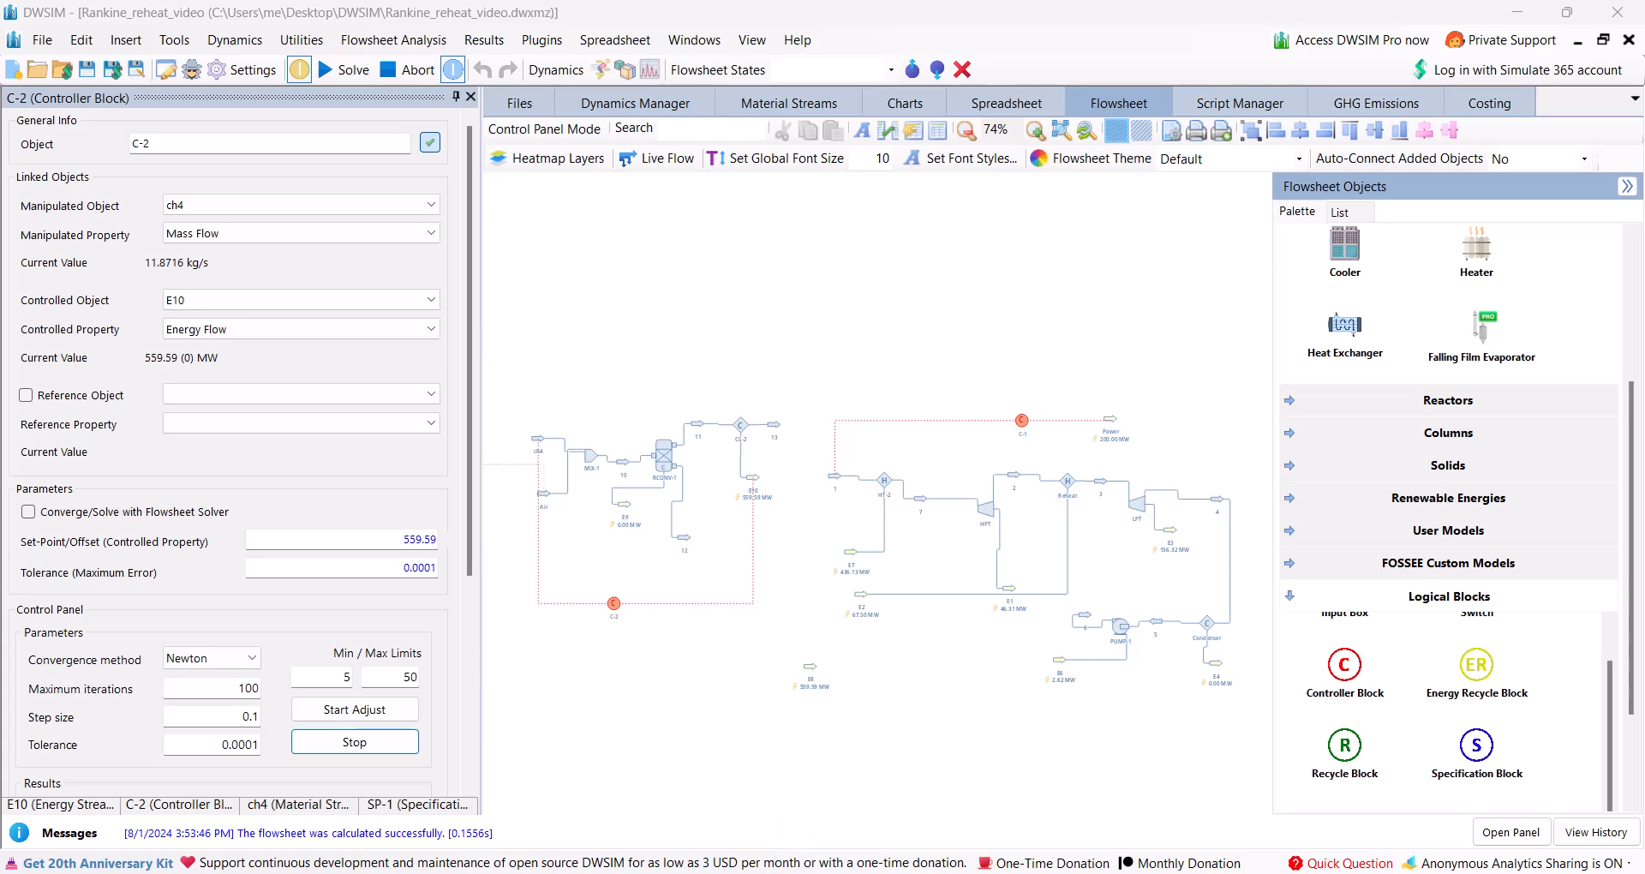
# Examine the finished reheat cycle flowsheet, and read the plant diagram, lignite data and questions in the steam turbine exercise PDF.
pyautogui.moveTo(744, 873)
pyautogui.scroll(-6, 817, 636)
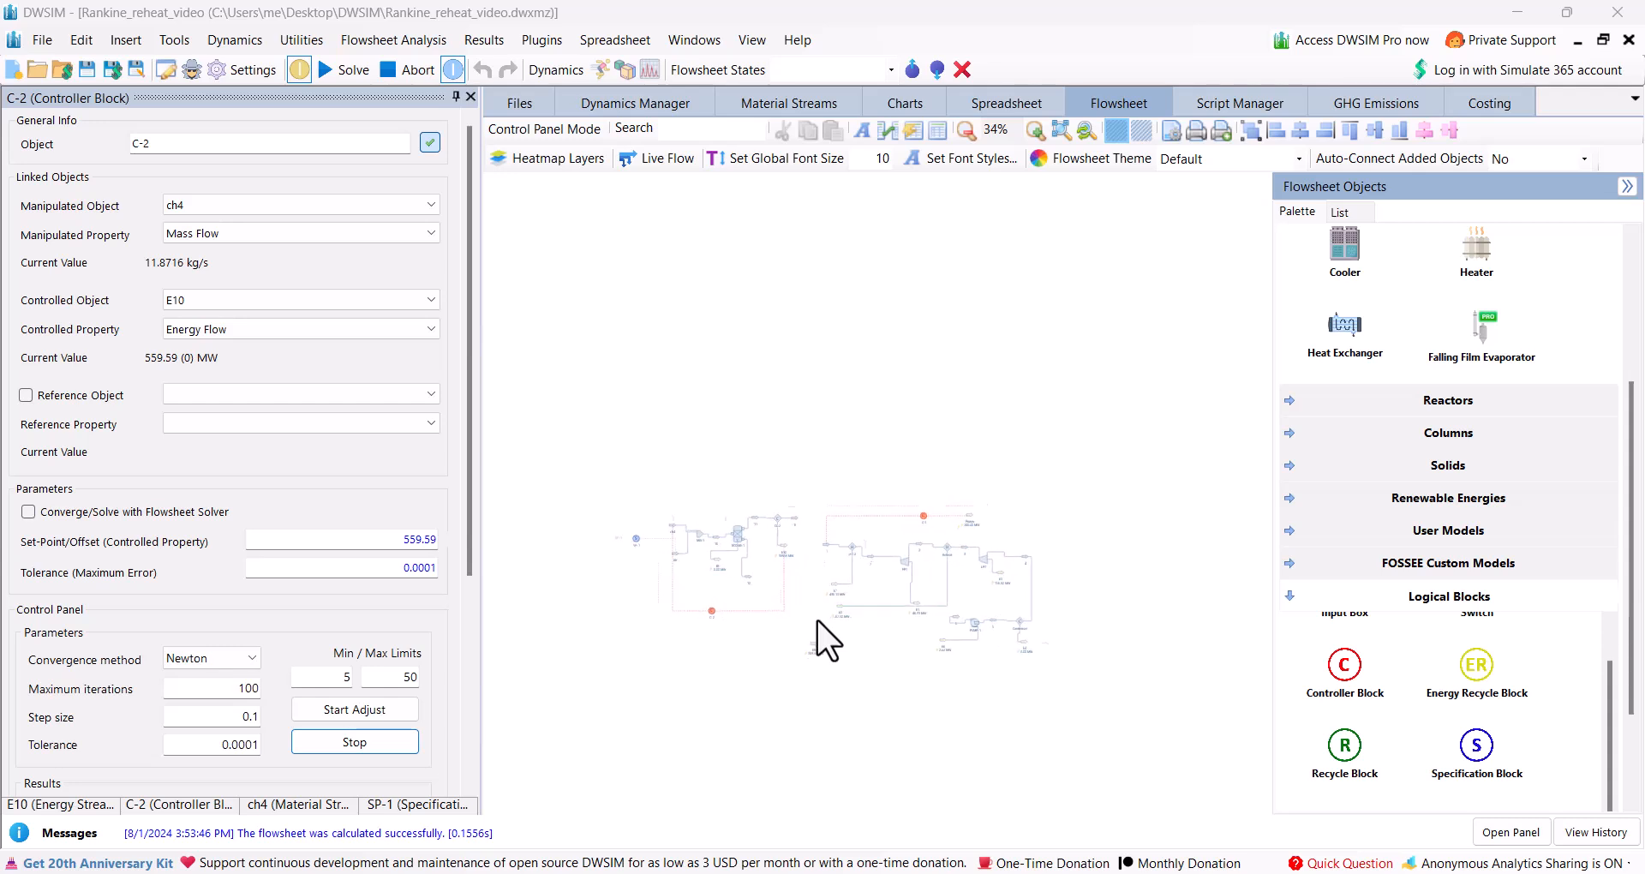
pyautogui.scroll(3, 818, 635)
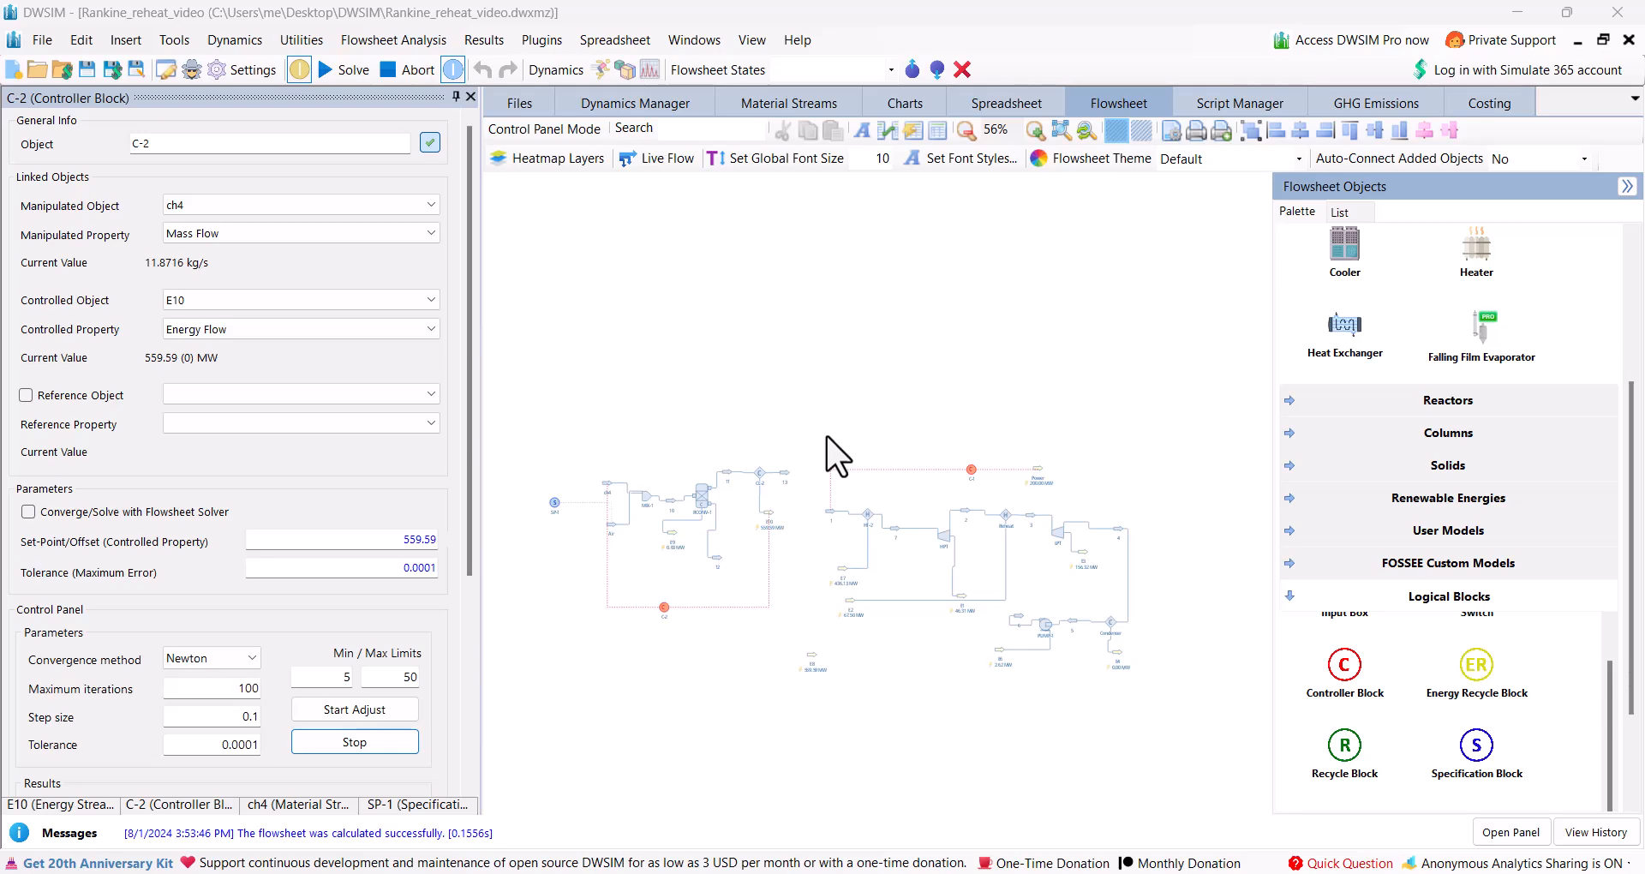
pyautogui.click(738, 873)
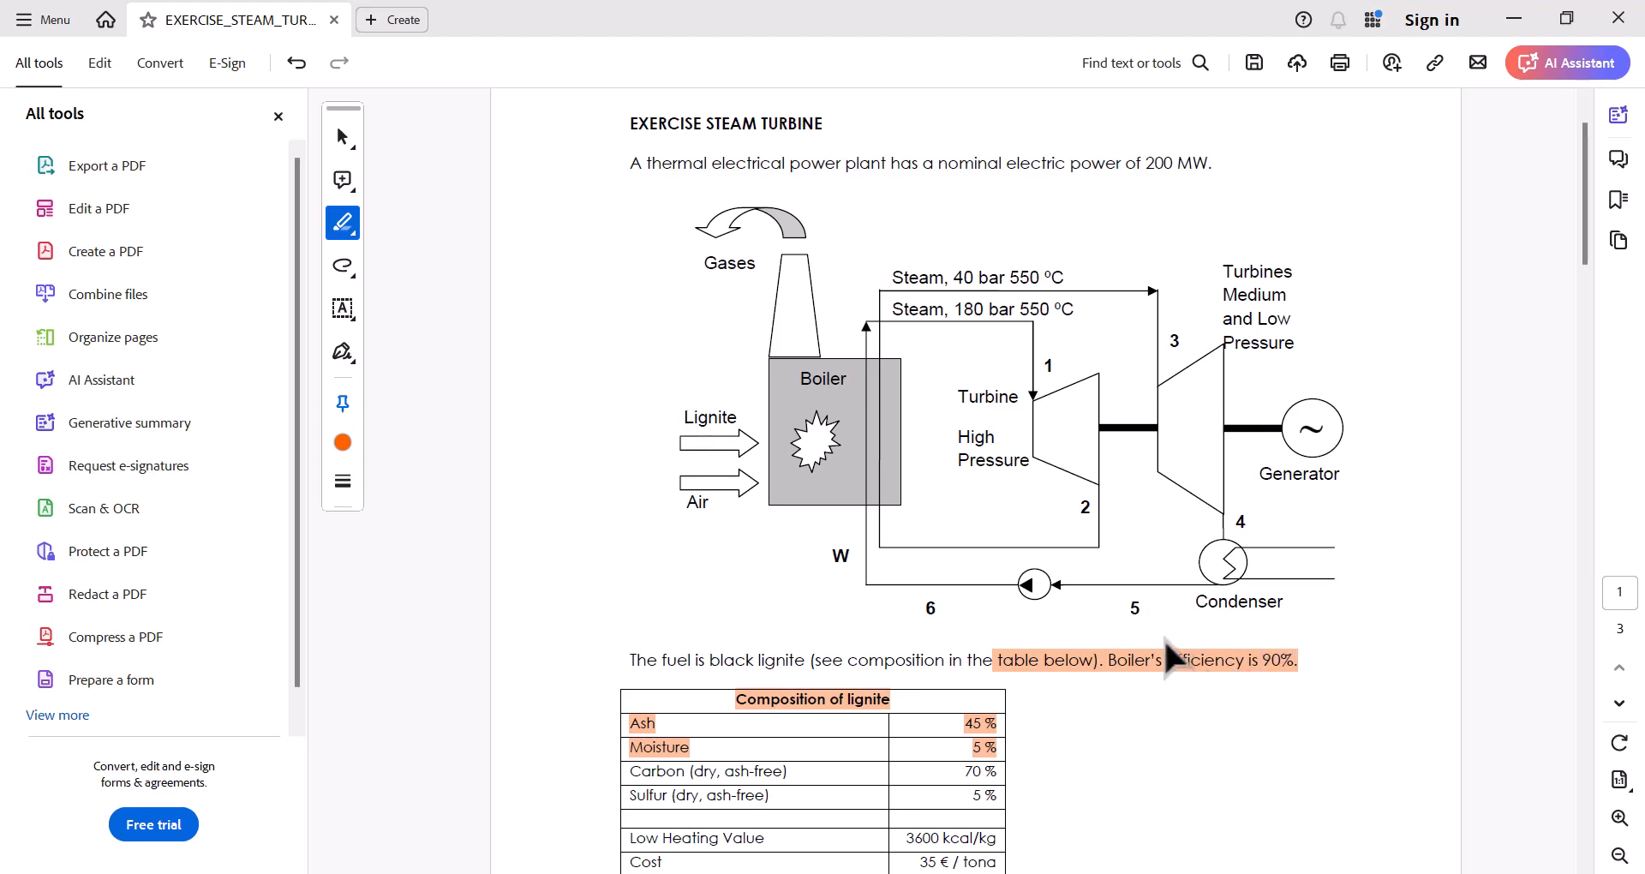
pyautogui.scroll(-10, 1218, 637)
pyautogui.scroll(4, 1219, 636)
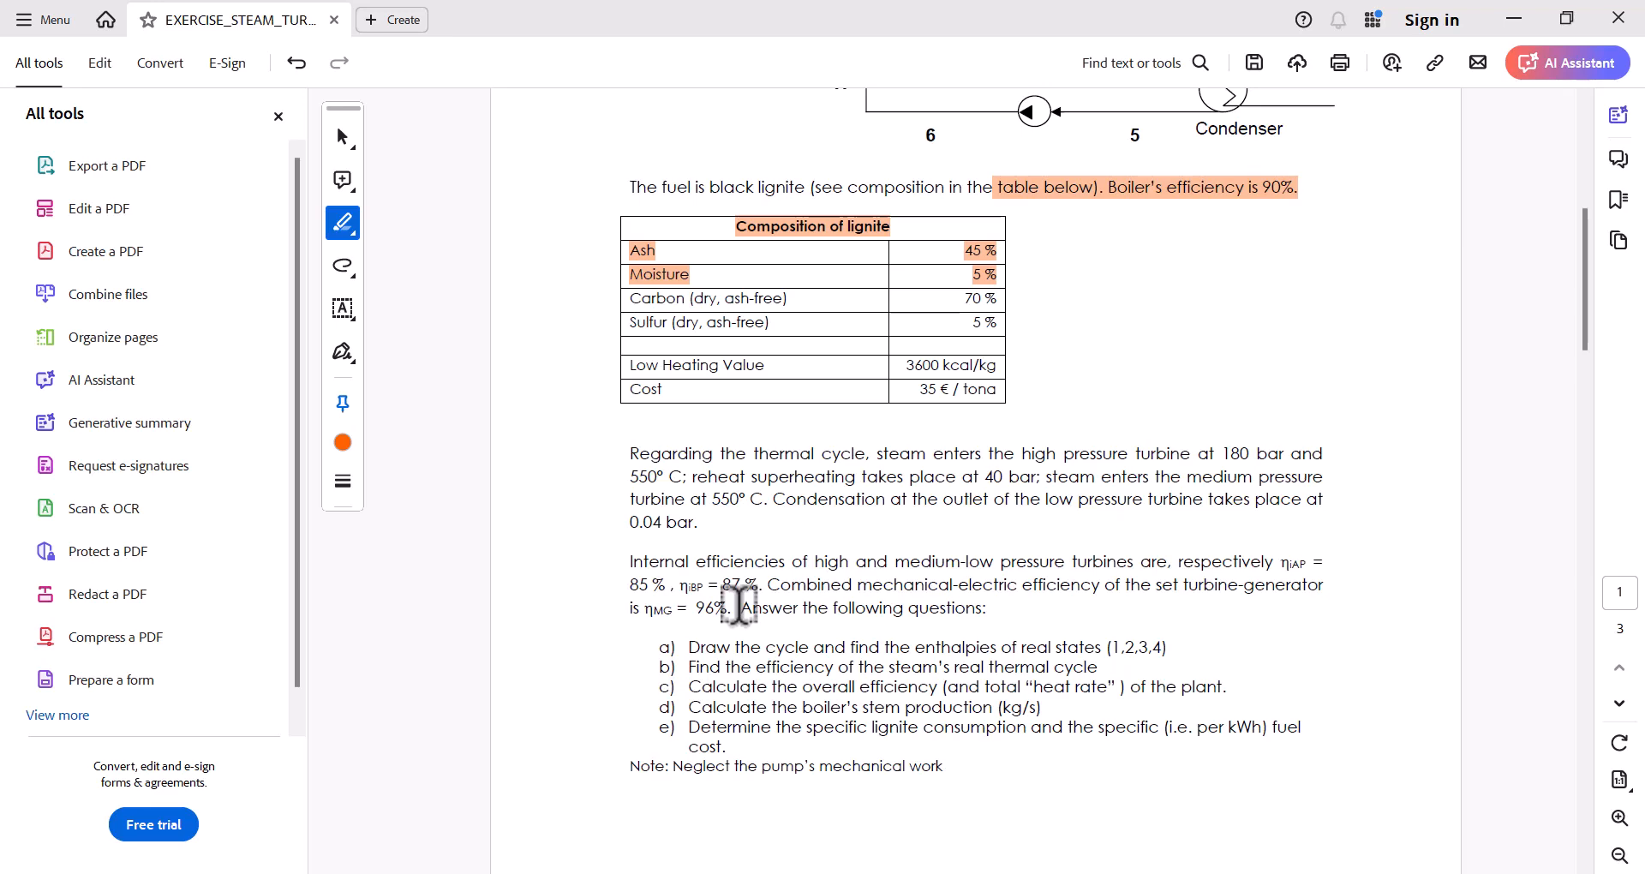
pyautogui.scroll(6, 739, 606)
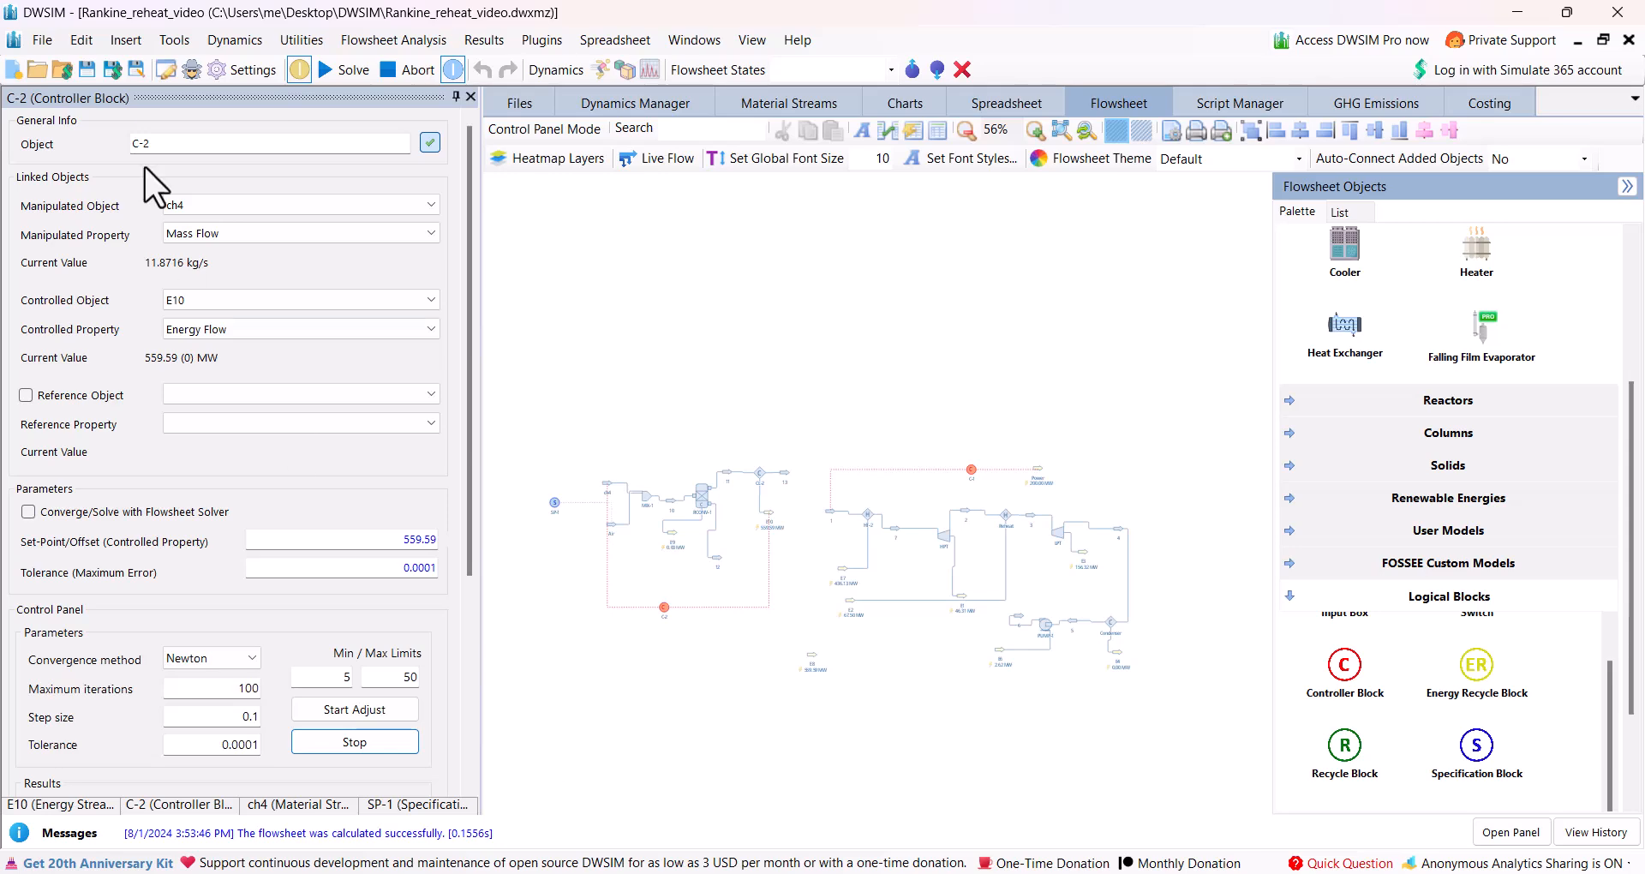
# Create a new simulation in DWSIM and advance its configuration wizard to the compound selection.
pyautogui.click(41, 40)
pyautogui.press('Escape')
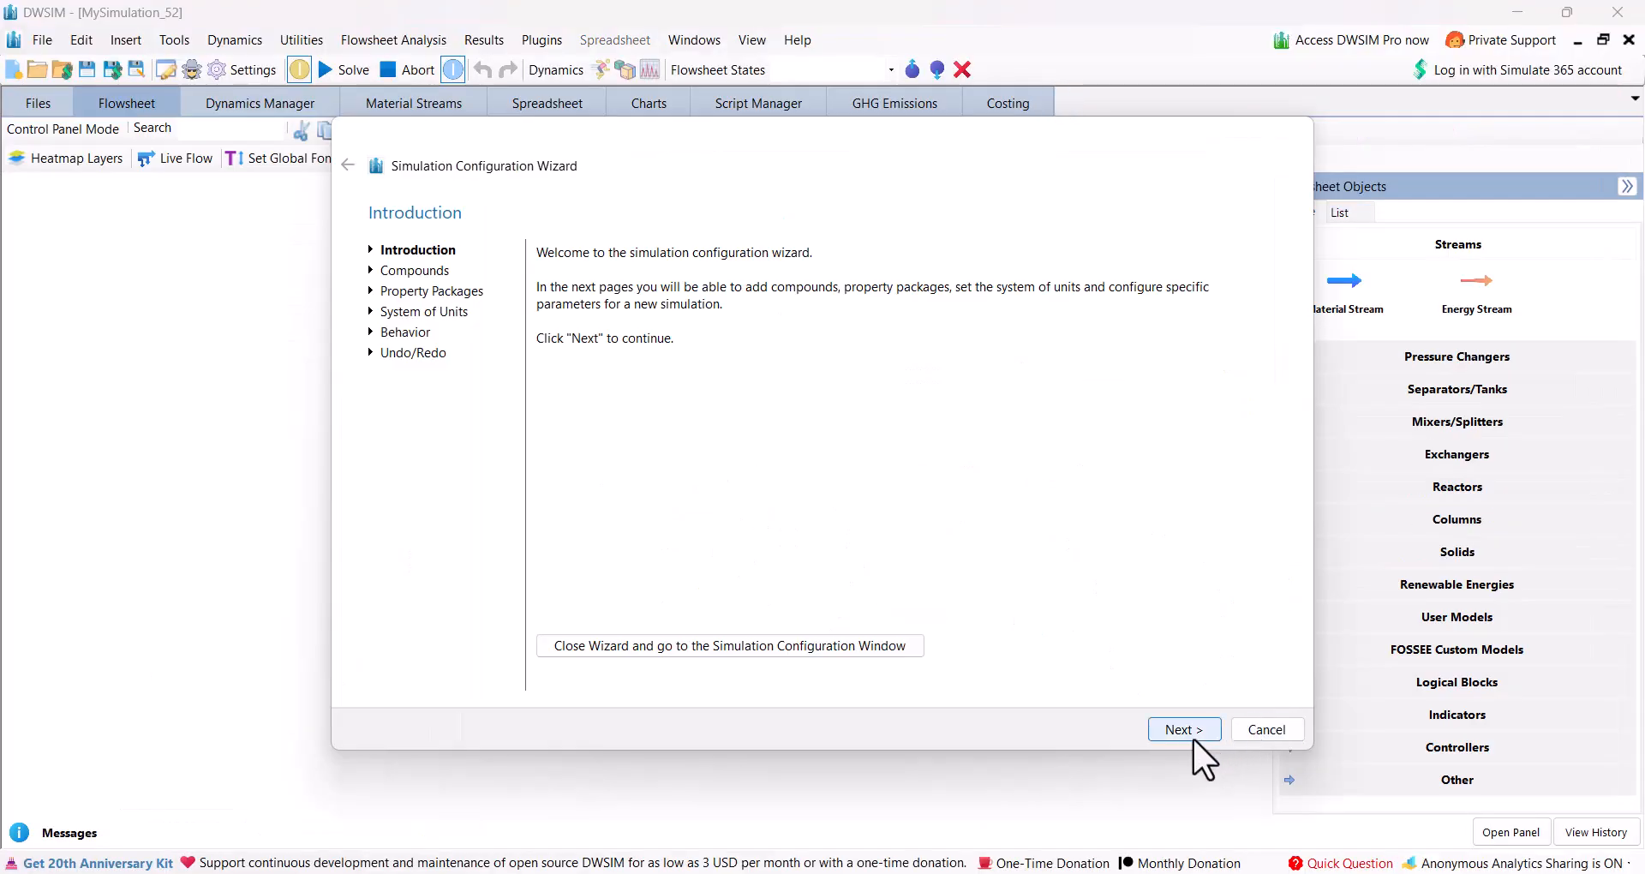
pyautogui.click(1184, 729)
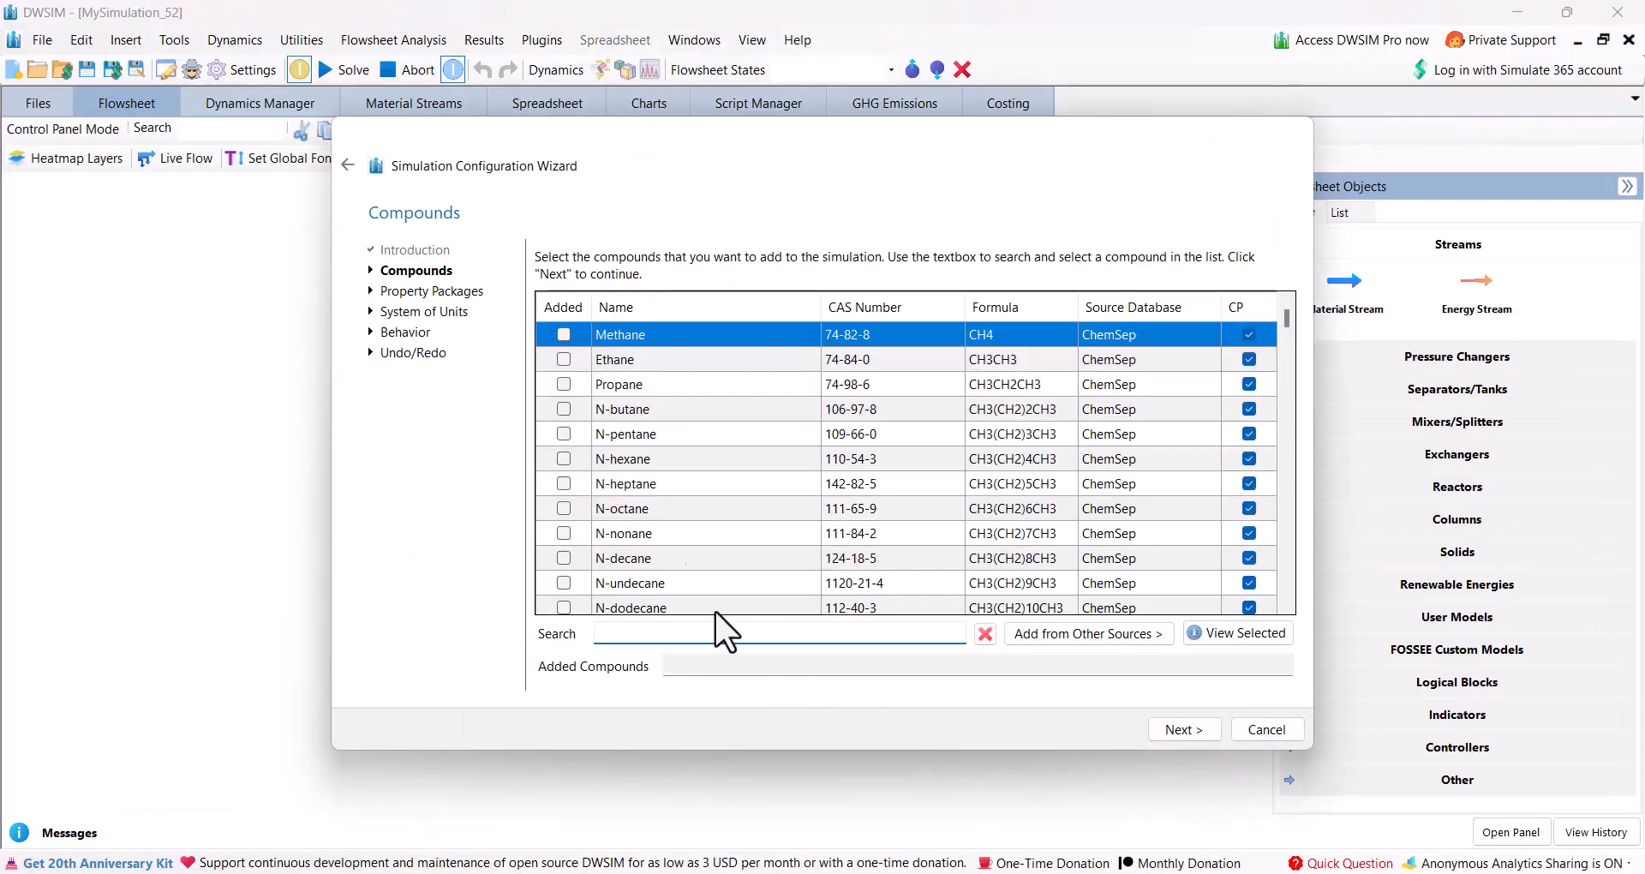
# Add Methane and Water to the simulation's compounds.
pyautogui.click(561, 335)
pyautogui.click(712, 635)
pyautogui.write('water')
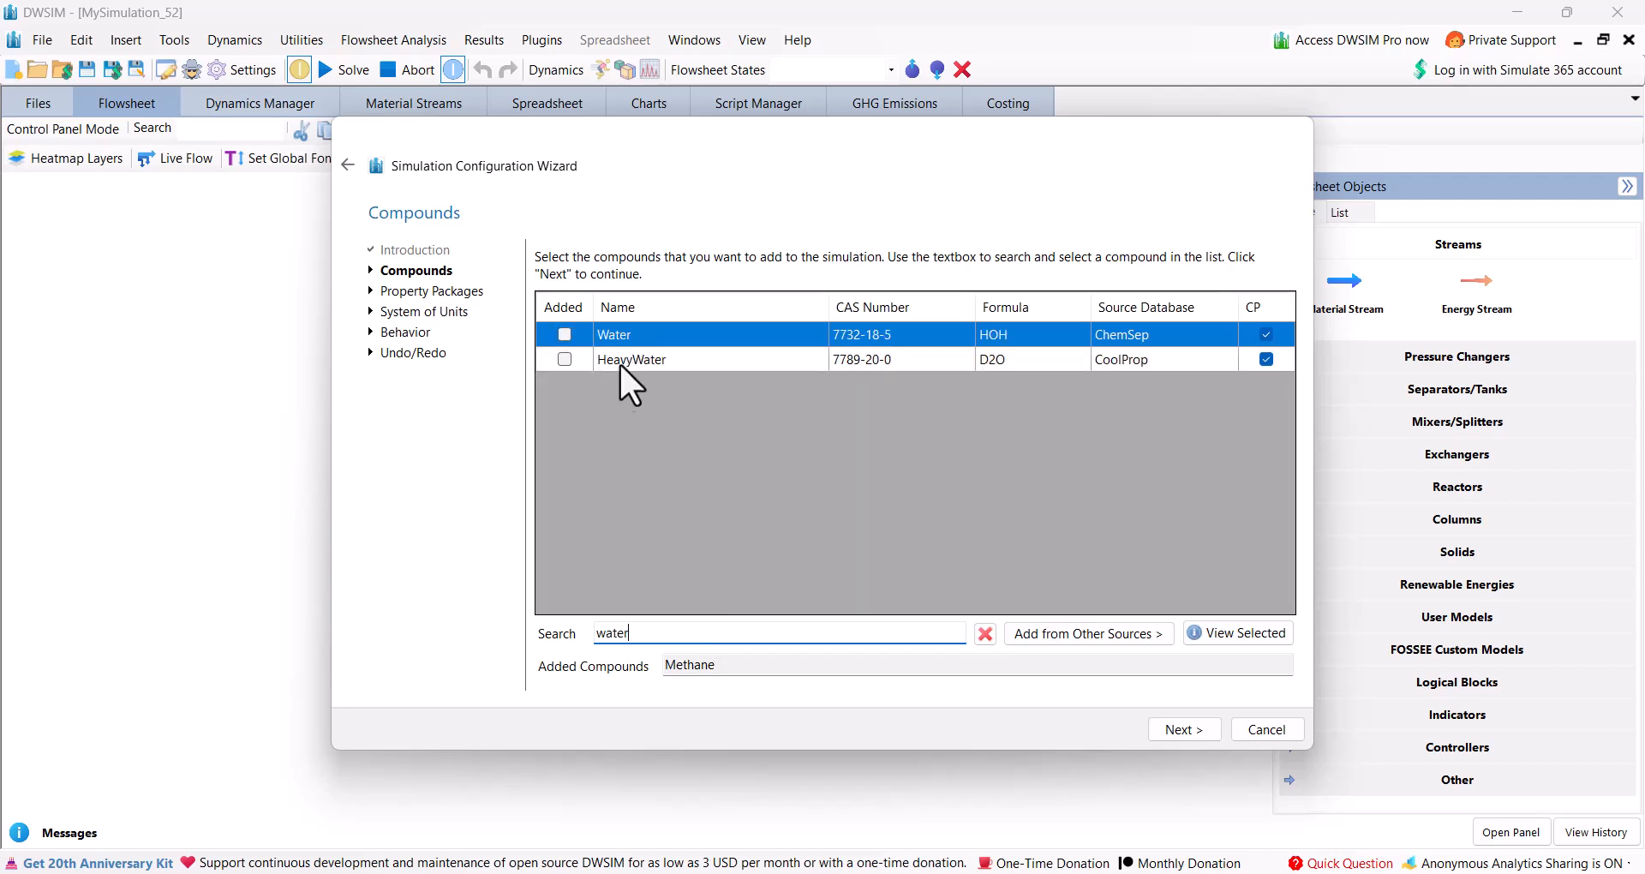
pyautogui.click(563, 335)
# Find Oxygen in the compound list and add it to the simulation.
pyautogui.doubleClick(606, 641)
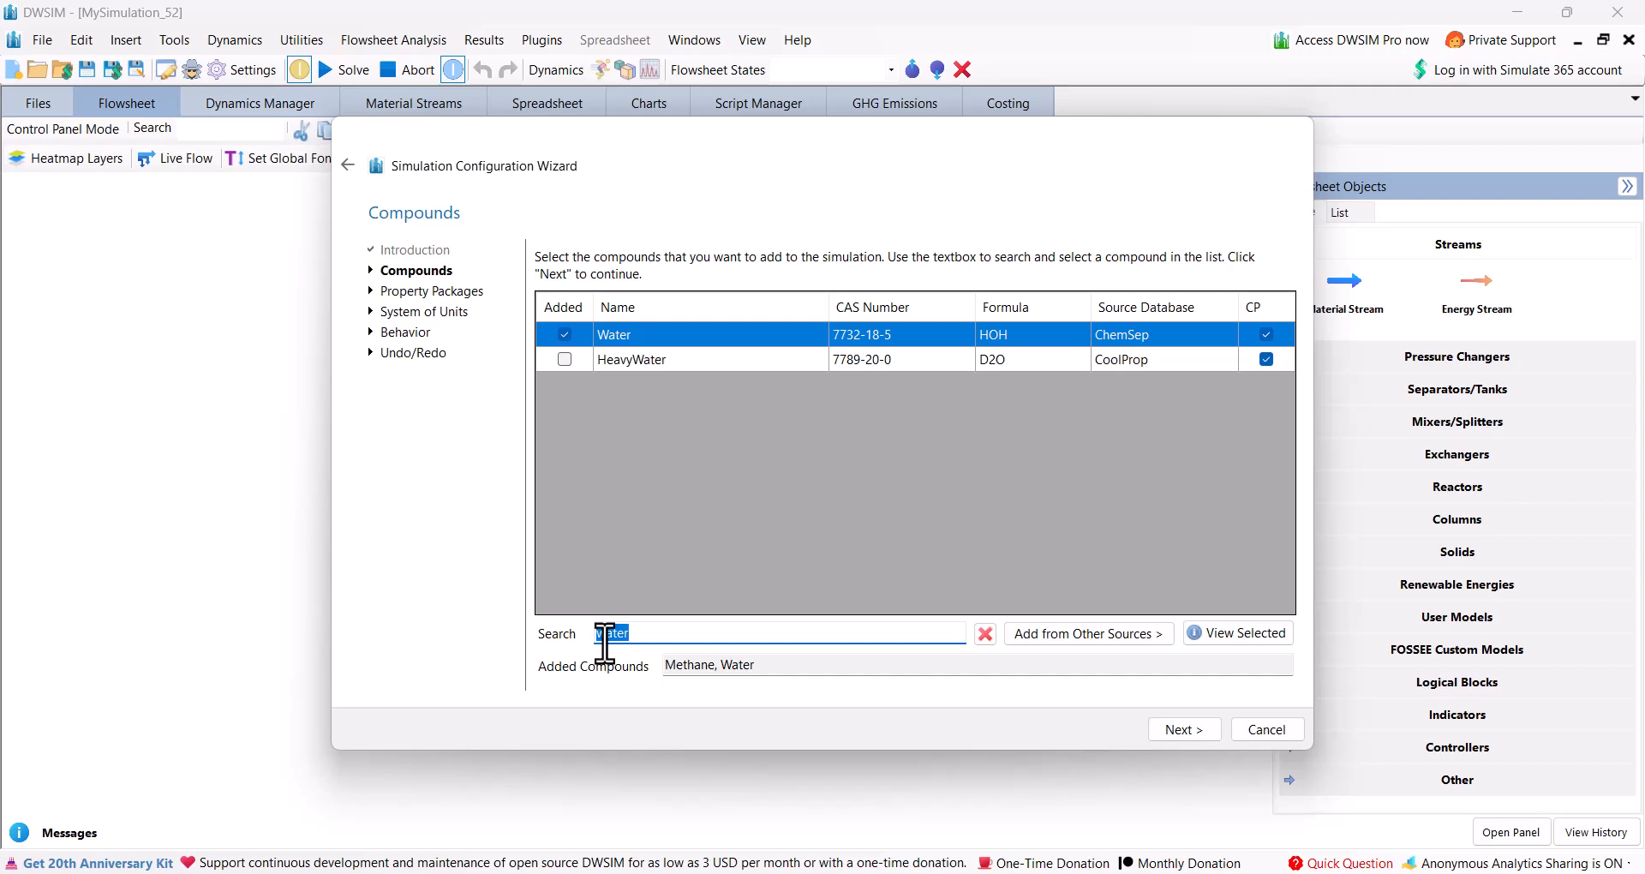
pyautogui.write('c2')
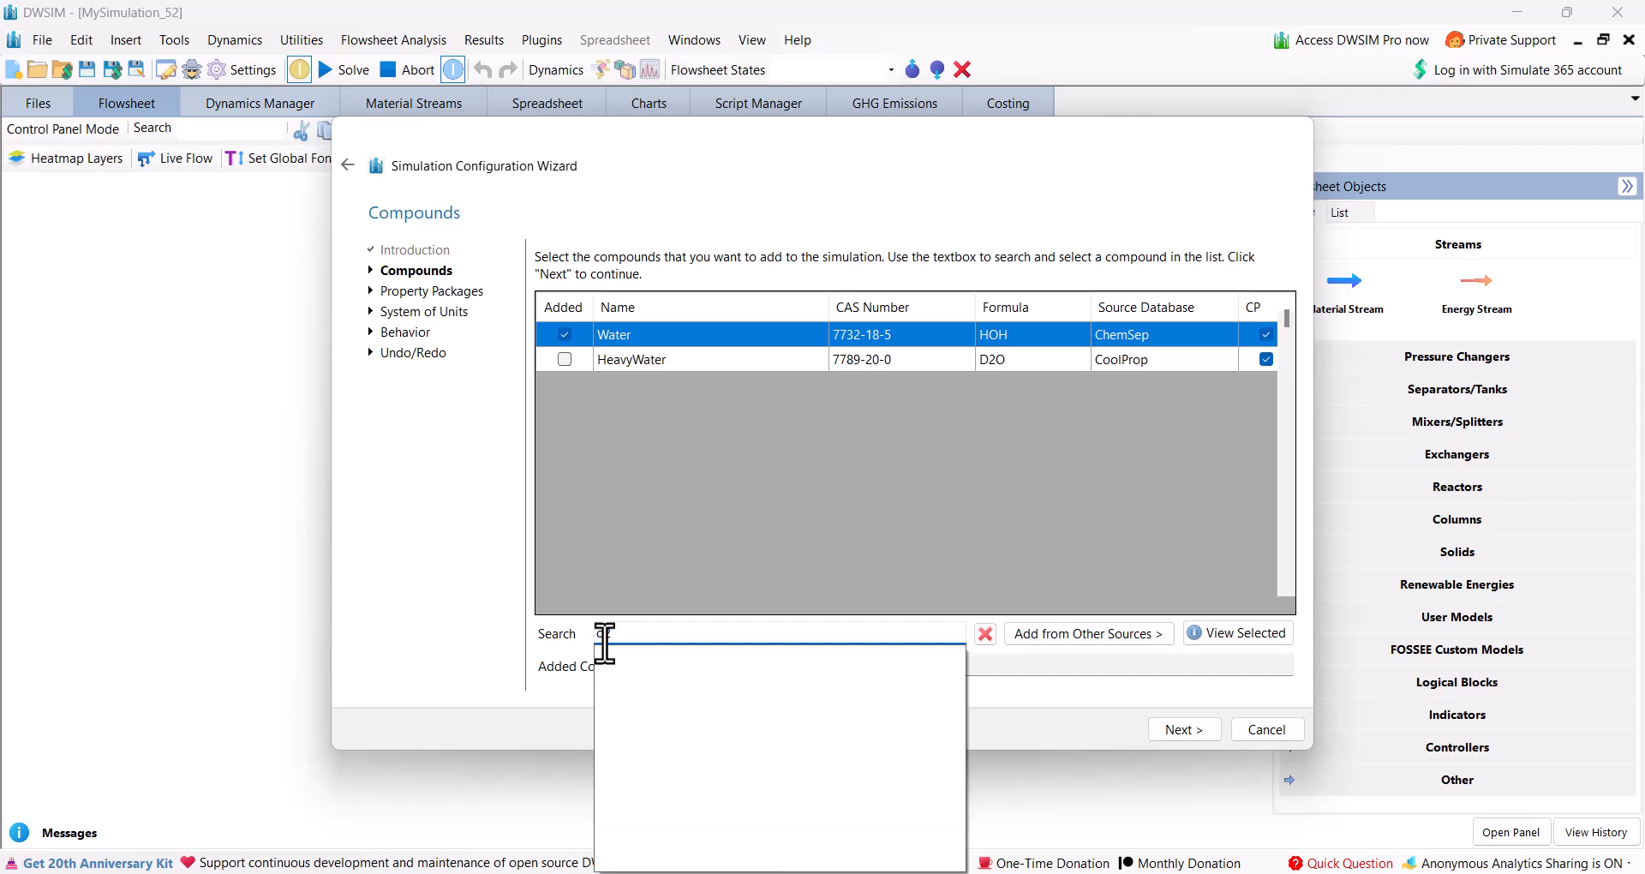
pyautogui.press('BackSpace')
pyautogui.write('xygen')
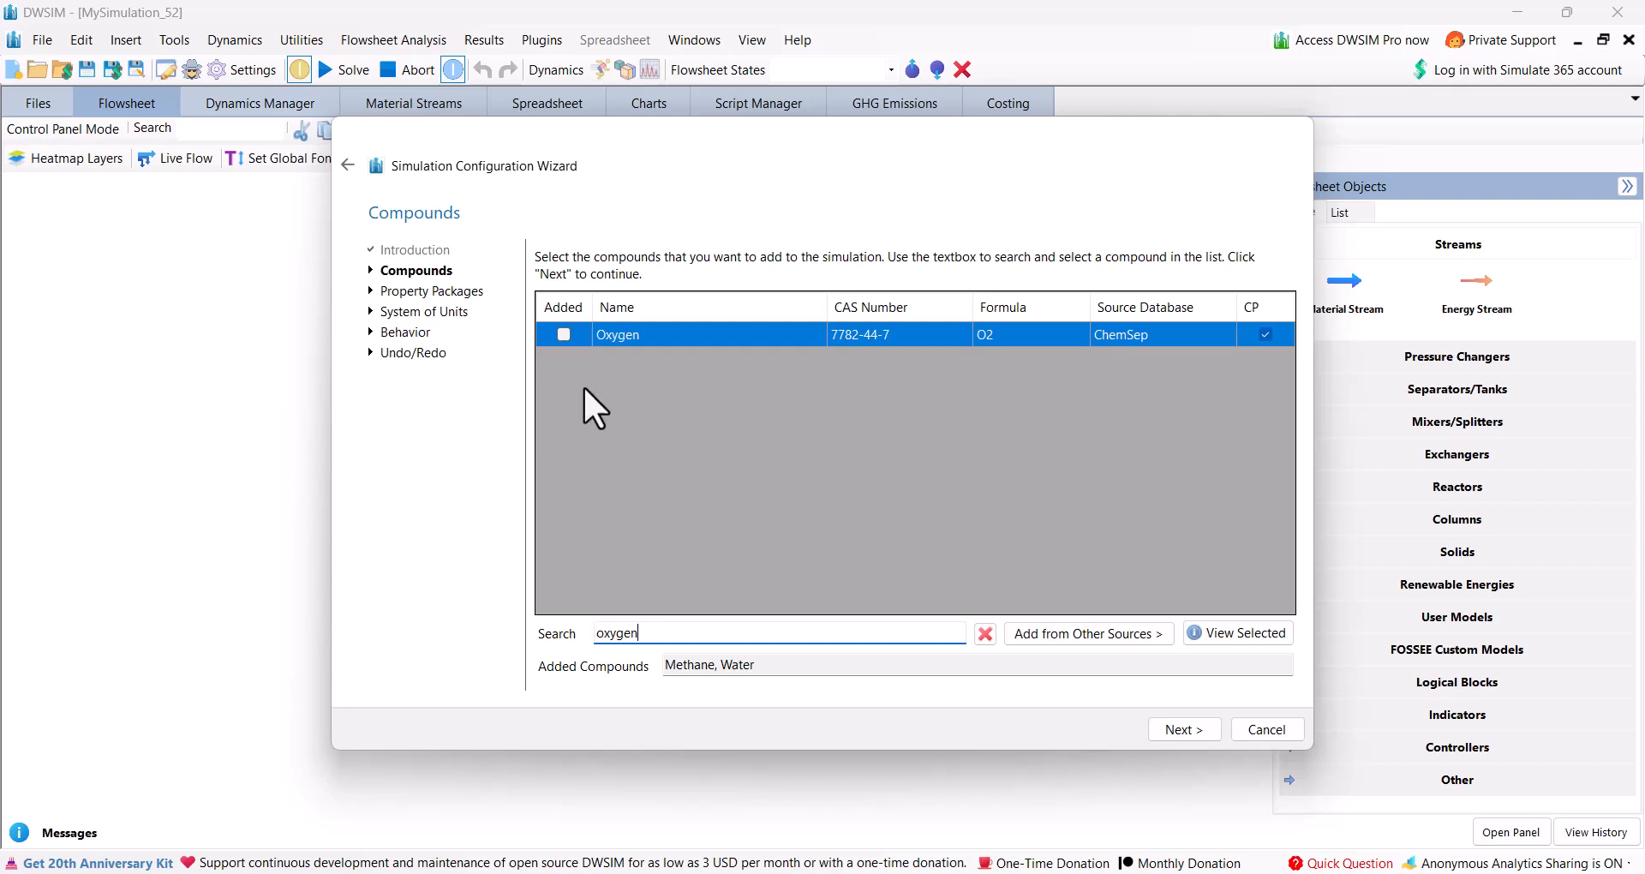
pyautogui.click(562, 334)
# Find Nitrogen (N2) in the compound list and add it to the simulation.
pyautogui.doubleClick(618, 634)
pyautogui.write('n2')
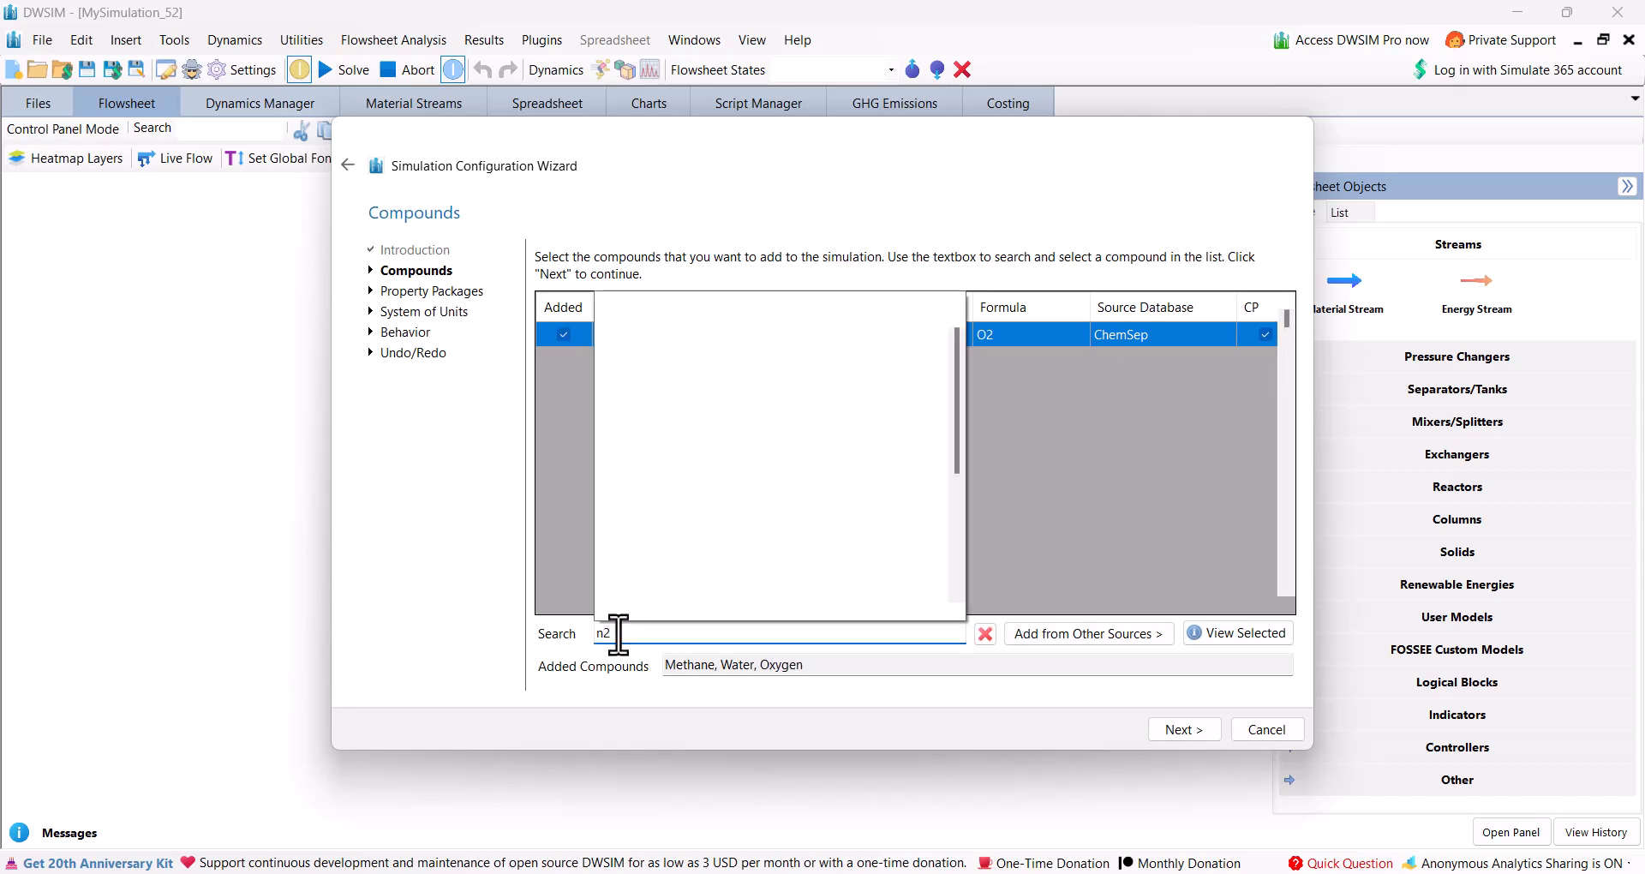
pyautogui.press('BackSpace')
pyautogui.write('o')
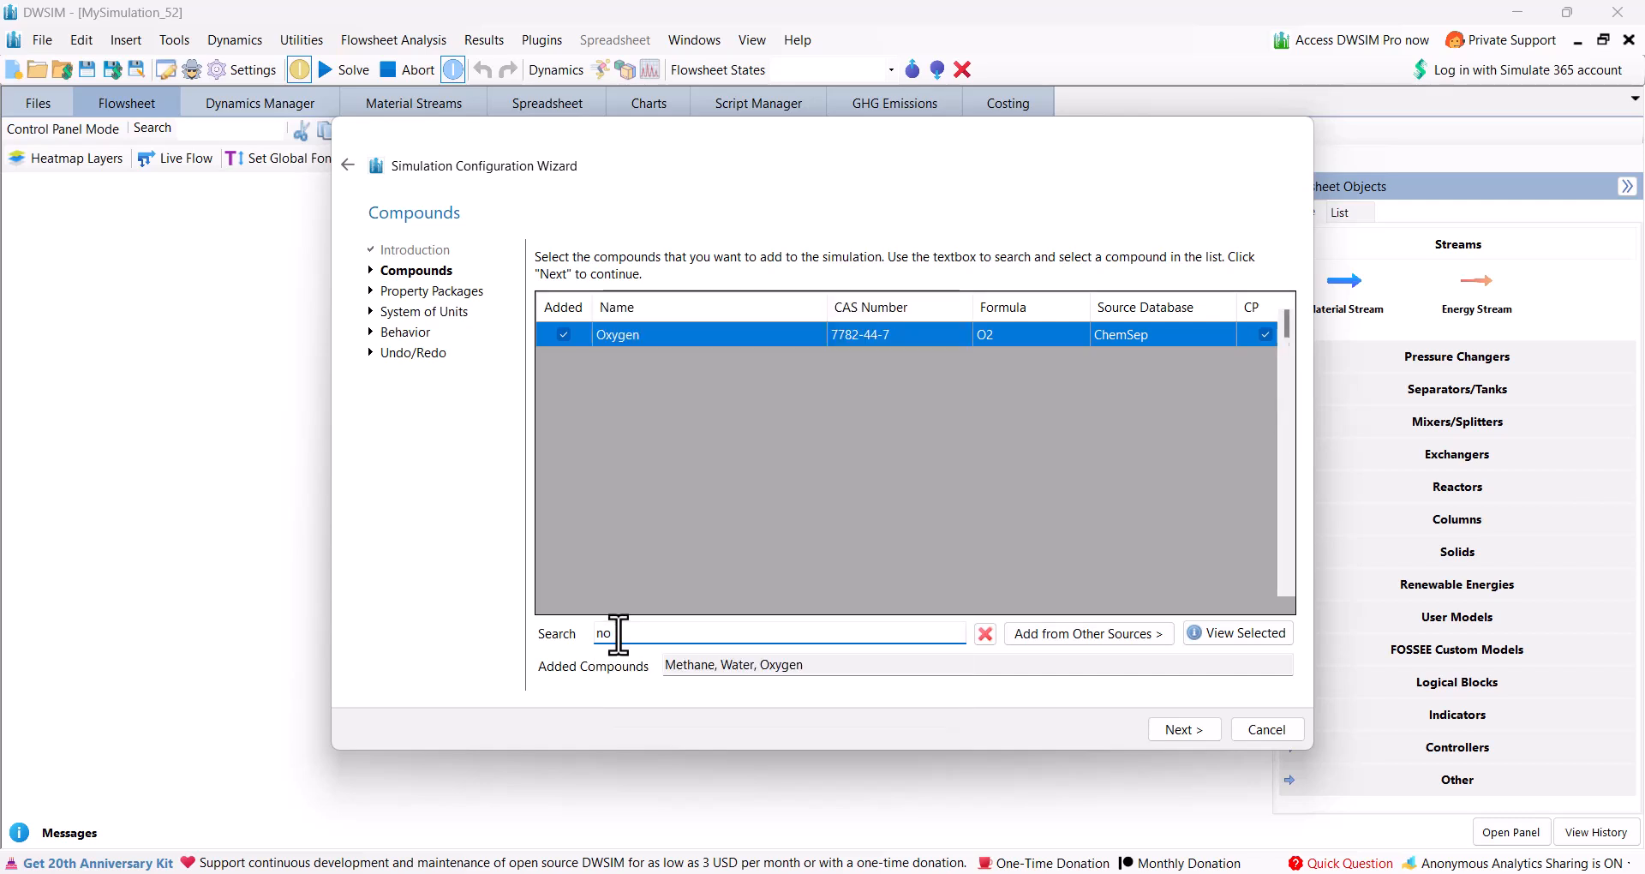
pyautogui.write('itrogen')
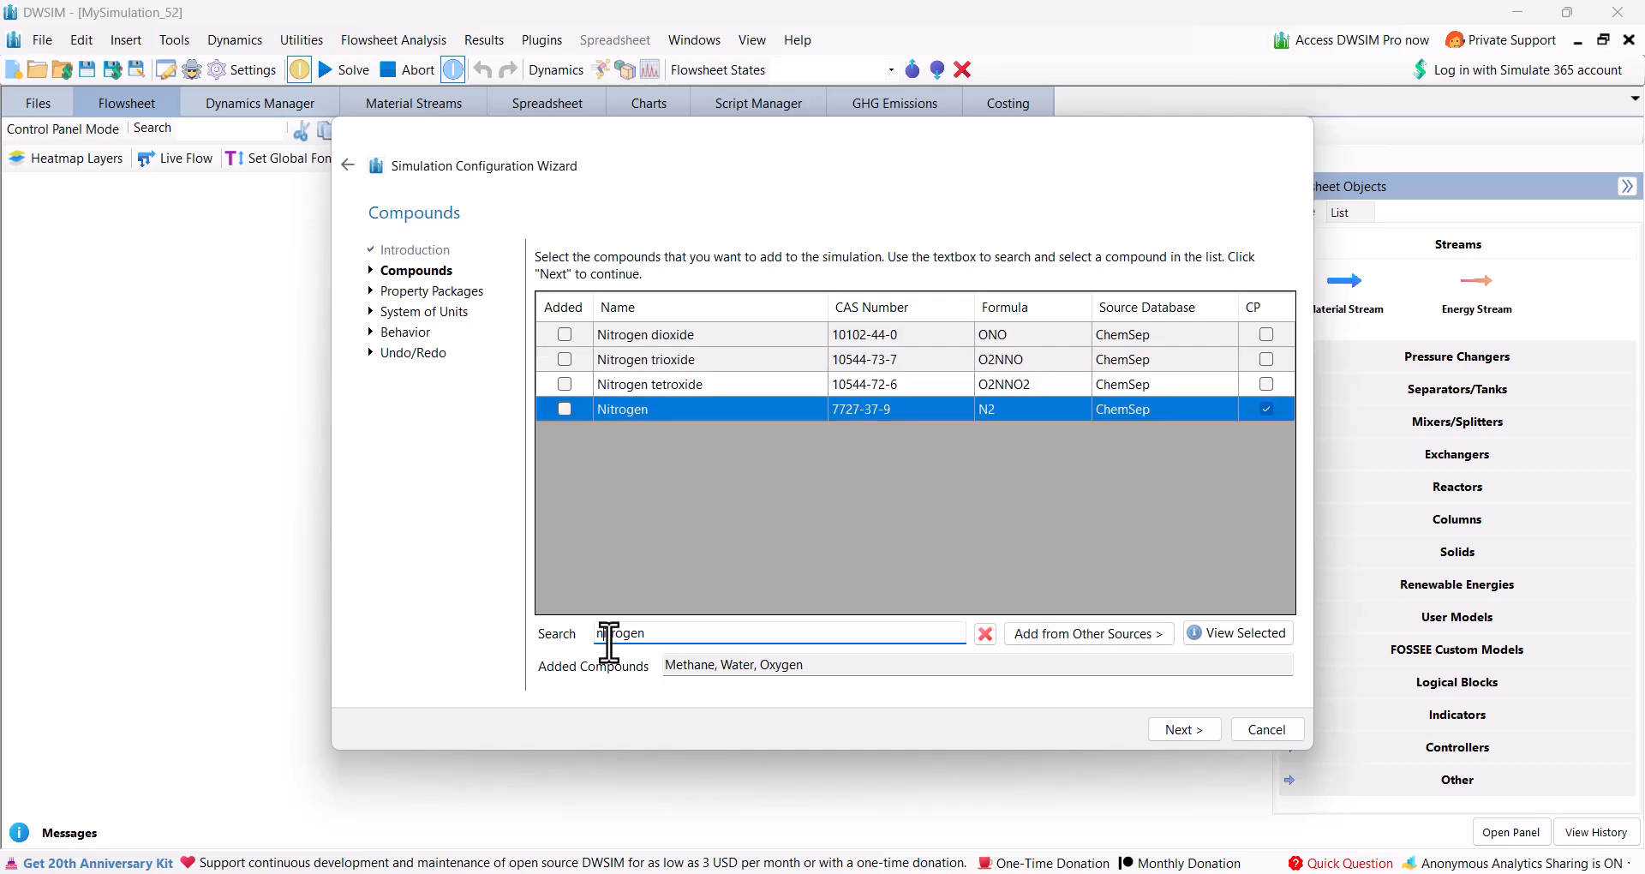
pyautogui.click(565, 409)
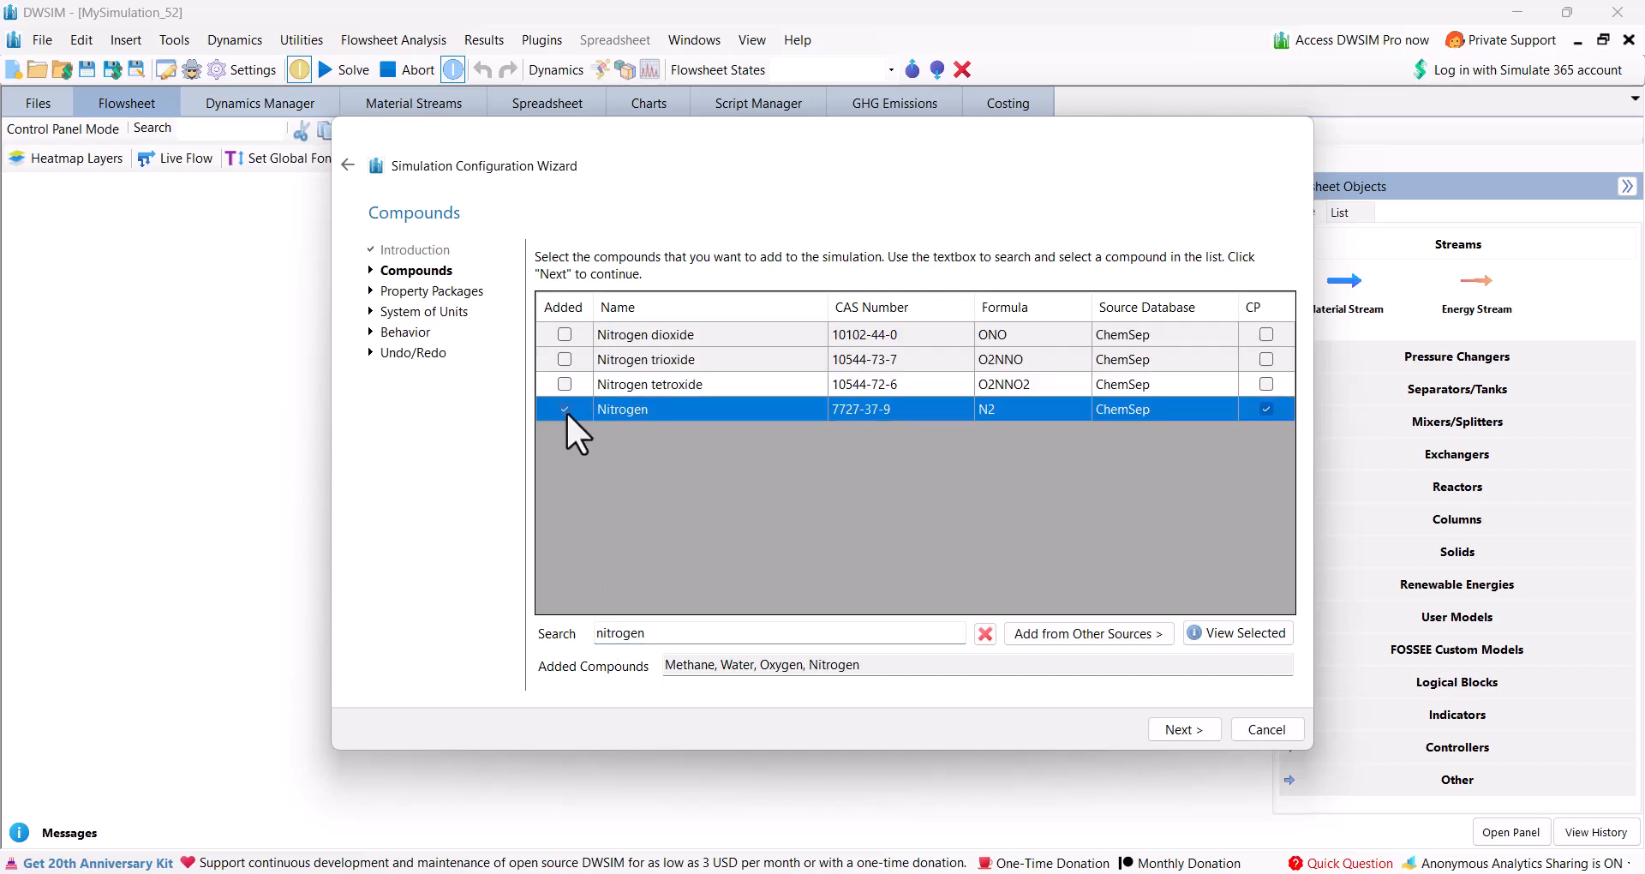
# Find Carbon dioxide in the compound list and add it to the simulation.
pyautogui.doubleClick(623, 634)
pyautogui.write('c')
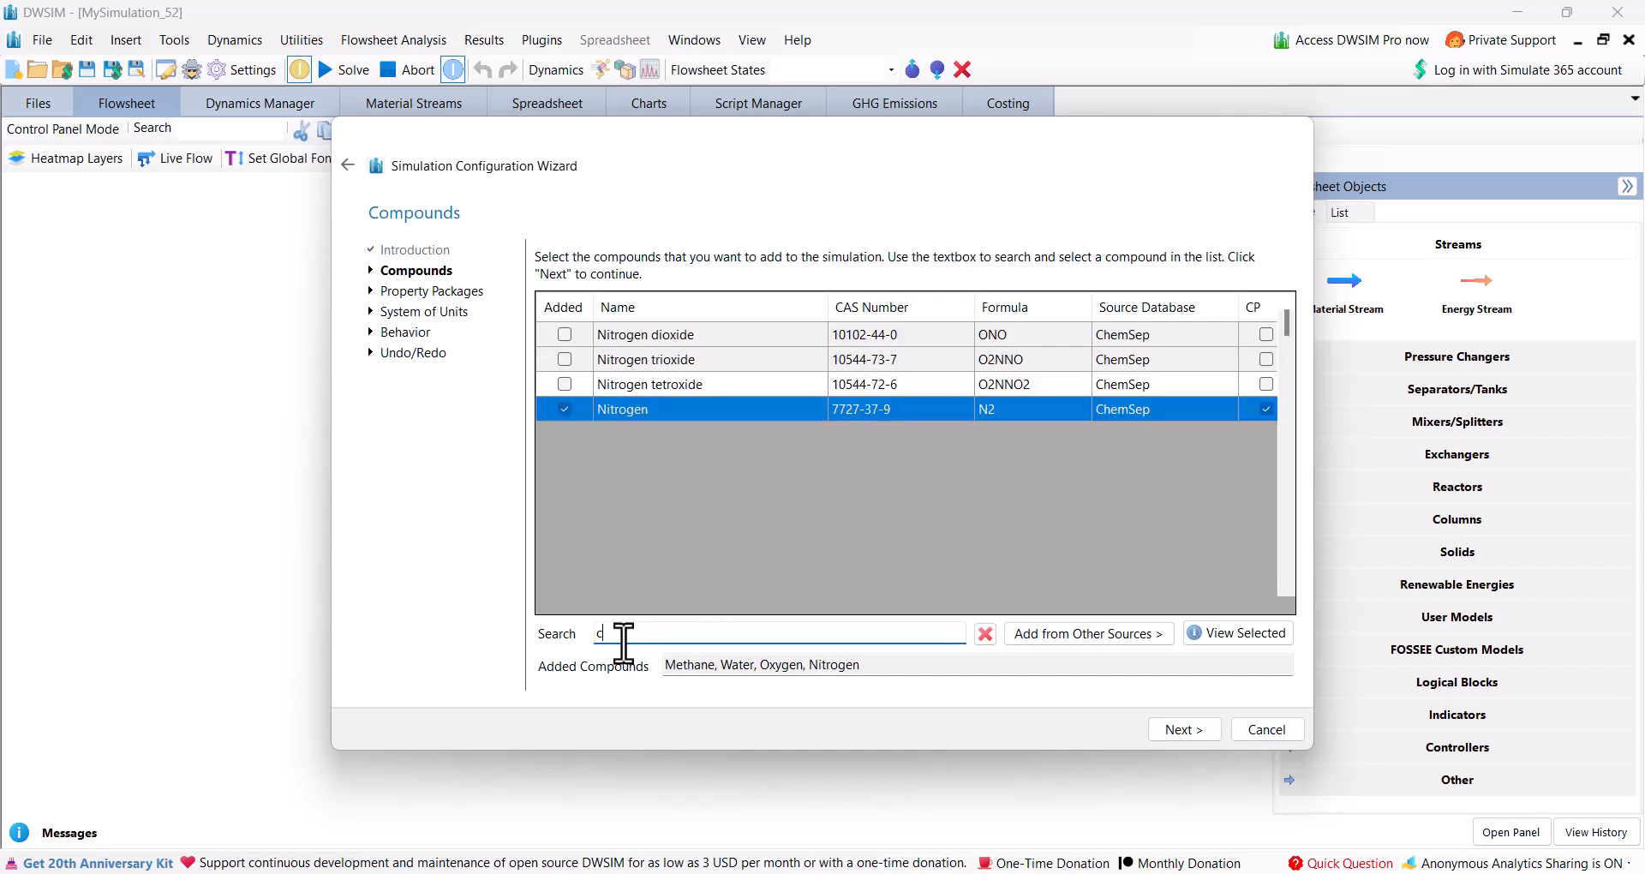
pyautogui.write('a')
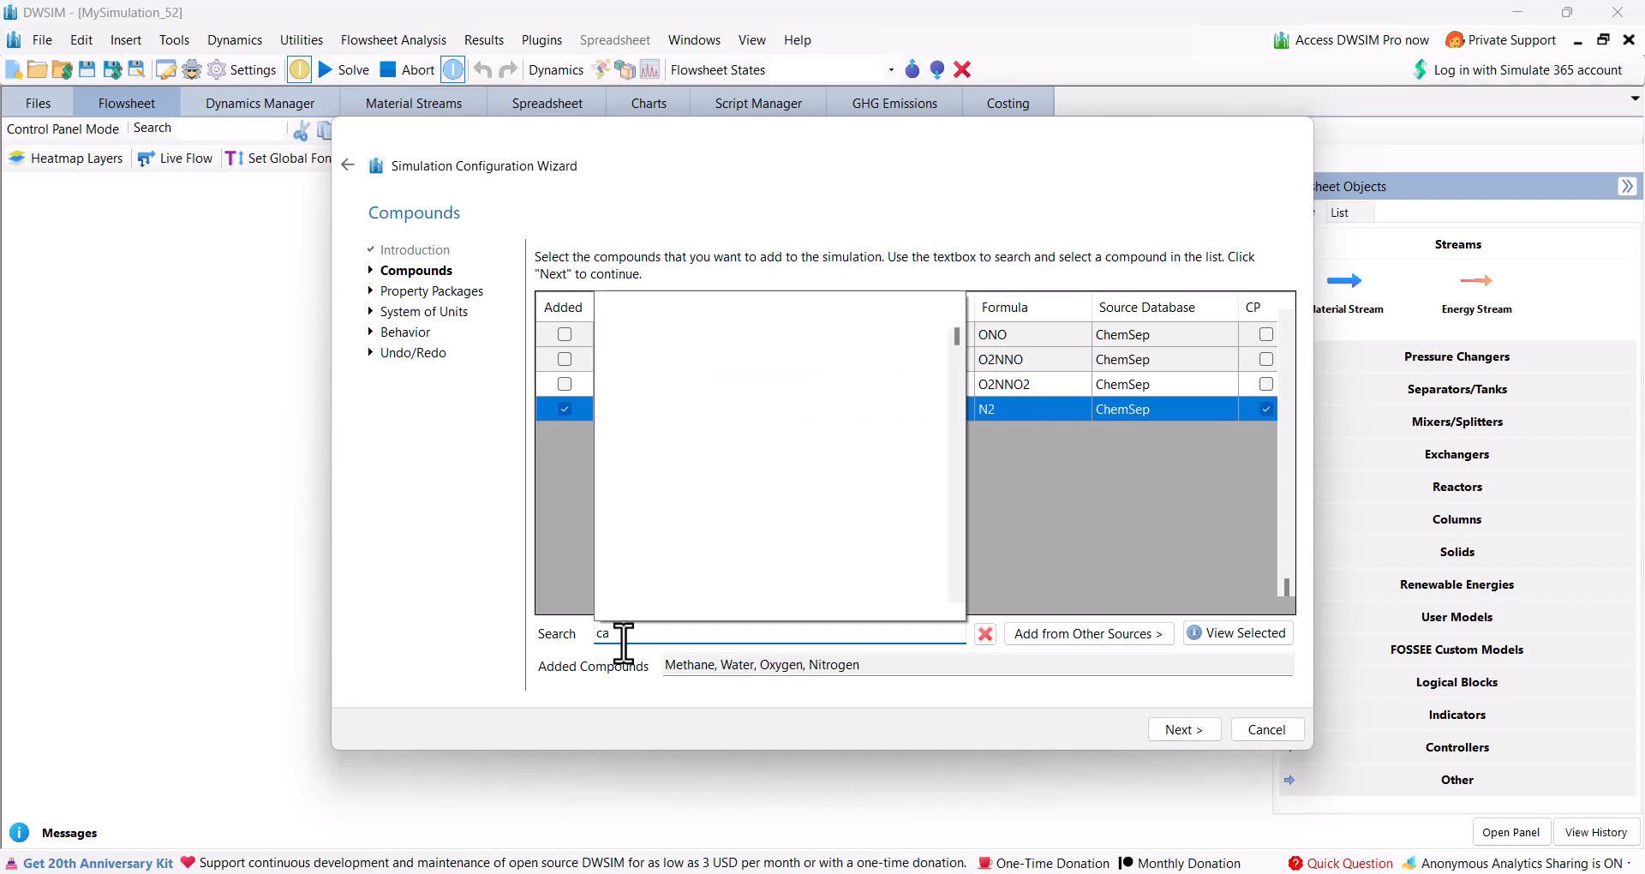
pyautogui.write('rbon dioxide')
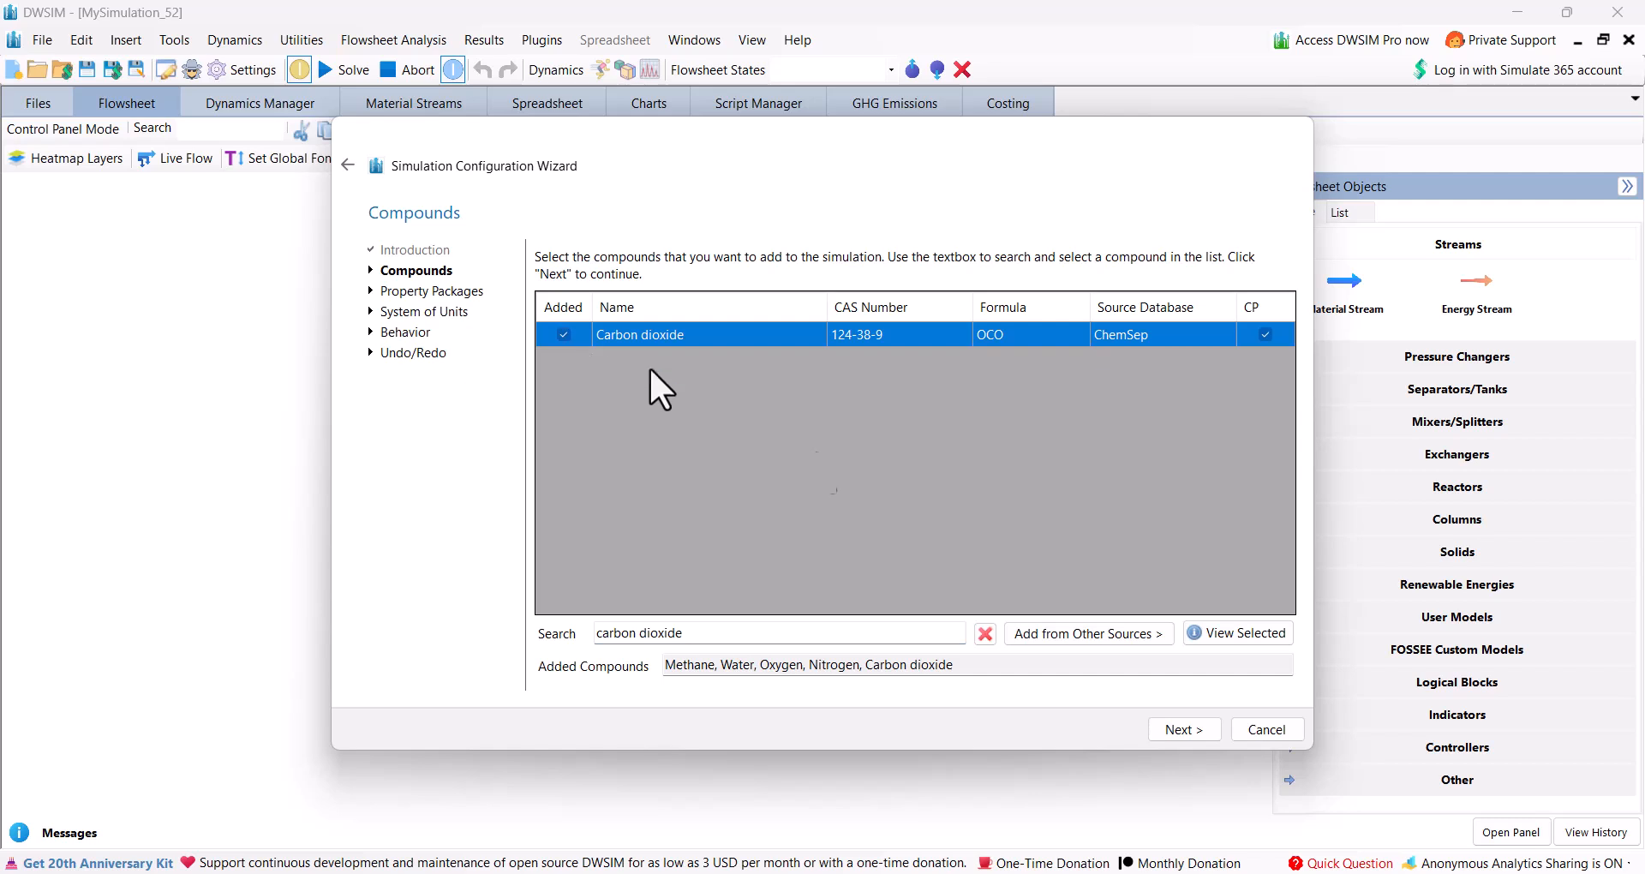
# Add the Peng-Robinson (PR) property package, leaving the phase equilibria settings at default.
pyautogui.click(1183, 729)
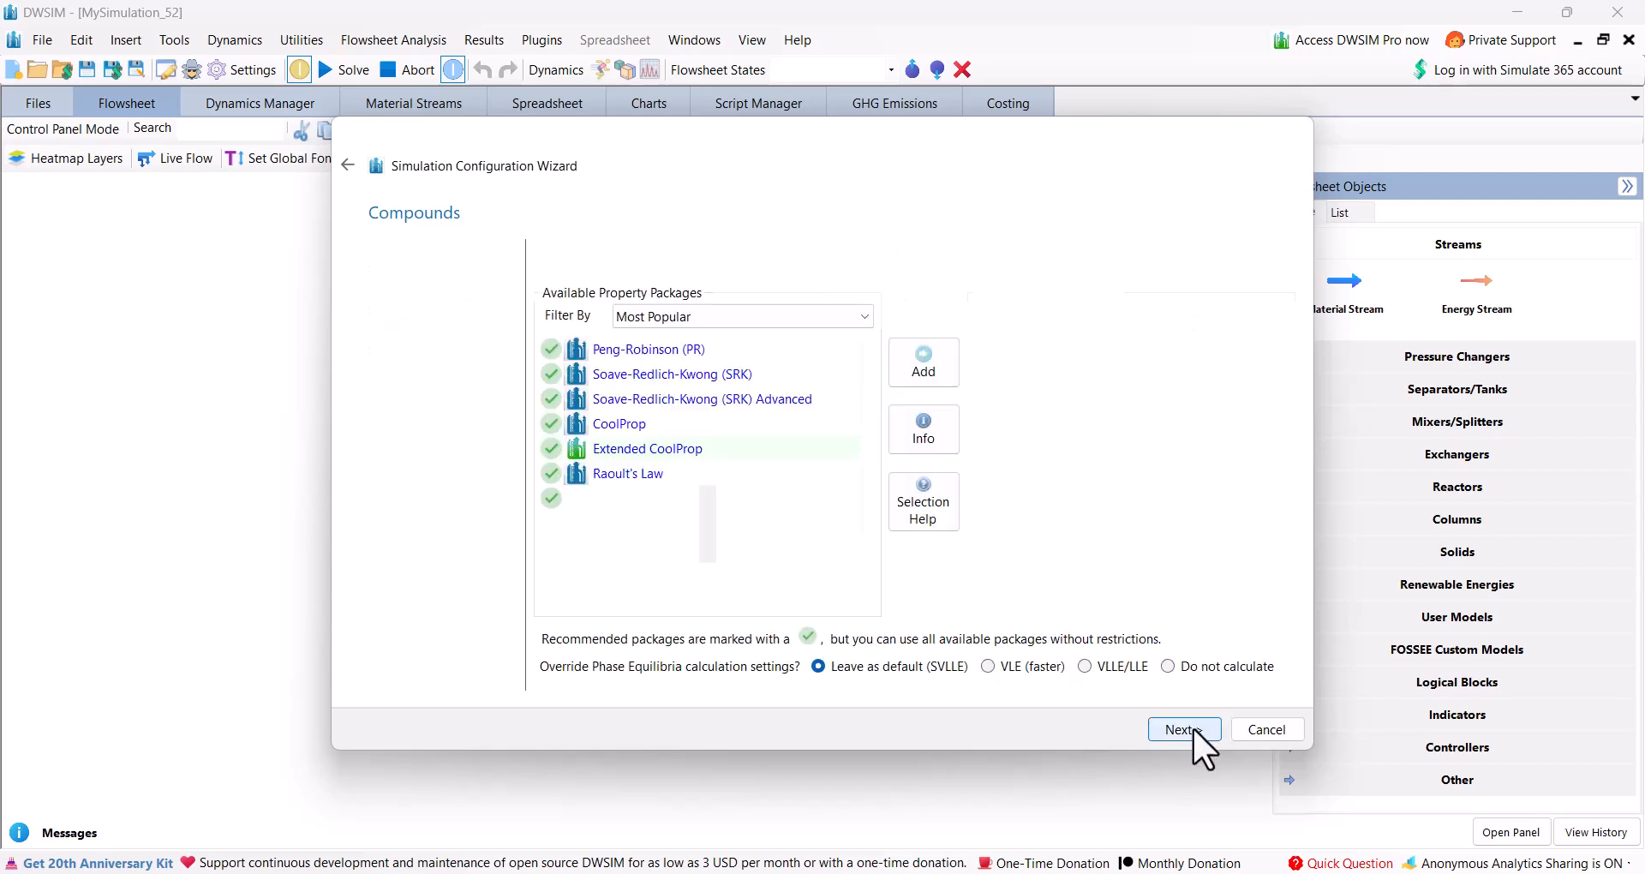
pyautogui.doubleClick(661, 353)
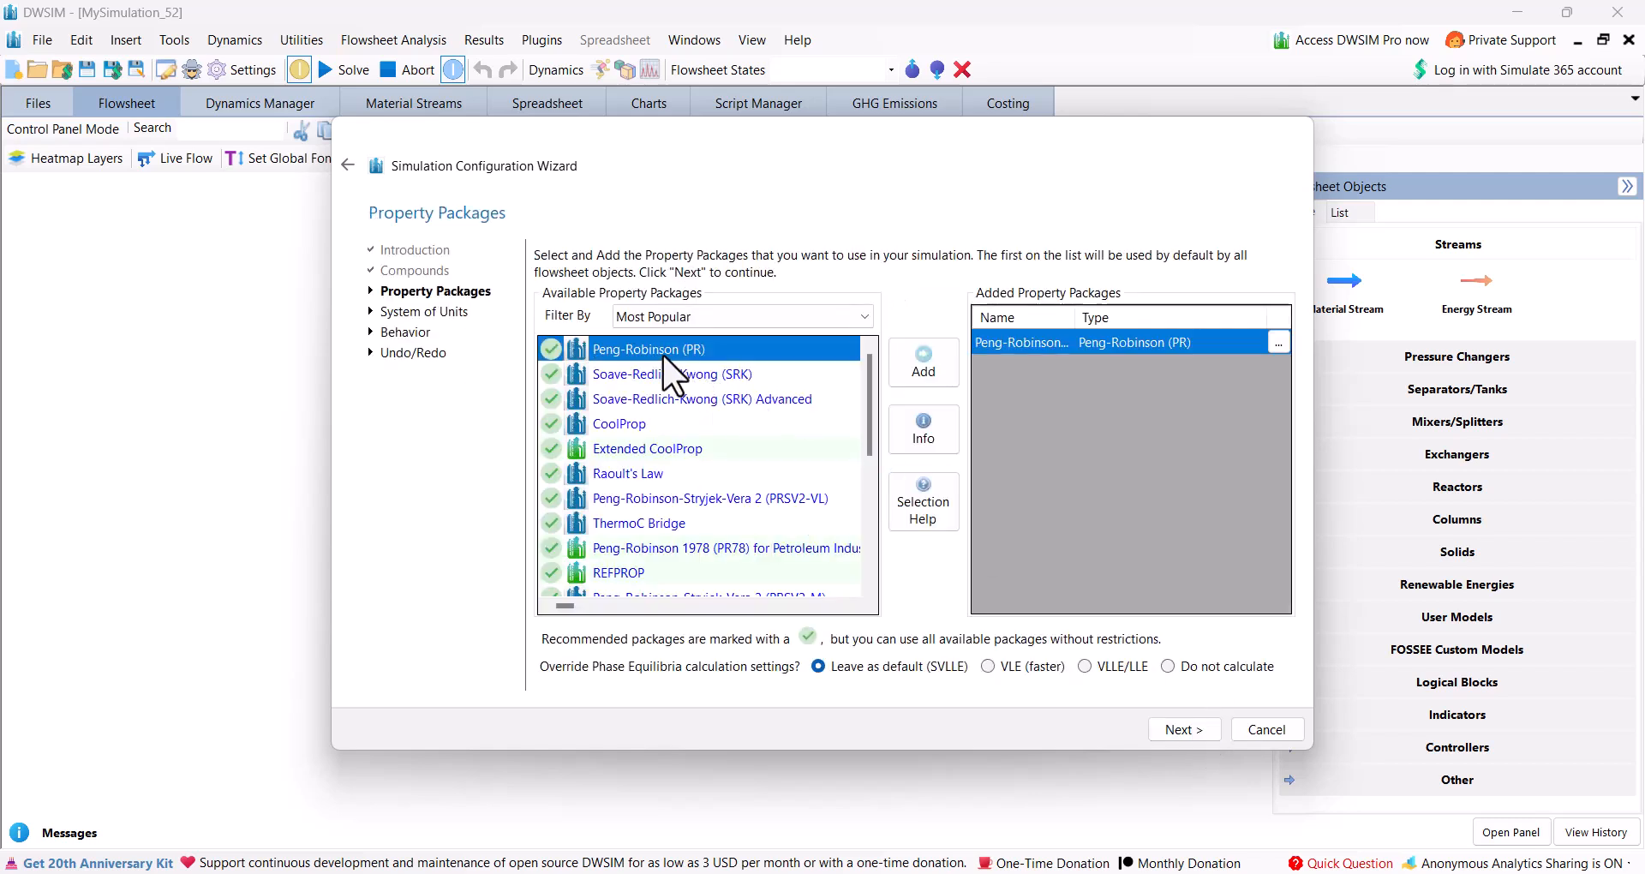
pyautogui.click(1182, 730)
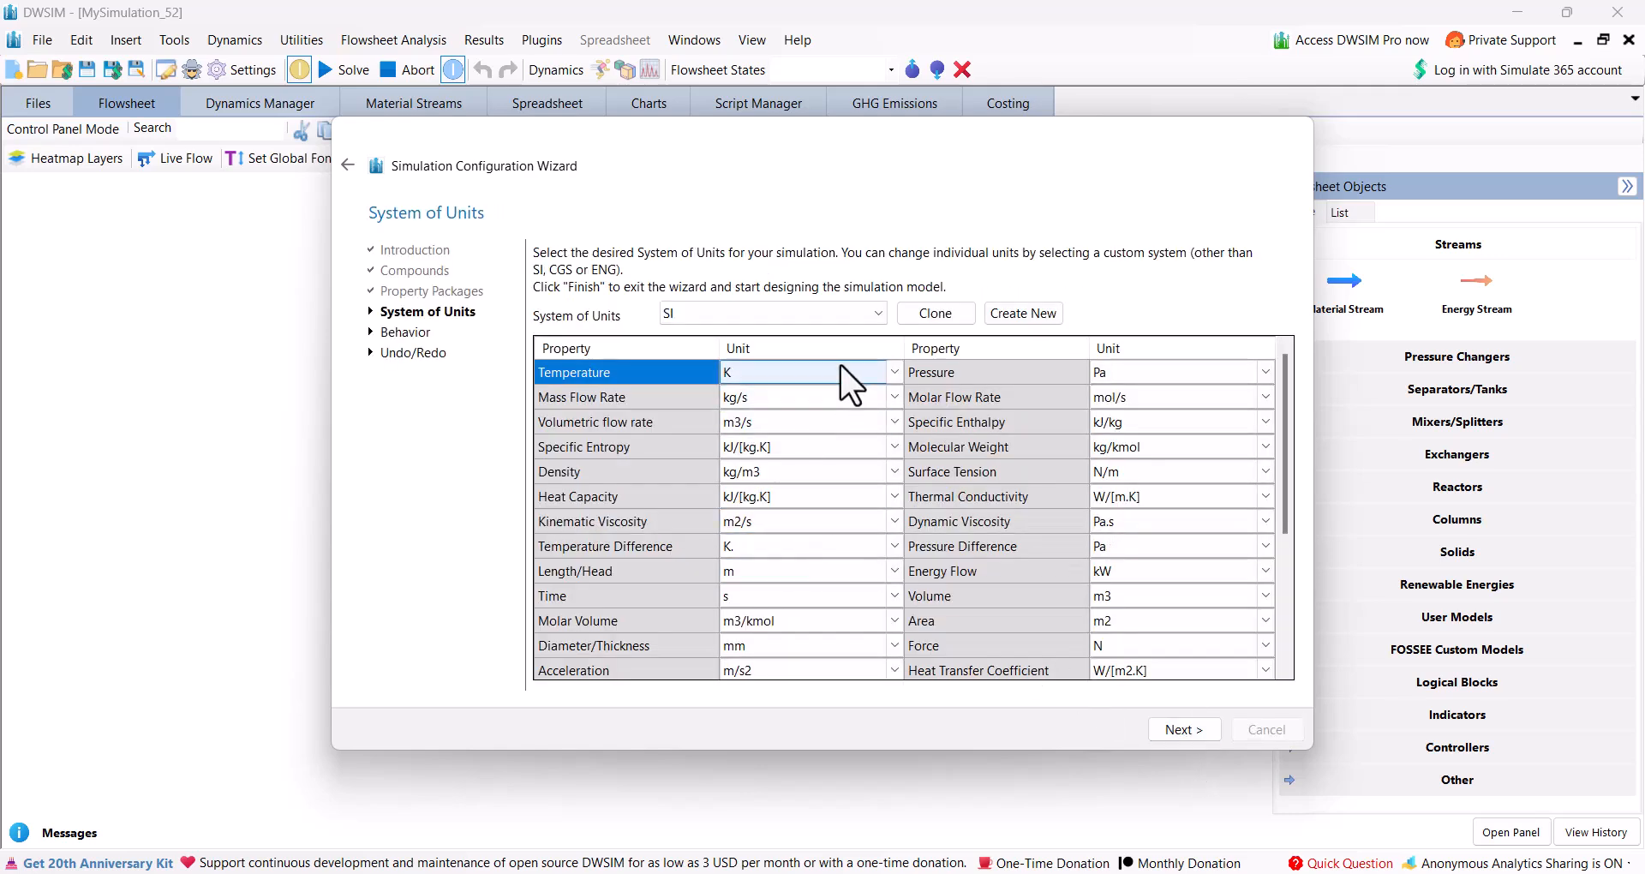
# Choose the C1 system of units and finish the configuration wizard with the remaining settings at their defaults.
pyautogui.click(887, 371)
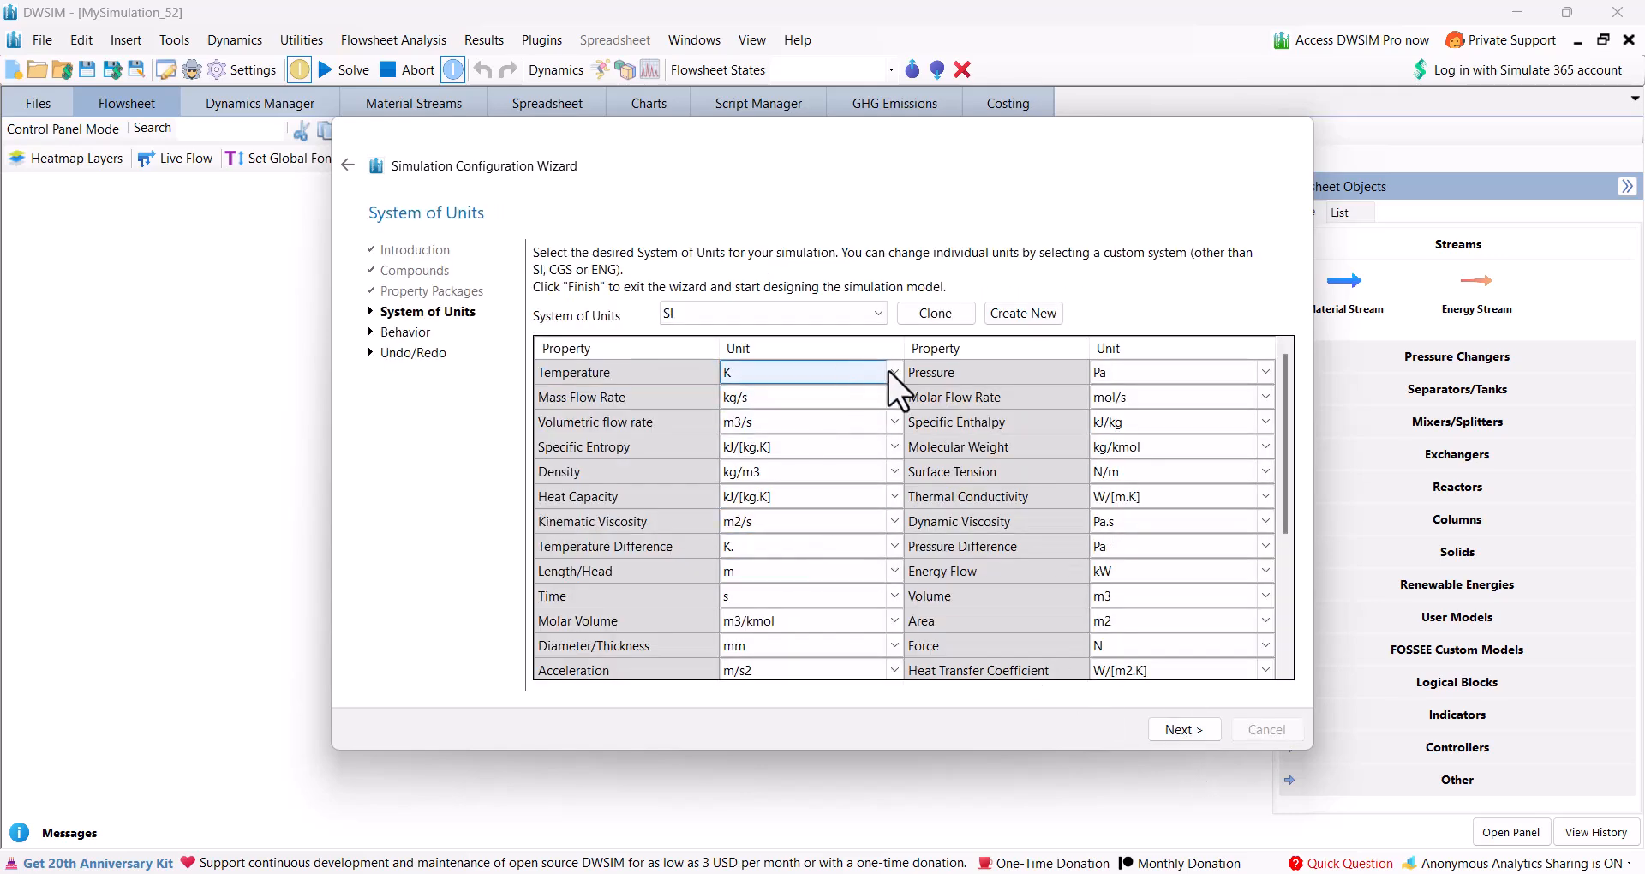
pyautogui.click(878, 314)
pyautogui.click(742, 396)
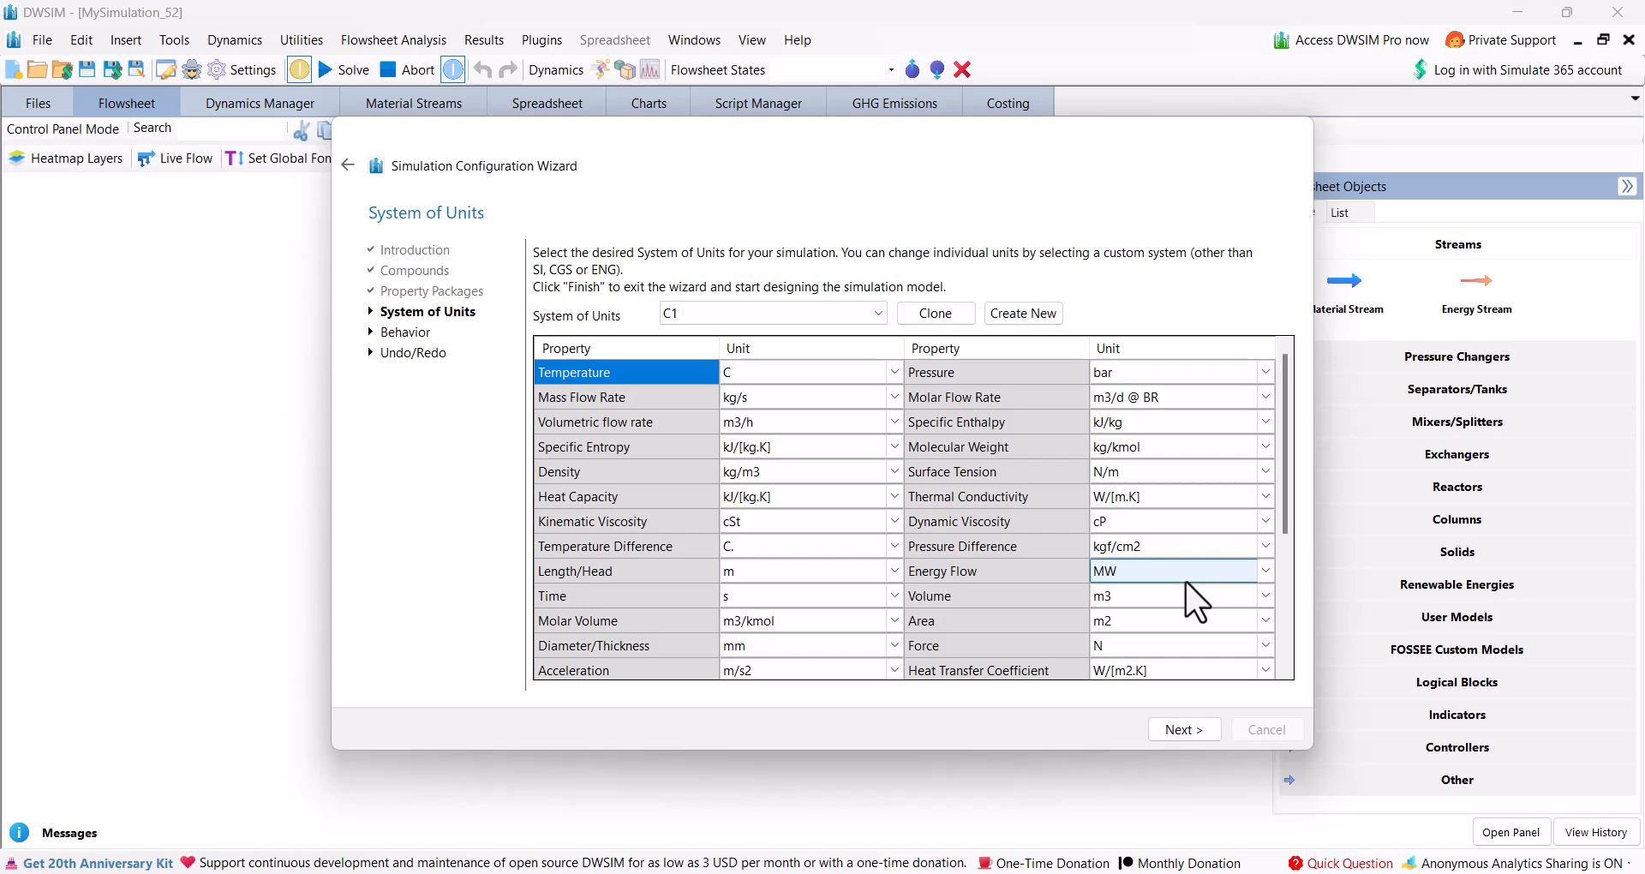
pyautogui.click(1173, 730)
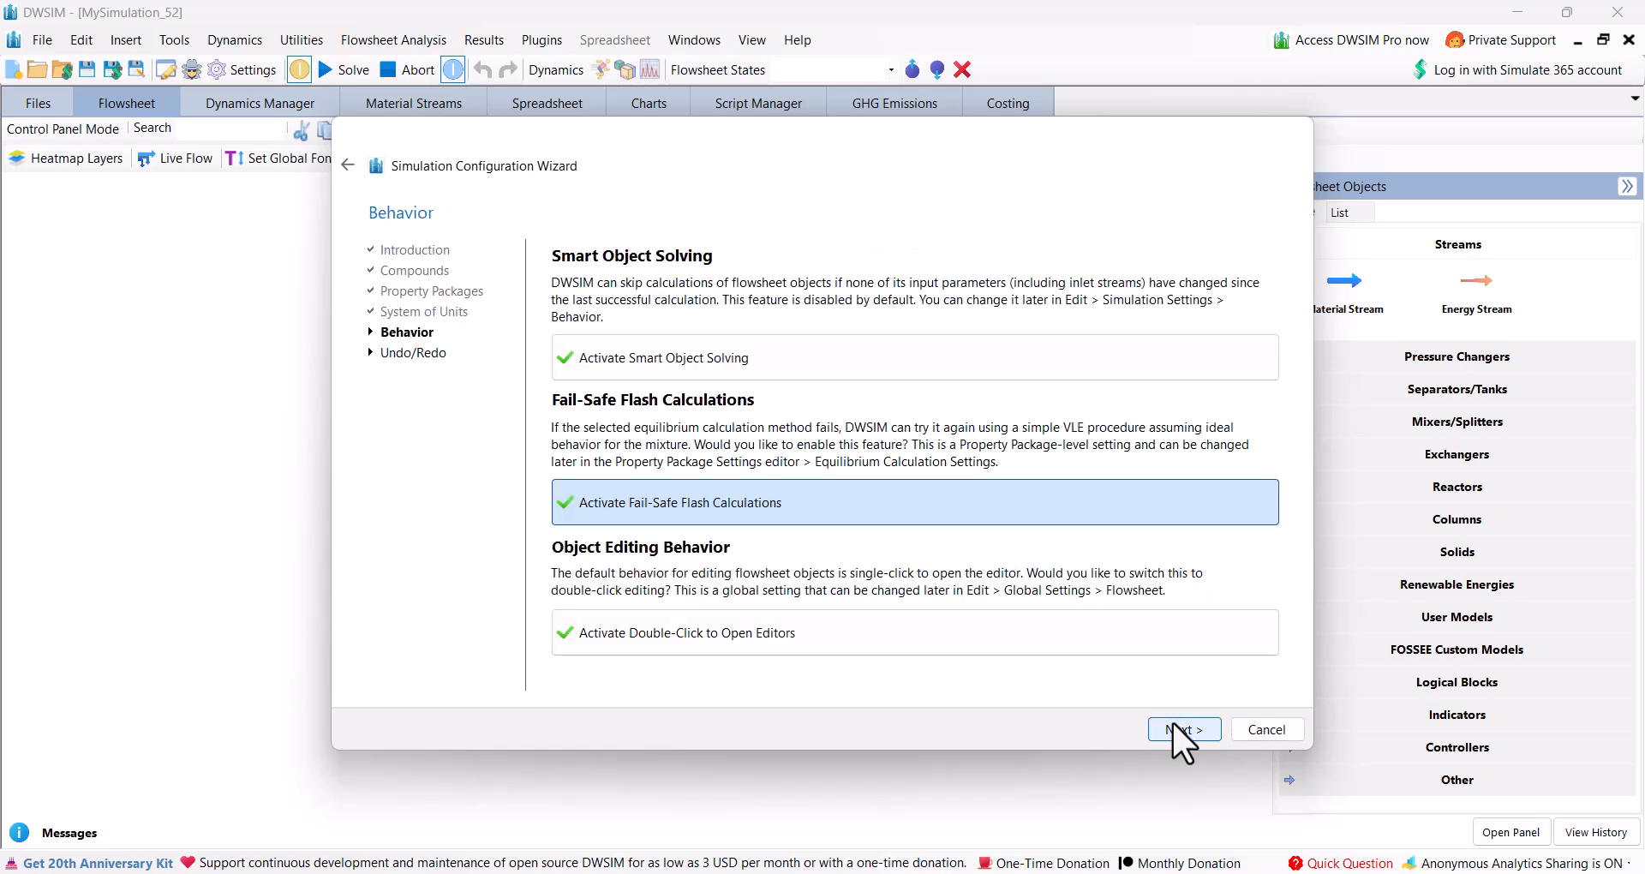
pyautogui.click(1175, 728)
pyautogui.click(1175, 728)
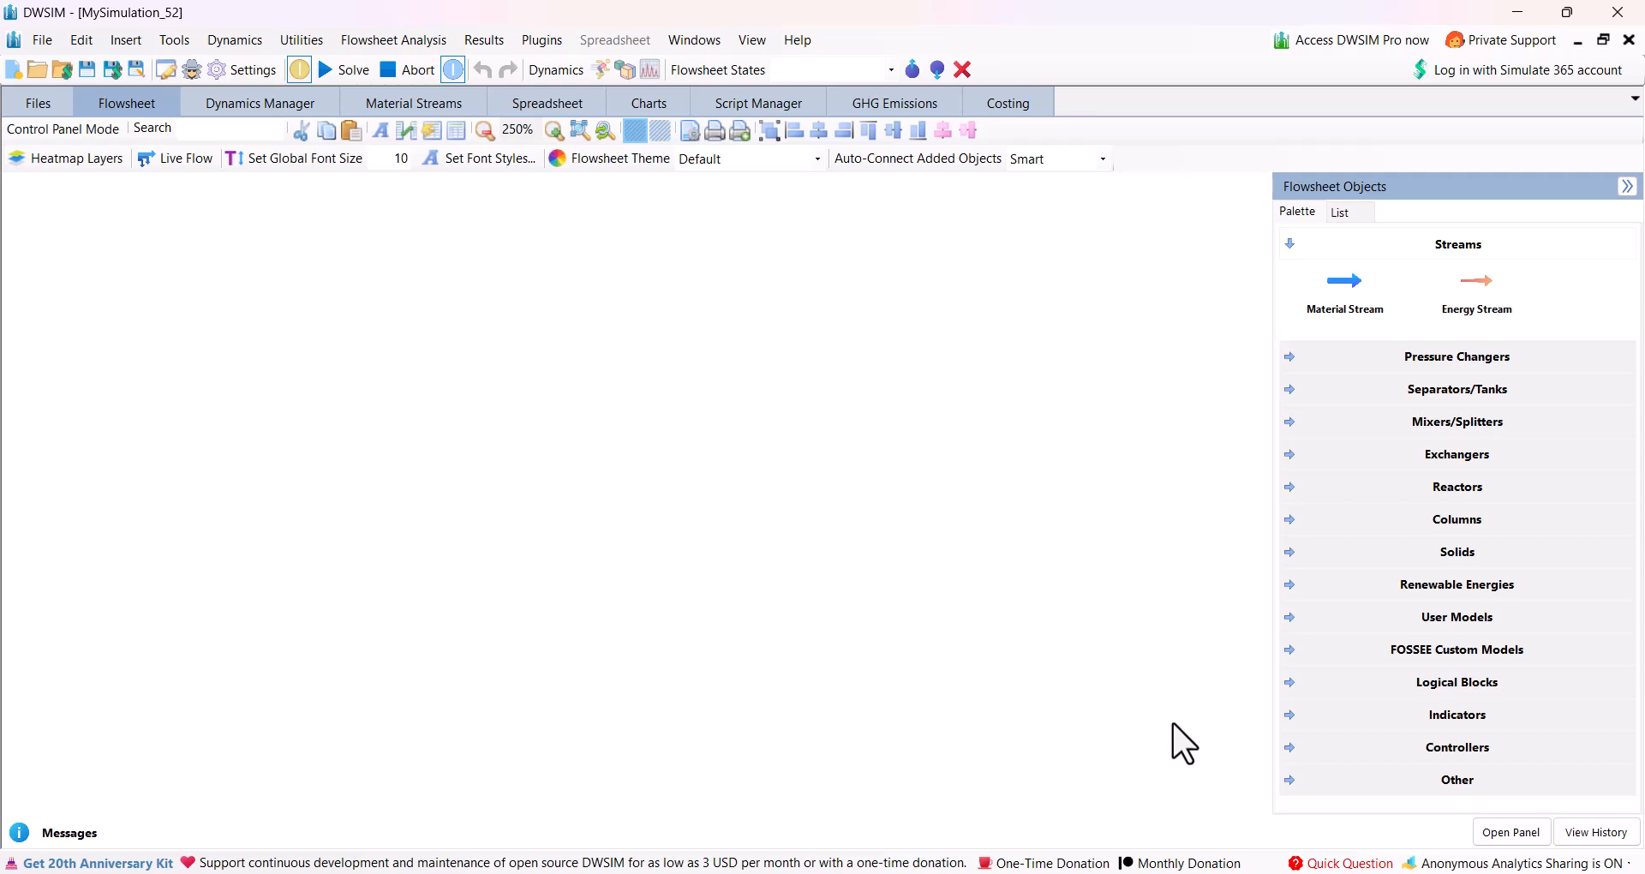
# Check the plant diagram in the exercise PDF, and back in DWSIM set Auto-Connect Added Objects to No.
pyautogui.hotkey('alt', 'Tab')
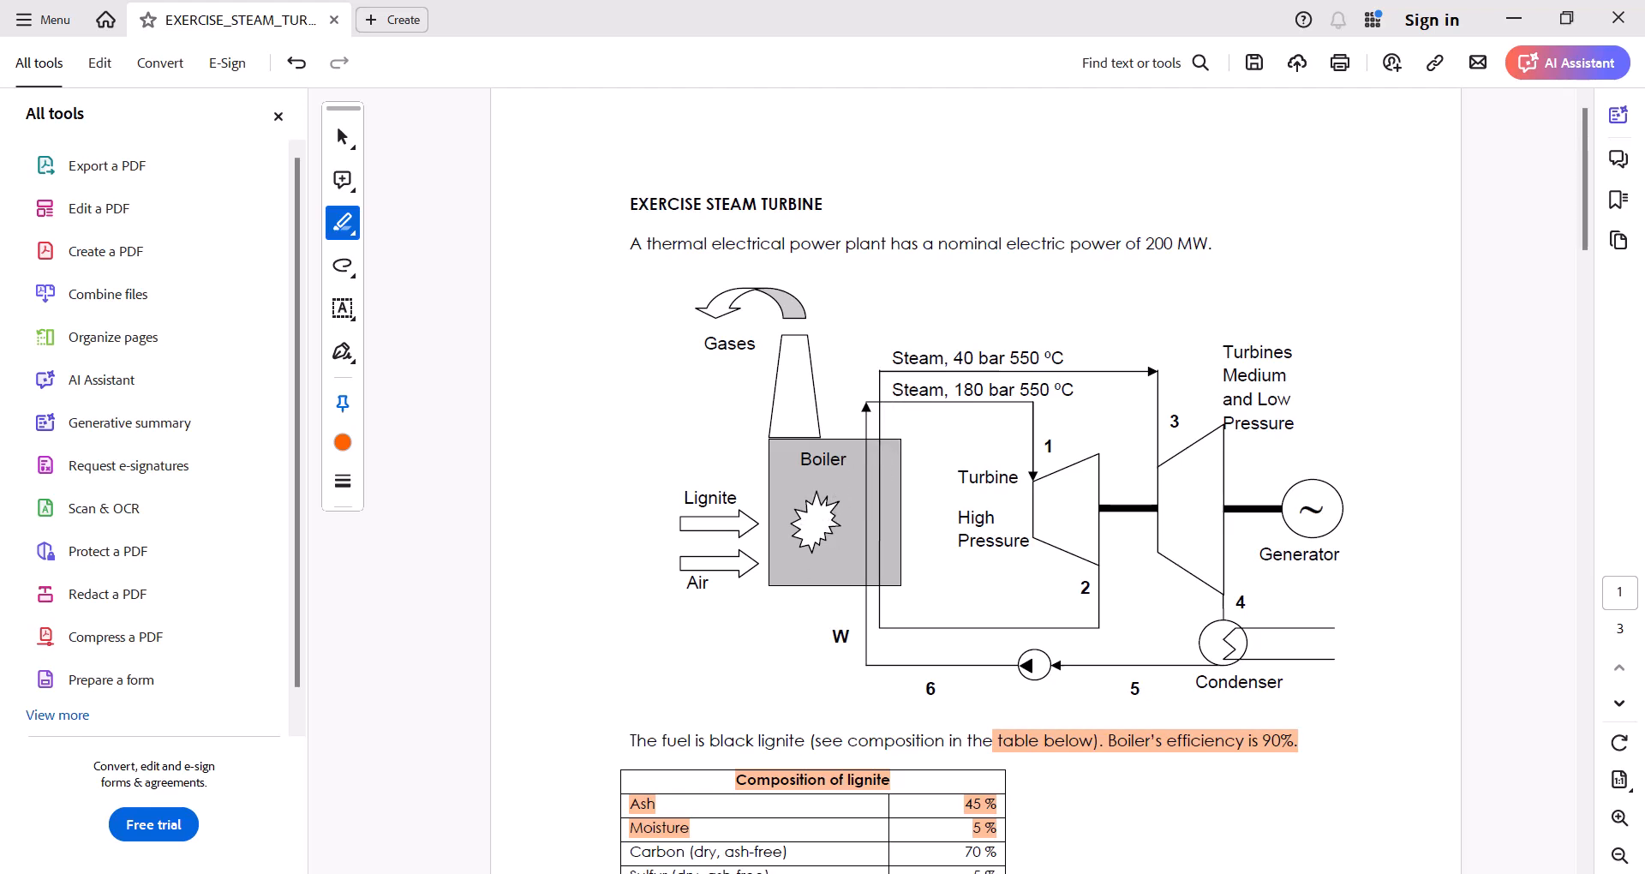
pyautogui.click(695, 873)
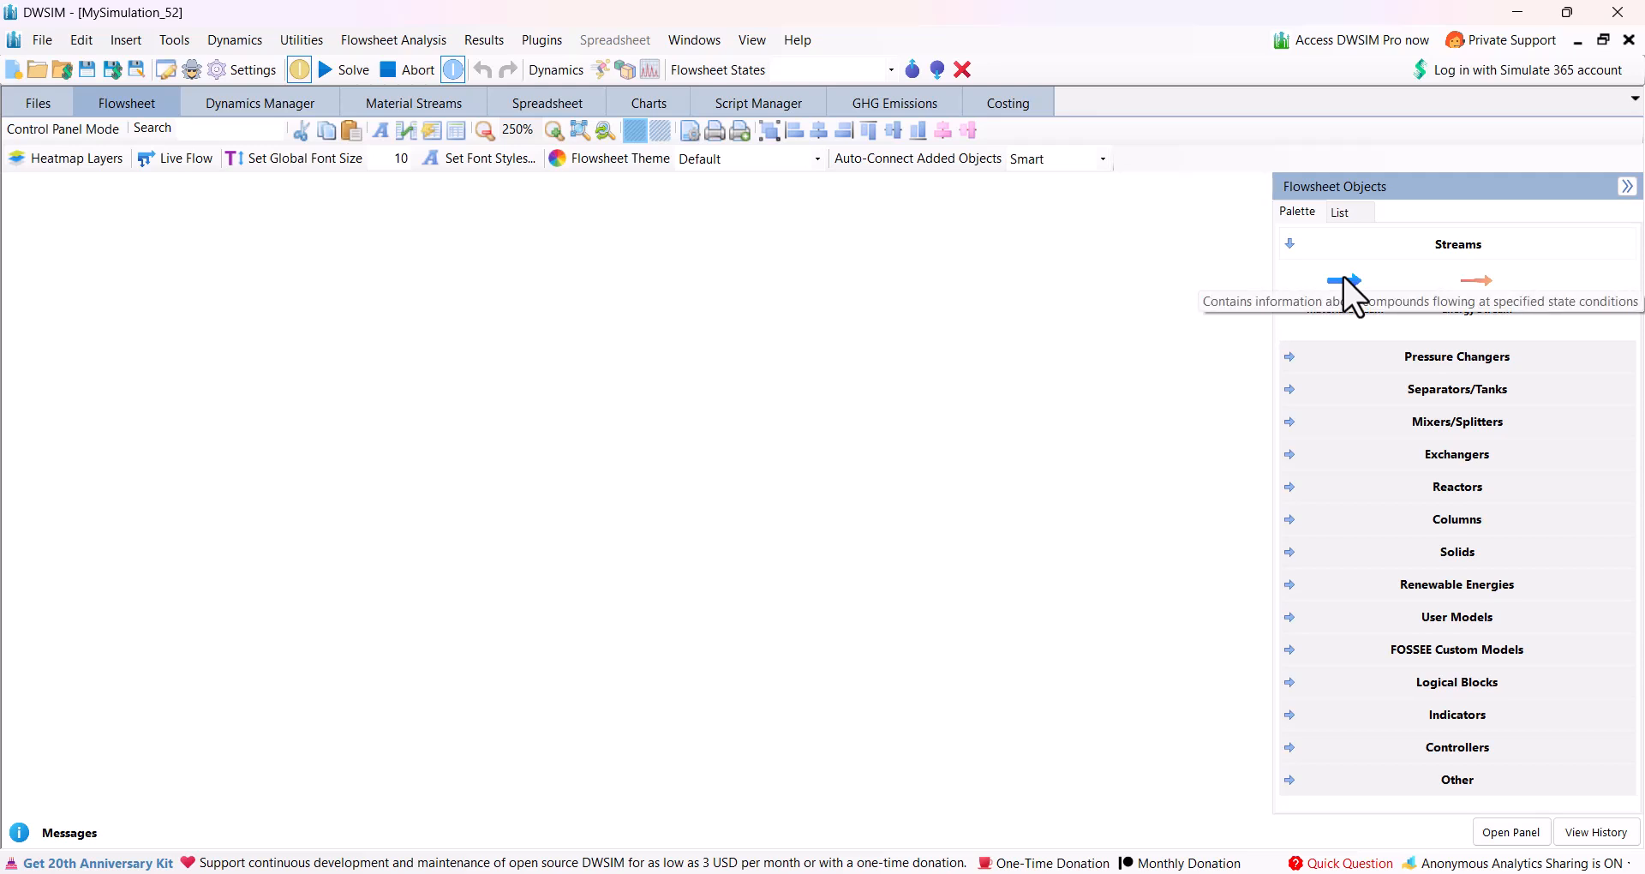
pyautogui.click(1101, 158)
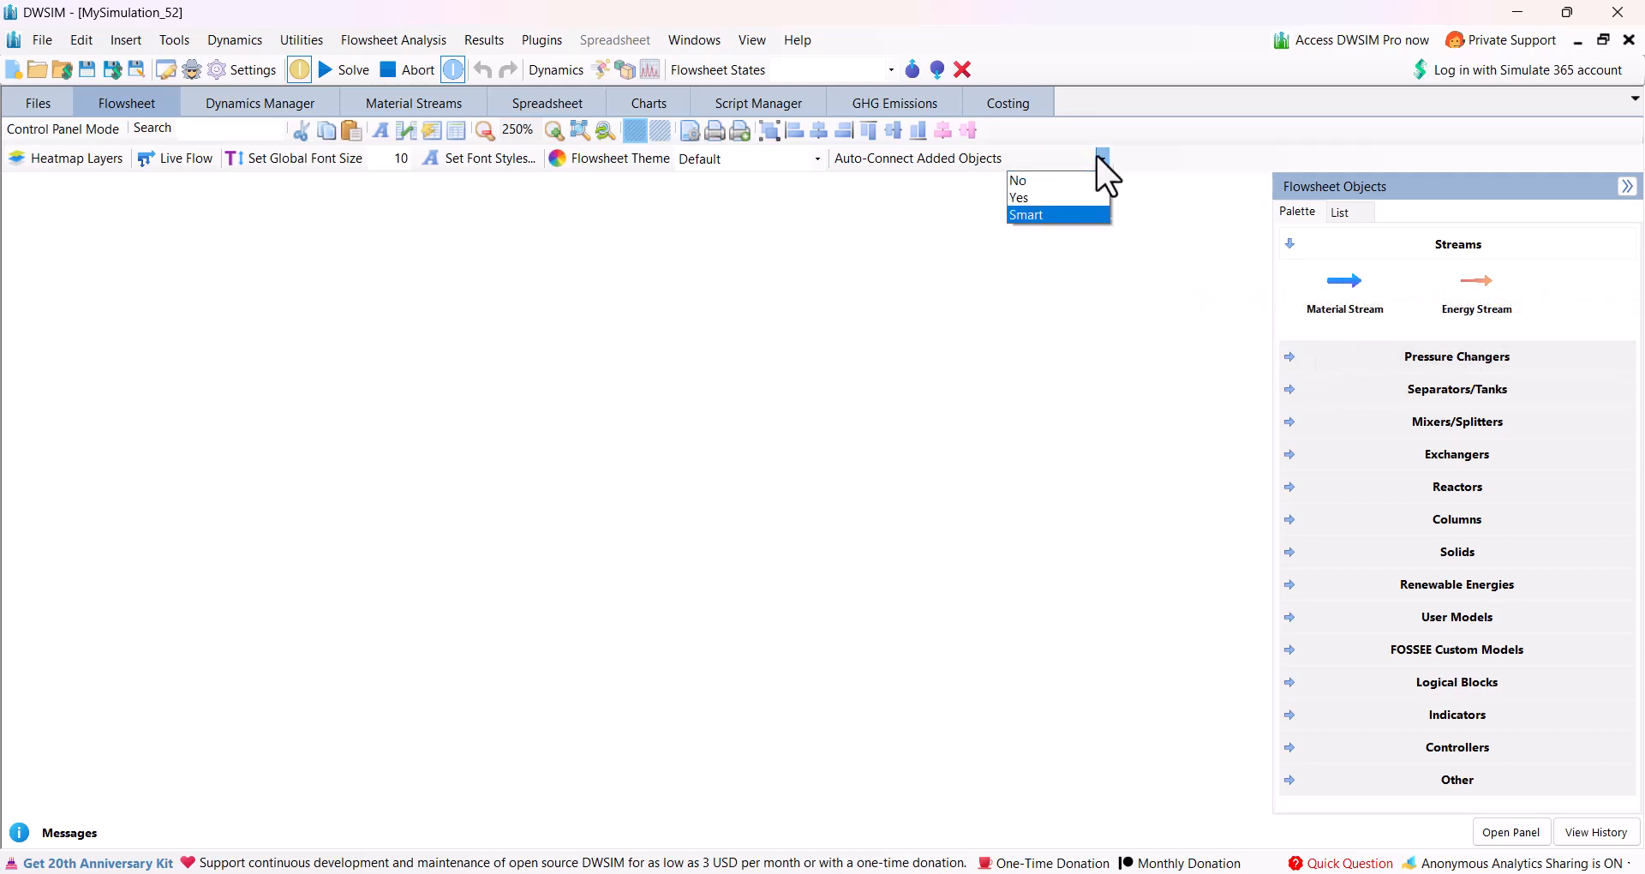
pyautogui.click(1051, 178)
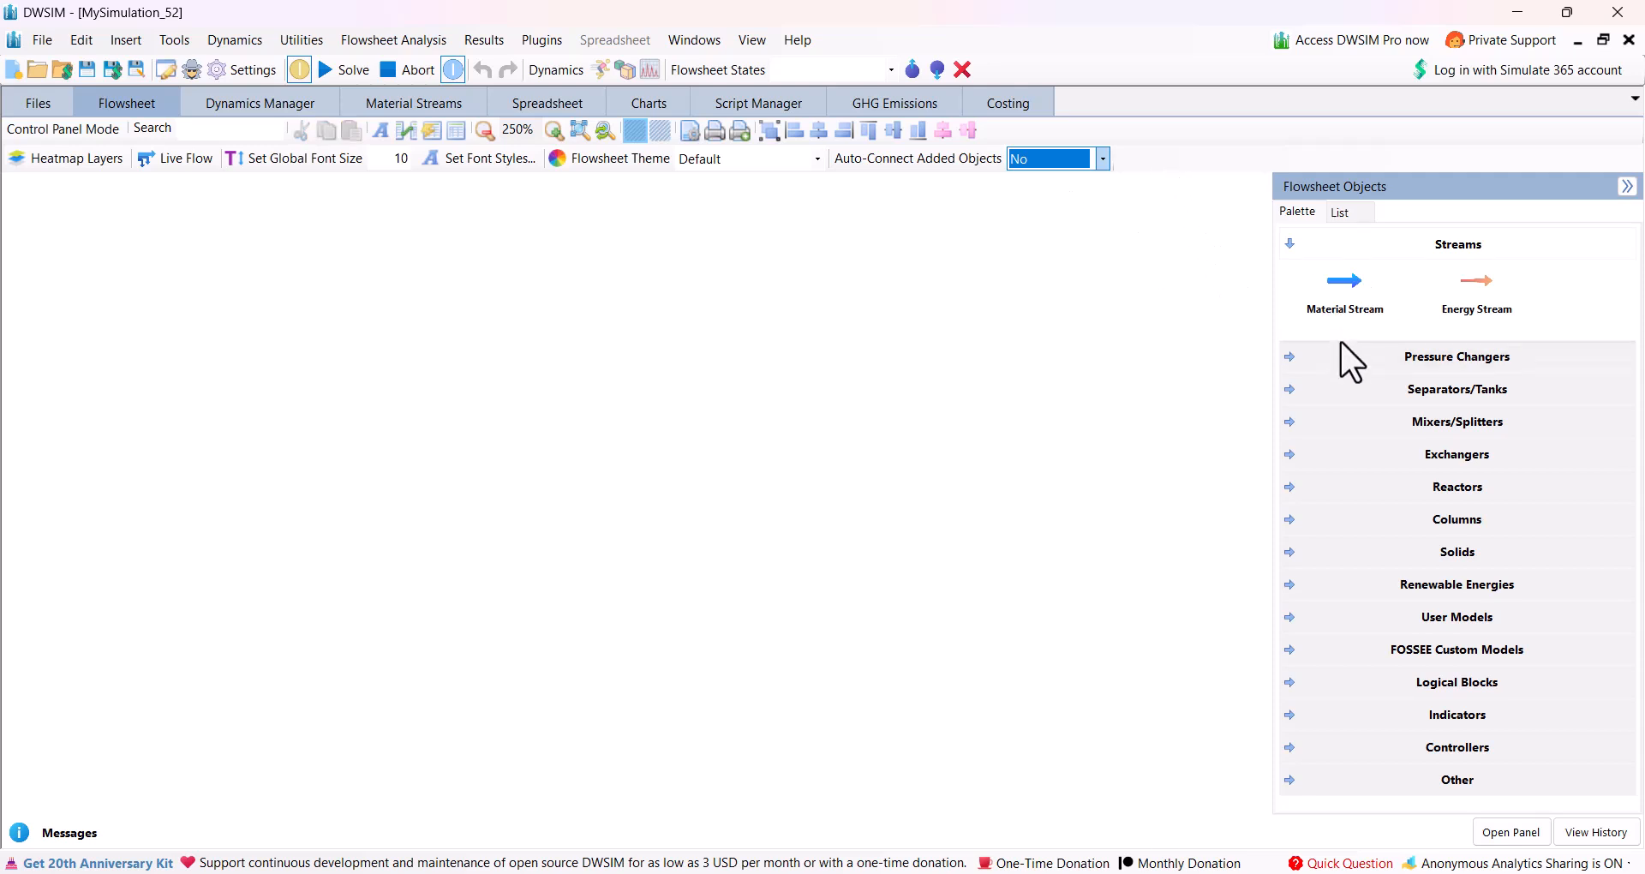
# Place two Expander (Turbine) objects side by side on the empty flowsheet.
pyautogui.click(1281, 357)
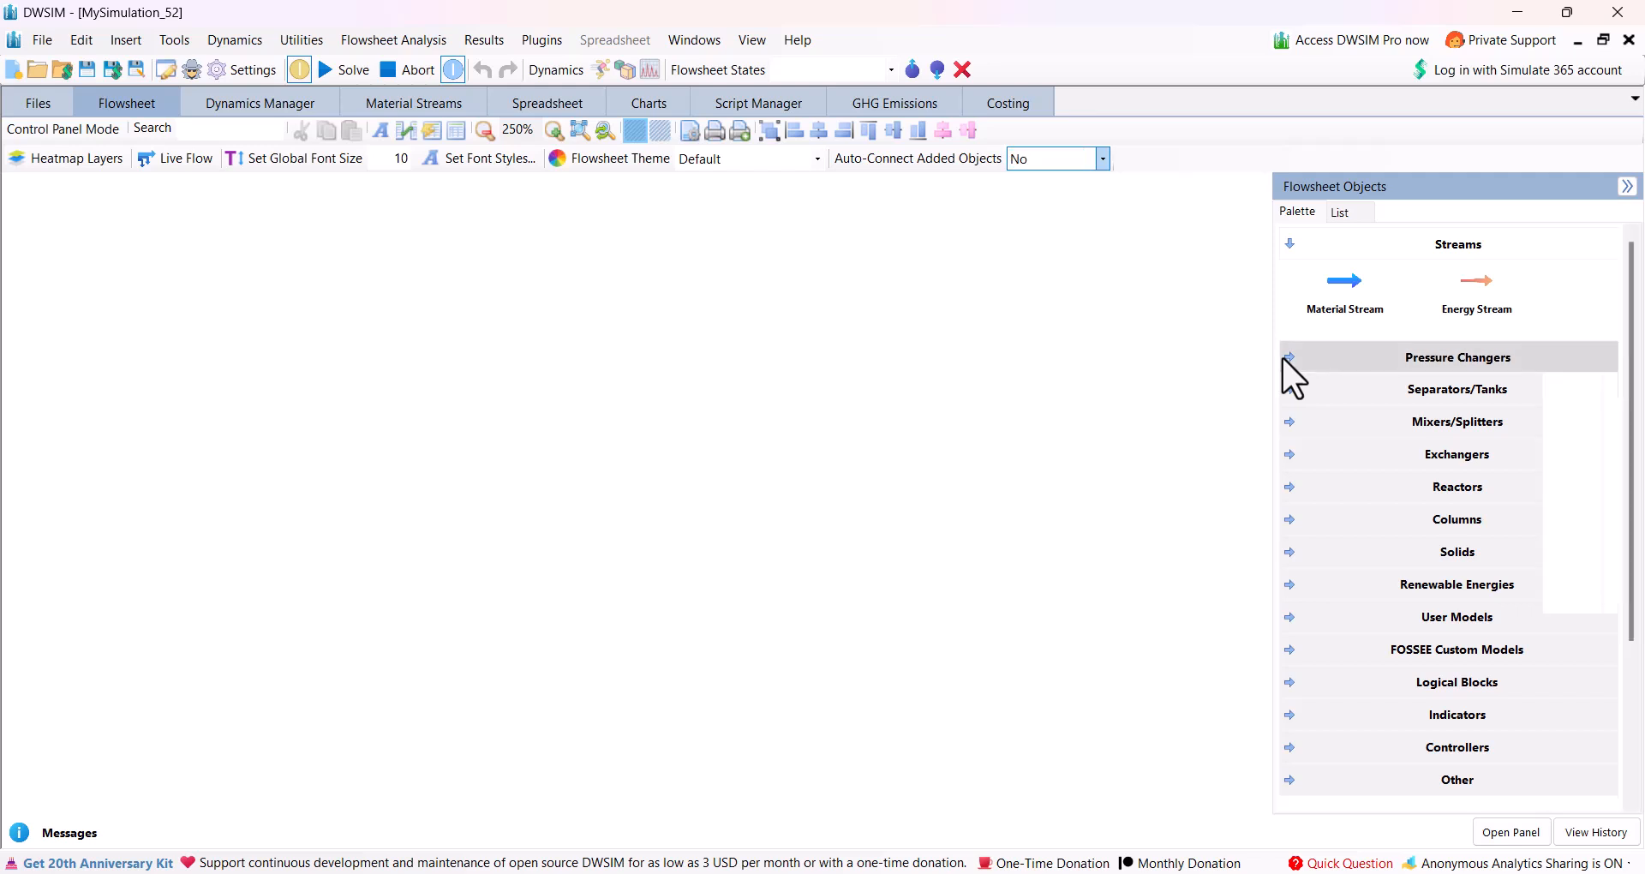
pyautogui.moveTo(1344, 557); pyautogui.dragTo(571, 371)
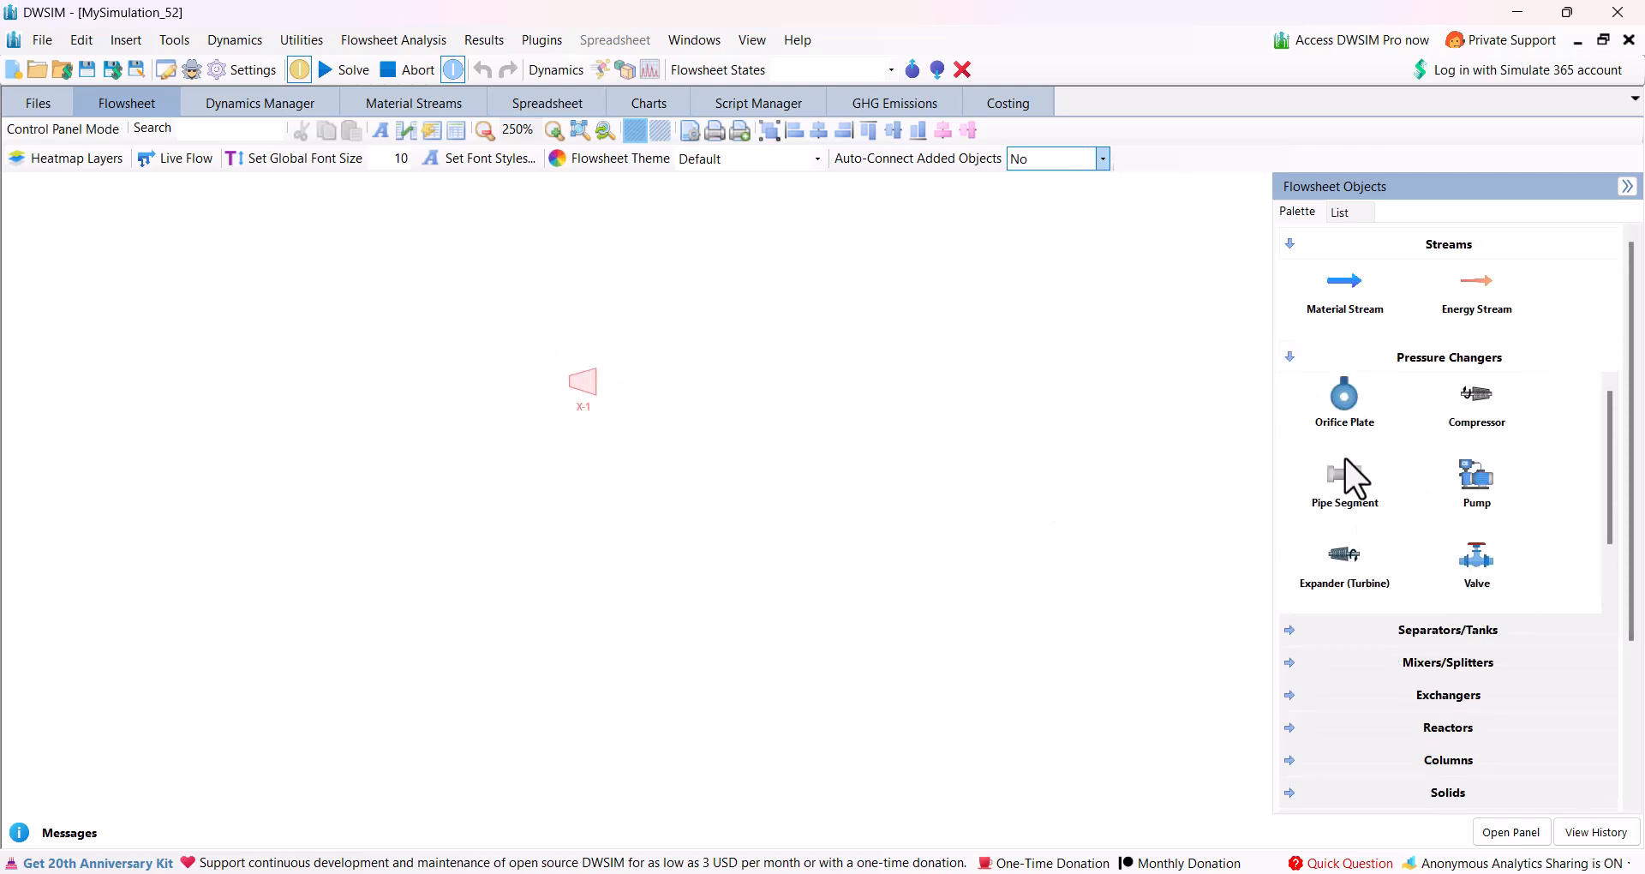
pyautogui.moveTo(1349, 572); pyautogui.dragTo(739, 355)
# Rename the first turbine, X-1, as HPT.
pyautogui.doubleClick(588, 379)
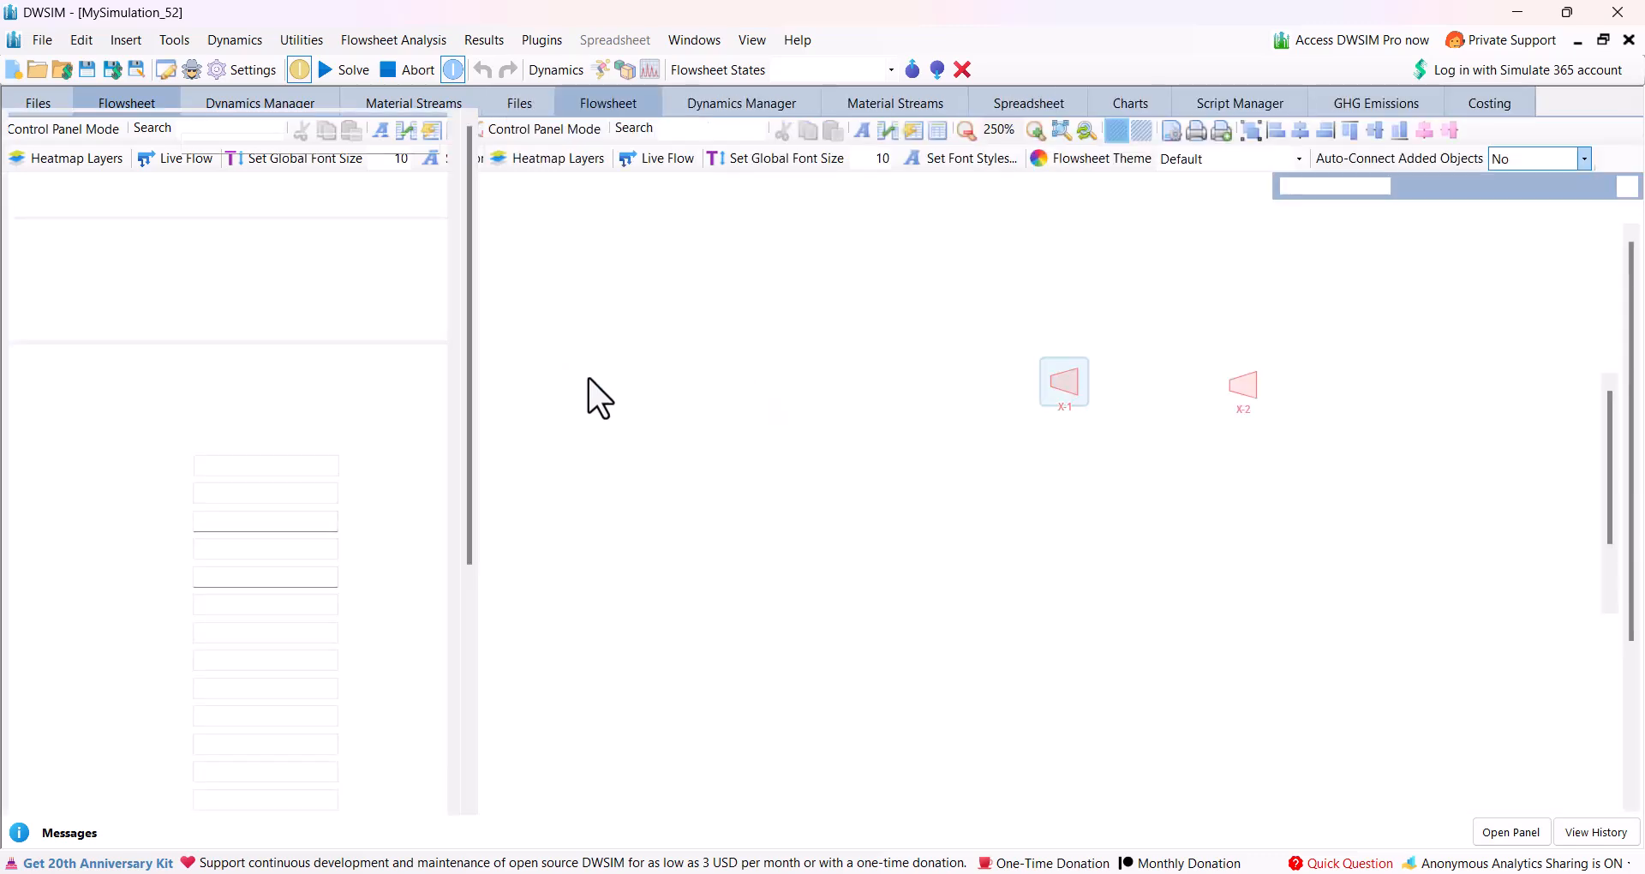
pyautogui.moveTo(205, 143); pyautogui.dragTo(129, 143)
pyautogui.write('H')
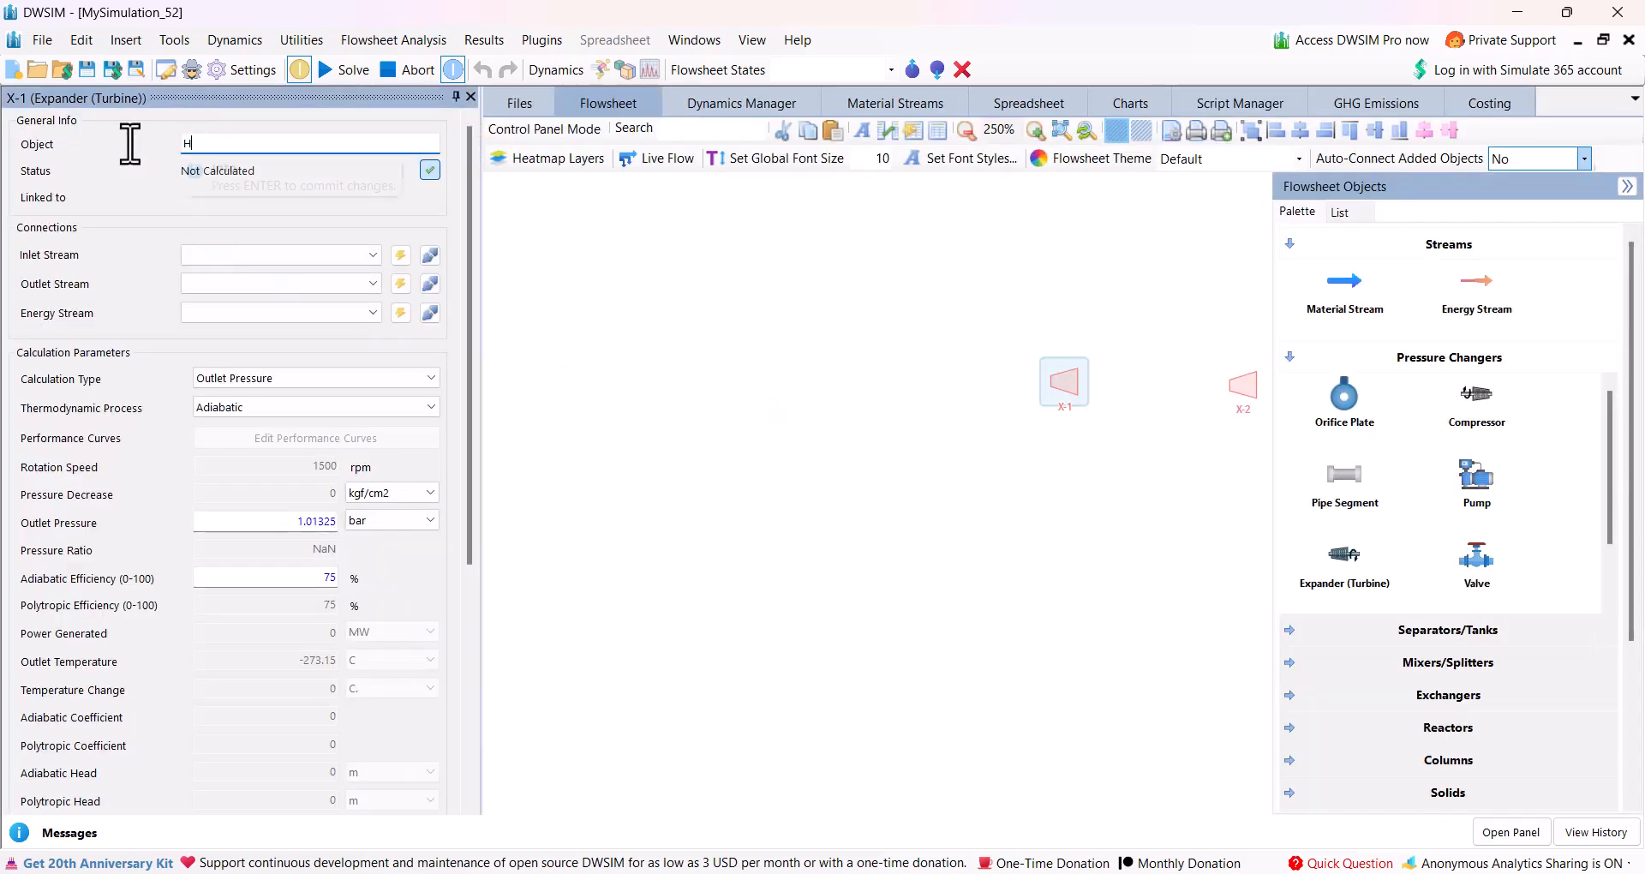
pyautogui.write('PT')
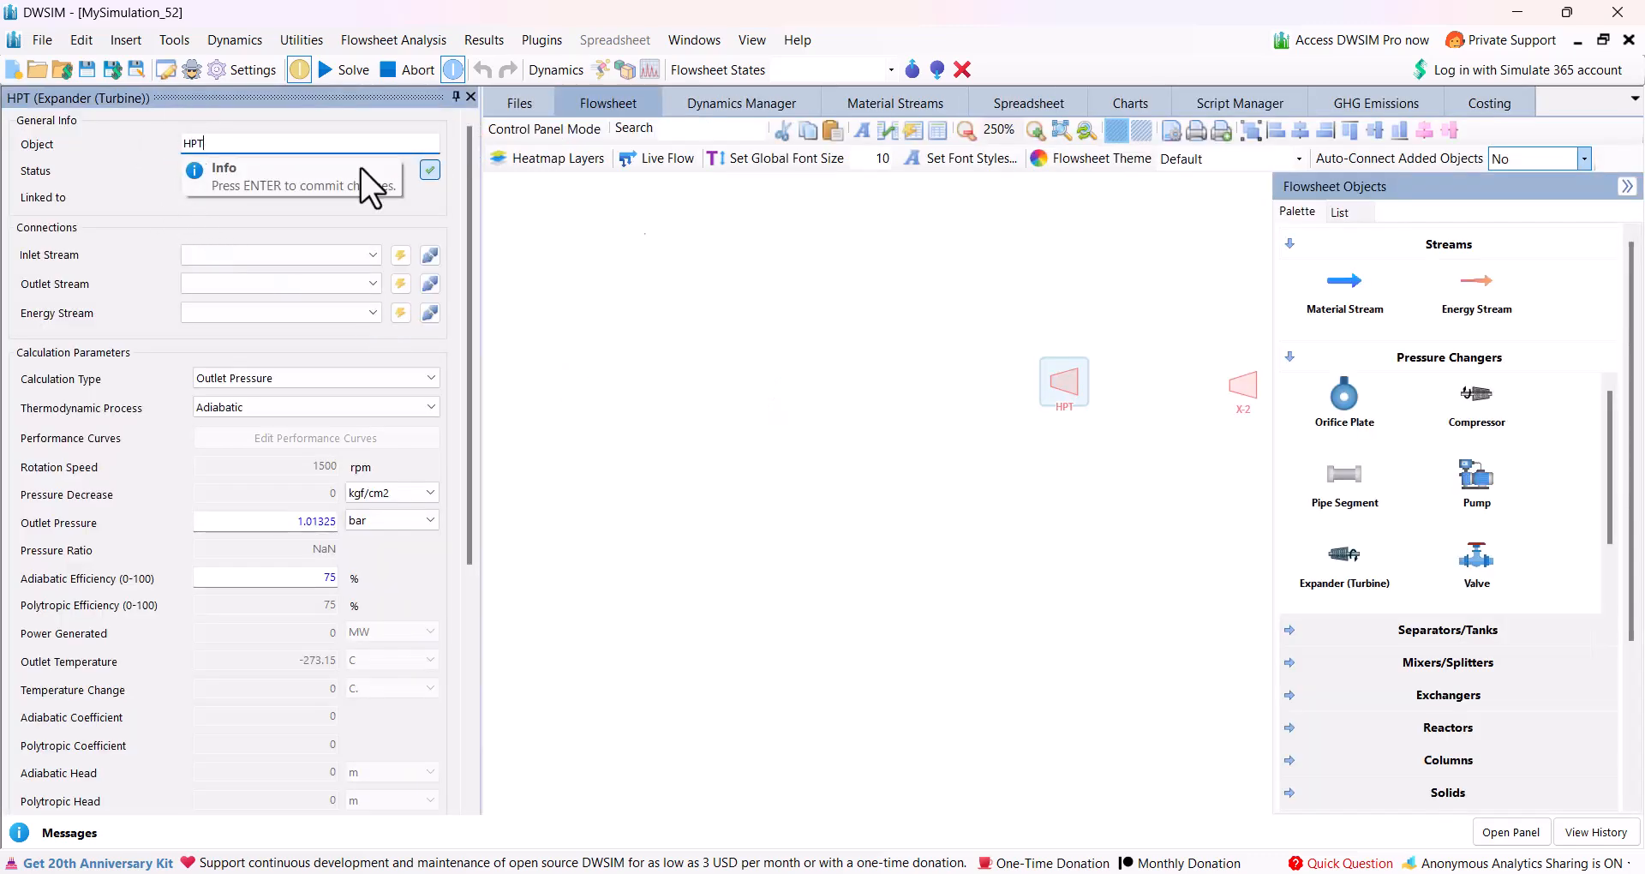
pyautogui.press('Return')
# Reposition the two turbines on the flowsheet and rename the second one, X-2, as LPT.
pyautogui.moveTo(1143, 437); pyautogui.dragTo(877, 455)
pyautogui.click(965, 409)
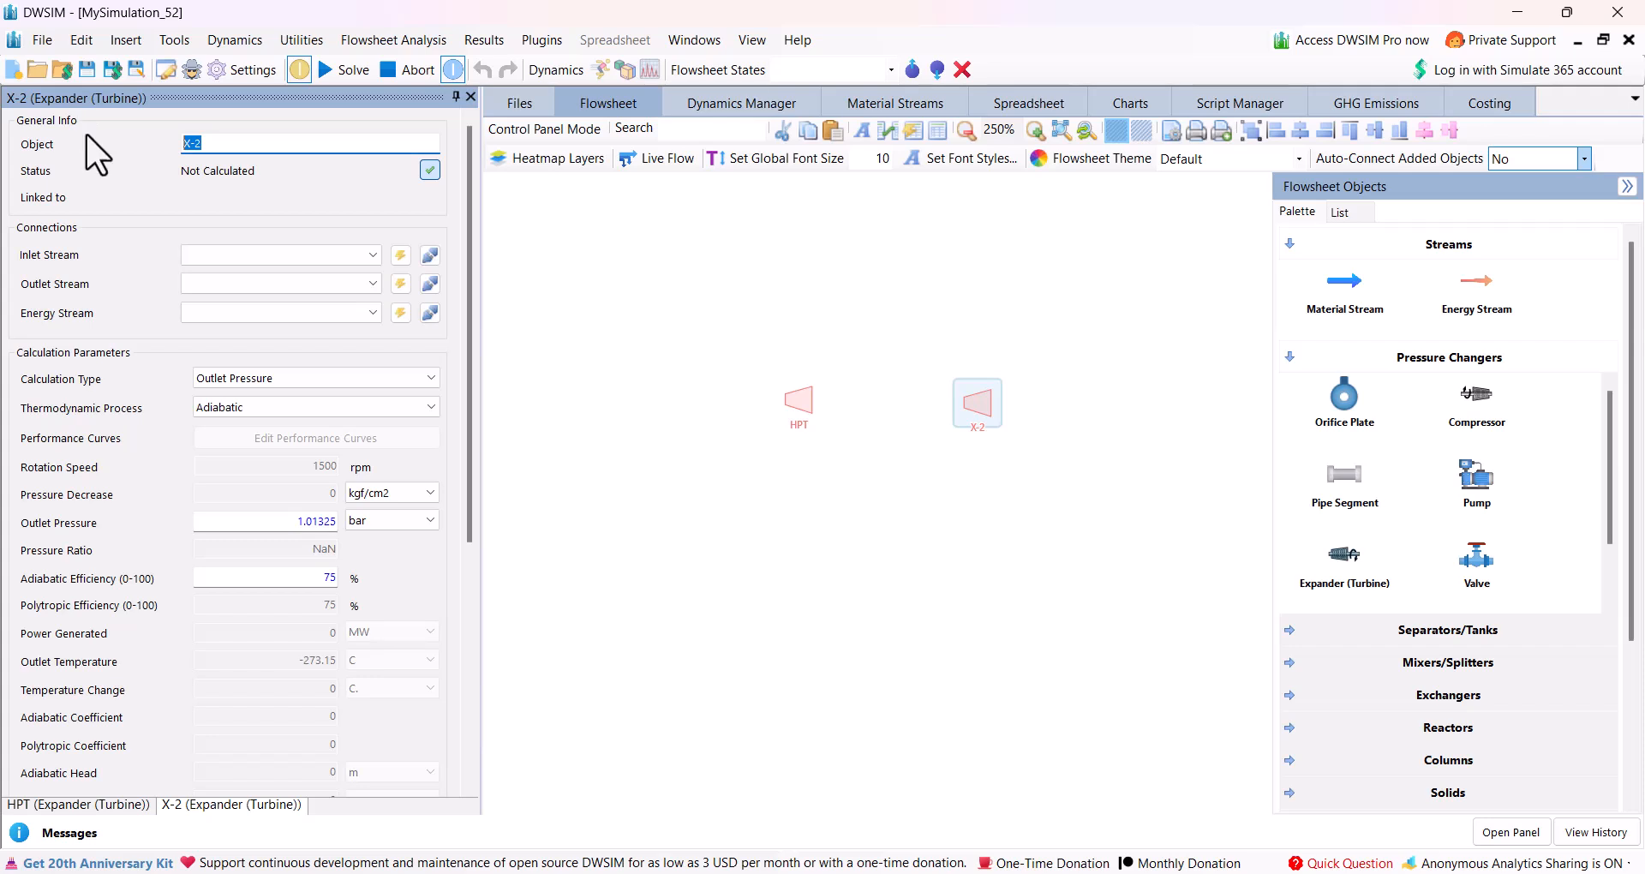
pyautogui.write('LP')
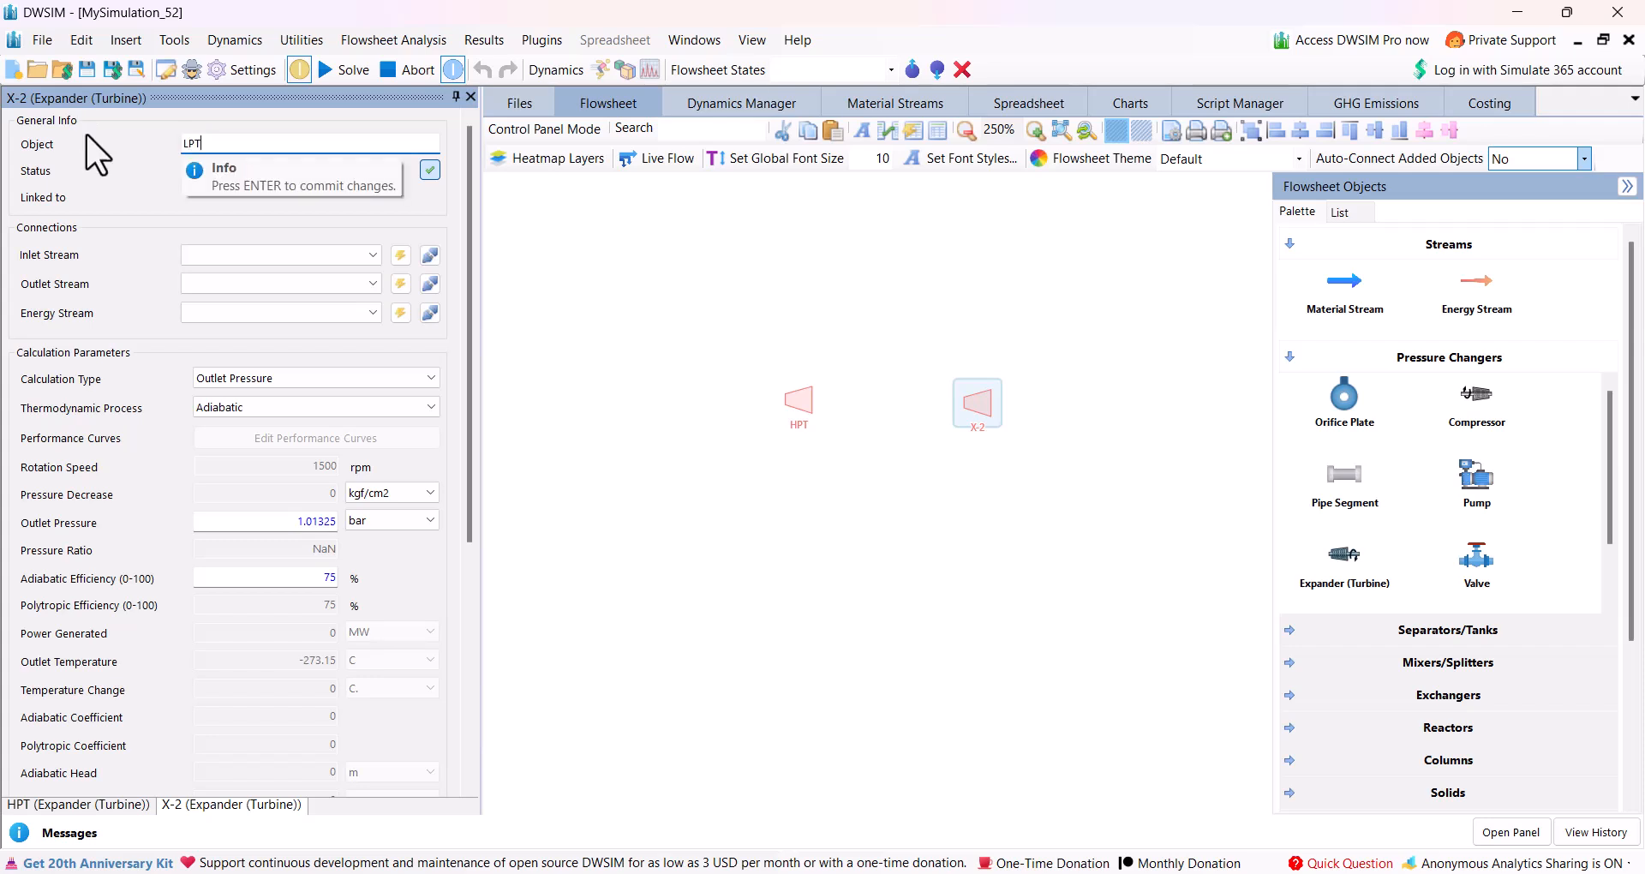
pyautogui.write('T')
pyautogui.press('Return')
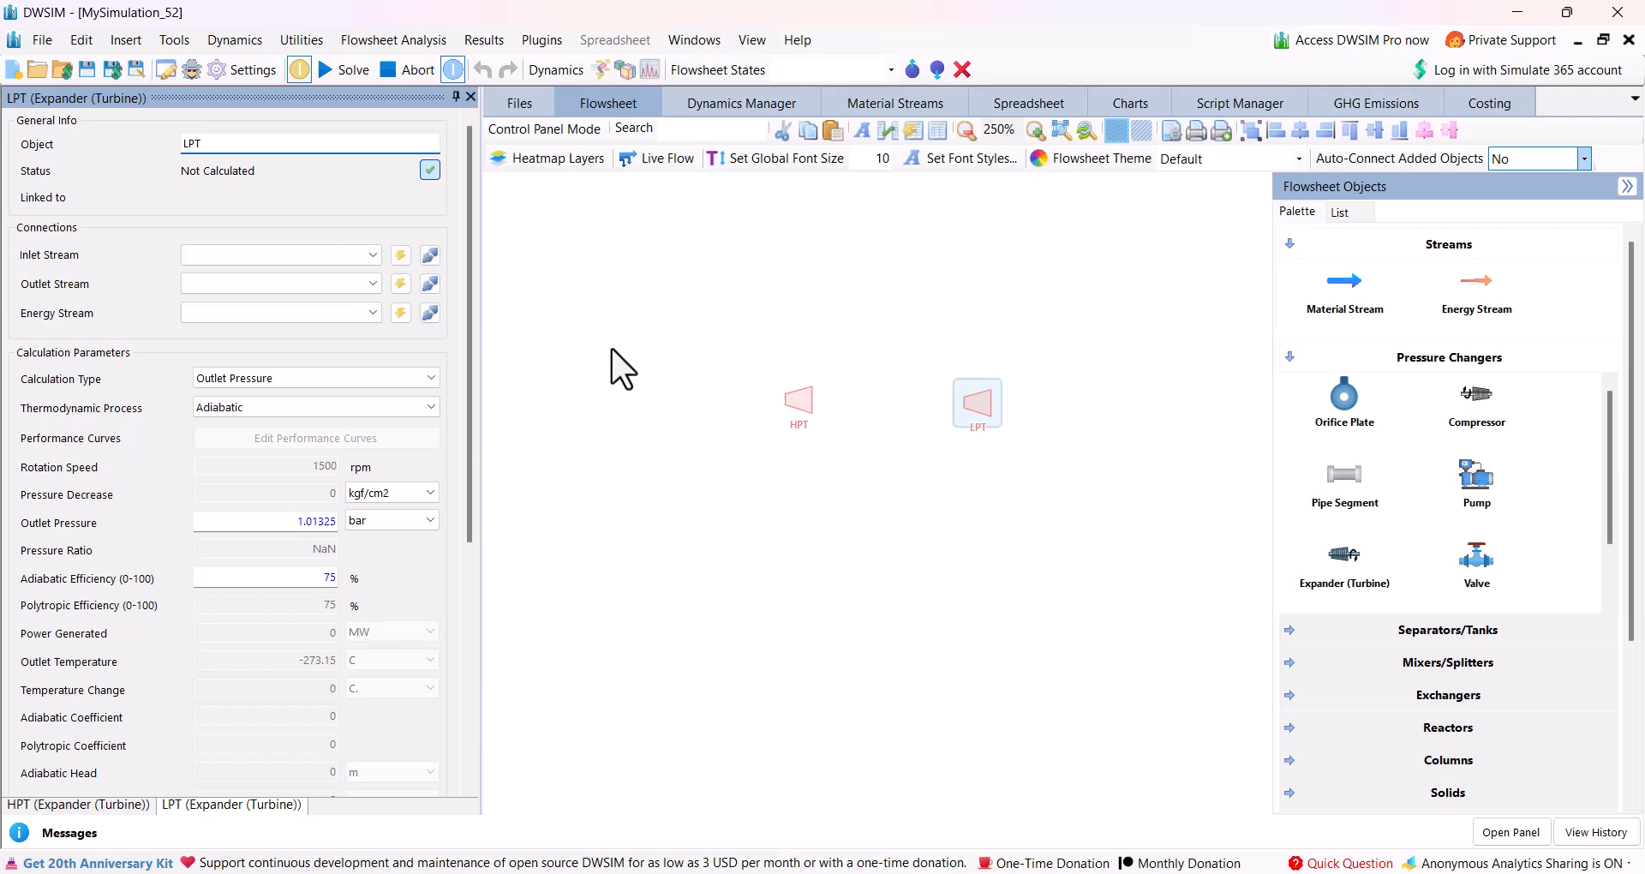
# Create and connect new inlet, outlet and energy streams for the HPT.
pyautogui.click(806, 406)
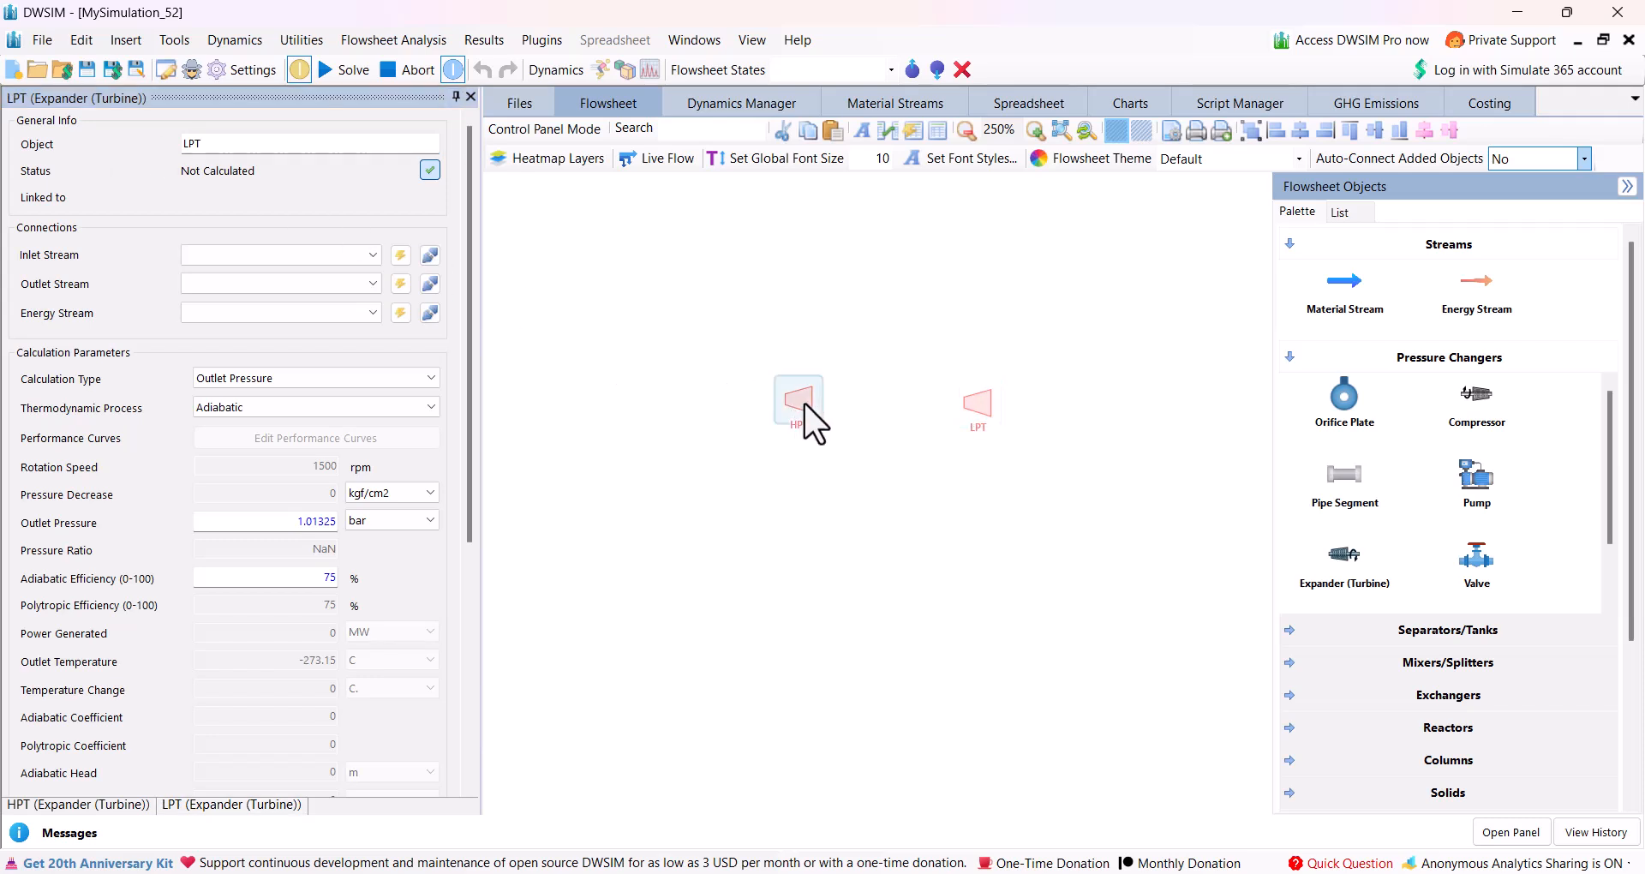
pyautogui.click(400, 255)
pyautogui.click(399, 285)
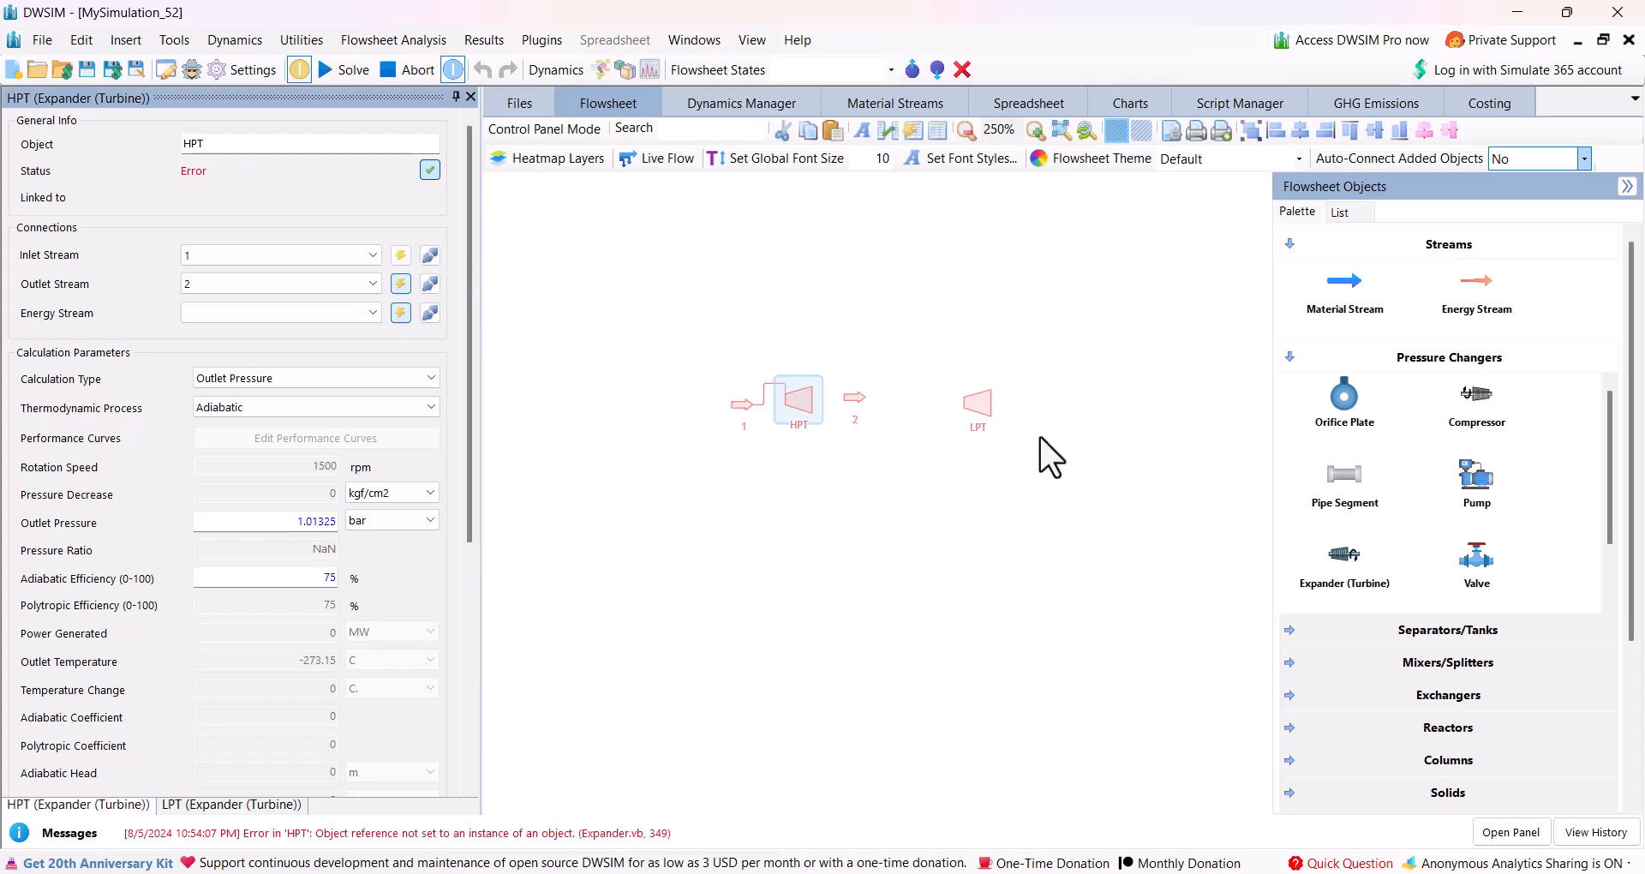
# Move the LPT farther from the HPT and place a Heater between the two turbines.
pyautogui.click(983, 427)
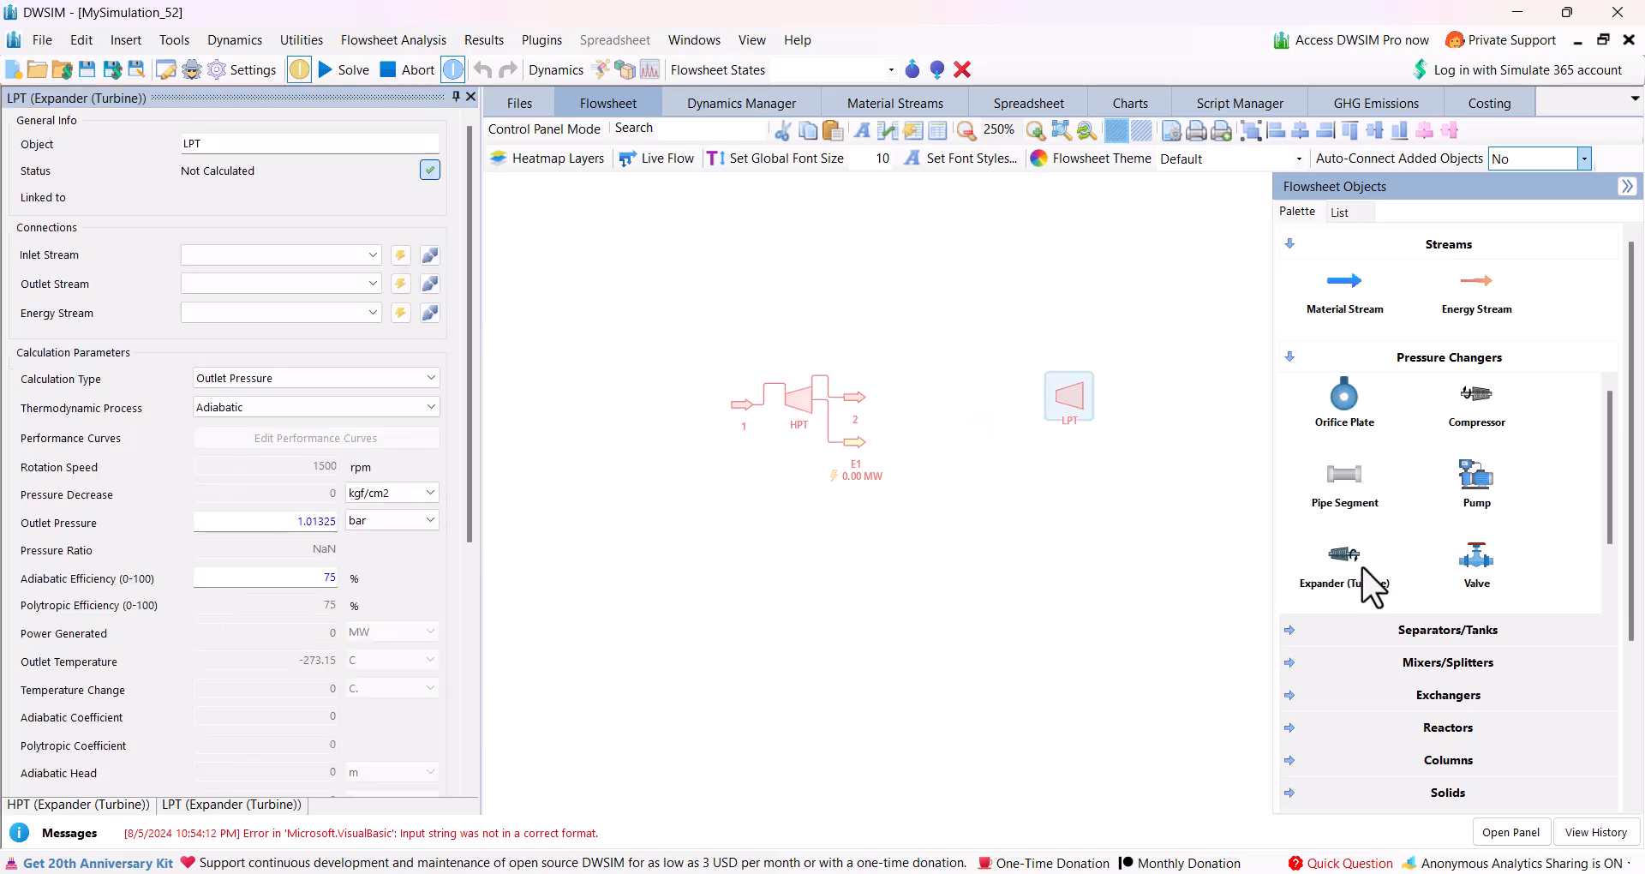
pyautogui.click(1288, 692)
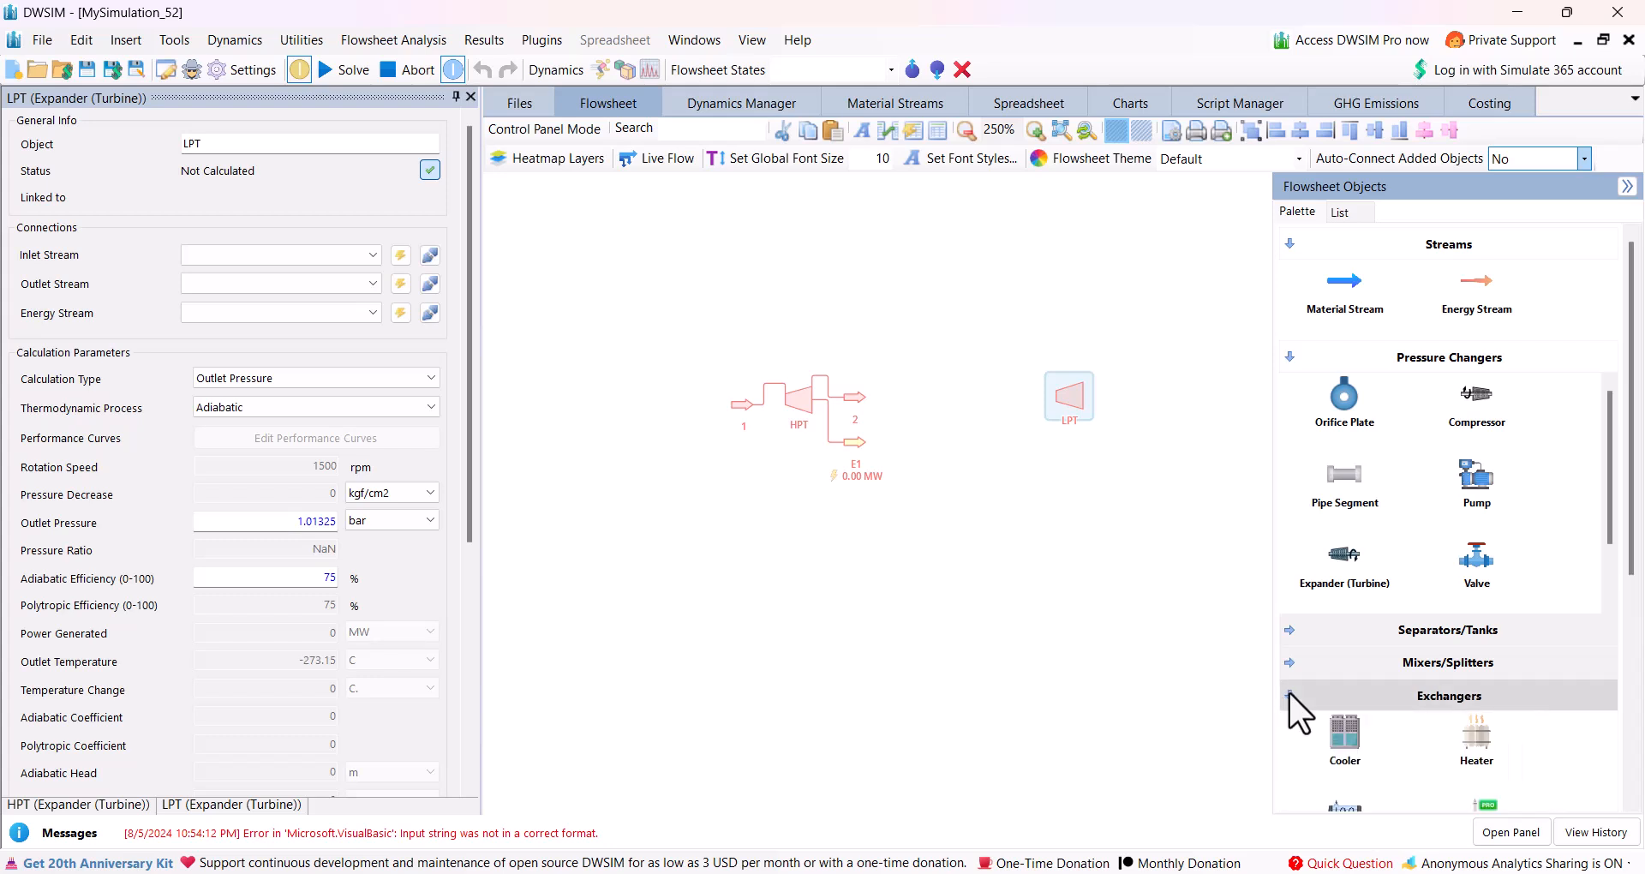
pyautogui.moveTo(1463, 738); pyautogui.dragTo(910, 370)
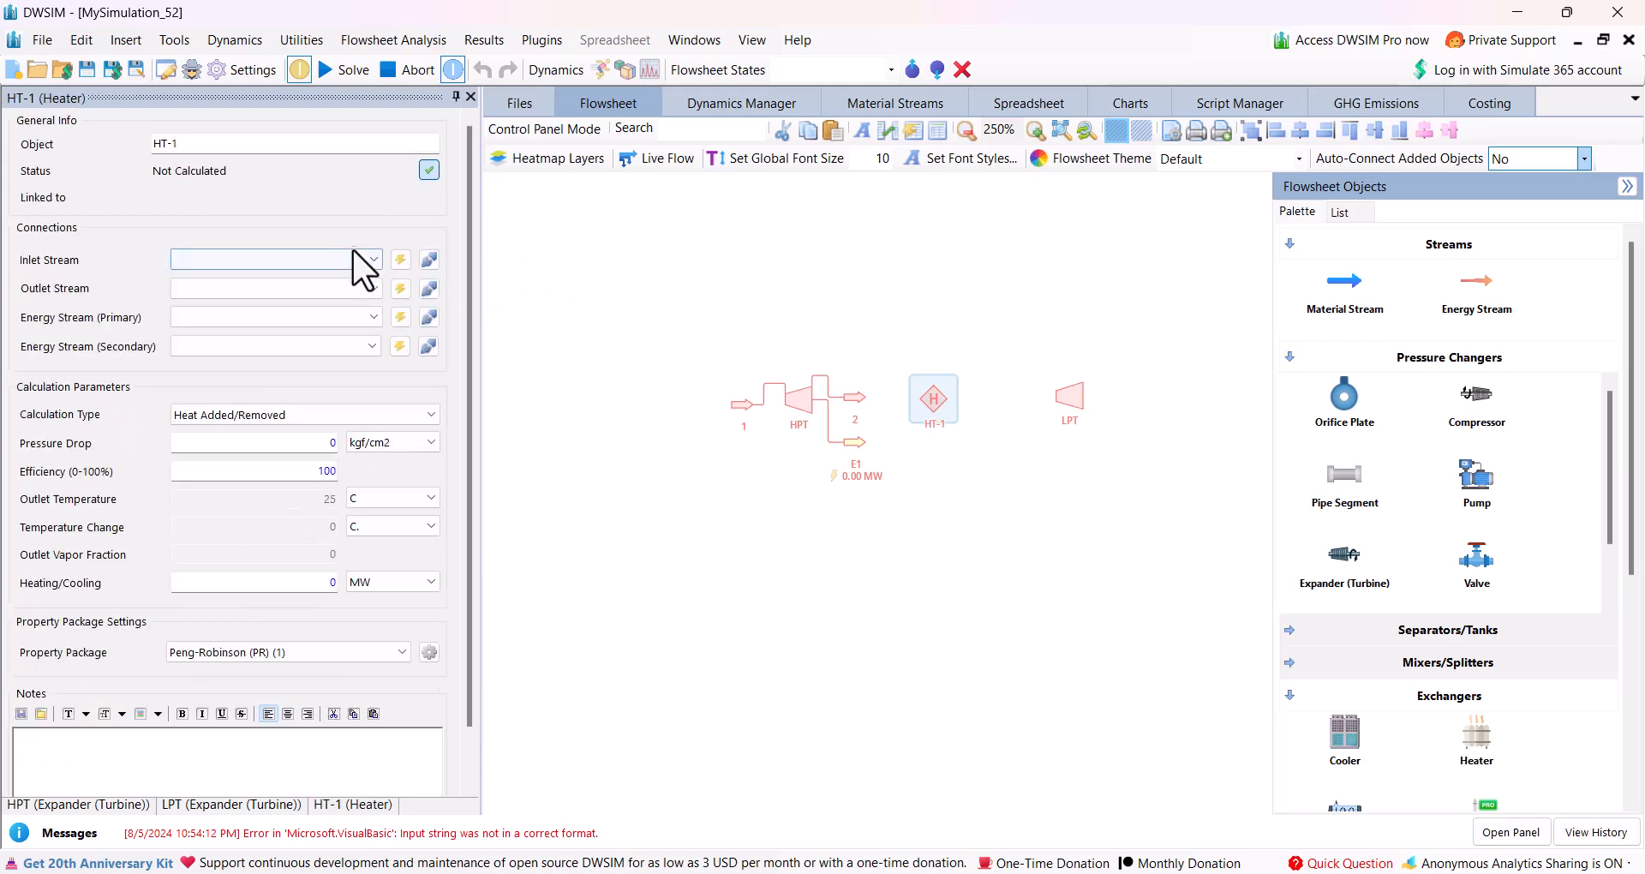
# Connect stream 2 as the heater's inlet and create its new outlet and primary energy streams.
pyautogui.click(375, 259)
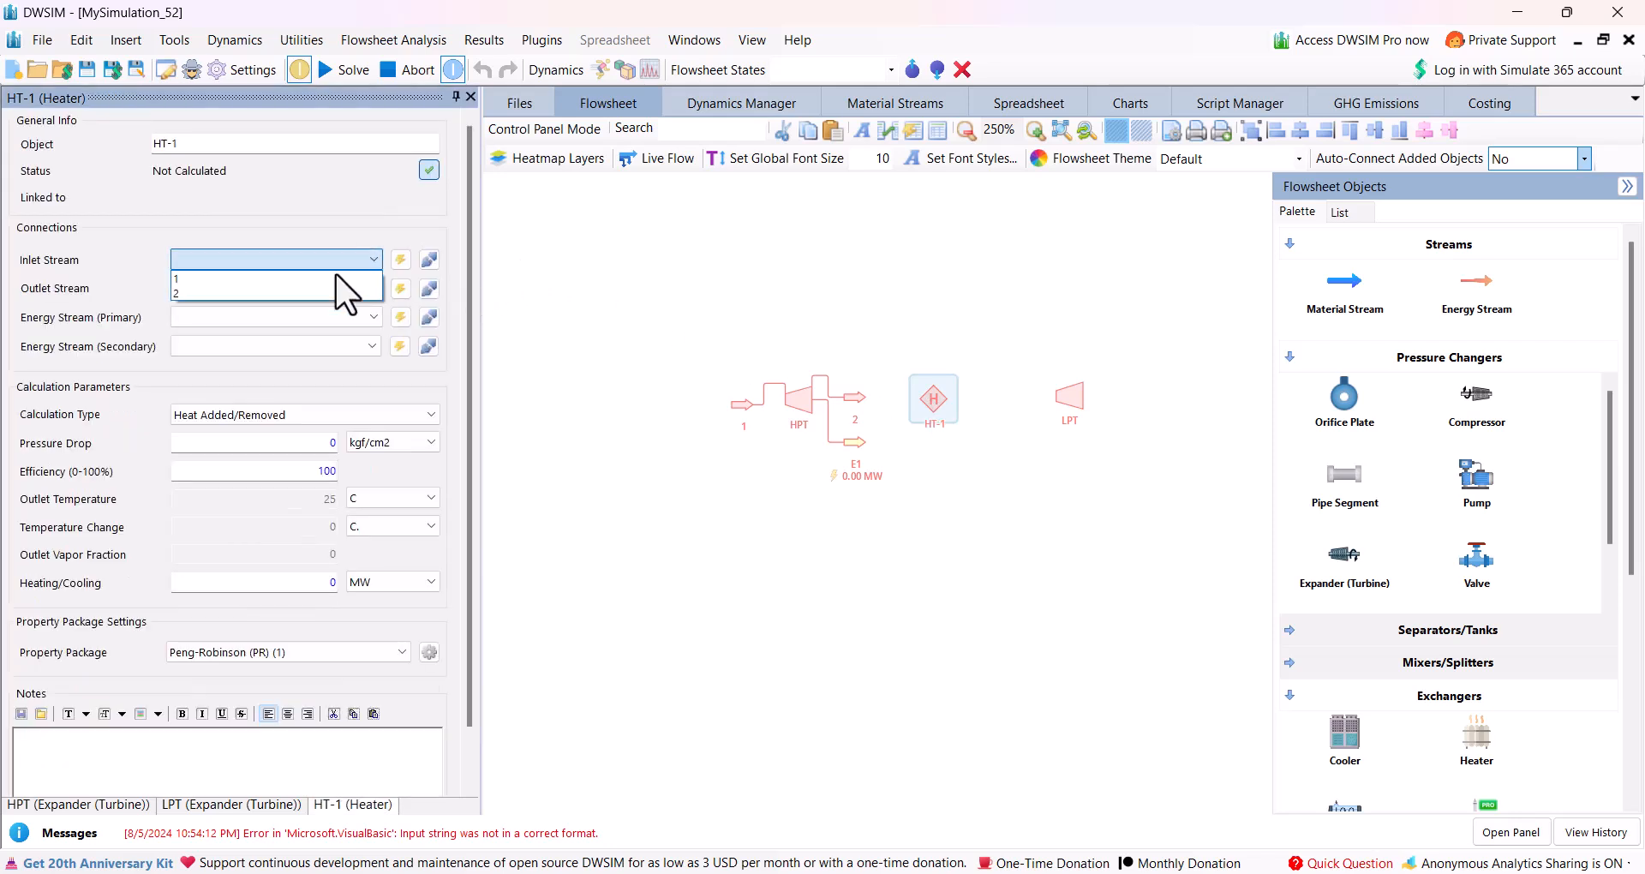
pyautogui.click(279, 297)
pyautogui.click(397, 290)
pyautogui.click(400, 319)
# Connect stream 3 as the LPT's inlet and create its new outlet and energy streams.
pyautogui.click(1075, 394)
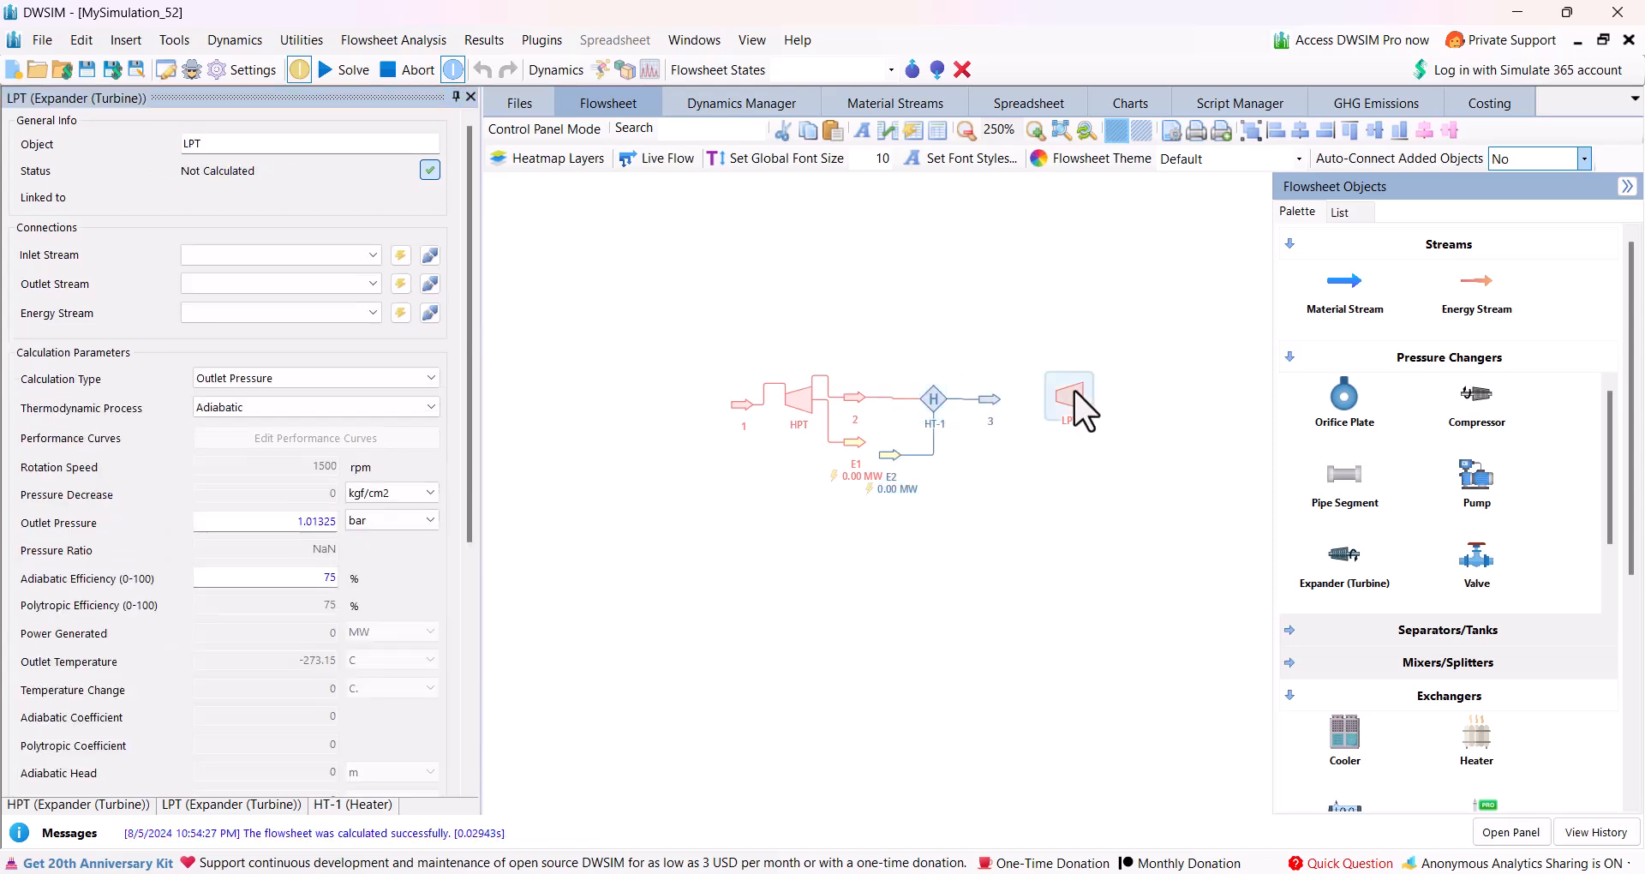
pyautogui.click(377, 251)
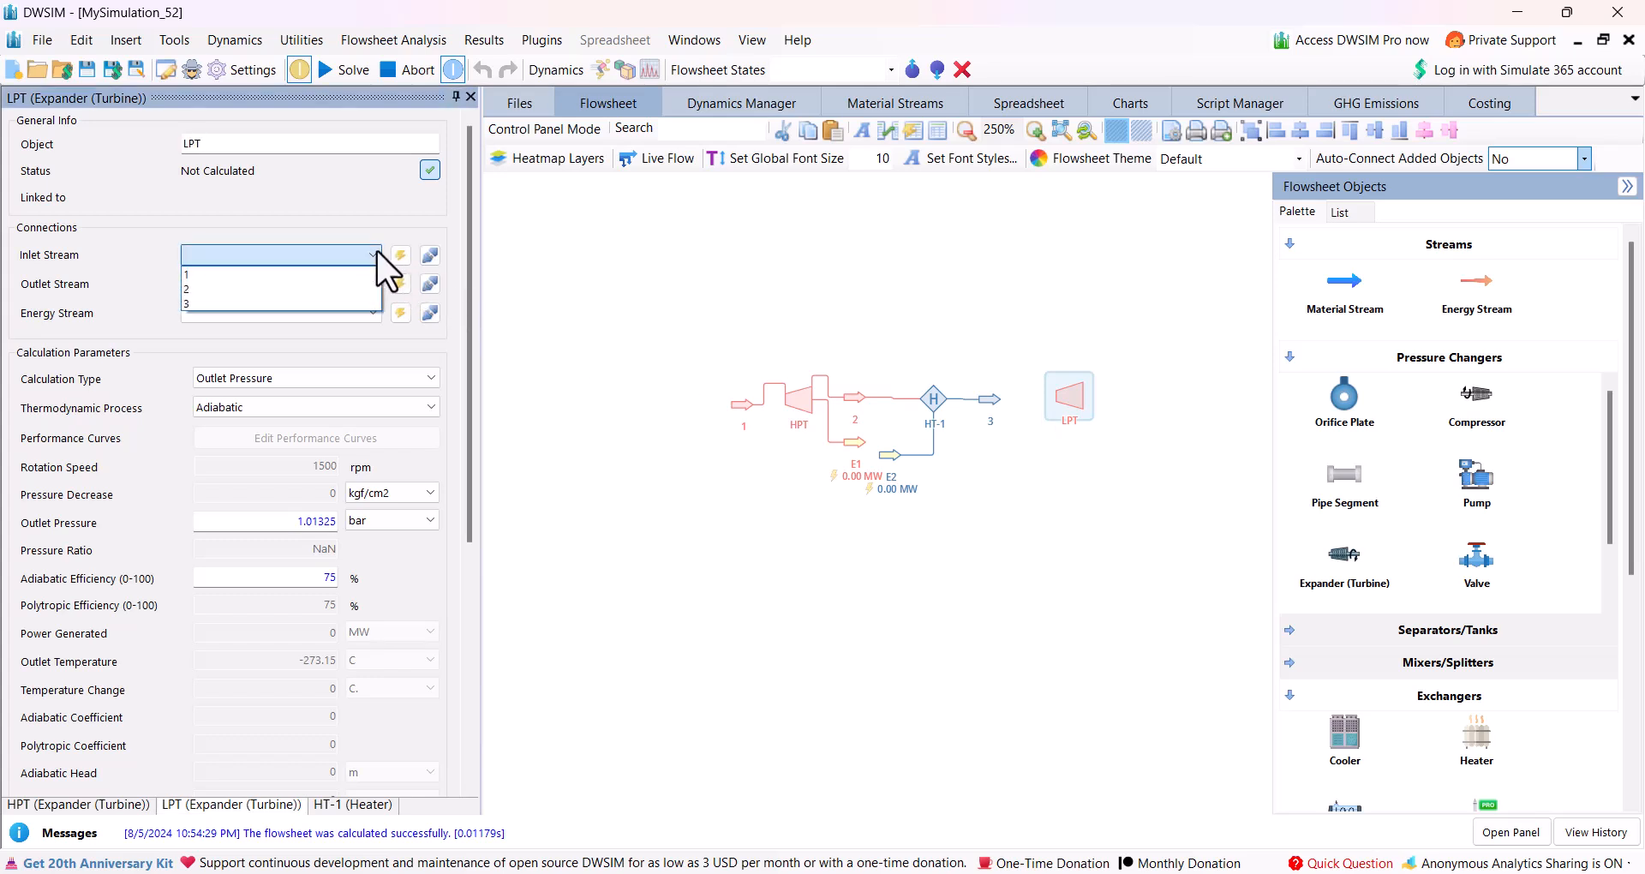
pyautogui.click(298, 296)
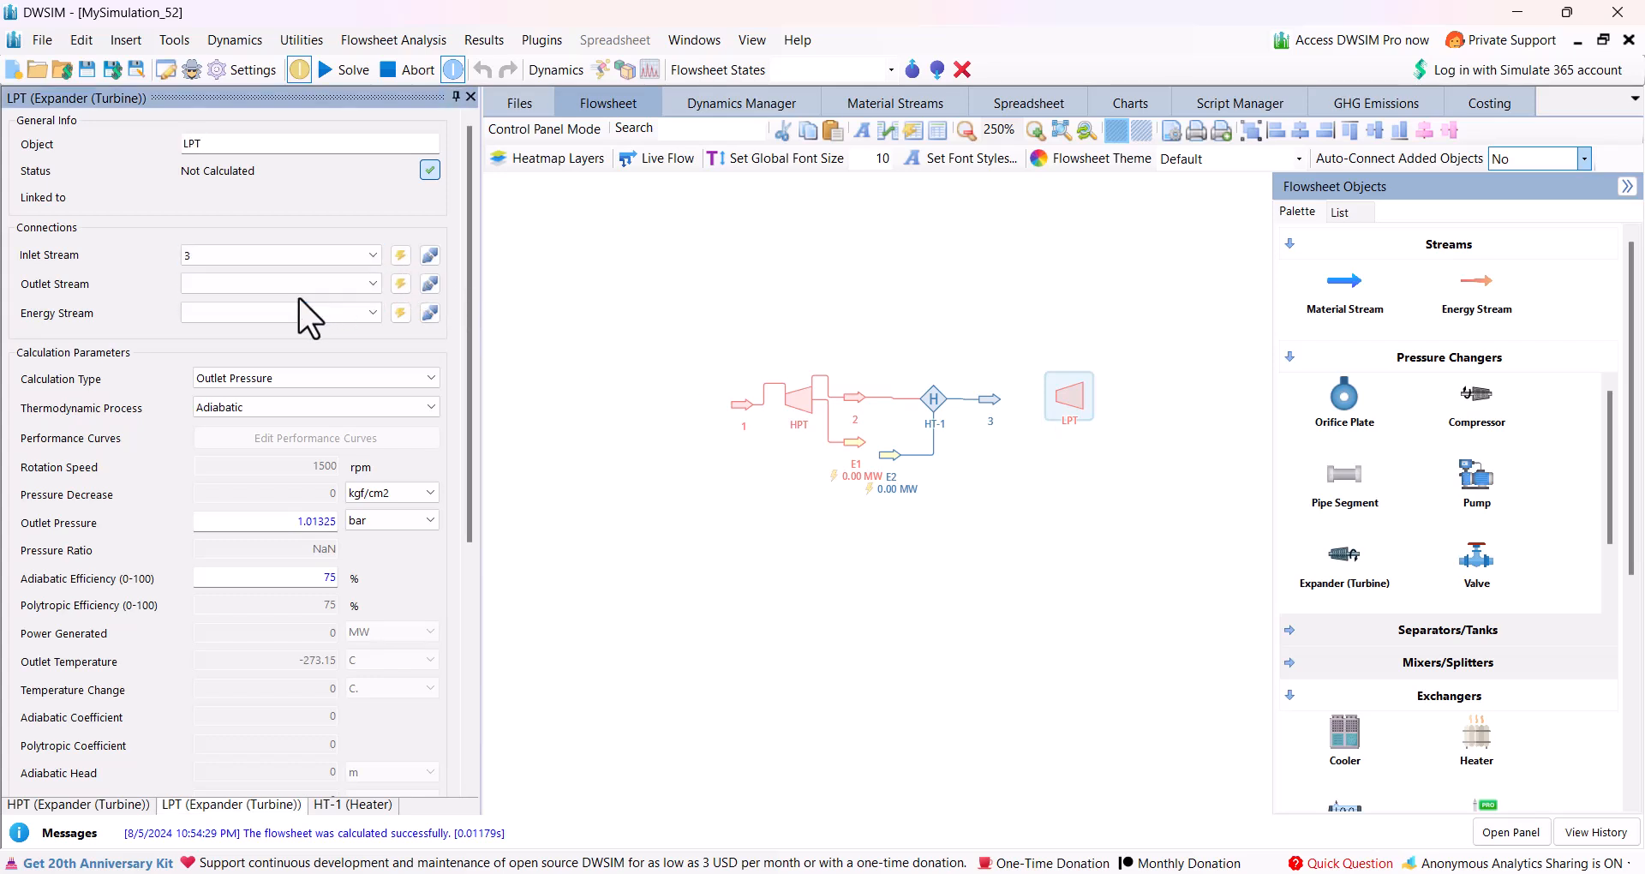
pyautogui.click(401, 282)
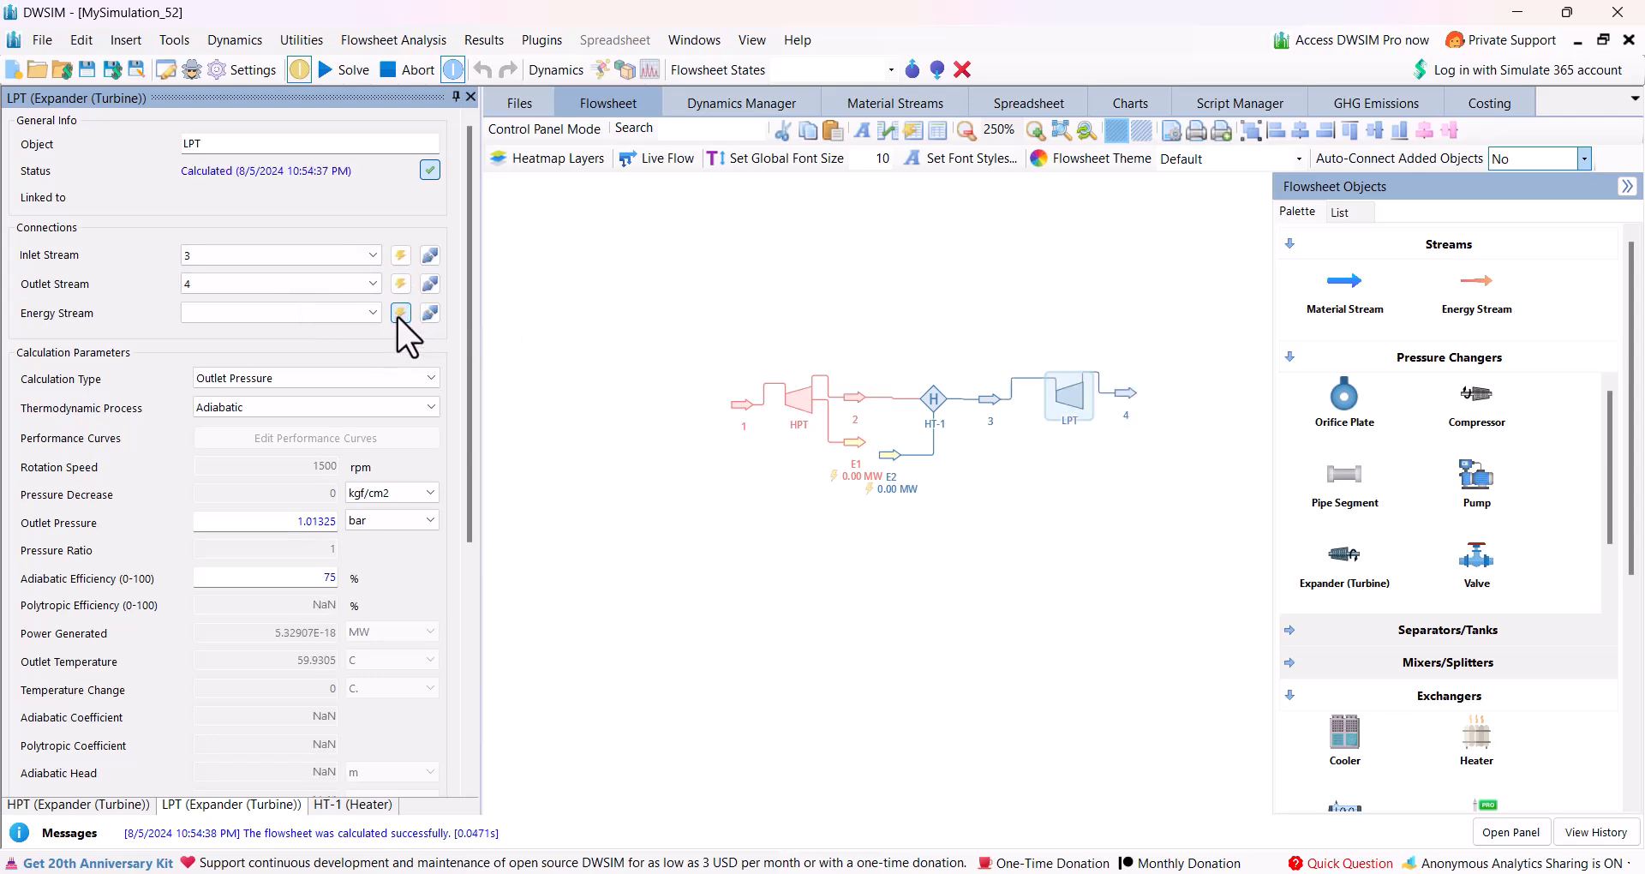
pyautogui.click(400, 312)
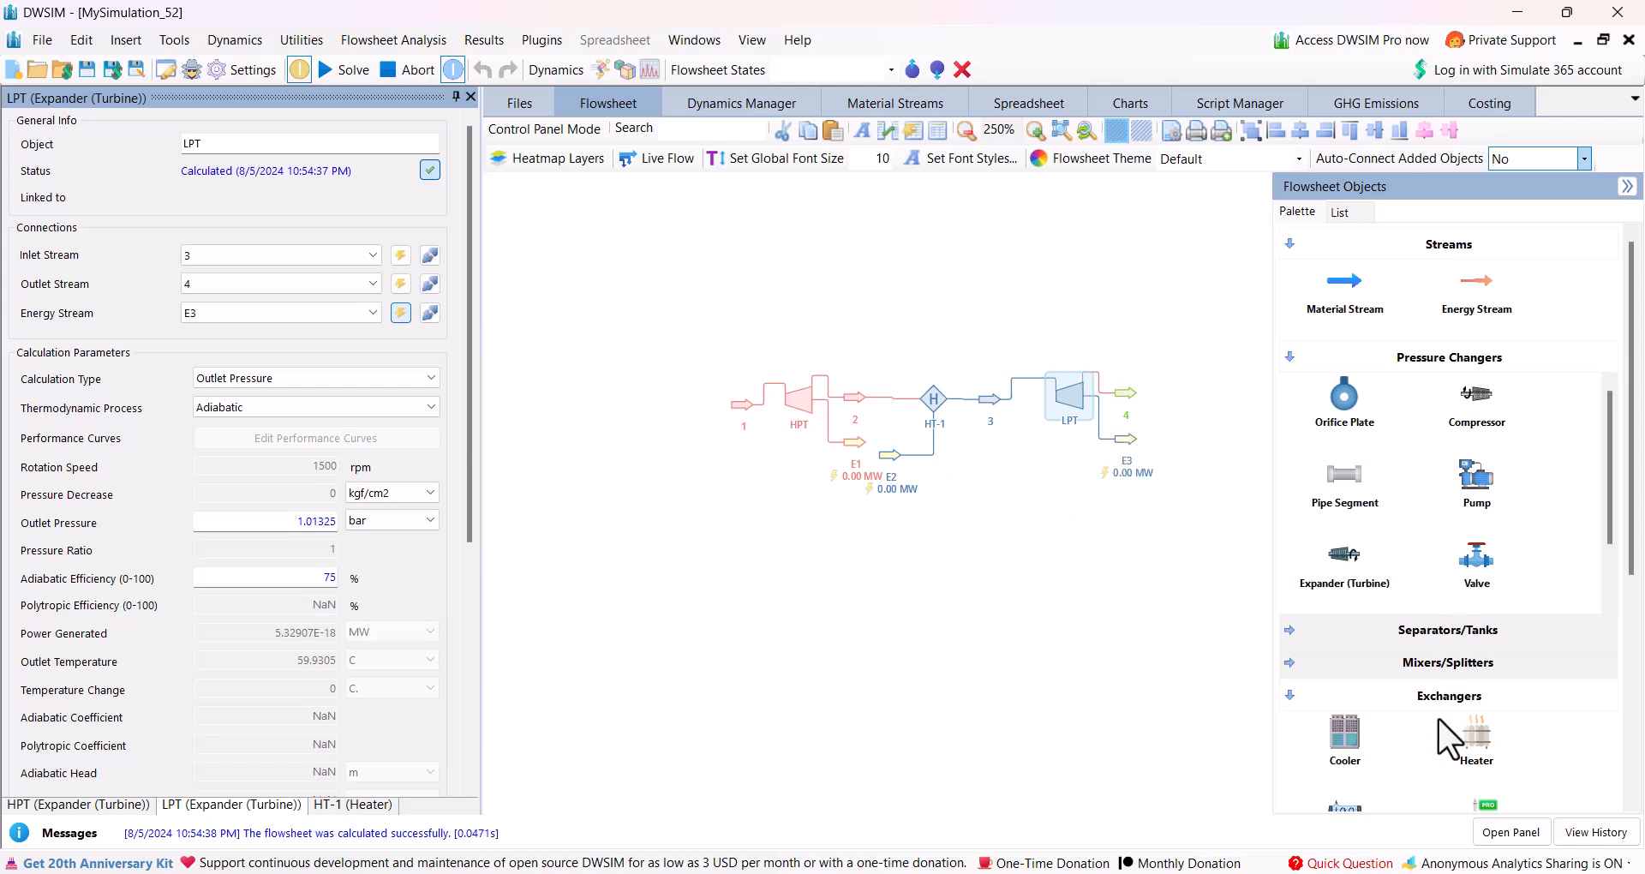
# Place a Cooler below the LPT, fed by stream 4, with new outlet and primary energy streams.
pyautogui.scroll(-1, 1453, 698)
pyautogui.moveTo(1355, 660); pyautogui.dragTo(1077, 529)
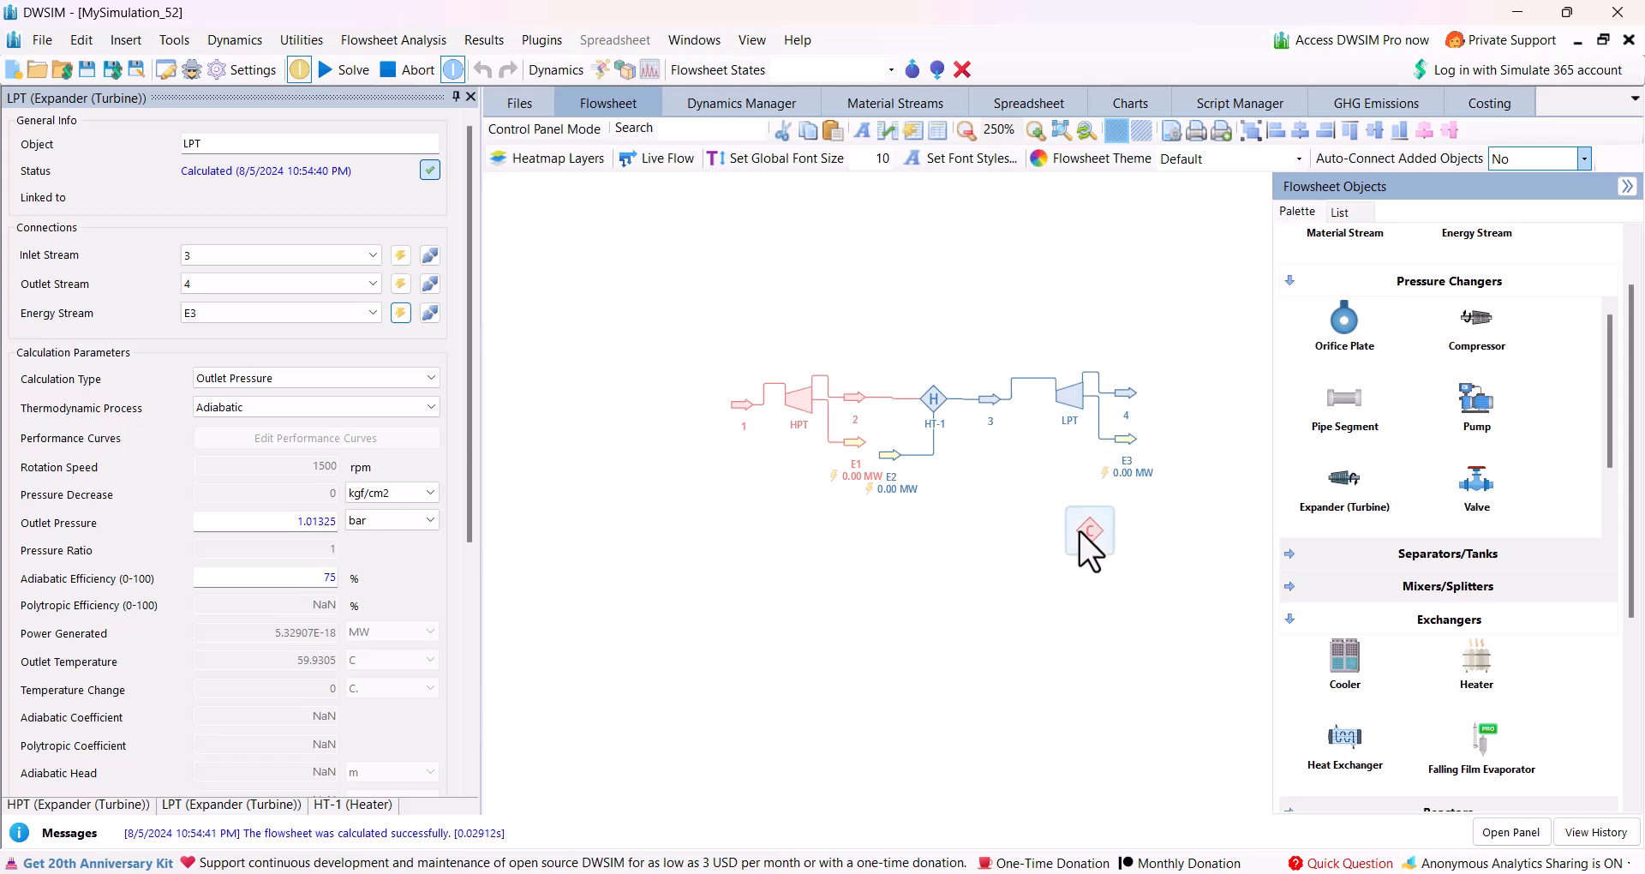
pyautogui.click(375, 259)
pyautogui.click(283, 320)
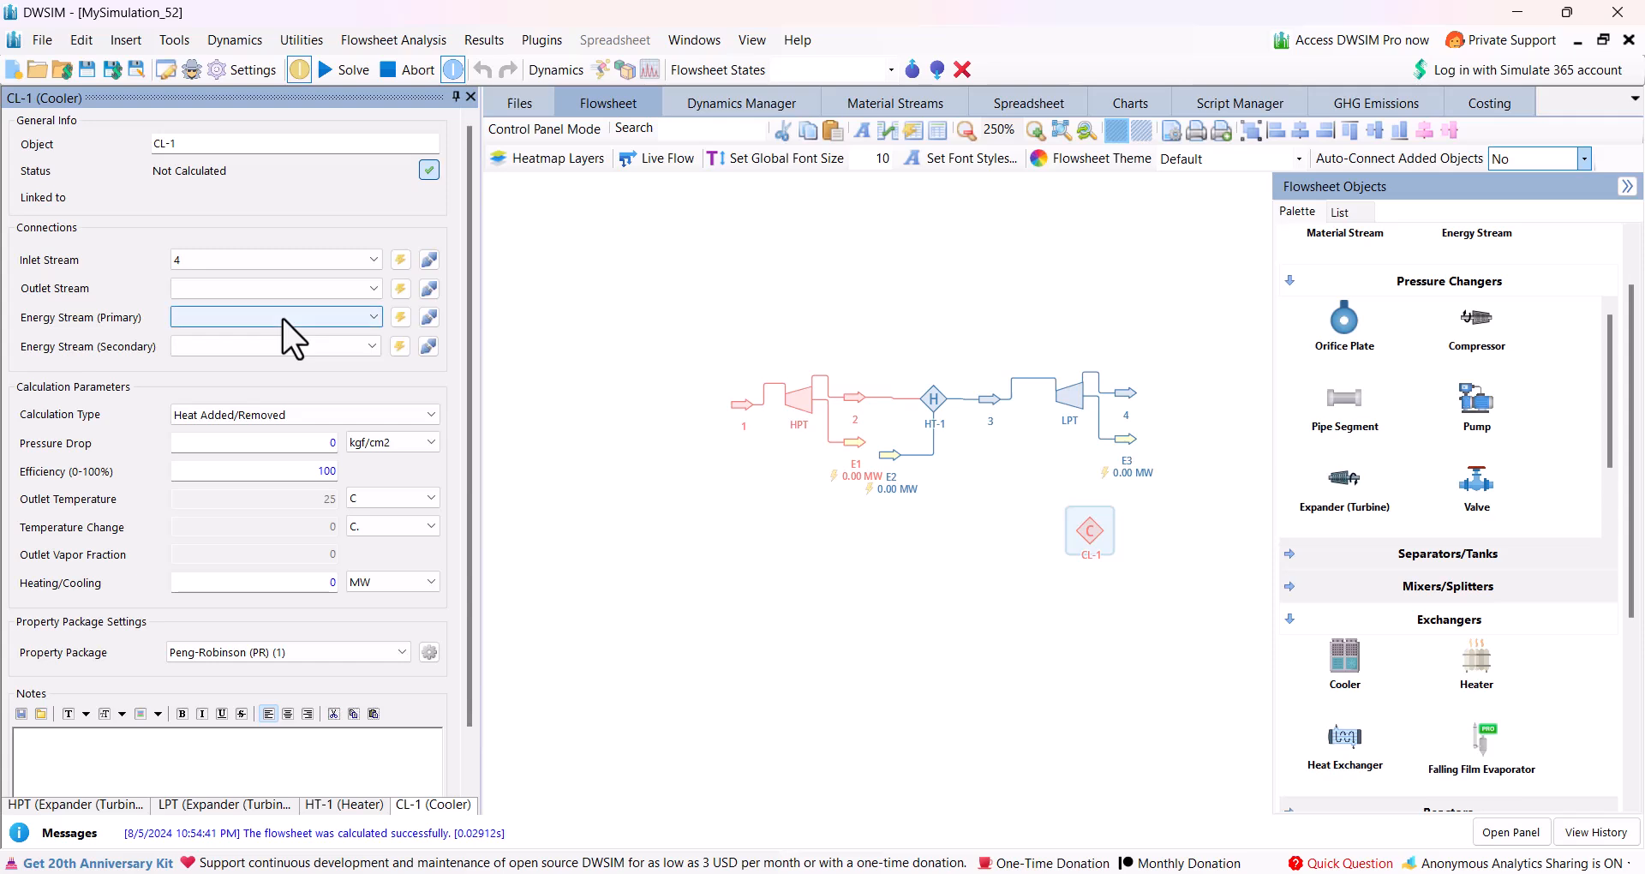
pyautogui.click(399, 287)
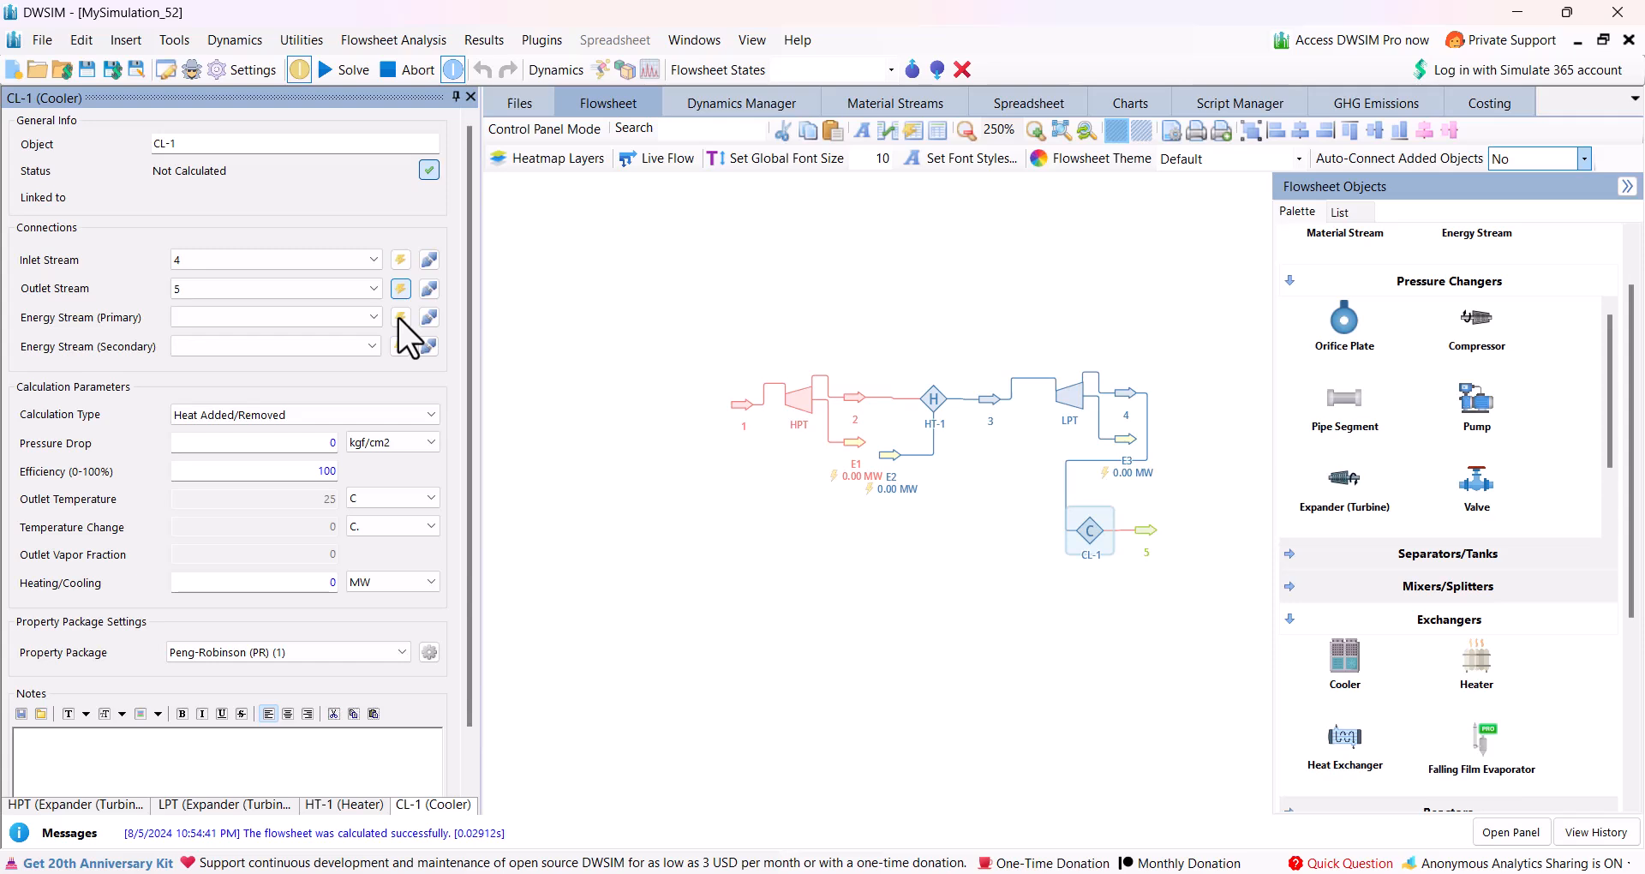
pyautogui.click(399, 316)
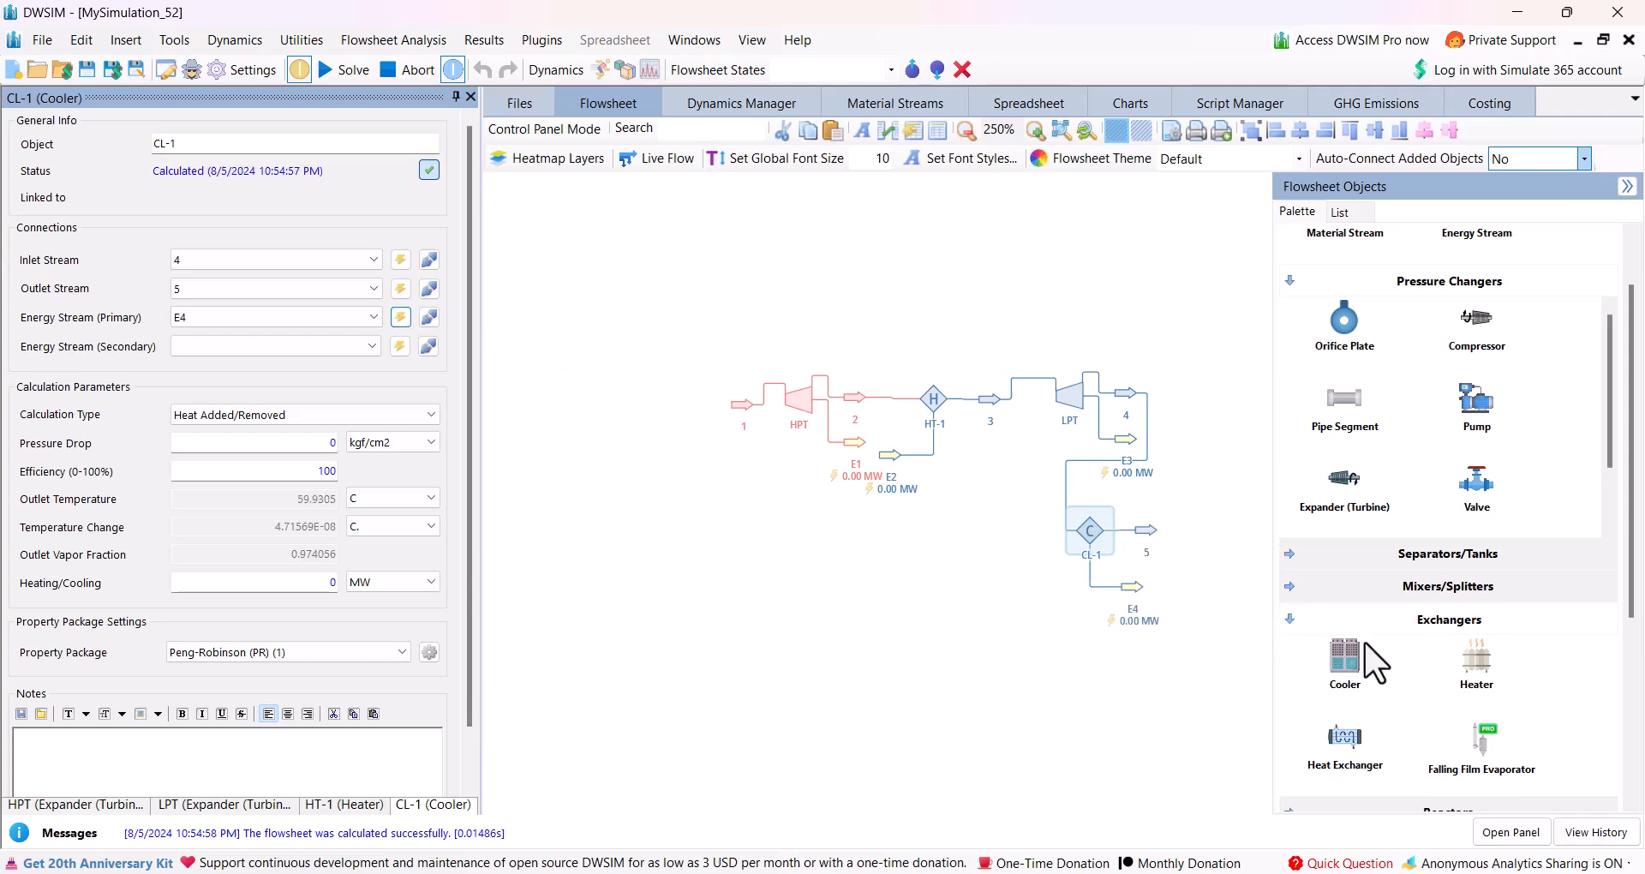
# Place a Pump below and beside the cooler, fed by stream 5, with new outlet and energy streams.
pyautogui.scroll(-3, 1365, 642)
pyautogui.scroll(4, 1365, 651)
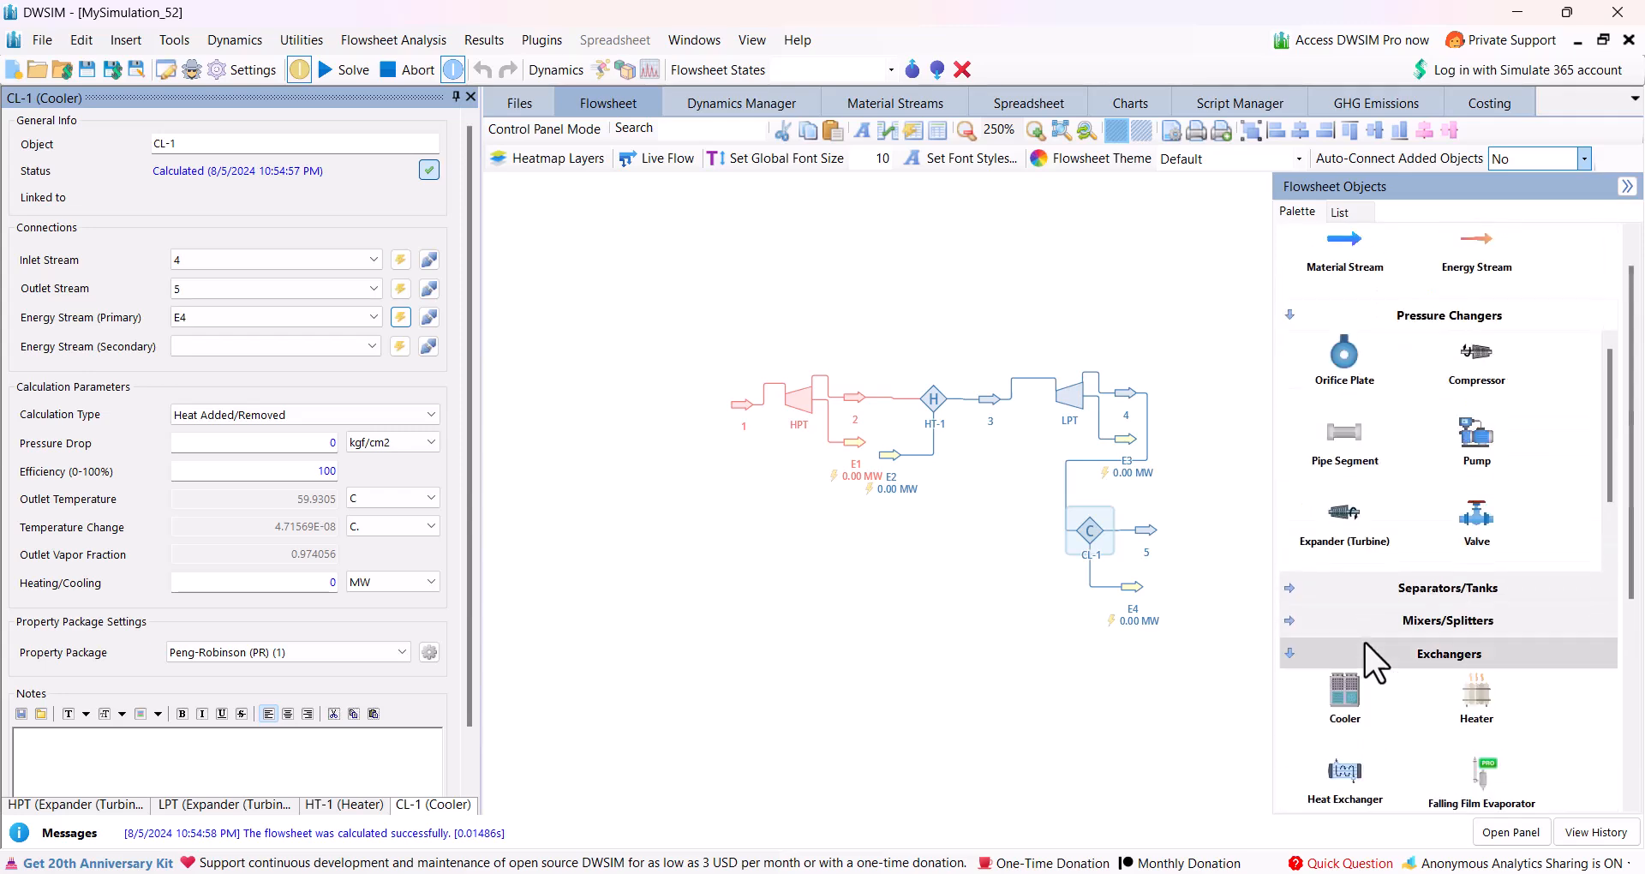
pyautogui.moveTo(1457, 458); pyautogui.dragTo(972, 608)
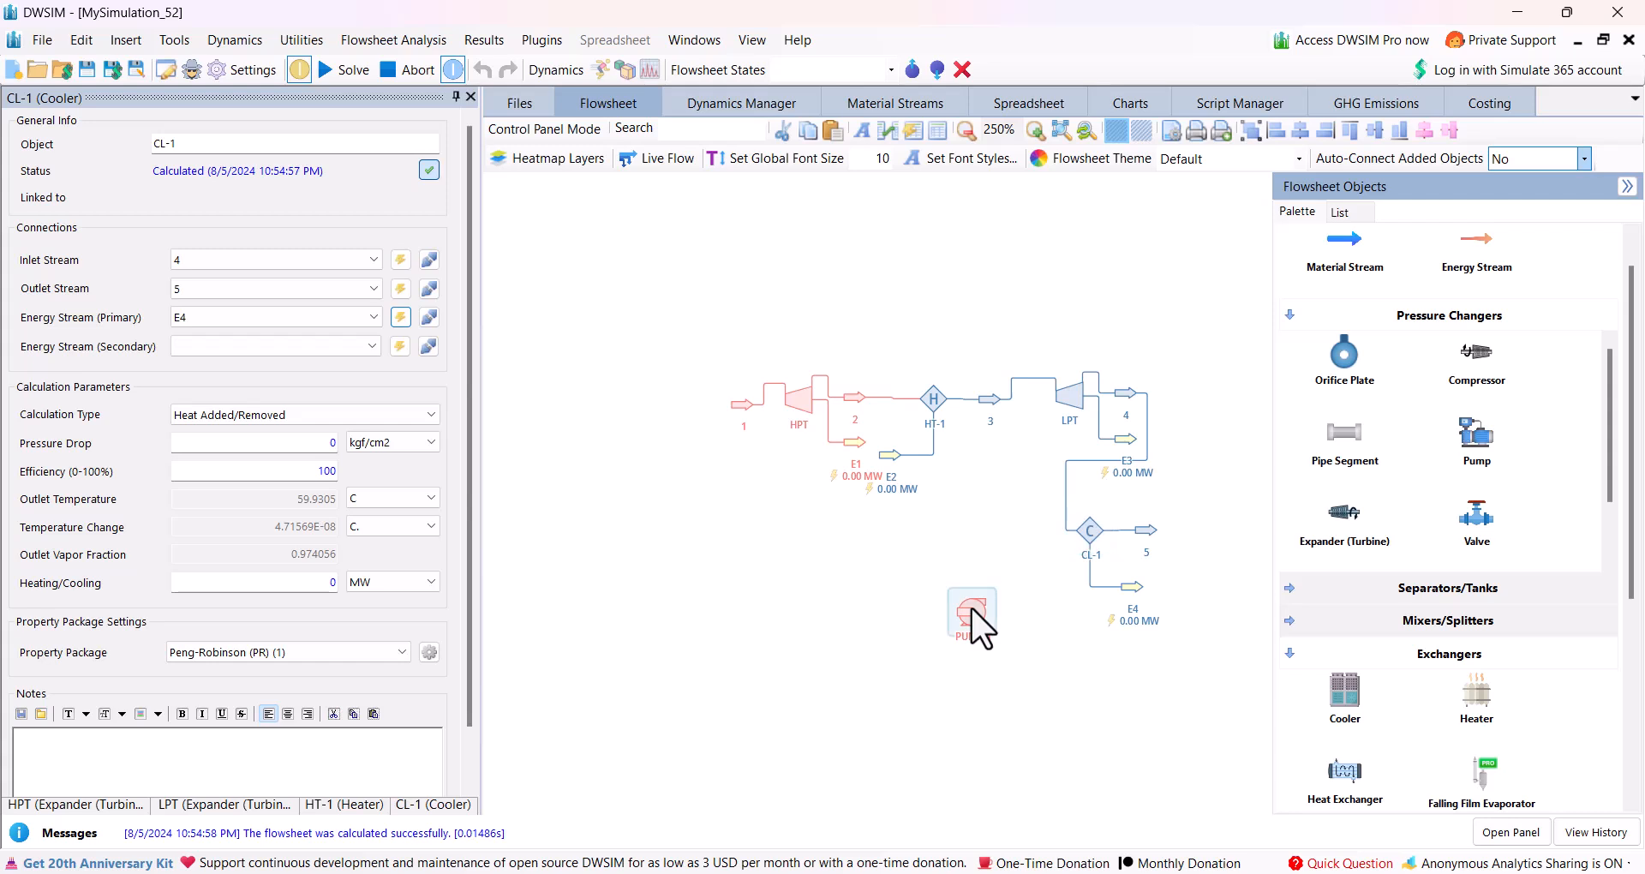
pyautogui.click(376, 255)
pyautogui.click(271, 332)
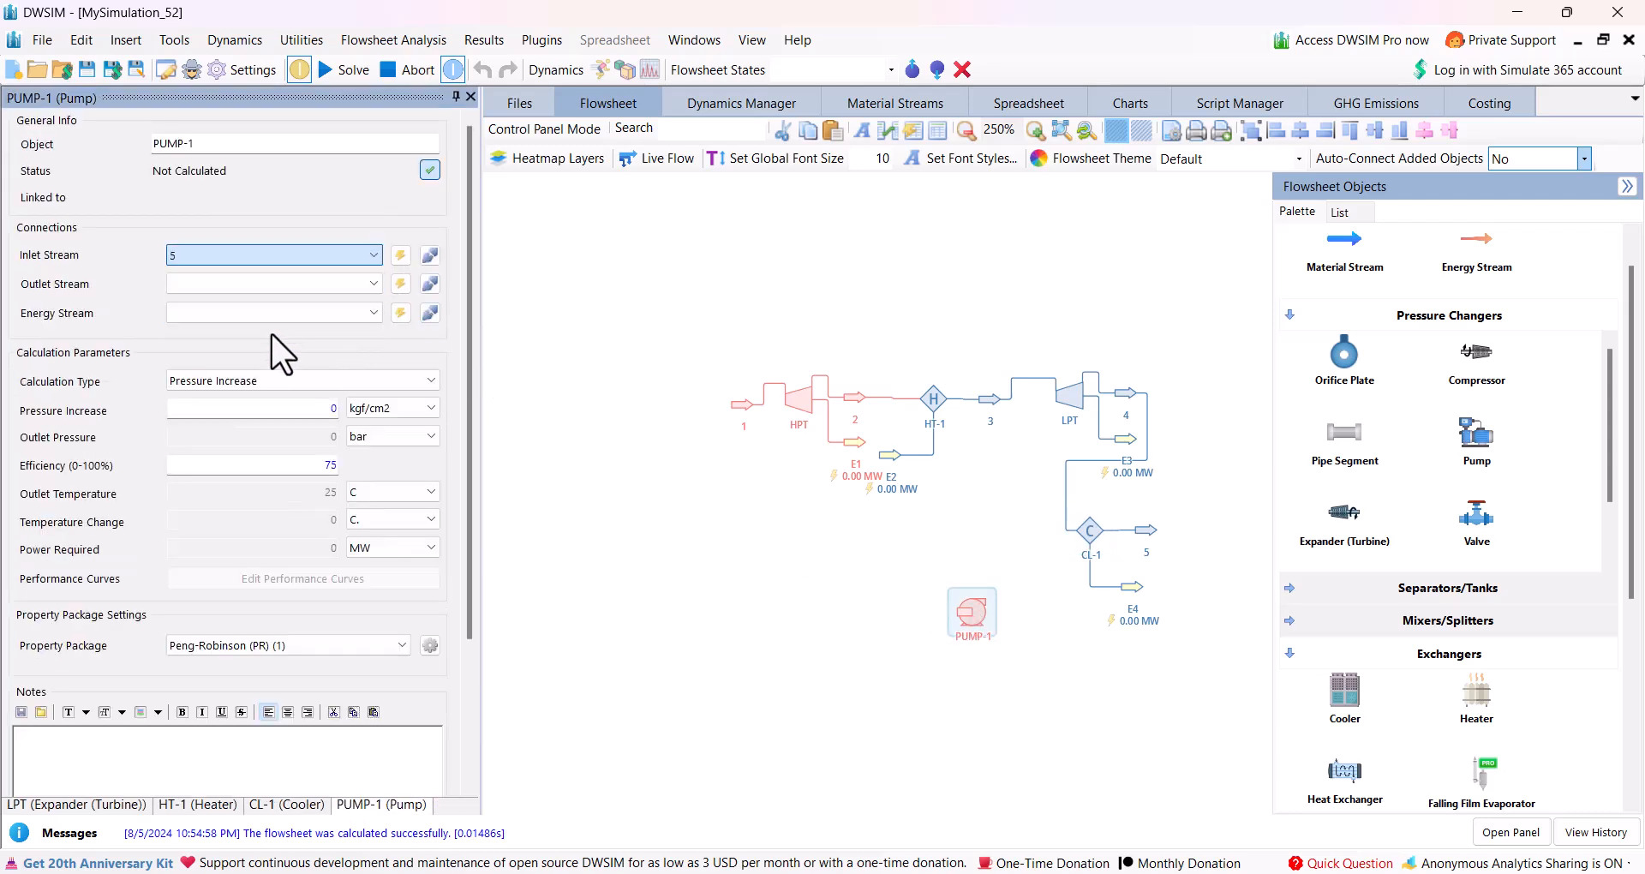
pyautogui.click(400, 283)
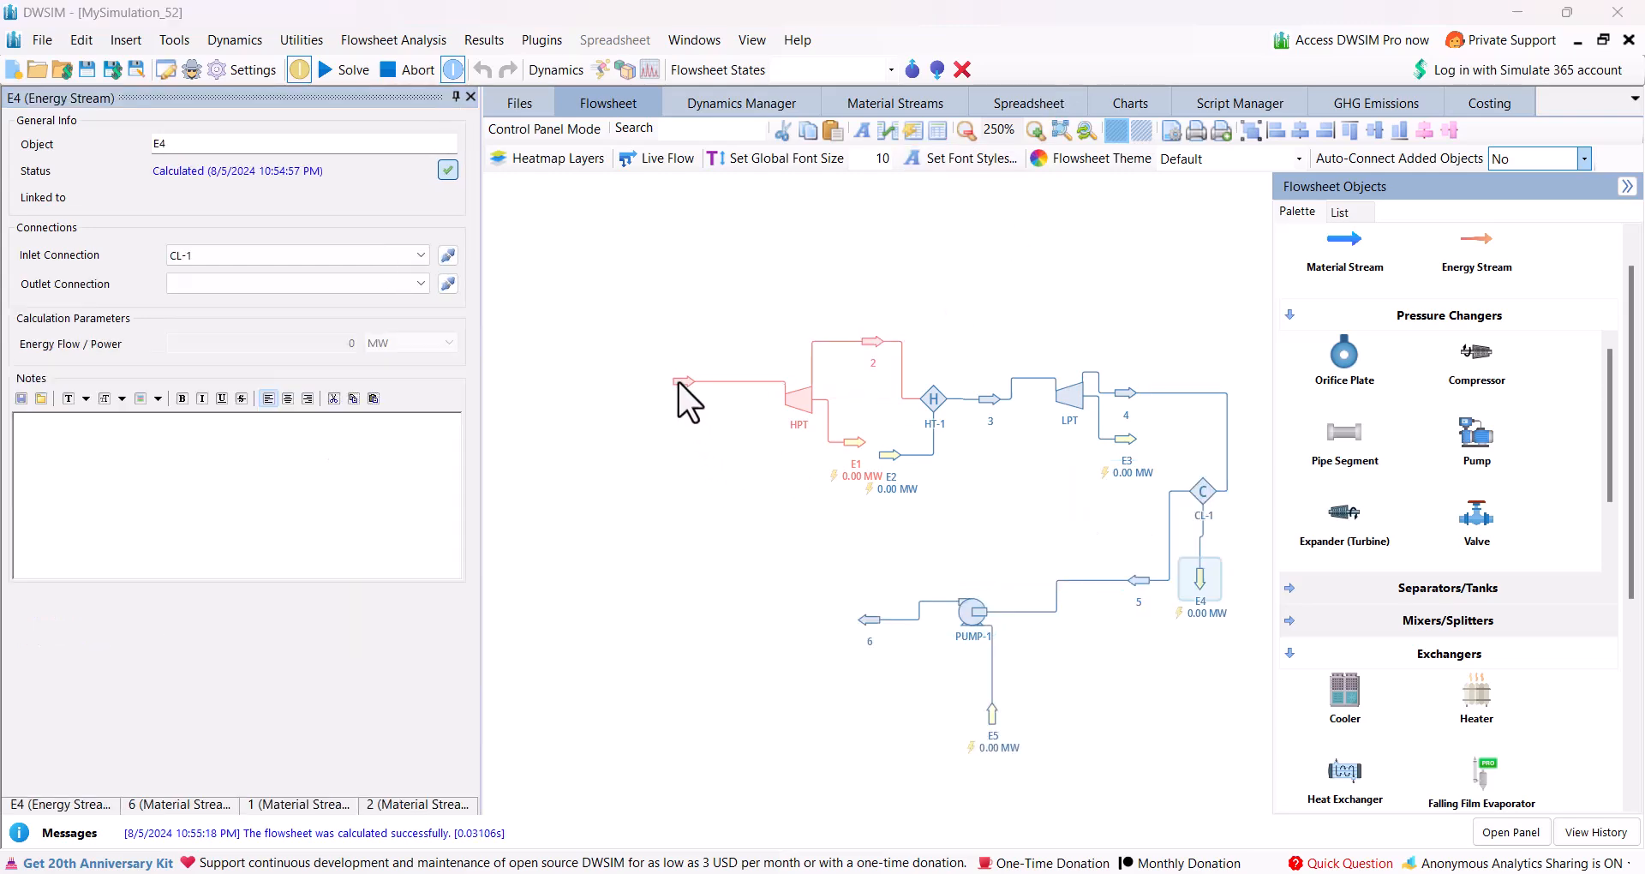
# Define stream 1 as pure water by clearing its composition, setting the Water mole fraction to 1 and accepting the changes.
pyautogui.click(678, 382)
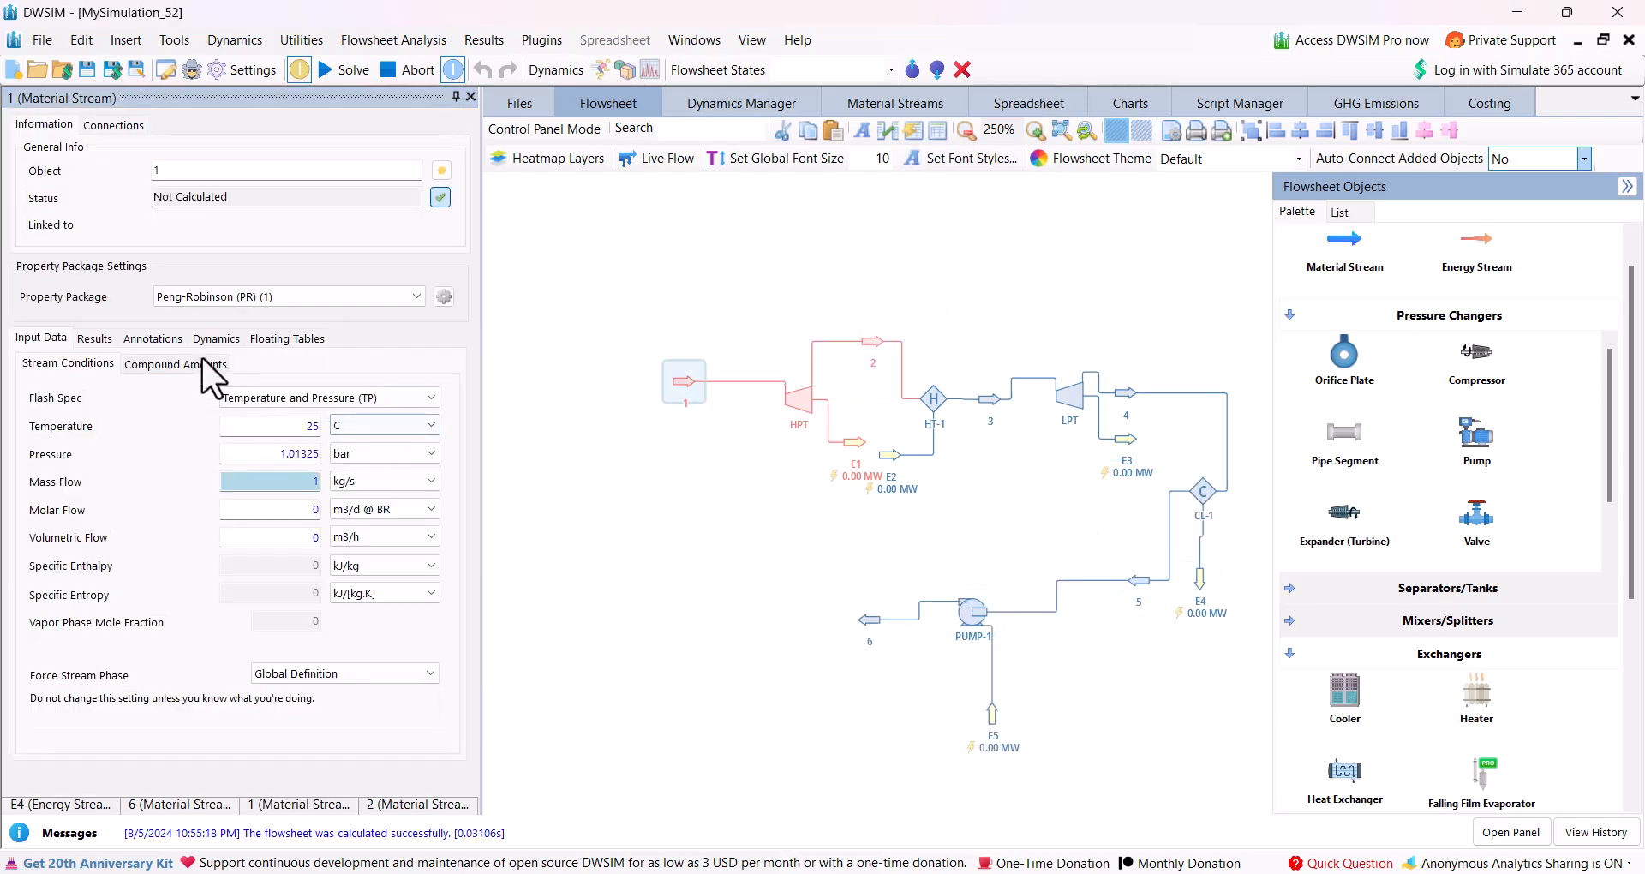
pyautogui.click(204, 364)
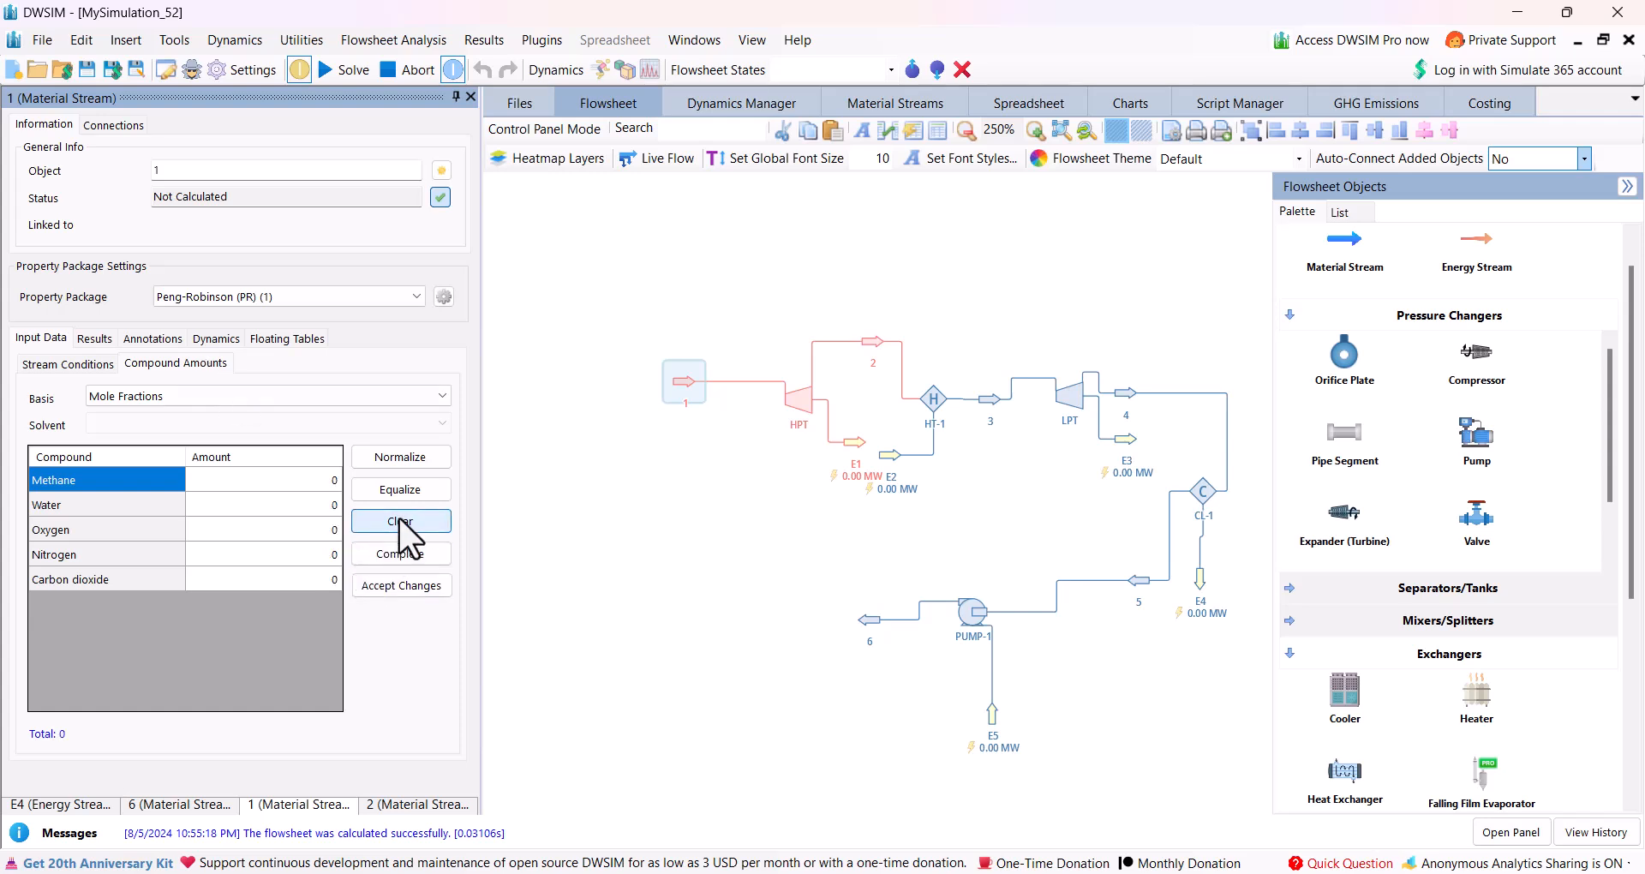
pyautogui.click(271, 503)
pyautogui.write('1')
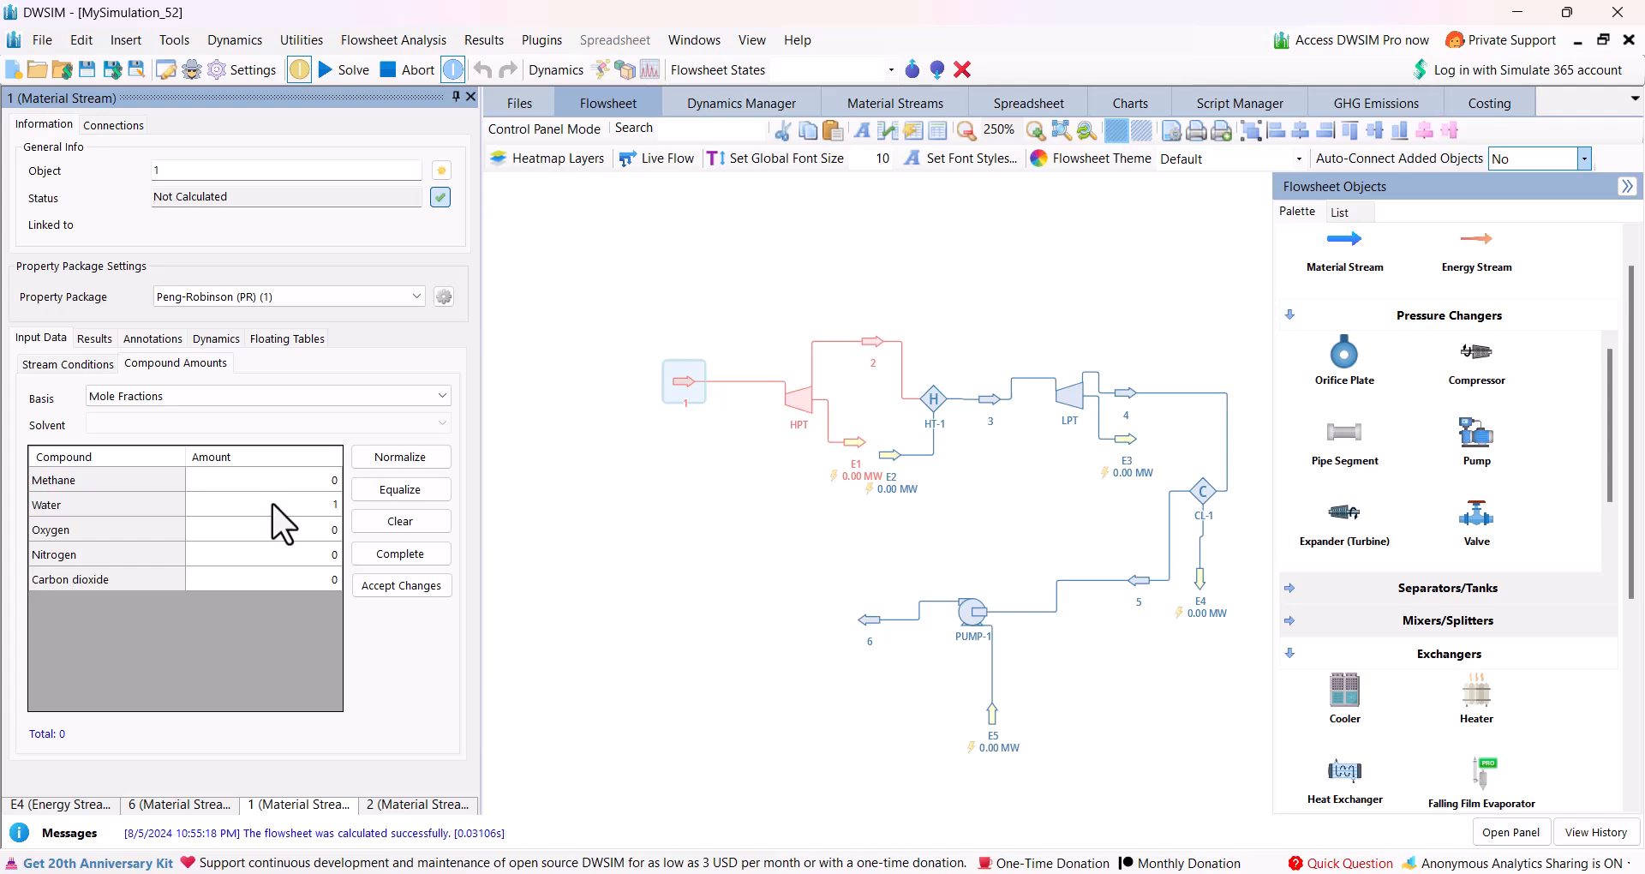
pyautogui.press('Return')
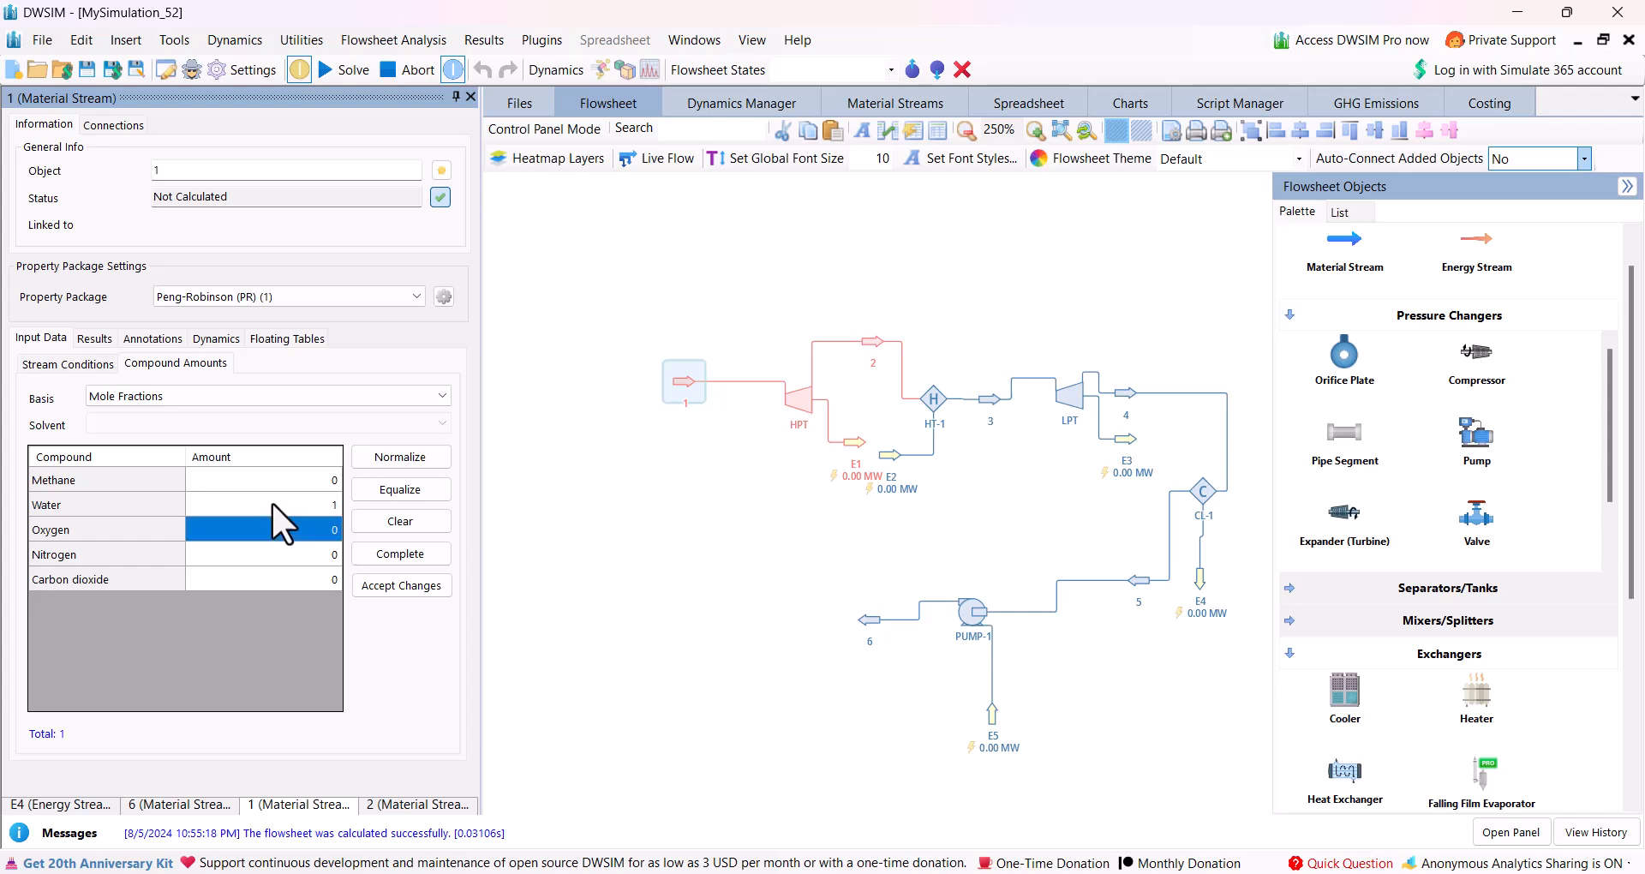
pyautogui.click(387, 589)
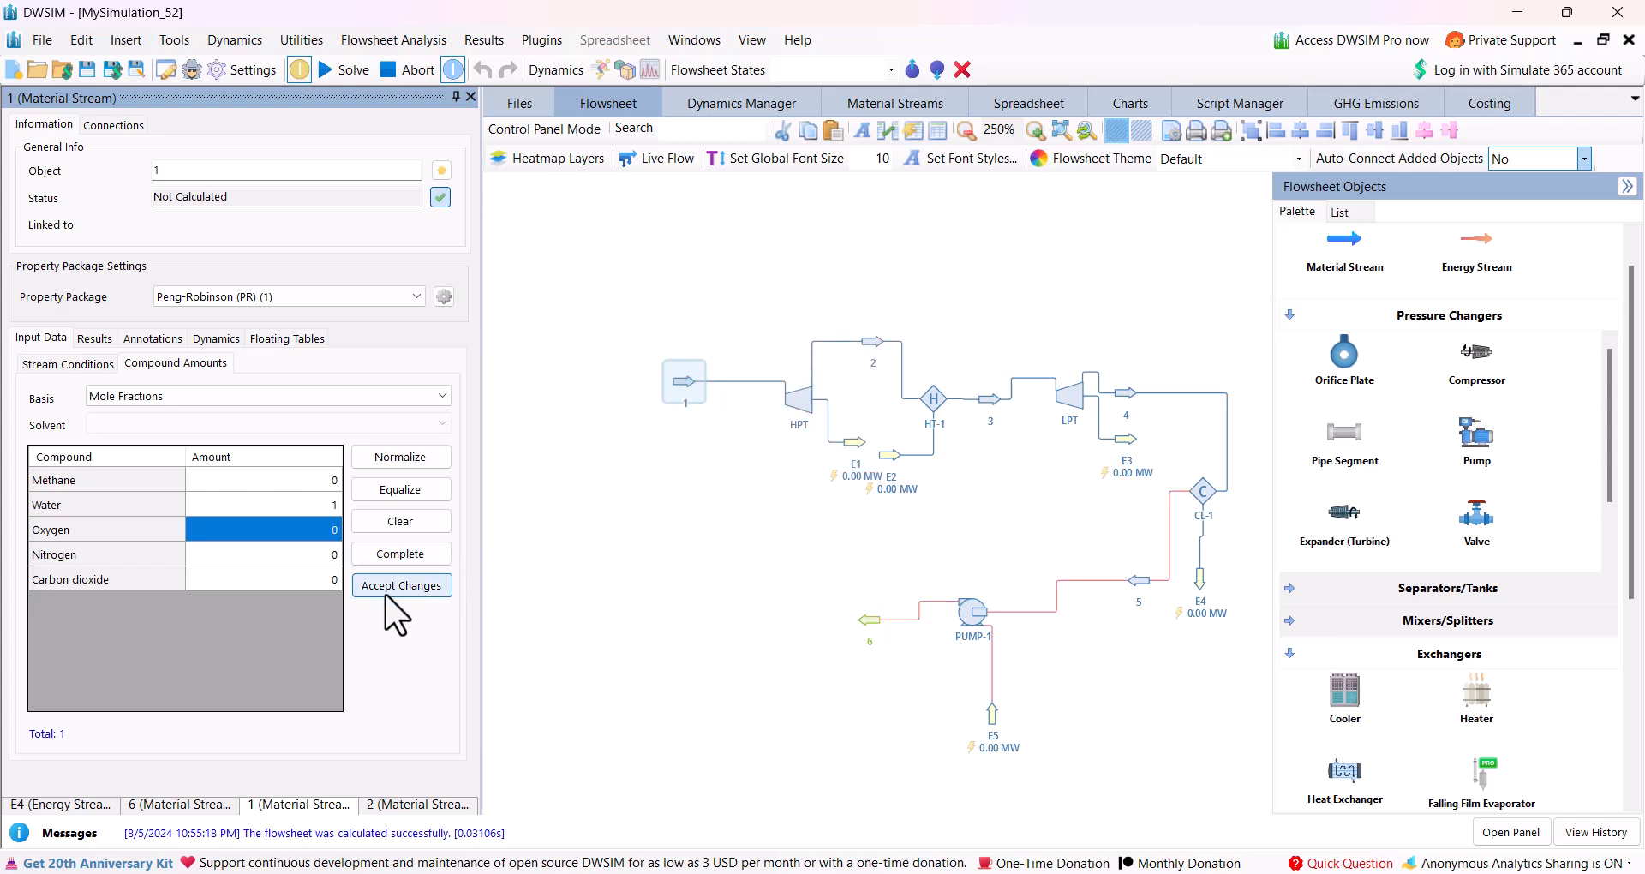
# Set stream 1's conditions to a mass flow of 50 kg/s, a pressure of 180 bar and a temperature of 550 C.
pyautogui.click(86, 367)
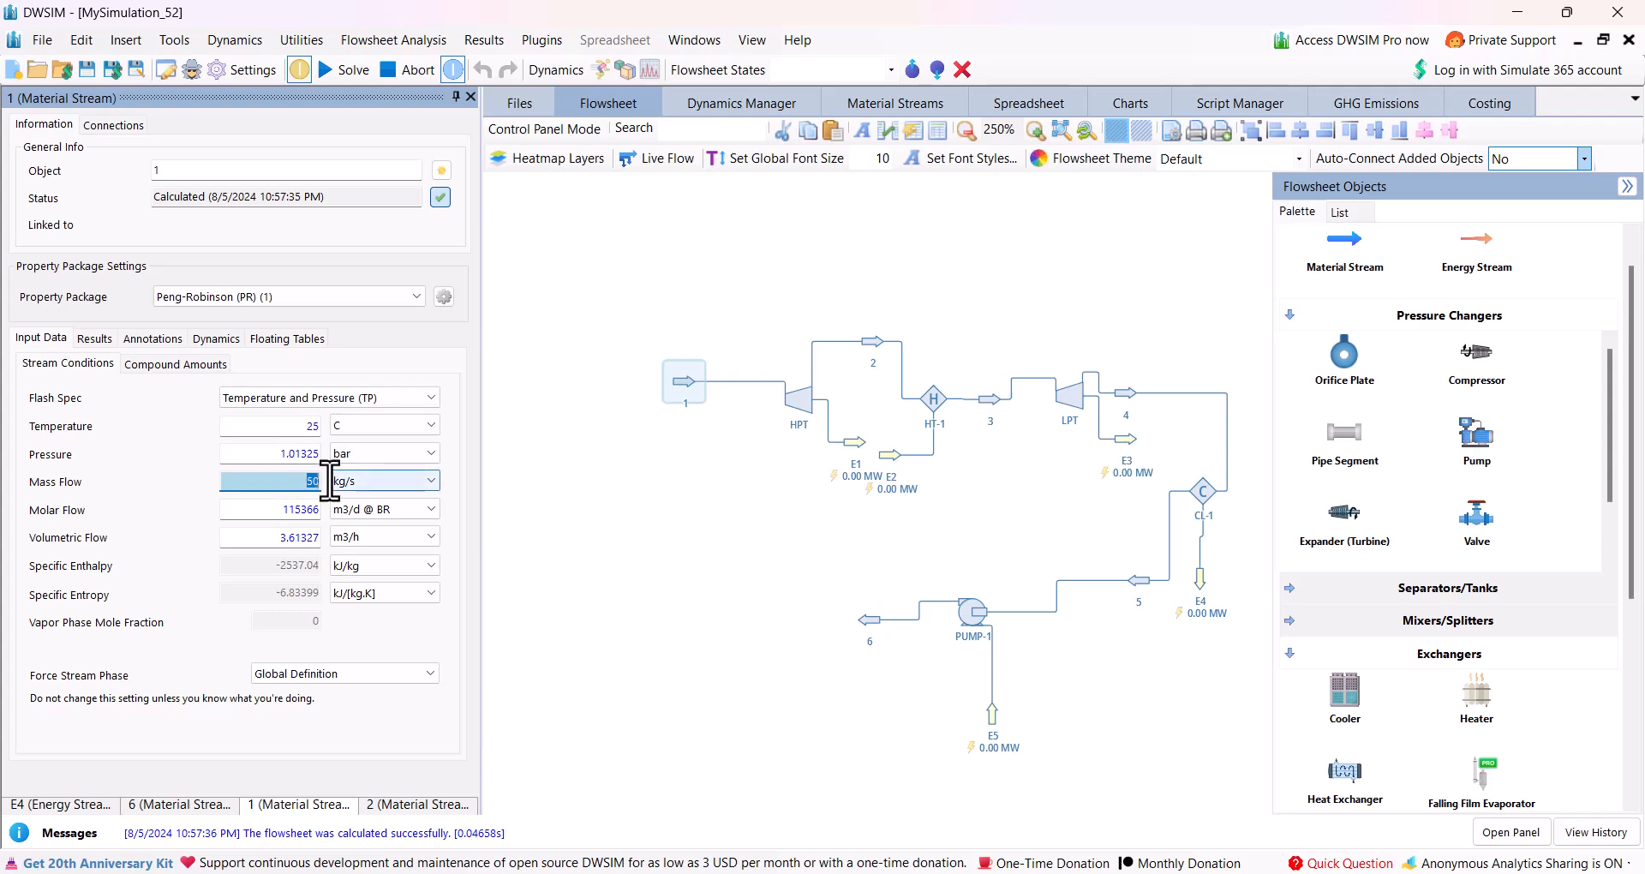
pyautogui.press('Return')
pyautogui.click(295, 452)
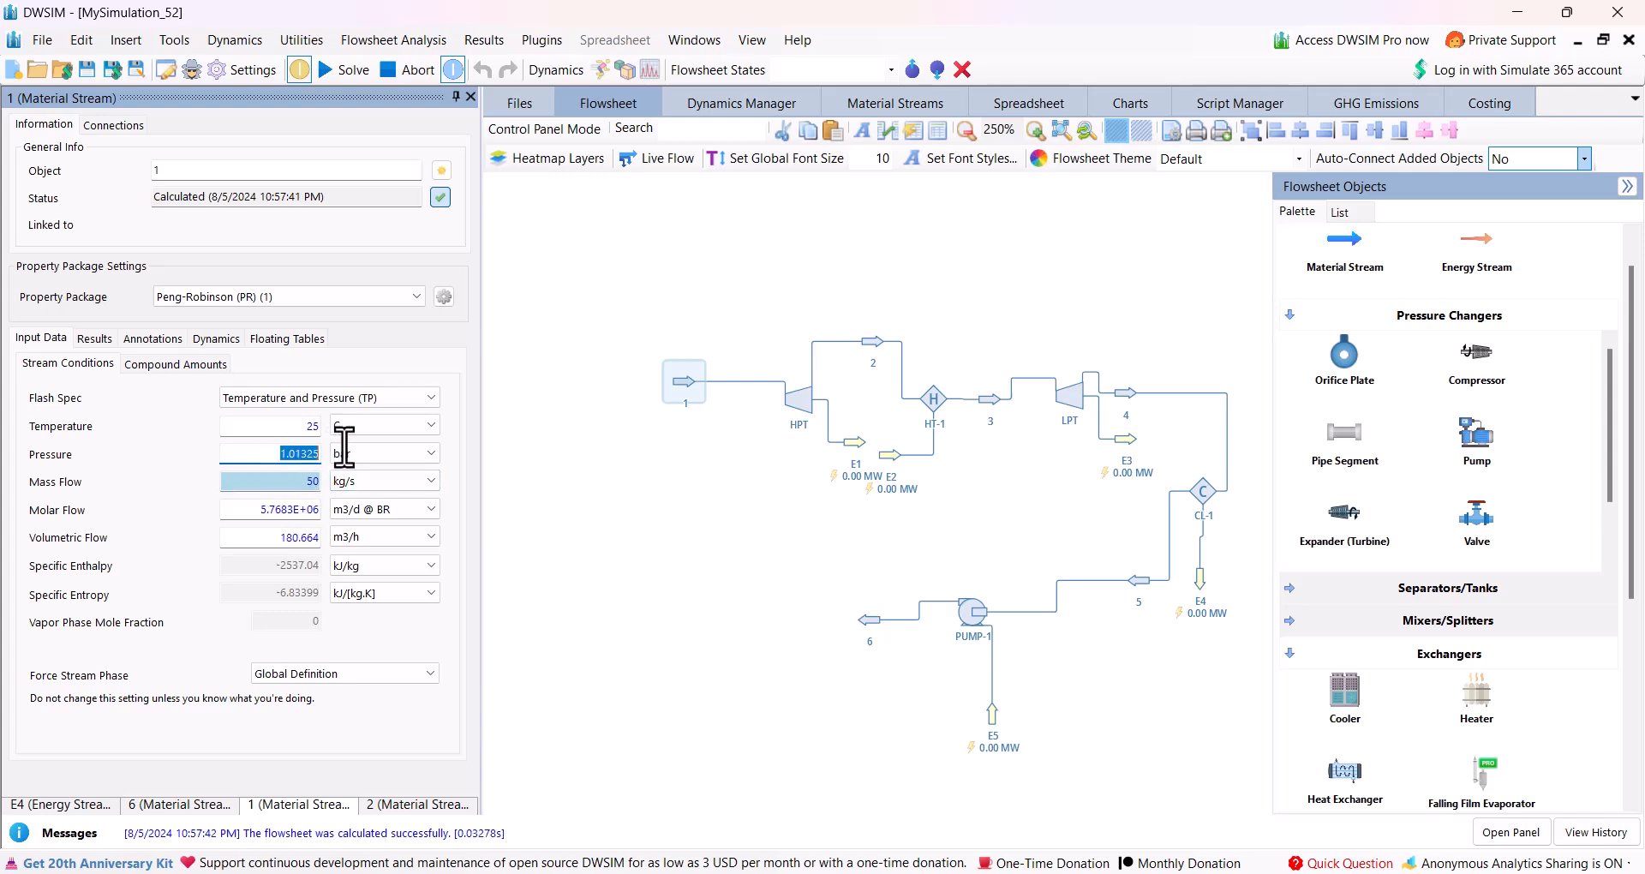
pyautogui.press('Return')
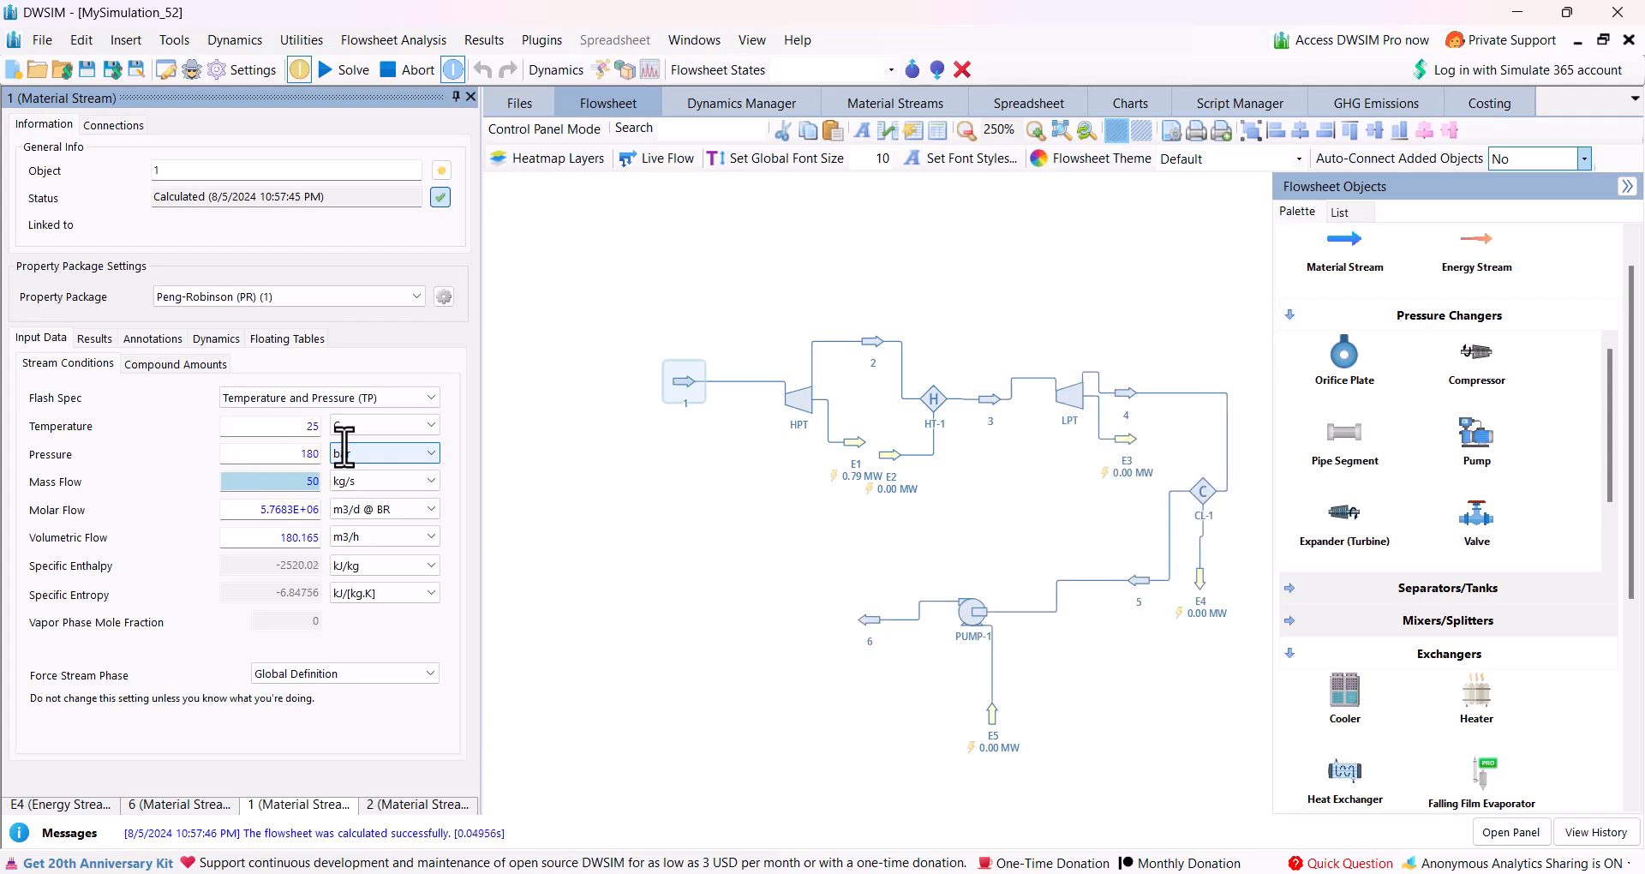
pyautogui.click(308, 426)
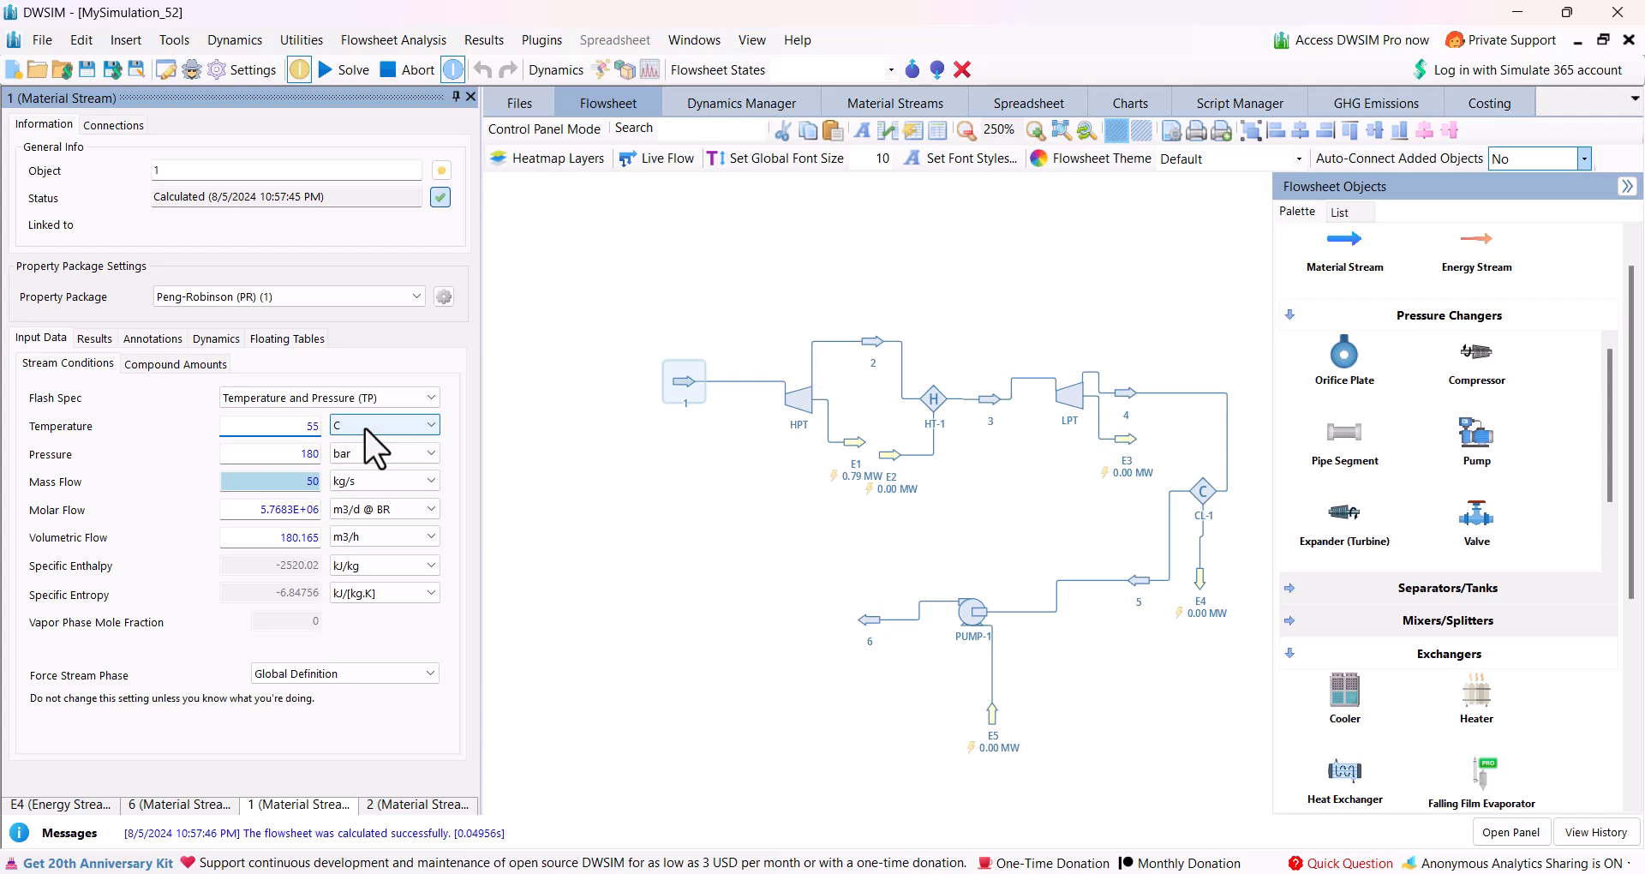
pyautogui.press('Return')
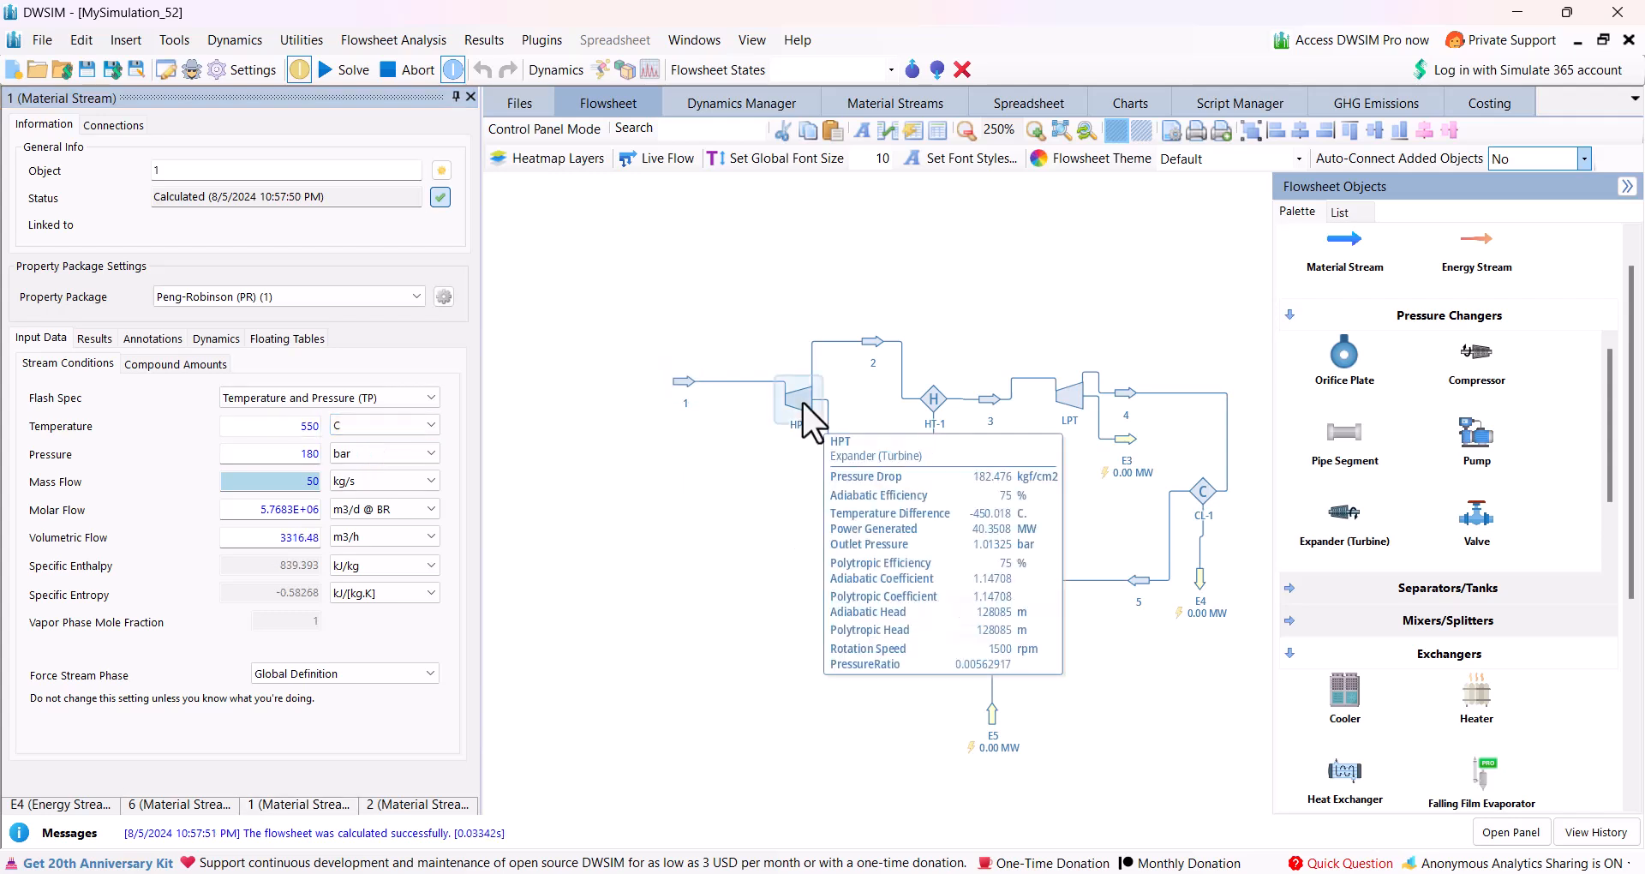
# Set the HPT's outlet pressure to 40 bar and its adiabatic efficiency to 85%.
pyautogui.click(802, 401)
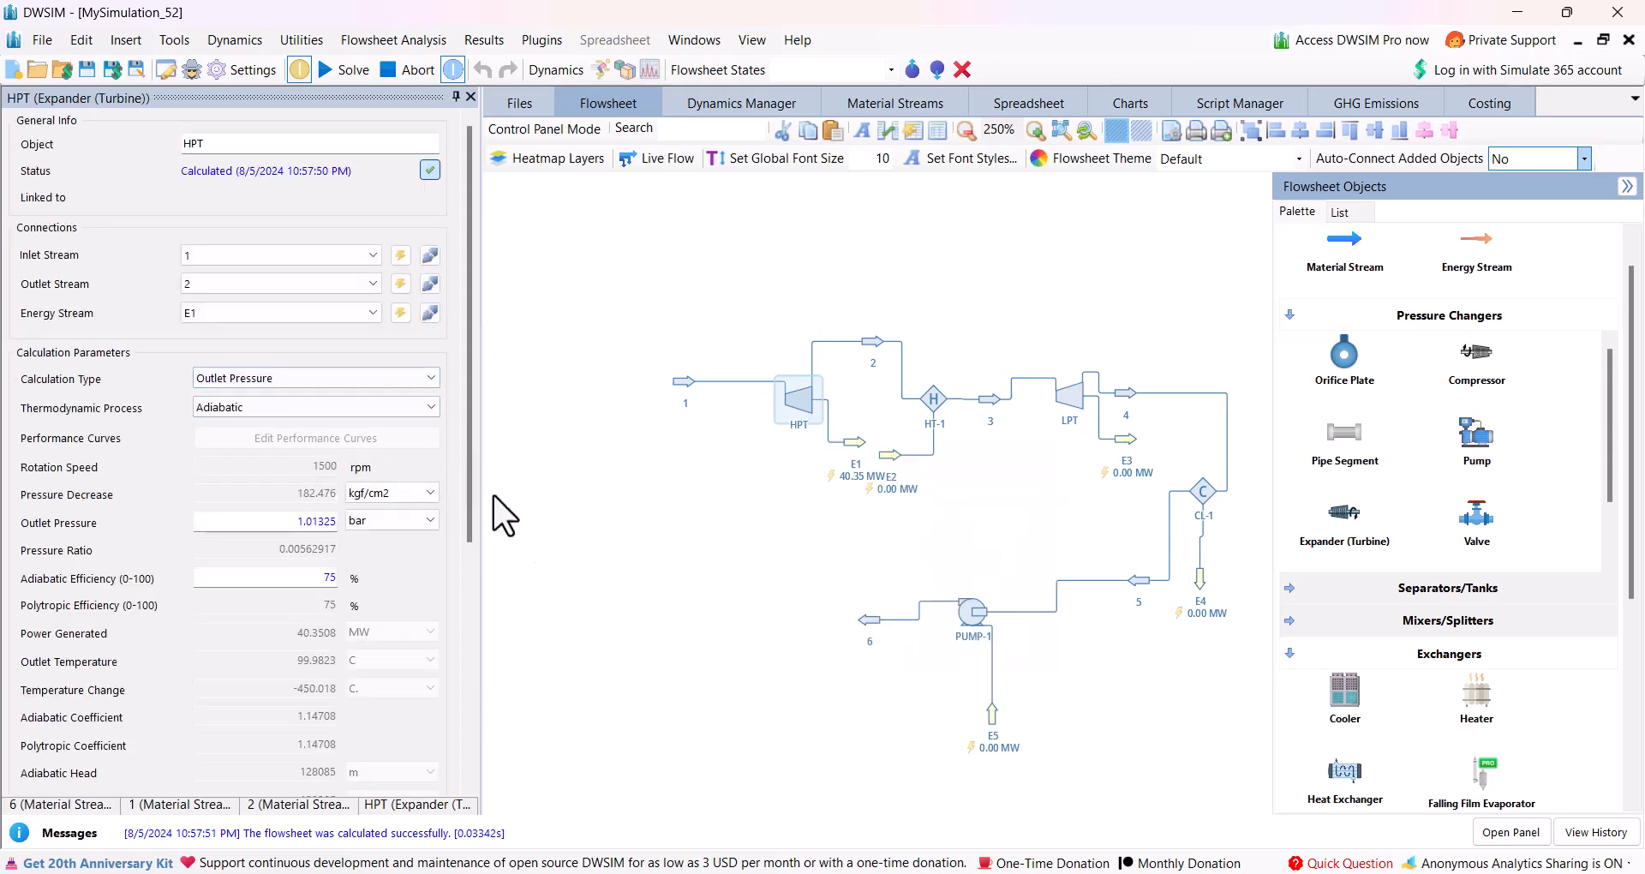
pyautogui.doubleClick(291, 523)
pyautogui.write('40')
pyautogui.press('Return')
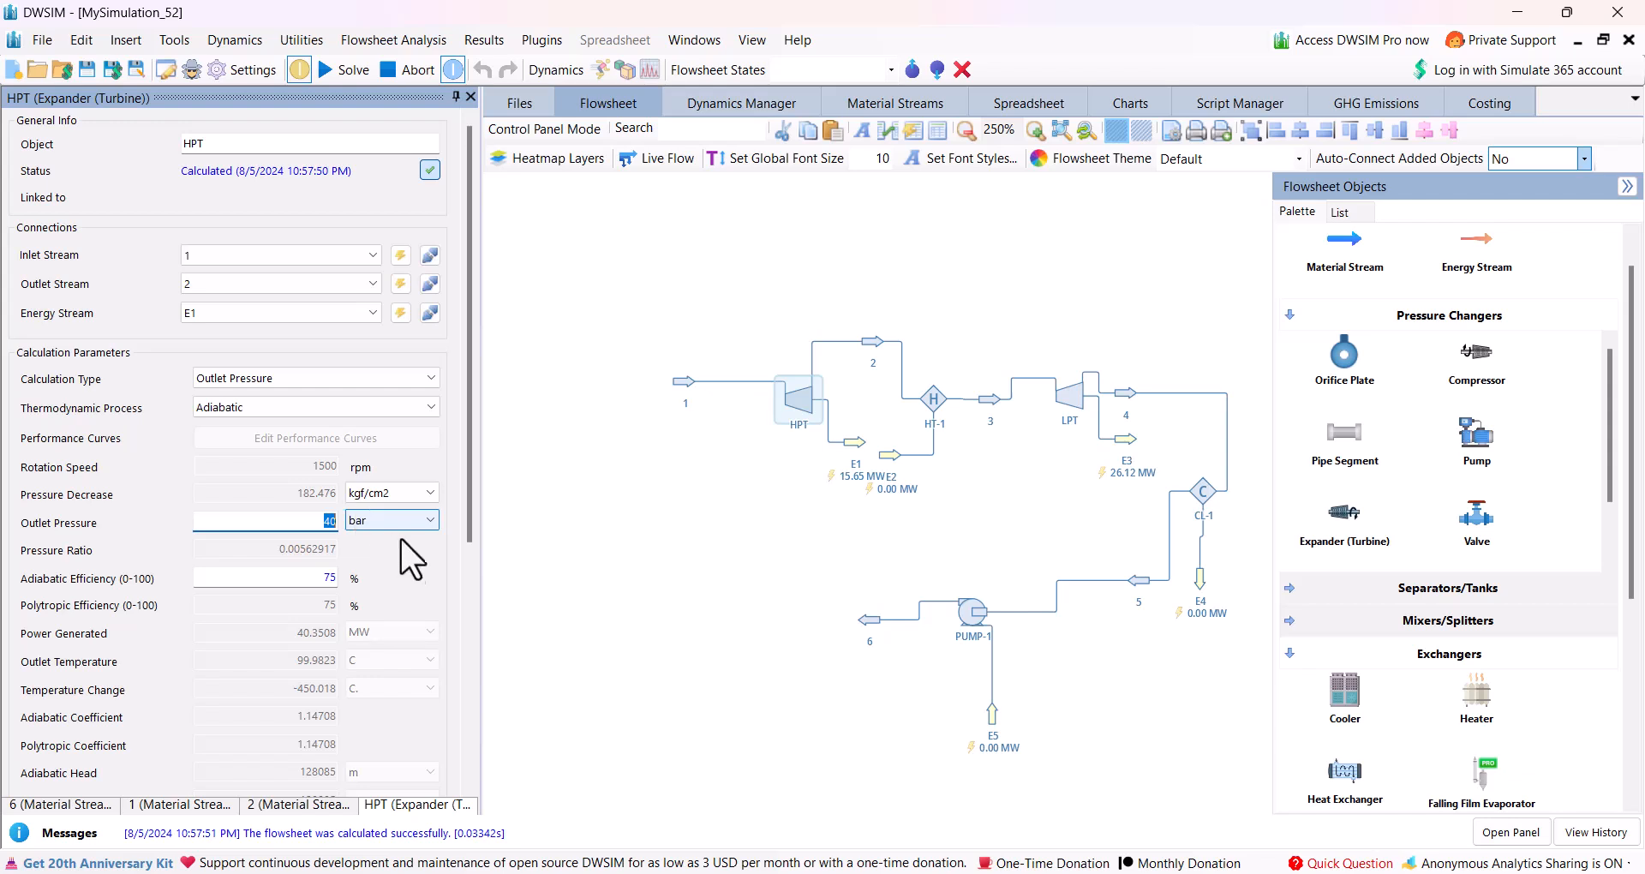
pyautogui.doubleClick(317, 579)
pyautogui.write('85')
pyautogui.press('Return')
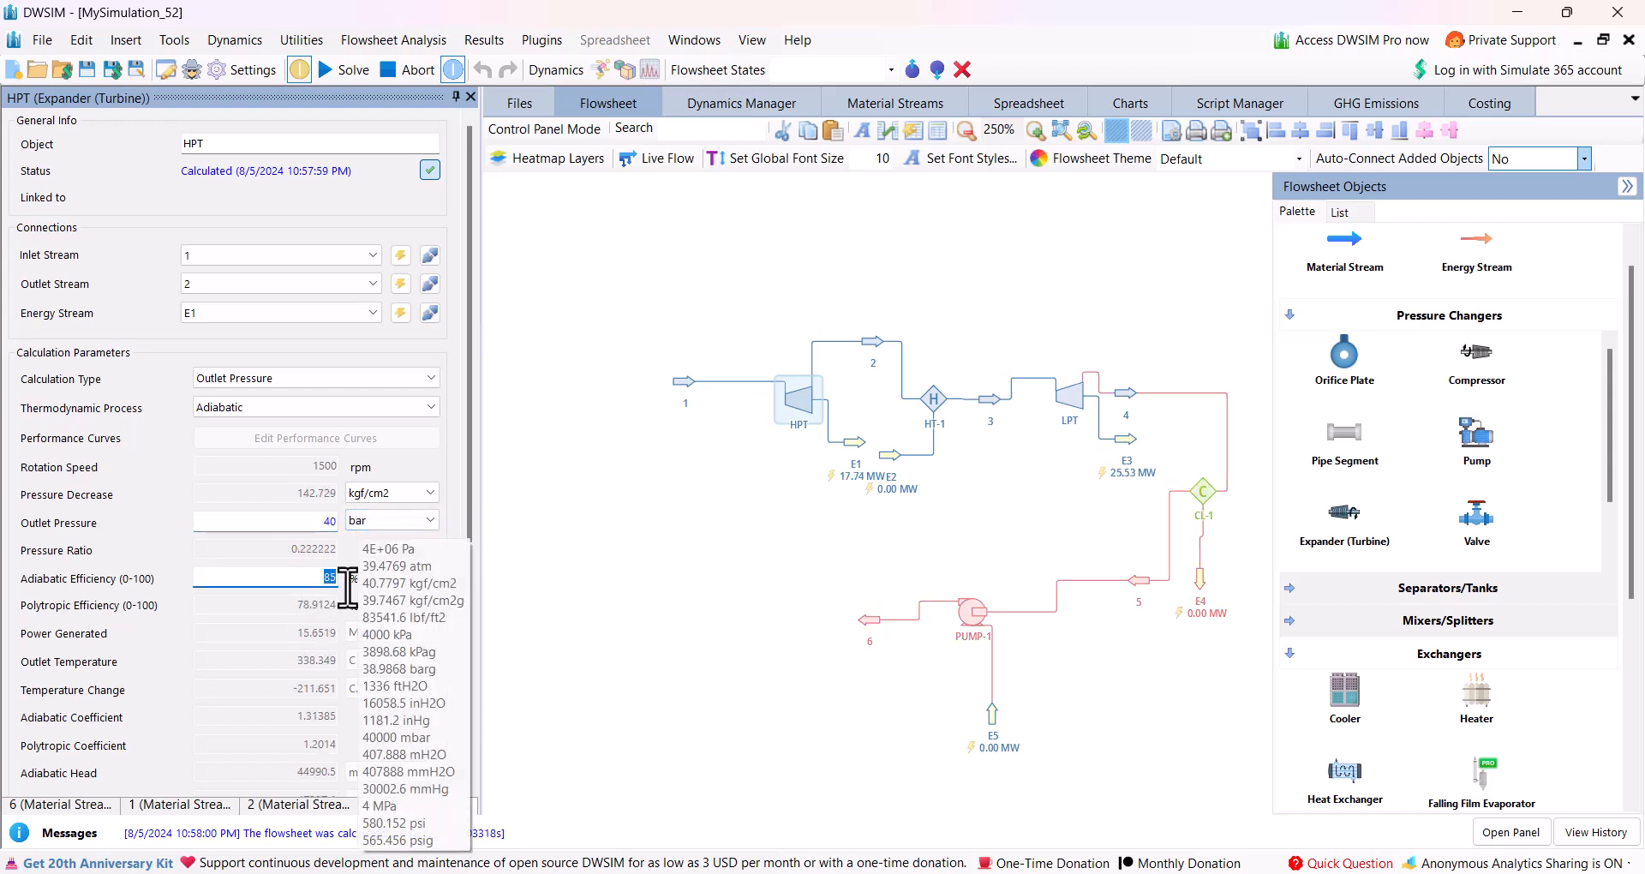
# Specify heater HT-1 by outlet temperature and set that temperature to 550 C.
pyautogui.click(937, 409)
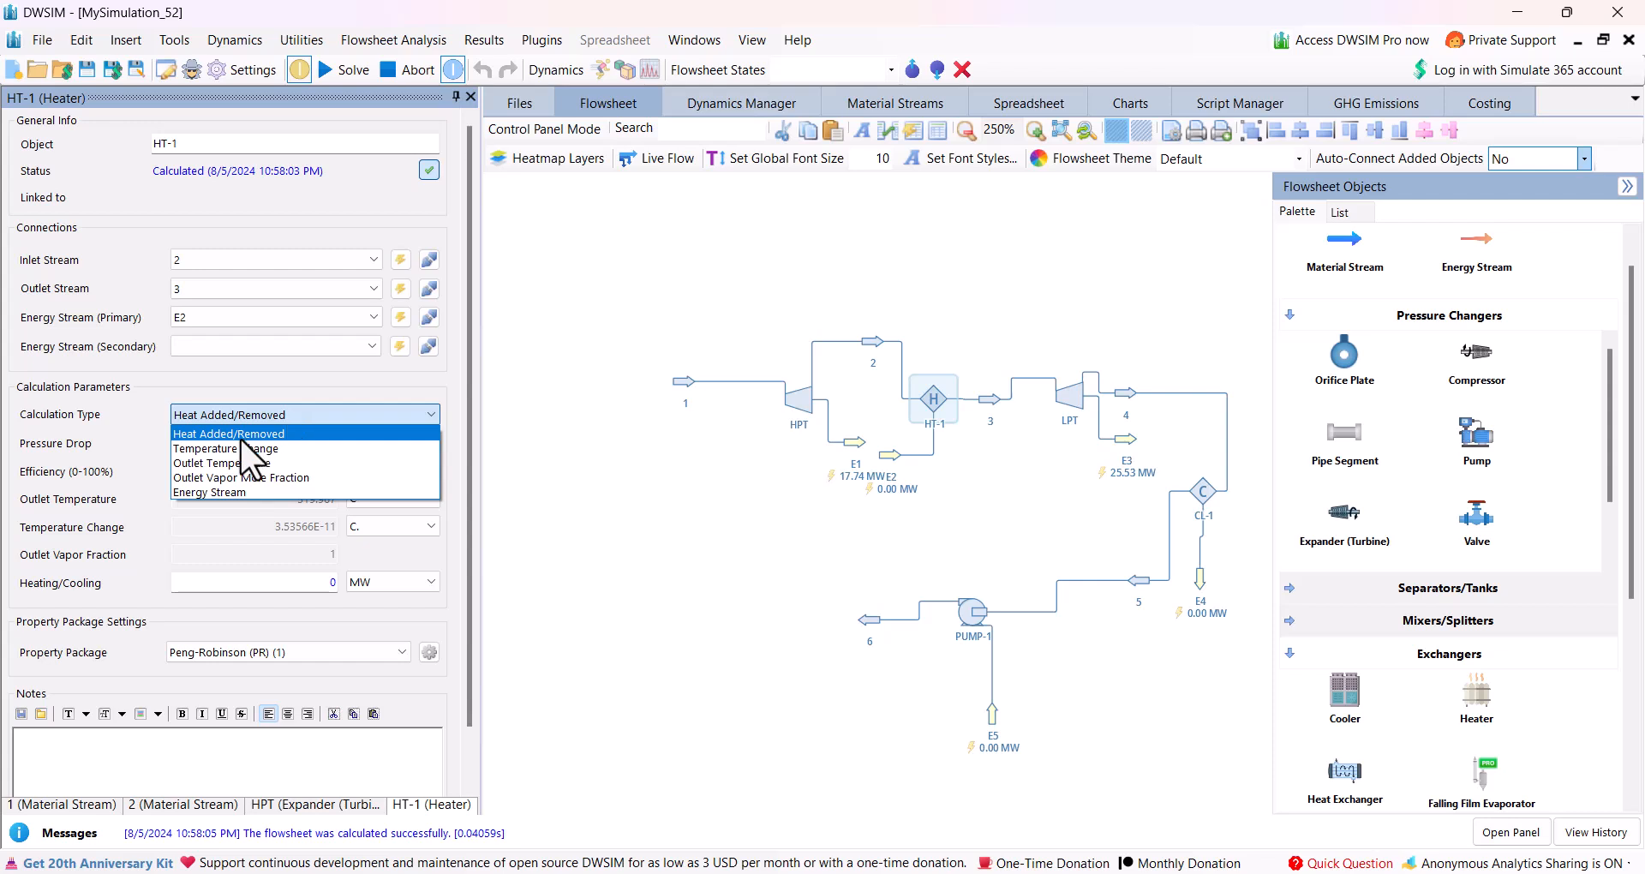
pyautogui.click(229, 463)
pyautogui.doubleClick(269, 500)
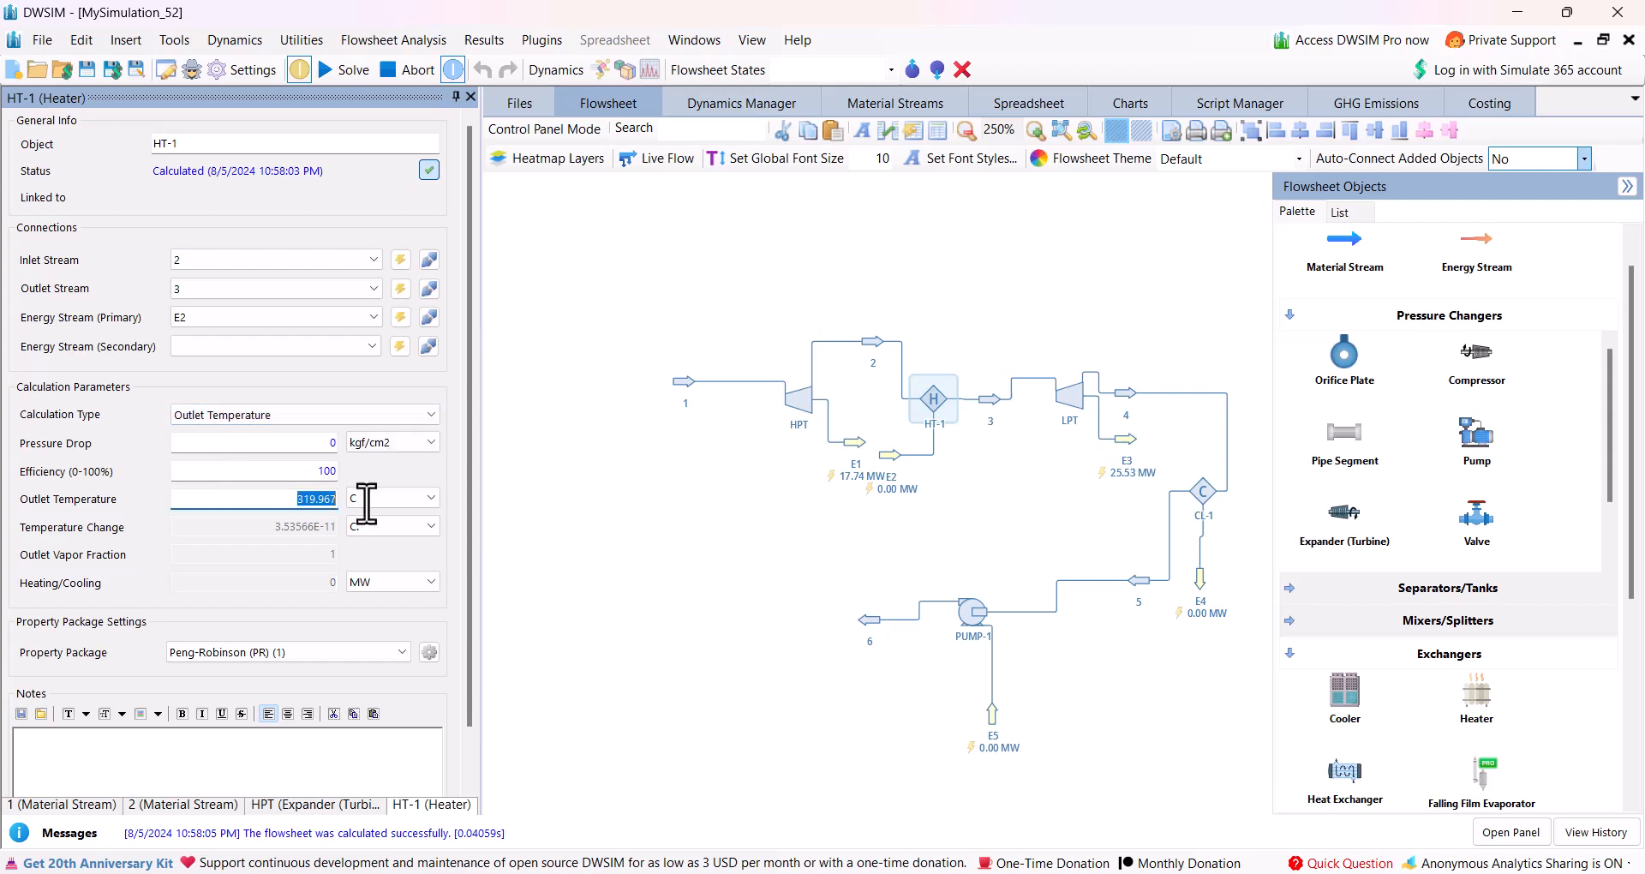
pyautogui.press('Return')
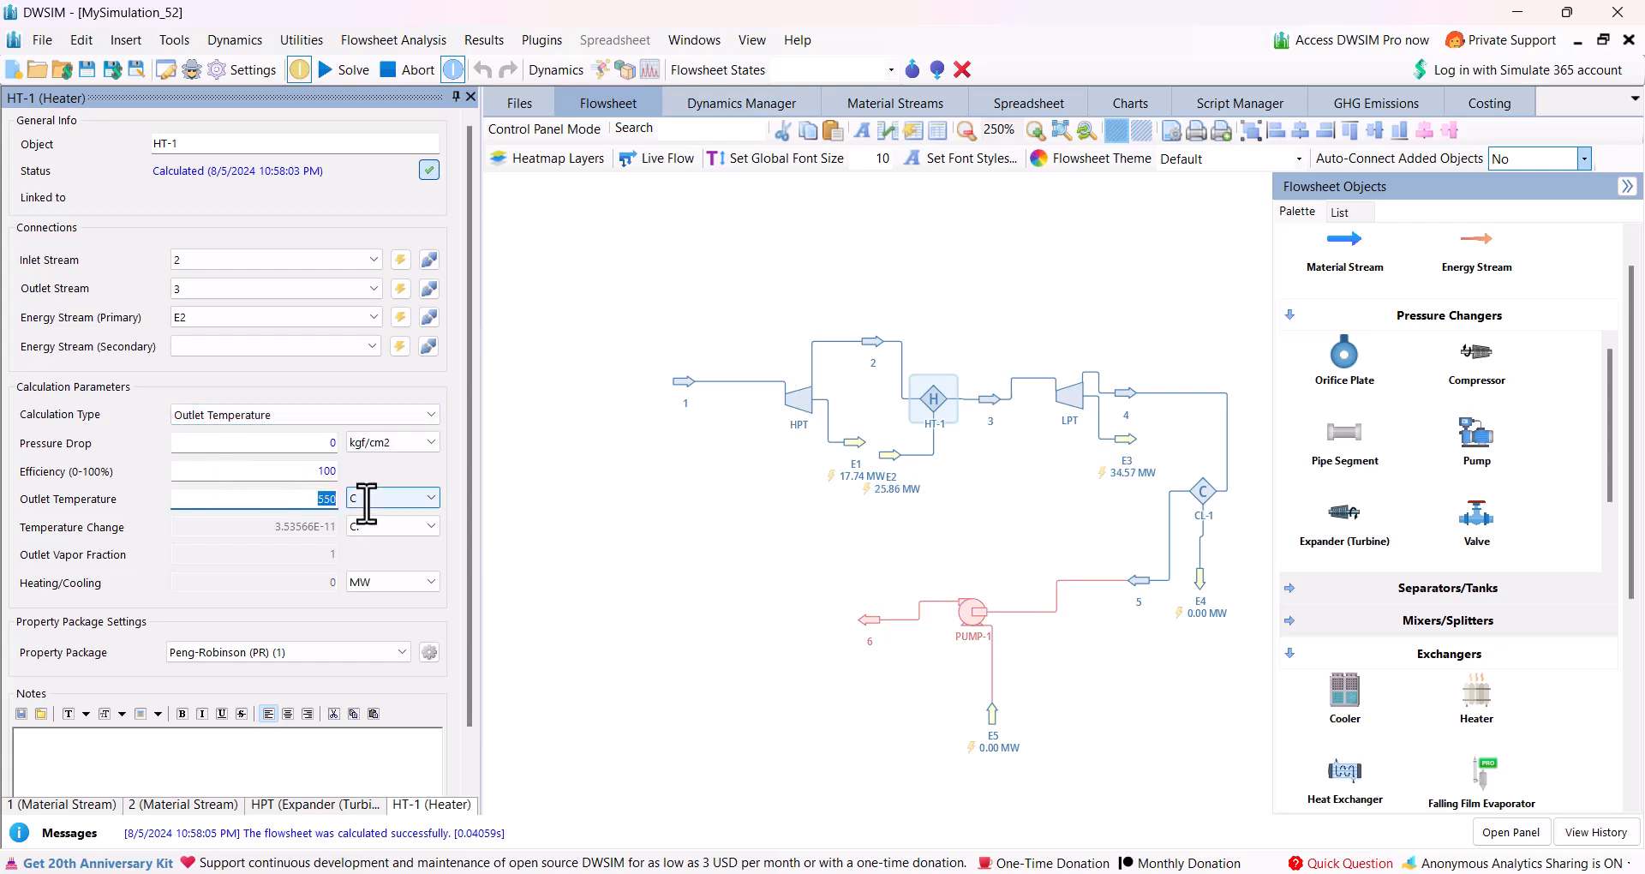
# Set the LPT's outlet pressure to 0.04 bar and shift the turbine upward on the flowsheet, above stream 3.
pyautogui.click(1067, 398)
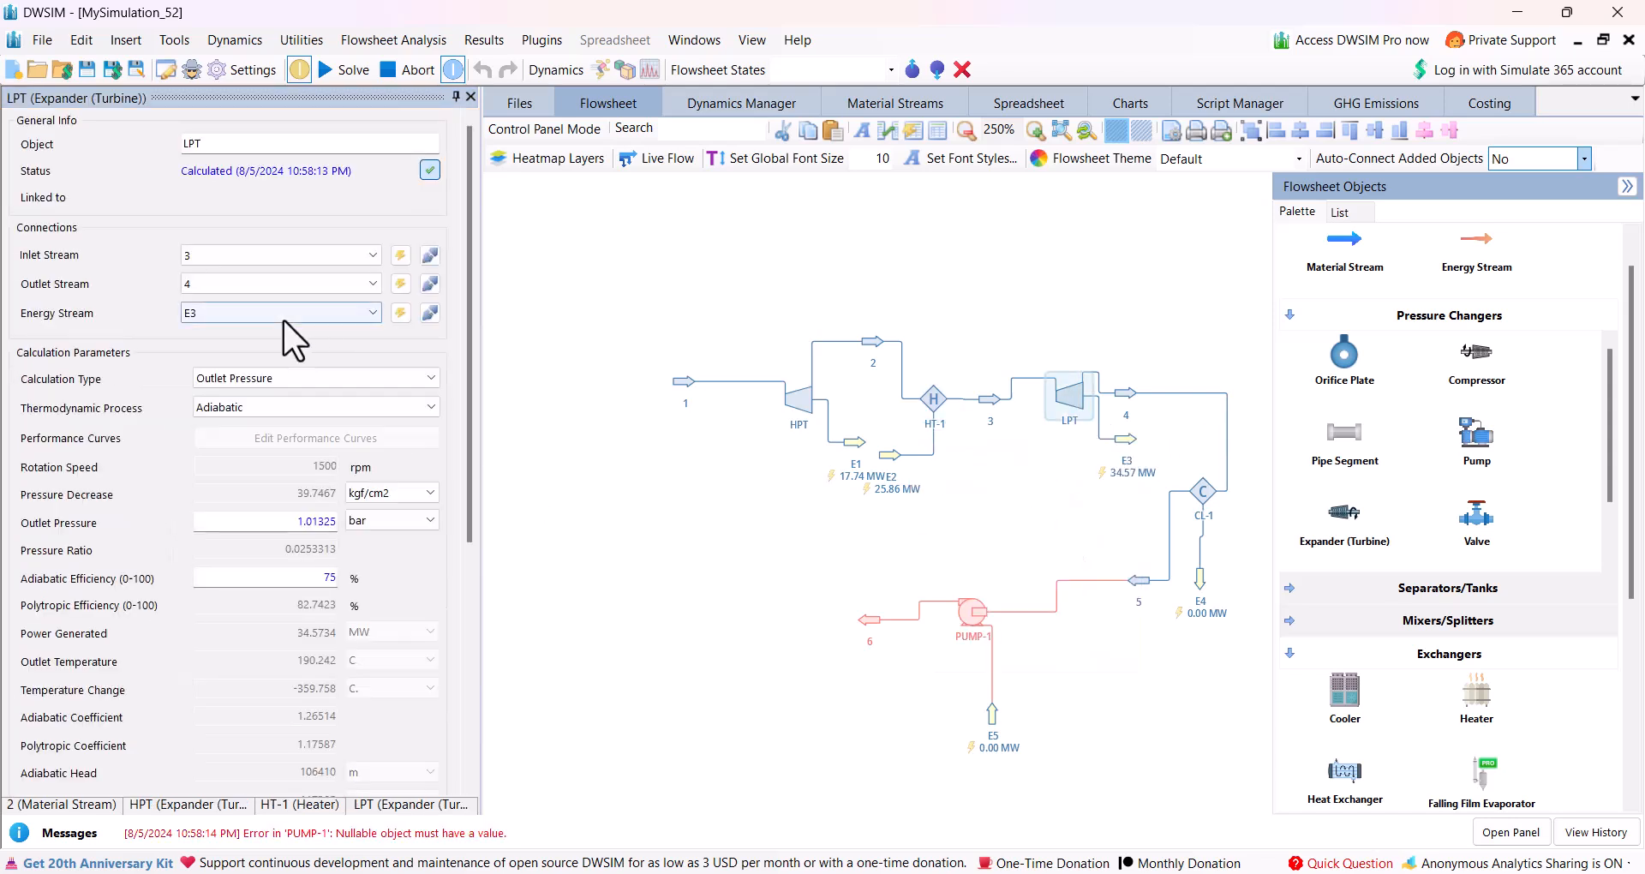
pyautogui.click(268, 520)
pyautogui.hotkey('ctrl', 'a')
pyautogui.write('0')
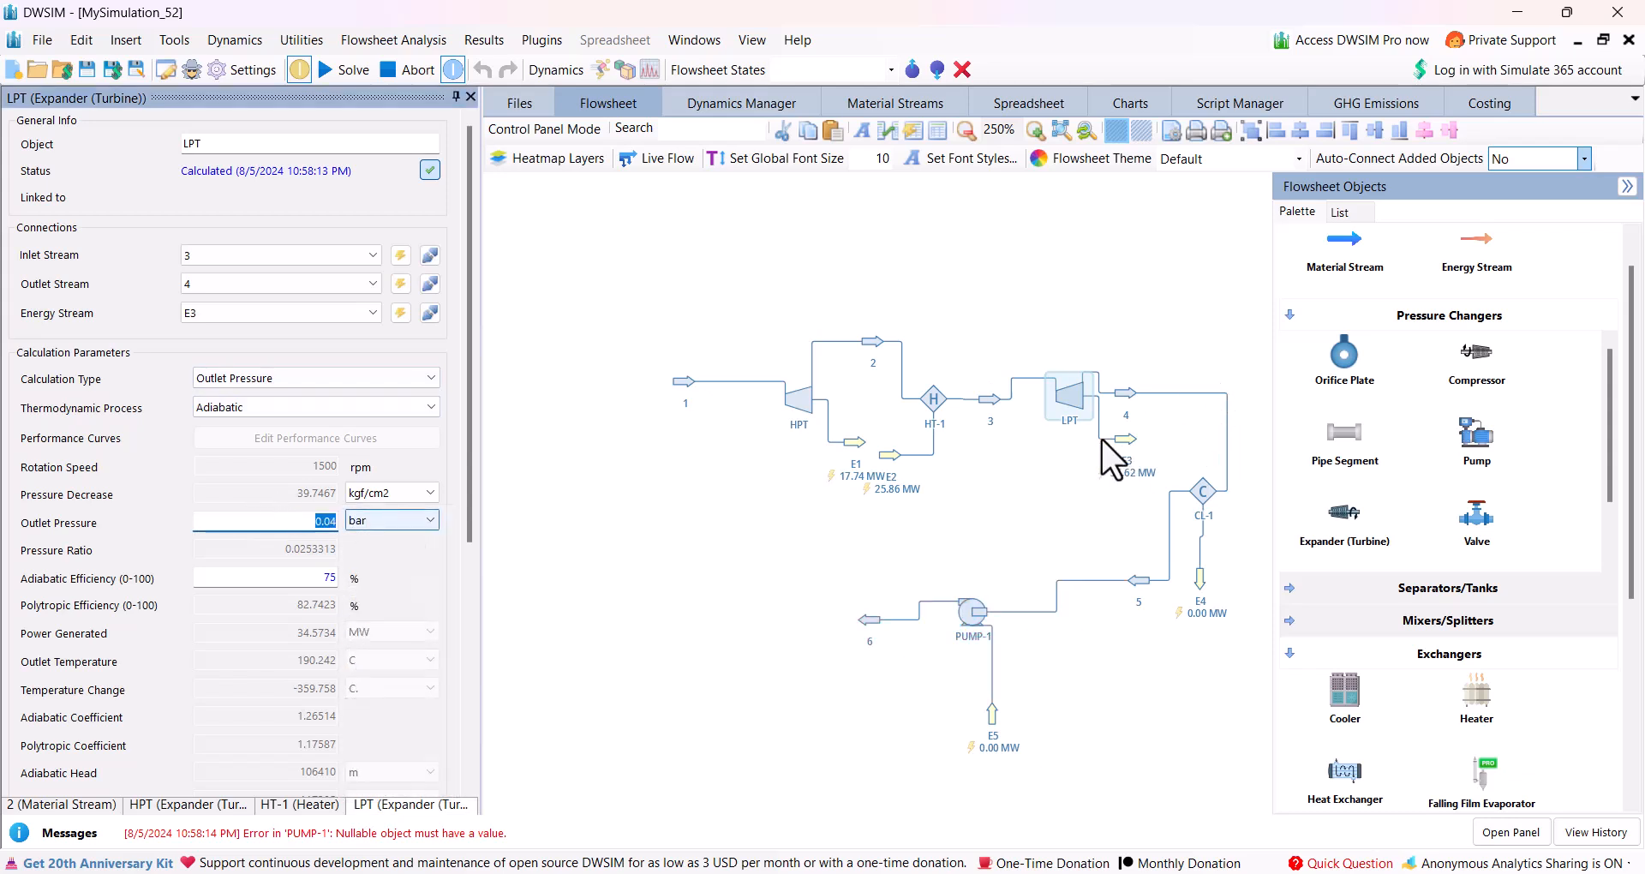
pyautogui.moveTo(1077, 390); pyautogui.dragTo(1040, 346)
# Specify cooler CL-1 by outlet vapor mole fraction and set that fraction to 0.
pyautogui.click(1199, 485)
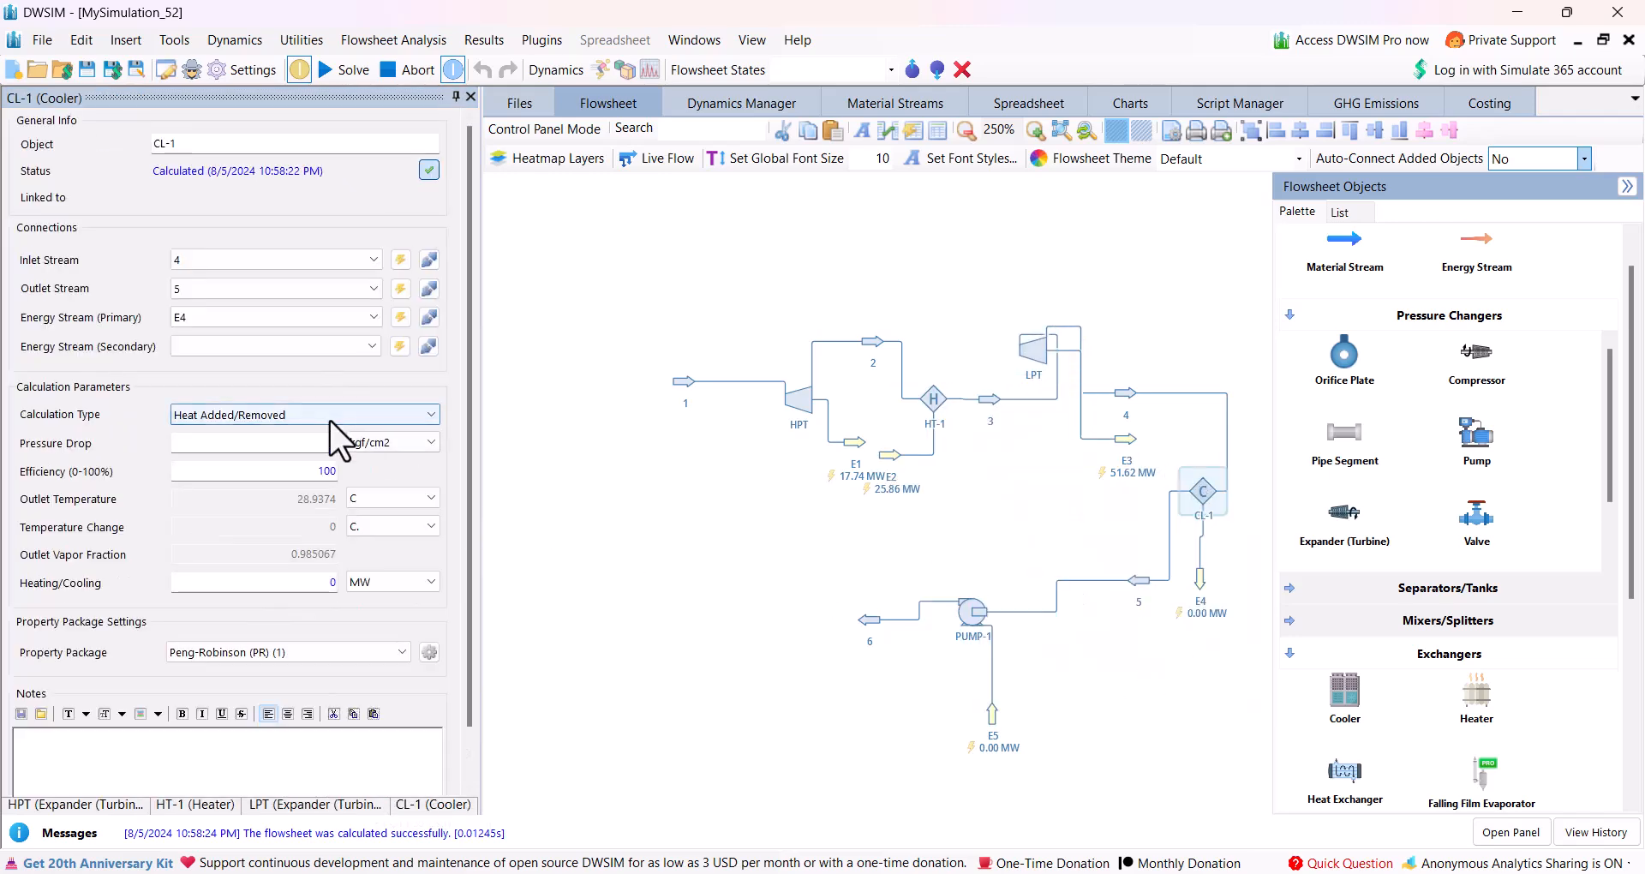
pyautogui.click(329, 419)
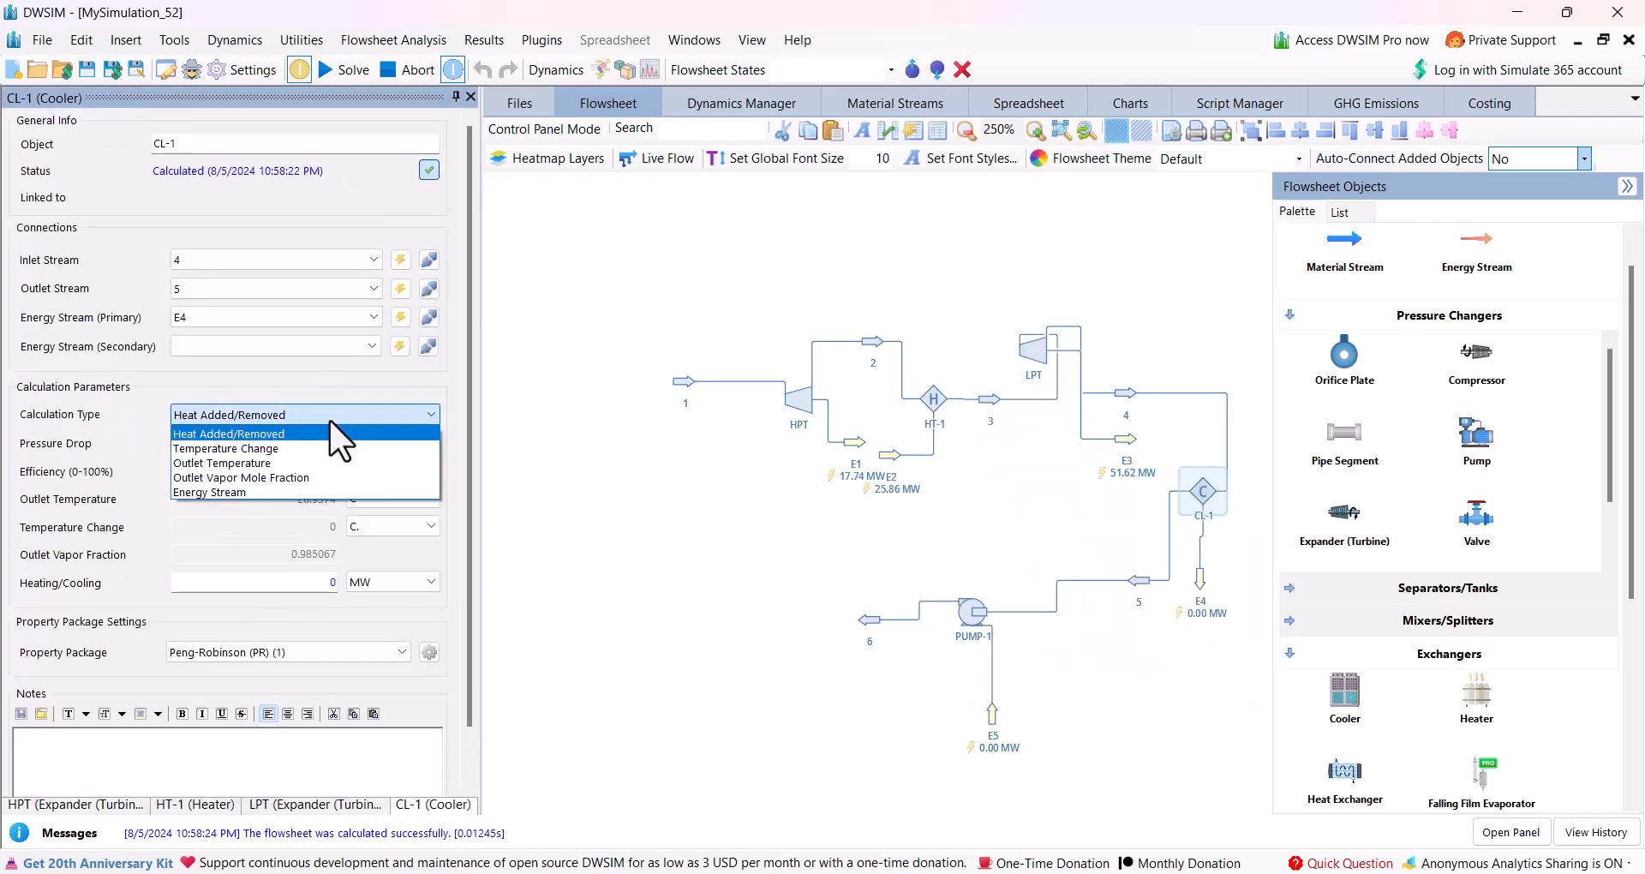
pyautogui.click(262, 477)
pyautogui.moveTo(276, 554); pyautogui.dragTo(348, 556)
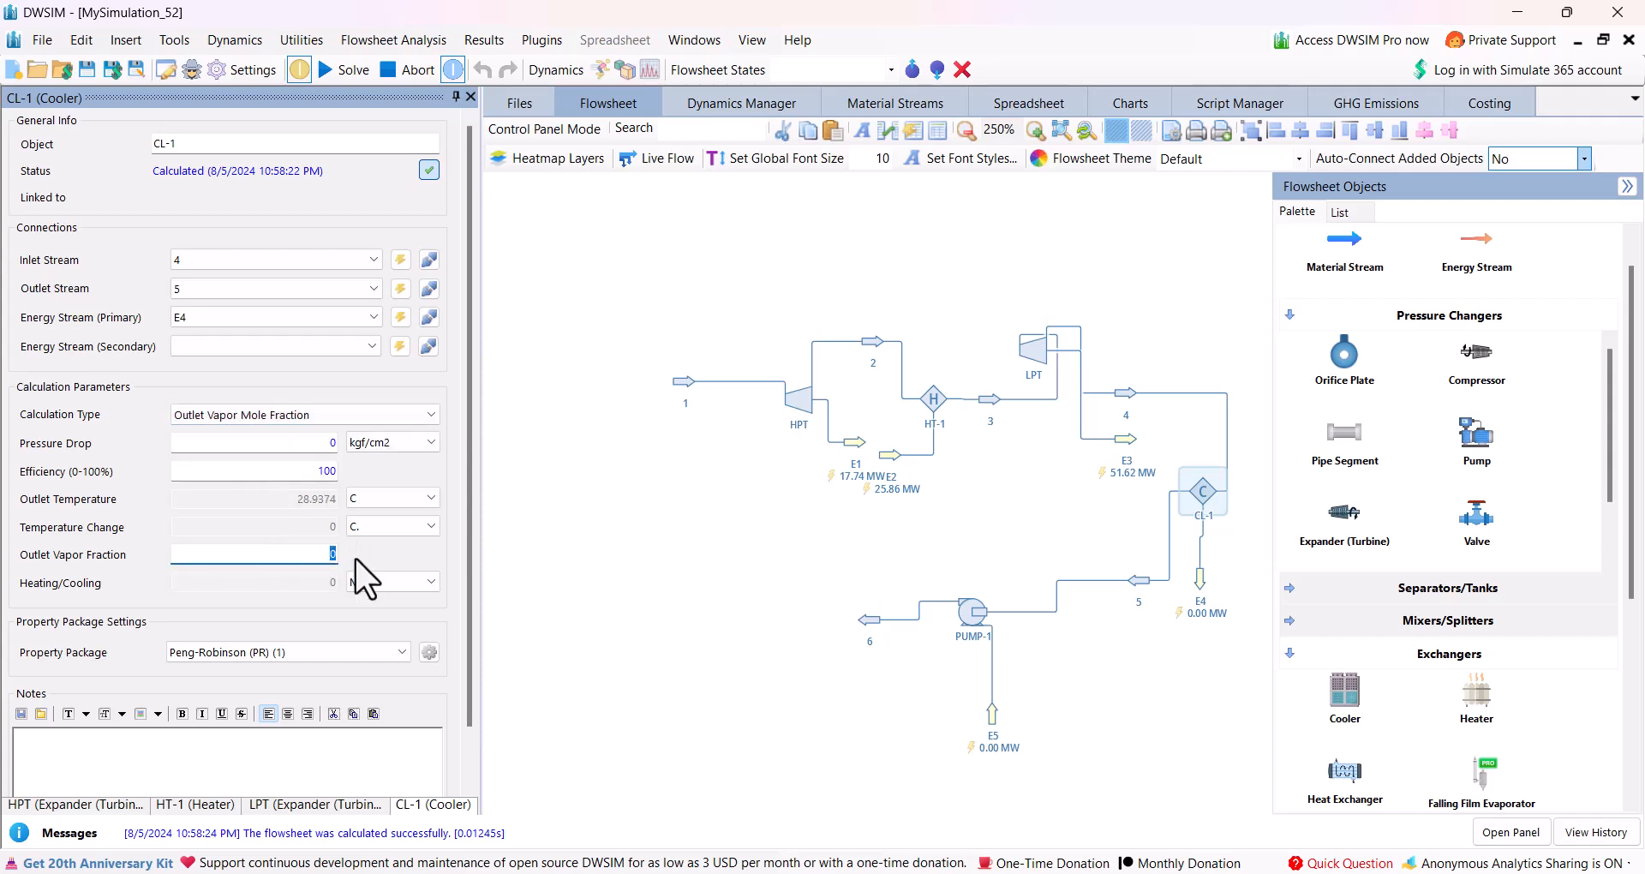
pyautogui.press('Return')
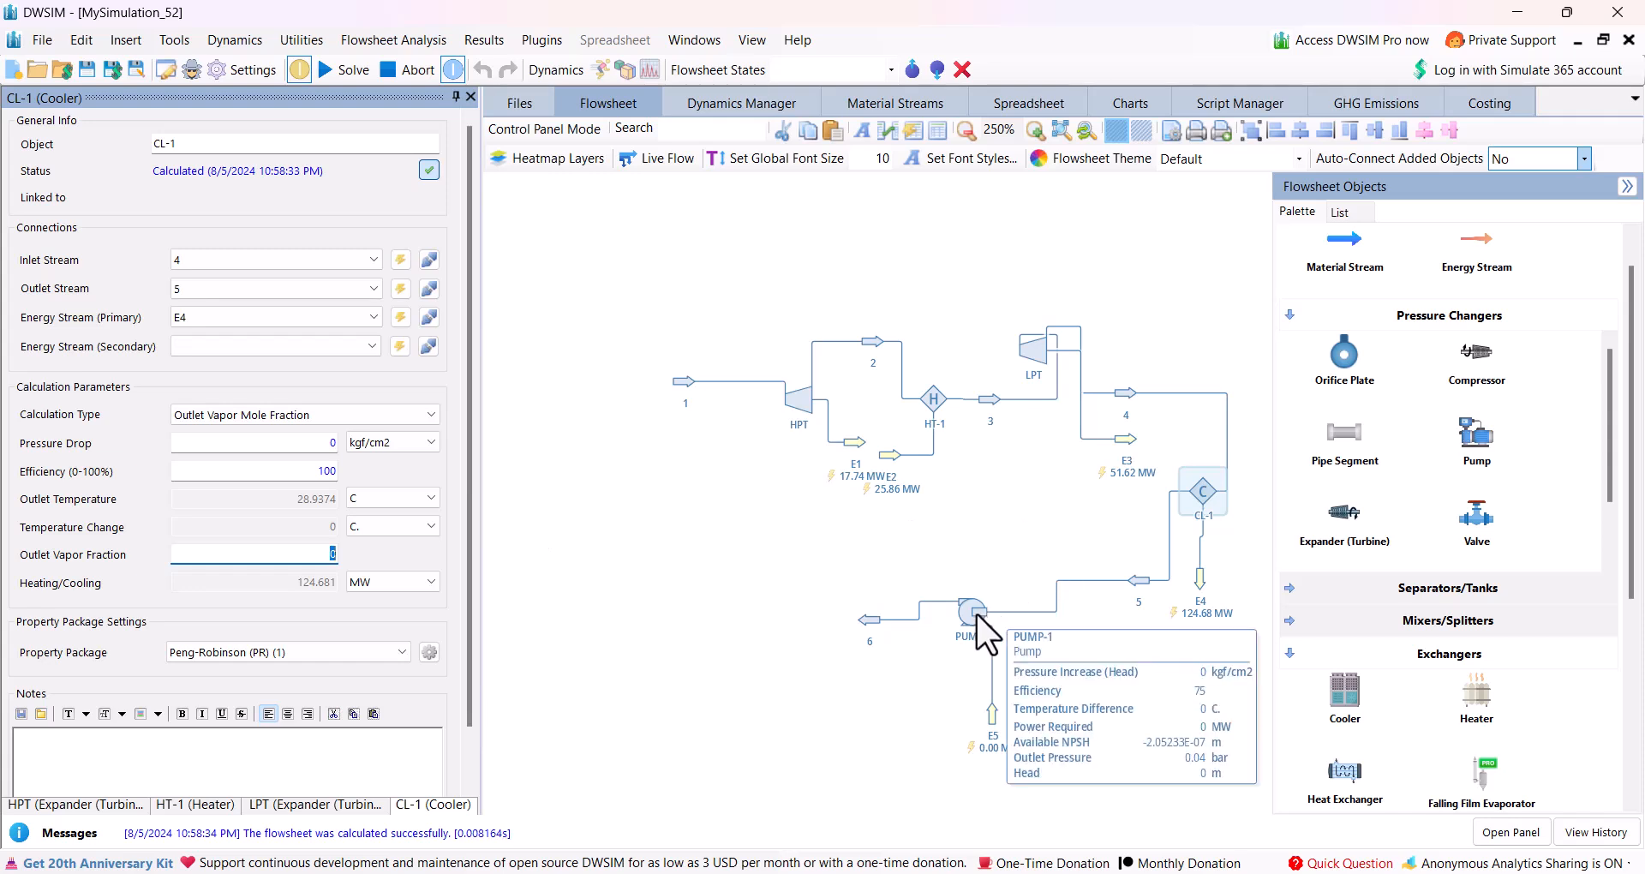
# Specify PUMP-1 by outlet pressure, setting it to 180 bar with an efficiency of 90%.
pyautogui.click(976, 614)
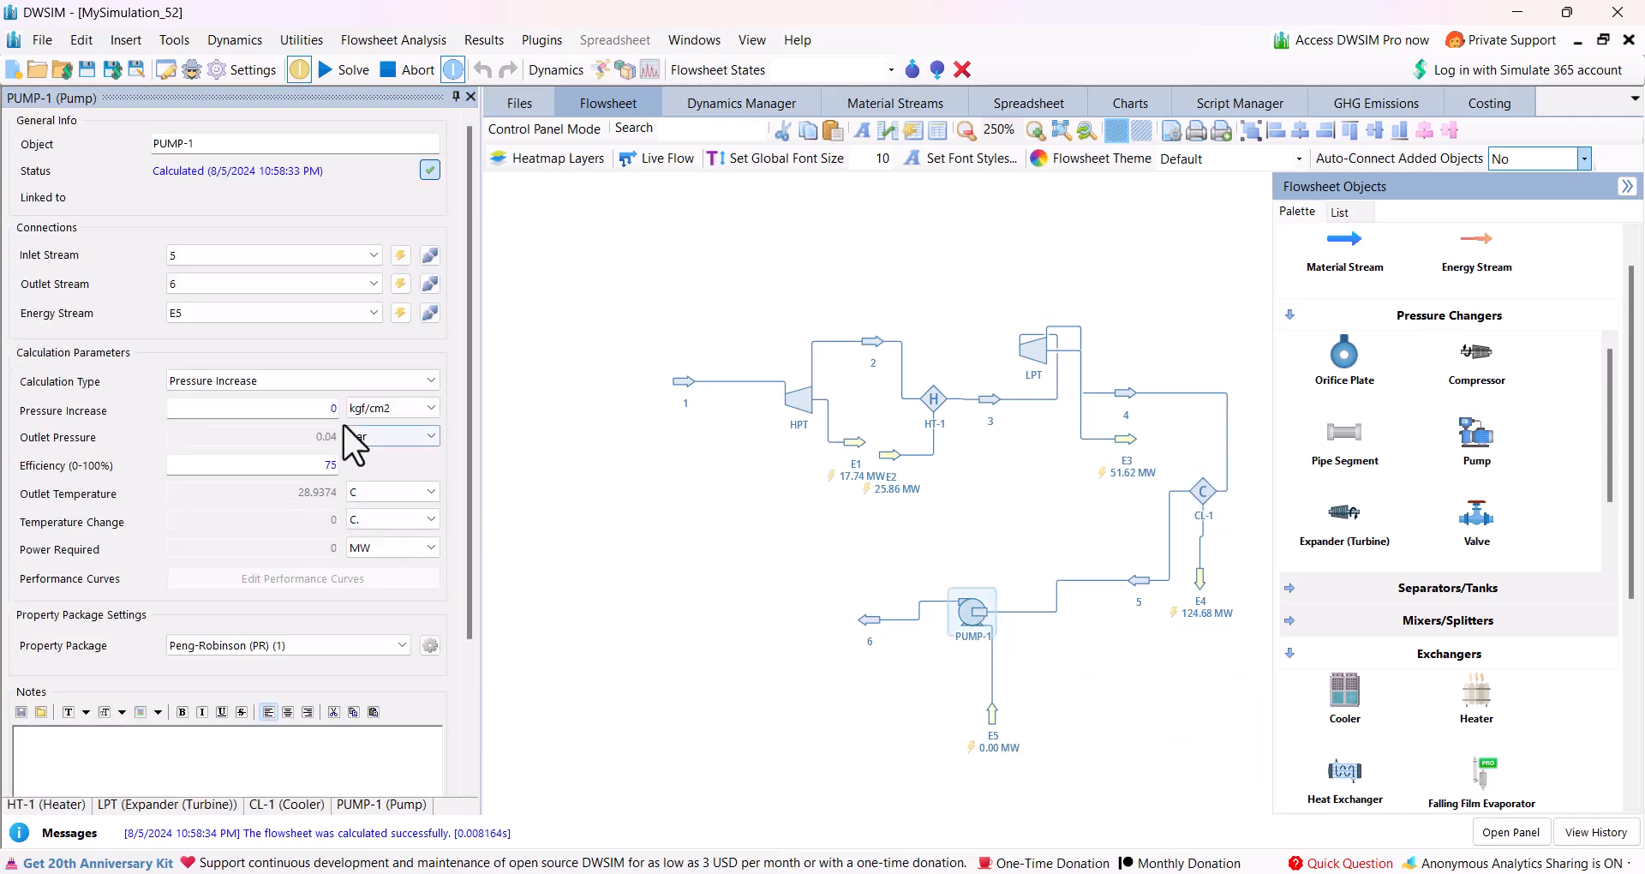
pyautogui.click(278, 380)
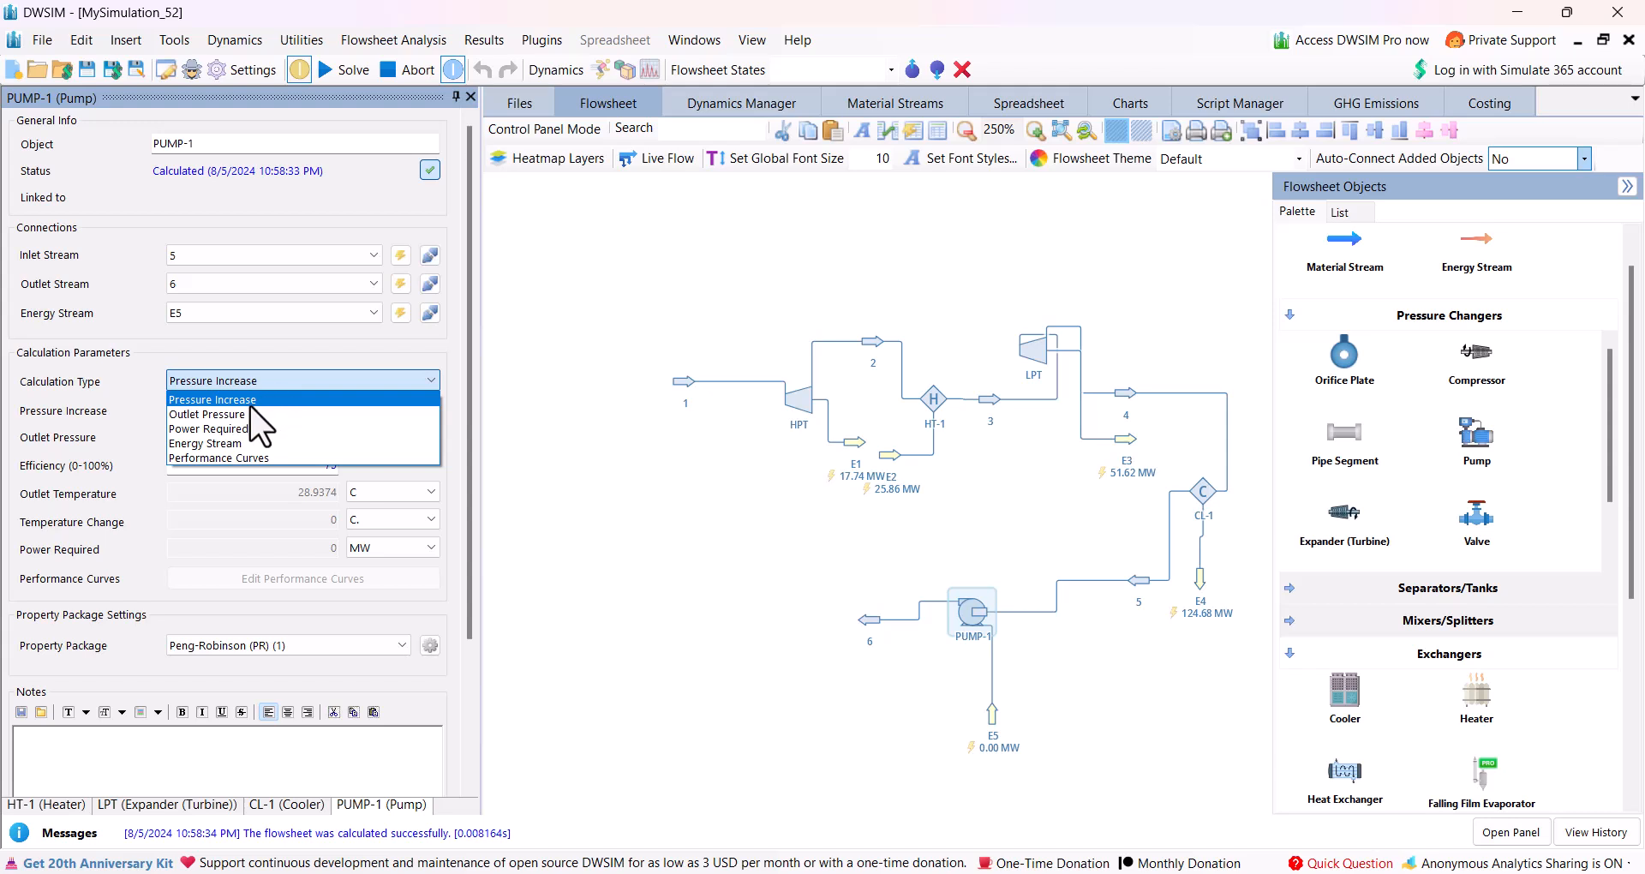
pyautogui.click(225, 415)
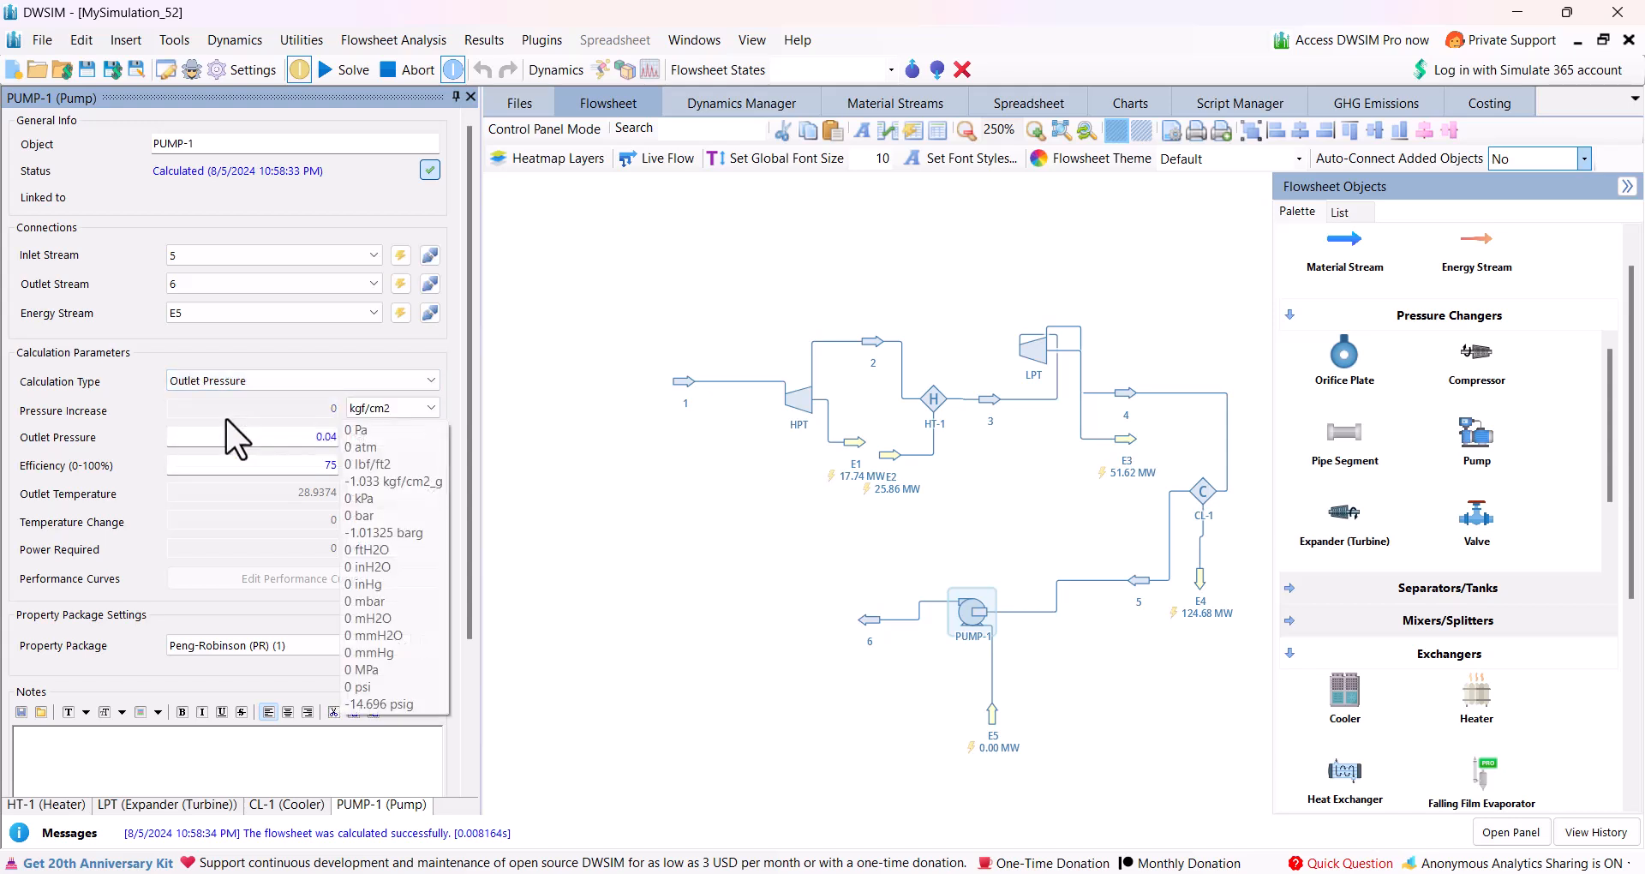
pyautogui.click(277, 434)
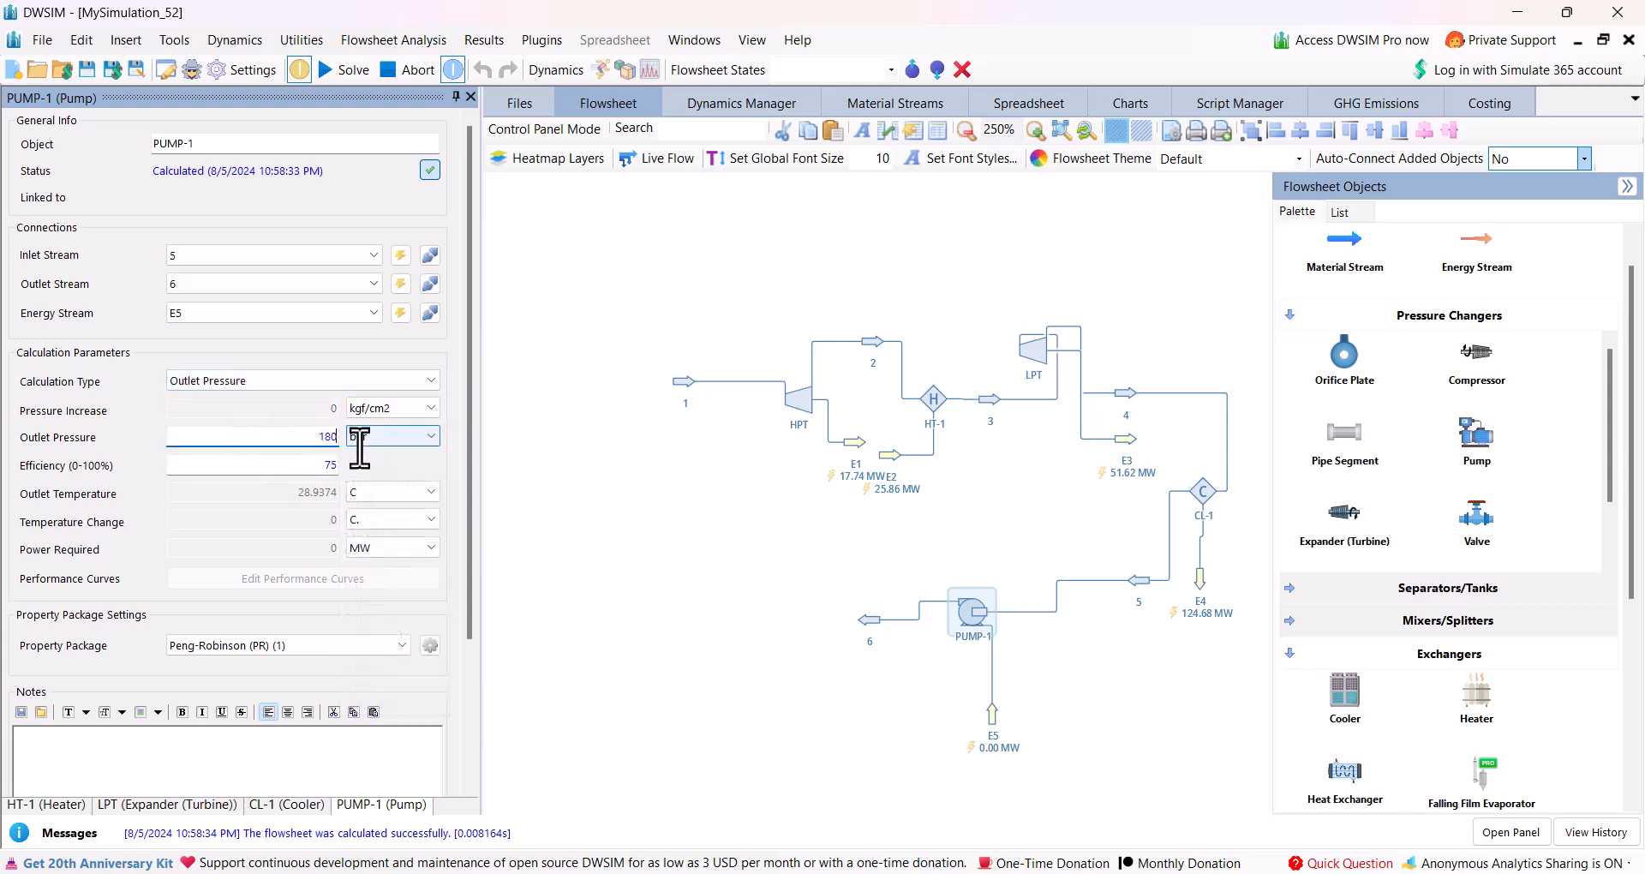
pyautogui.click(296, 463)
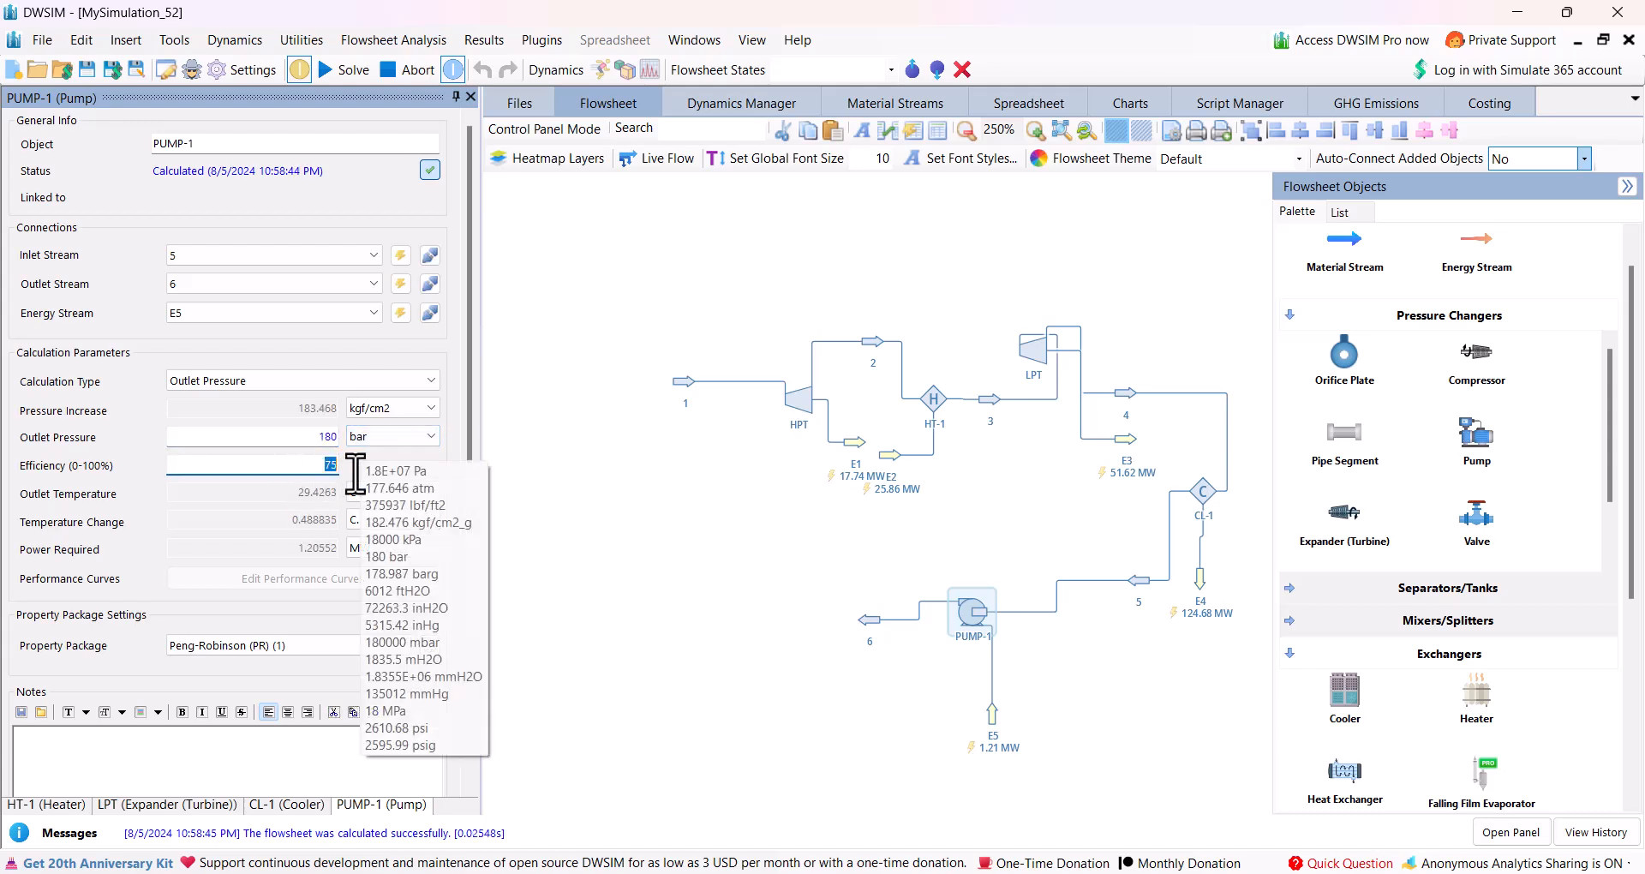
pyautogui.click(753, 661)
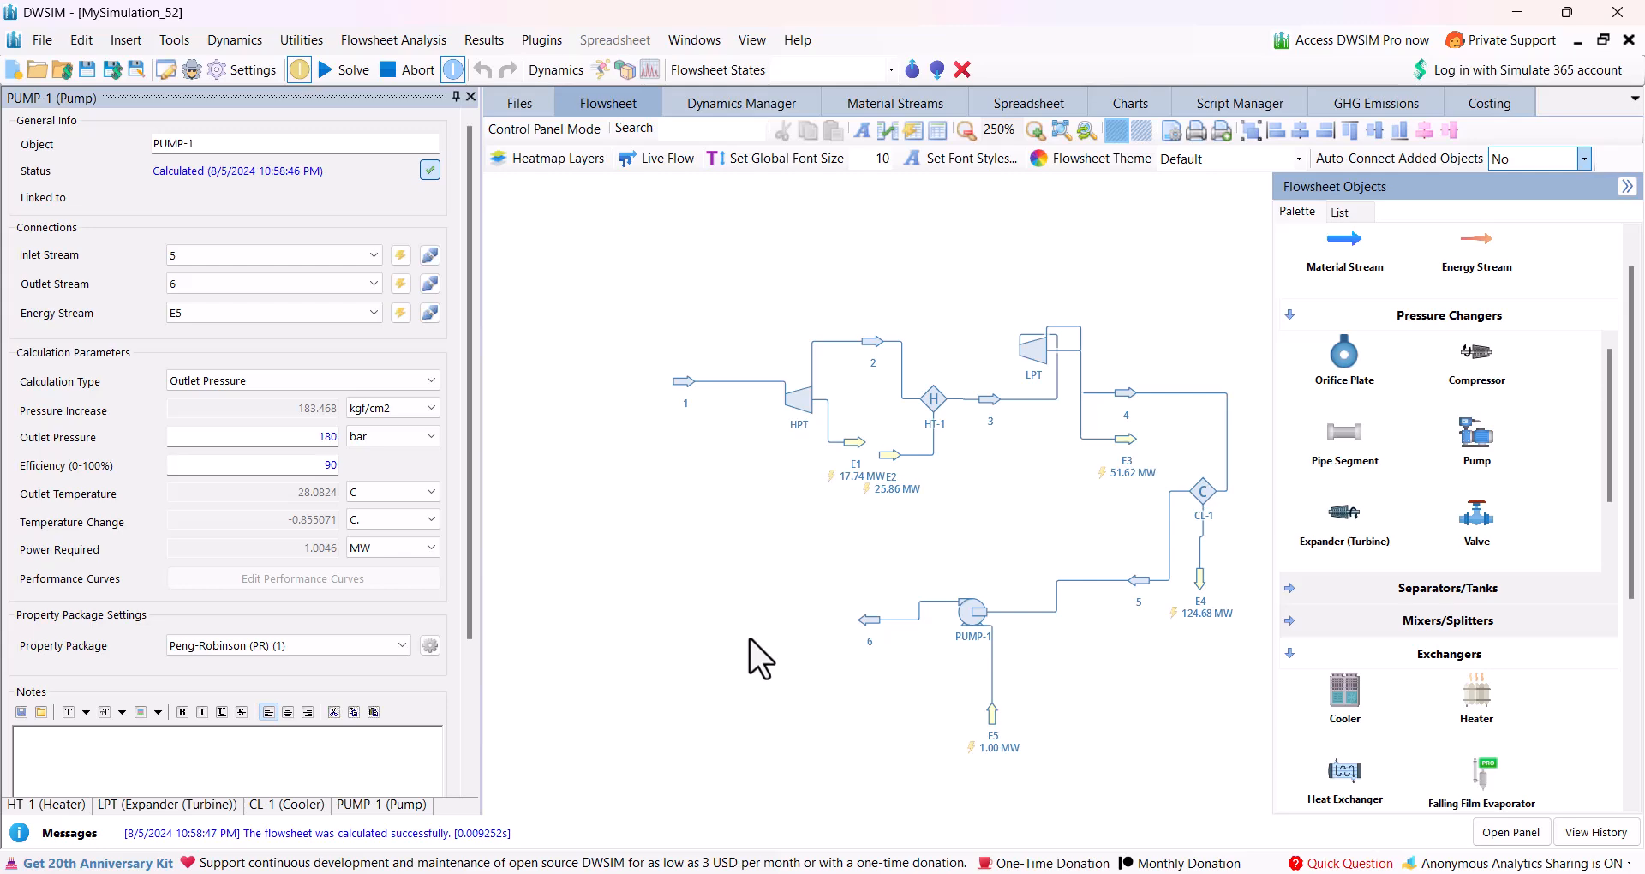
# Review the conditions of streams 1, 2 and 3 together with the results of the HPT and heater HT-1.
pyautogui.click(679, 388)
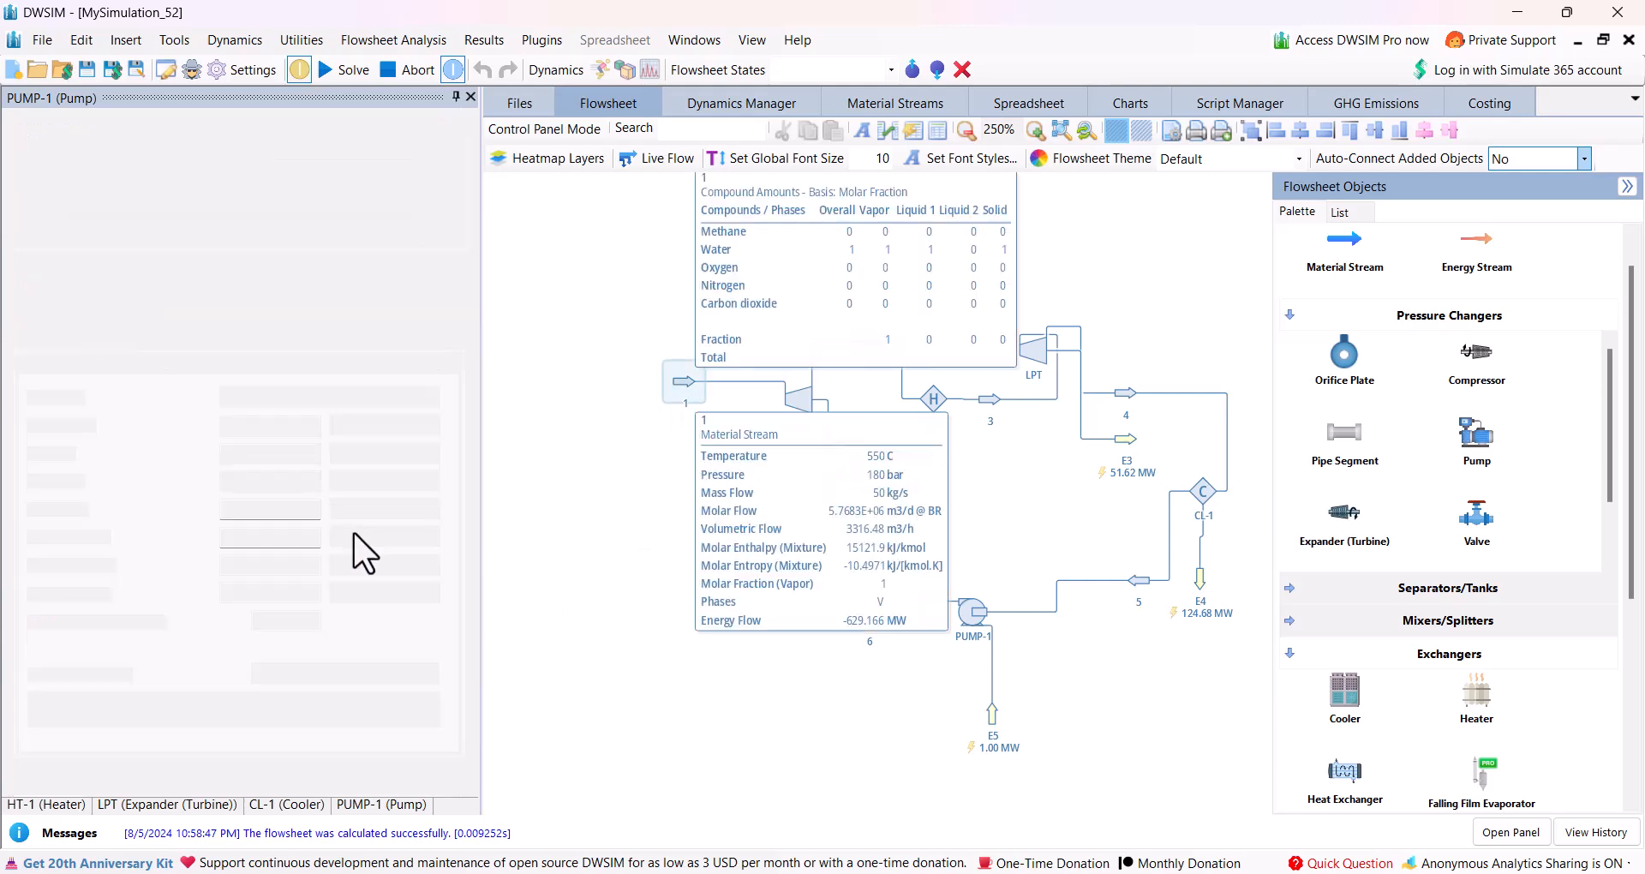
pyautogui.moveTo(281, 452)
pyautogui.click(581, 449)
pyautogui.moveTo(806, 404)
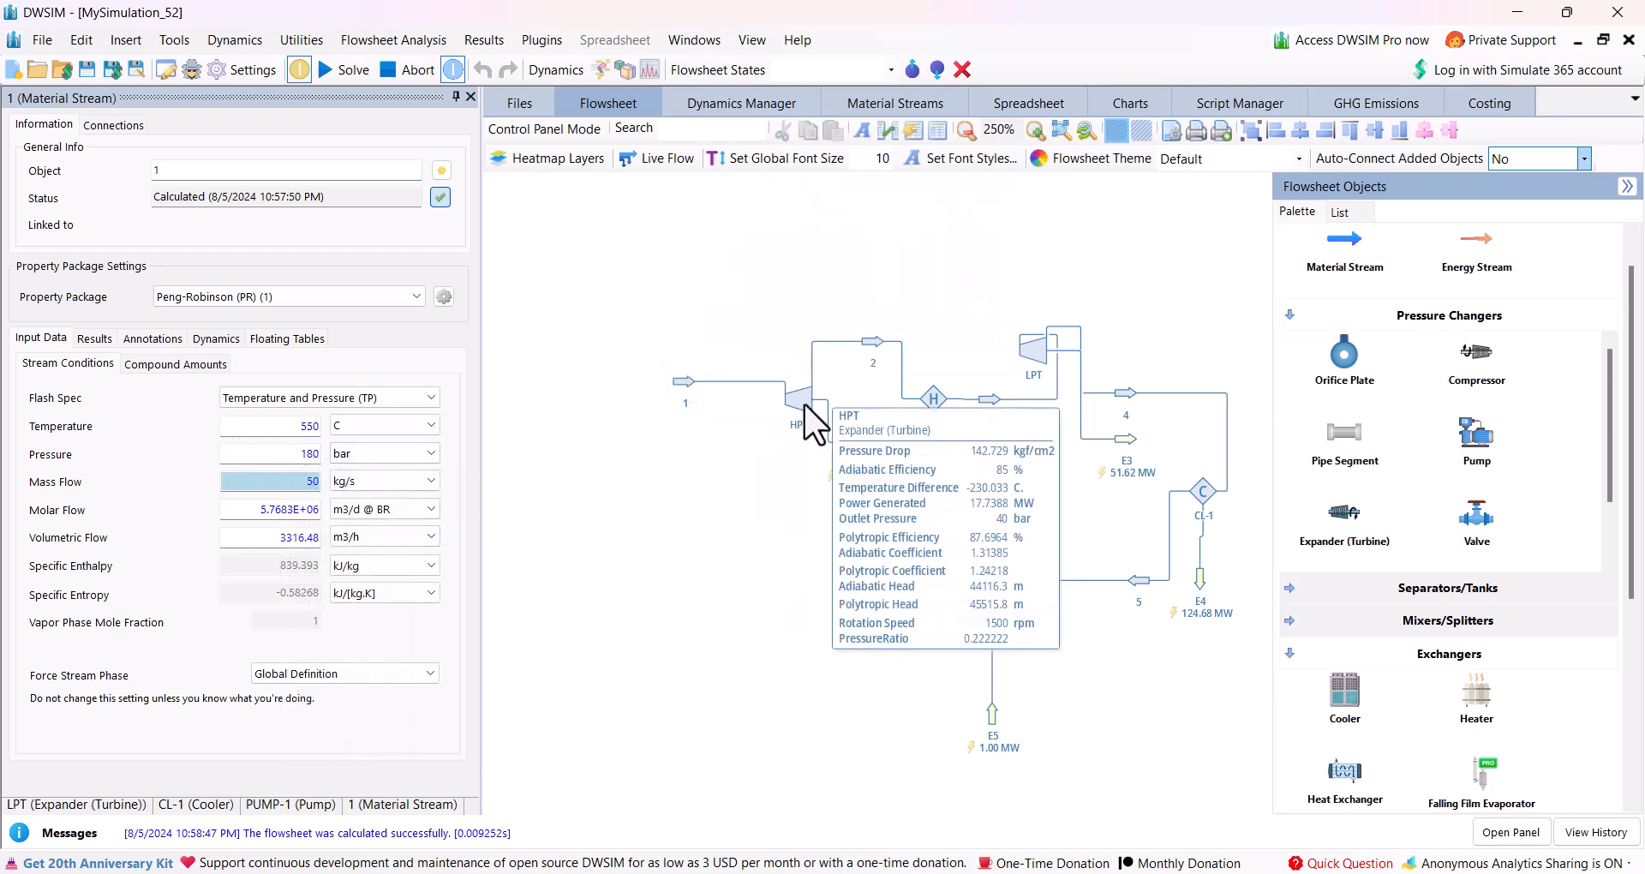
pyautogui.click(877, 337)
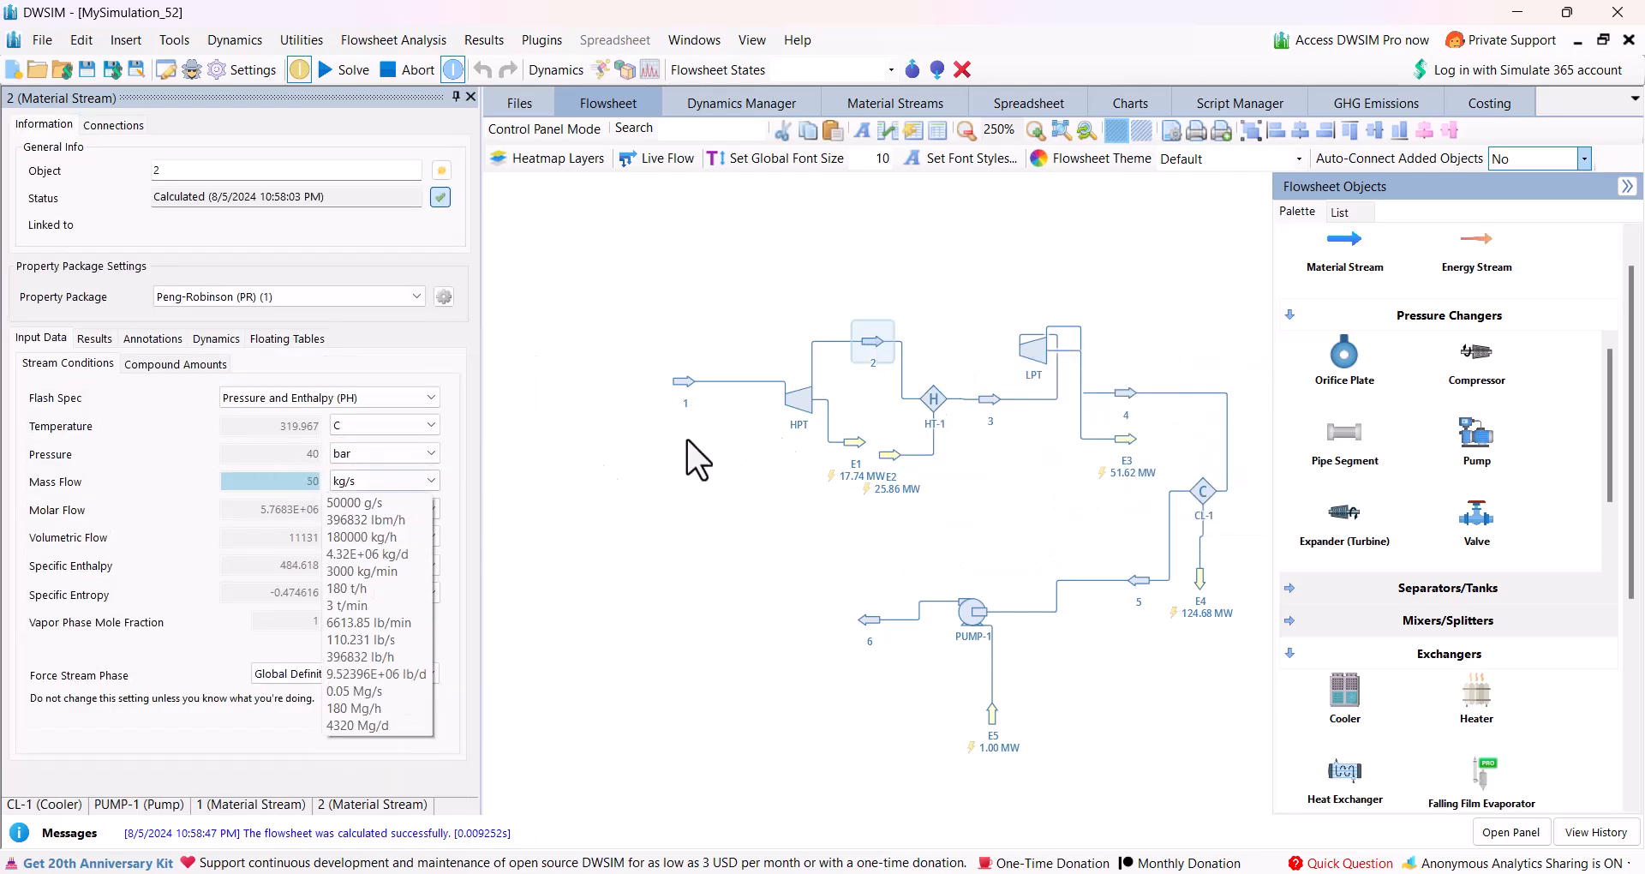
pyautogui.click(938, 406)
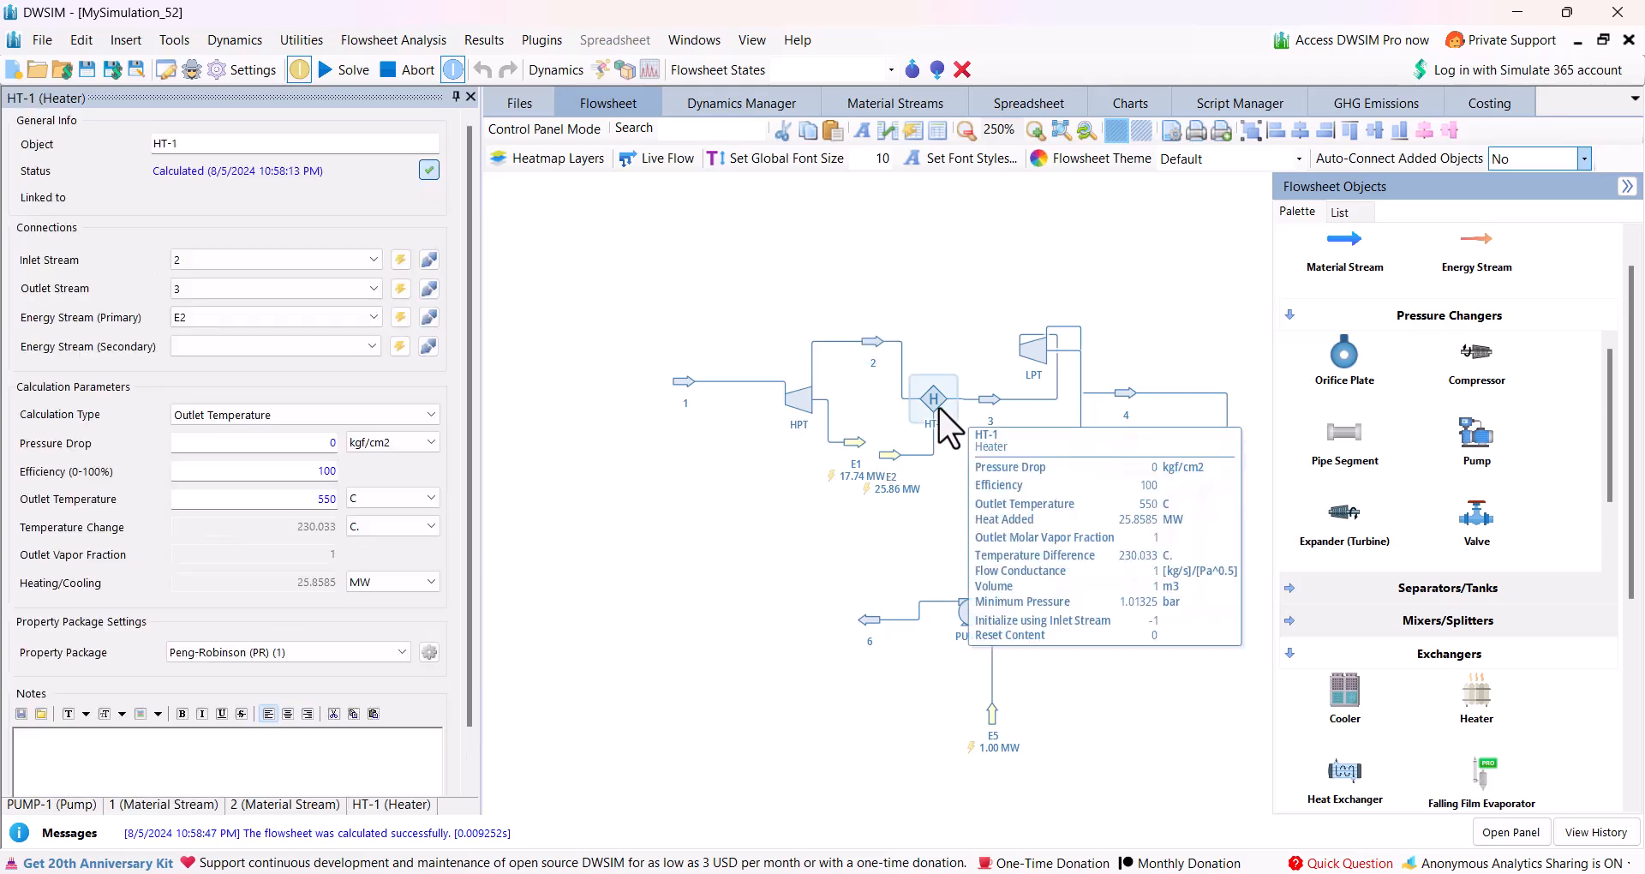
pyautogui.click(994, 410)
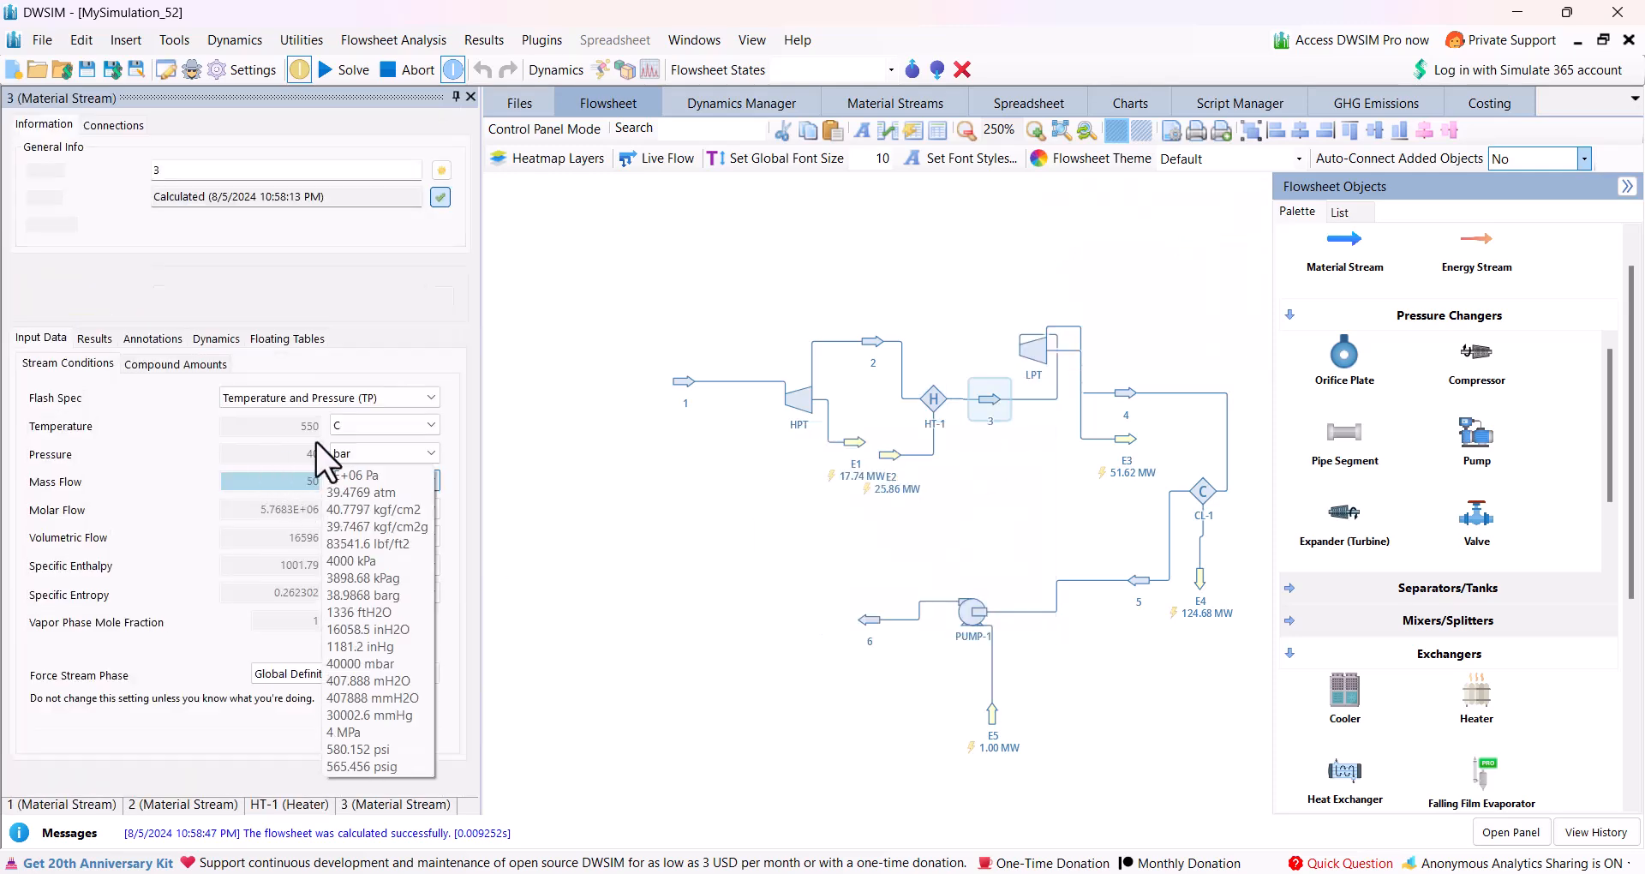
# Tidy the flowsheet by repositioning the LPT, energy stream E3 and stream 4 near the cooler's upper side, and E1 below the HPT.
pyautogui.click(1057, 351)
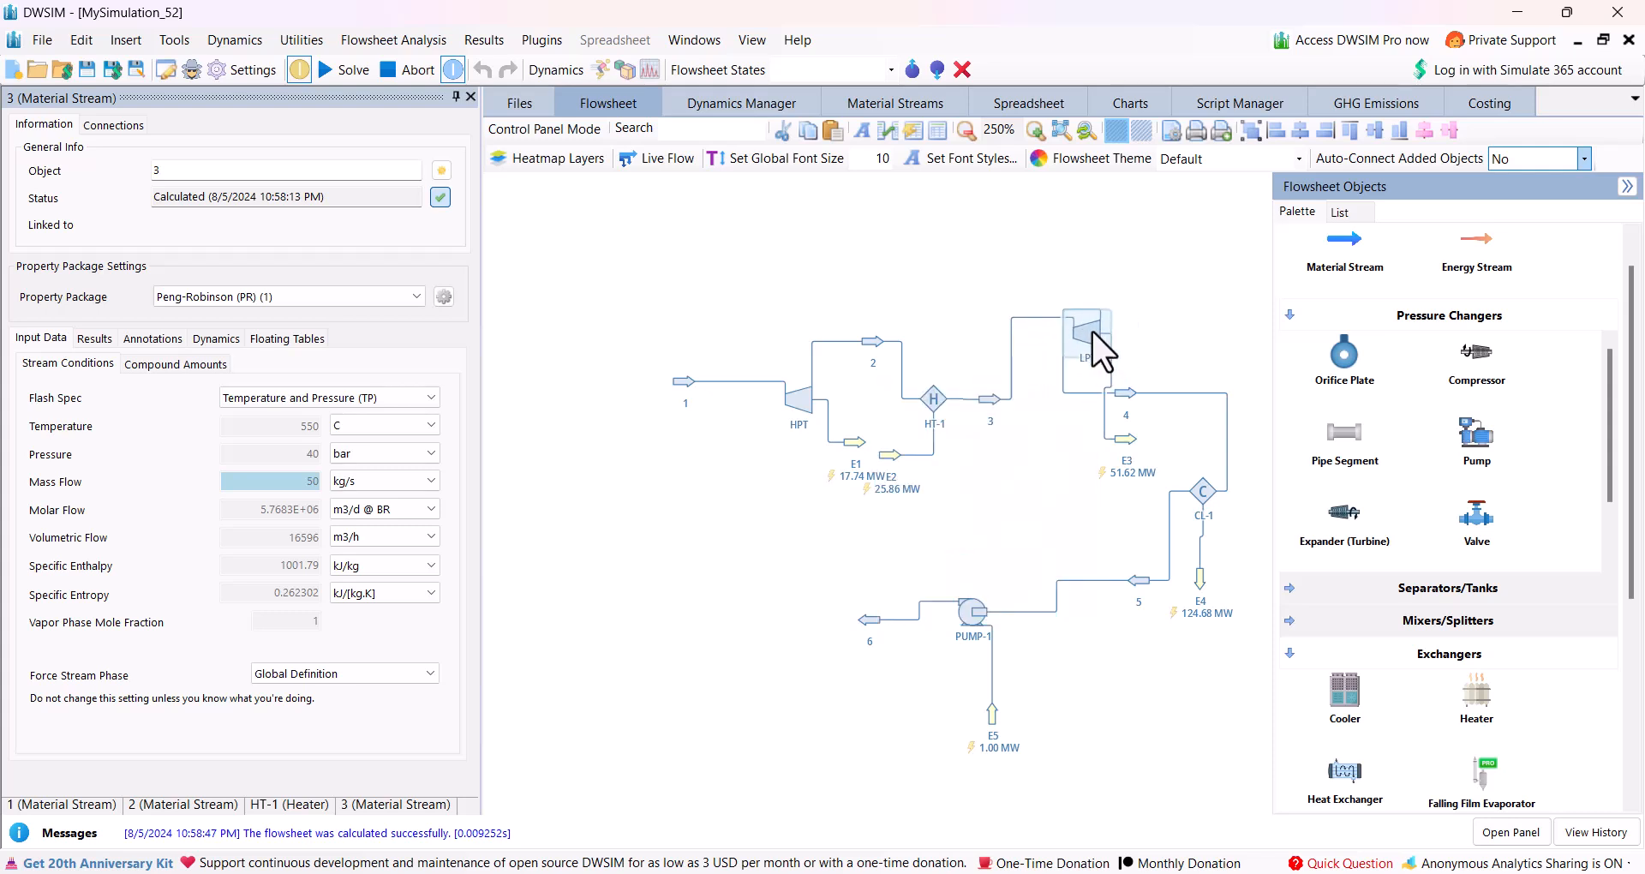
pyautogui.moveTo(1143, 459); pyautogui.dragTo(1179, 338)
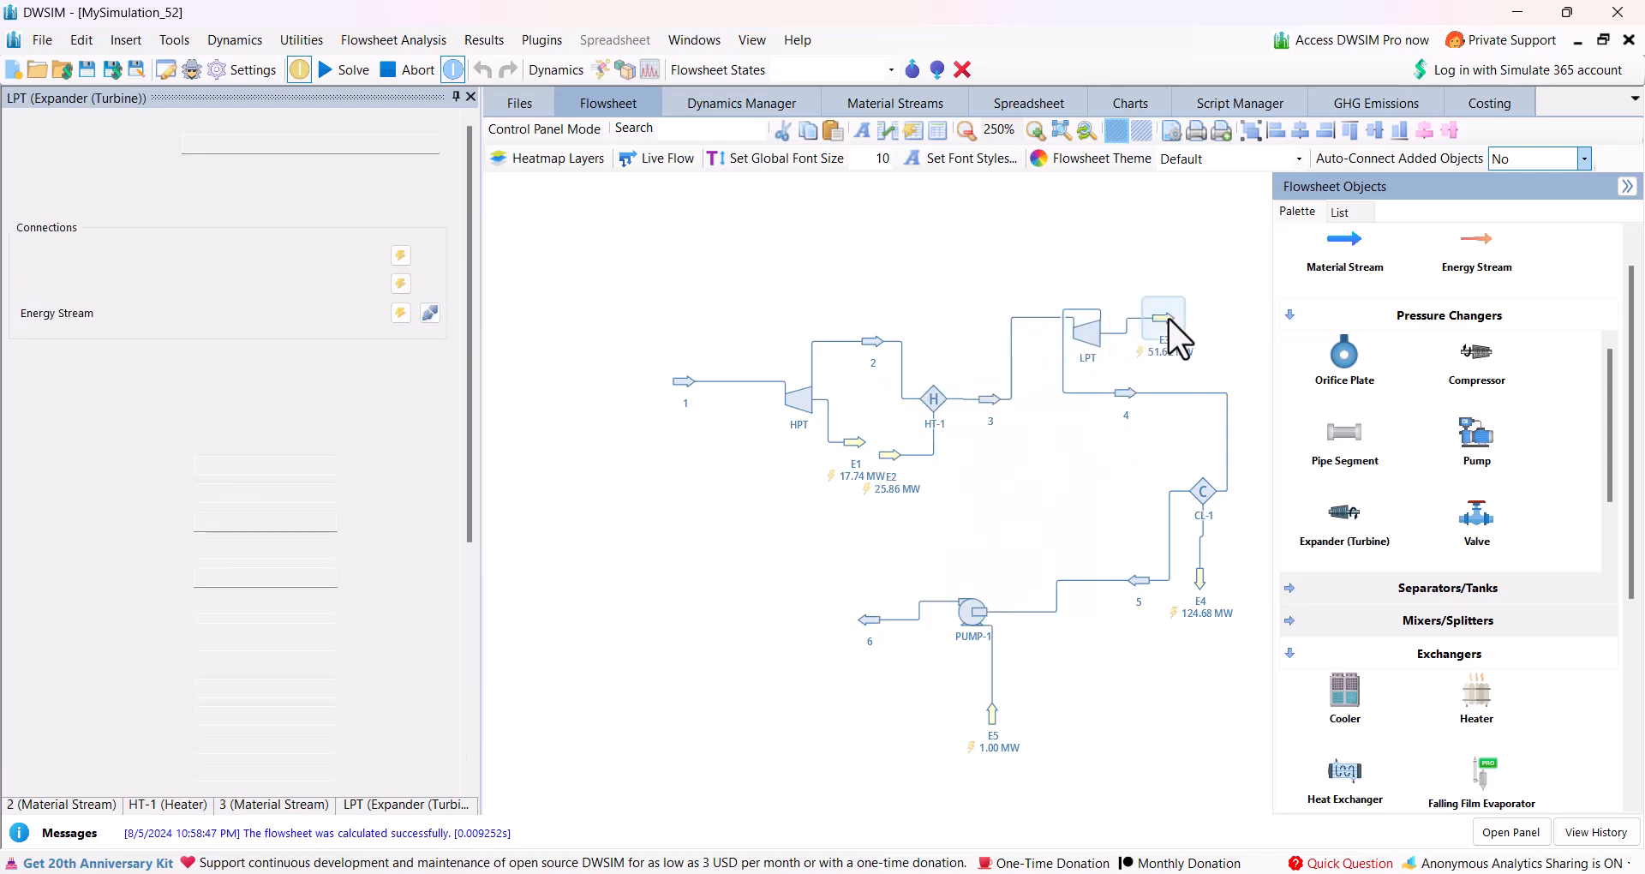
pyautogui.moveTo(1128, 397); pyautogui.dragTo(1237, 301)
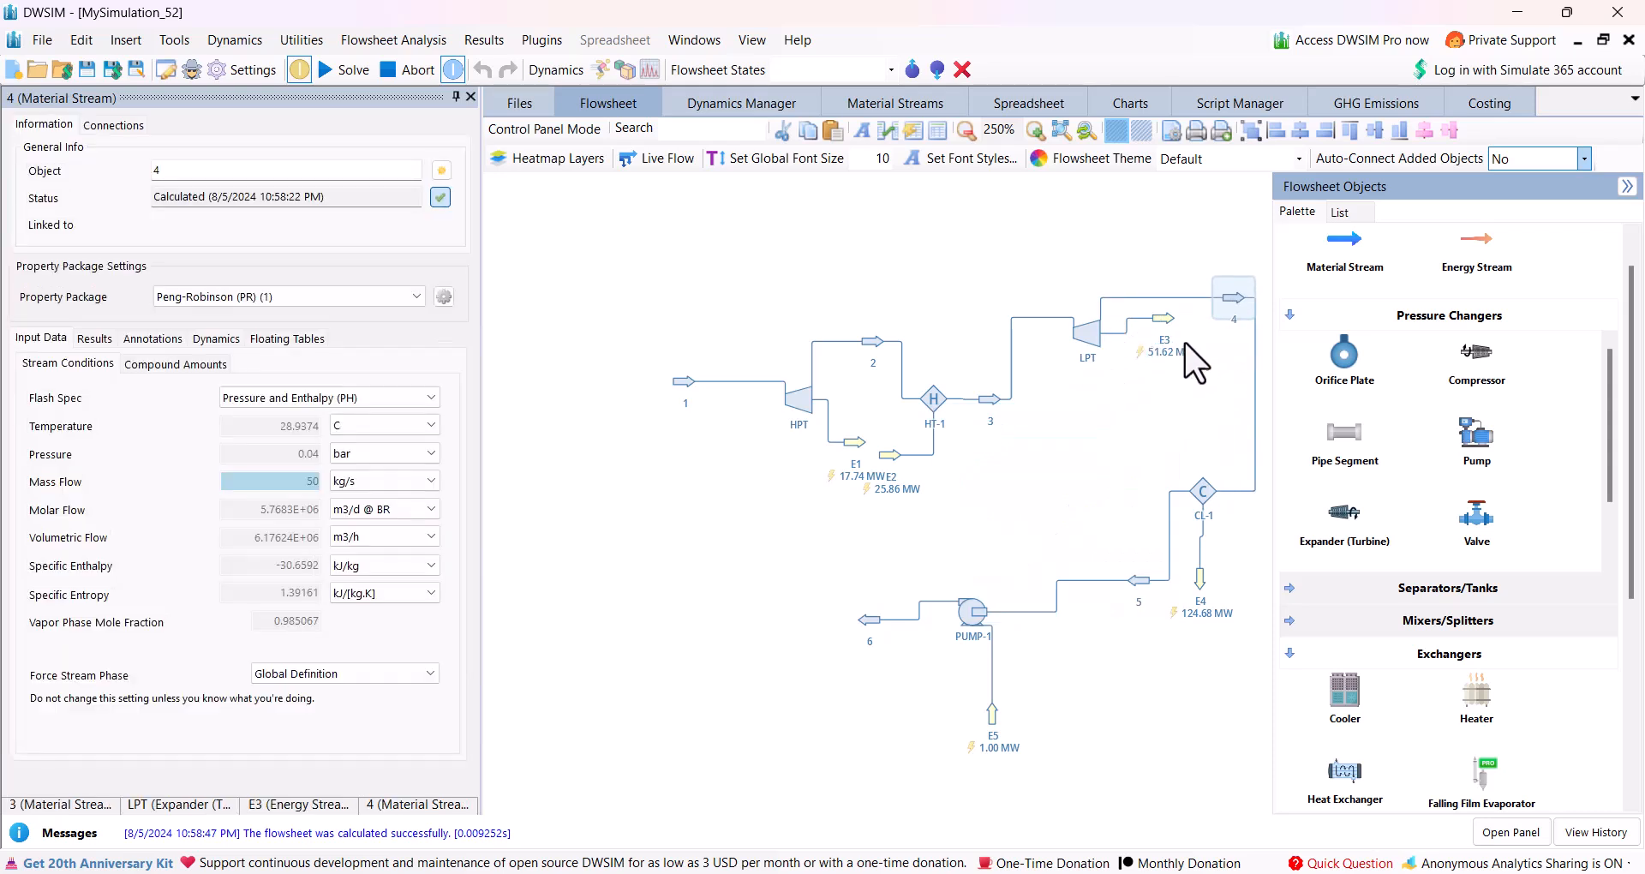
pyautogui.moveTo(873, 501); pyautogui.dragTo(779, 467)
pyautogui.moveTo(831, 446)
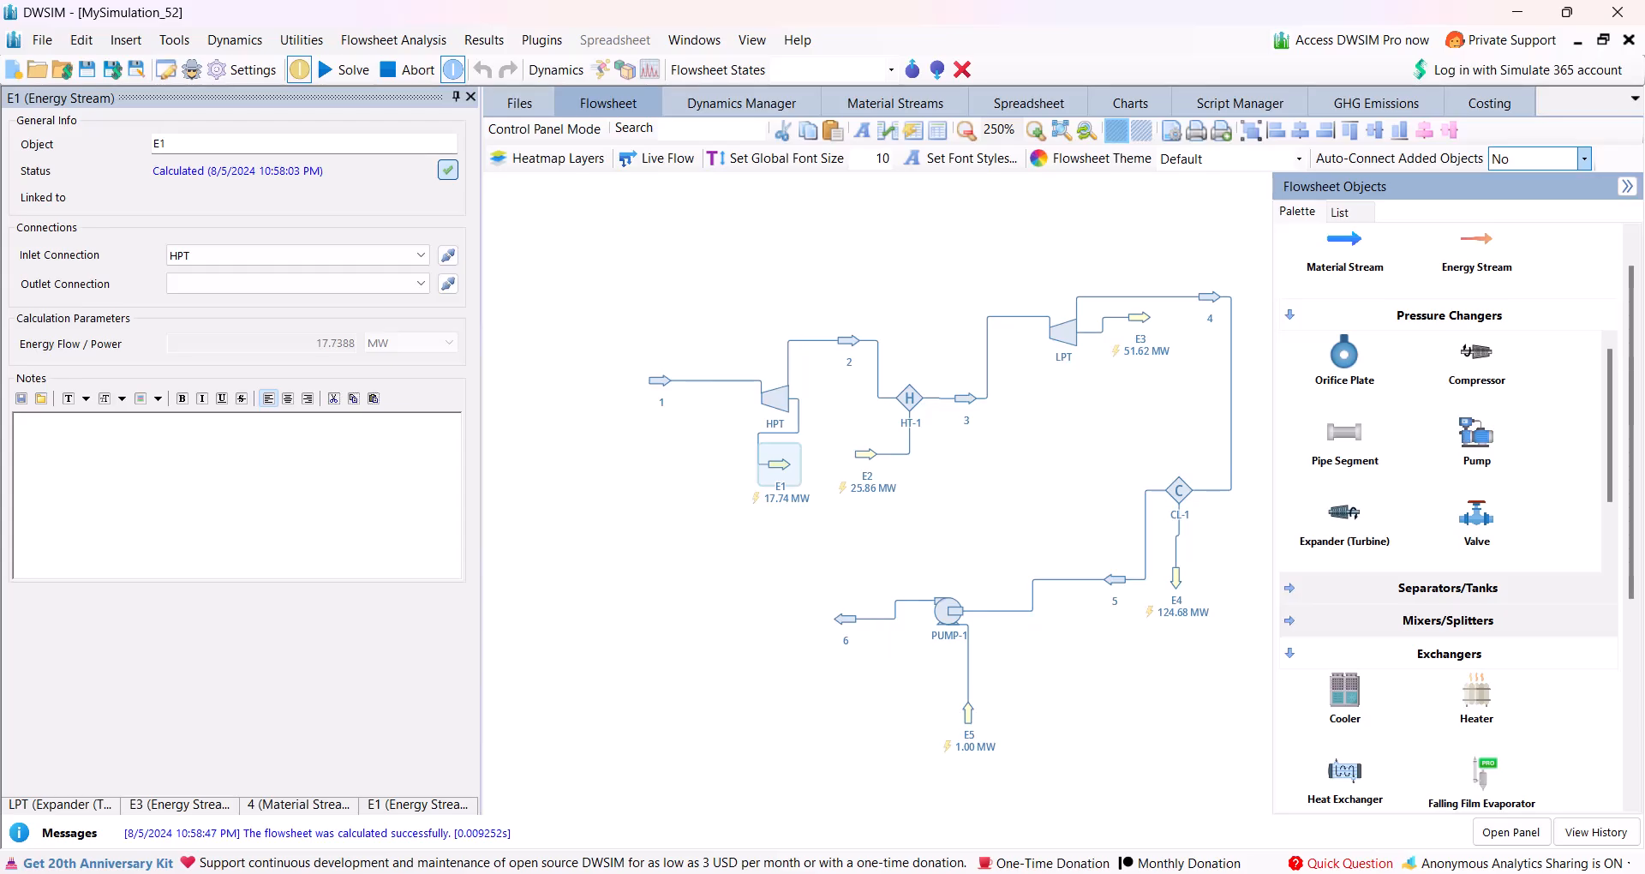
# Check the plant's nominal power in the exercise PDF and try a mass flow of 100 kg/s for stream 1.
pyautogui.hotkey('alt', 'Tab')
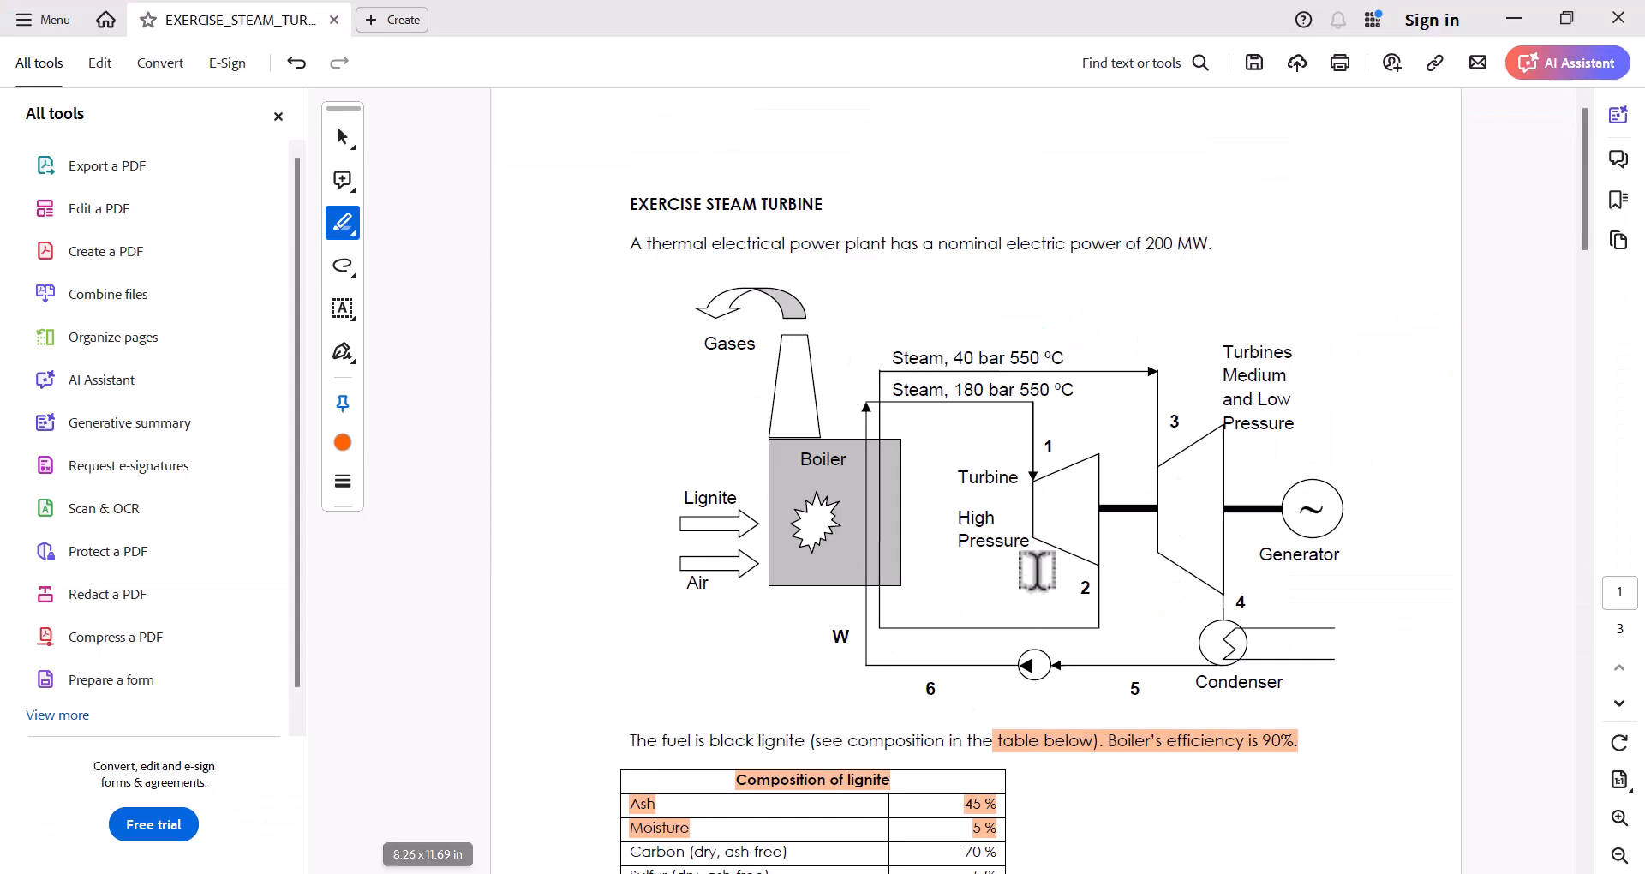
pyautogui.hotkey('alt', 'Tab')
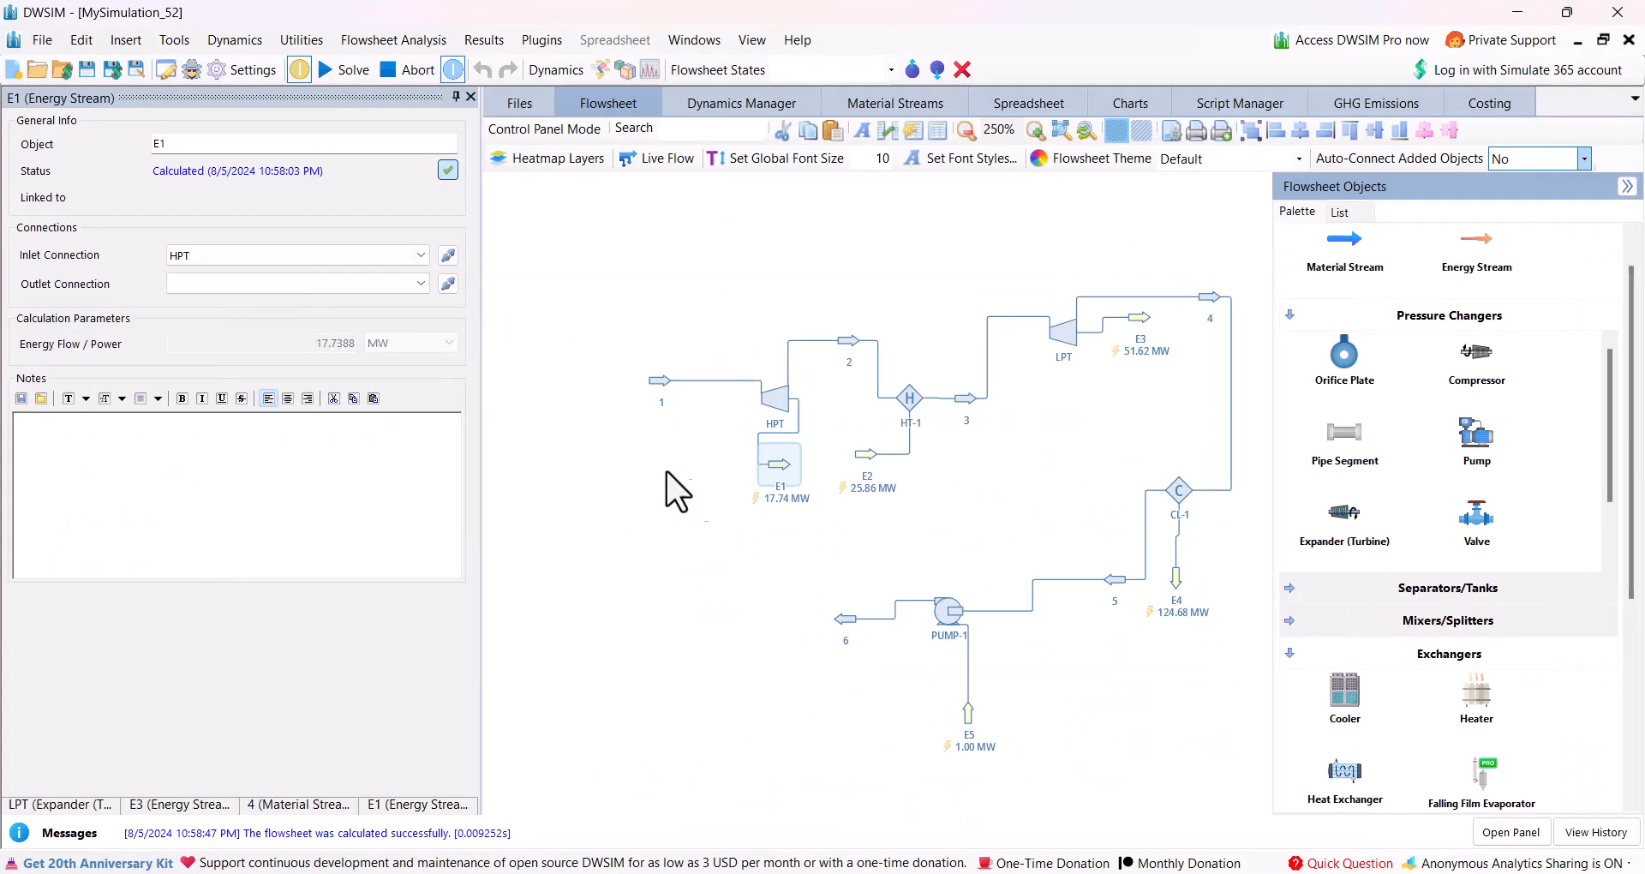
pyautogui.click(654, 379)
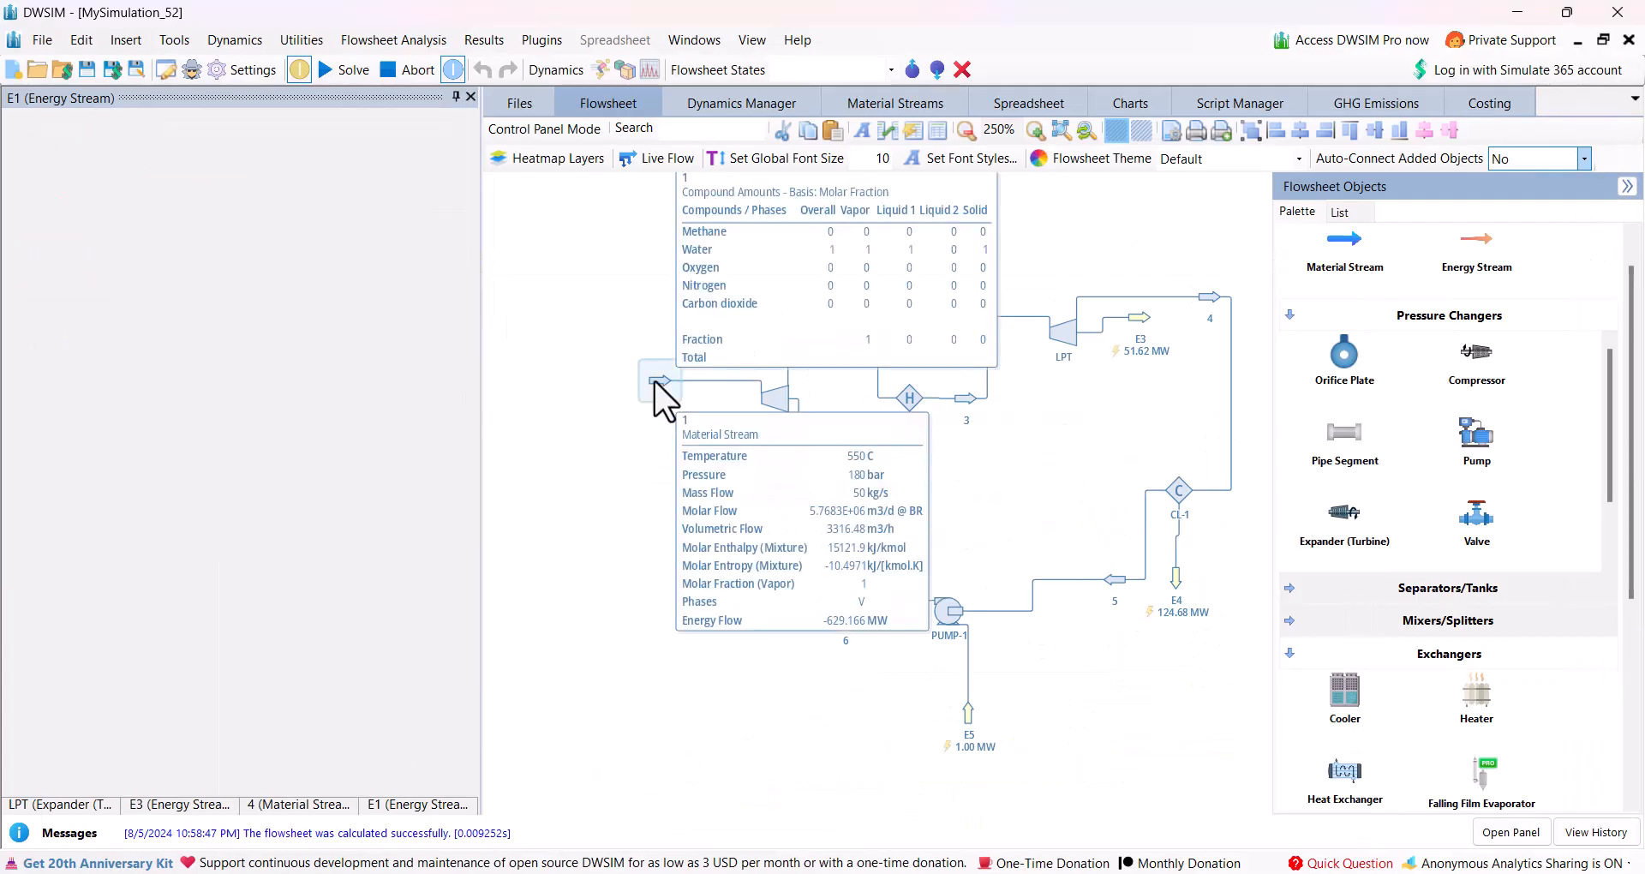
pyautogui.doubleClick(277, 484)
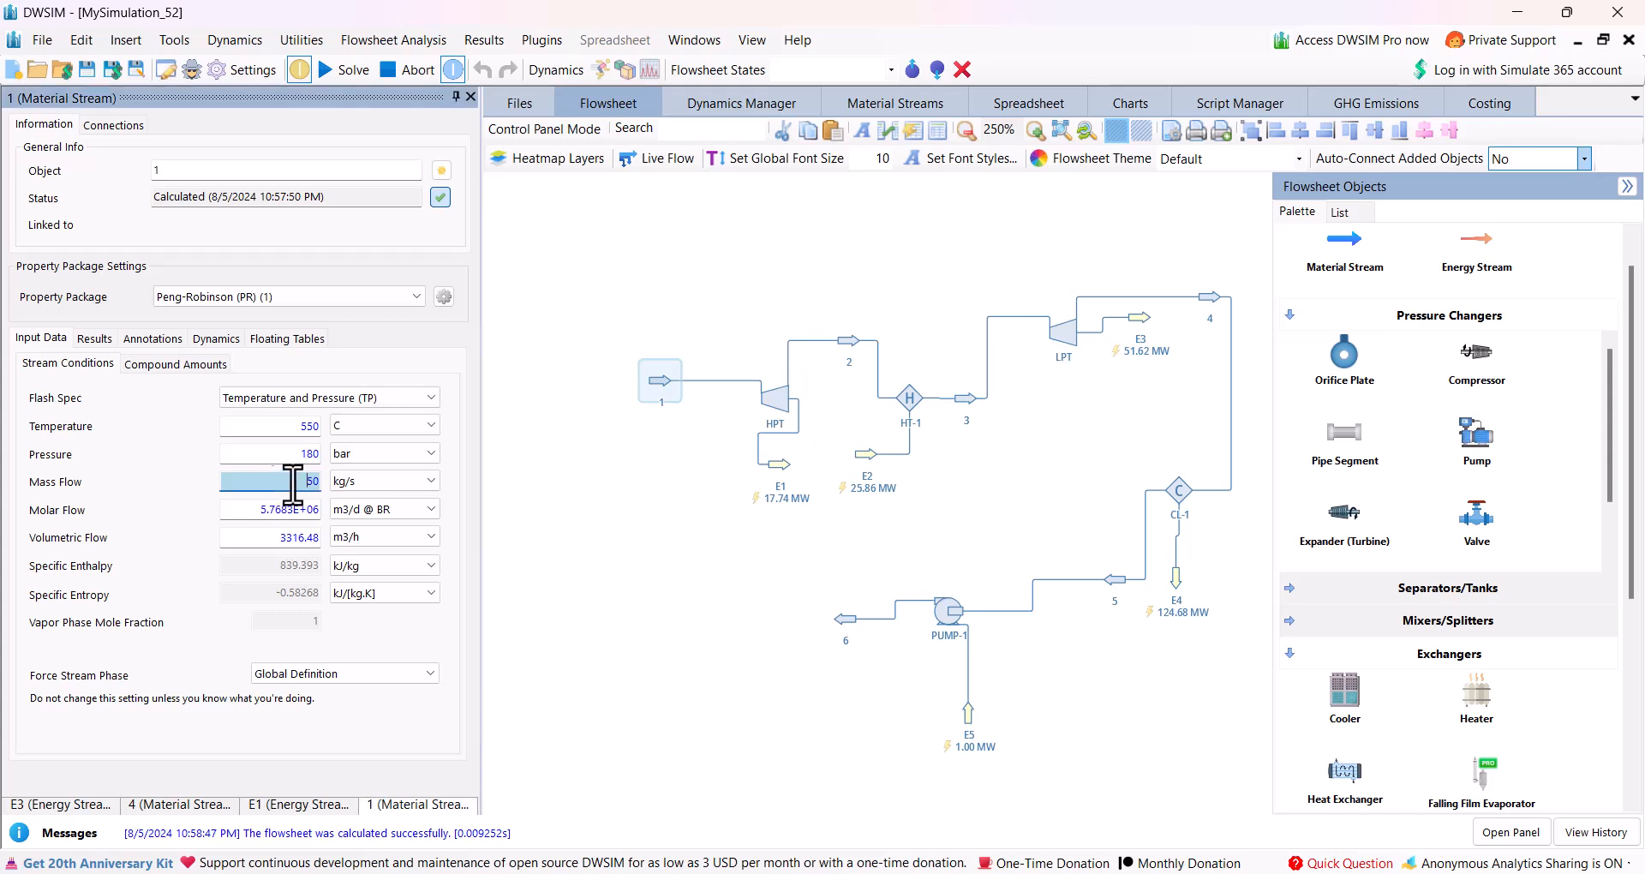
pyautogui.write('100')
pyautogui.press('Return')
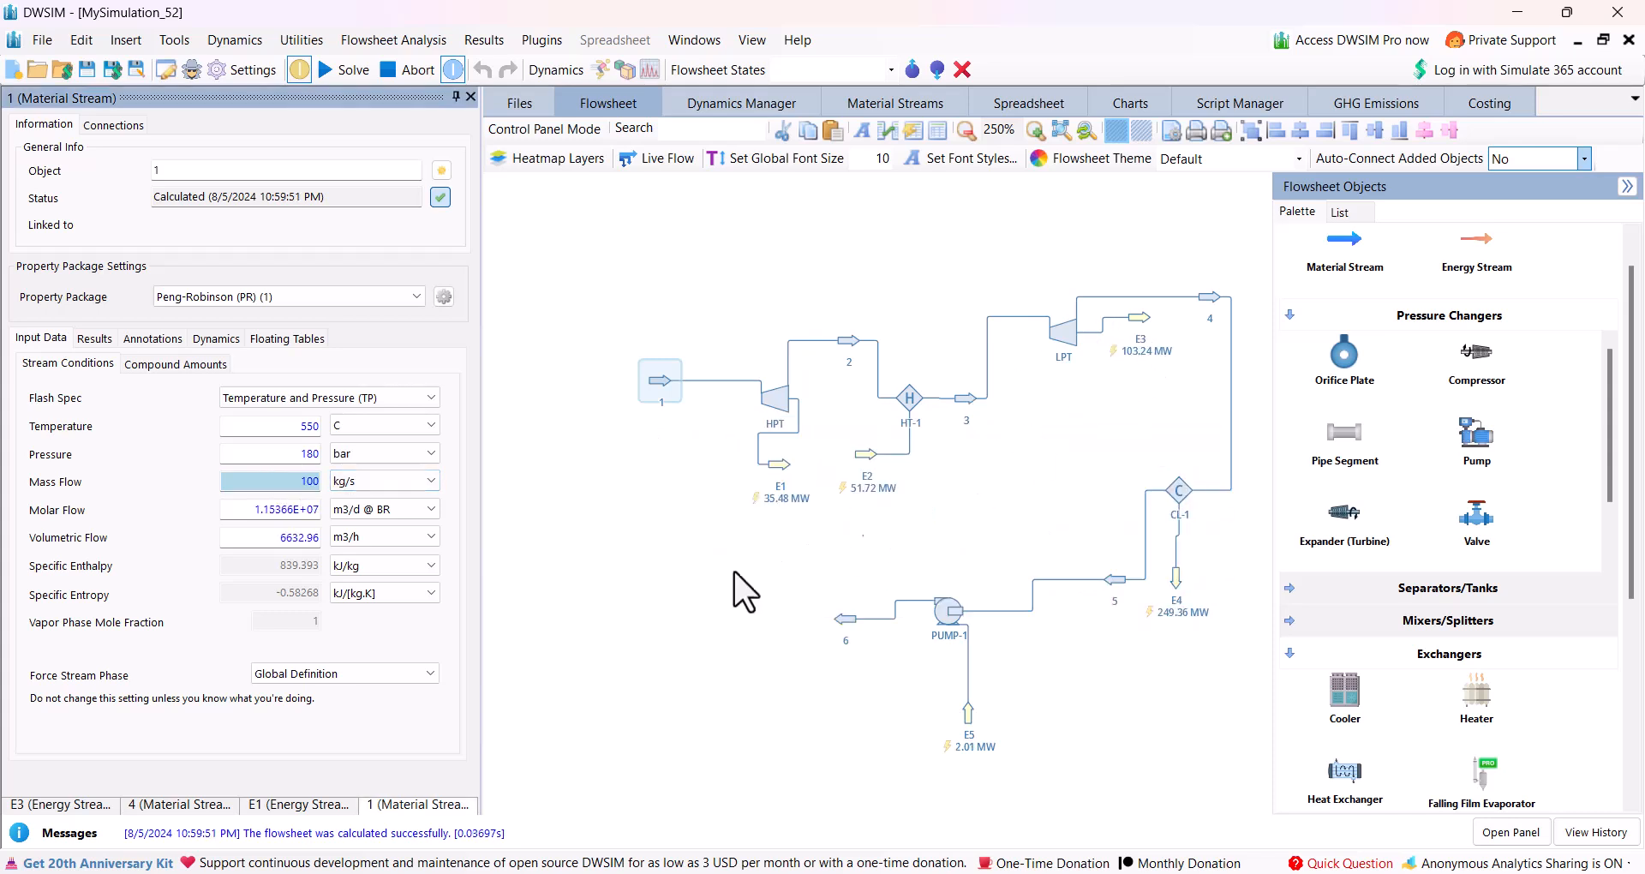
# Set stream 1's mass flow to 150 kg/s.
pyautogui.doubleClick(288, 481)
pyautogui.write('150')
pyautogui.press('Return')
pyautogui.moveTo(1060, 335)
# Place a Controller Block from the Logical Blocks in the empty area above the HPT and heater.
pyautogui.scroll(-1, 1444, 539)
pyautogui.click(1288, 315)
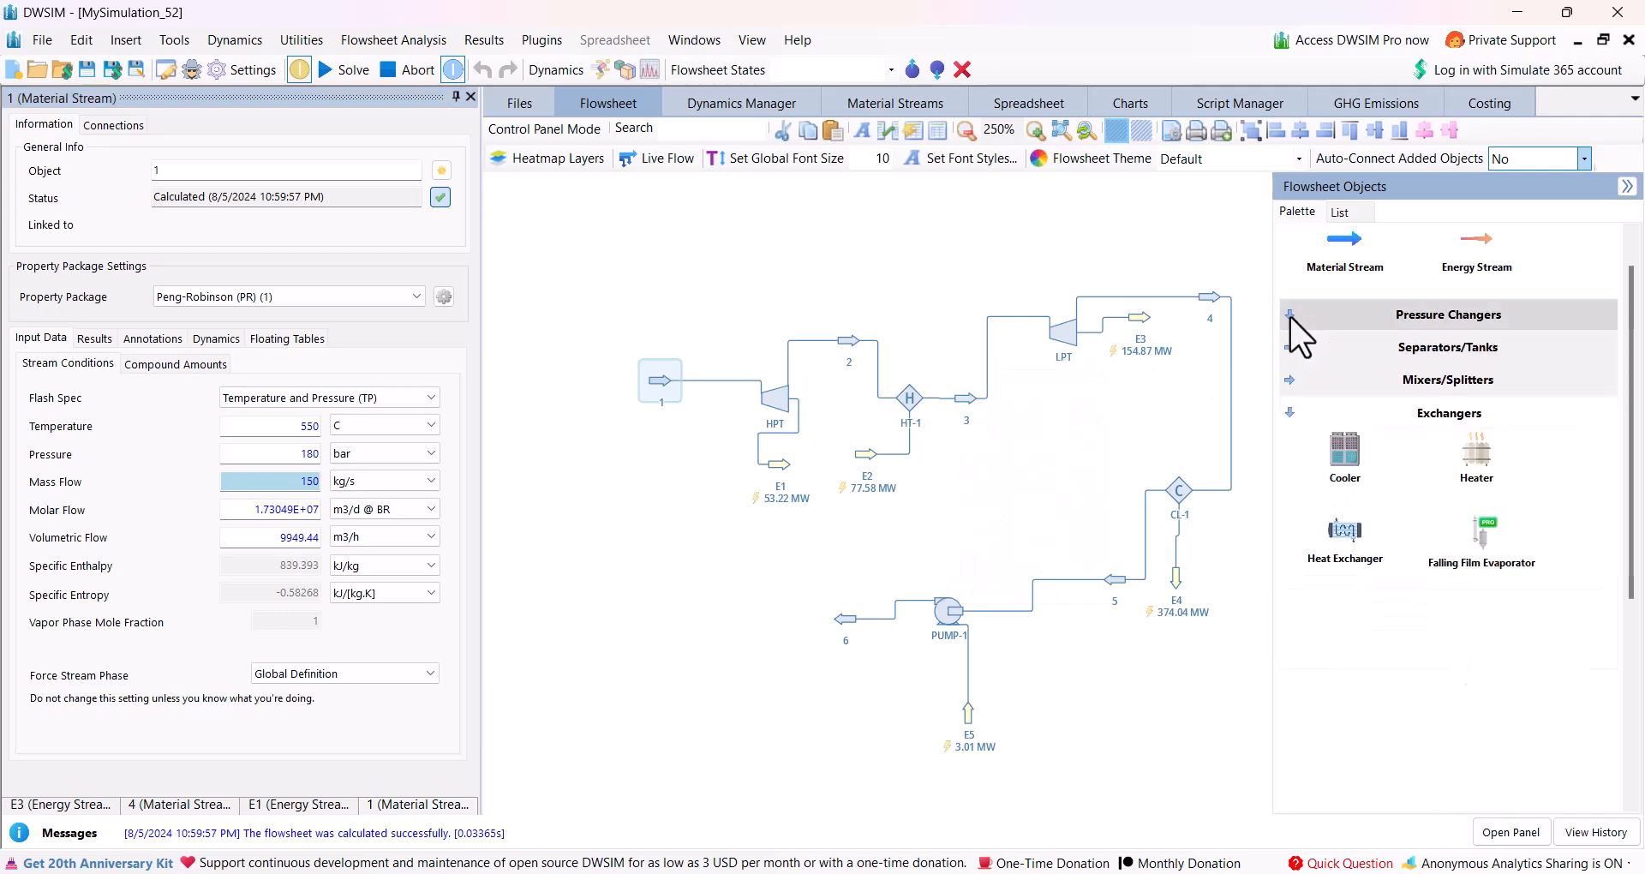
pyautogui.click(1290, 412)
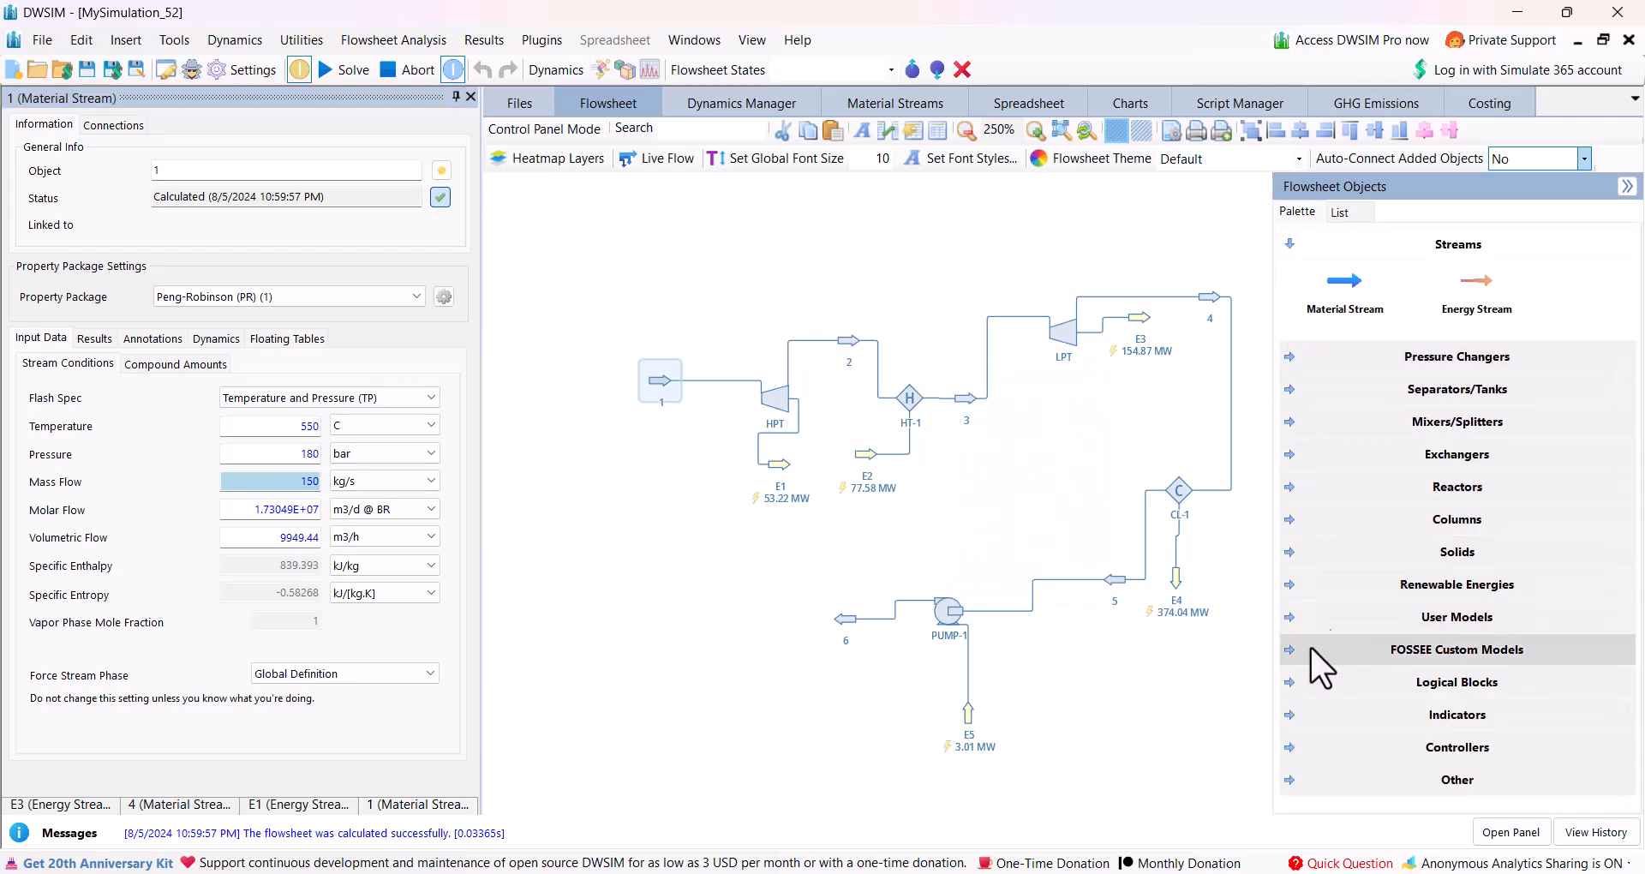
pyautogui.click(1288, 742)
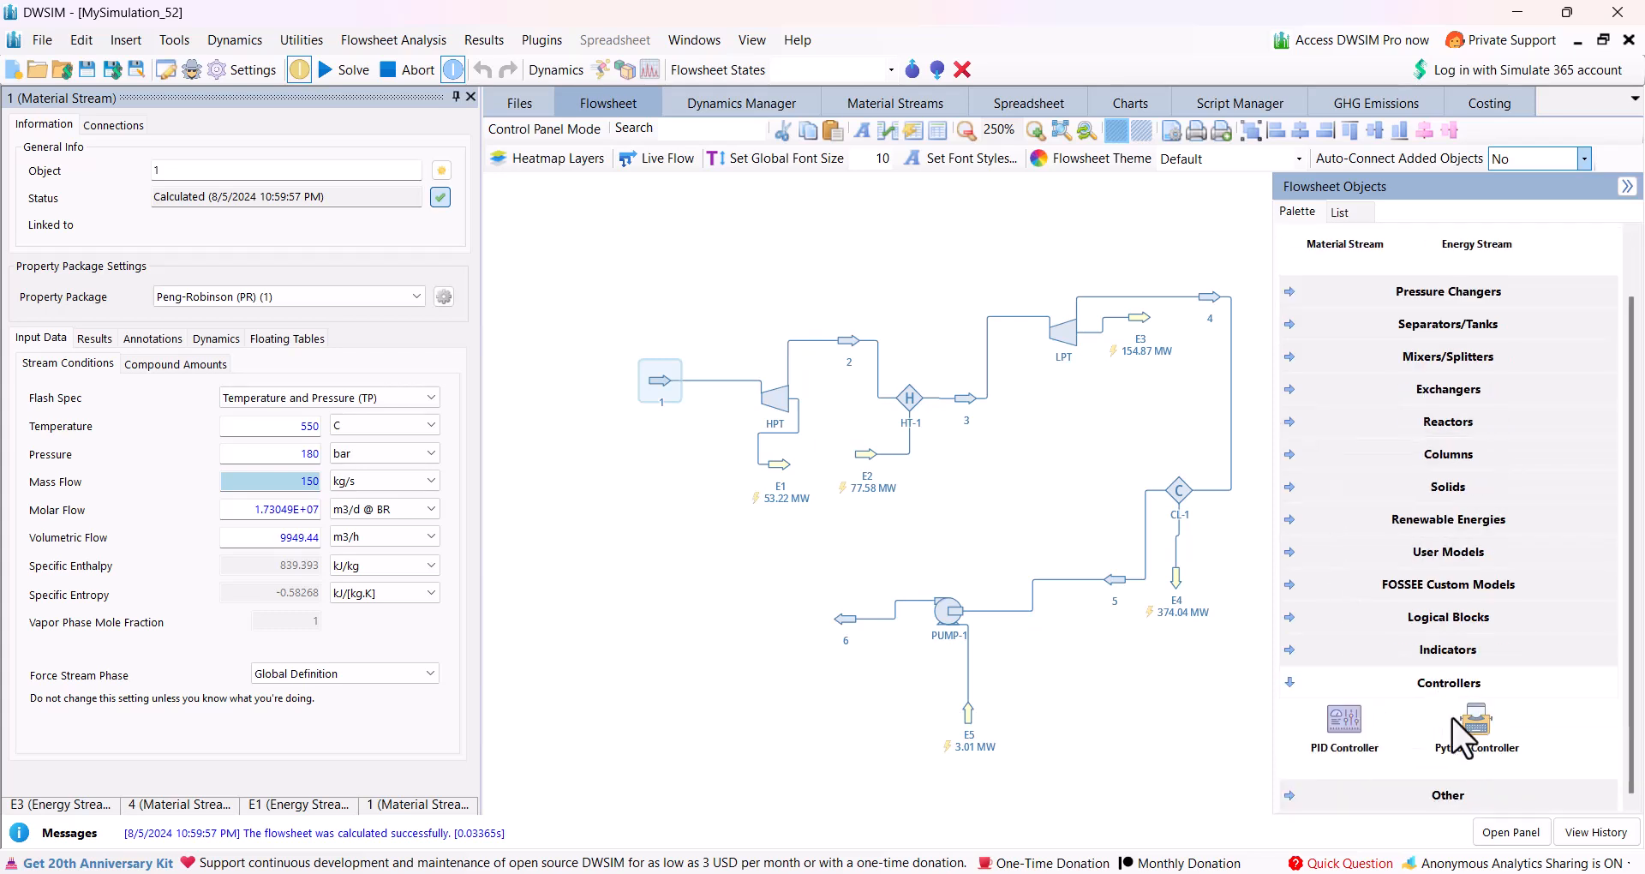
pyautogui.click(1290, 623)
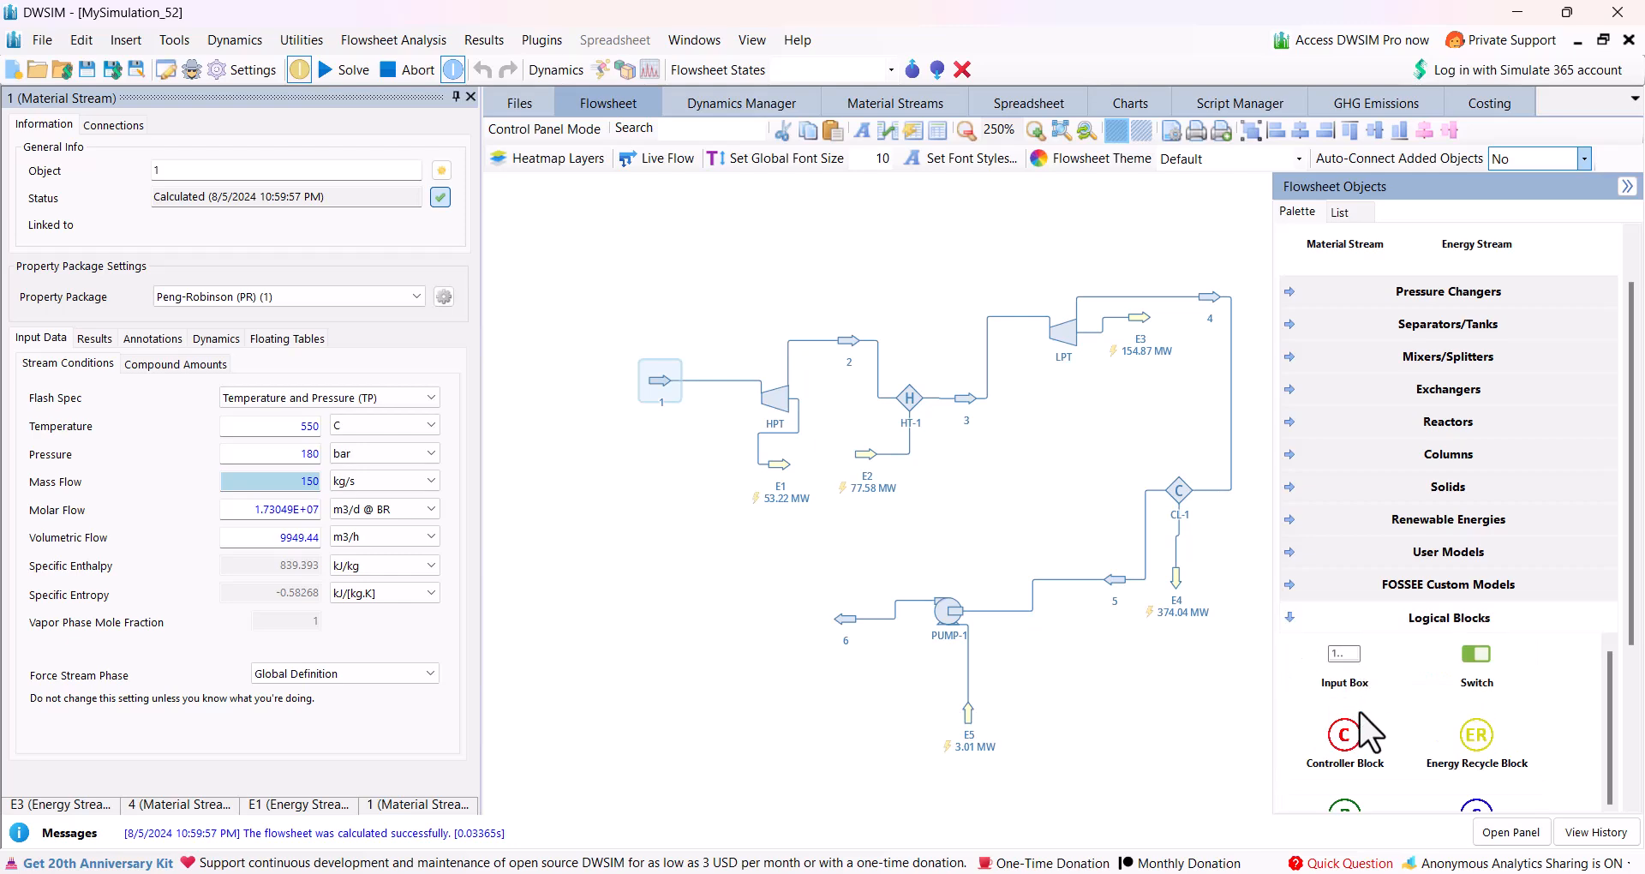
pyautogui.moveTo(1344, 745); pyautogui.dragTo(820, 241)
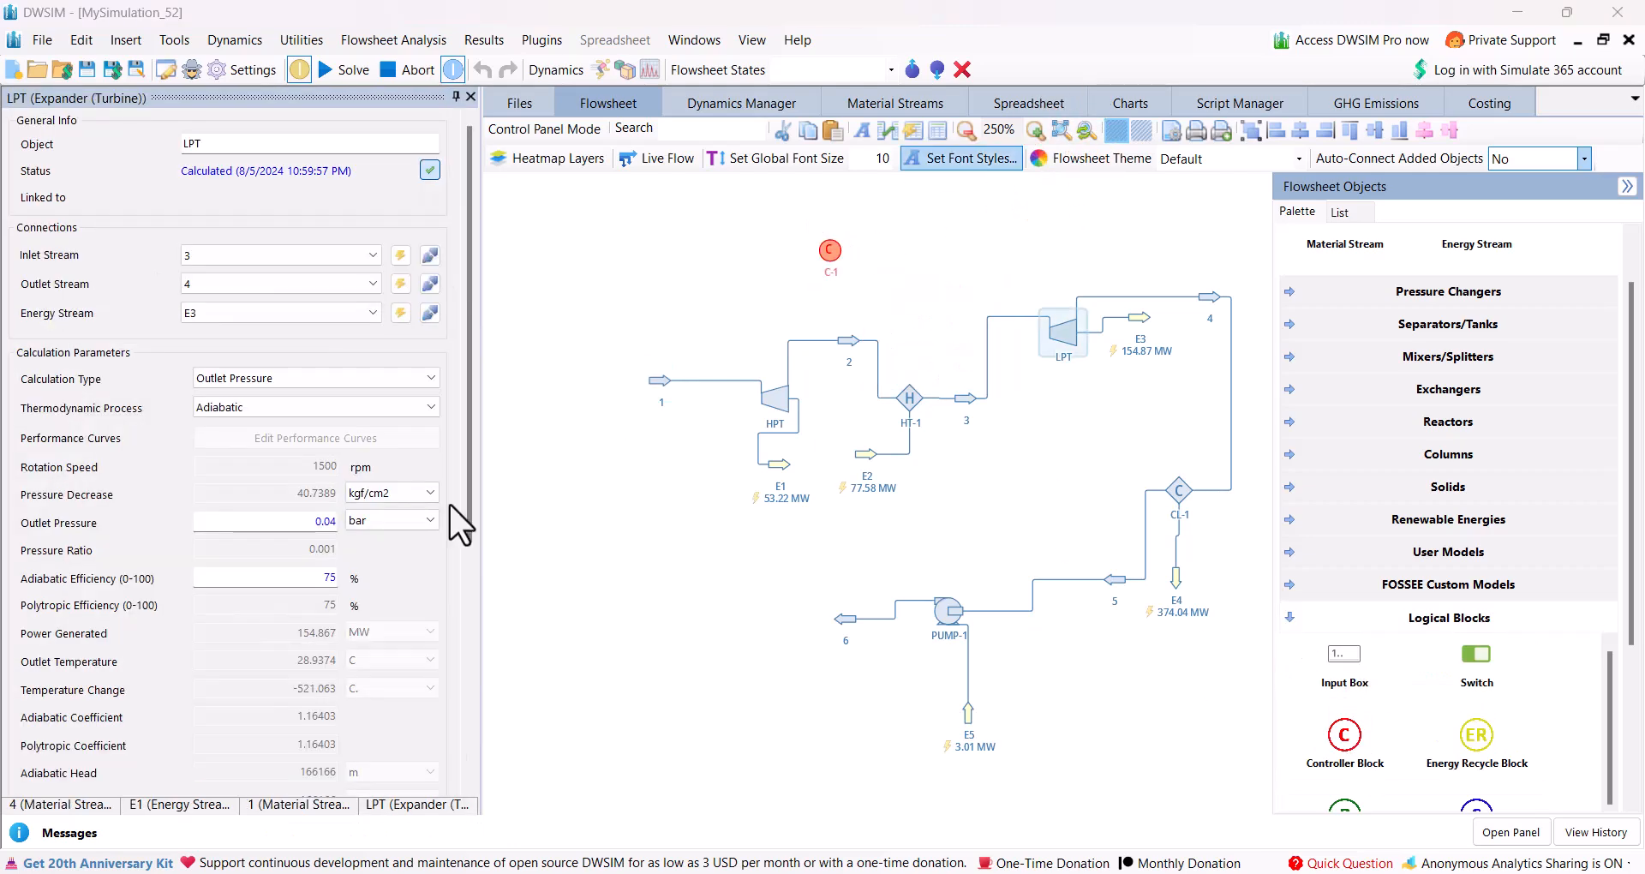
# Set the LPT's adiabatic efficiency to 87 %.
pyautogui.doubleClick(338, 579)
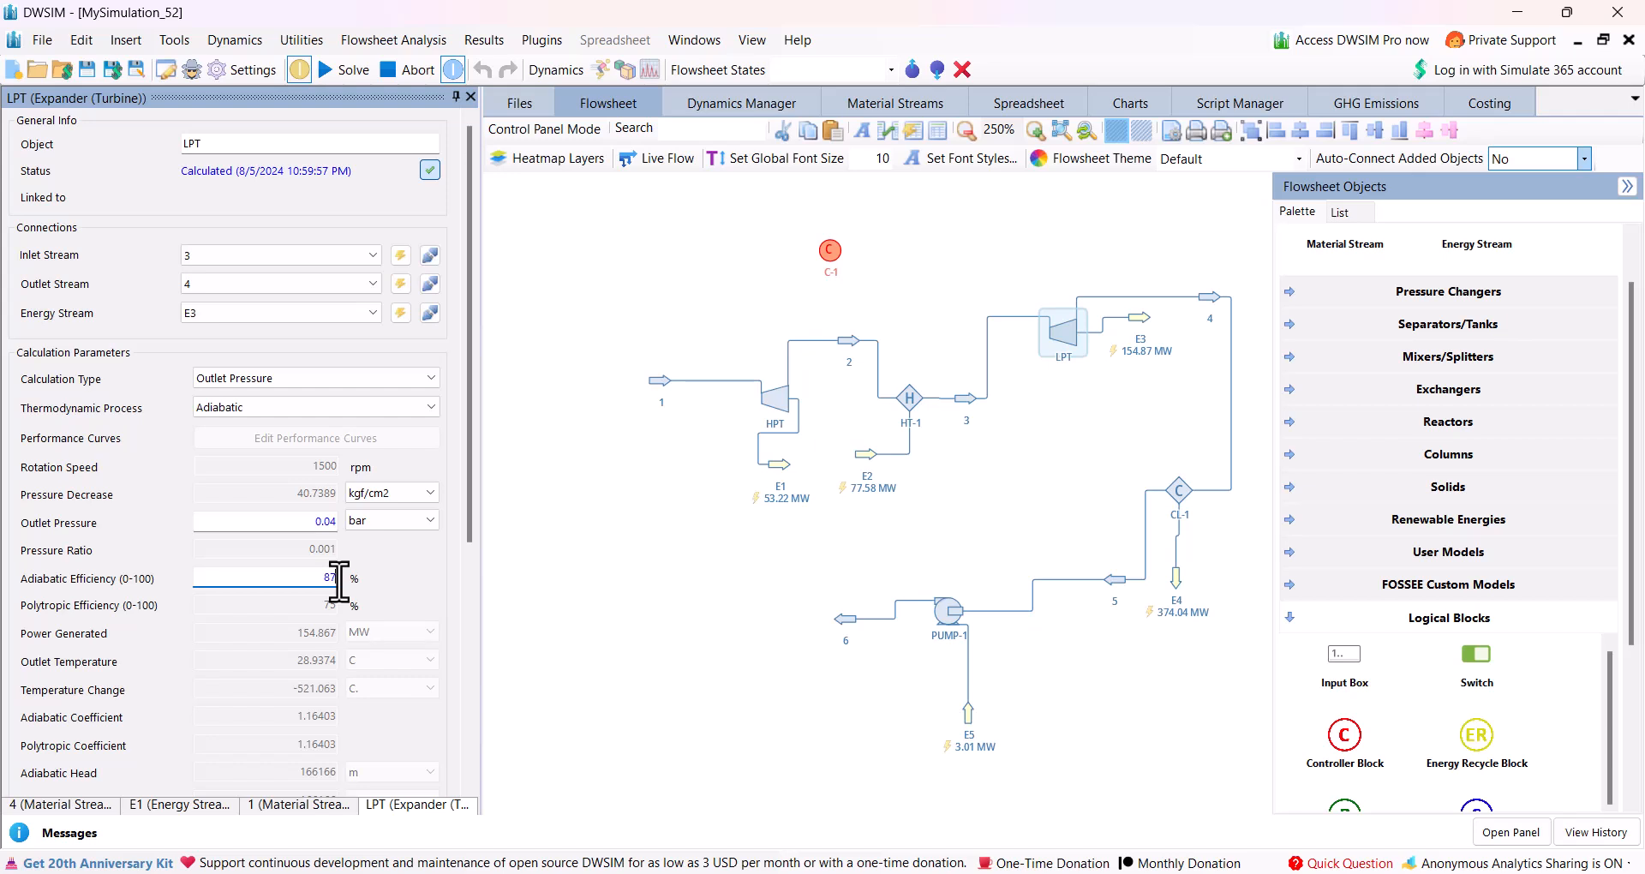
pyautogui.press('Return')
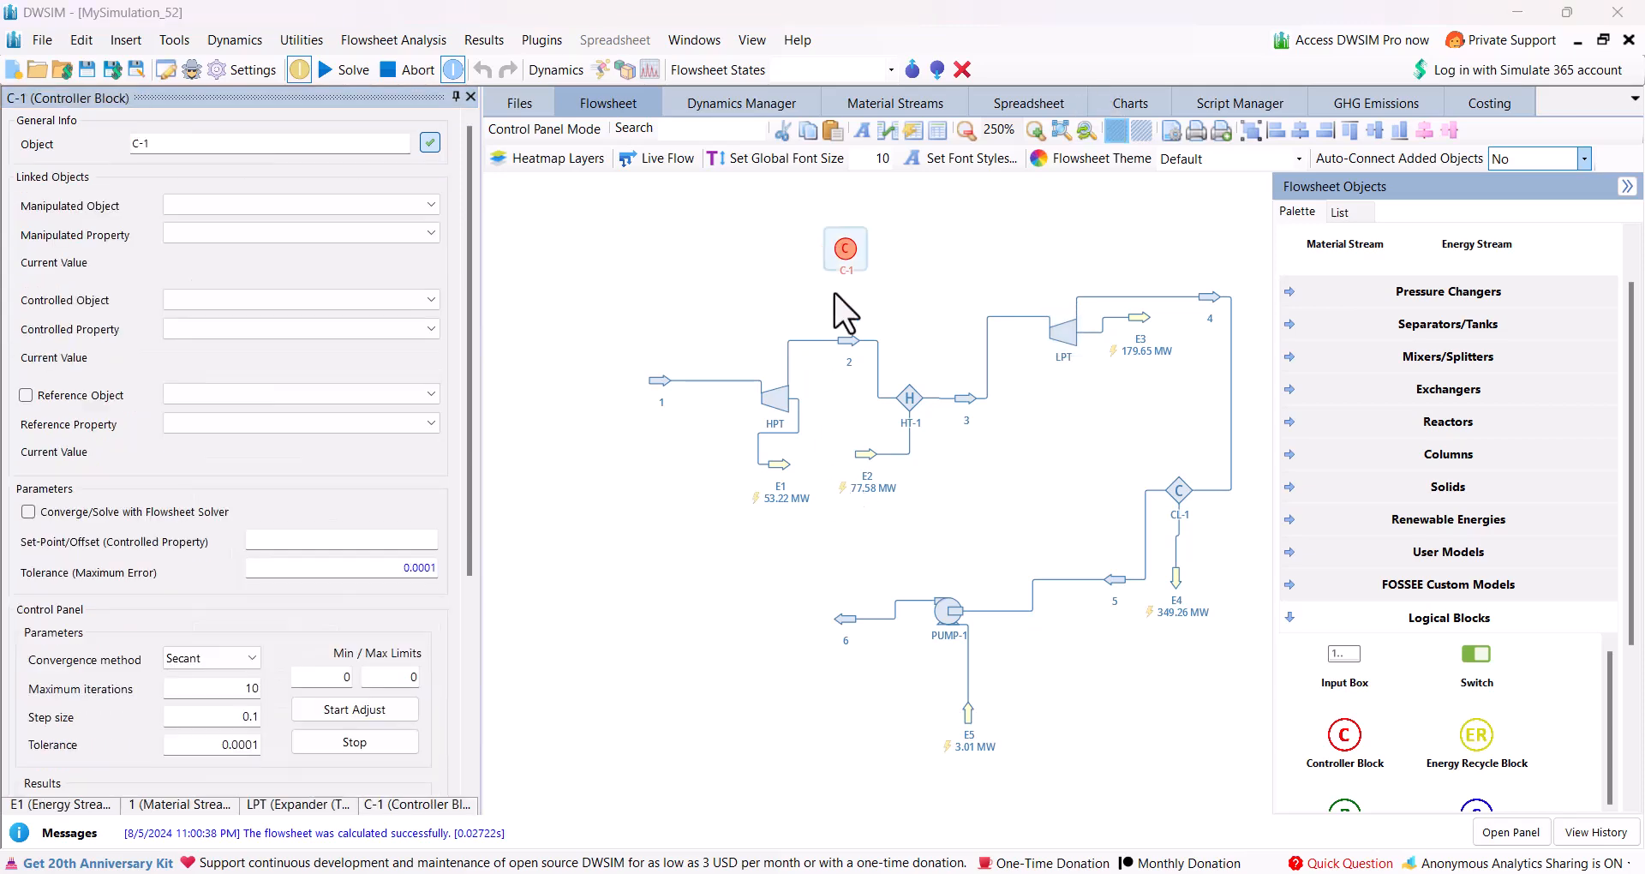
# Examine controller block C-1 and browse the Mixers/Splitters objects for a way to combine the turbines' energy streams.
pyautogui.moveTo(841, 246)
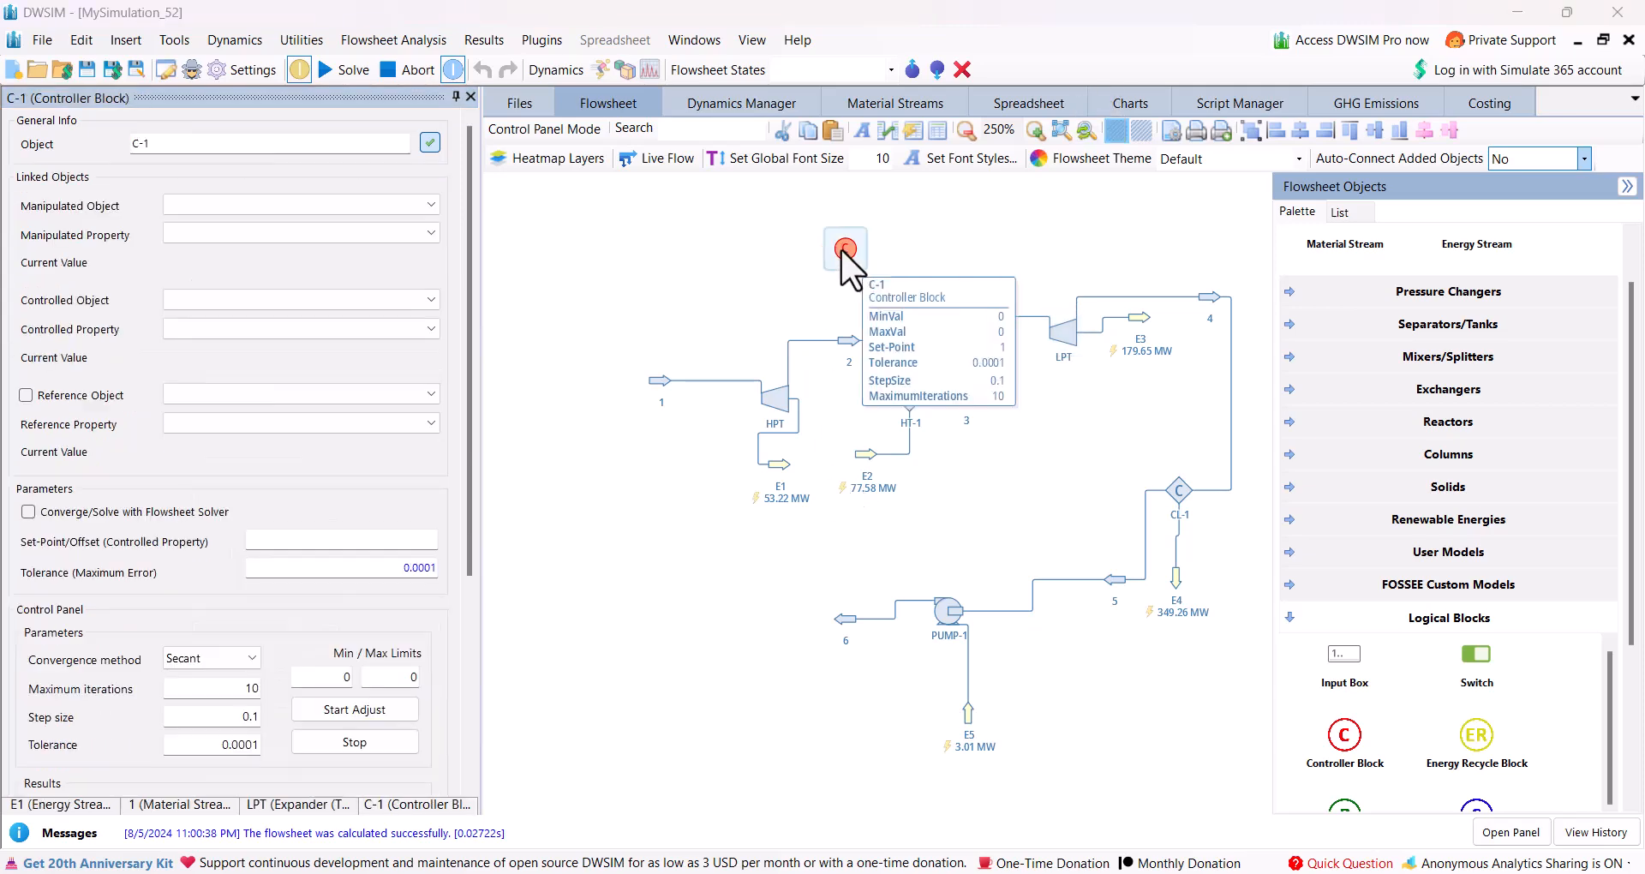
pyautogui.moveTo(655, 405)
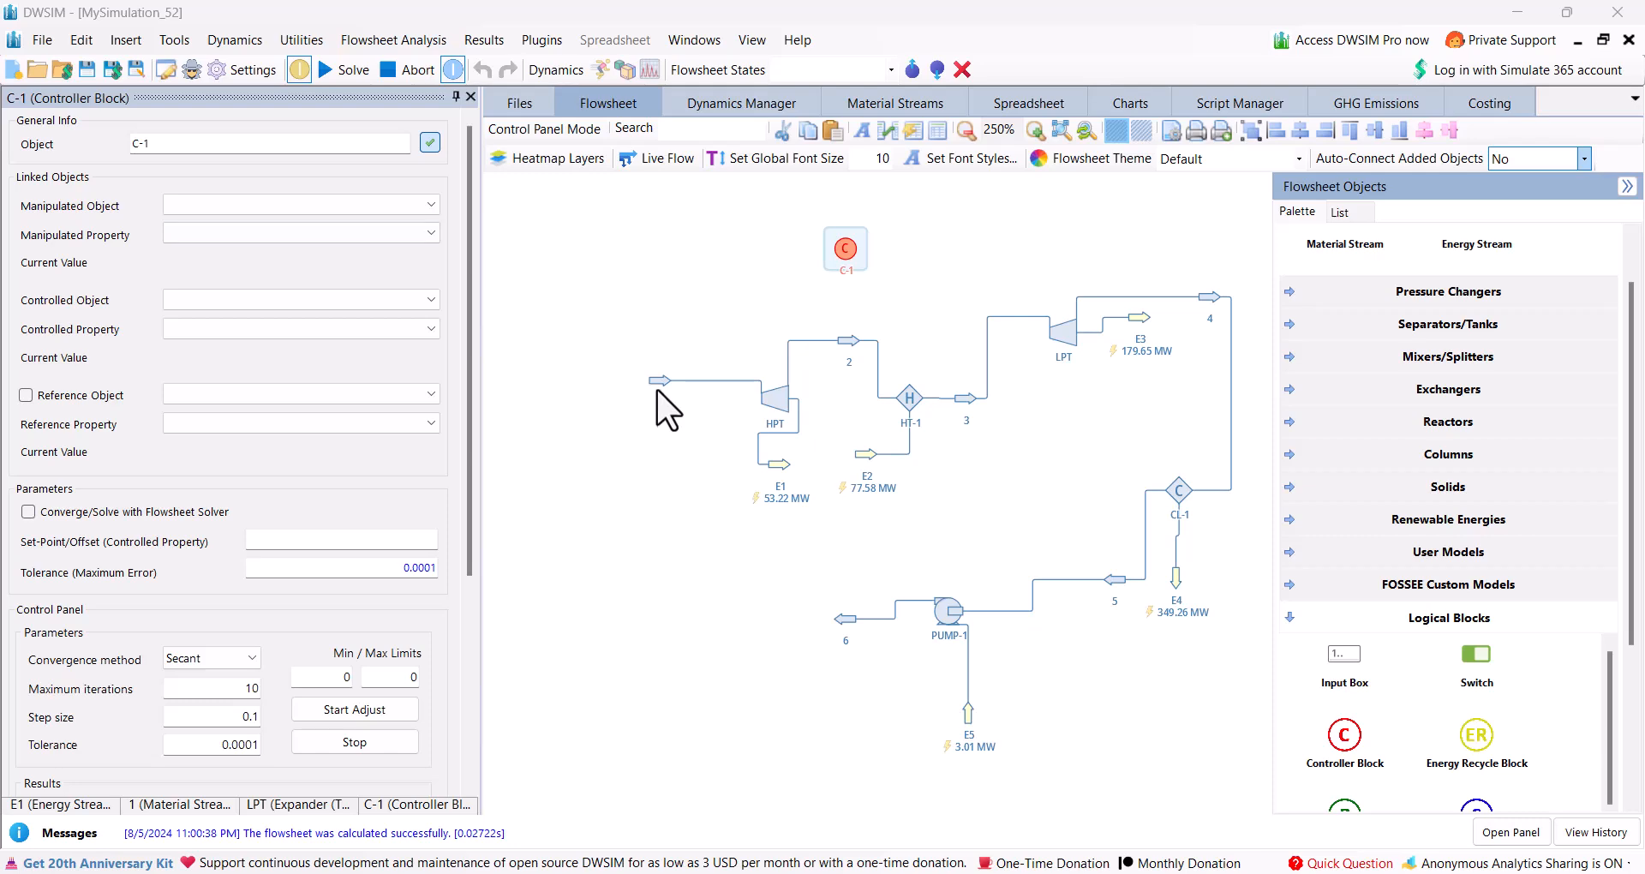
pyautogui.moveTo(787, 495)
pyautogui.click(1289, 623)
pyautogui.scroll(1, 1341, 281)
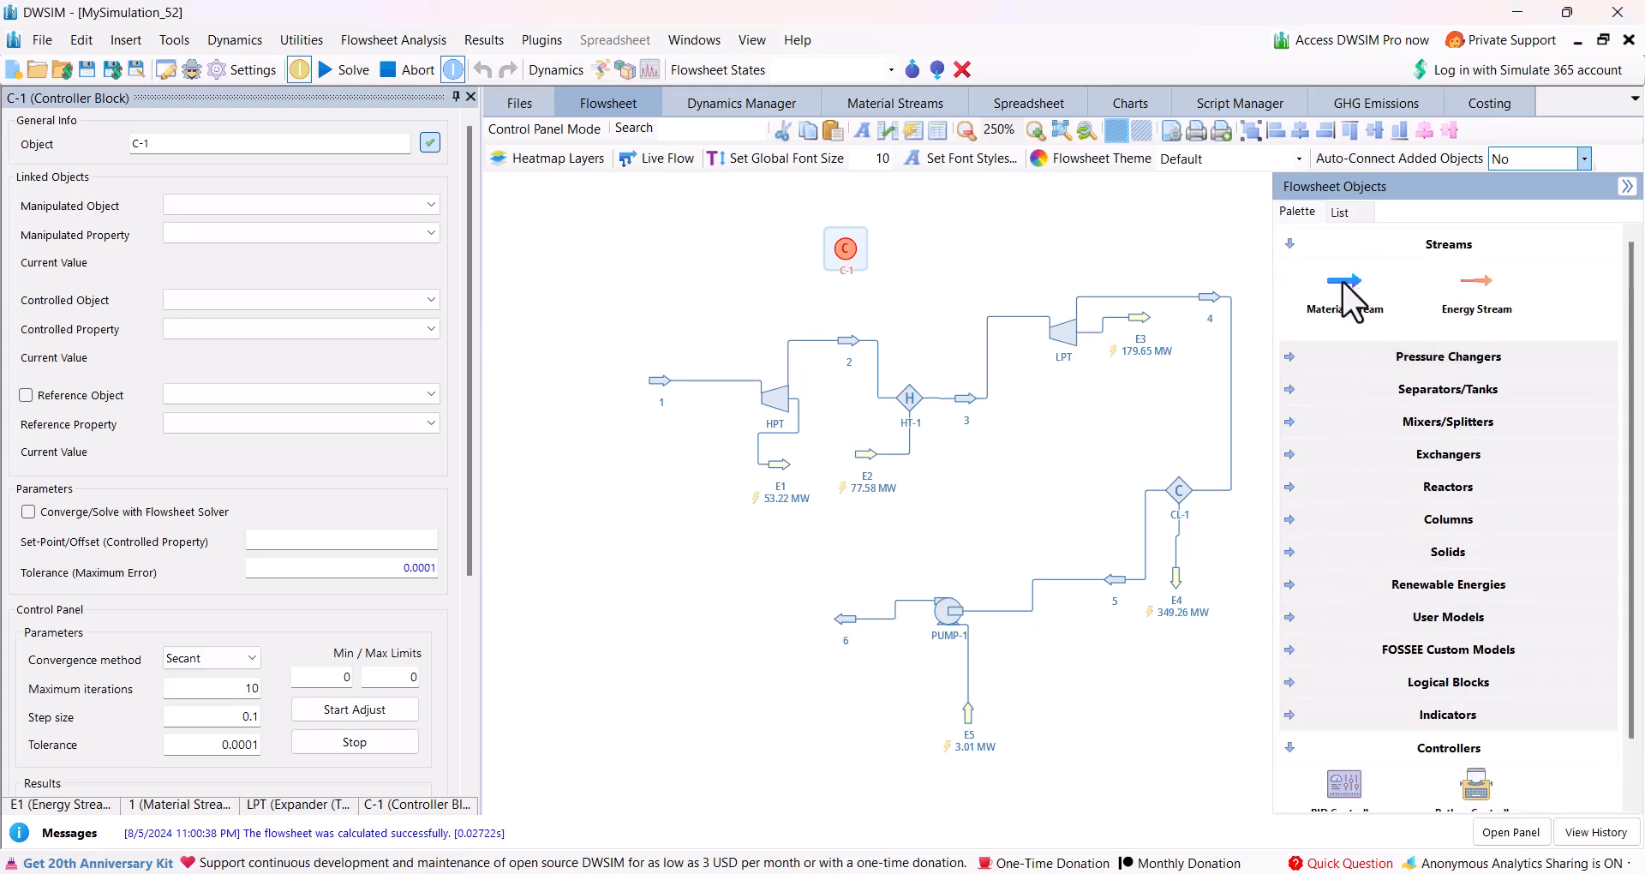
pyautogui.click(1285, 421)
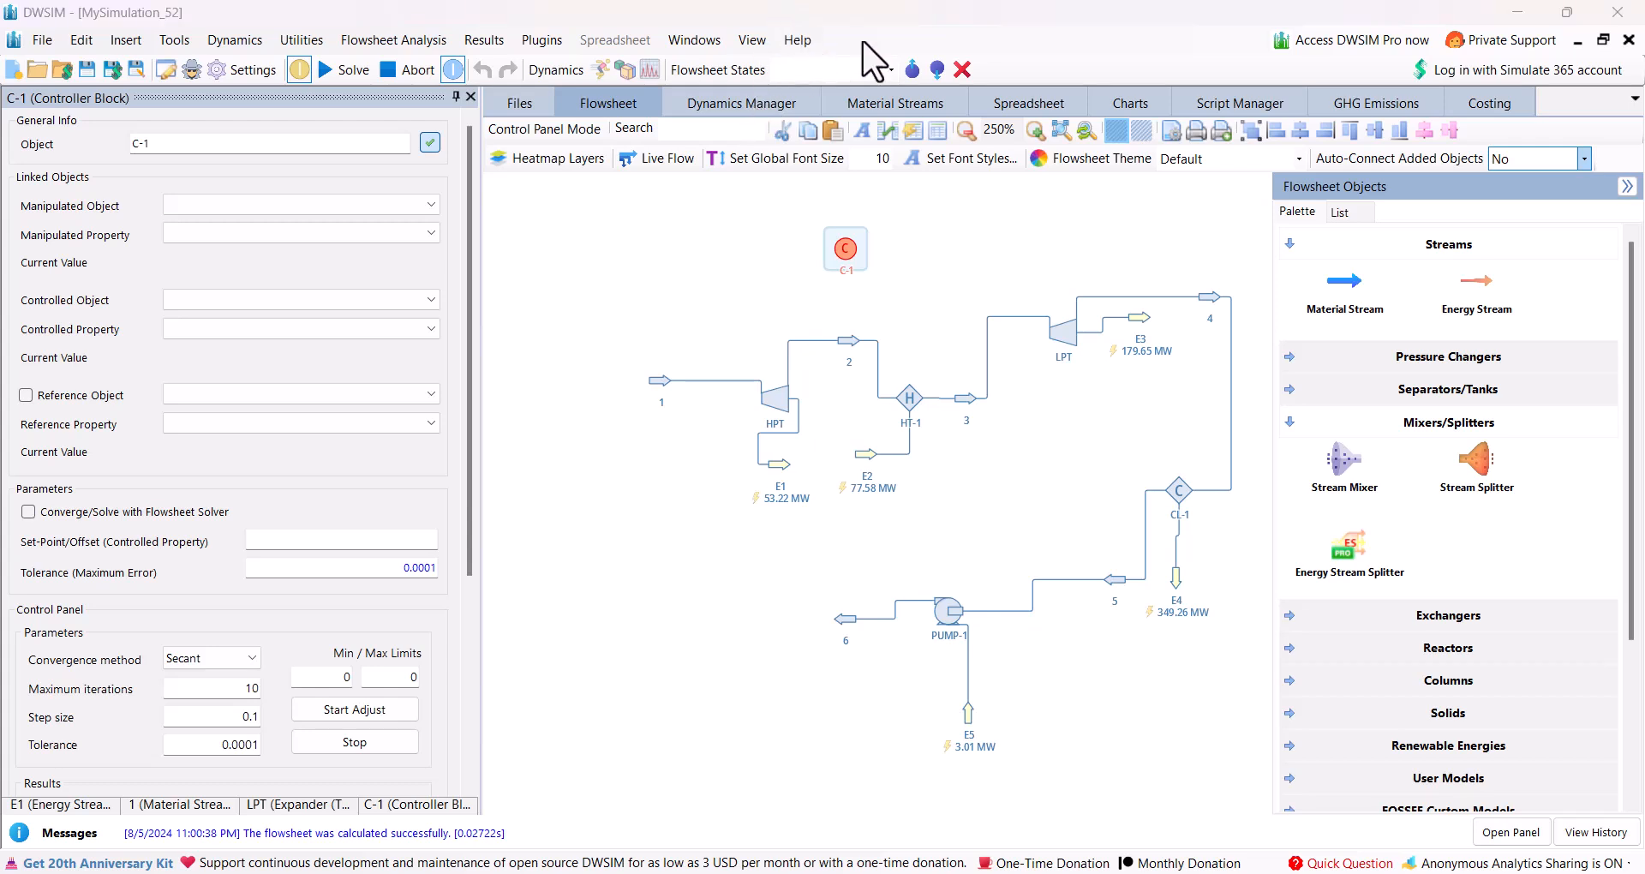
# Create a new script and place an energy stream in the empty area above the LPT.
pyautogui.click(1209, 105)
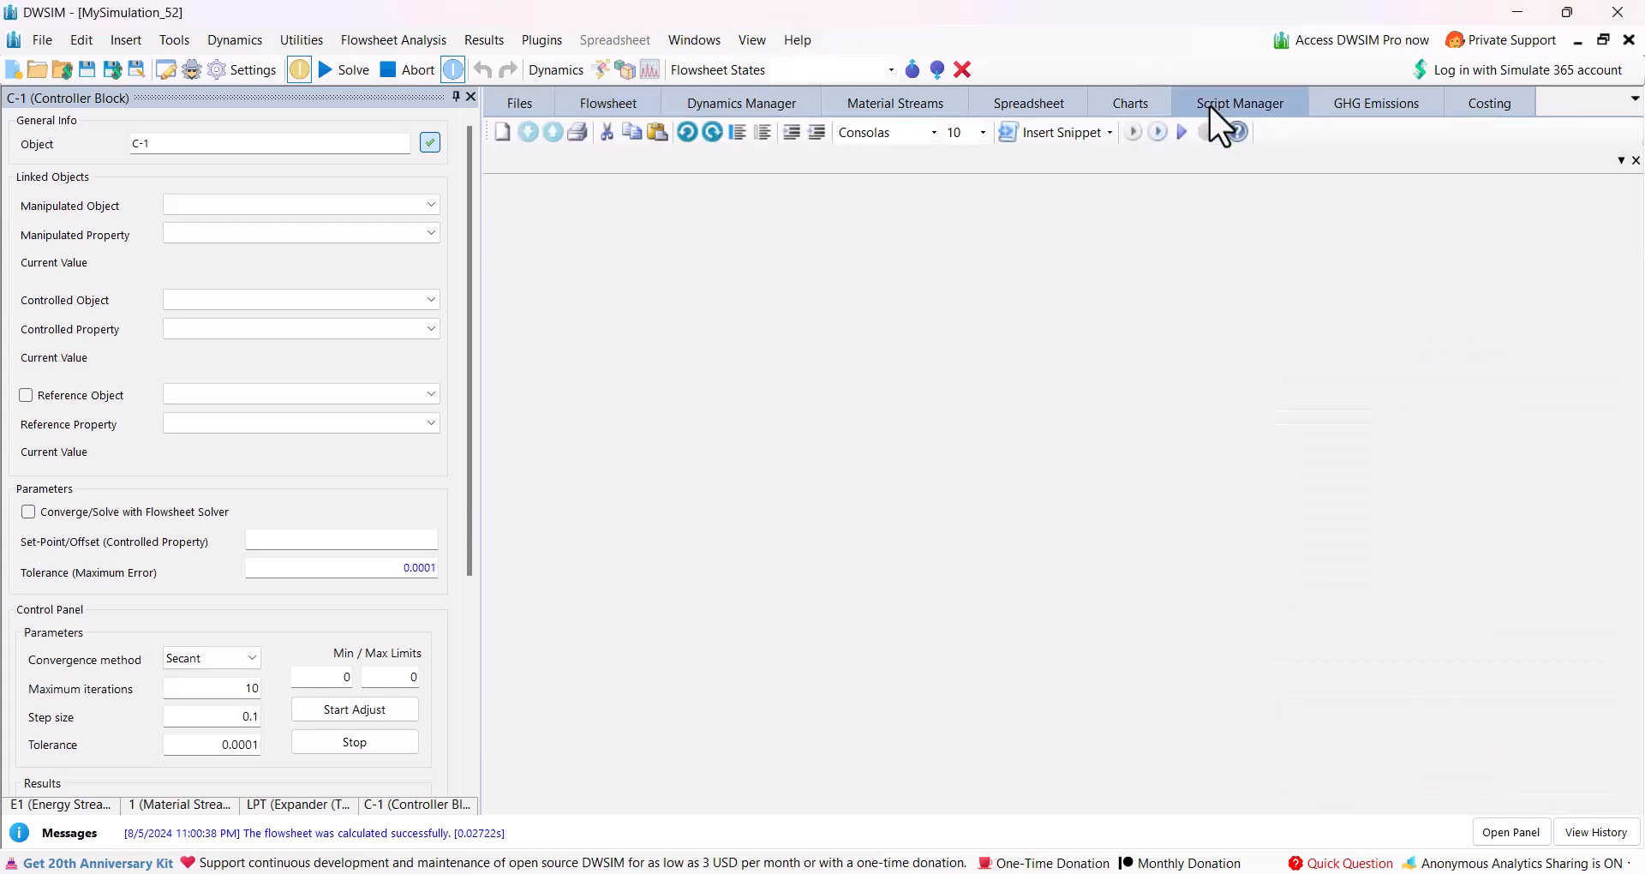
pyautogui.click(500, 132)
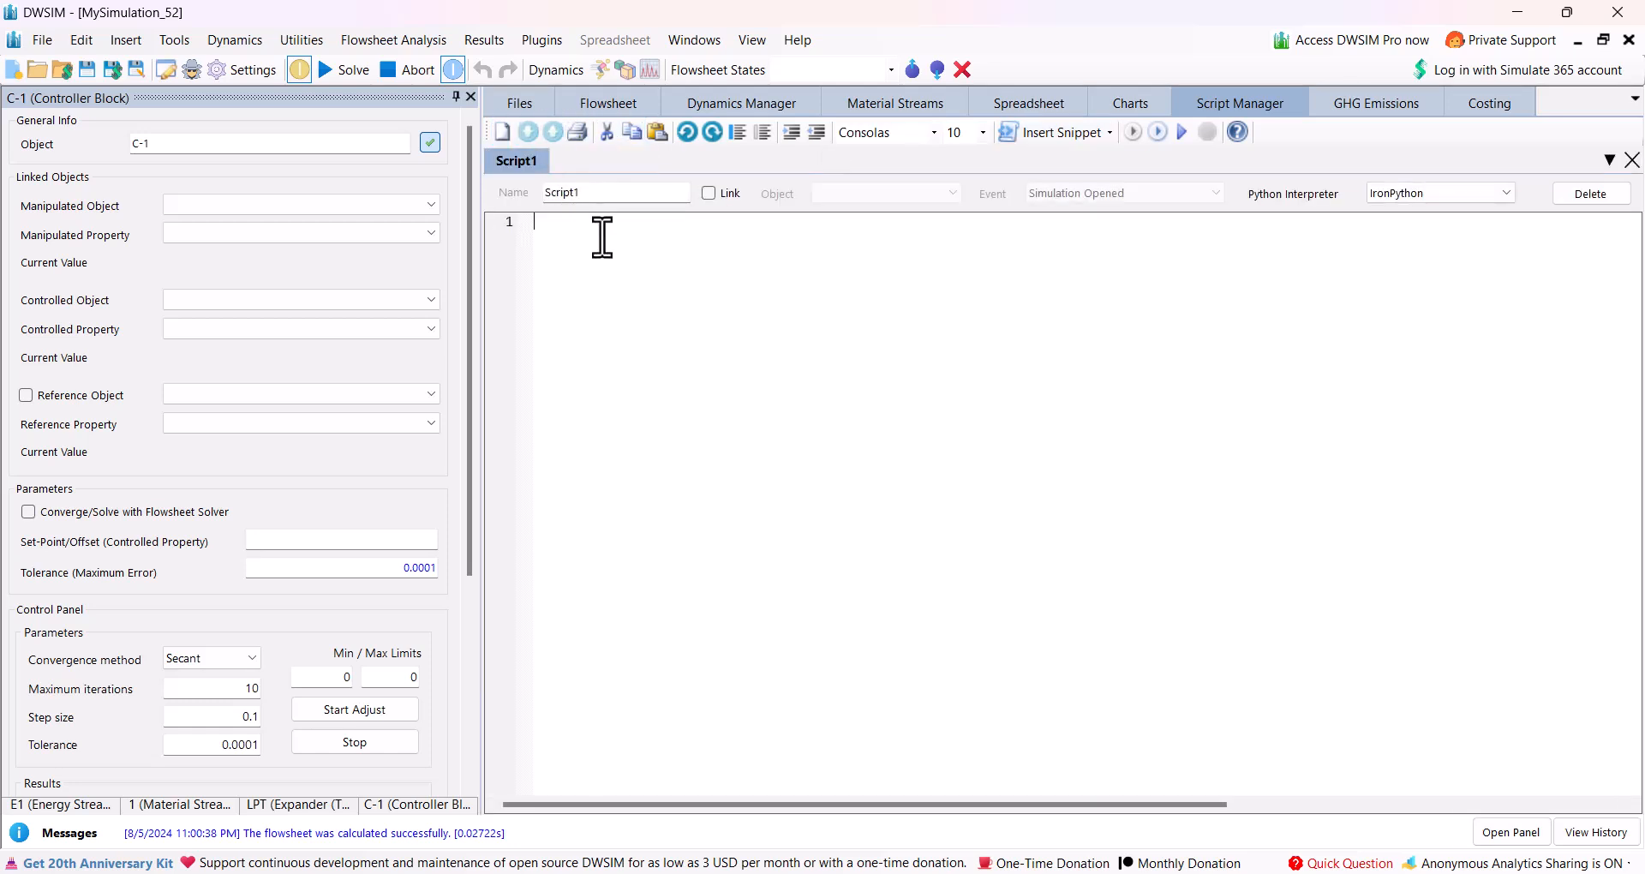
pyautogui.click(610, 106)
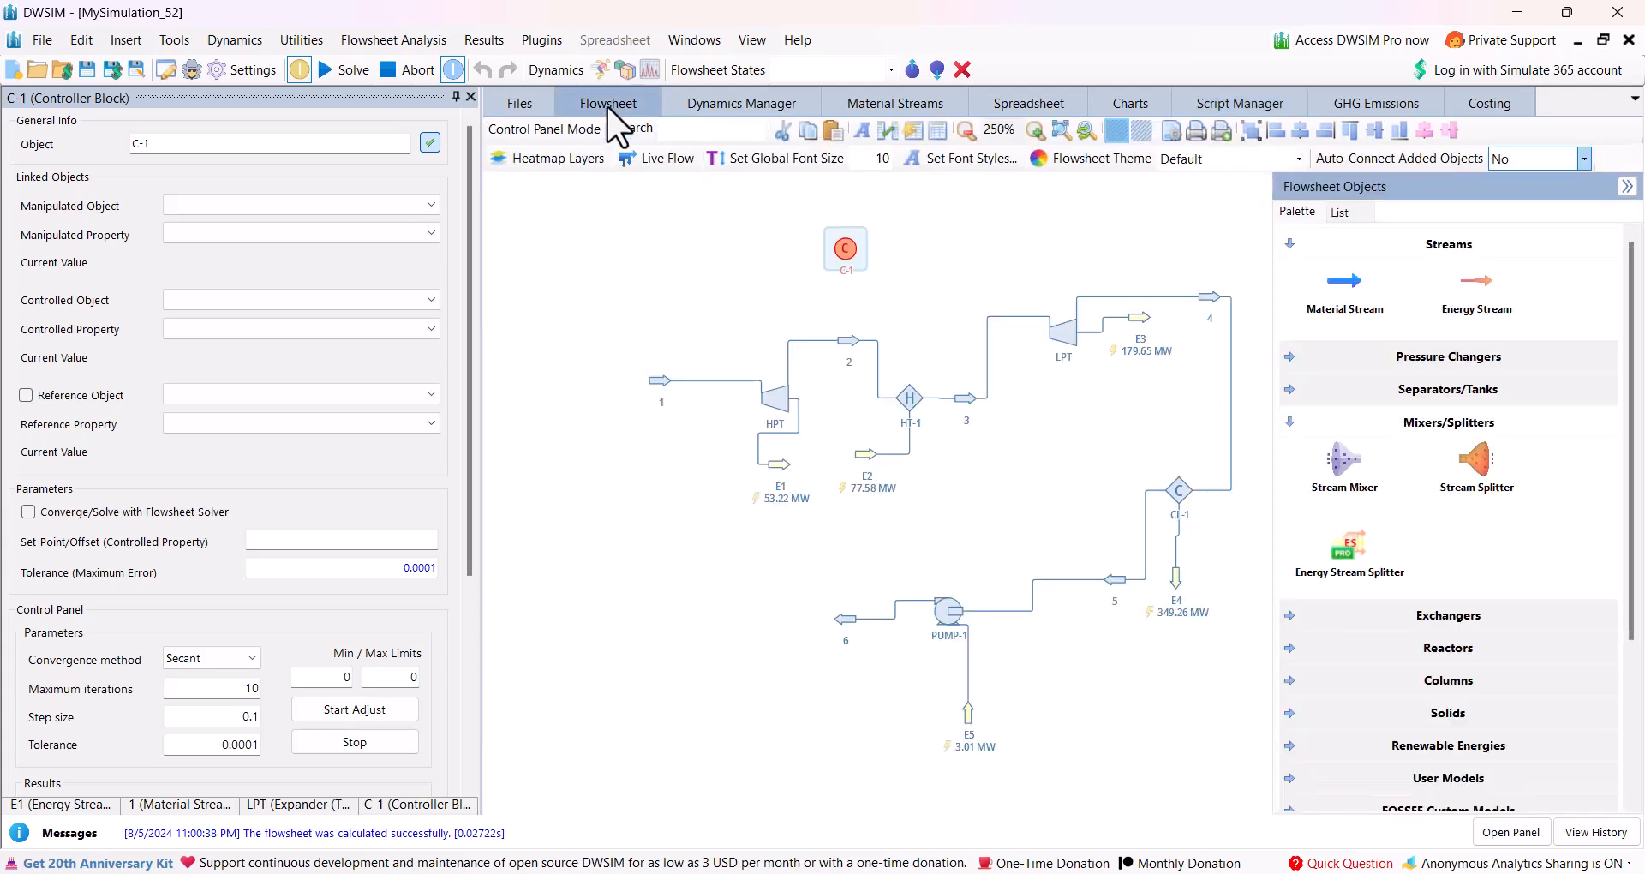
pyautogui.moveTo(1475, 281); pyautogui.dragTo(1058, 226)
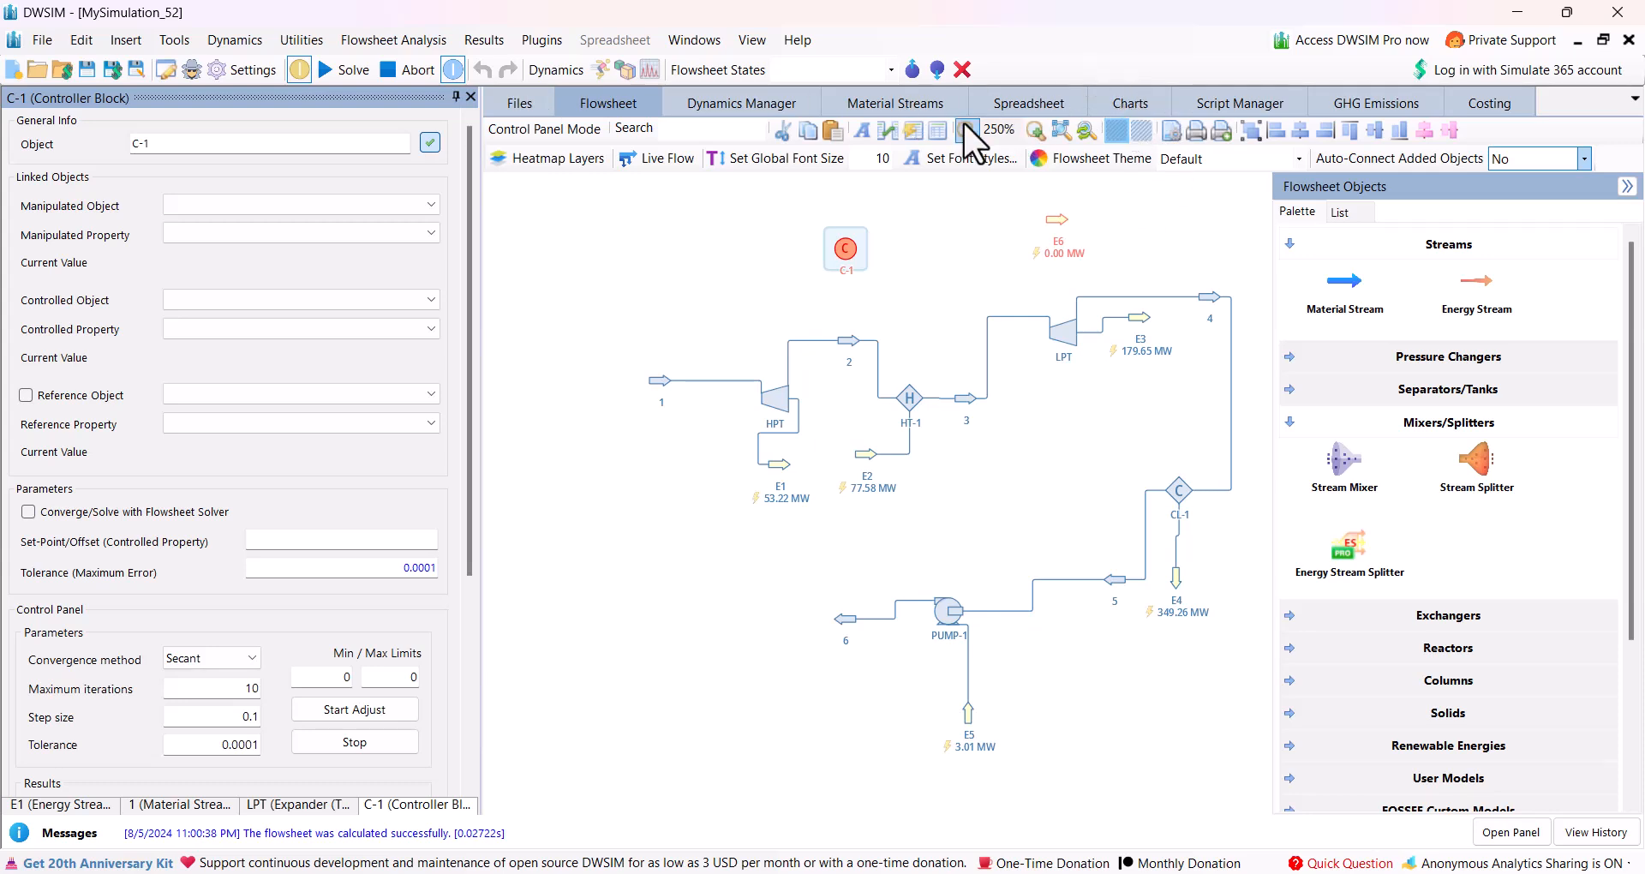
# Write the script line "E6.EnergyFlow = E1.EnergyFlow + E3.EnergyFlow" and return to the flowsheet.
pyautogui.click(1234, 103)
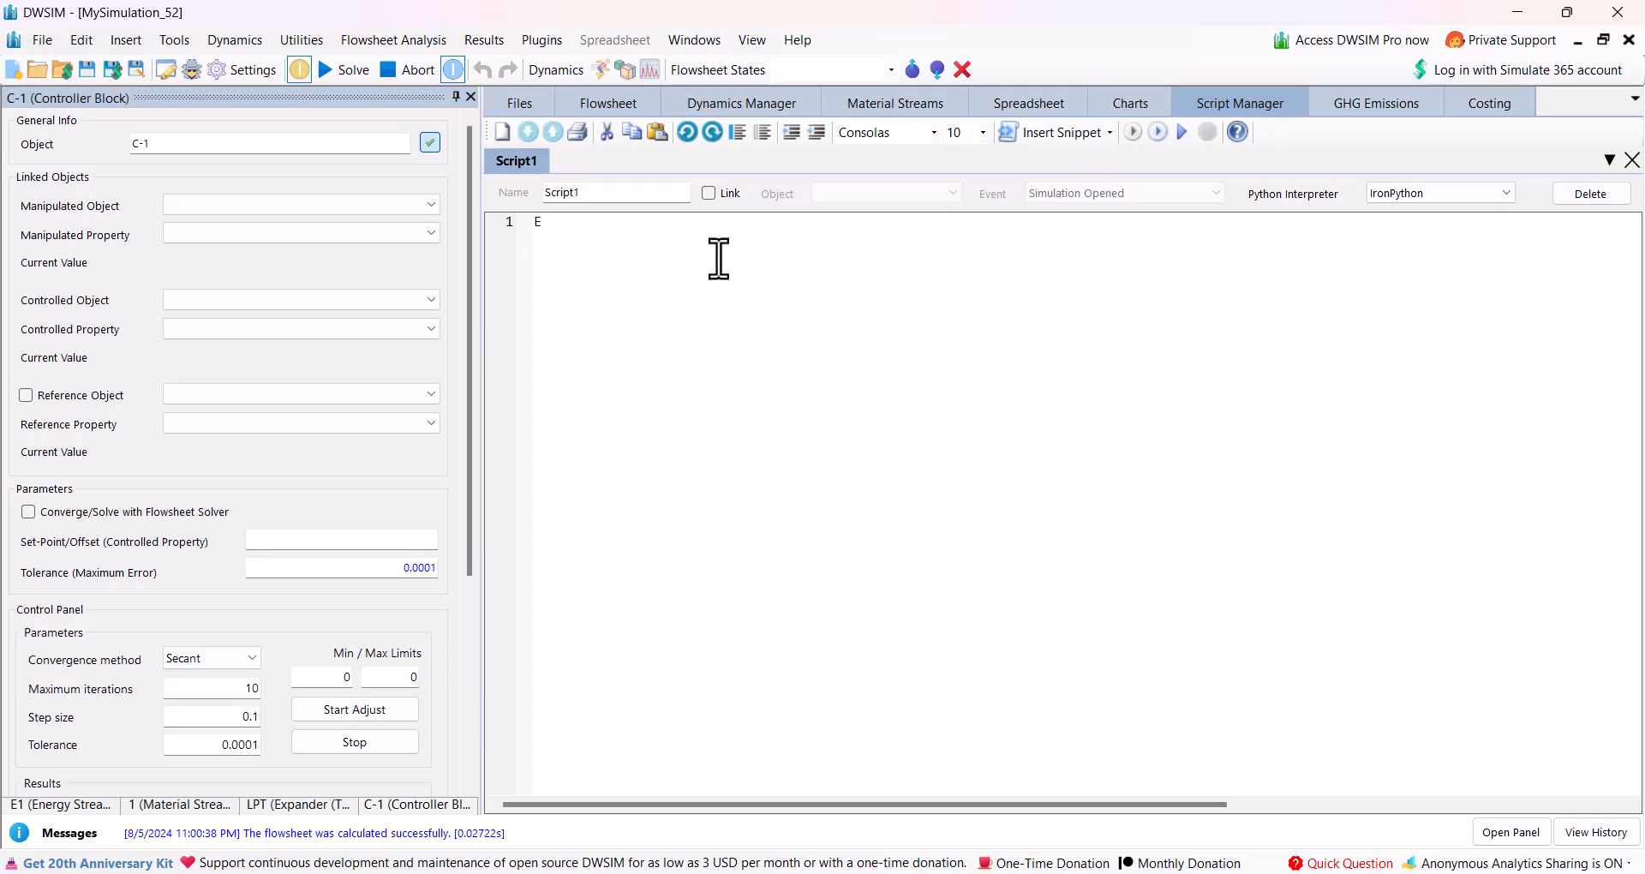
pyautogui.write('EnergyFlow = E1.Ener')
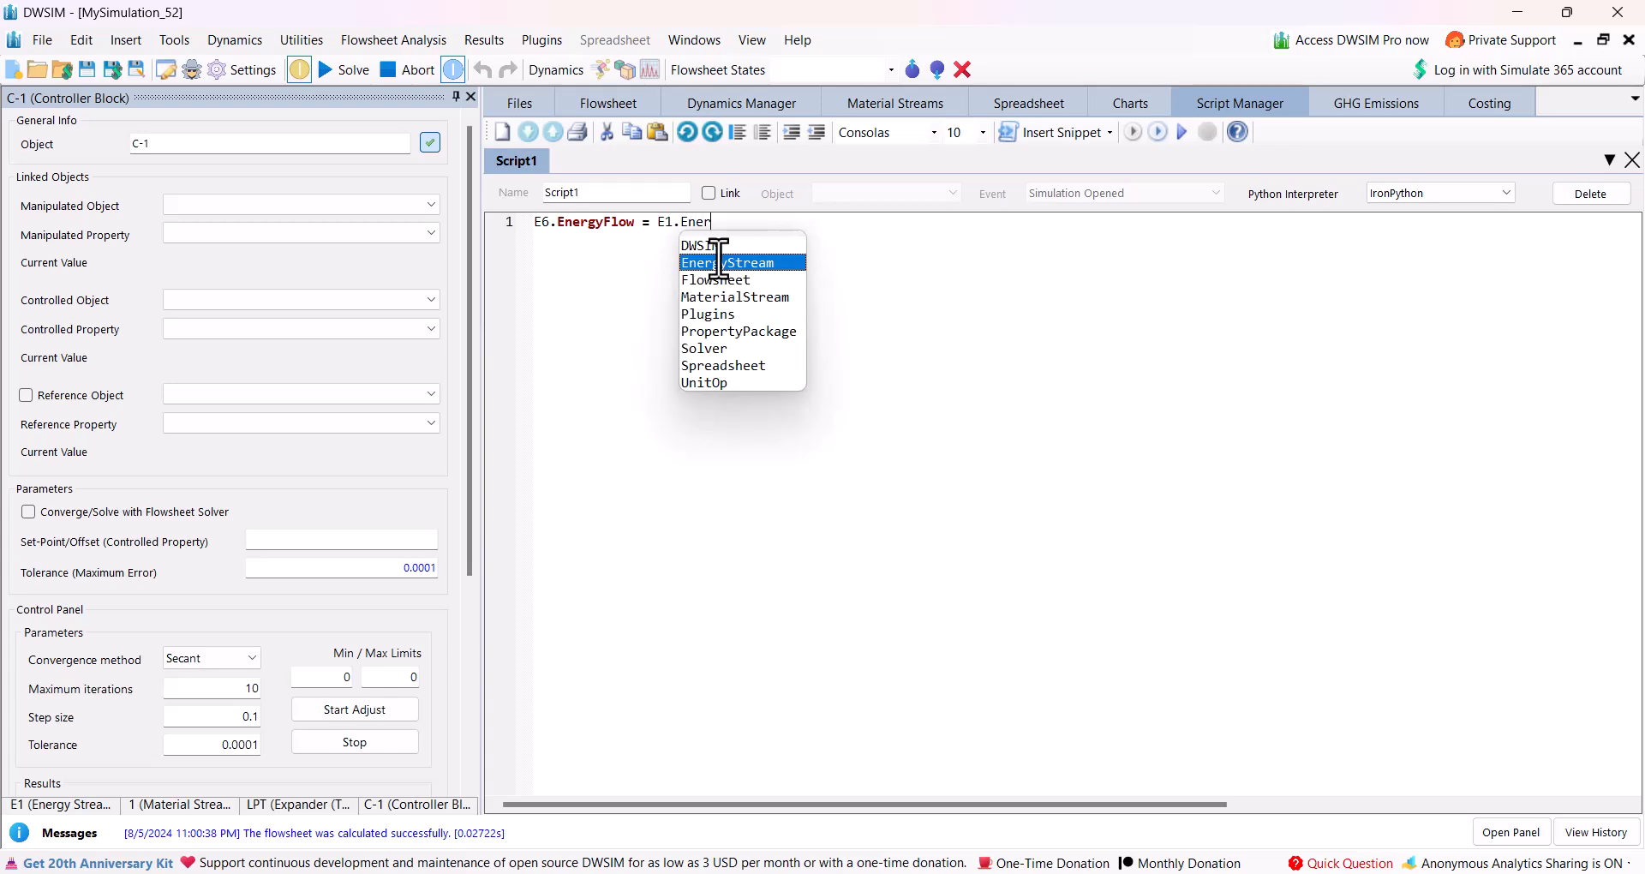
pyautogui.write('gyFlow = ')
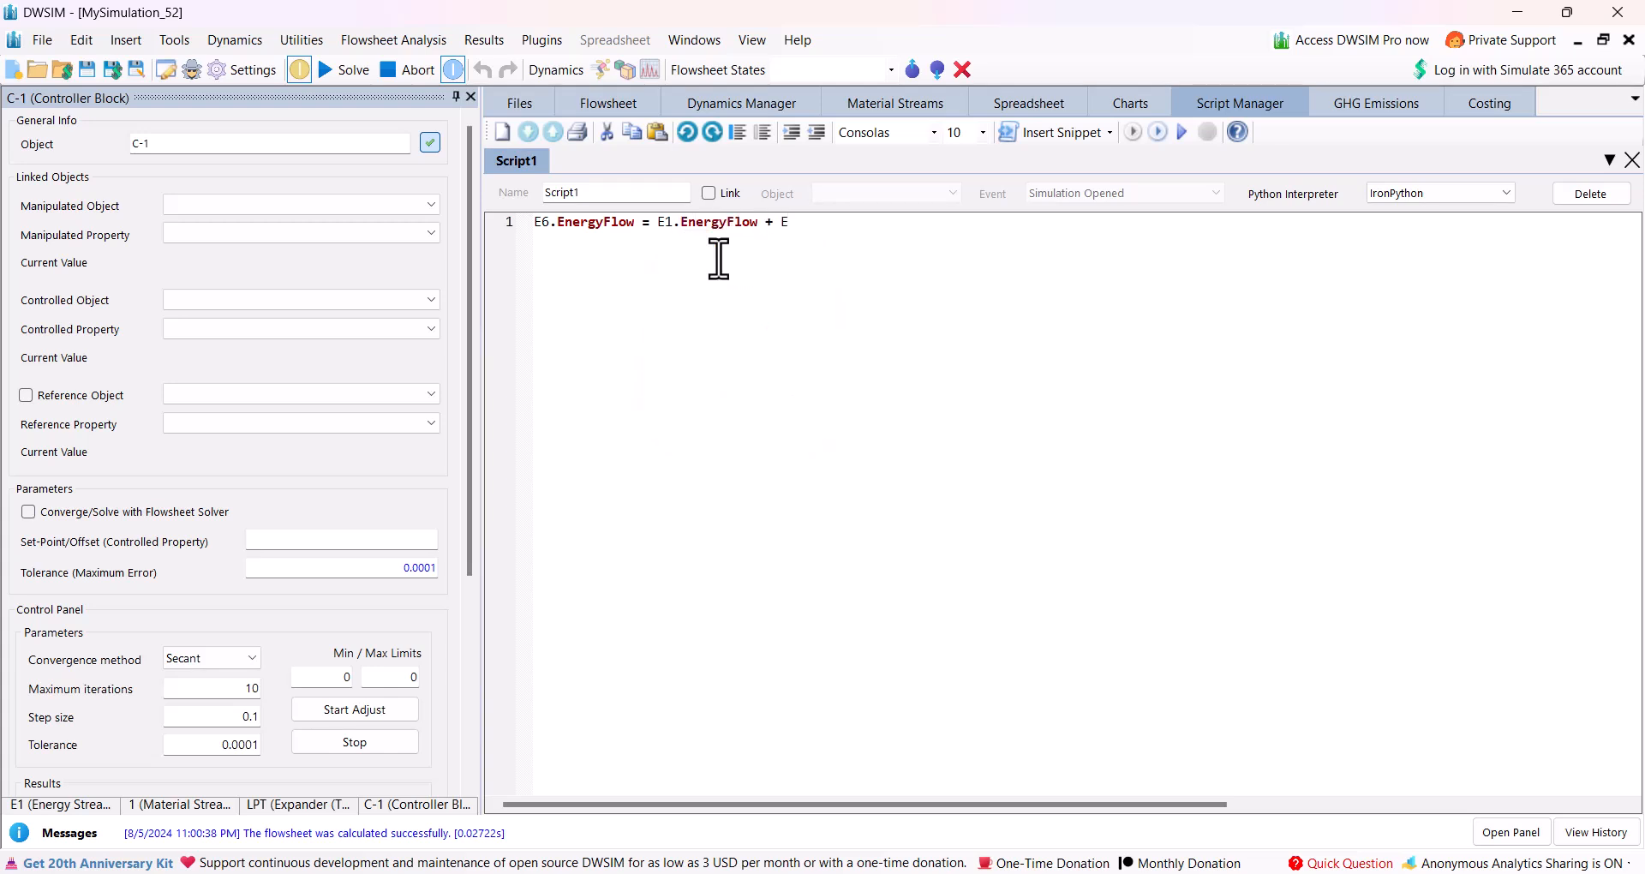
pyautogui.write('E1.EnergyFlow')
pyautogui.click(613, 111)
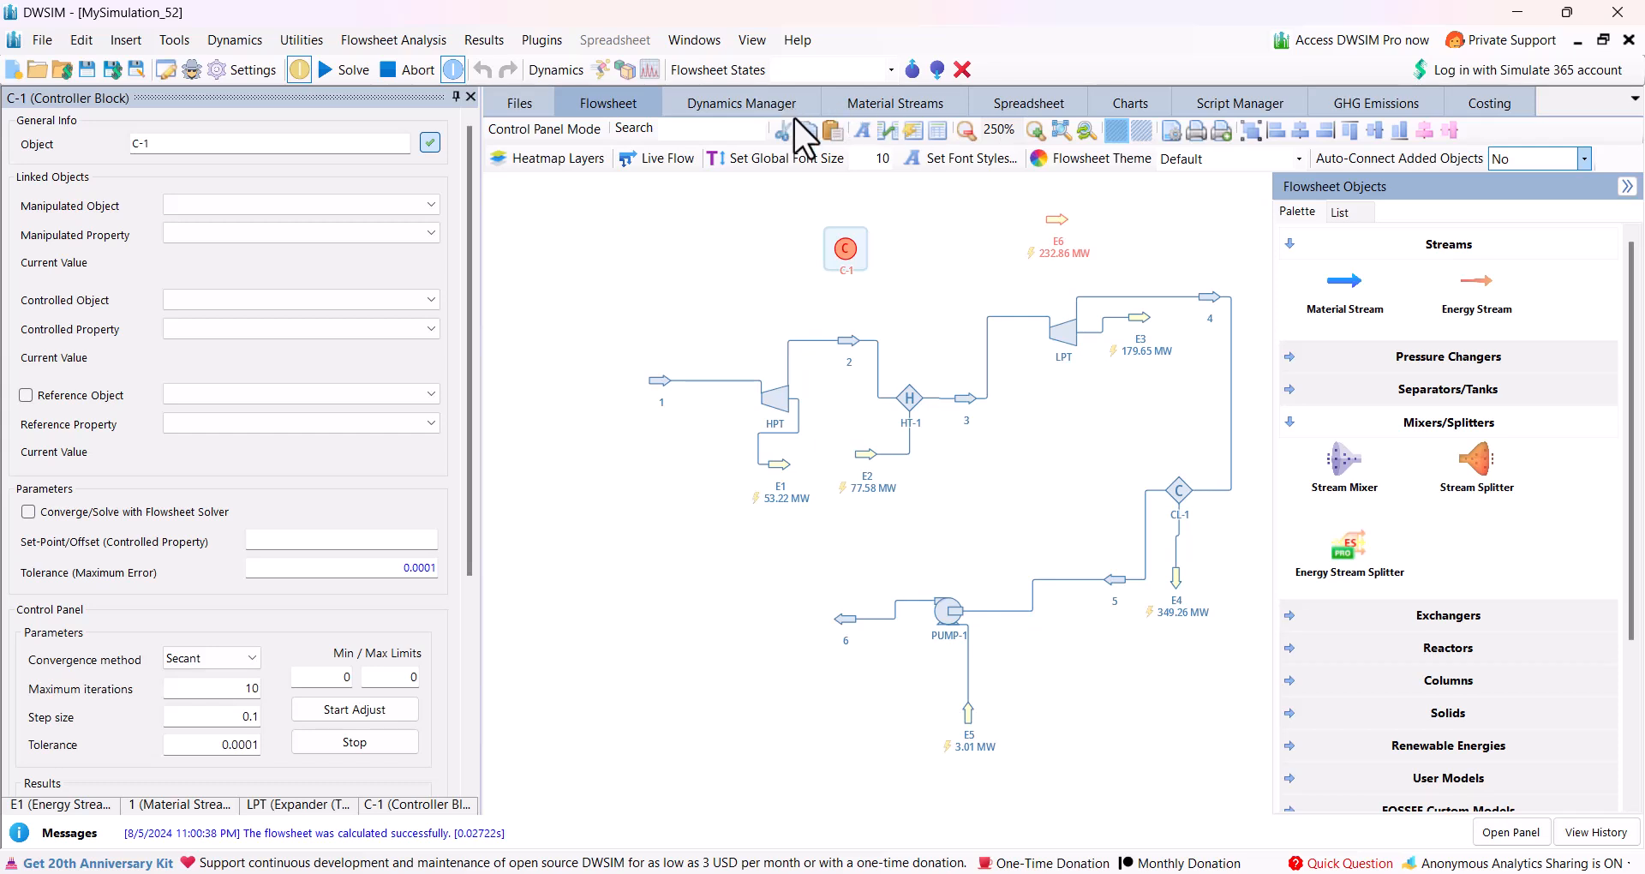
# Link Script1 to the Solver object with the Solver Finished event.
pyautogui.click(1199, 103)
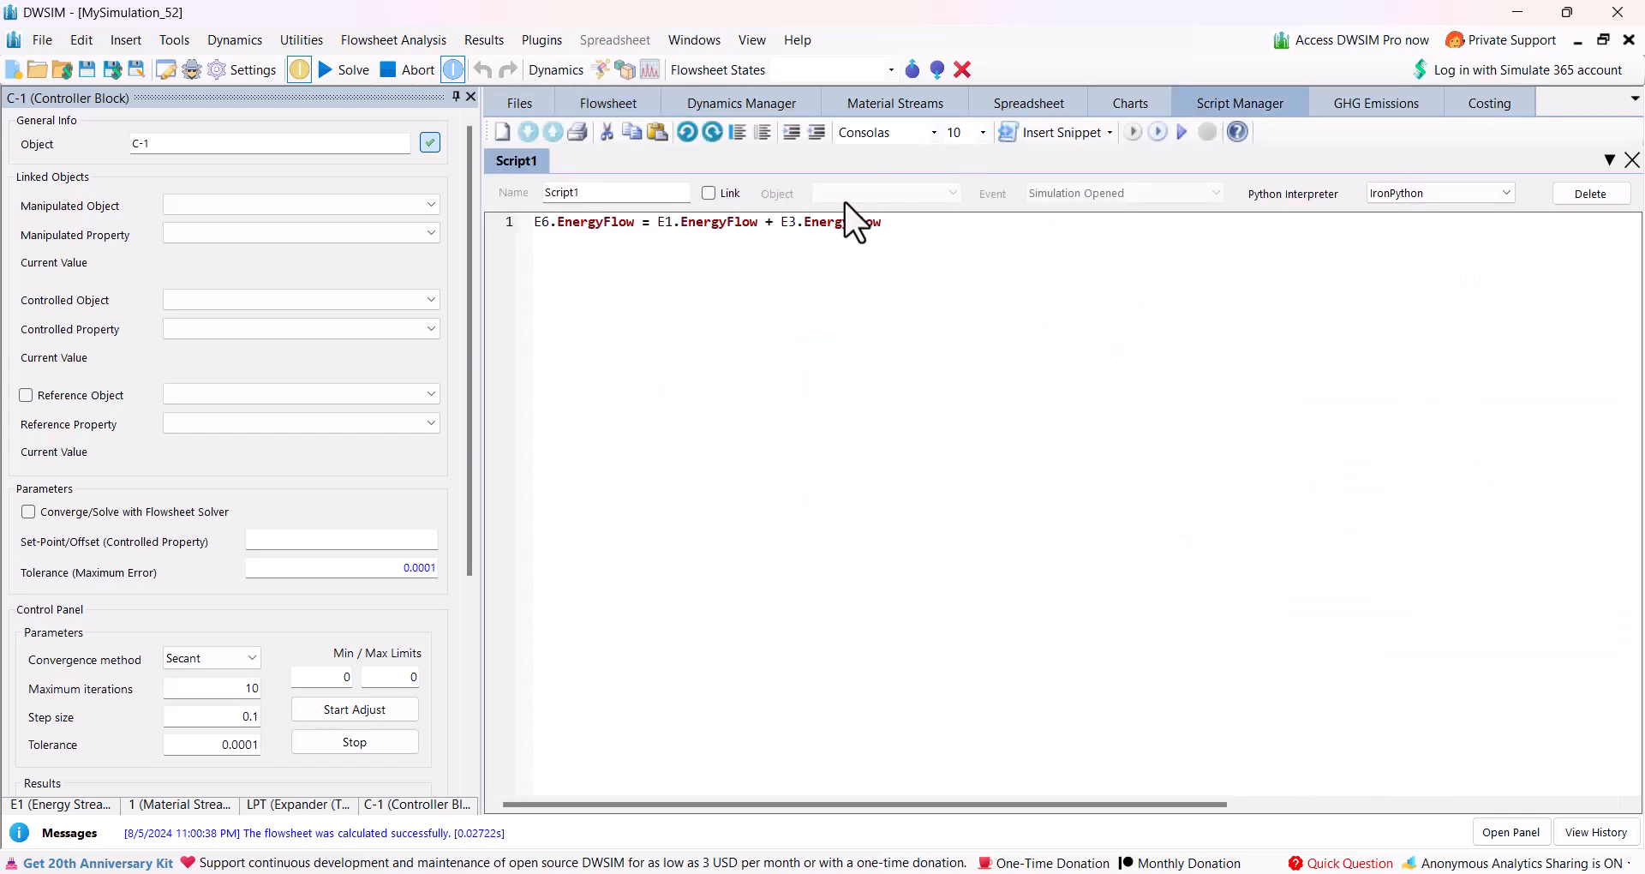
pyautogui.click(708, 192)
pyautogui.click(825, 192)
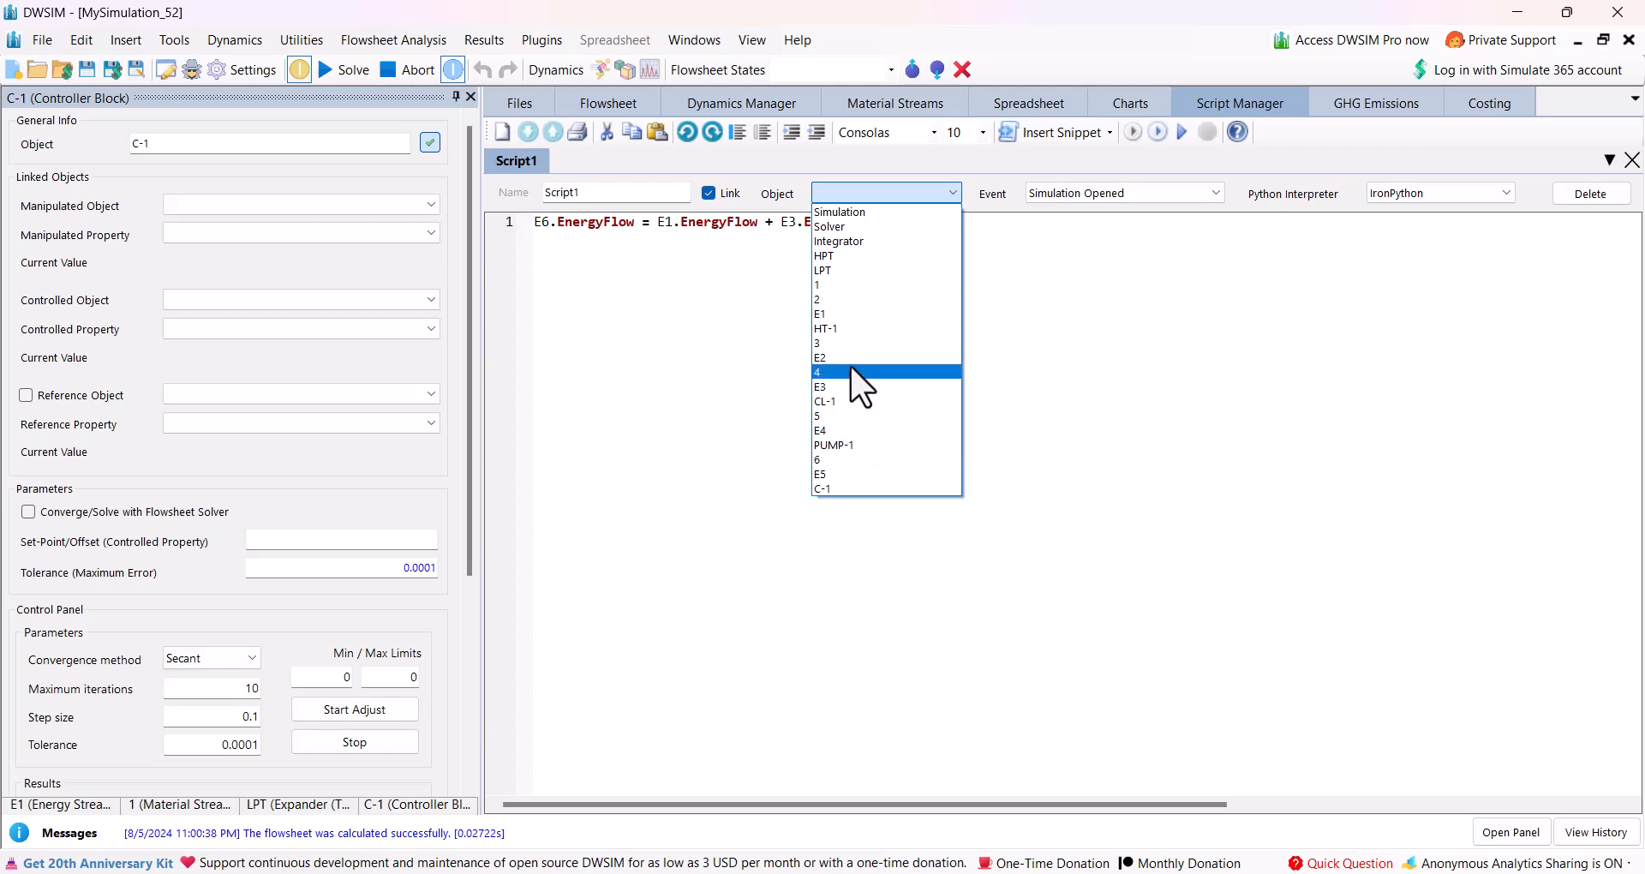
pyautogui.click(830, 225)
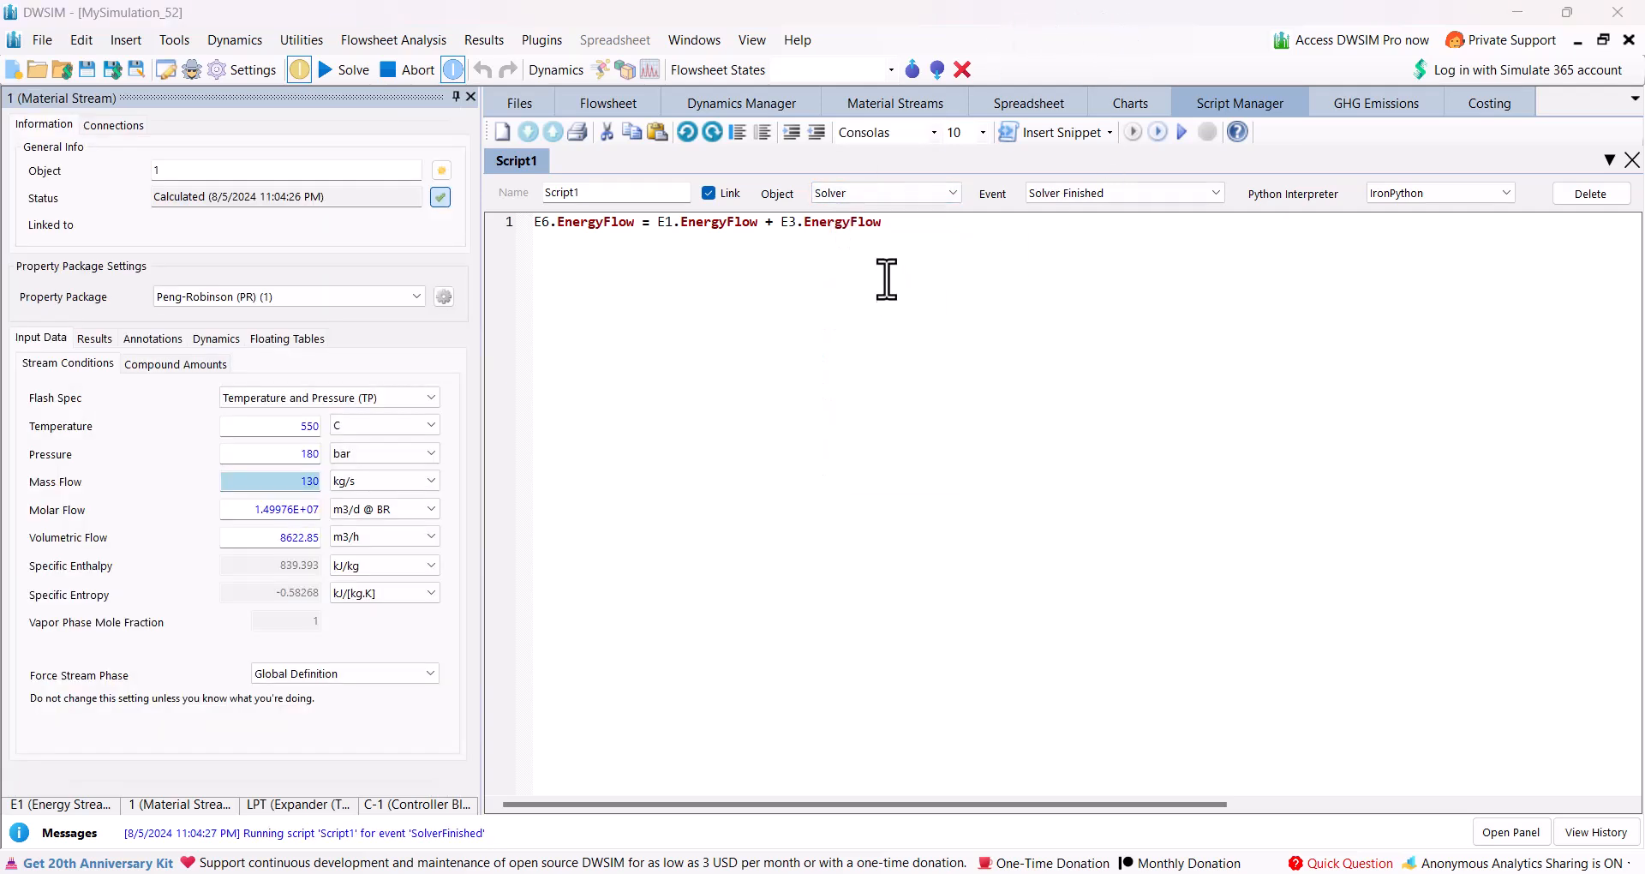
pyautogui.click(951, 193)
pyautogui.click(951, 195)
# Set controller C-1's manipulated variable to the Mass Flow of stream 1.
pyautogui.click(625, 106)
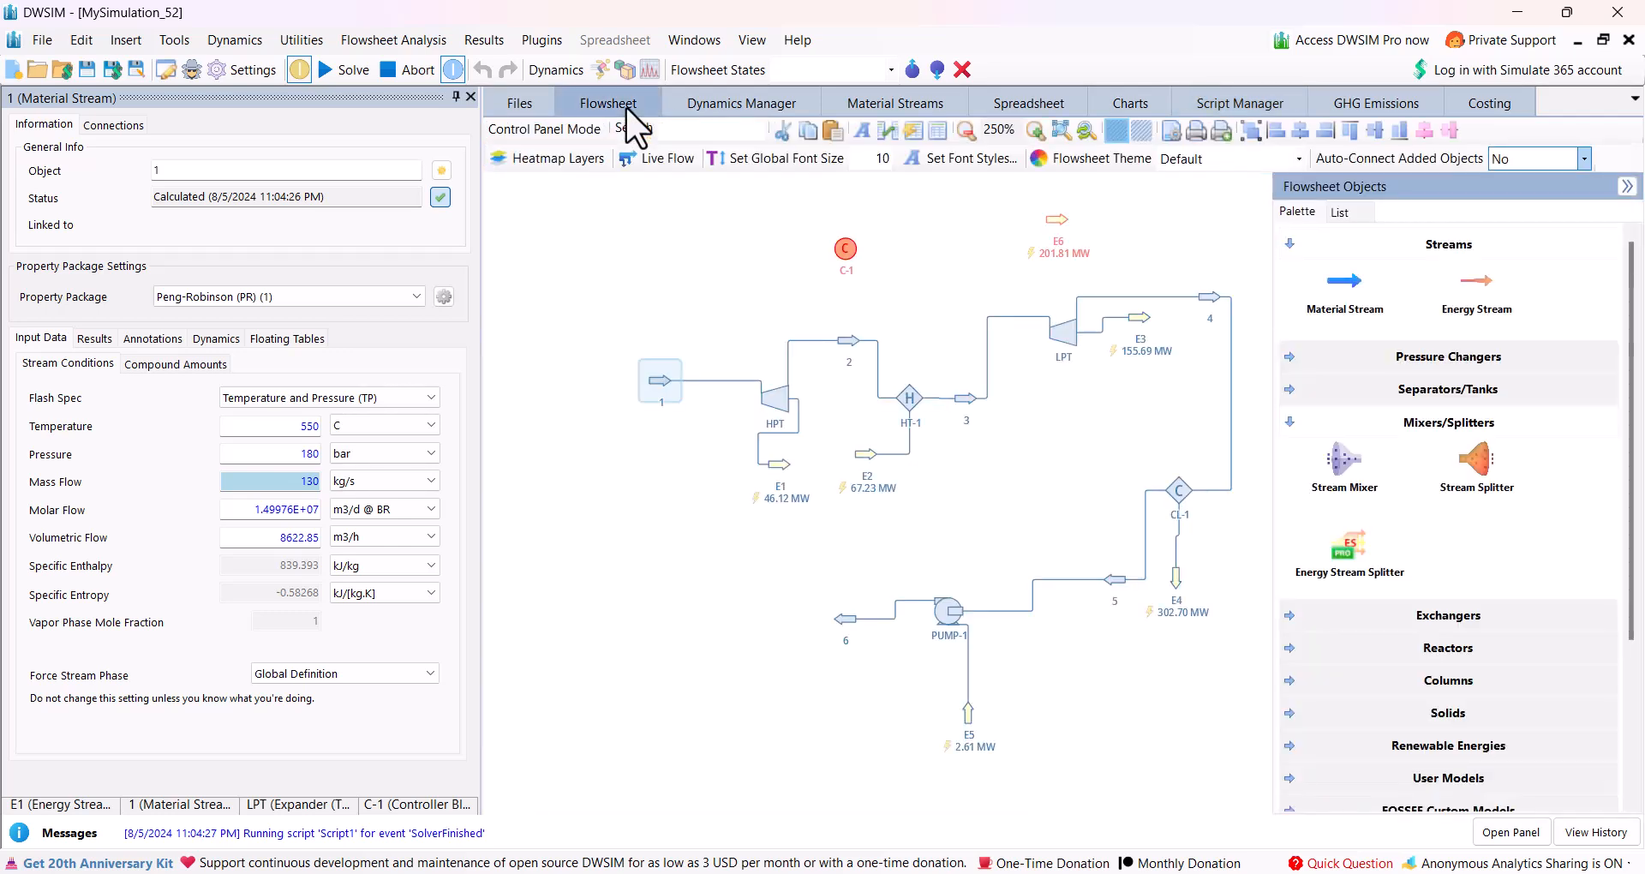
pyautogui.click(843, 245)
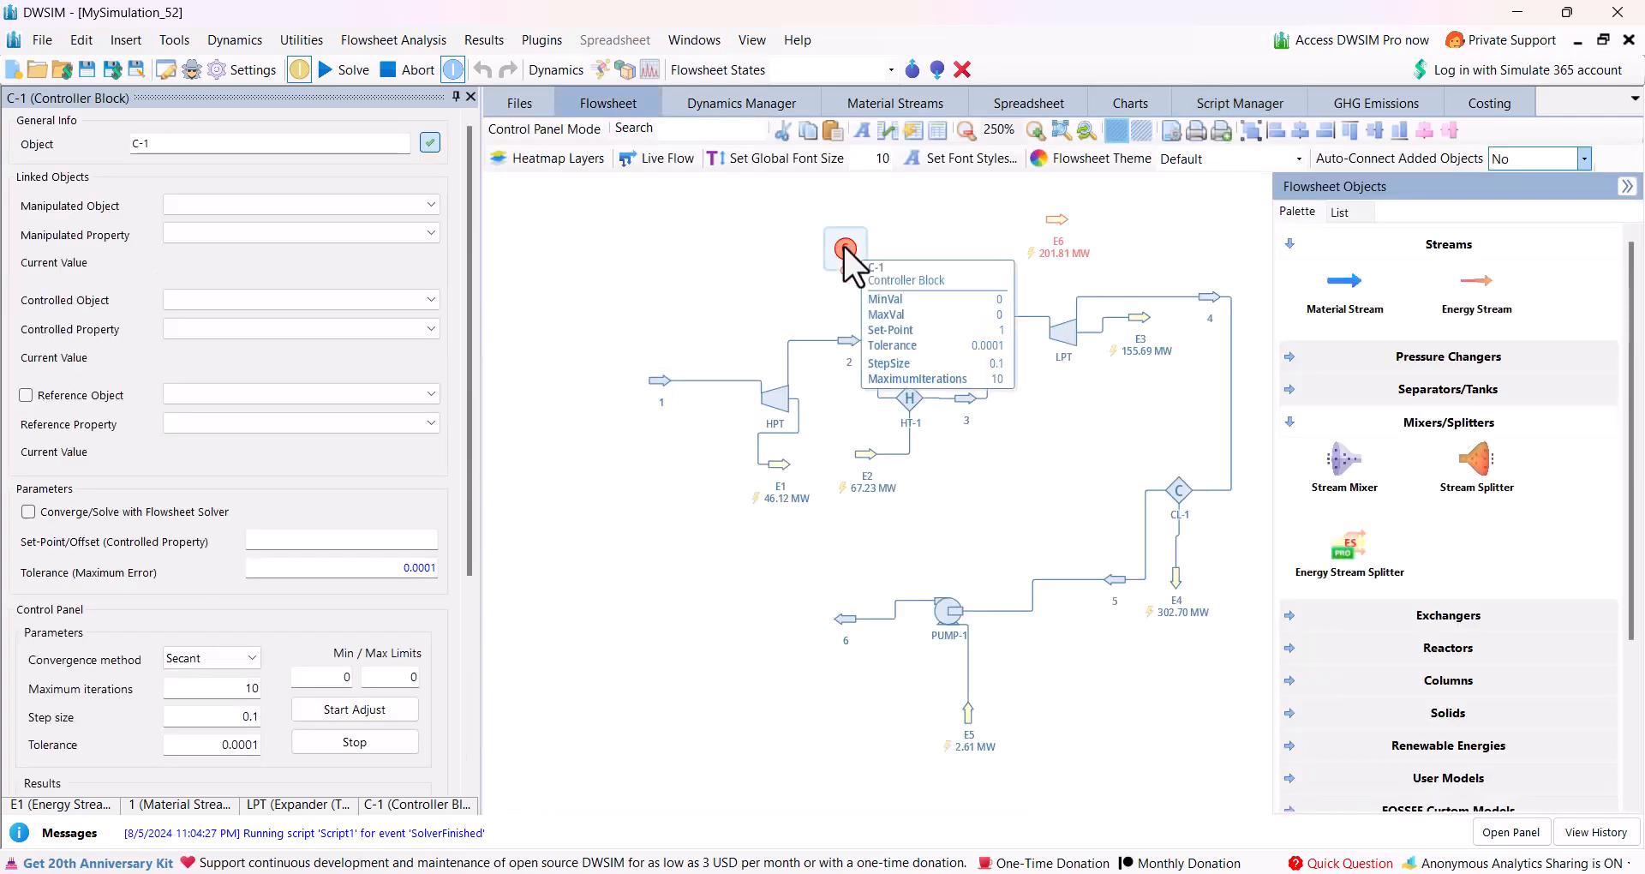
pyautogui.click(434, 202)
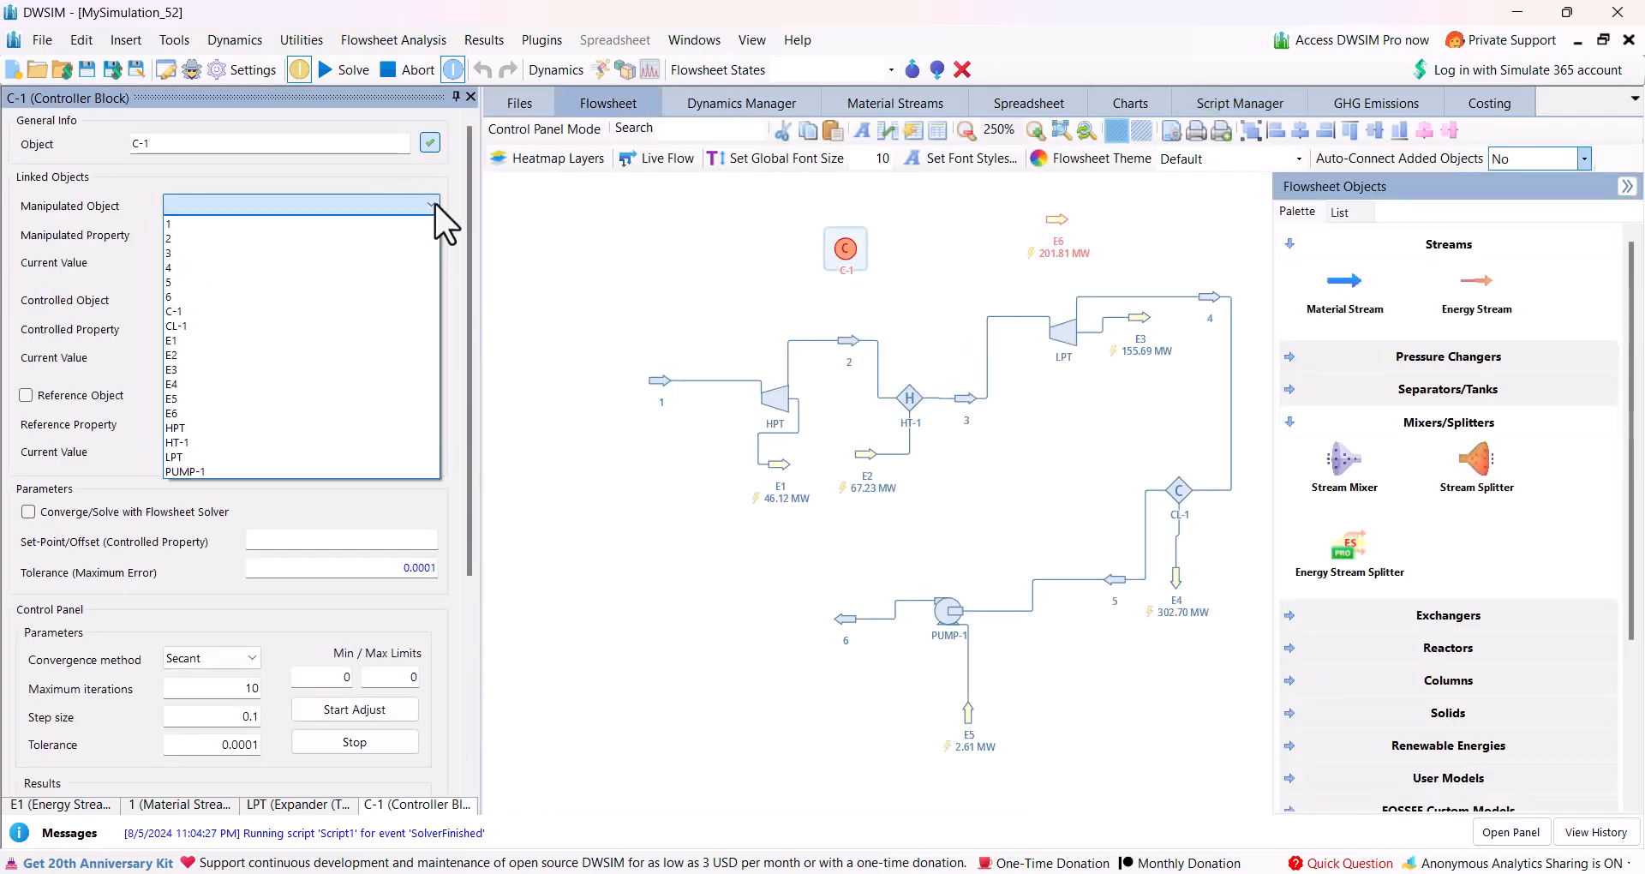
pyautogui.click(316, 225)
pyautogui.click(316, 228)
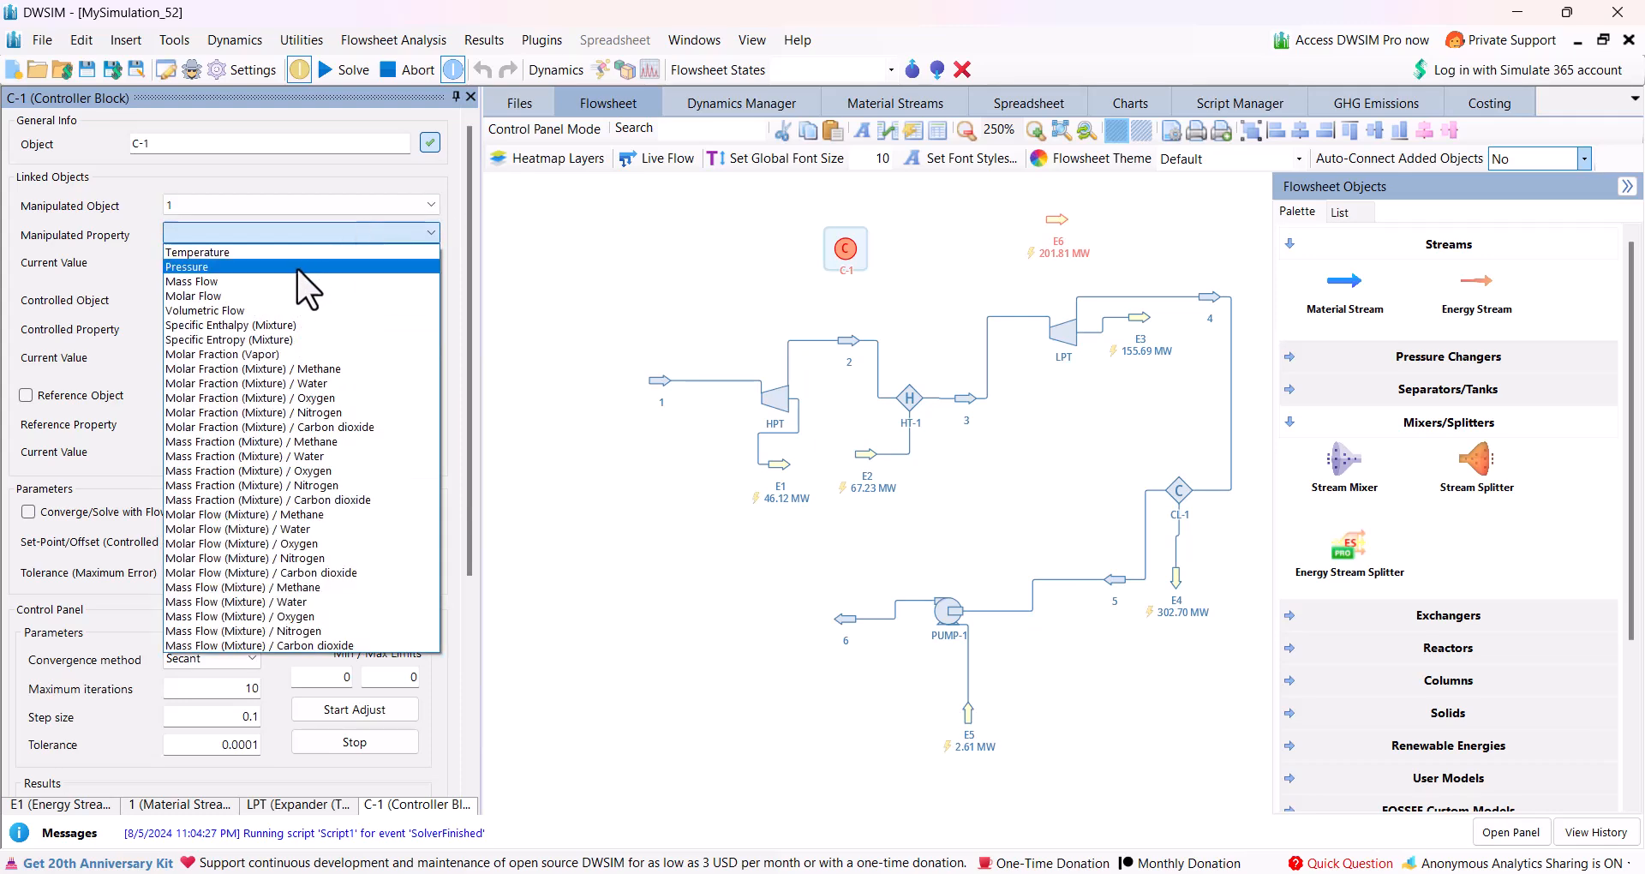
pyautogui.click(286, 279)
# Set controller C-1's controlled variable to the Energy Flow of E6.
pyautogui.click(270, 301)
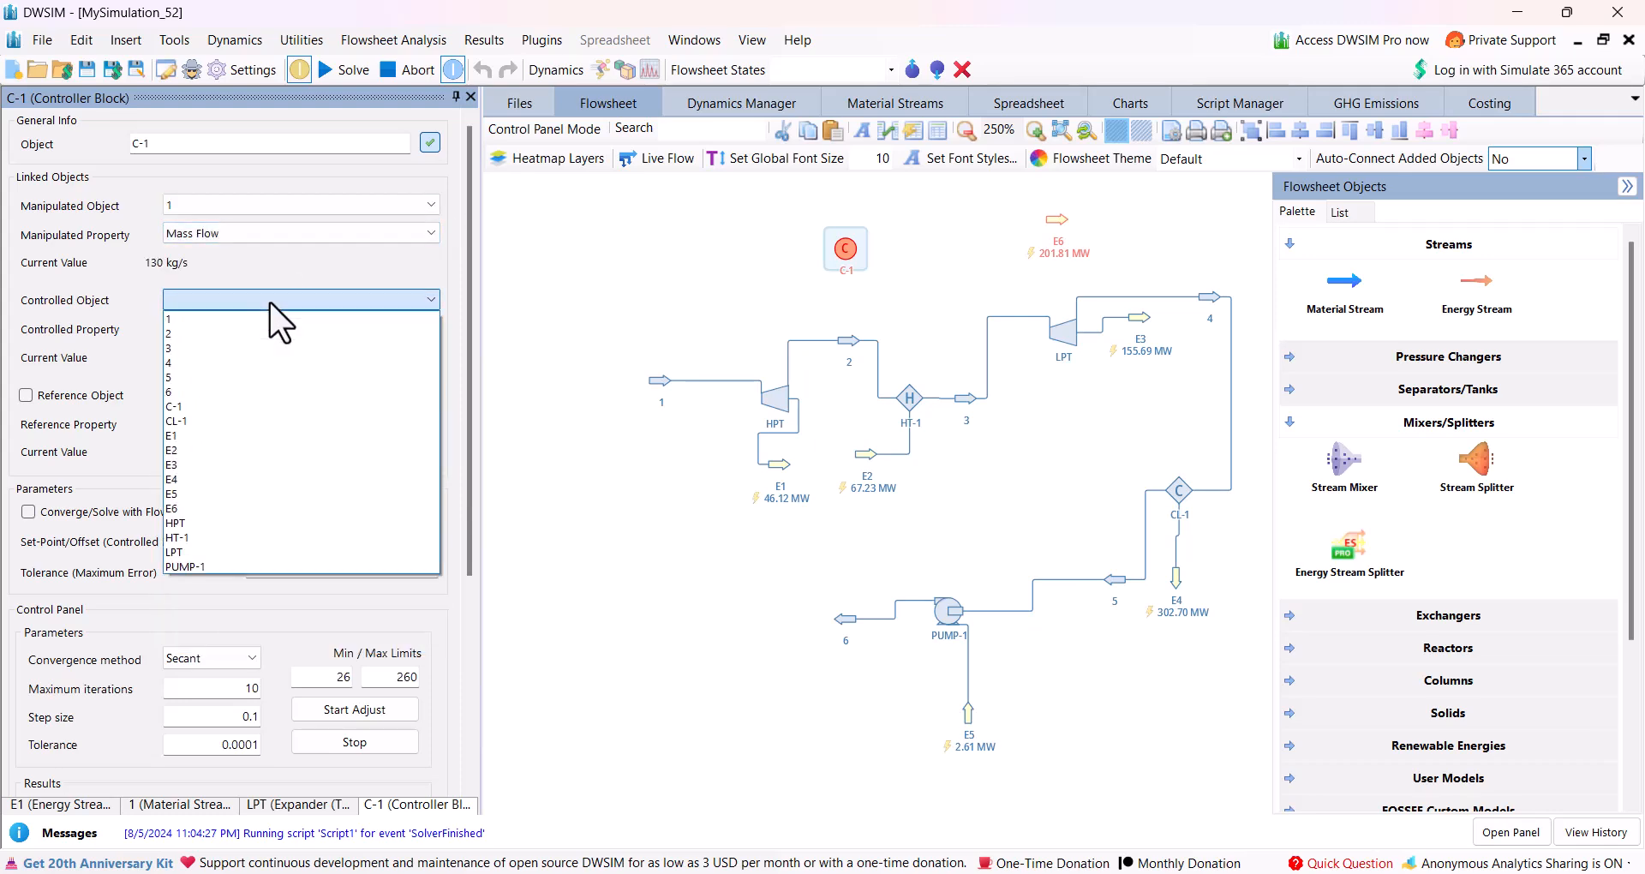
pyautogui.click(224, 504)
pyautogui.click(257, 329)
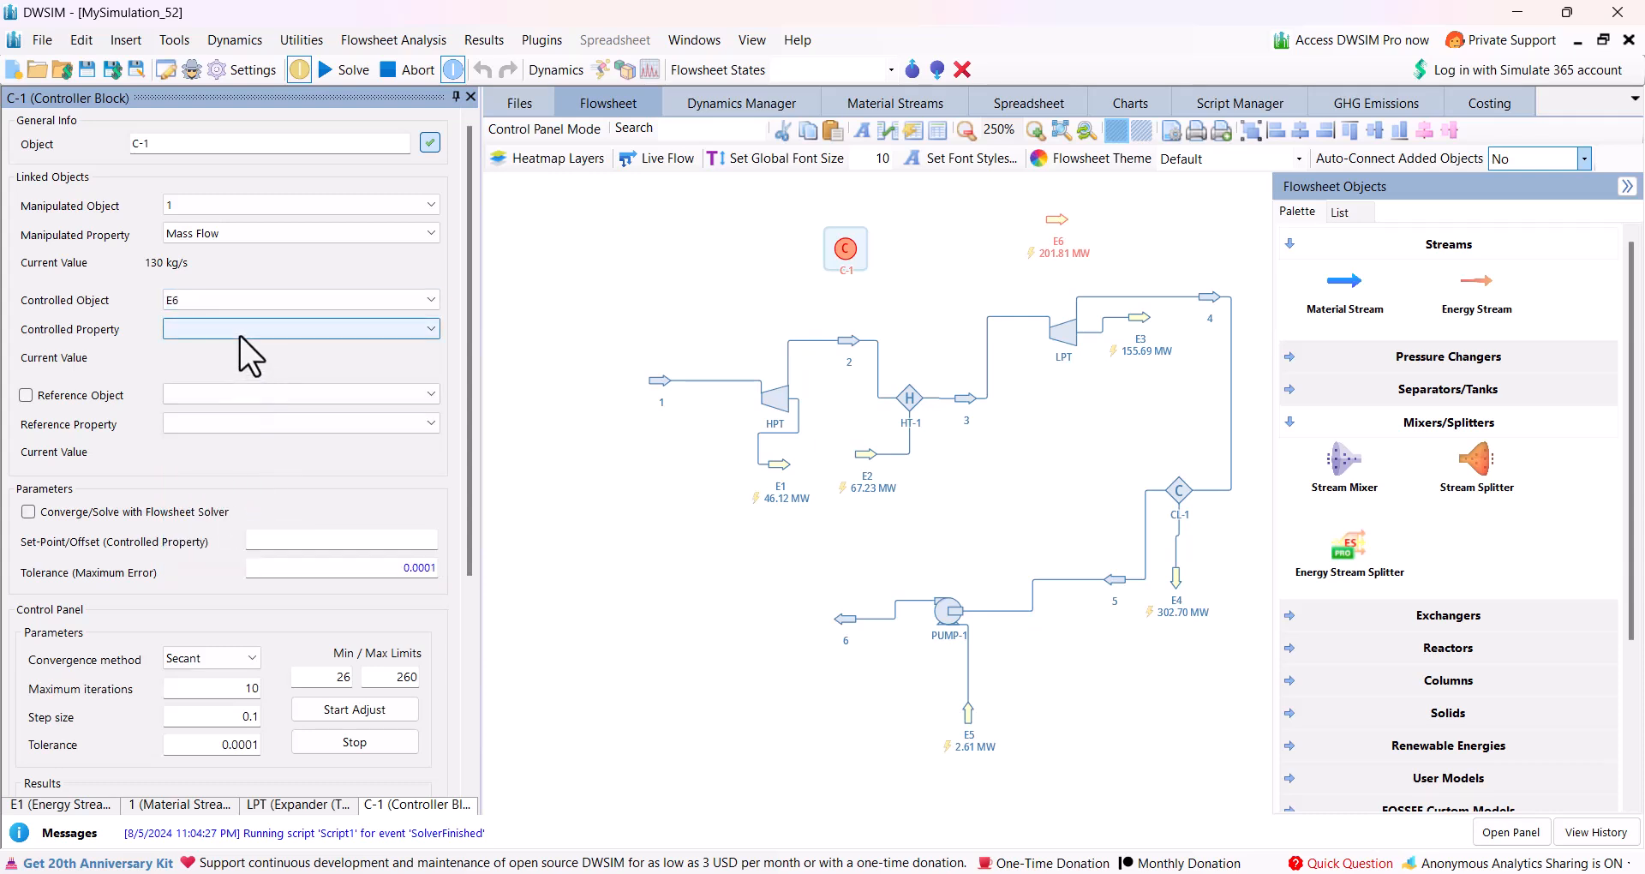
pyautogui.click(242, 350)
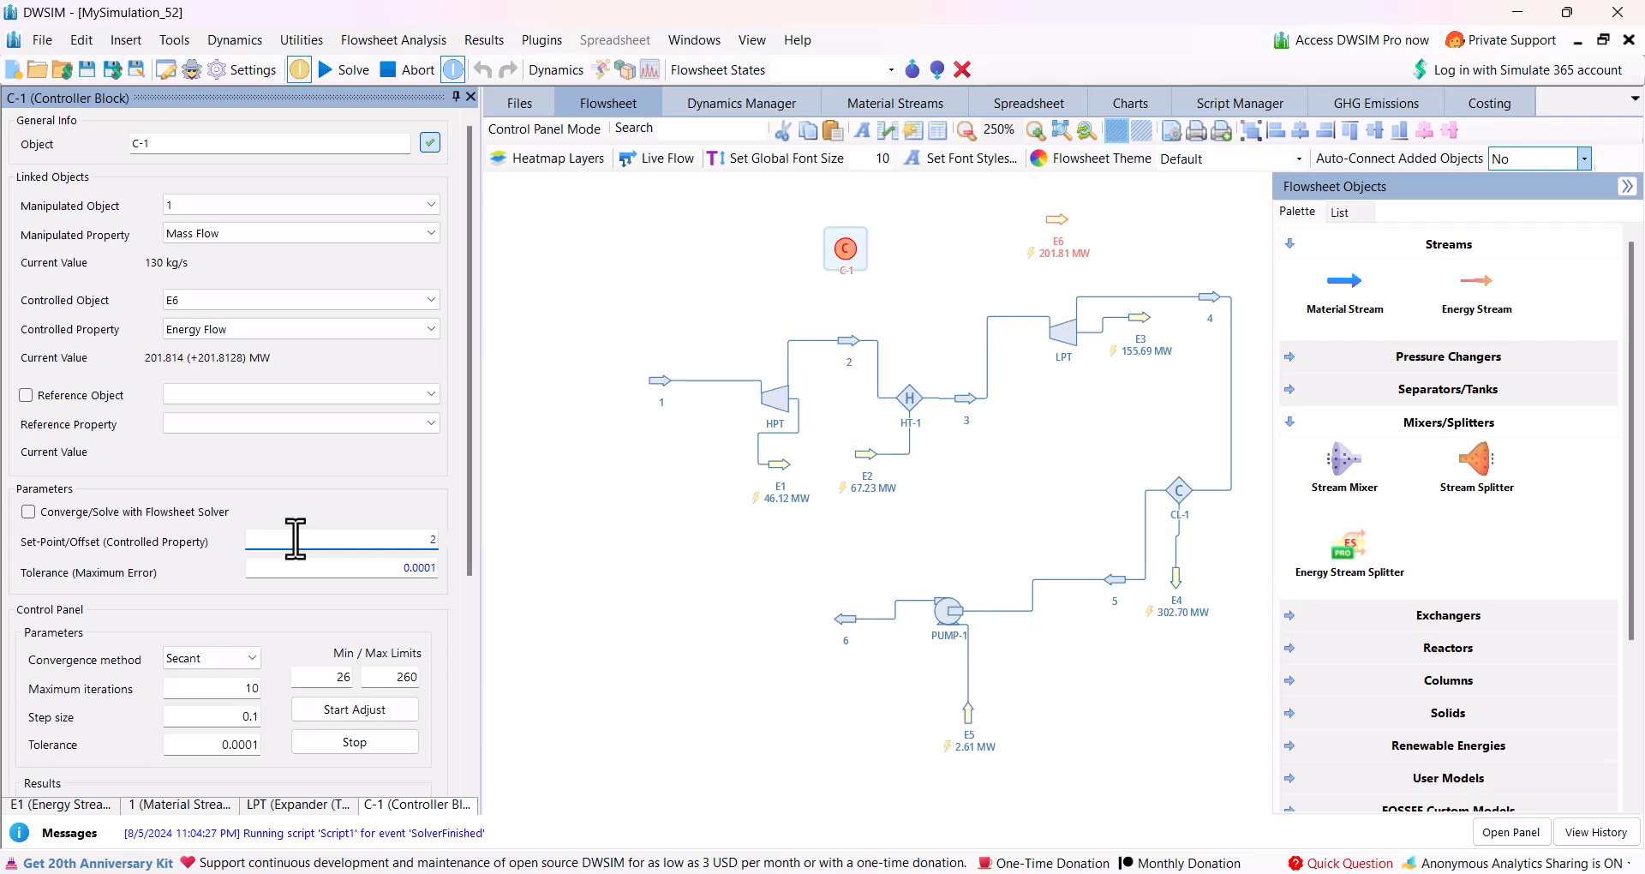
# Configure C-1 with set-point 200, maximum error 0.001, the Newton method and 100 maximum iterations, and start the adjustment.
pyautogui.click(375, 569)
pyautogui.click(229, 660)
pyautogui.click(183, 711)
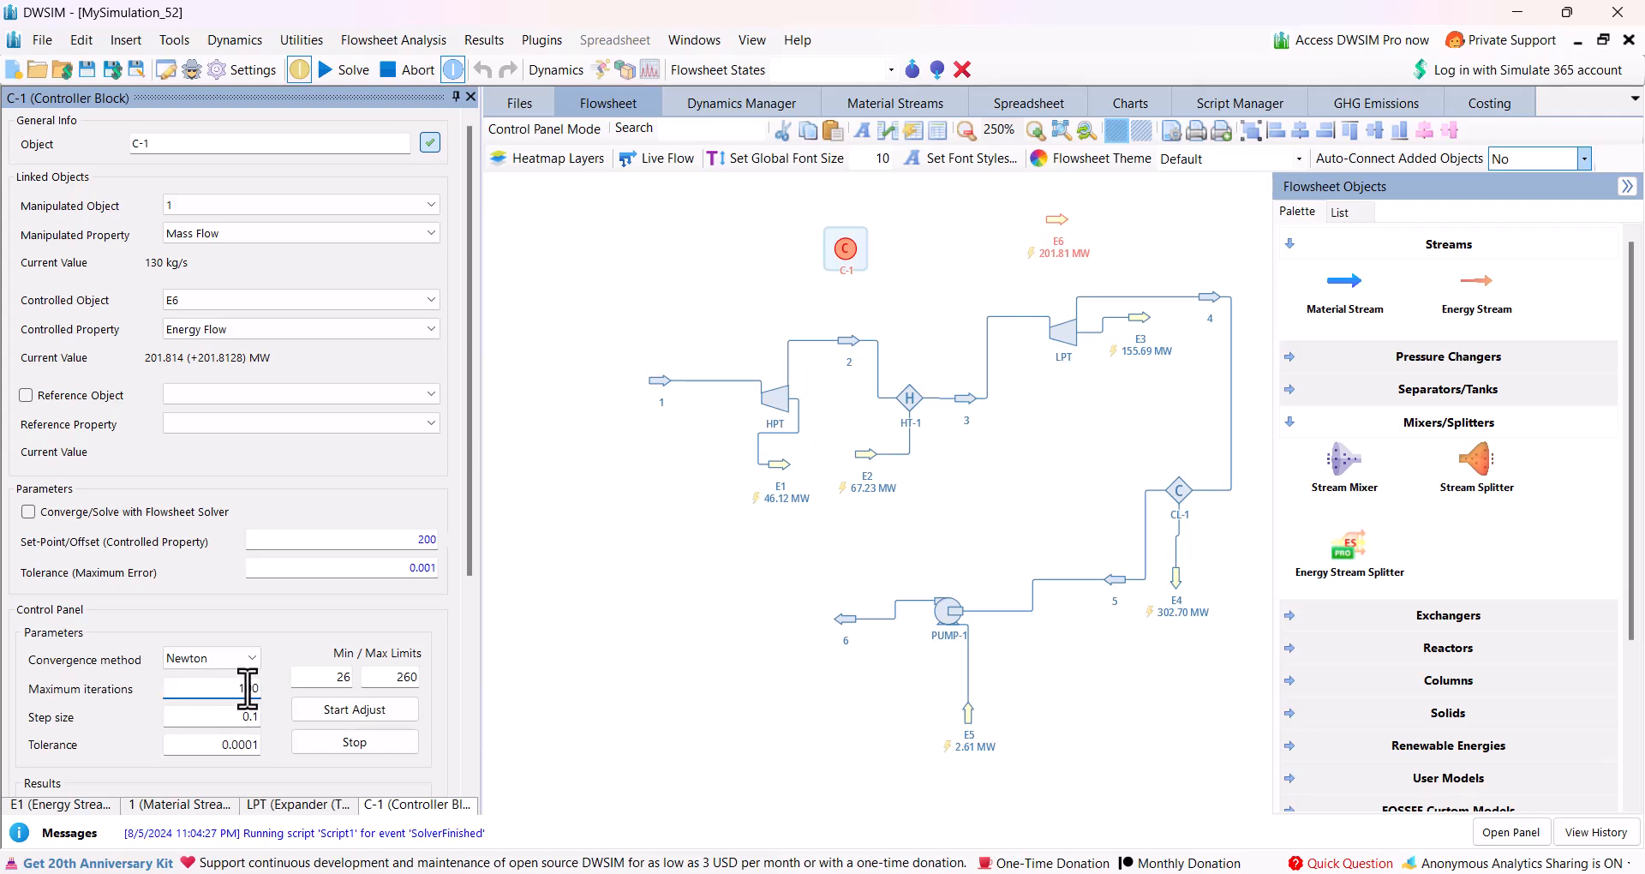
pyautogui.scroll(-3, 229, 645)
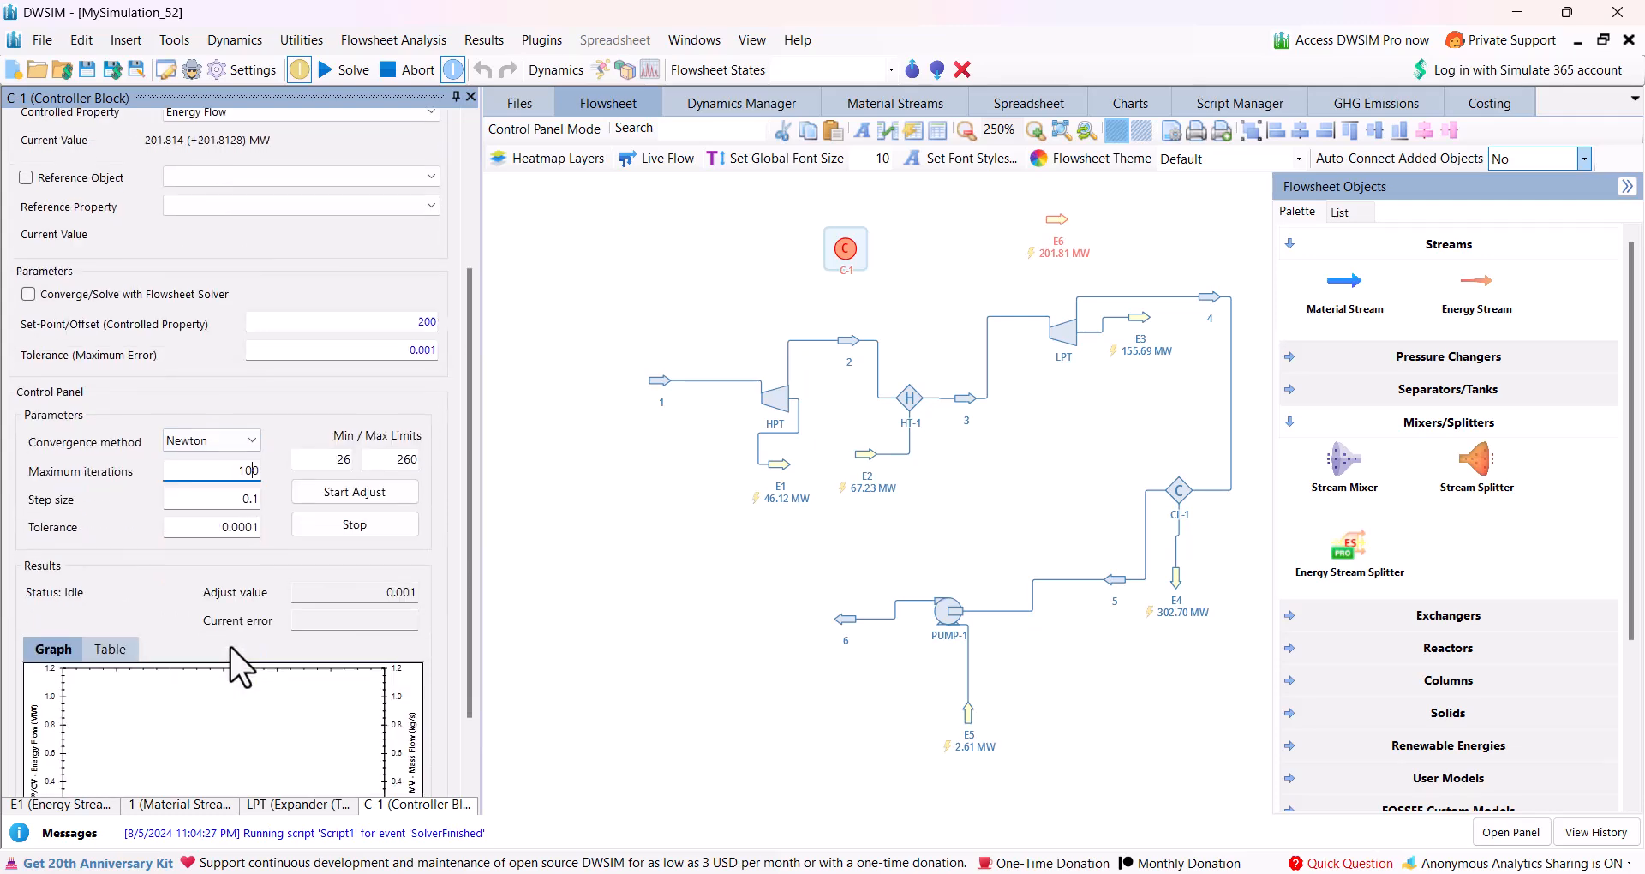
pyautogui.click(355, 497)
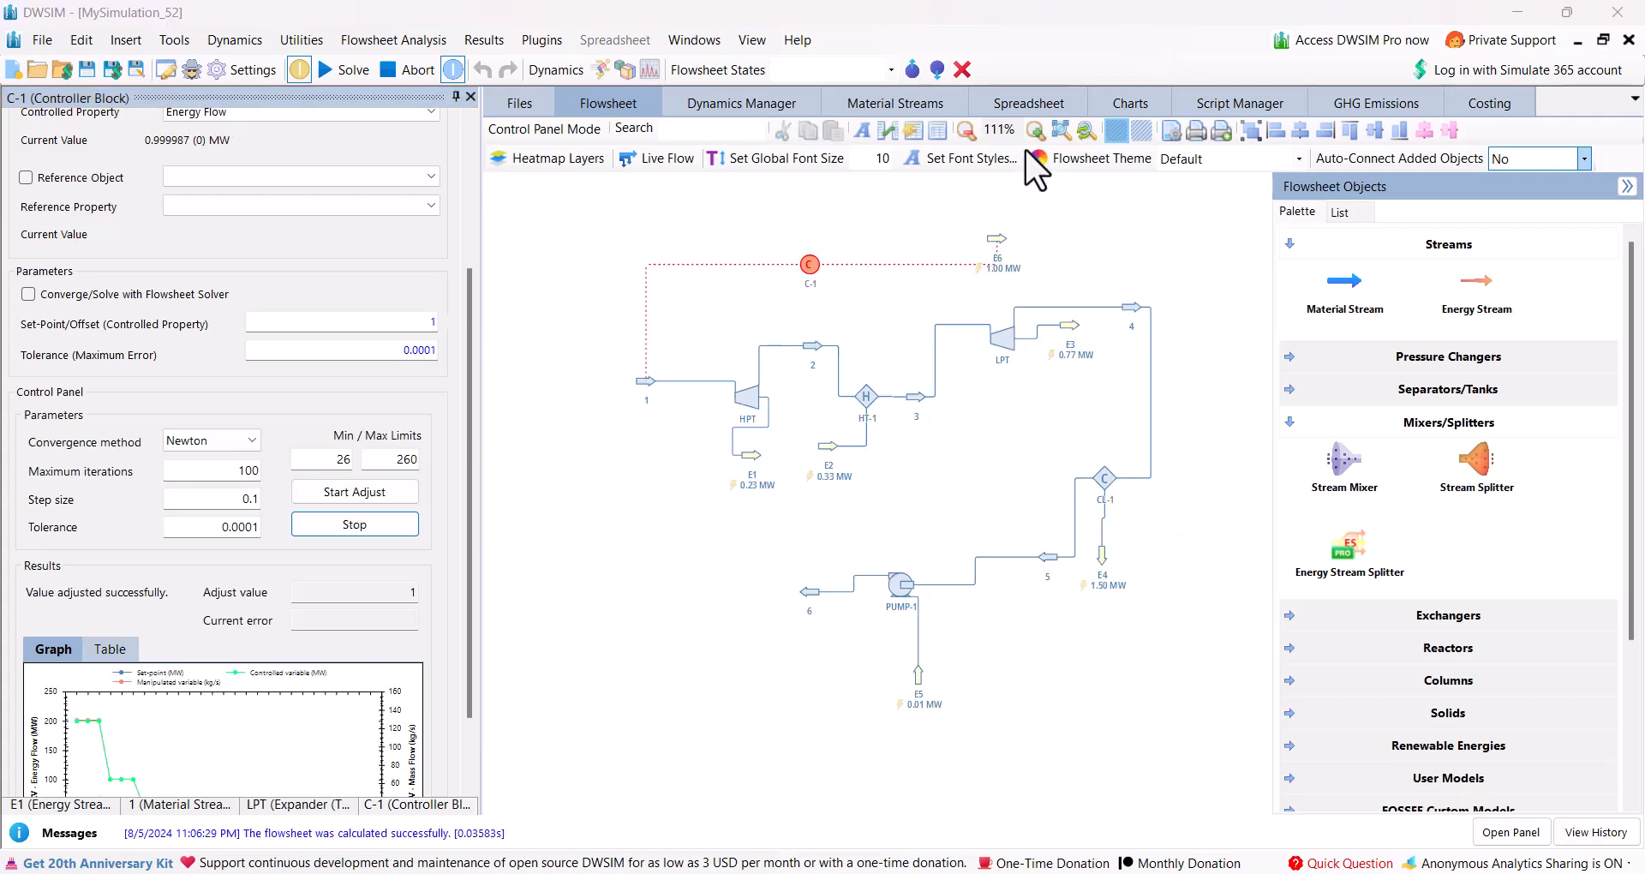
# Check which object and event Script1 is linked to.
pyautogui.click(1230, 106)
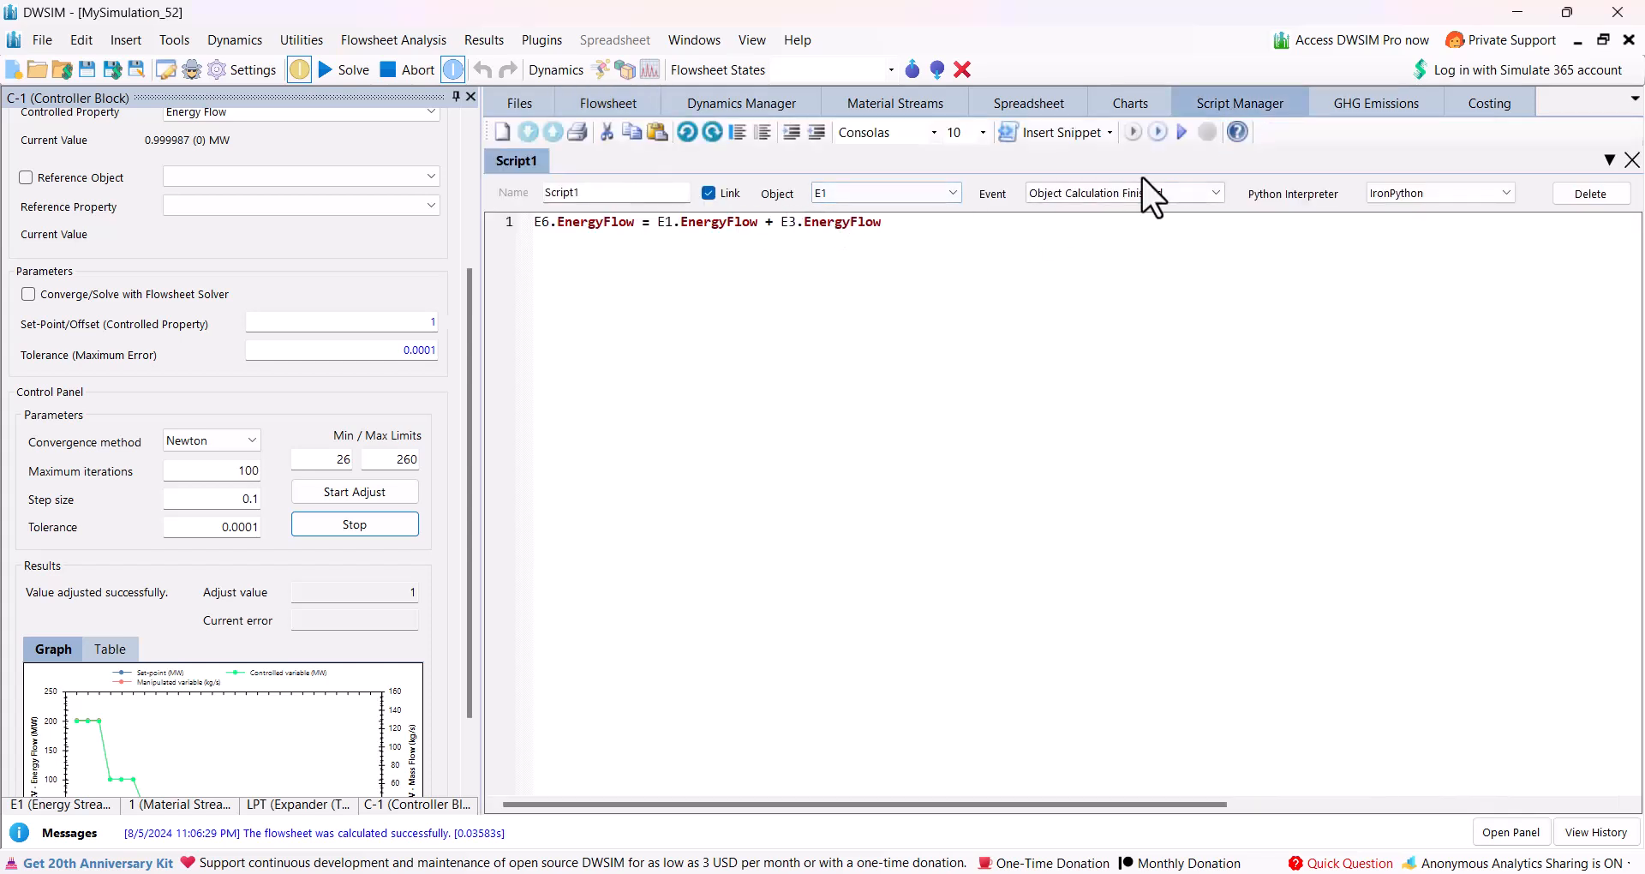
pyautogui.click(953, 193)
pyautogui.click(954, 194)
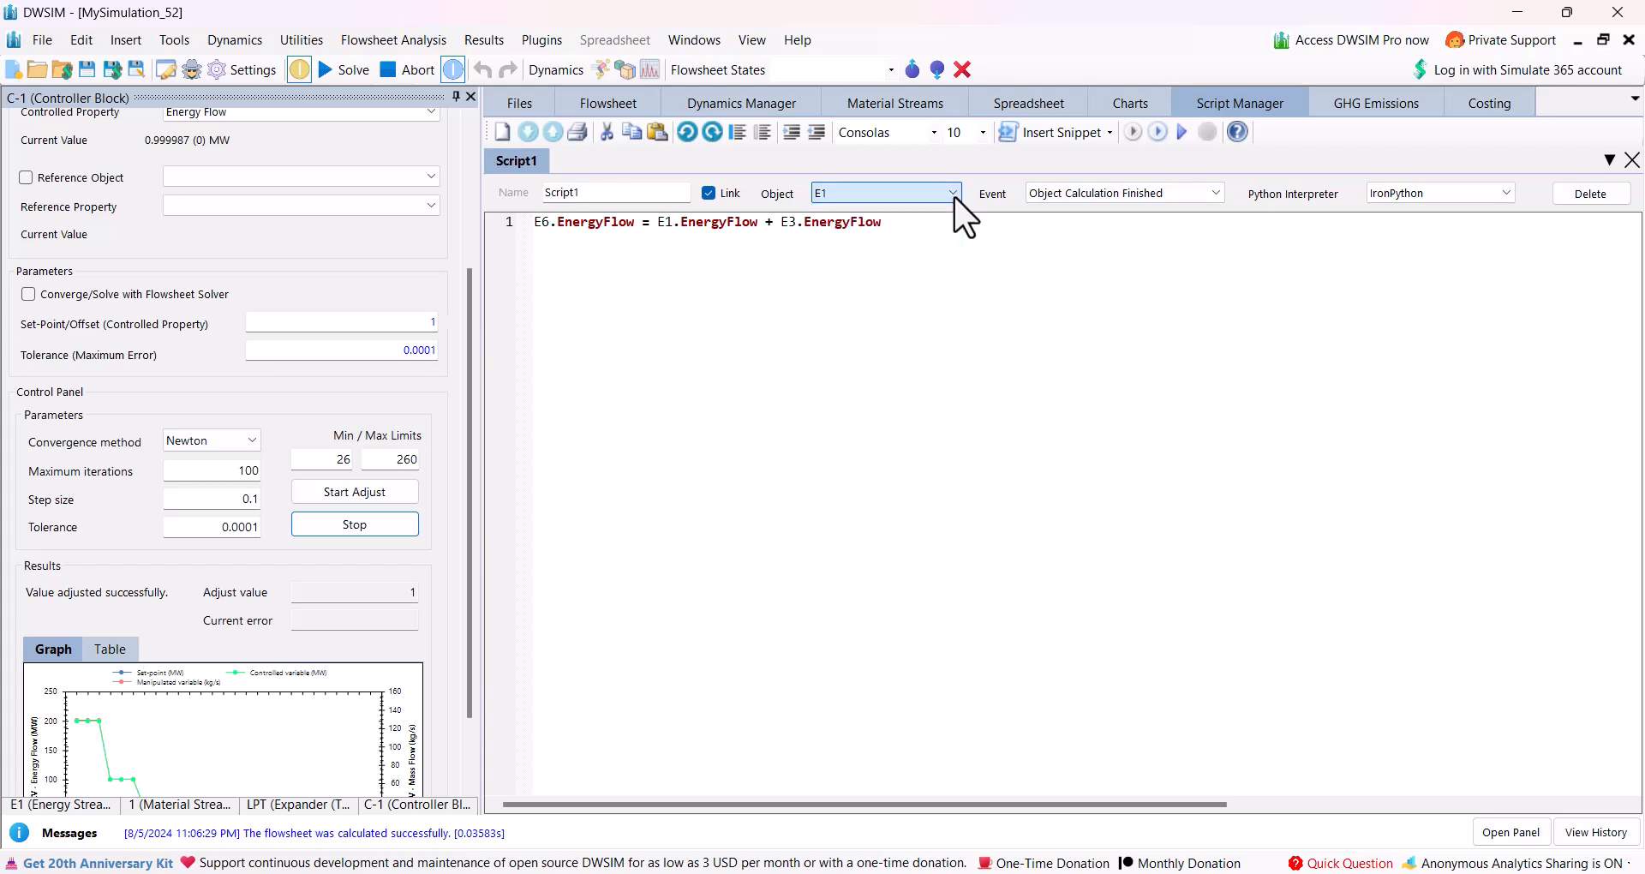
pyautogui.click(1051, 194)
pyautogui.click(1051, 192)
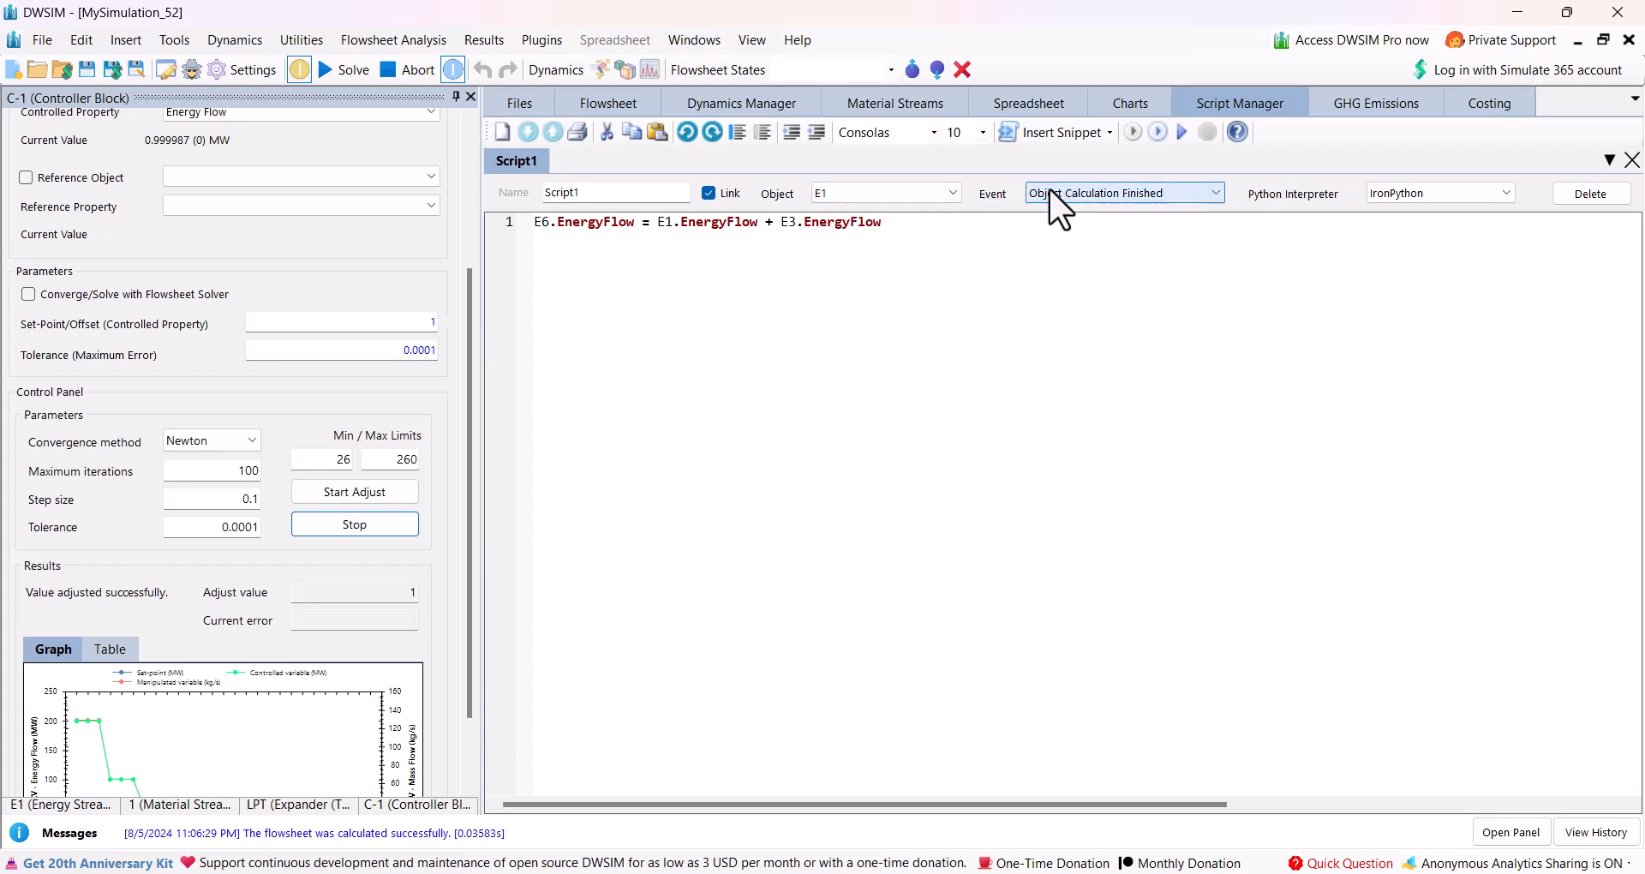
# Set controller C-1's set-point to 200 and start the adjustment again.
pyautogui.click(604, 107)
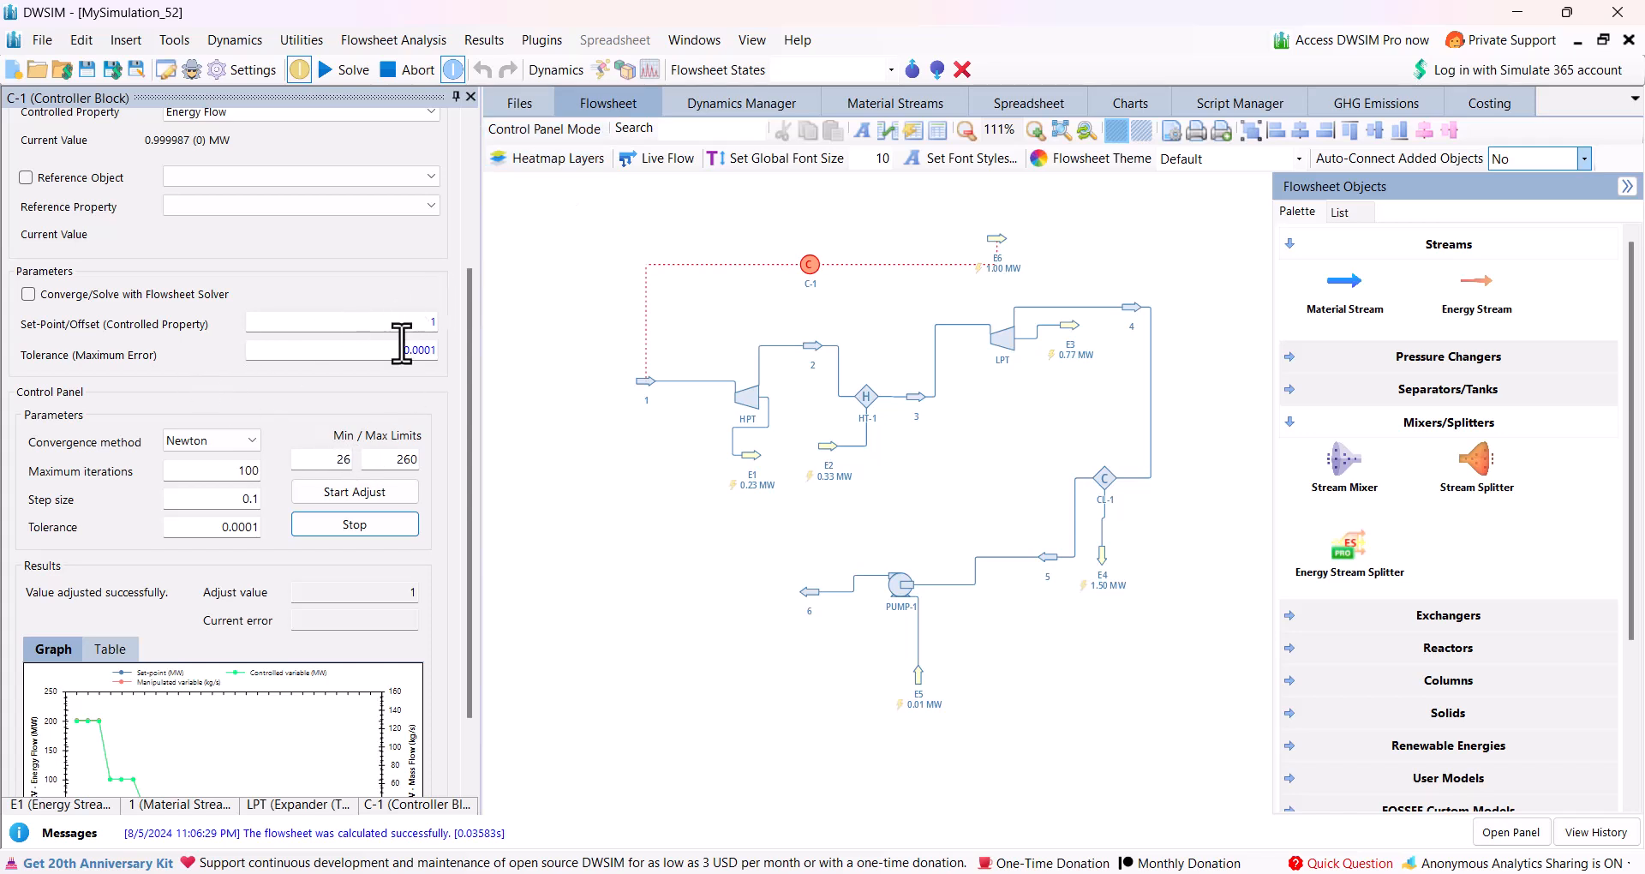
pyautogui.click(404, 323)
pyautogui.write('200')
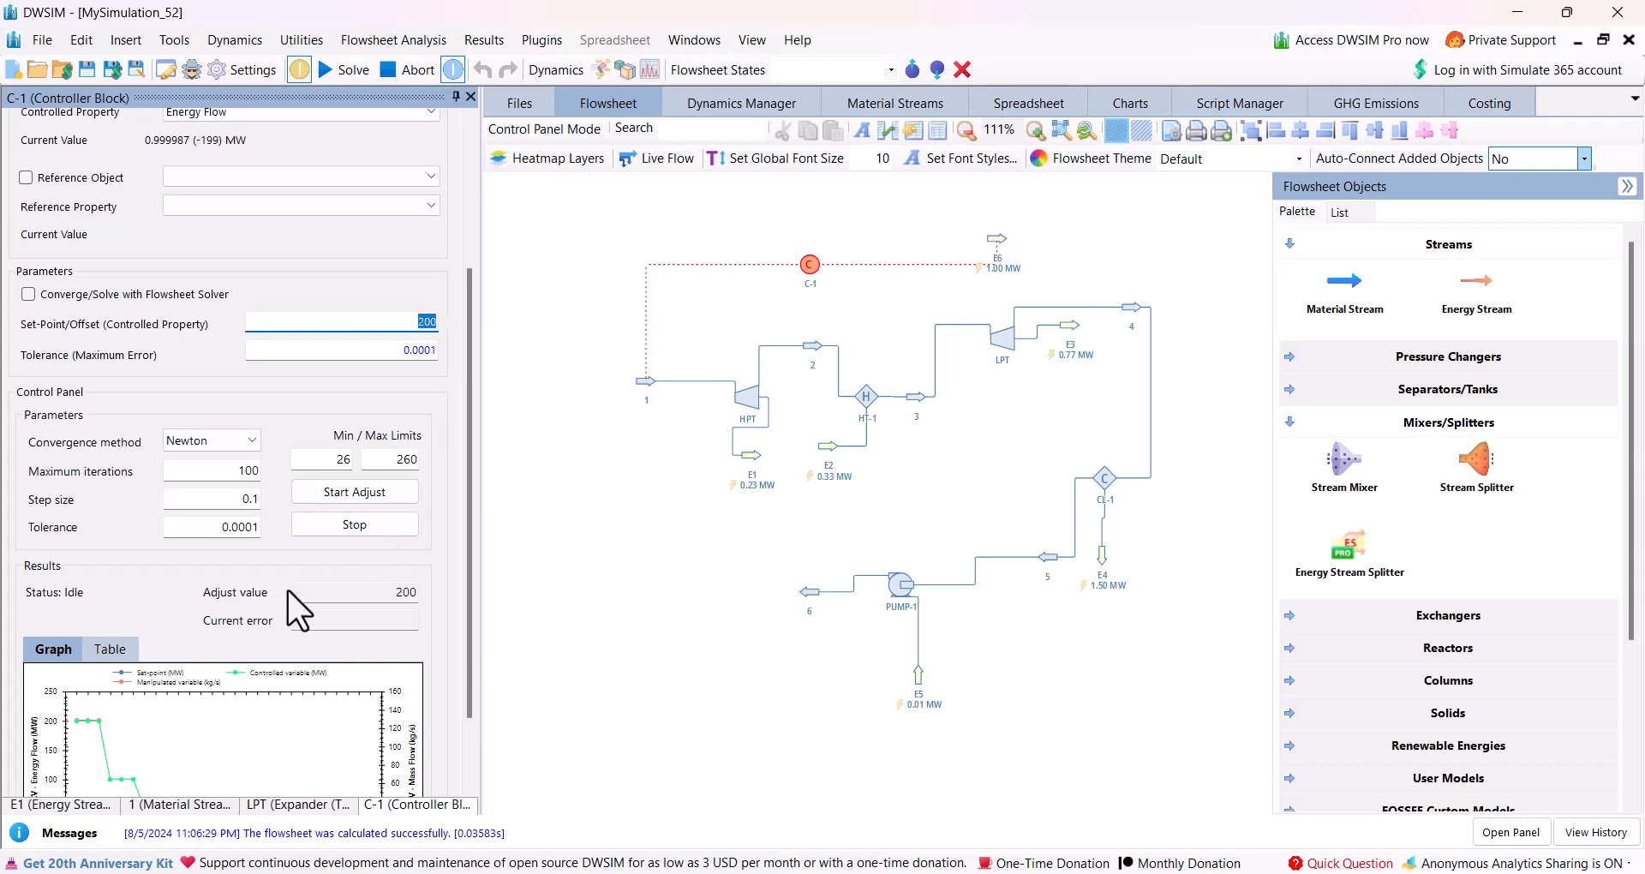
pyautogui.click(344, 494)
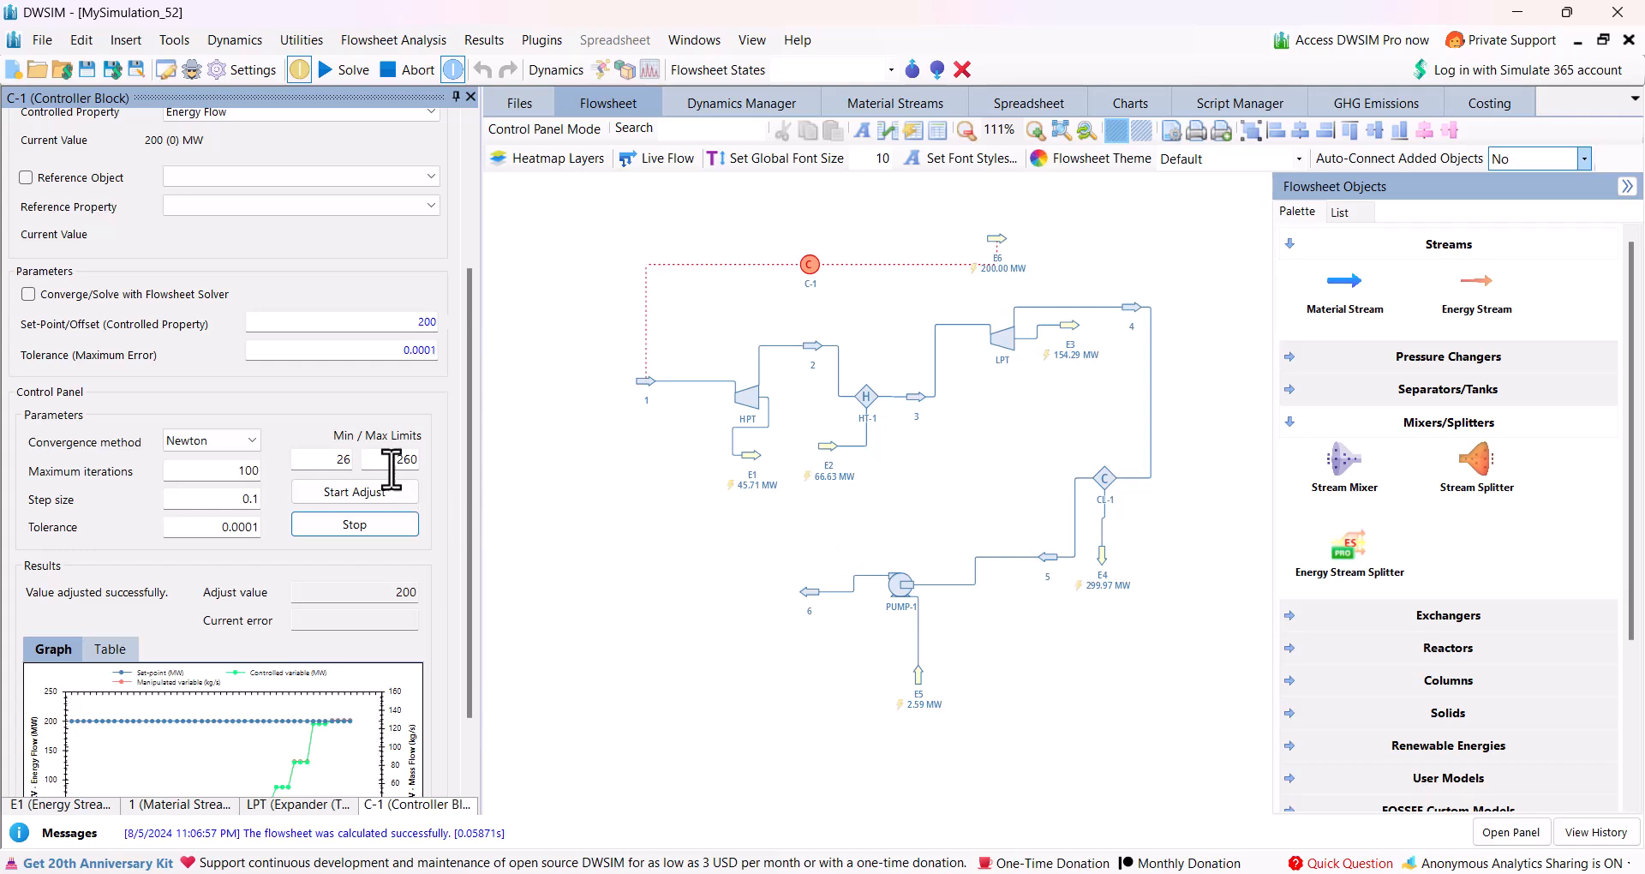
# Set controller C-1's set-point to 250 and start the adjustment.
pyautogui.scroll(4, 381, 407)
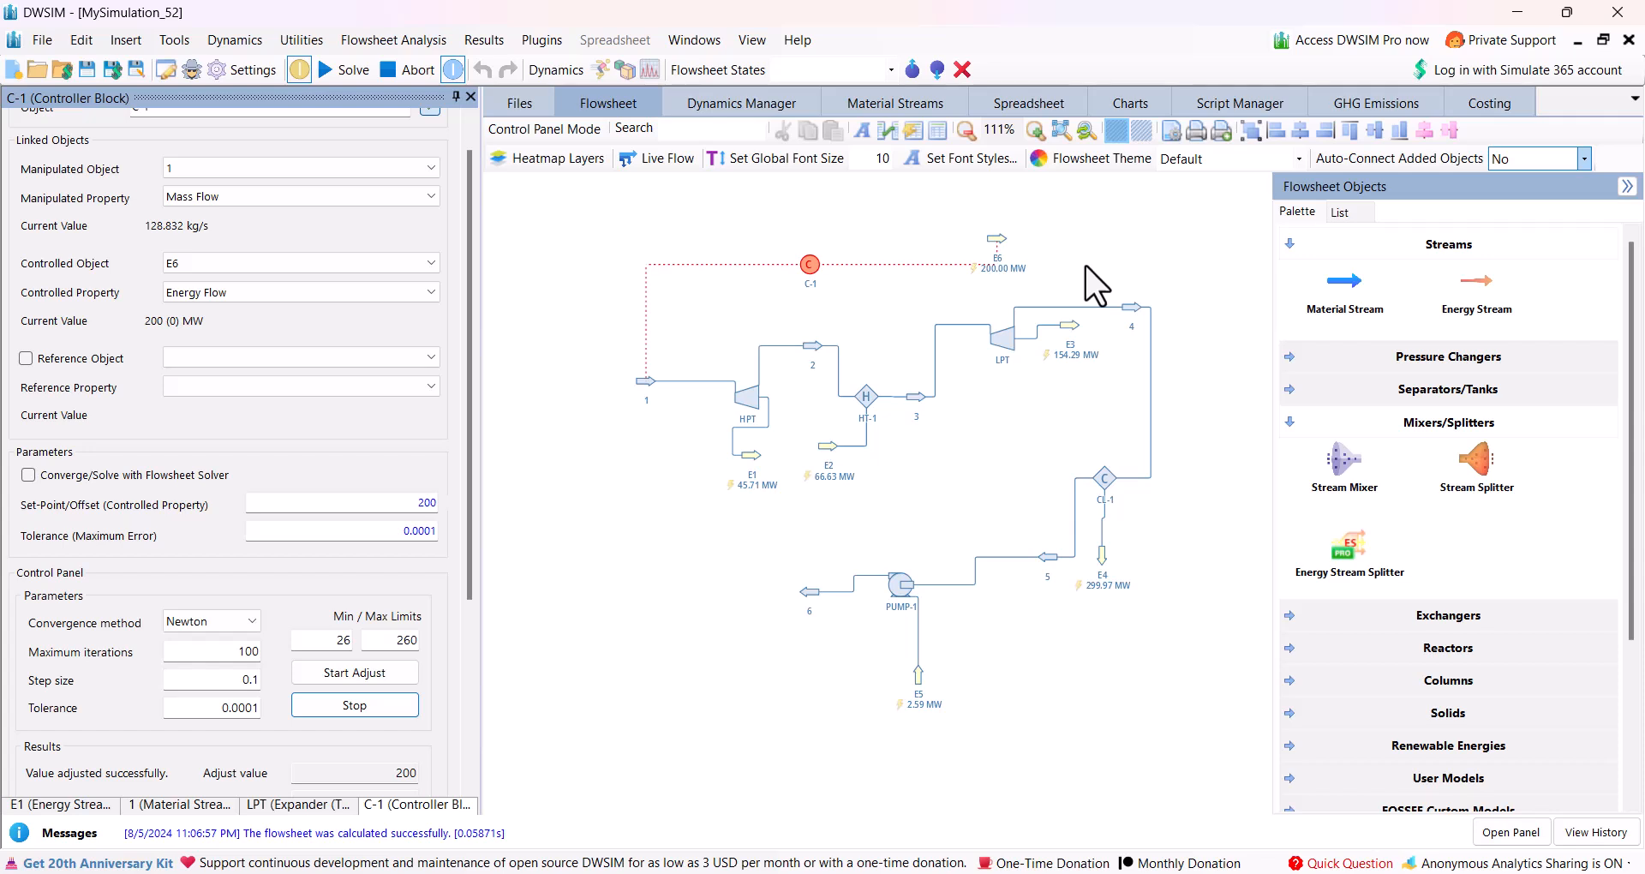
pyautogui.doubleClick(443, 503)
pyautogui.write('25')
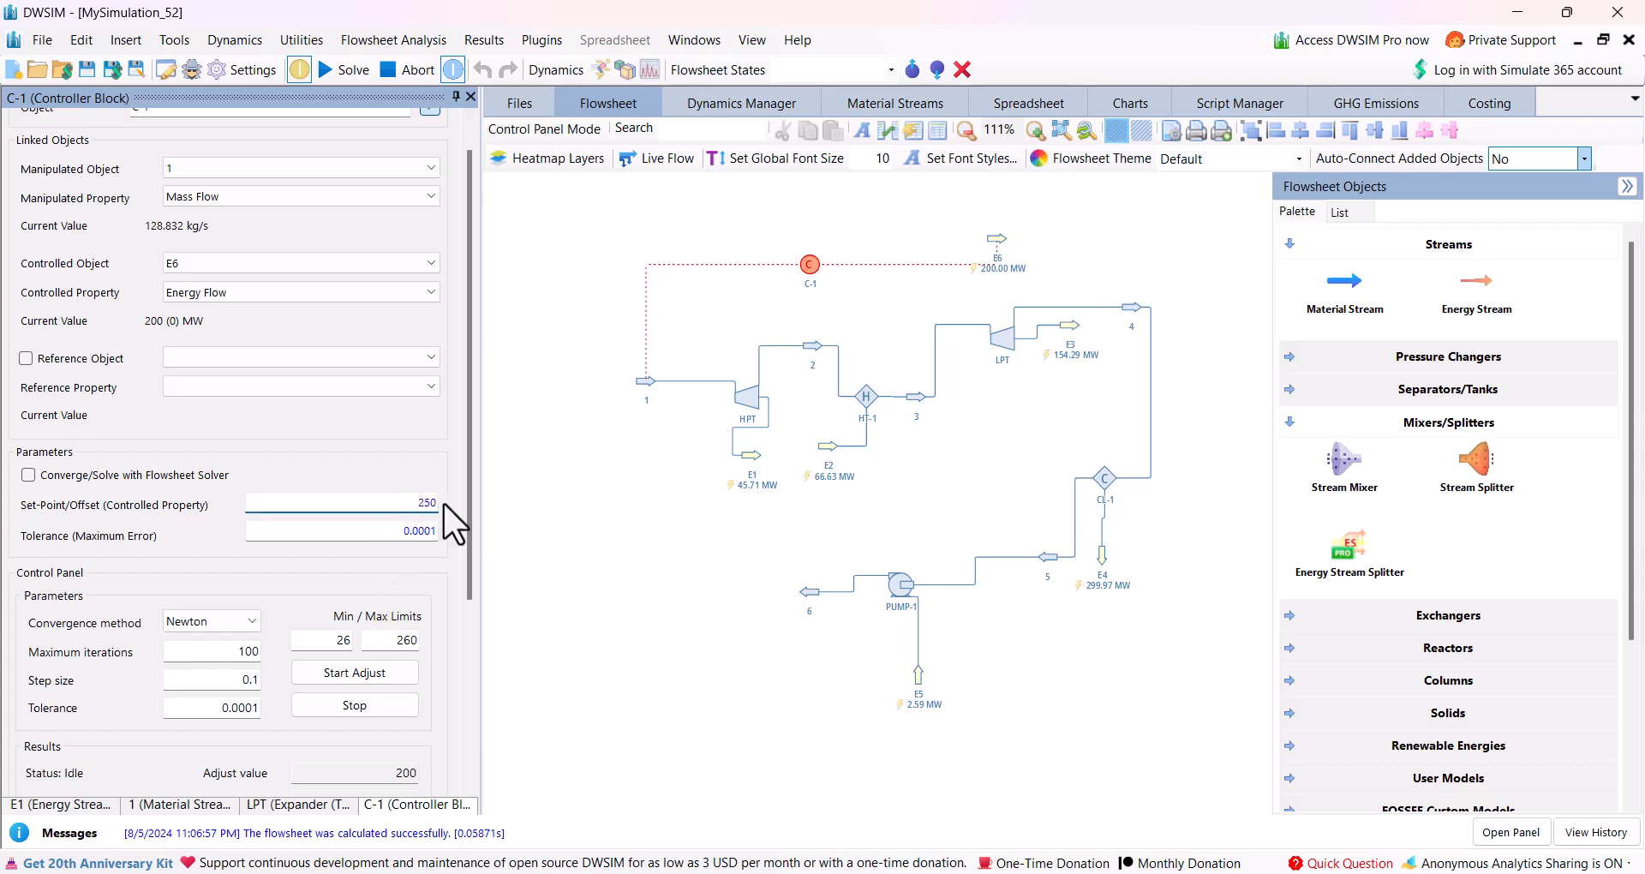
pyautogui.click(354, 674)
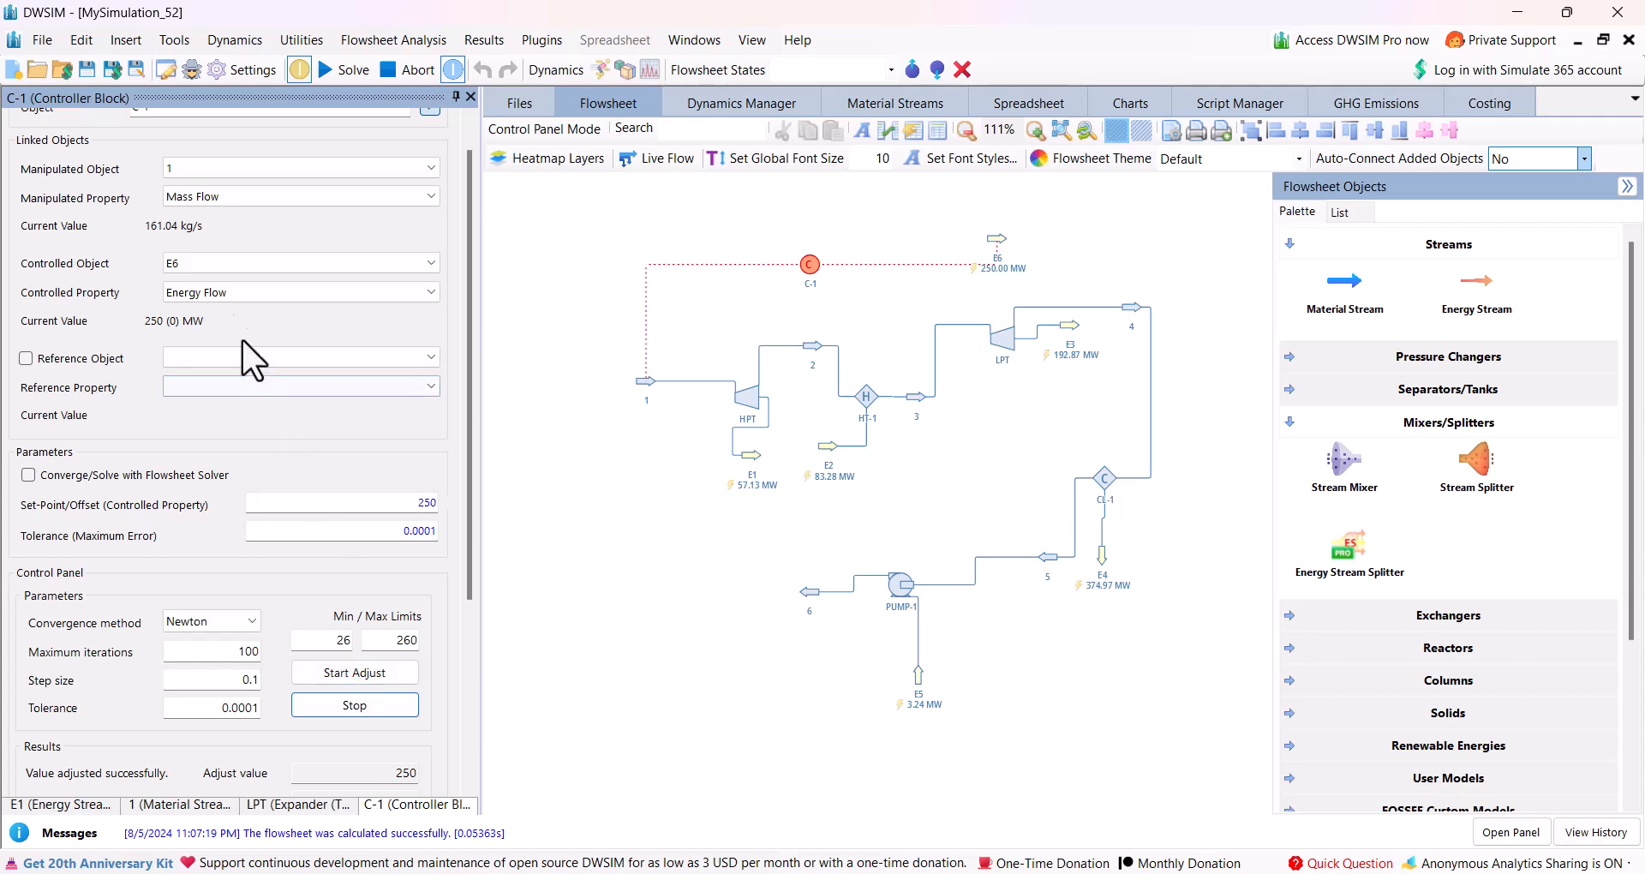
# Return controller C-1's set-point to 200 and run the adjustment again.
pyautogui.doubleClick(418, 504)
pyautogui.write('200')
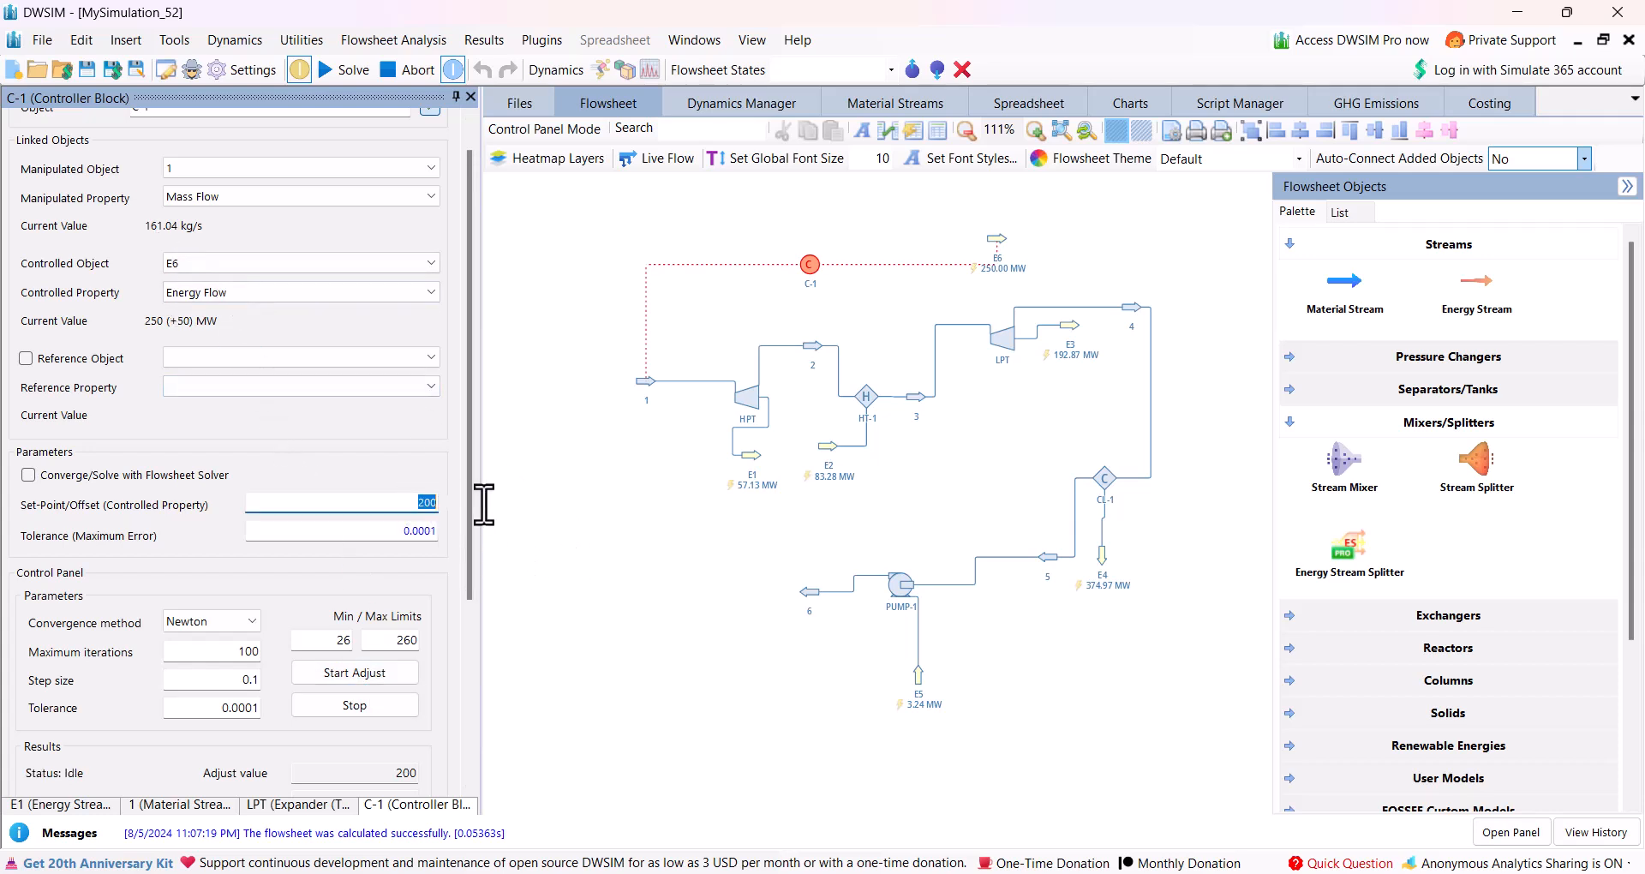
pyautogui.click(346, 675)
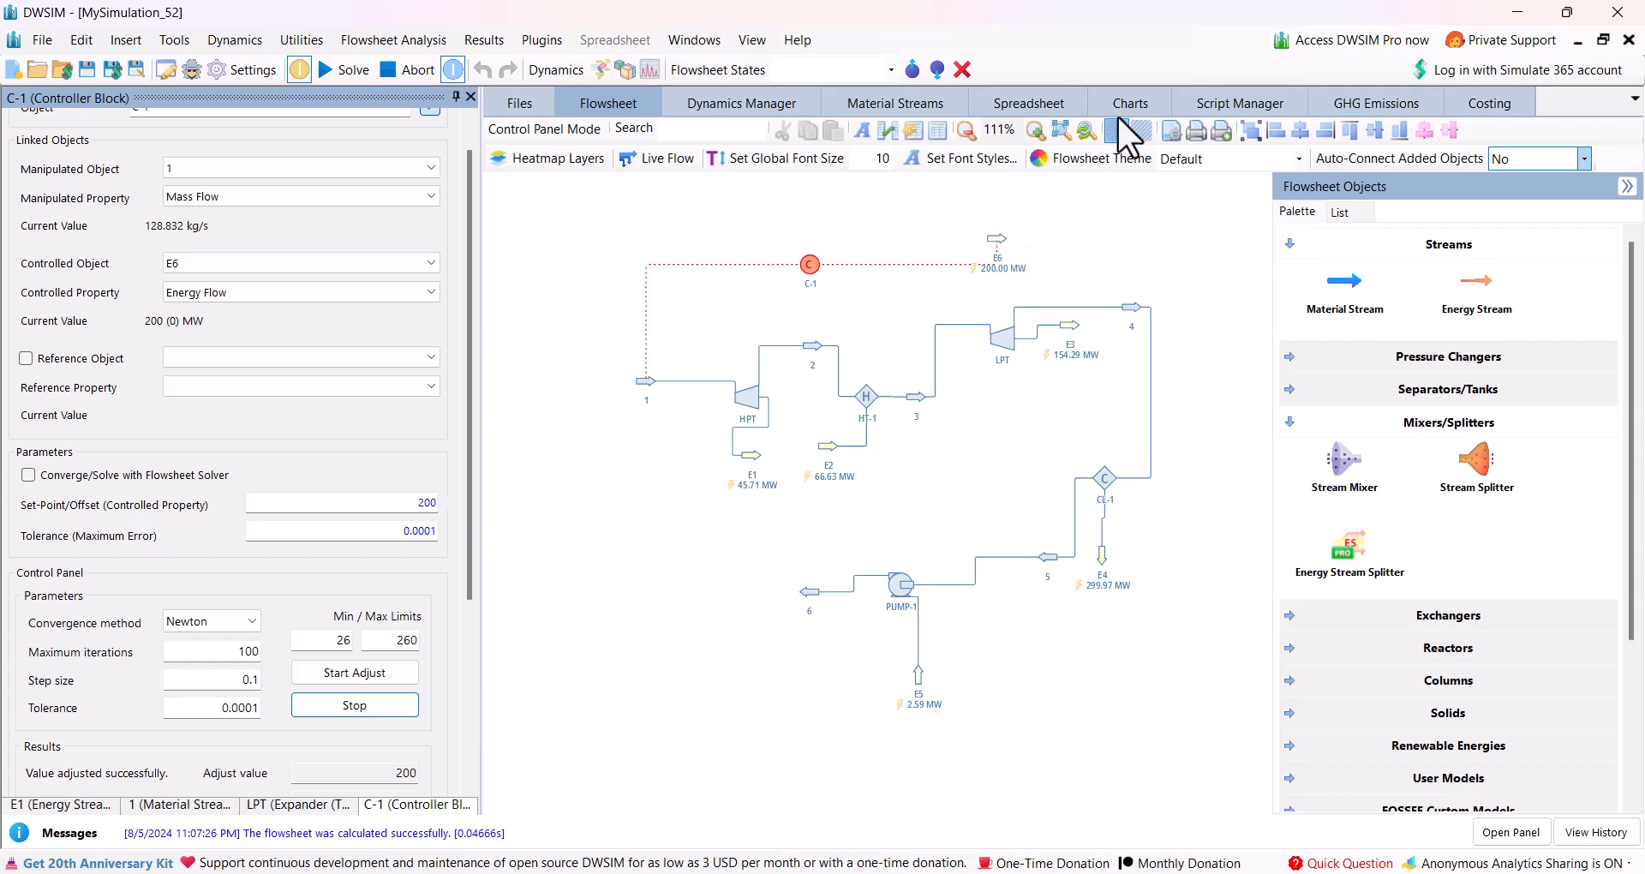
# Extend the E6.EnergyFlow expression in Script1 with "- E5.EnergyFlow" to subtract the pump power, and run the script.
pyautogui.click(1196, 99)
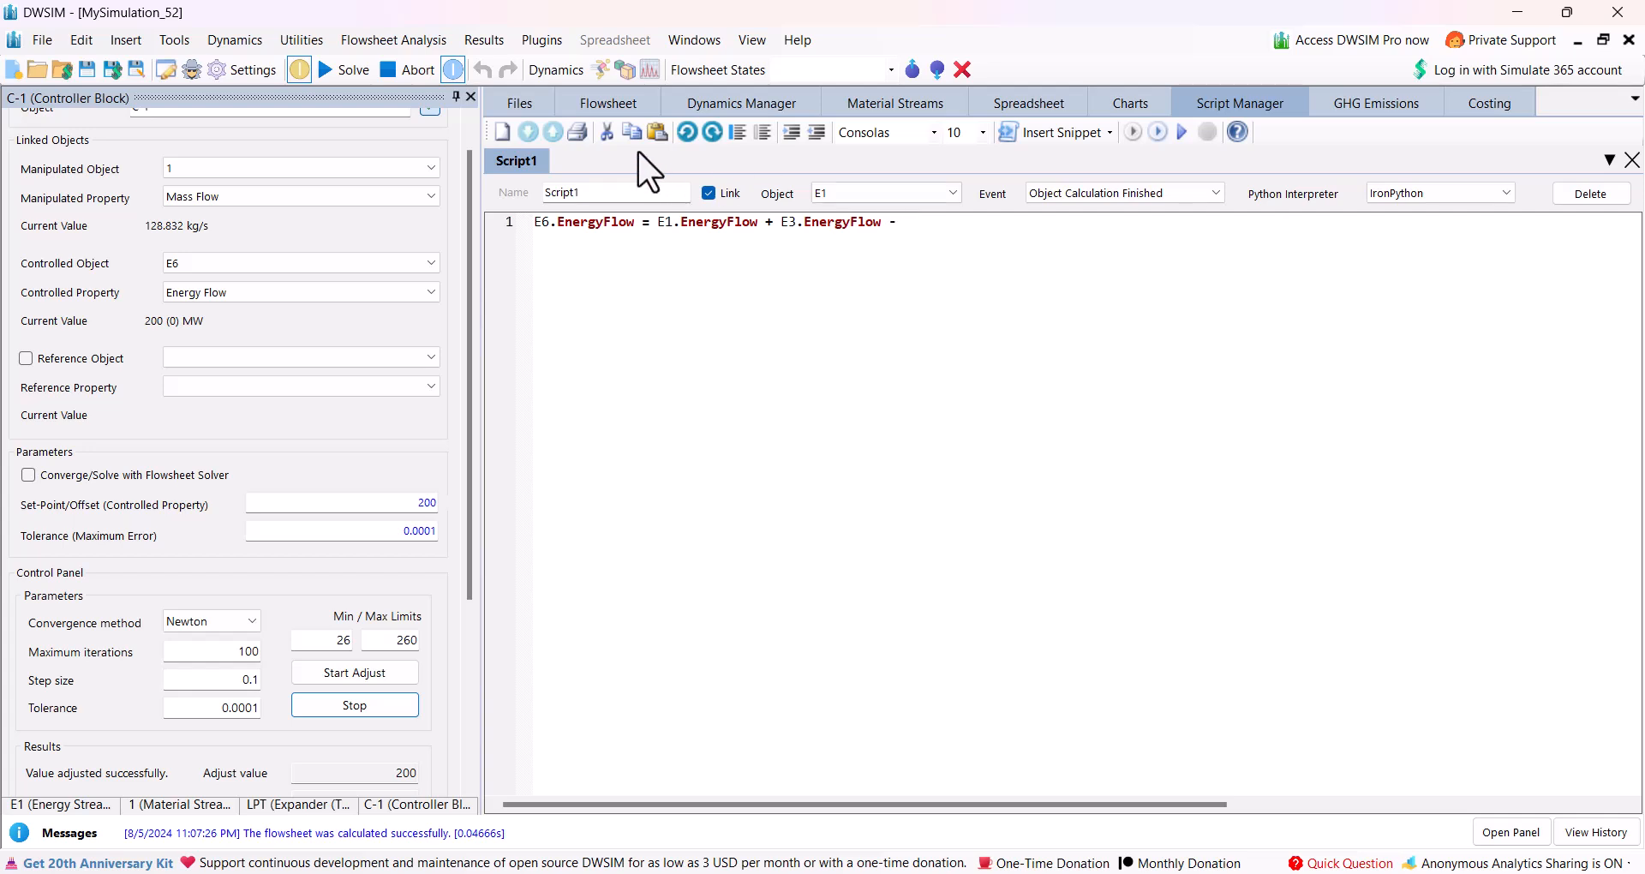
pyautogui.click(610, 101)
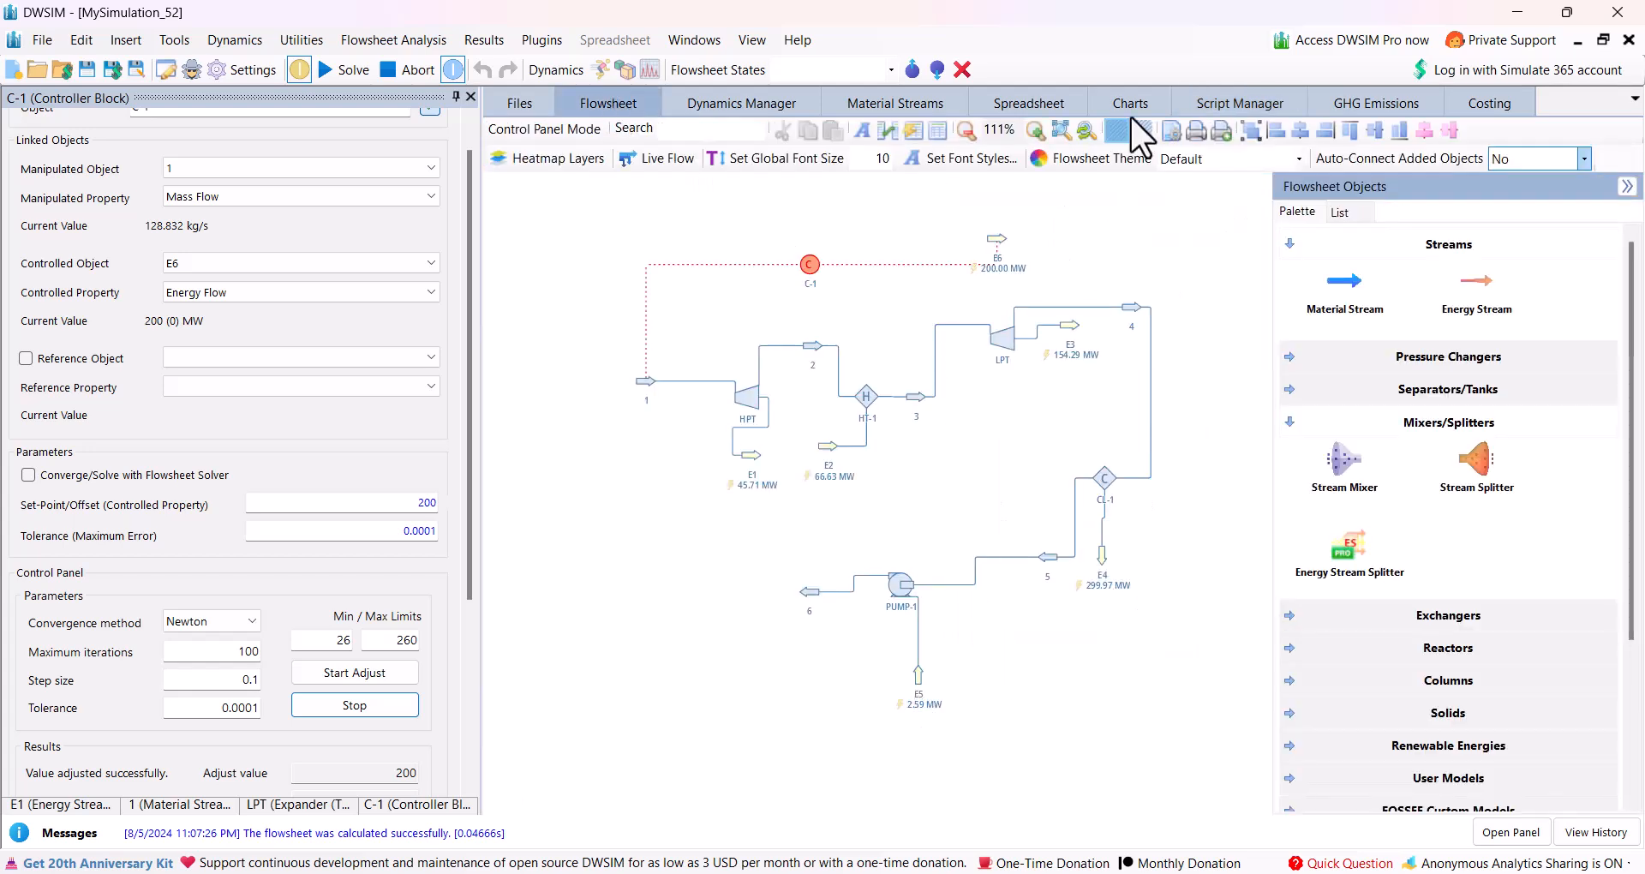
pyautogui.click(1199, 109)
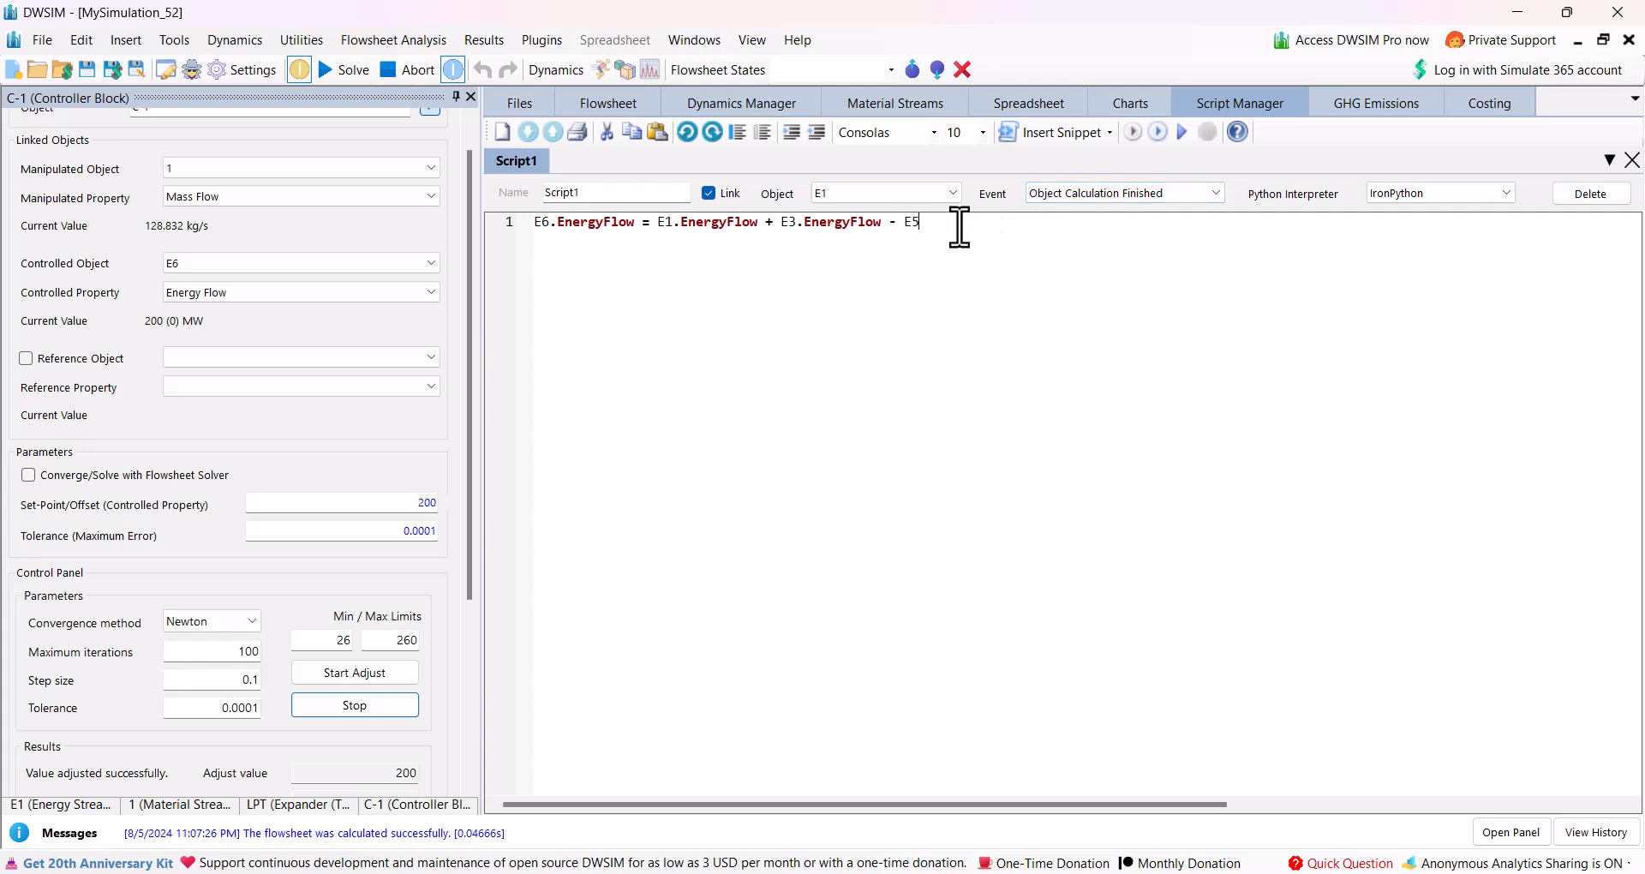
pyautogui.write('nergy')
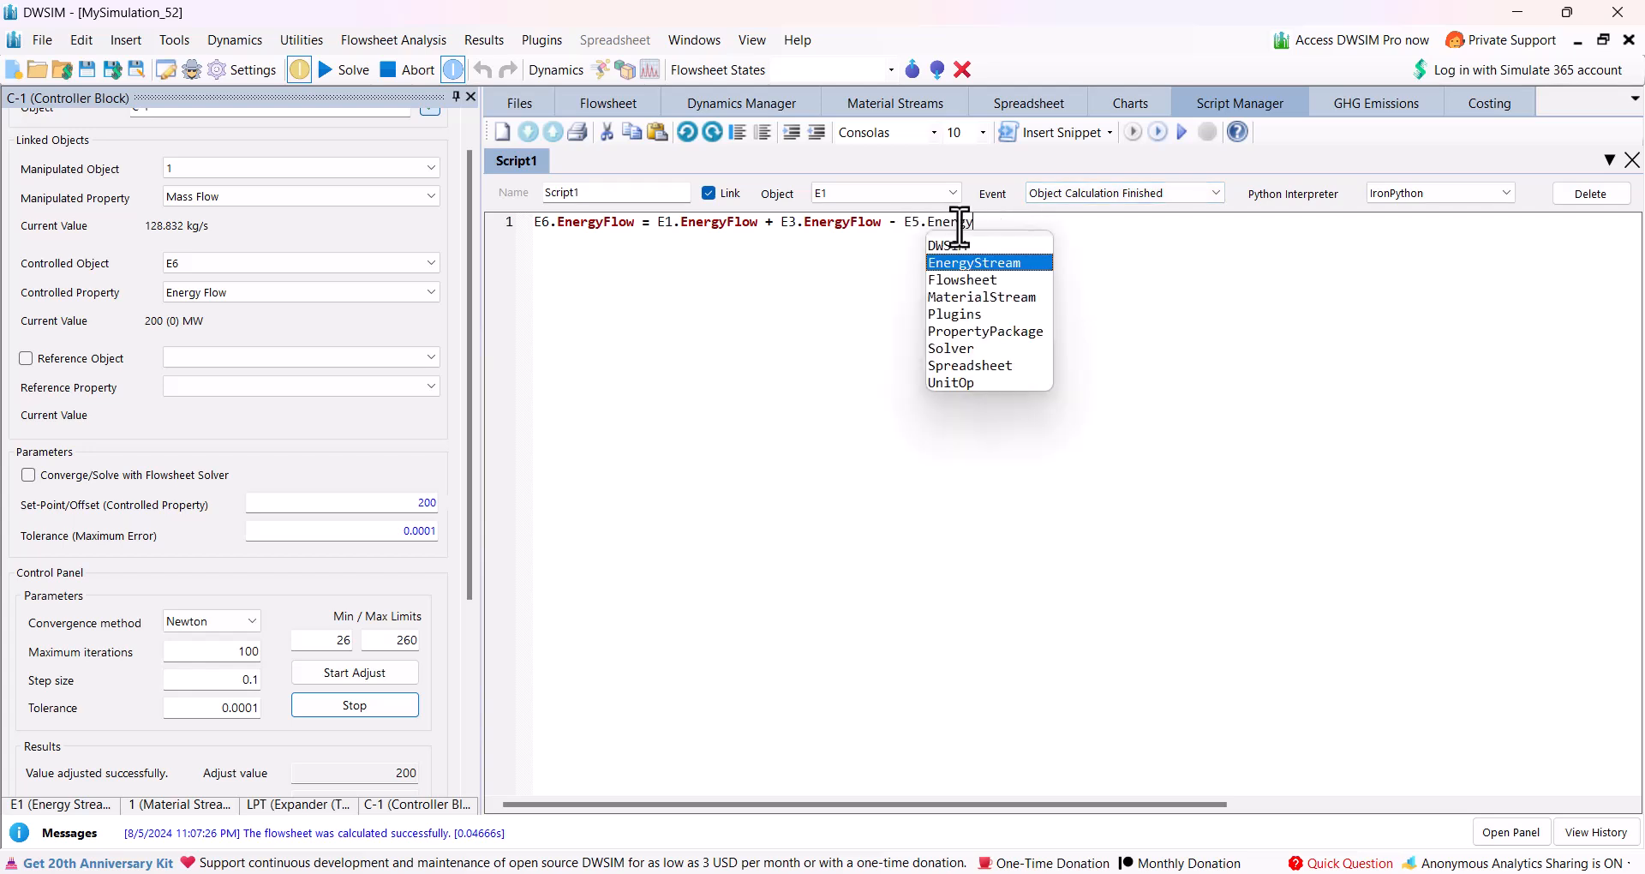
pyautogui.write('Flow')
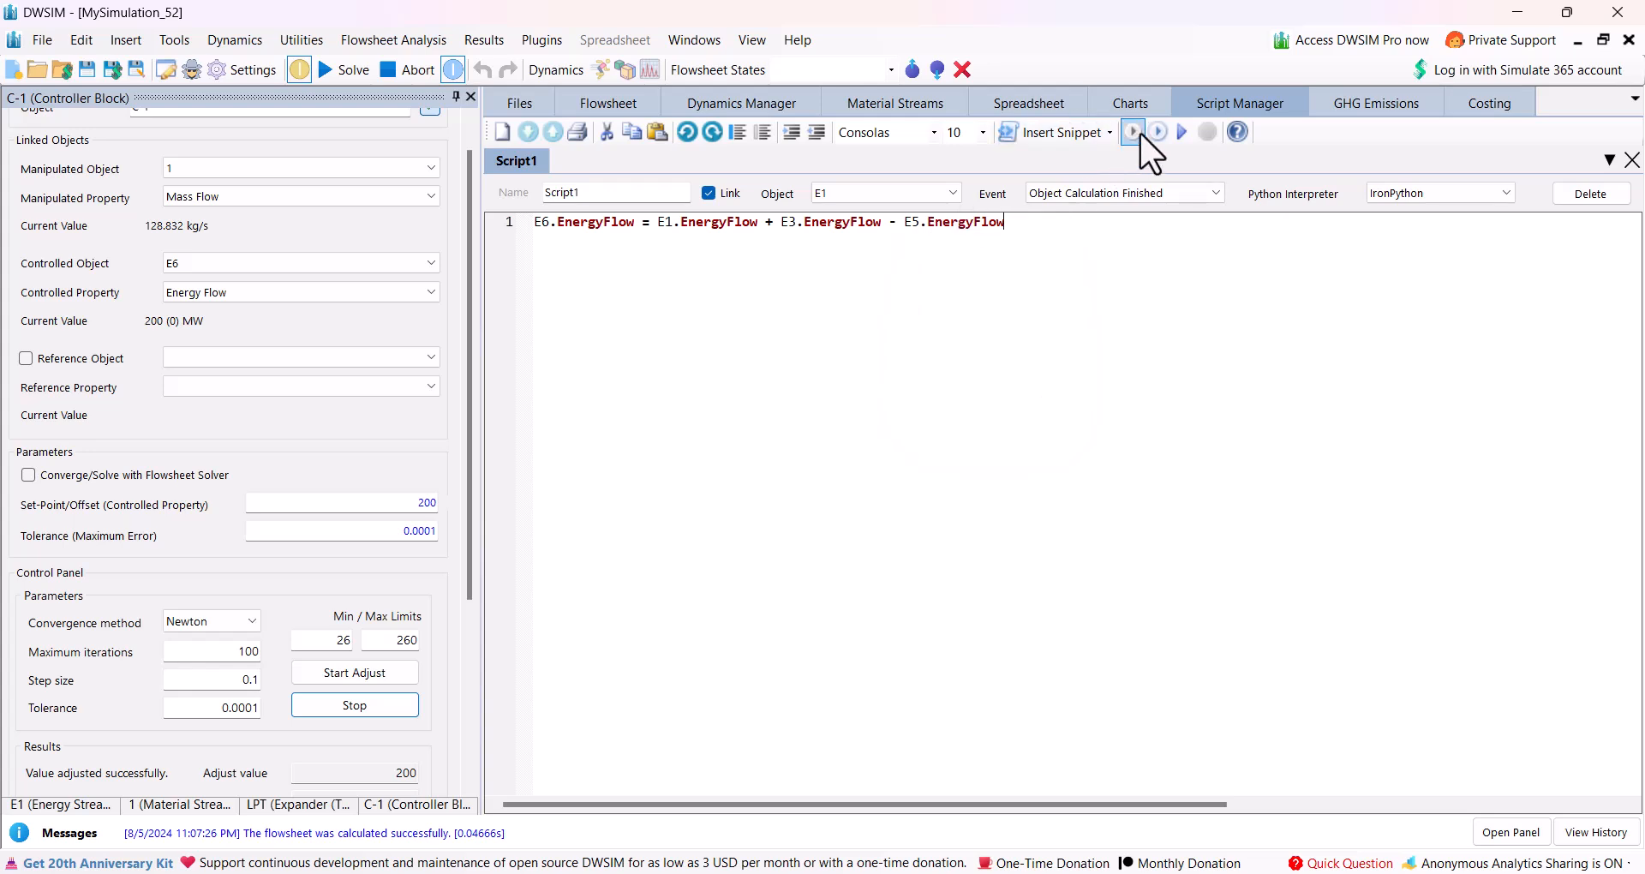
# Rerun controller C-1's adjustment on the flowsheet using the net power that includes the pump's consumption.
pyautogui.click(632, 99)
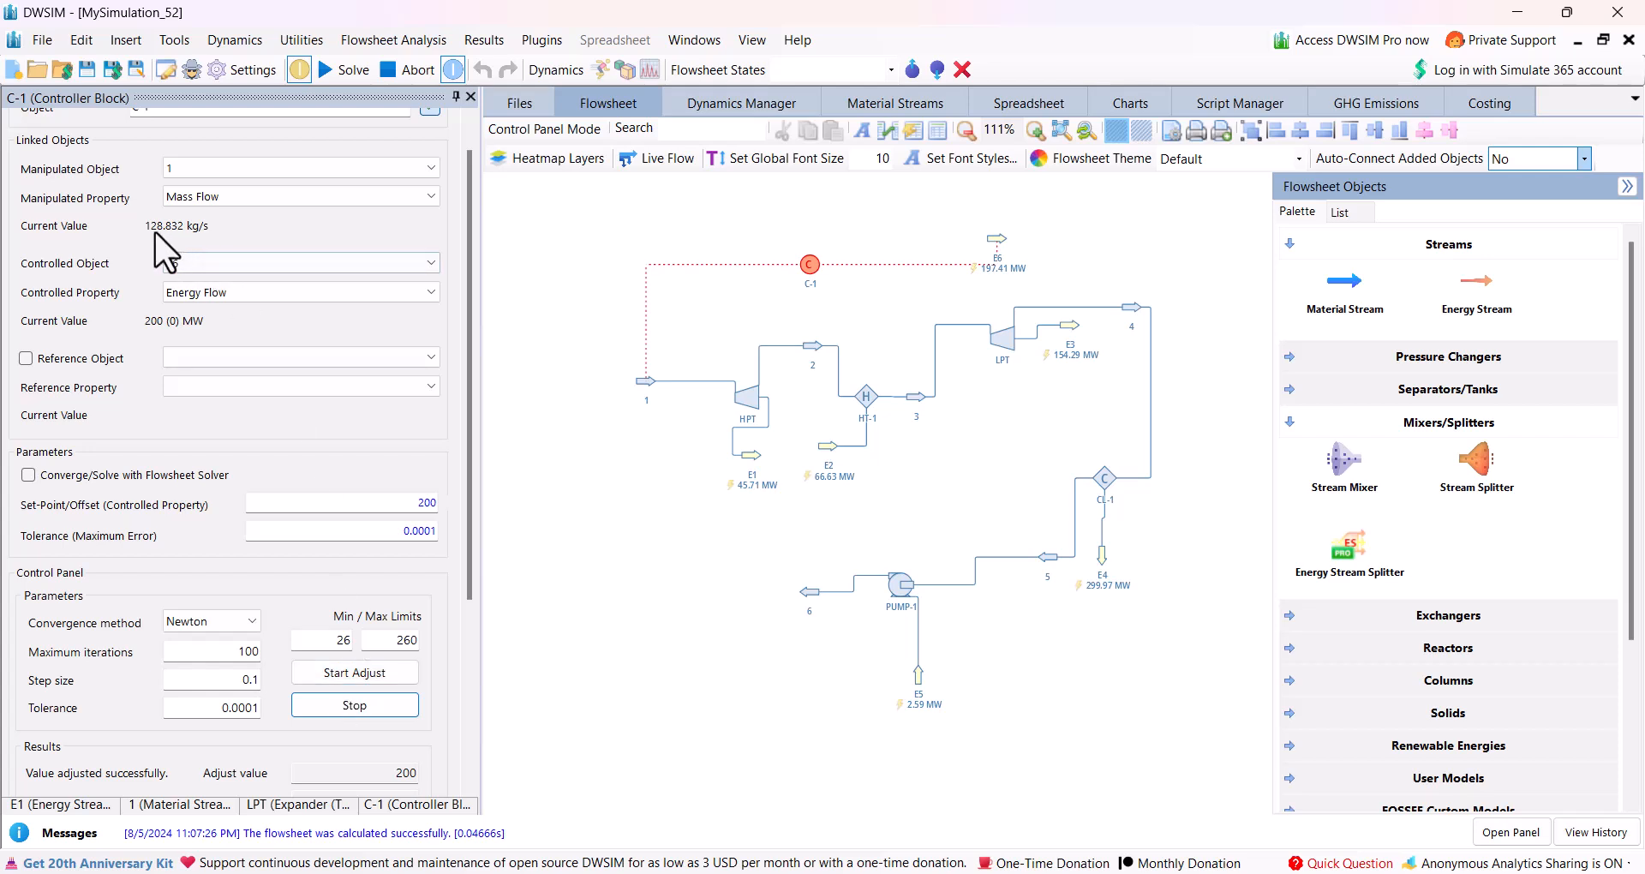
pyautogui.click(356, 675)
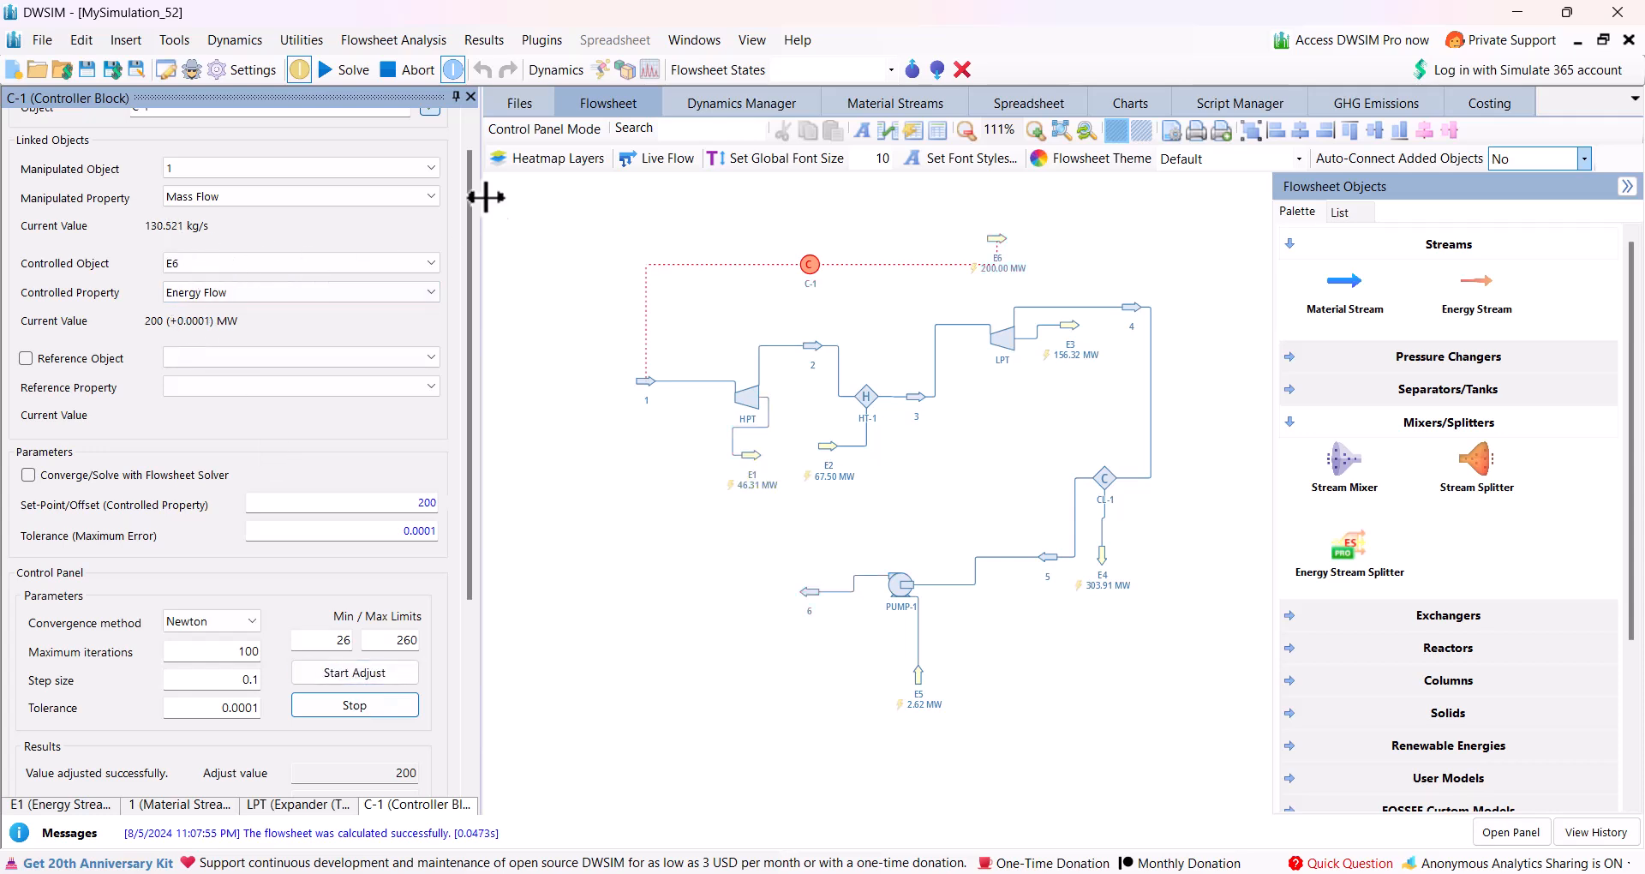
pyautogui.moveTo(745, 394)
pyautogui.moveTo(915, 396)
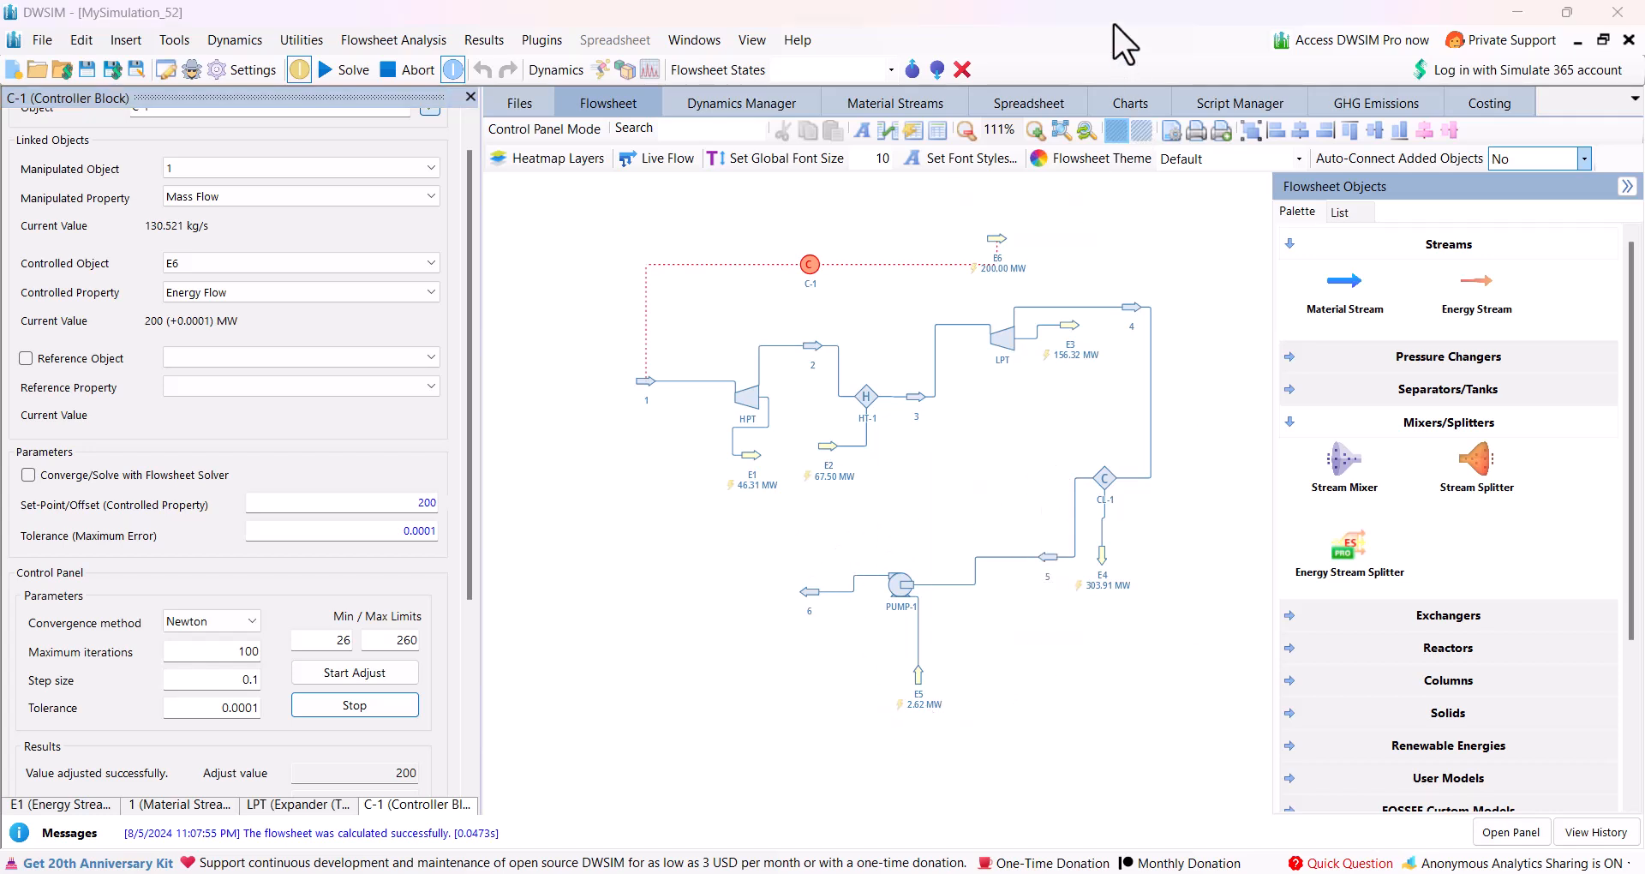
# Switch to the exercise PDF to examine the boiler and steam cycle diagram, and return to the DWSIM flowsheet.
pyautogui.hotkey('alt', 'Tab')
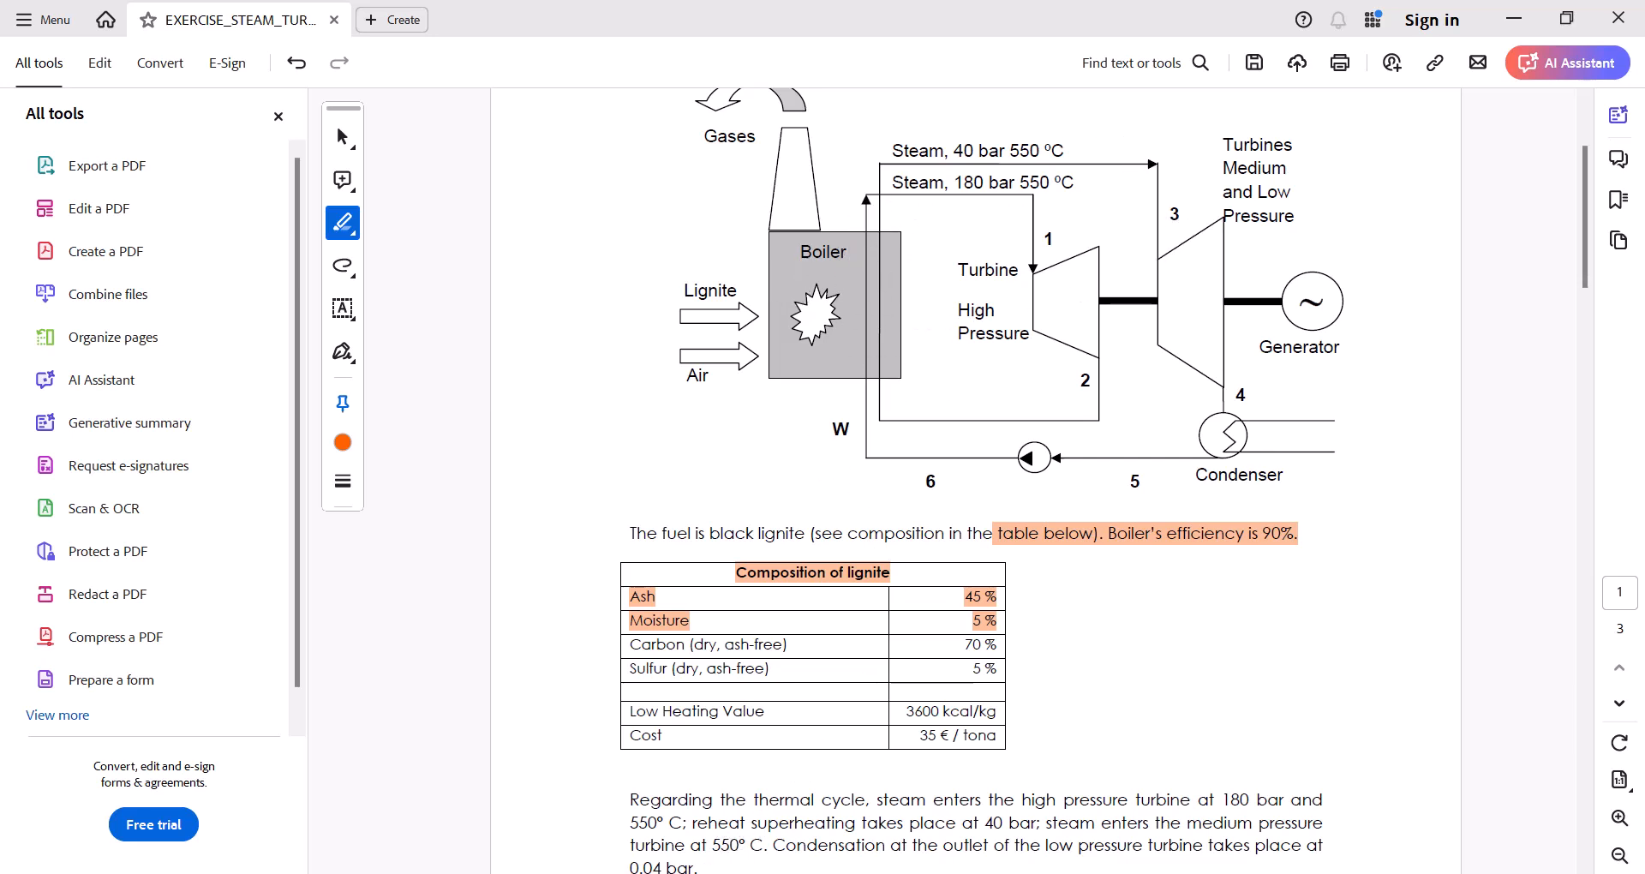
pyautogui.moveTo(696, 872)
pyautogui.click(616, 795)
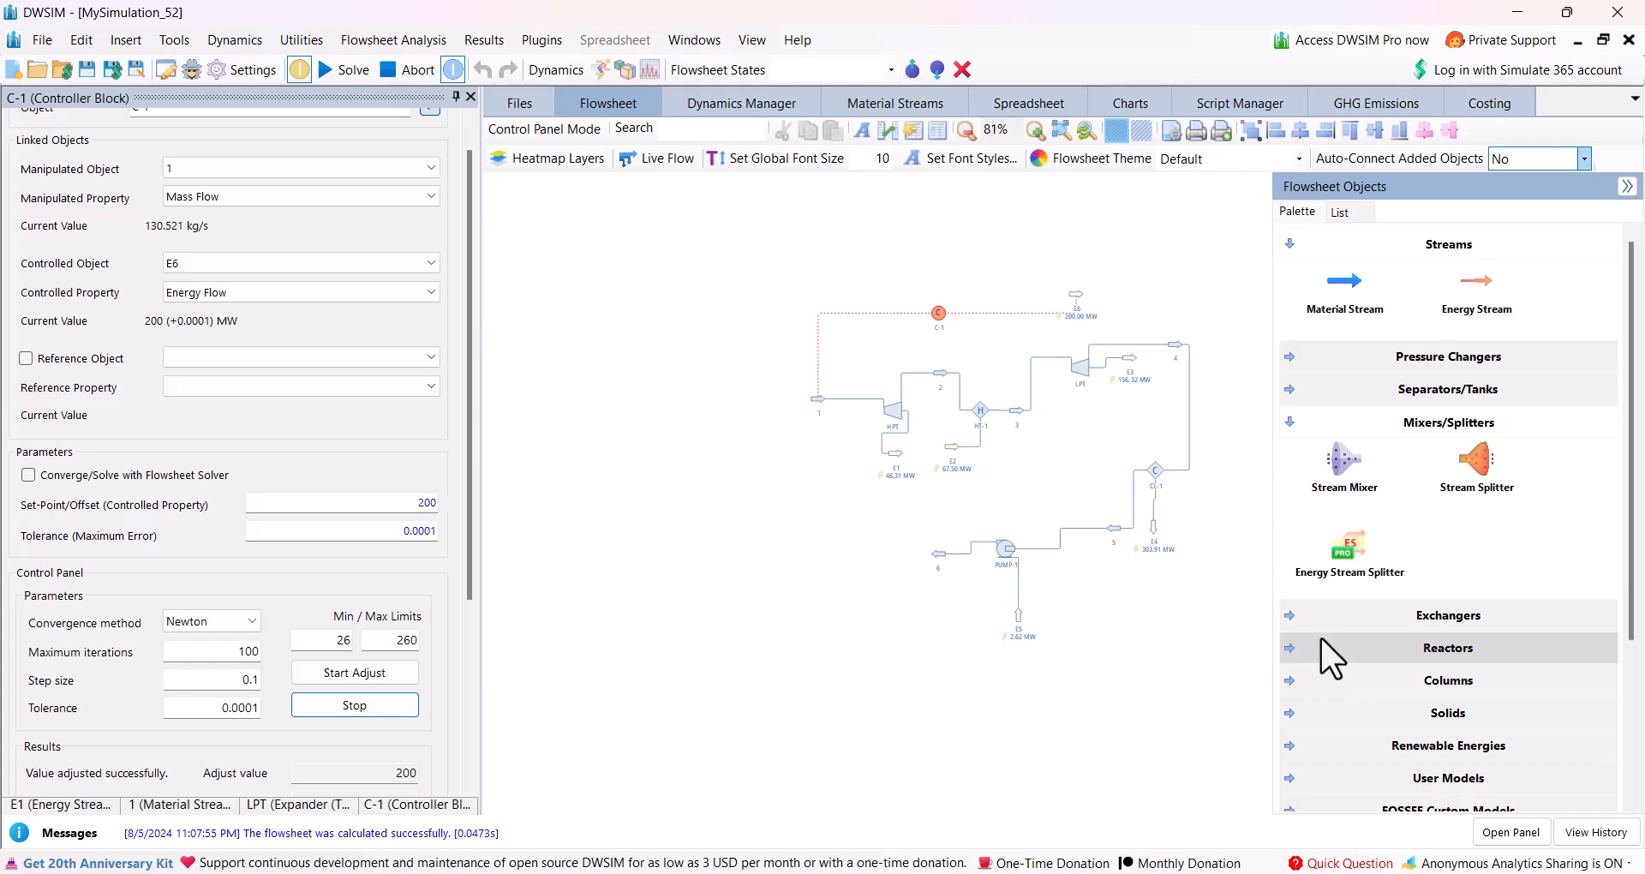
# Add a Heater upstream of turbine HPT and disconnect stream 1 from the turbine's inlet.
pyautogui.click(1295, 614)
pyautogui.moveTo(1475, 677); pyautogui.dragTo(777, 408)
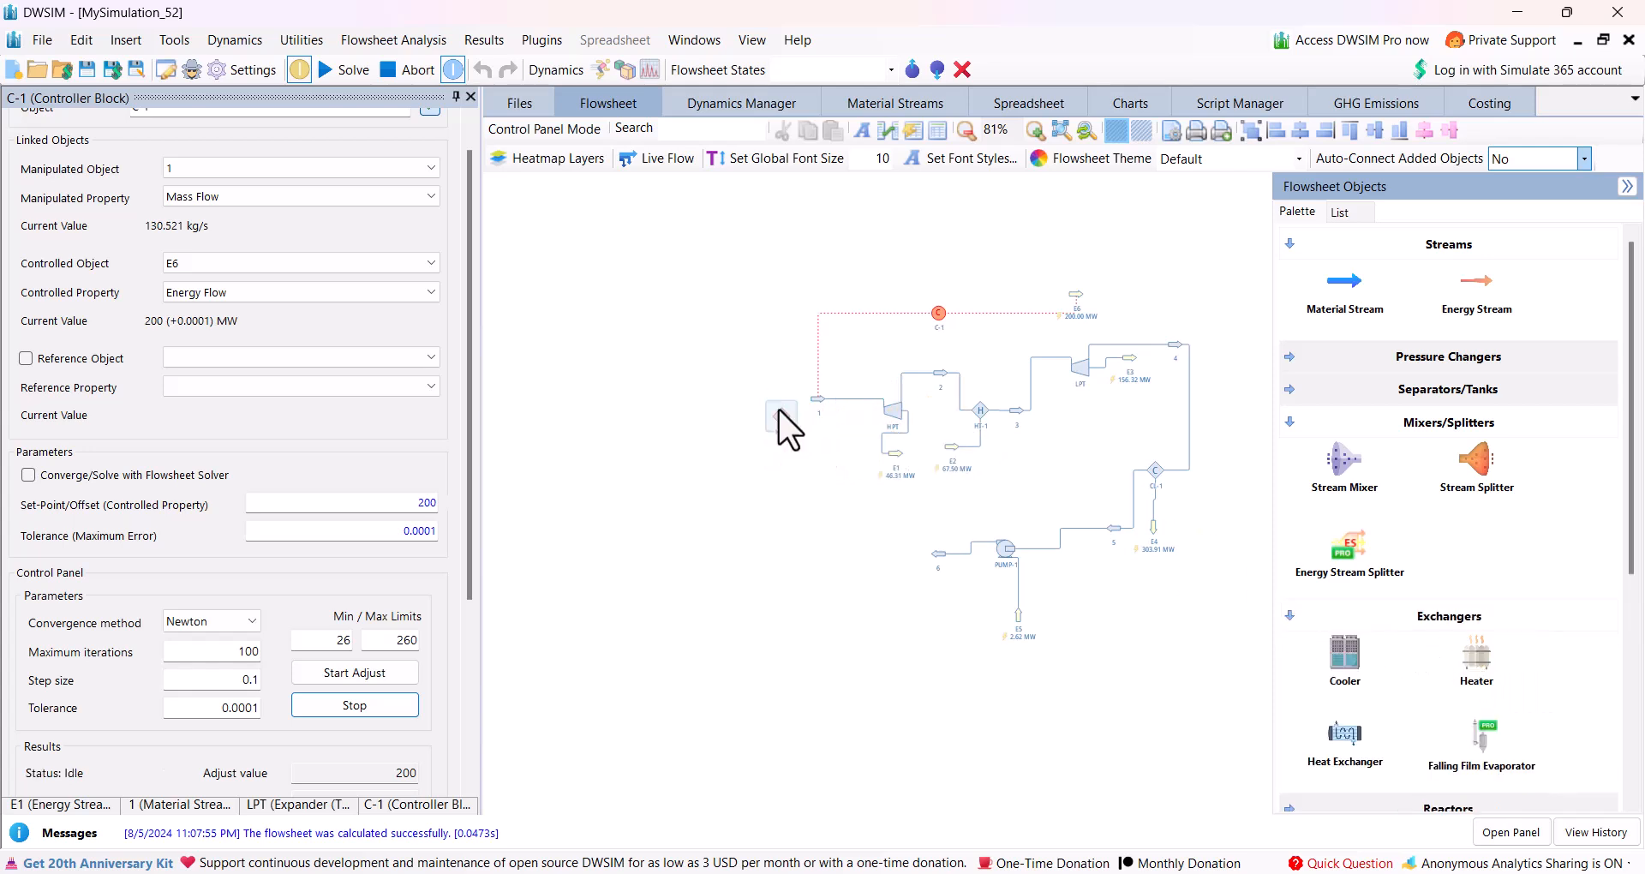
pyautogui.click(899, 415)
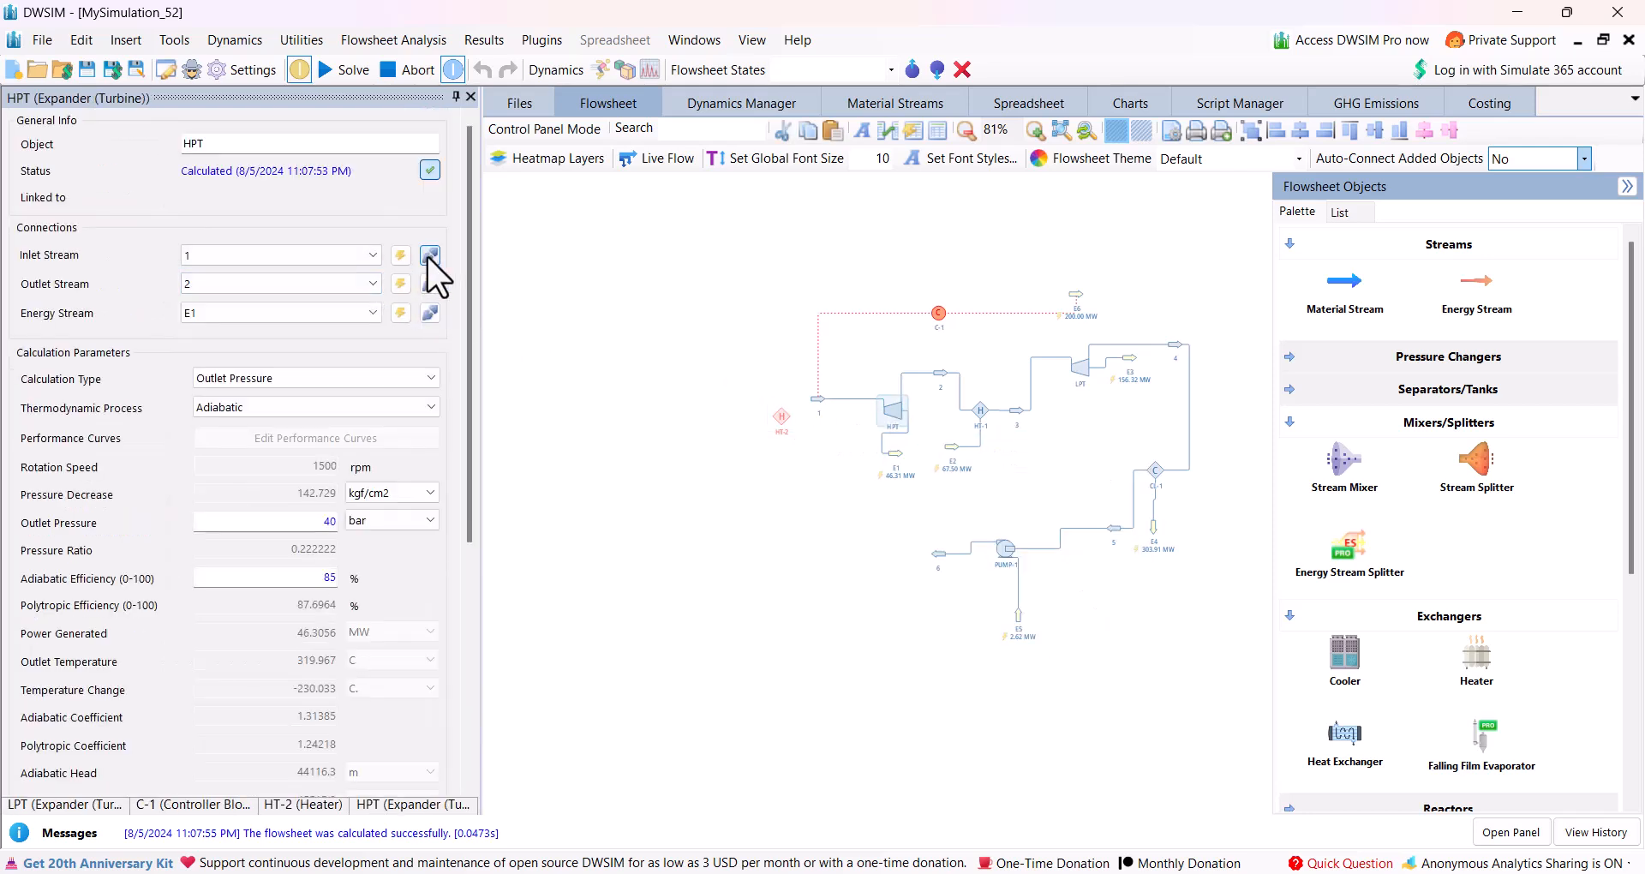
pyautogui.click(429, 256)
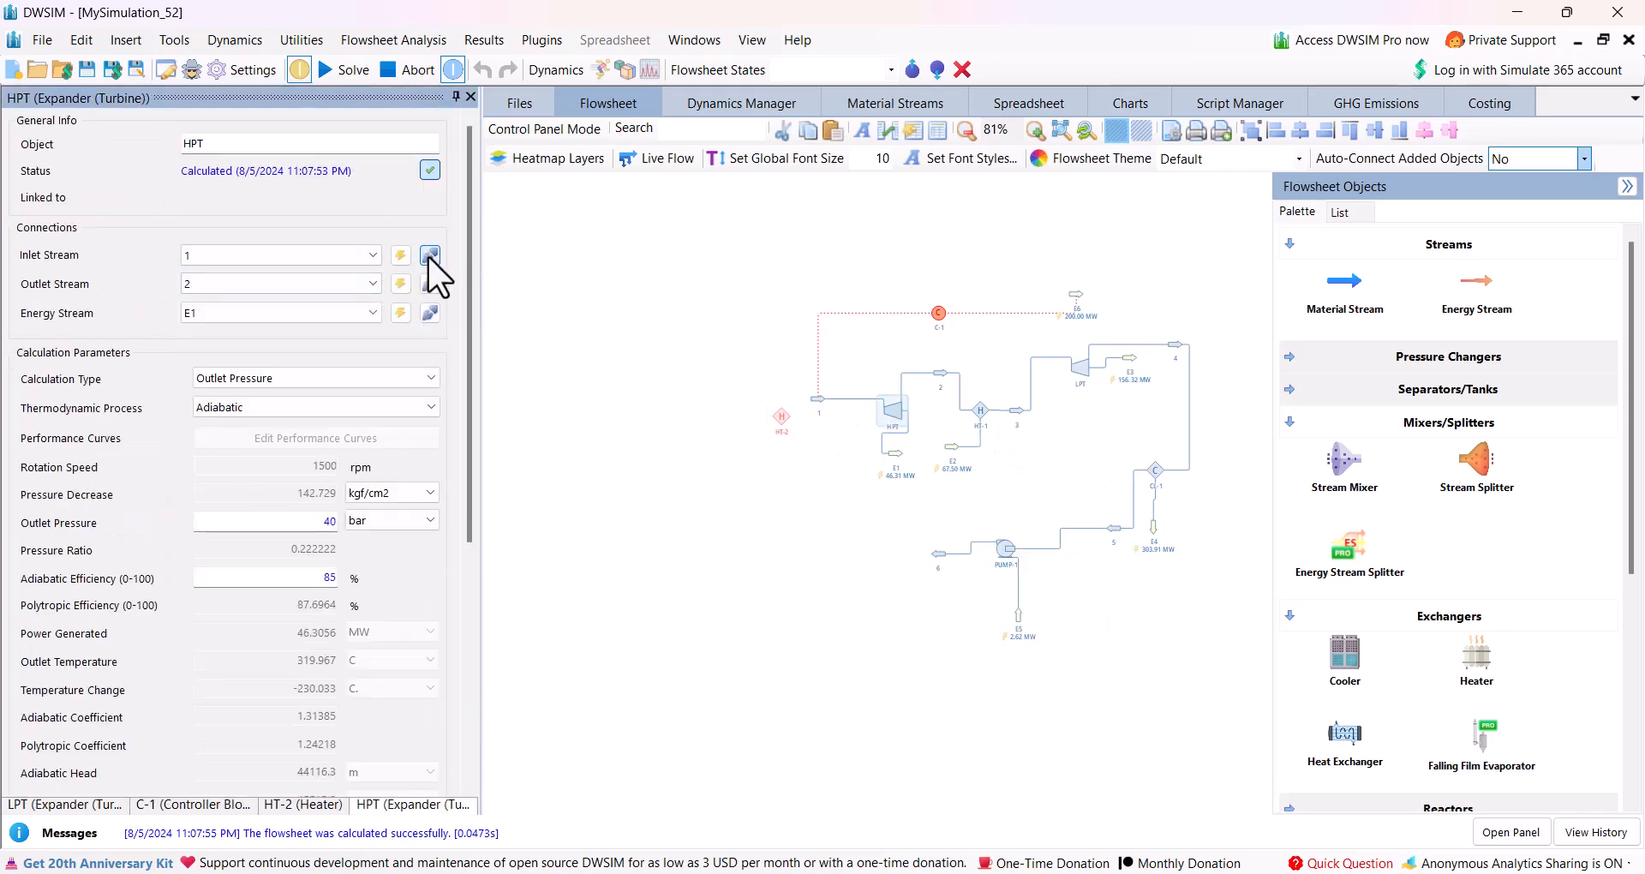
# Connect heater HT-2 to inlet stream 1 and a new outlet stream, moving stream 1 upstream of the heater.
pyautogui.click(780, 416)
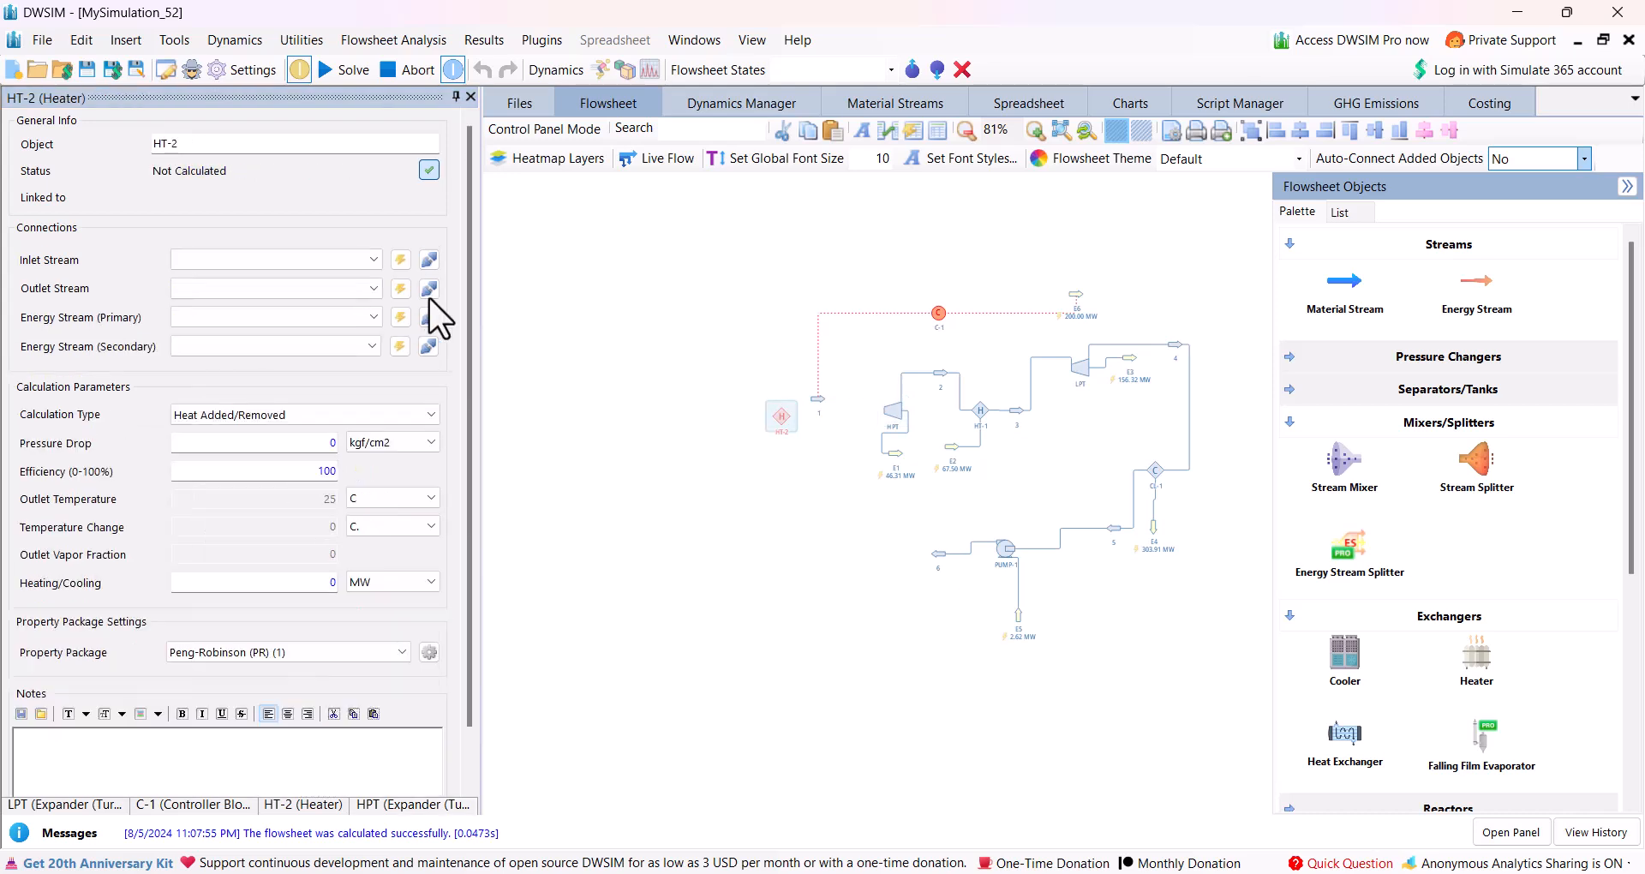
pyautogui.click(374, 259)
pyautogui.click(330, 278)
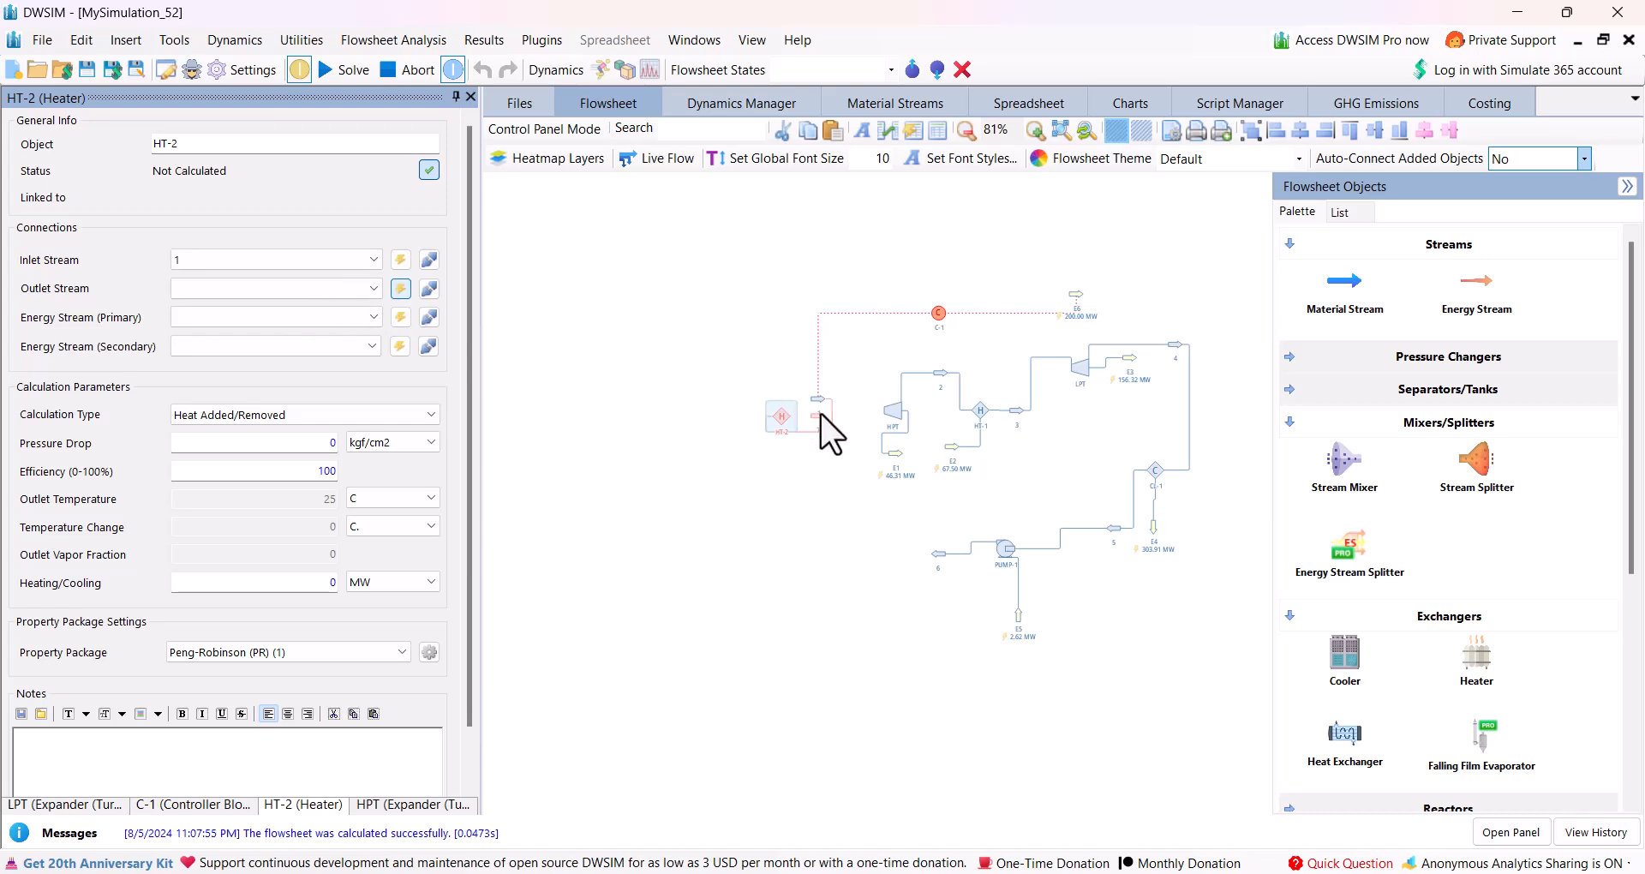
pyautogui.moveTo(810, 421)
pyautogui.moveTo(814, 402); pyautogui.dragTo(716, 374)
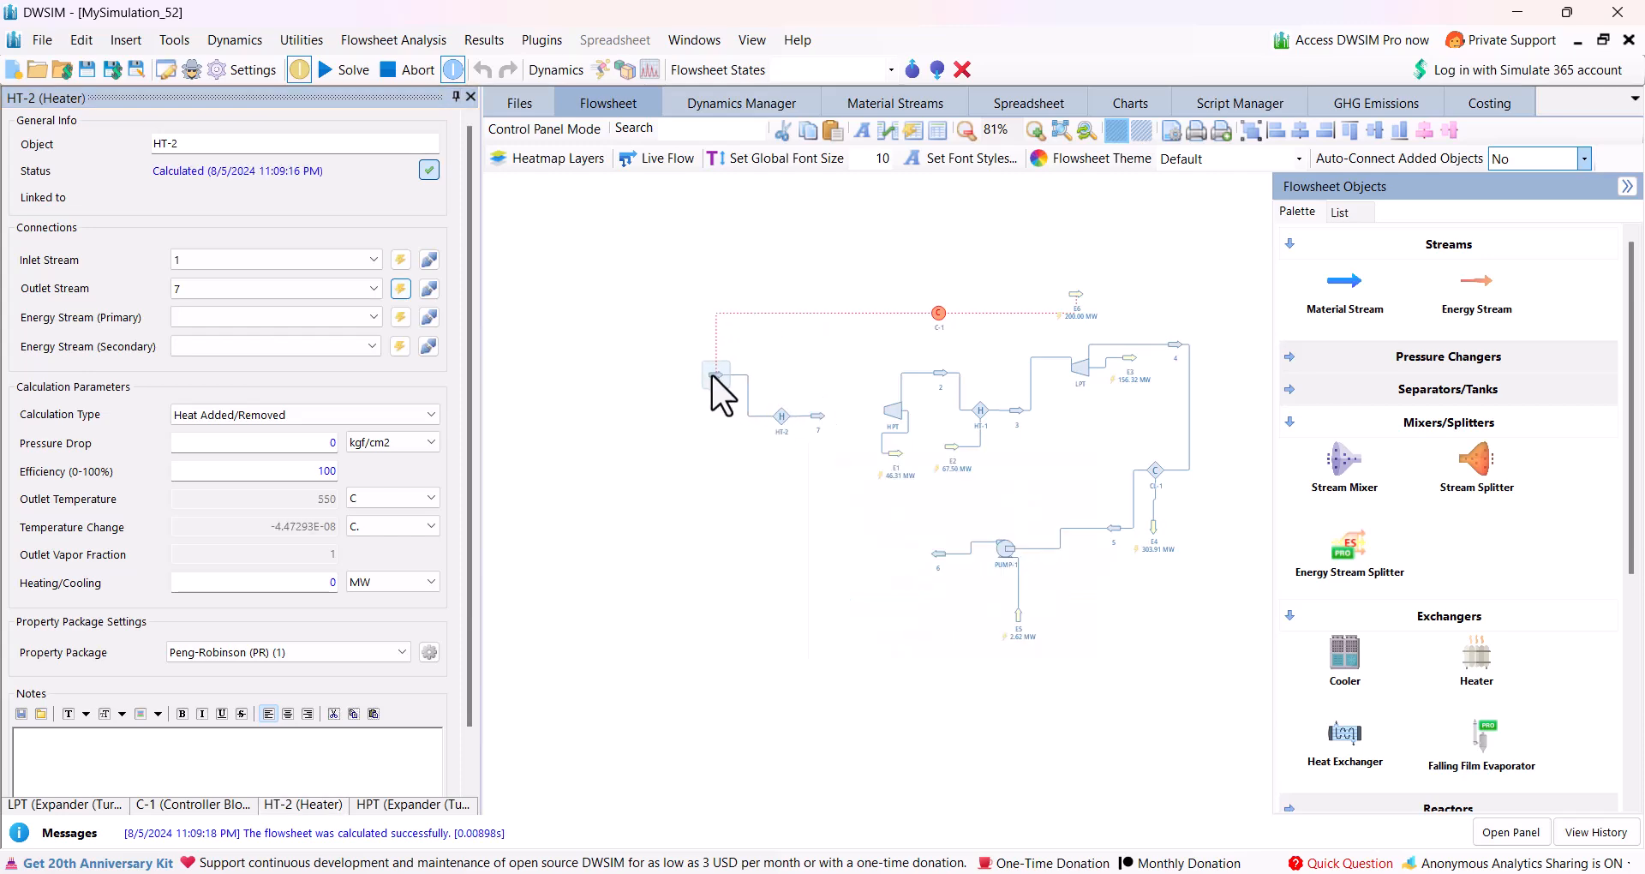
# Connect stream 7 as the inlet of turbine HPT.
pyautogui.click(892, 414)
pyautogui.click(373, 255)
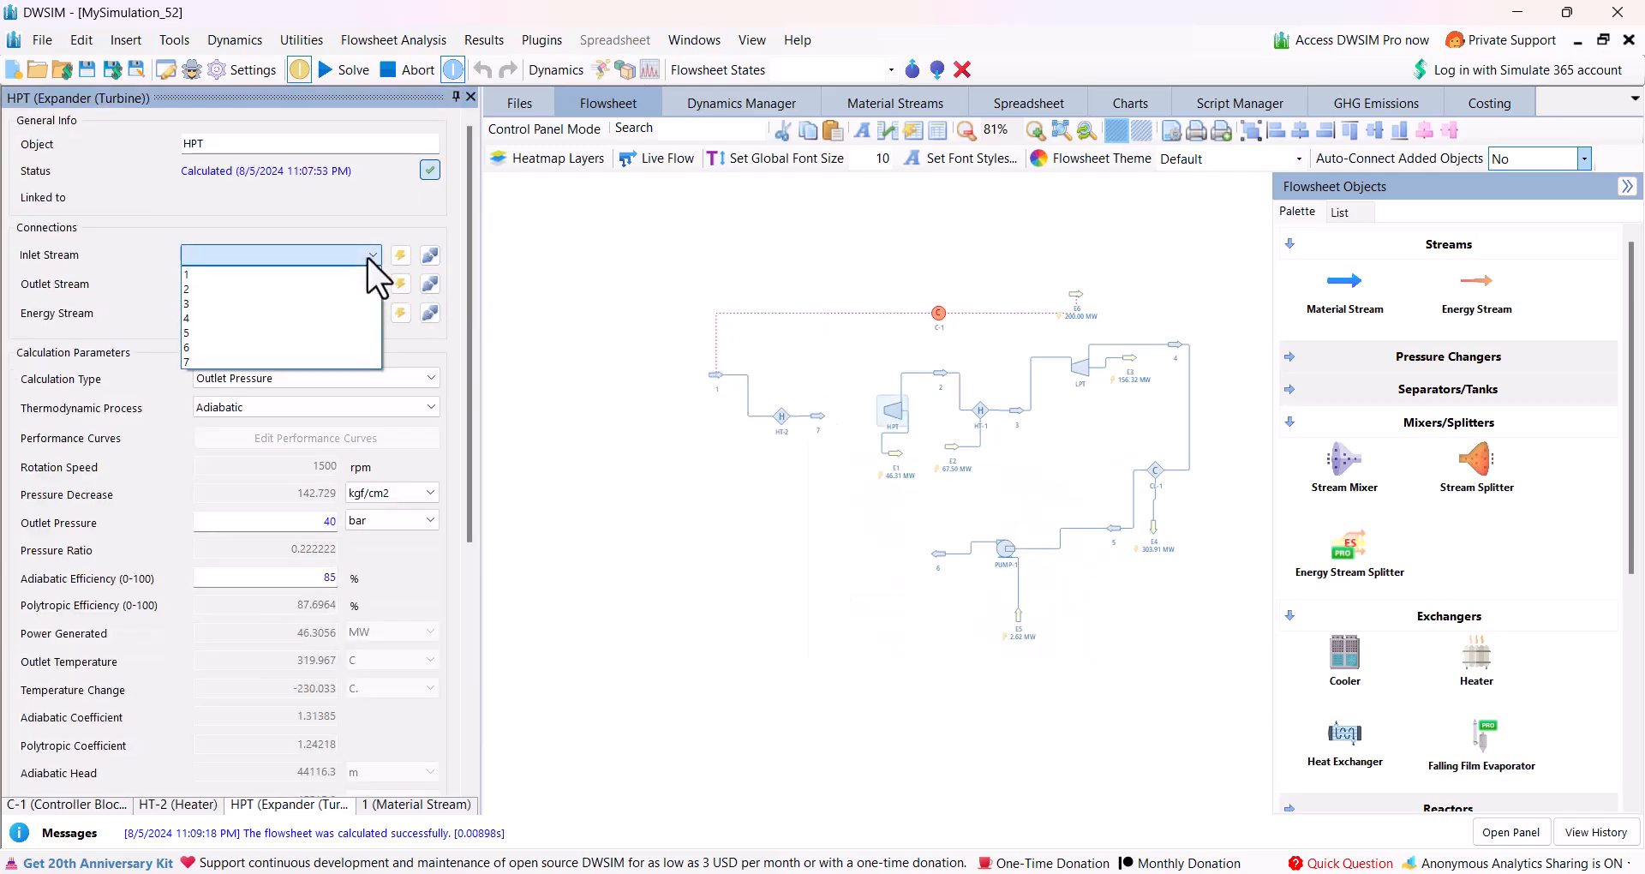
pyautogui.click(215, 358)
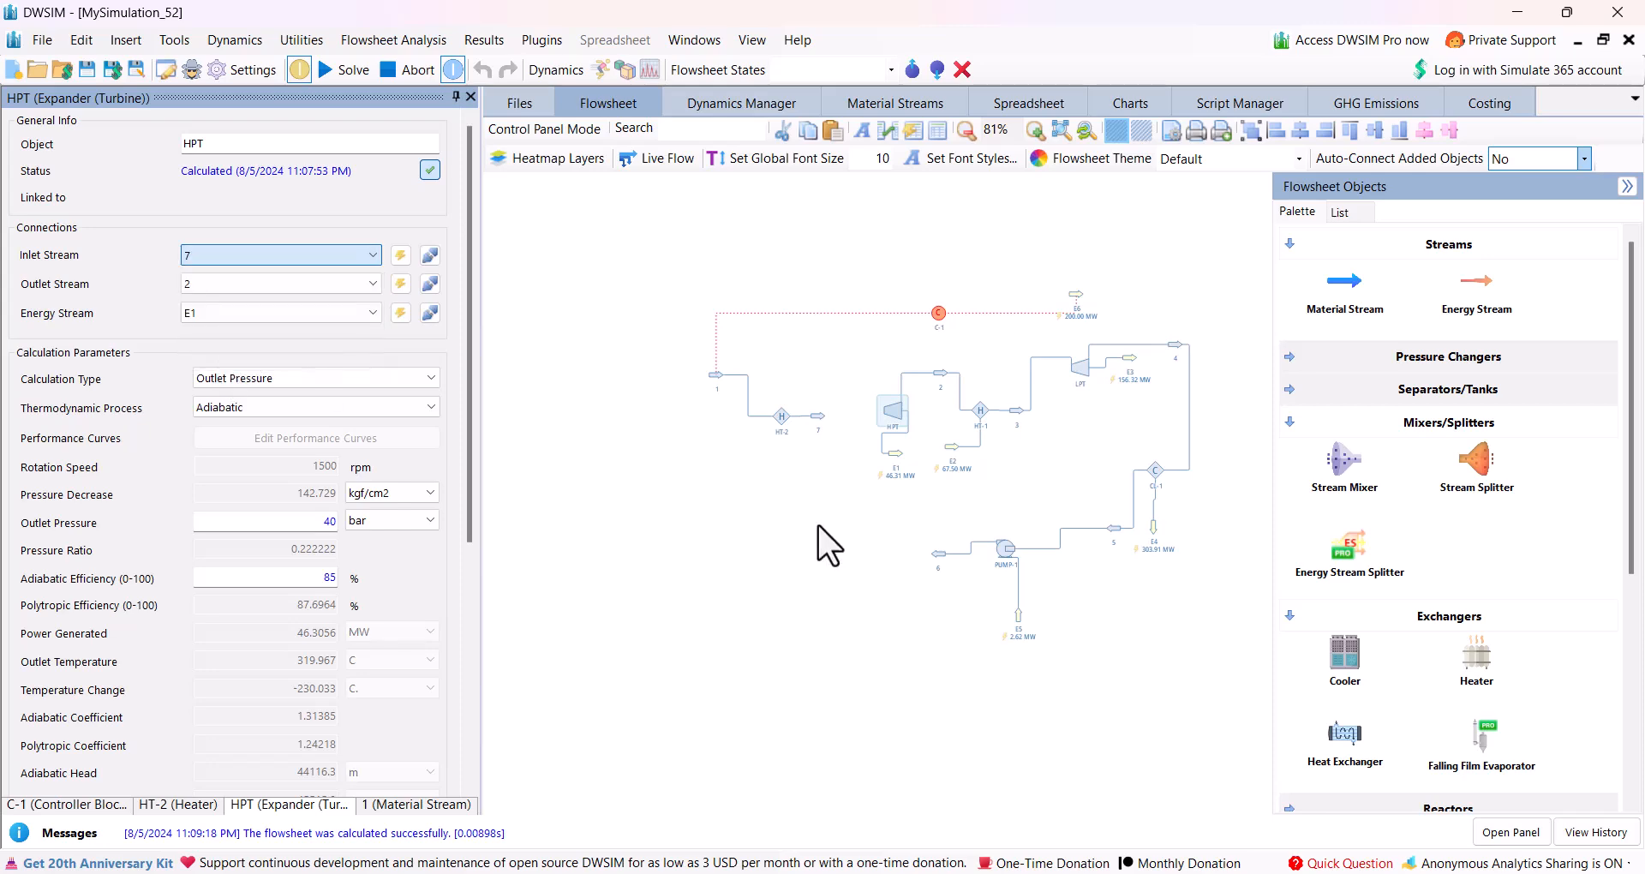
# Check the conditions of pump outlet stream 6 and set stream 1's temperature to 28.5 °C to match.
pyautogui.click(712, 378)
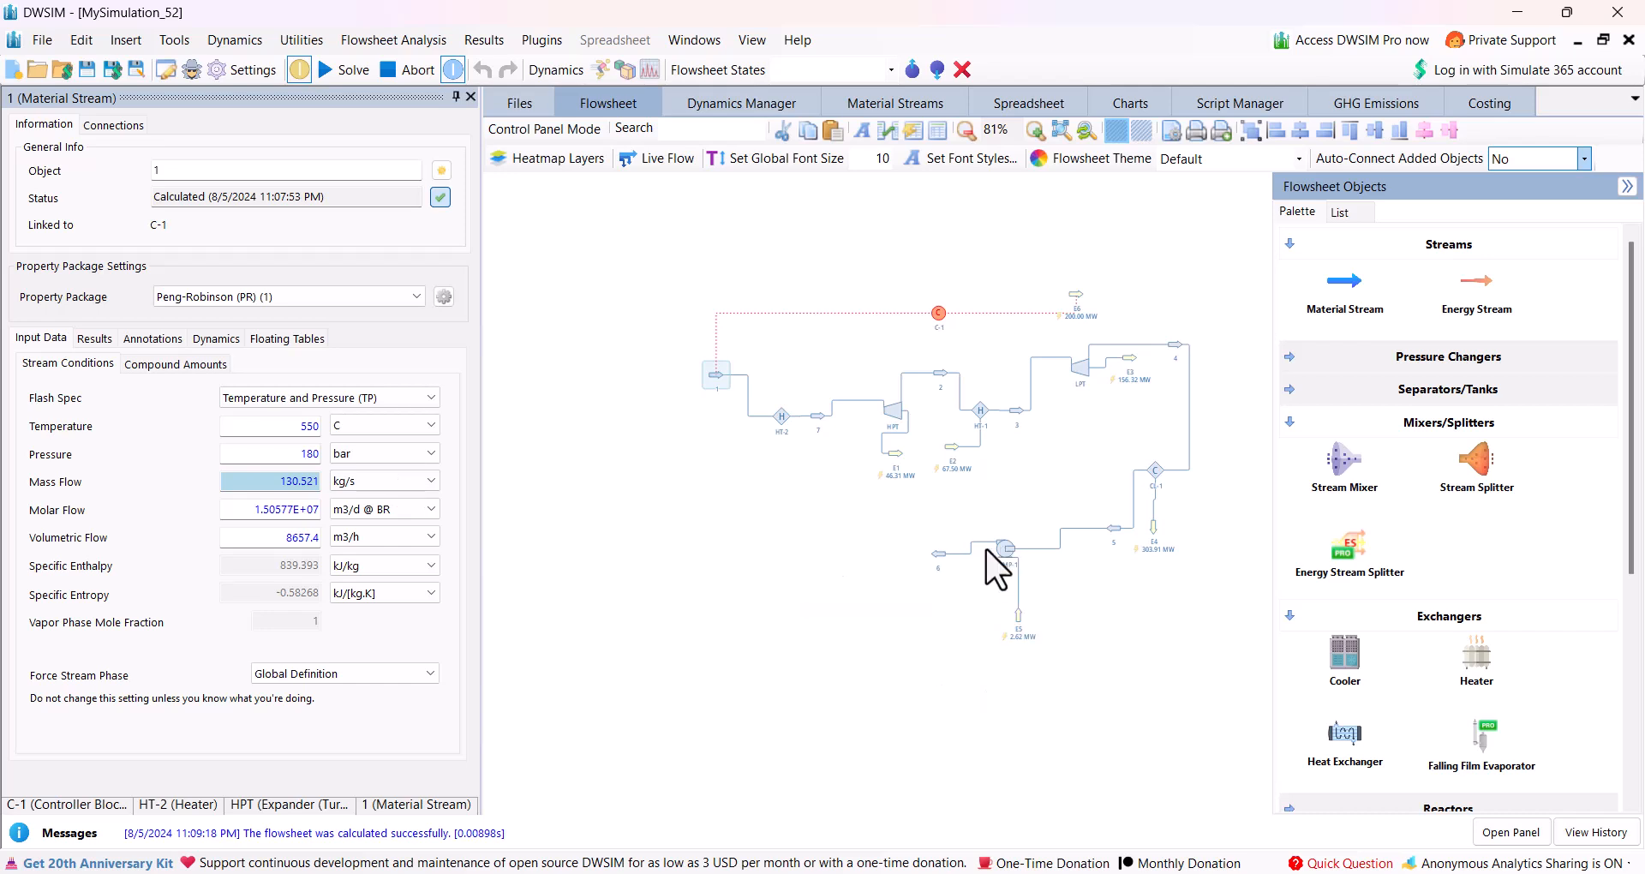
pyautogui.moveTo(935, 562)
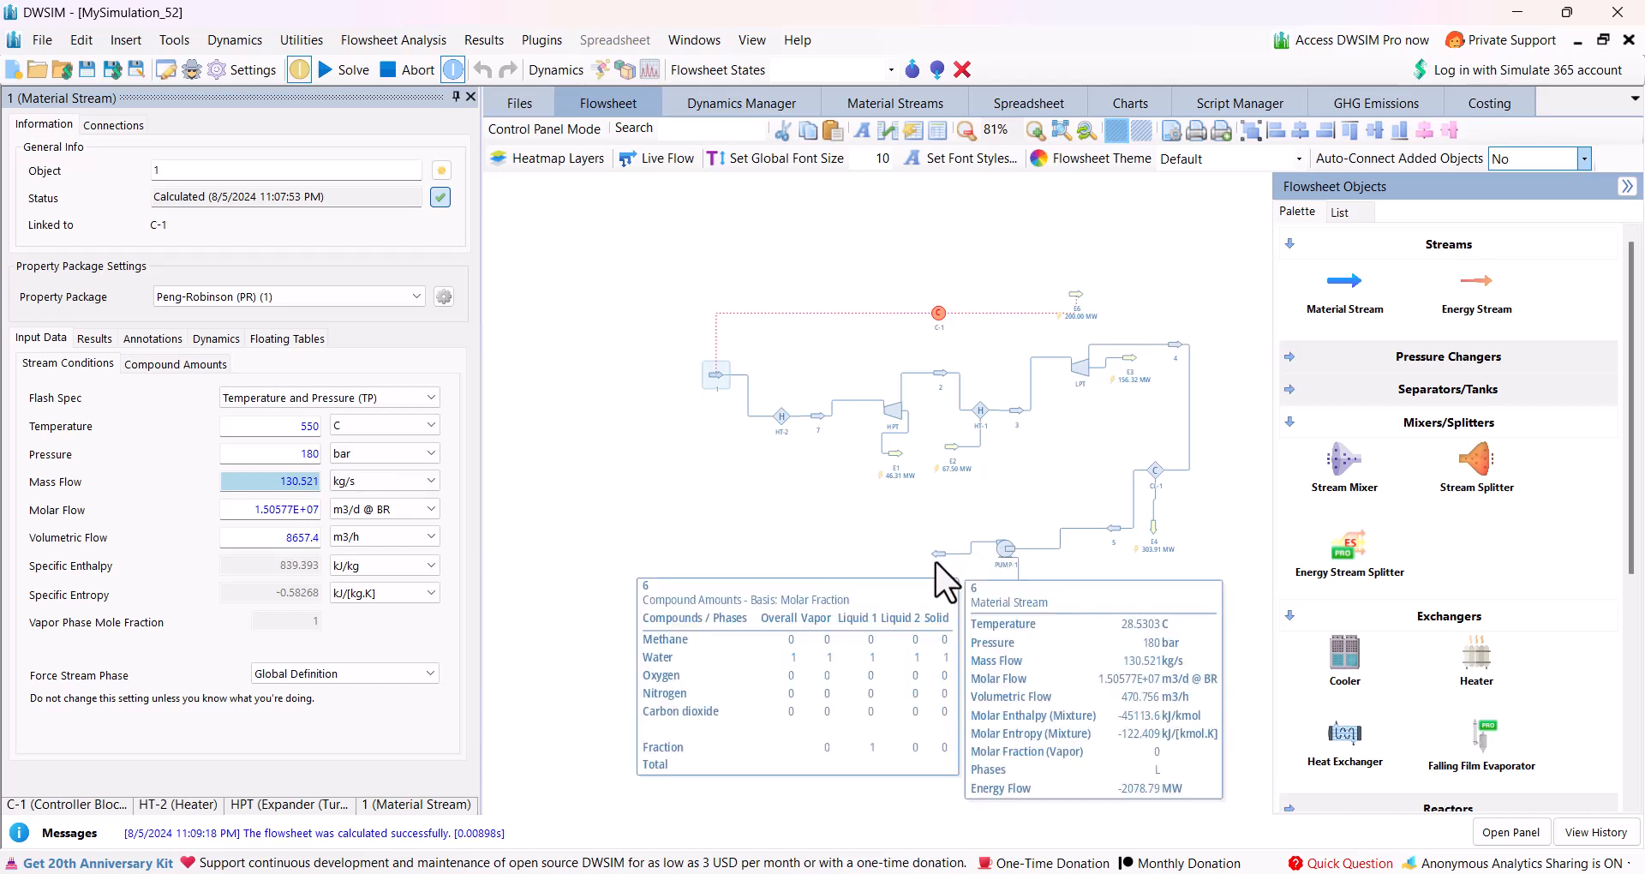
pyautogui.click(936, 557)
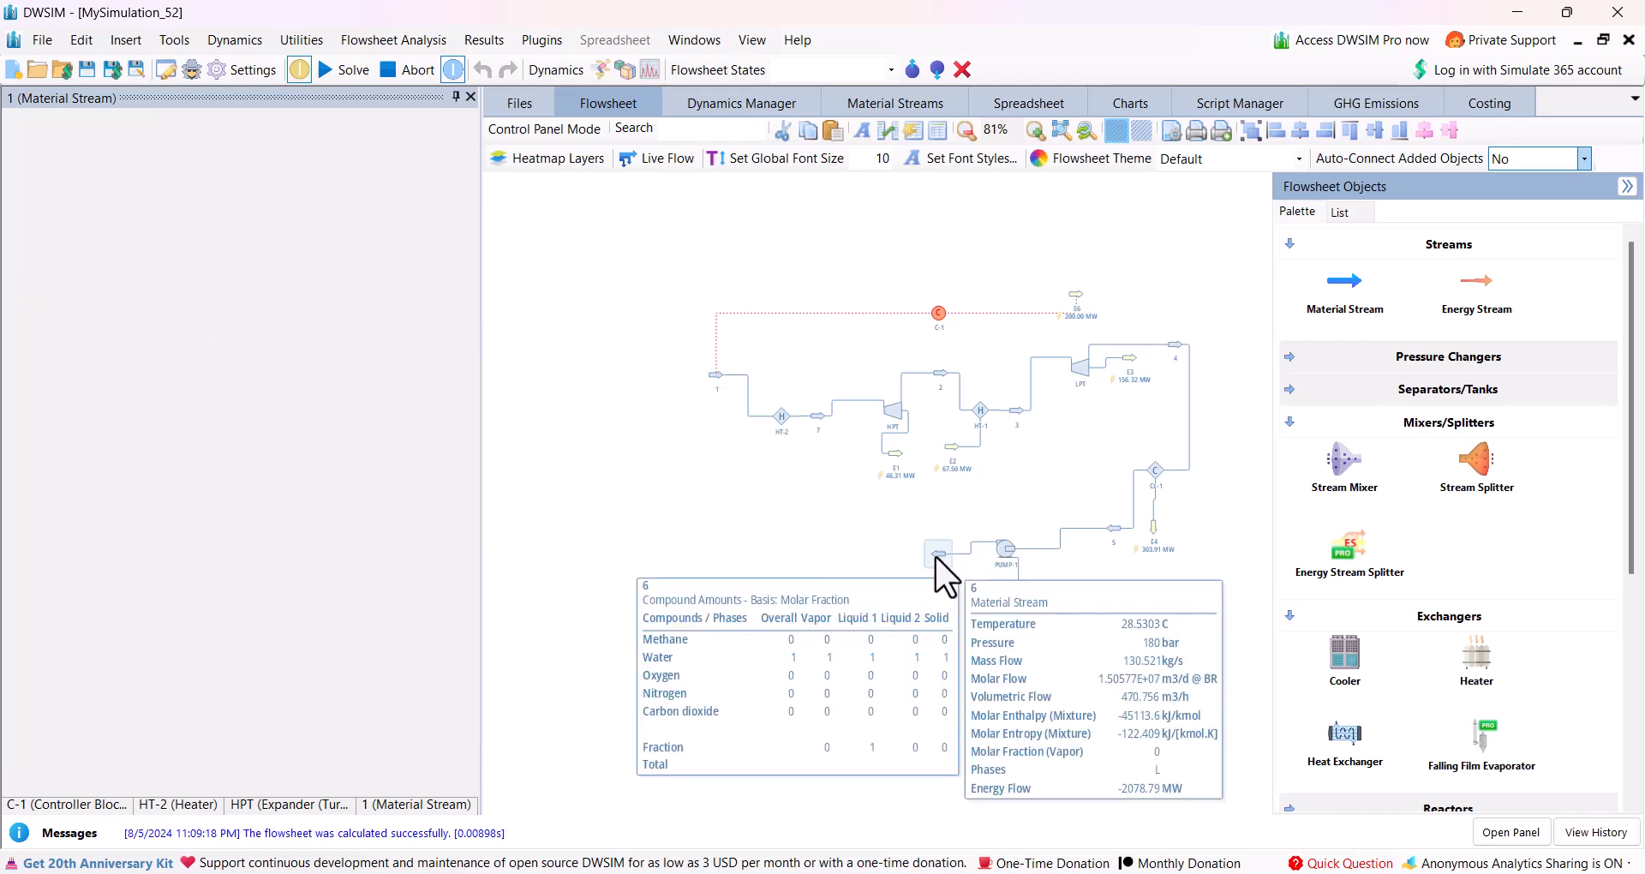
pyautogui.moveTo(256, 428)
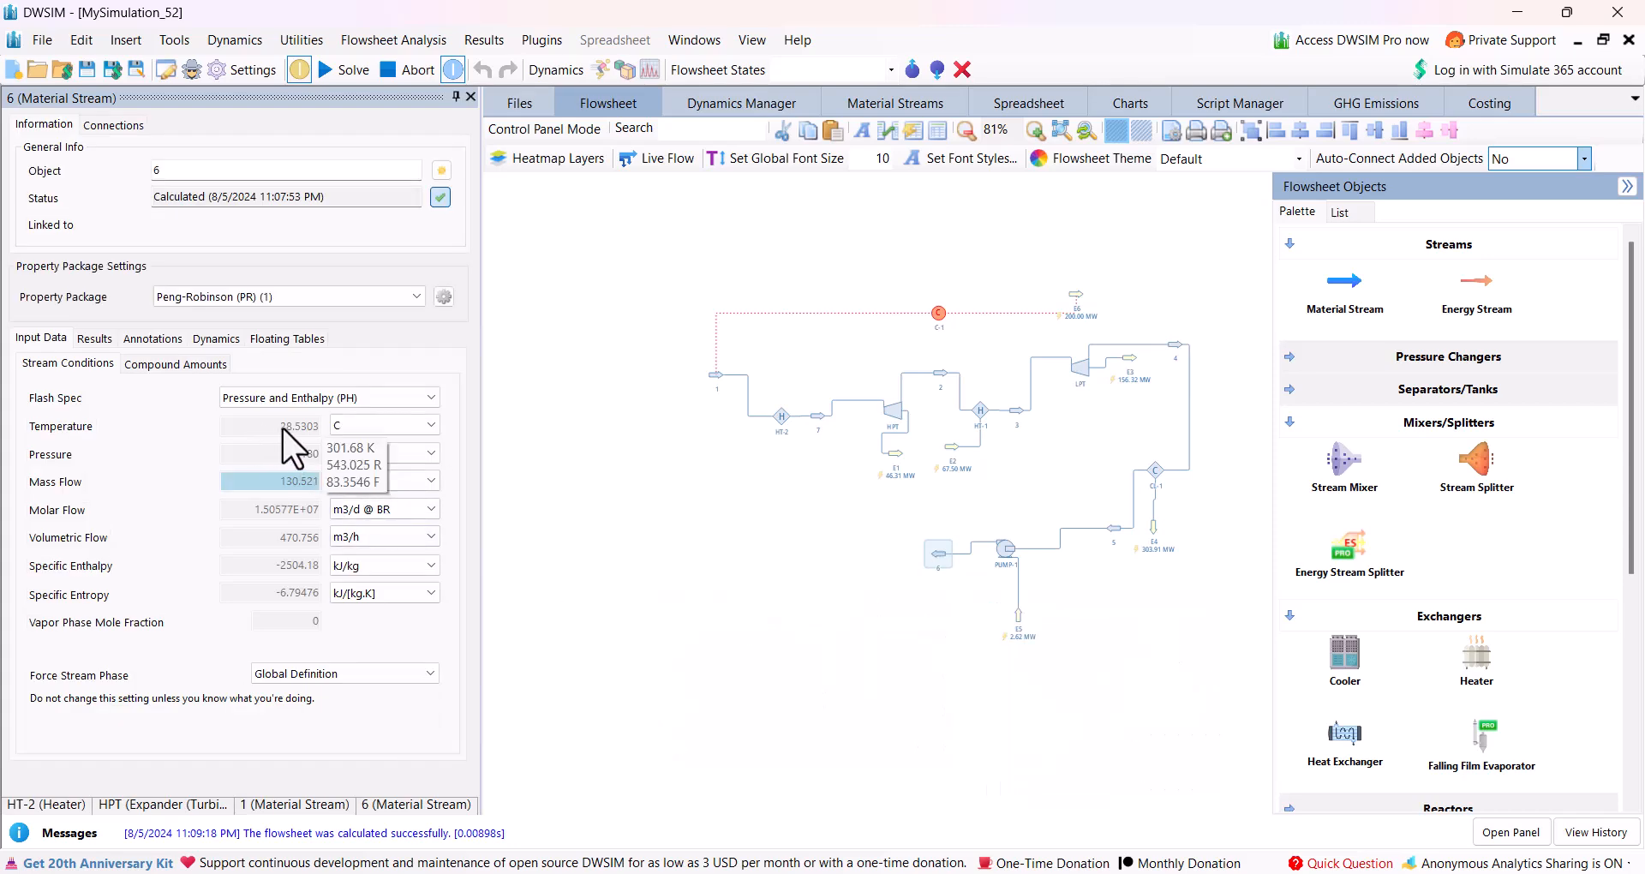
pyautogui.click(718, 377)
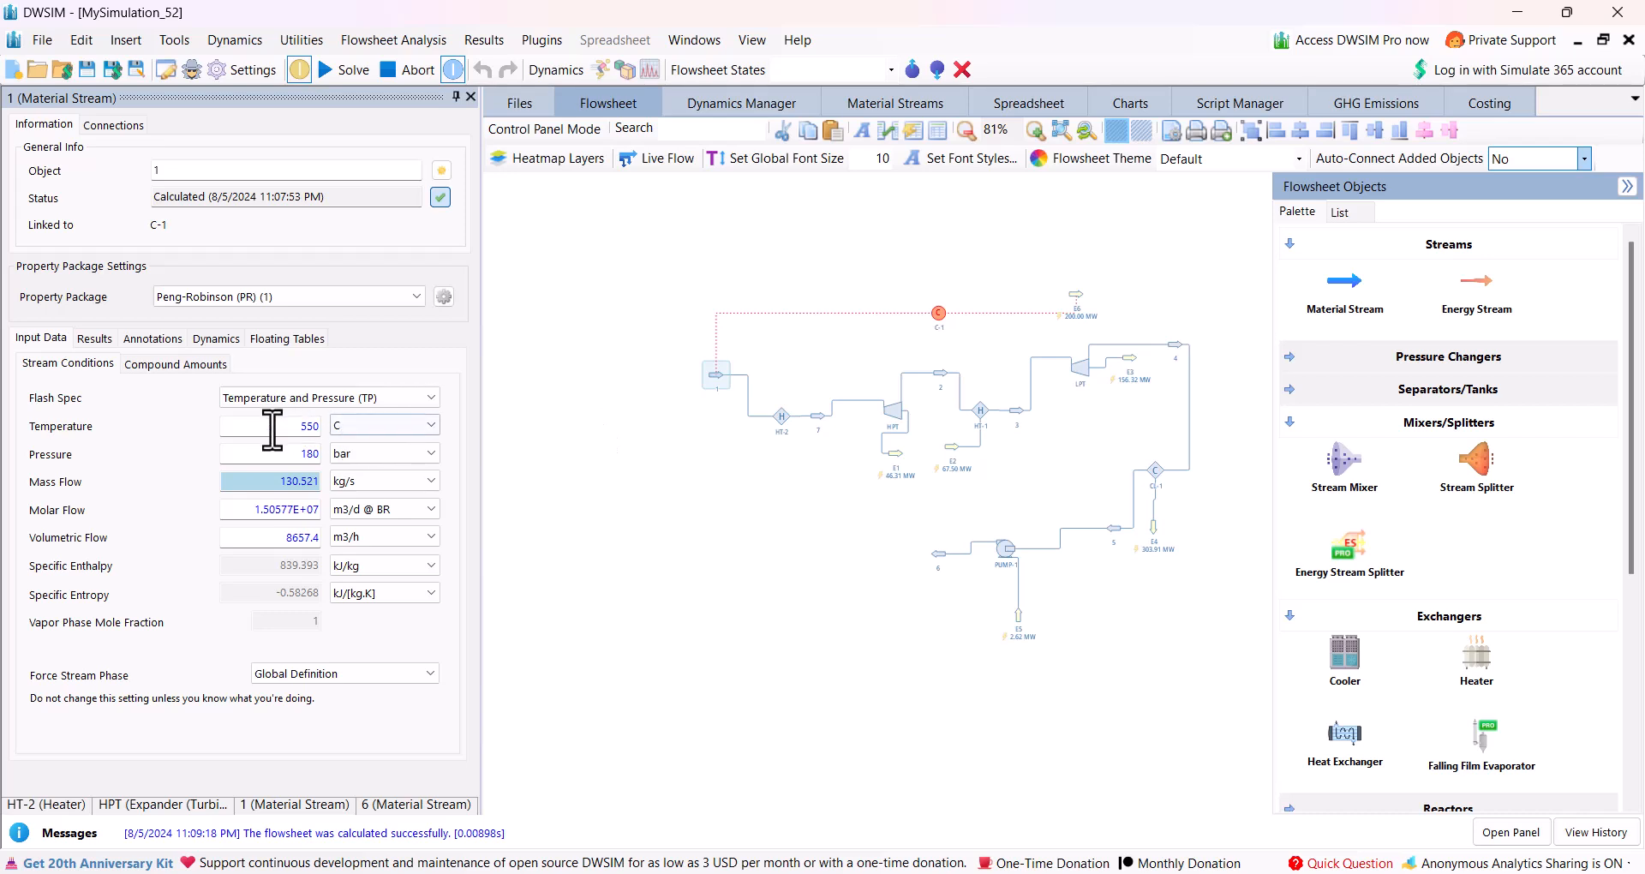
pyautogui.moveTo(297, 430); pyautogui.dragTo(330, 430)
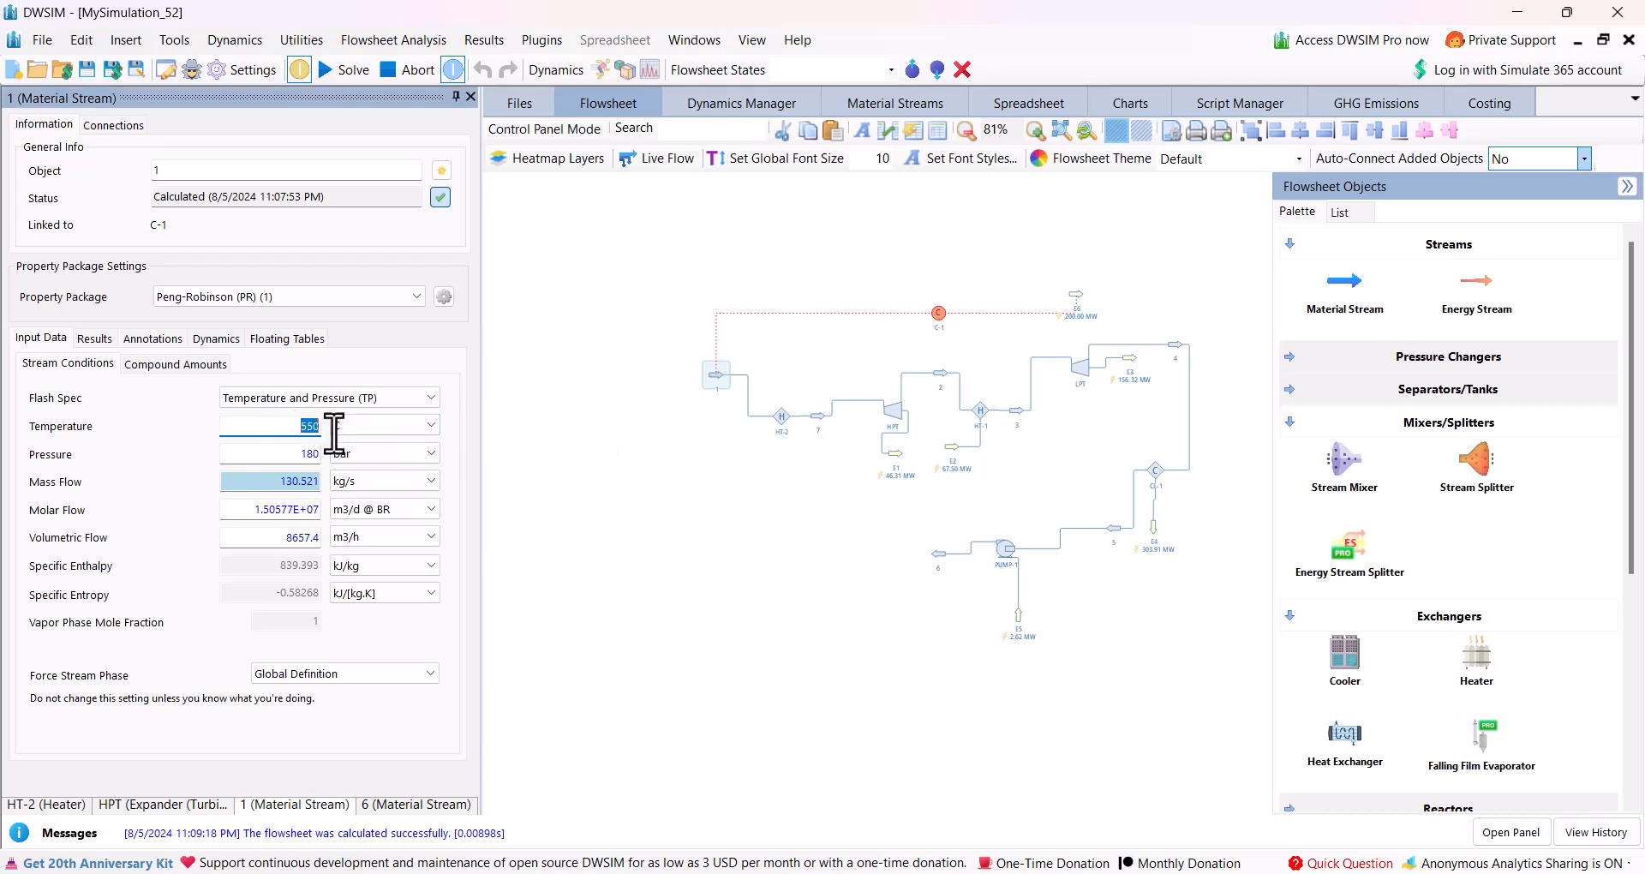
pyautogui.write('28.5')
pyautogui.press('Return')
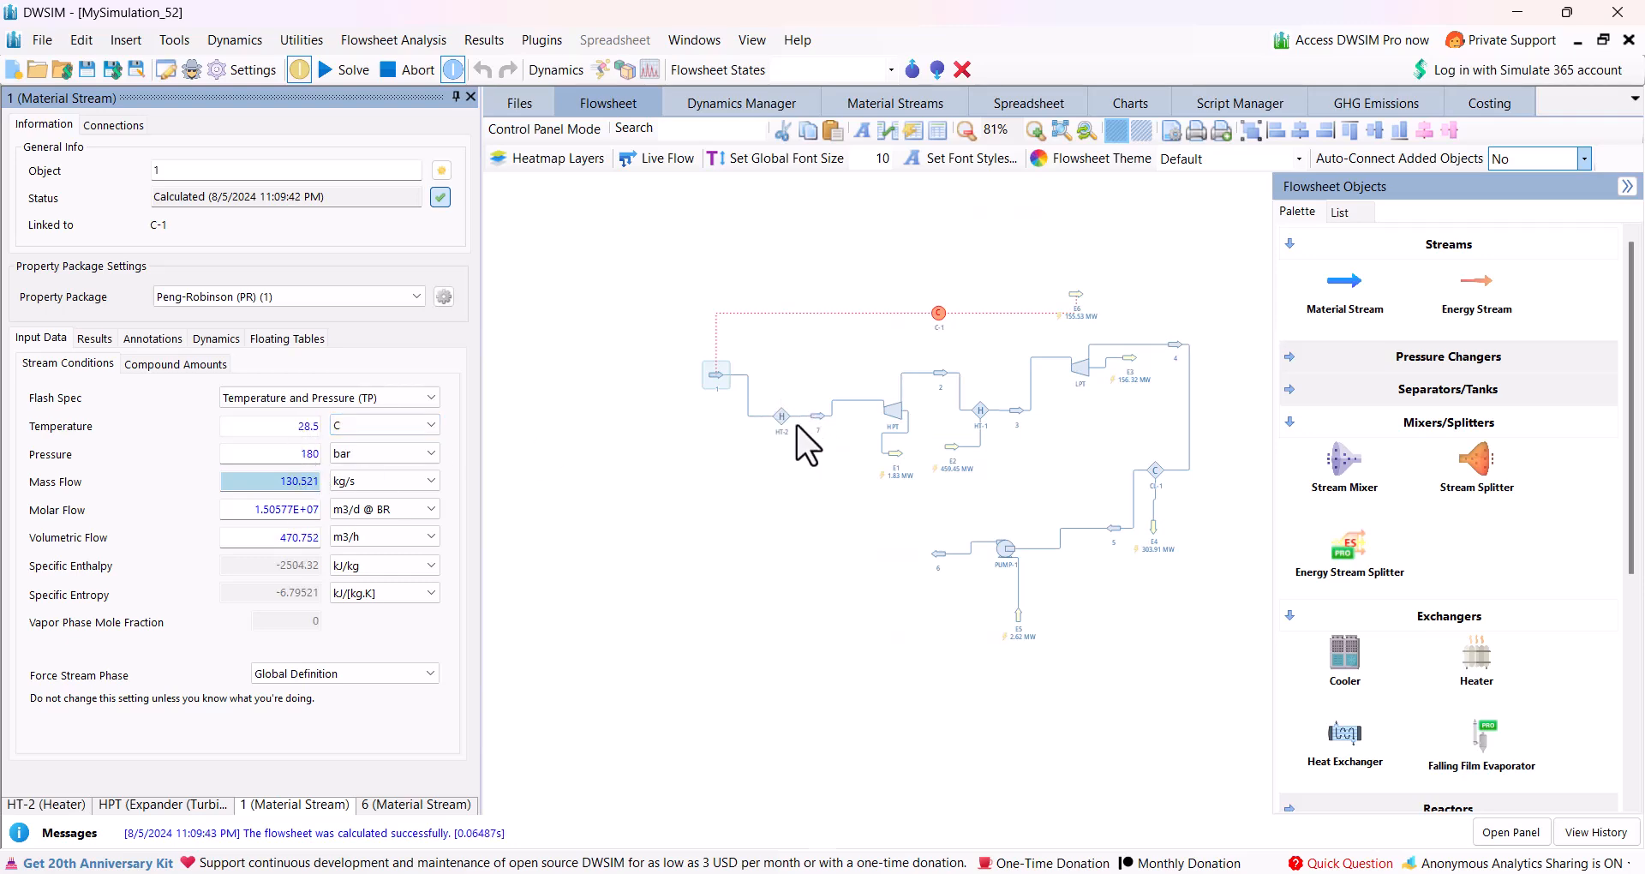
# Change heater HT-2's calculation type to Outlet Temperature and set the outlet temperature to 550 °C.
pyautogui.click(781, 415)
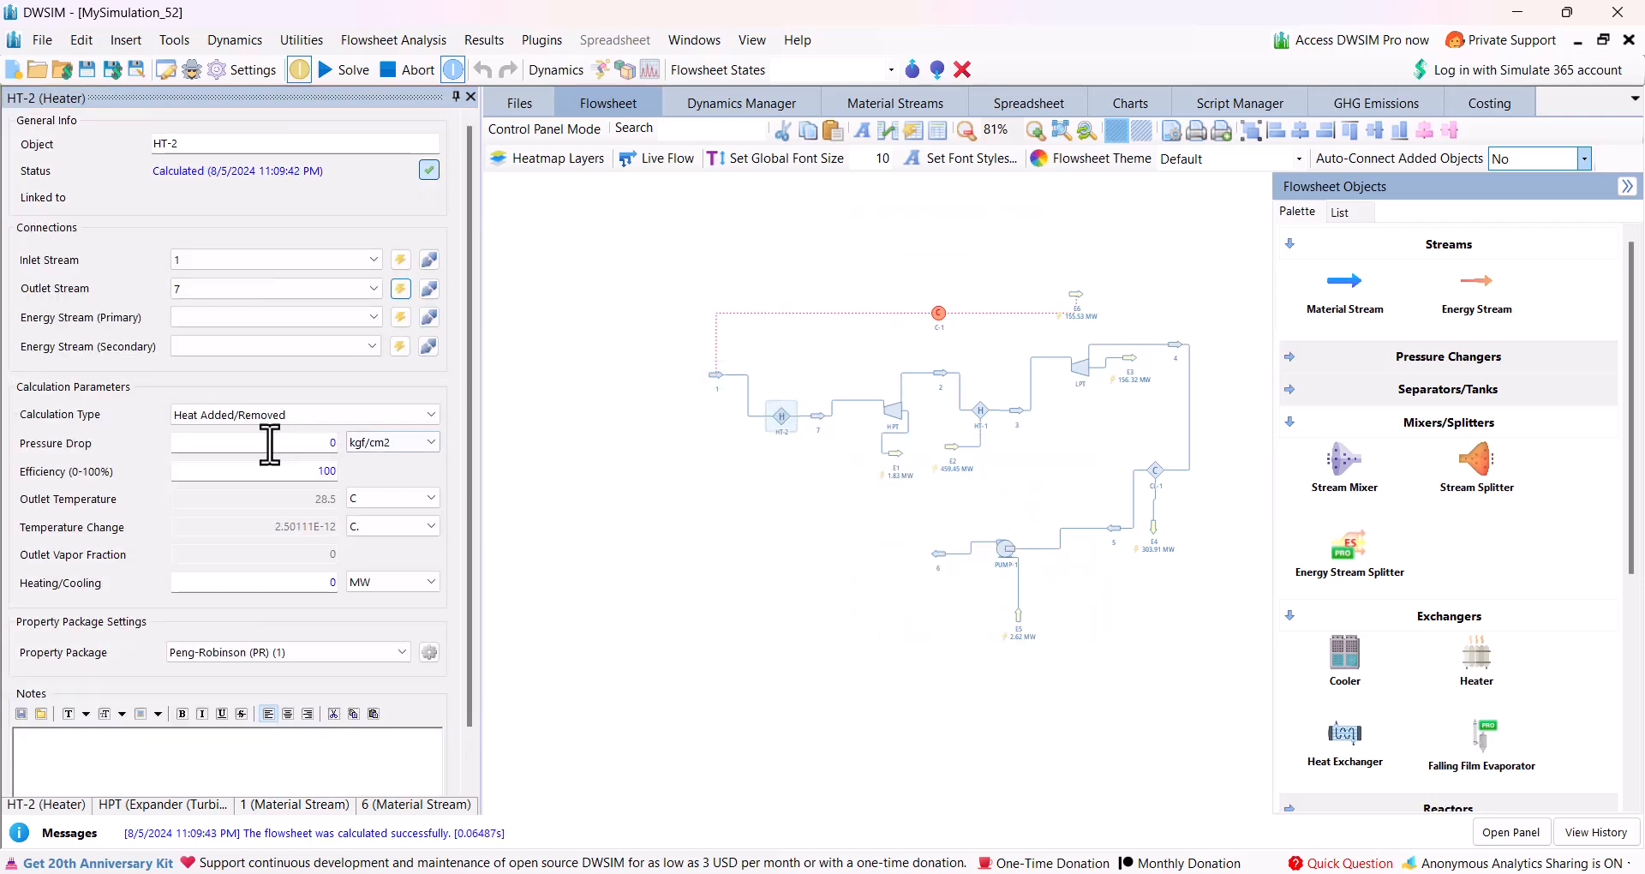
pyautogui.click(243, 414)
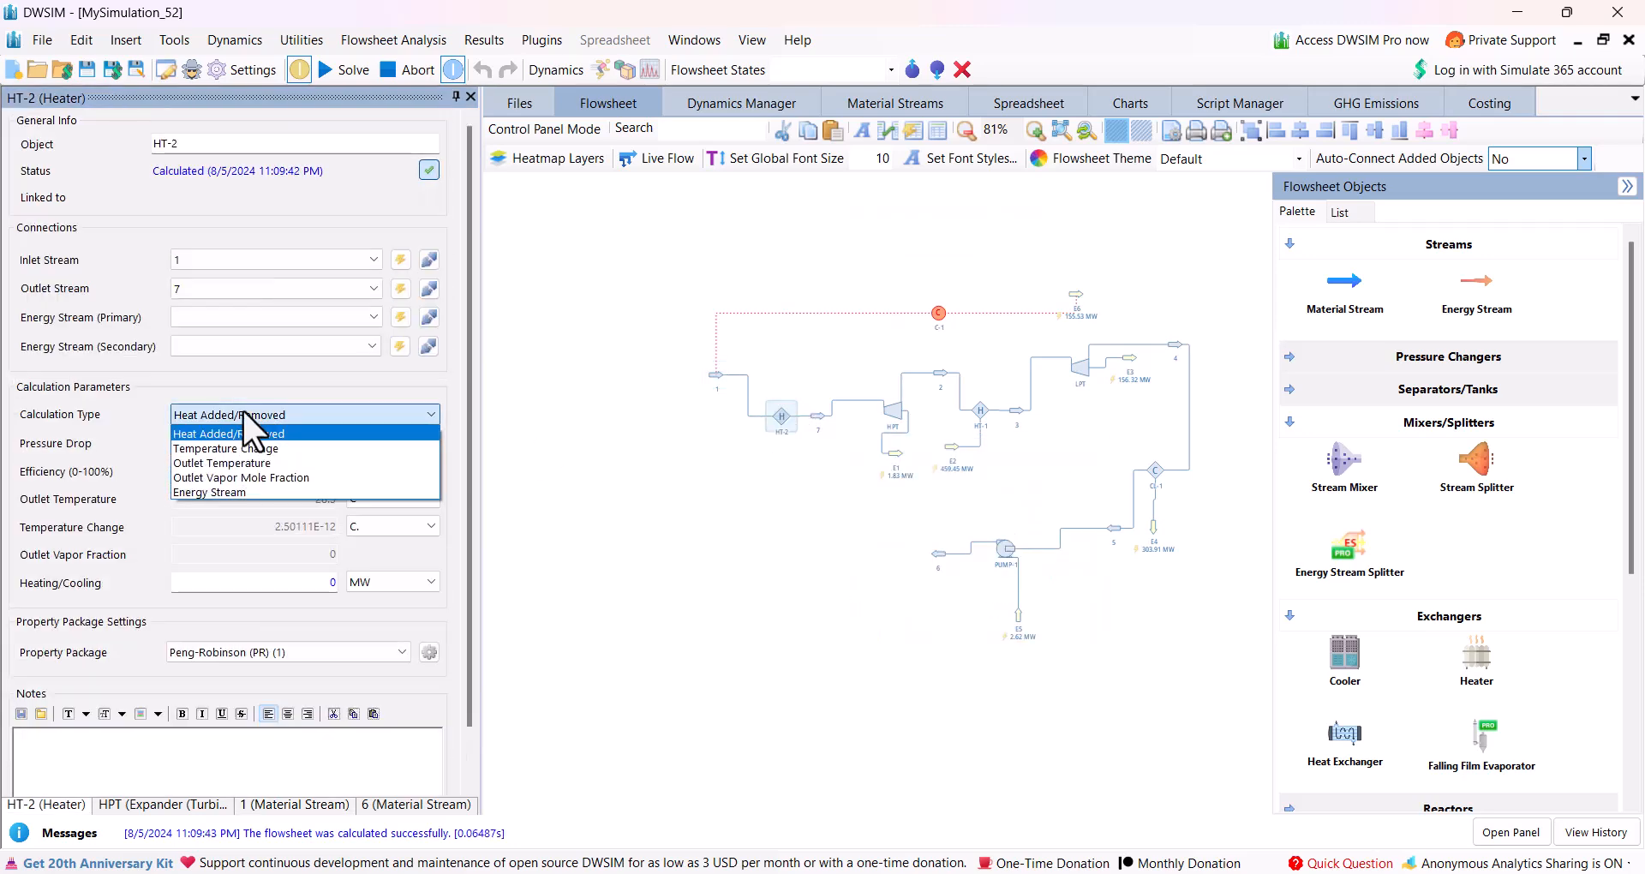
pyautogui.click(225, 462)
pyautogui.doubleClick(347, 505)
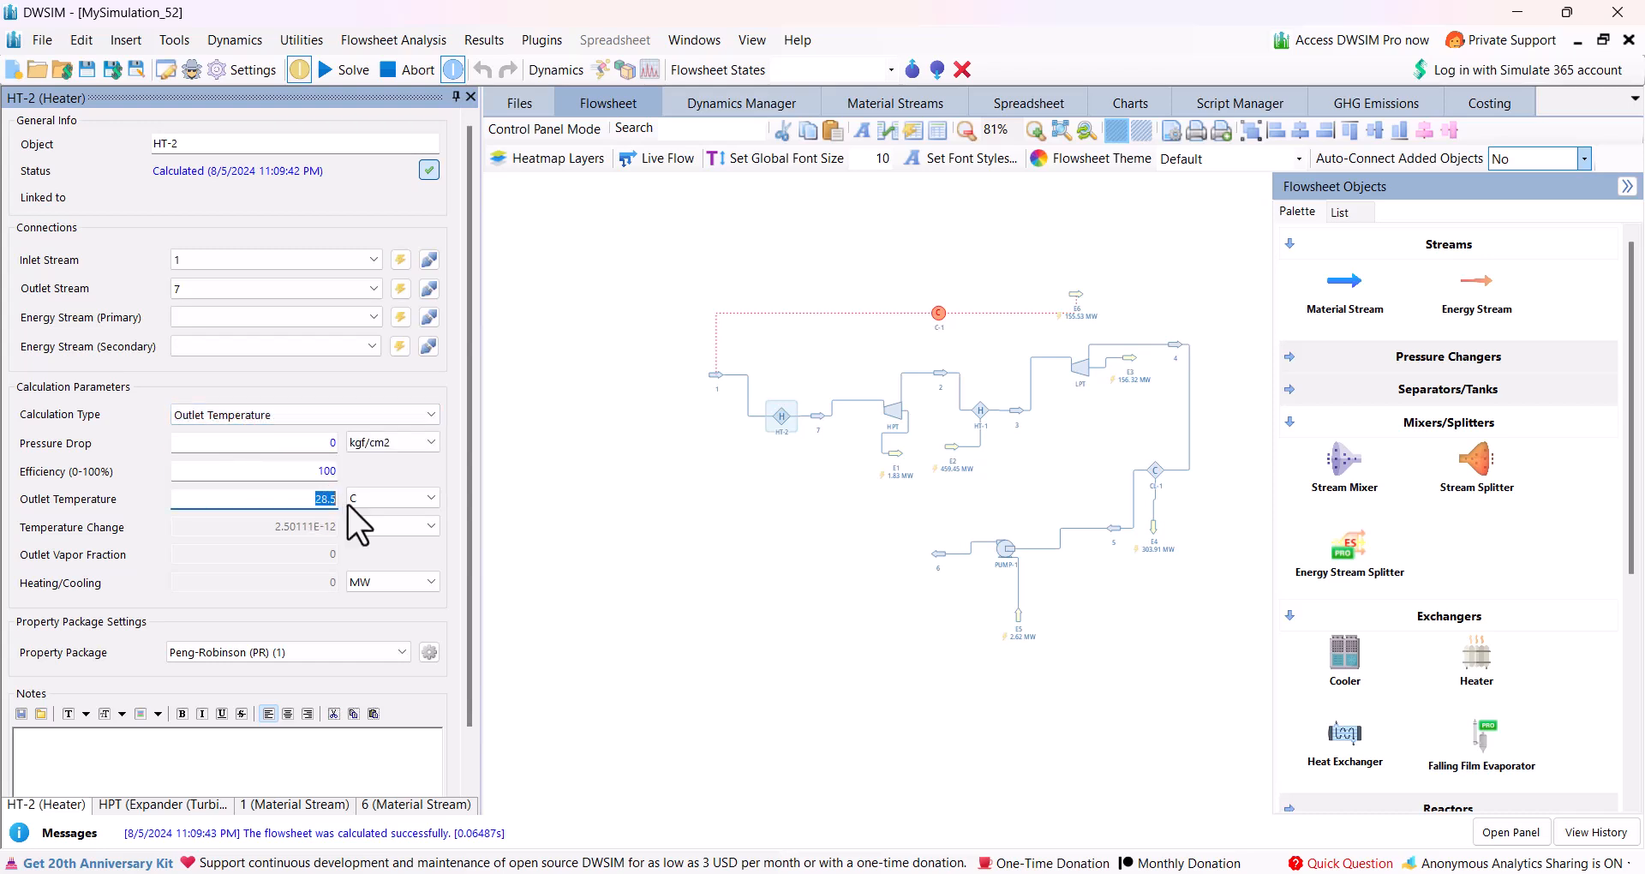
pyautogui.write('550')
pyautogui.press('Return')
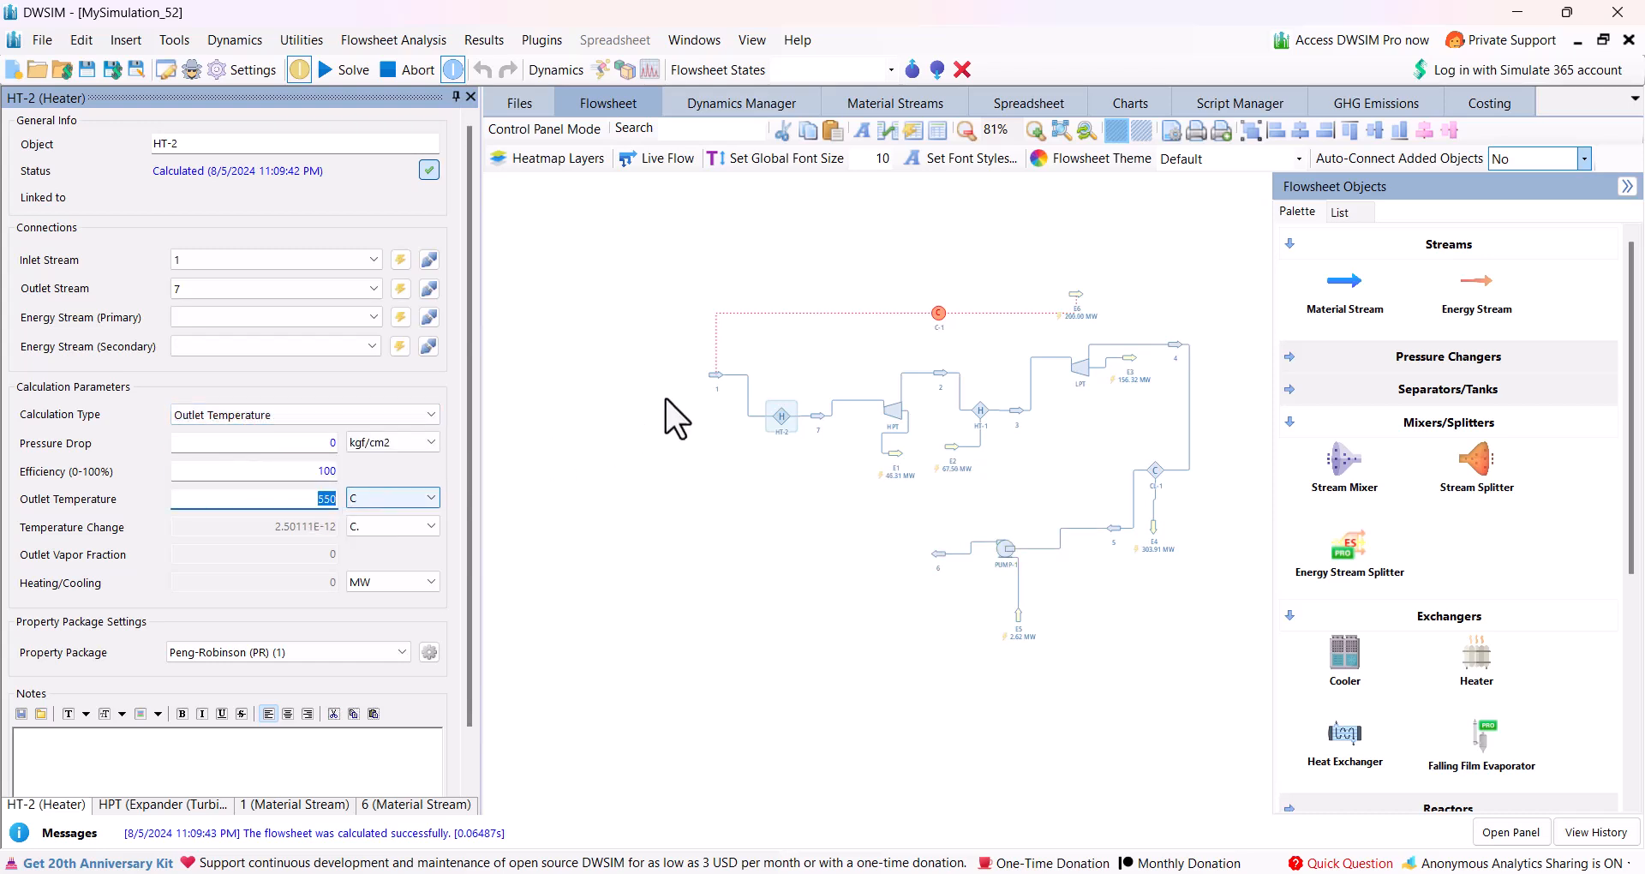
# Run controller C-1's adjustment with HT-2 included in the cycle.
pyautogui.click(939, 313)
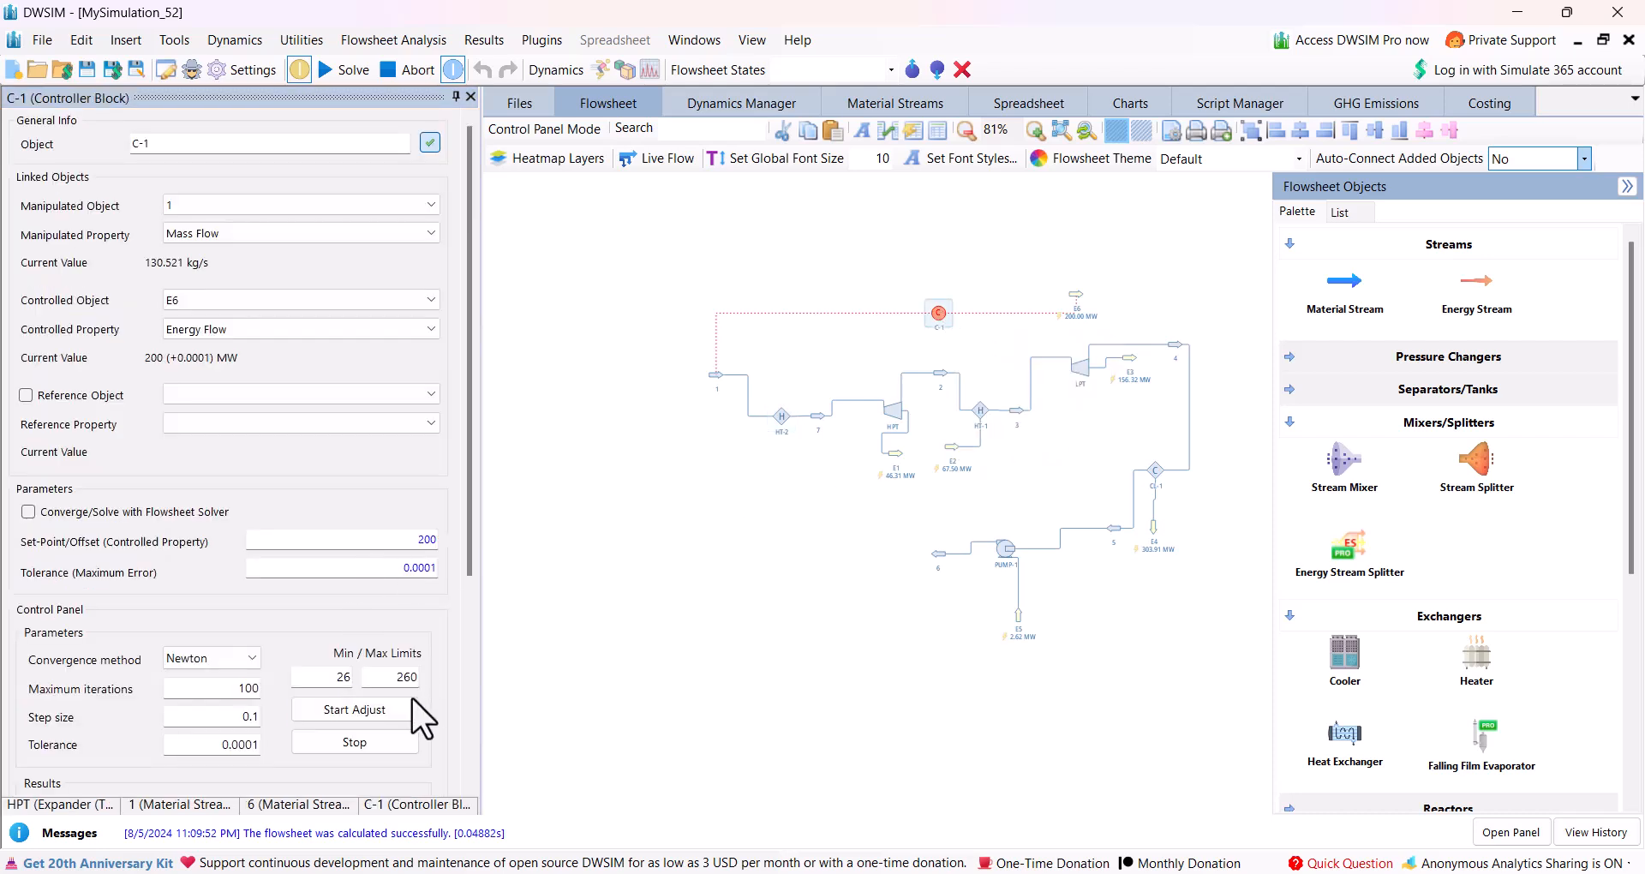
pyautogui.click(332, 709)
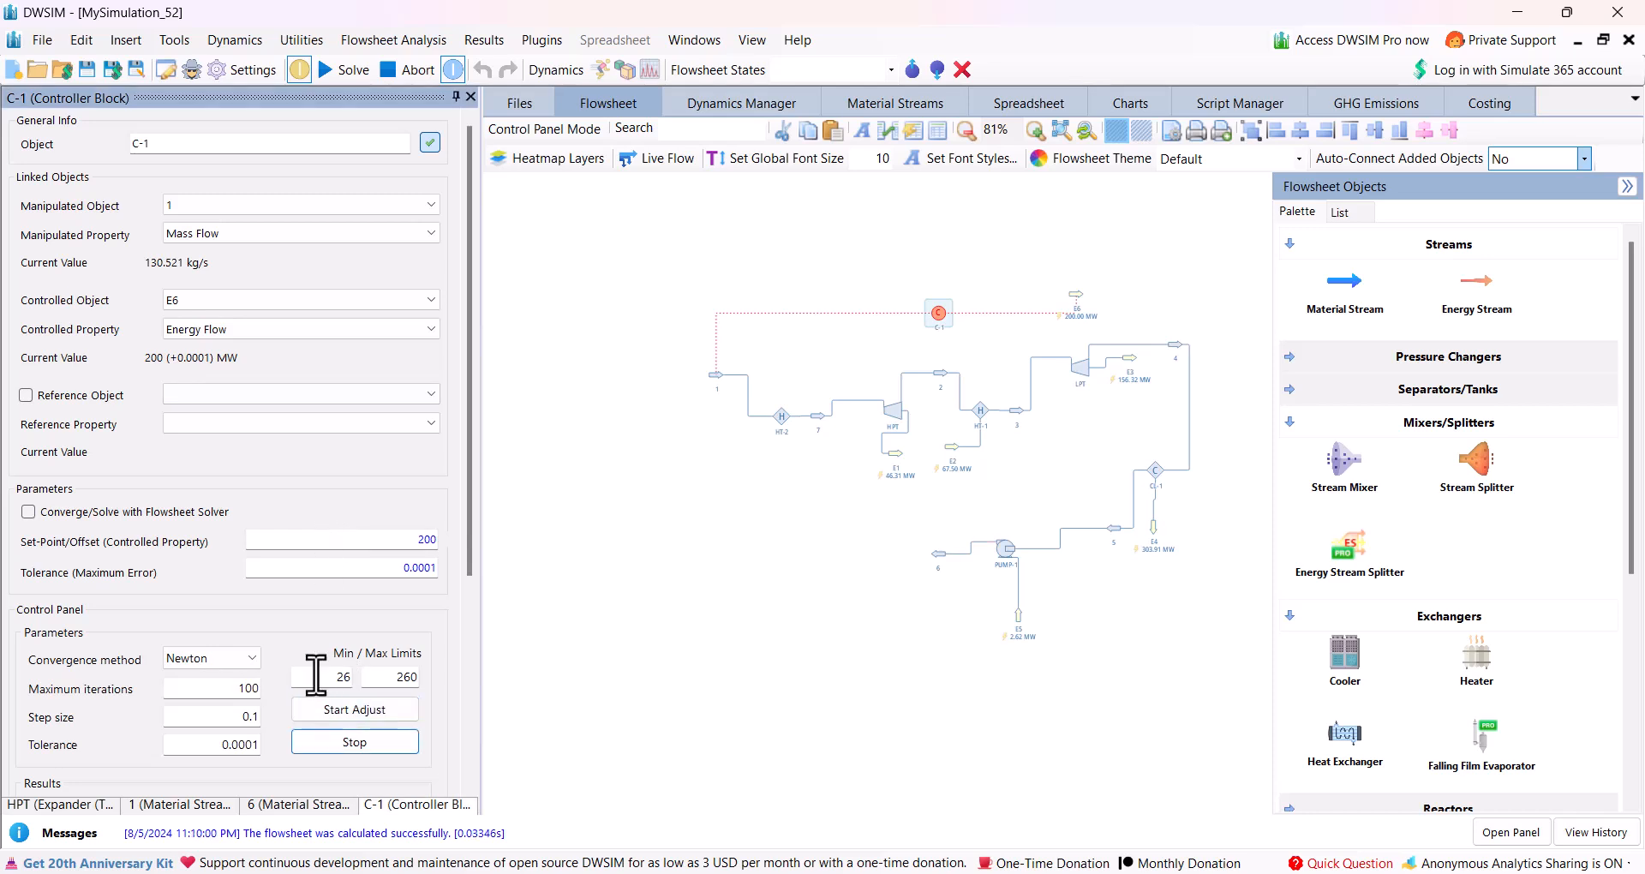
# Create a primary energy stream for heater HT-2, place it just below the heater, and rerun controller C-1's adjustment.
pyautogui.click(780, 417)
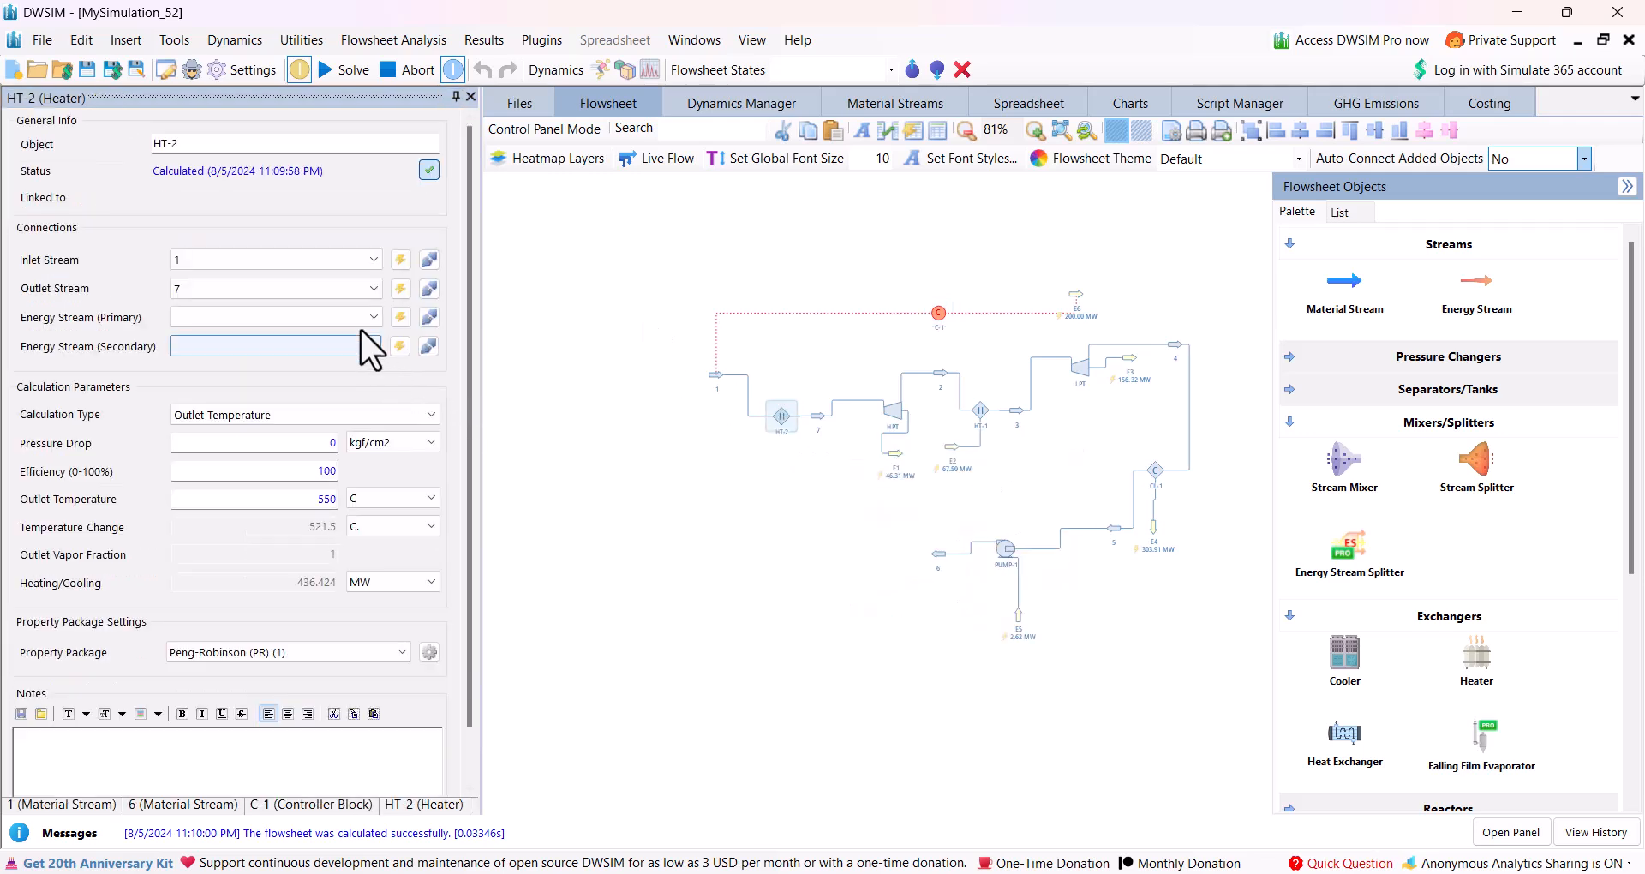
pyautogui.click(400, 317)
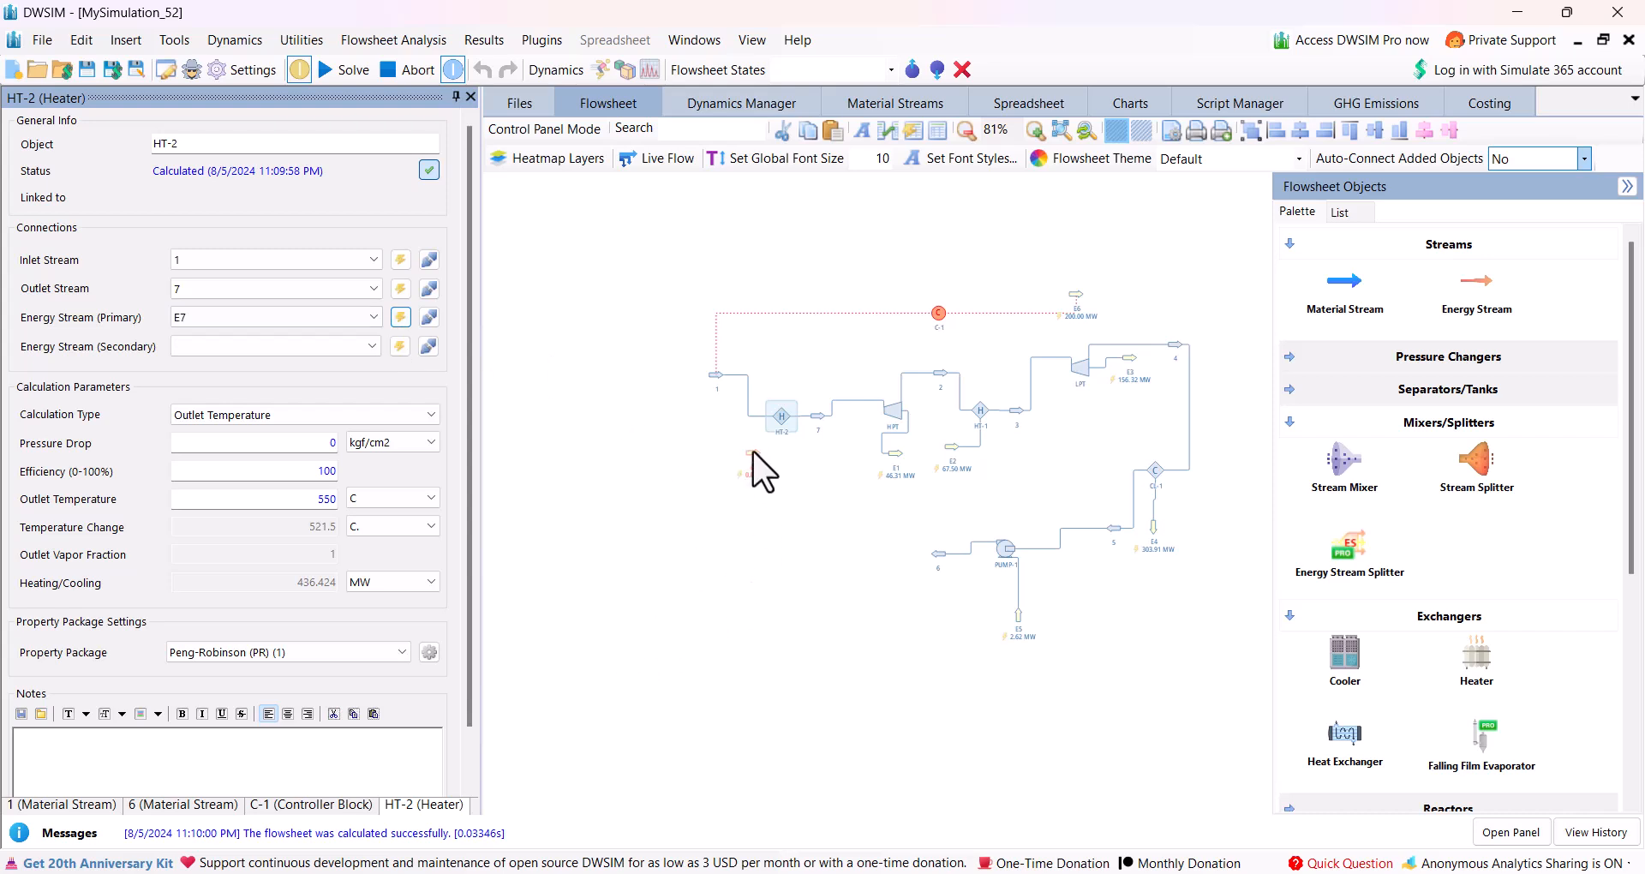
pyautogui.moveTo(753, 466)
pyautogui.moveTo(754, 467); pyautogui.dragTo(770, 507)
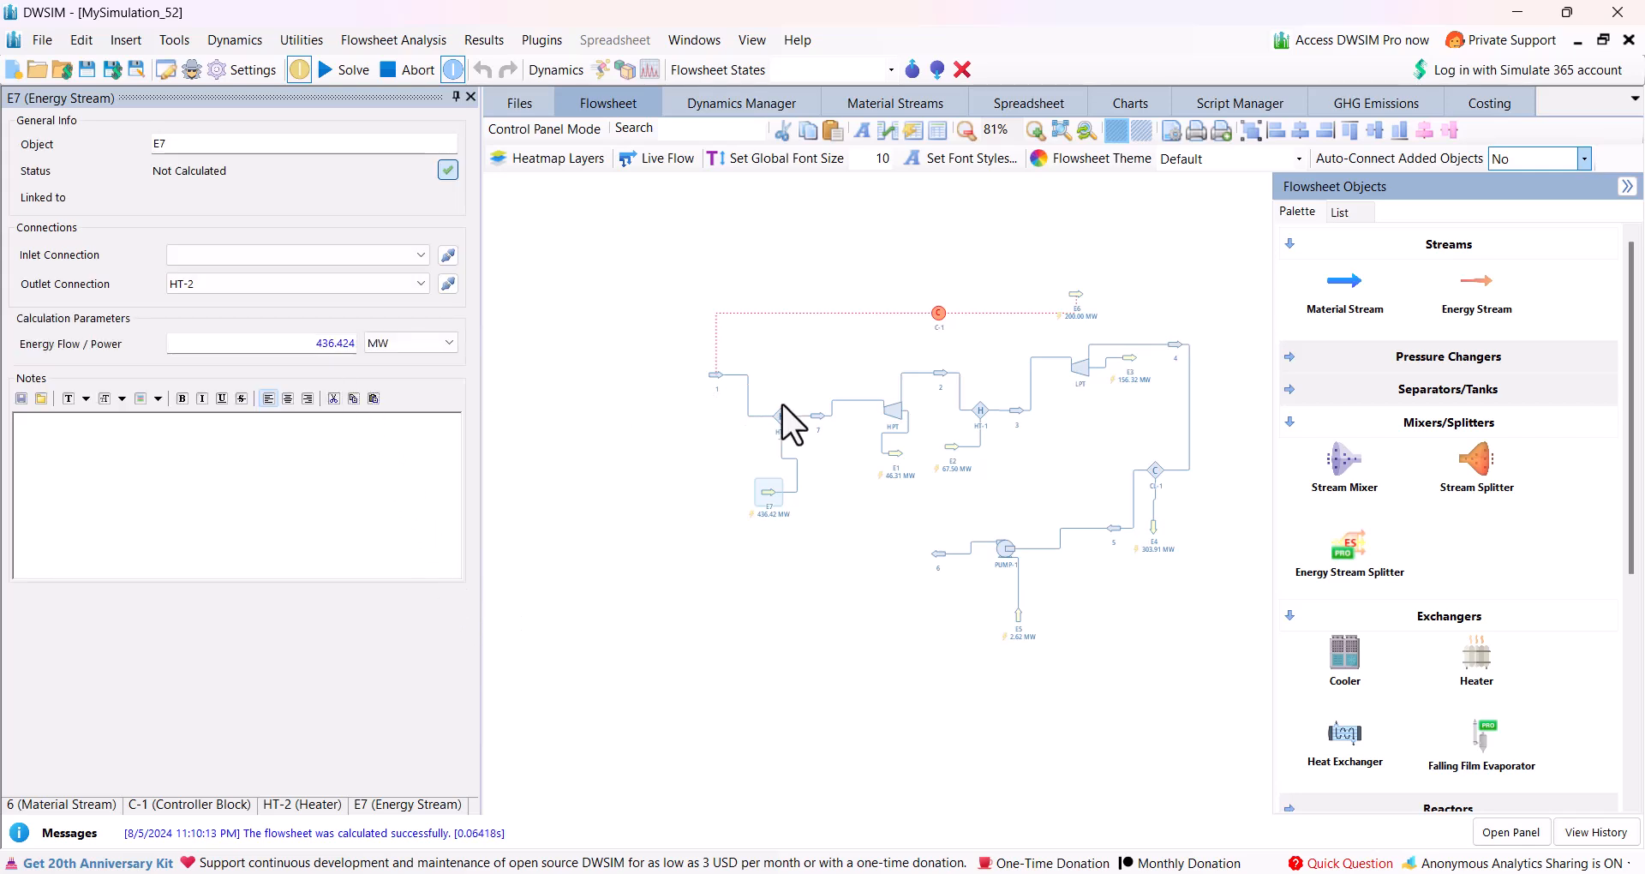
pyautogui.click(937, 313)
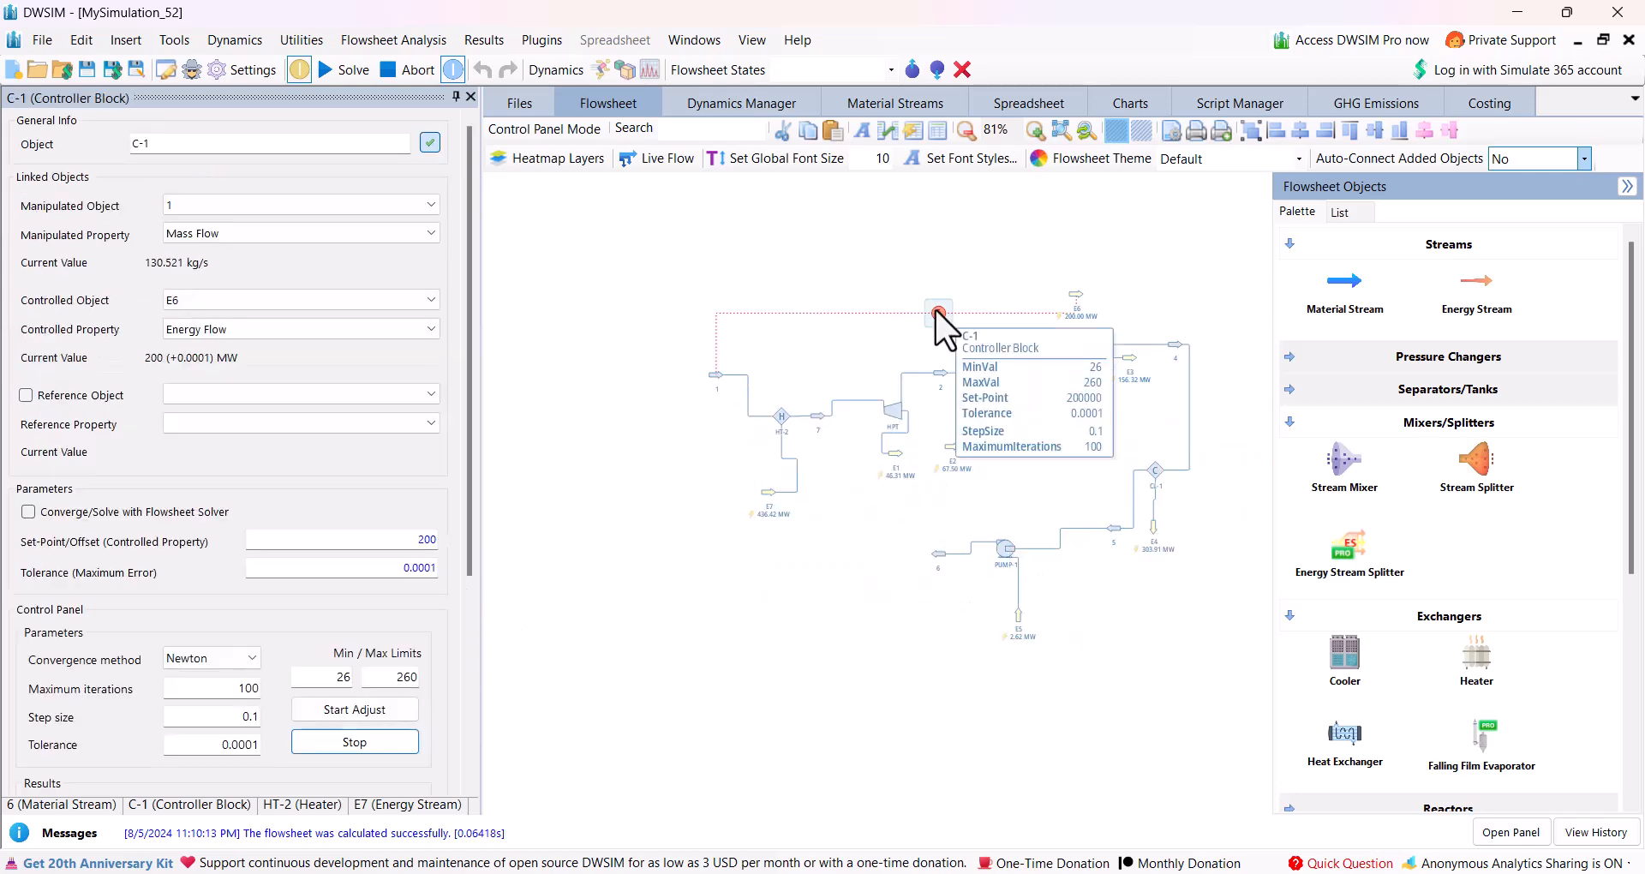
pyautogui.click(313, 711)
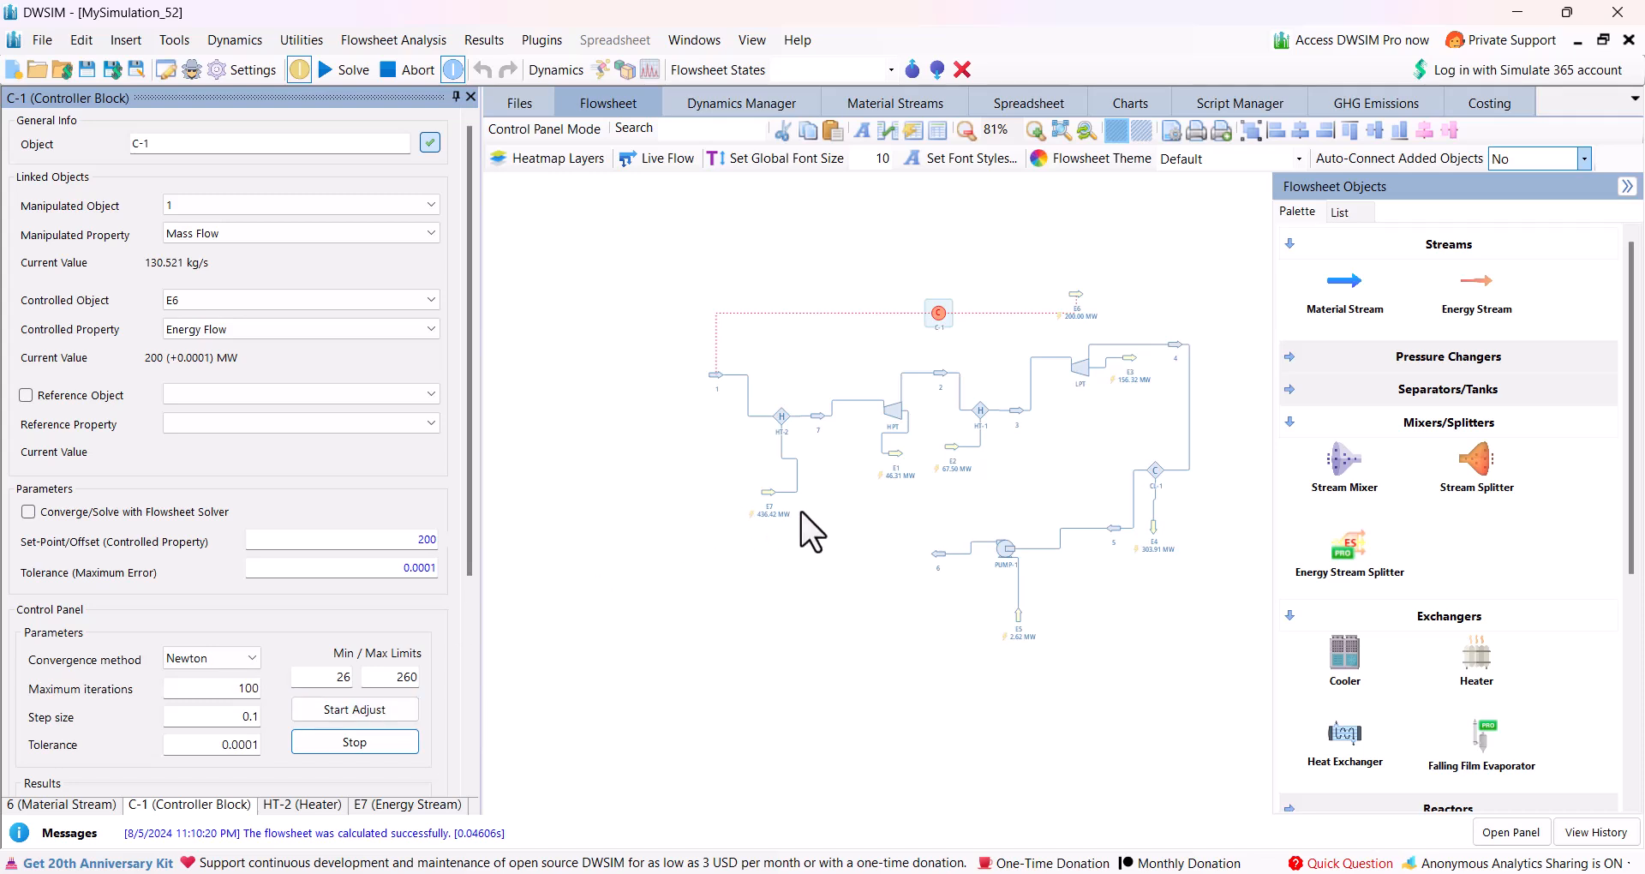
# Move reheater energy stream E2 directly below E7 and add a new unconnected energy stream beneath them.
pyautogui.scroll(3, 800, 518)
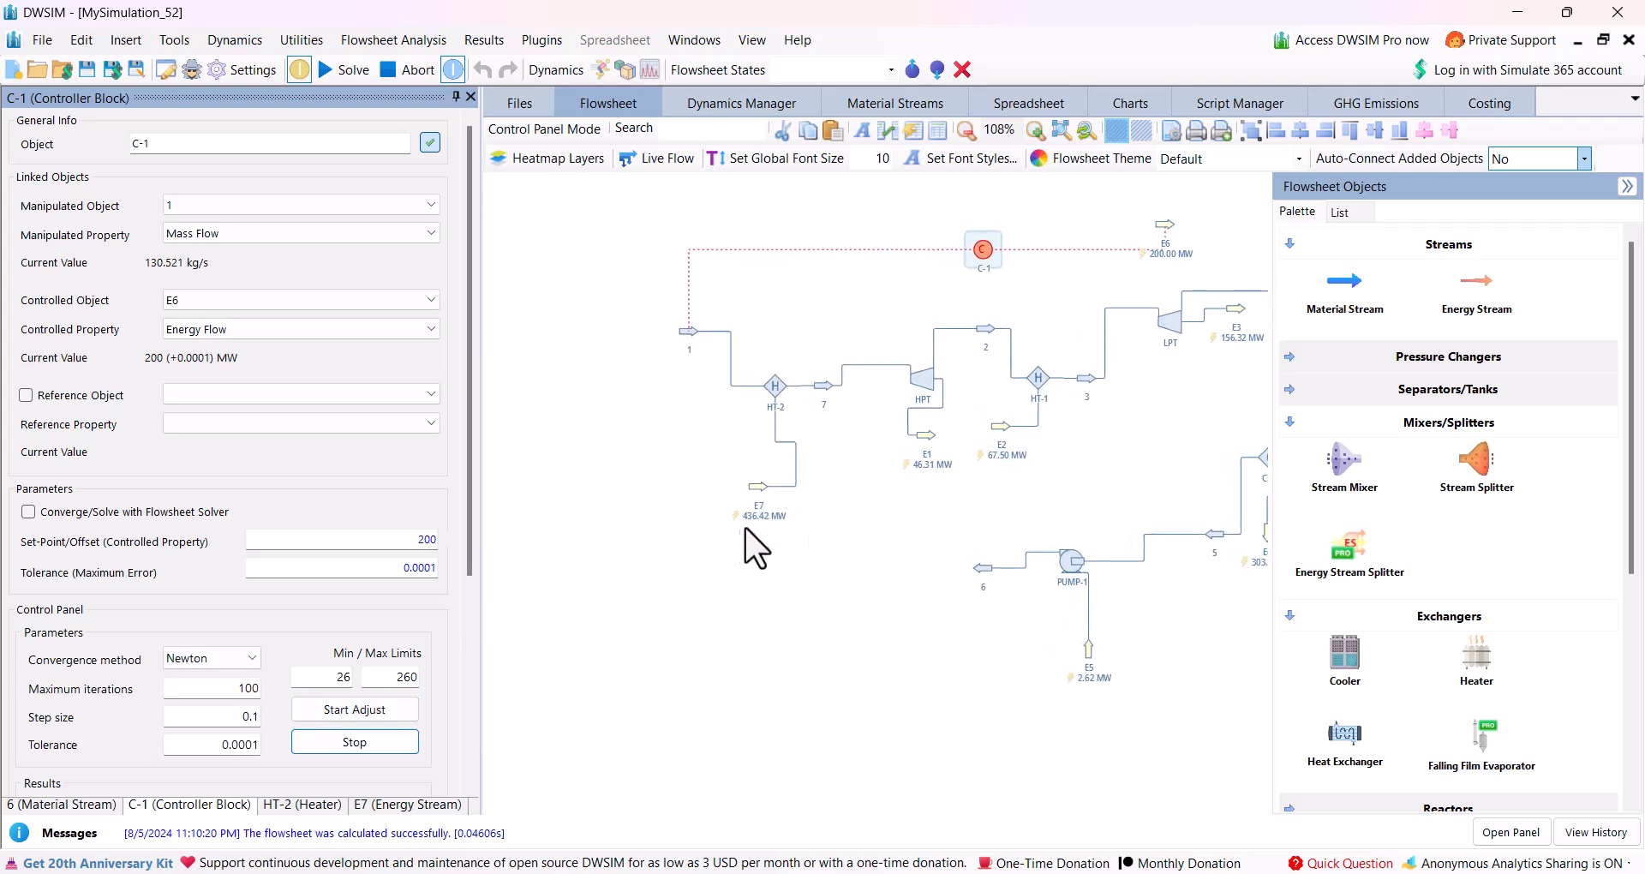
pyautogui.moveTo(753, 486)
pyautogui.moveTo(1001, 428)
pyautogui.moveTo(1000, 429); pyautogui.dragTo(757, 538)
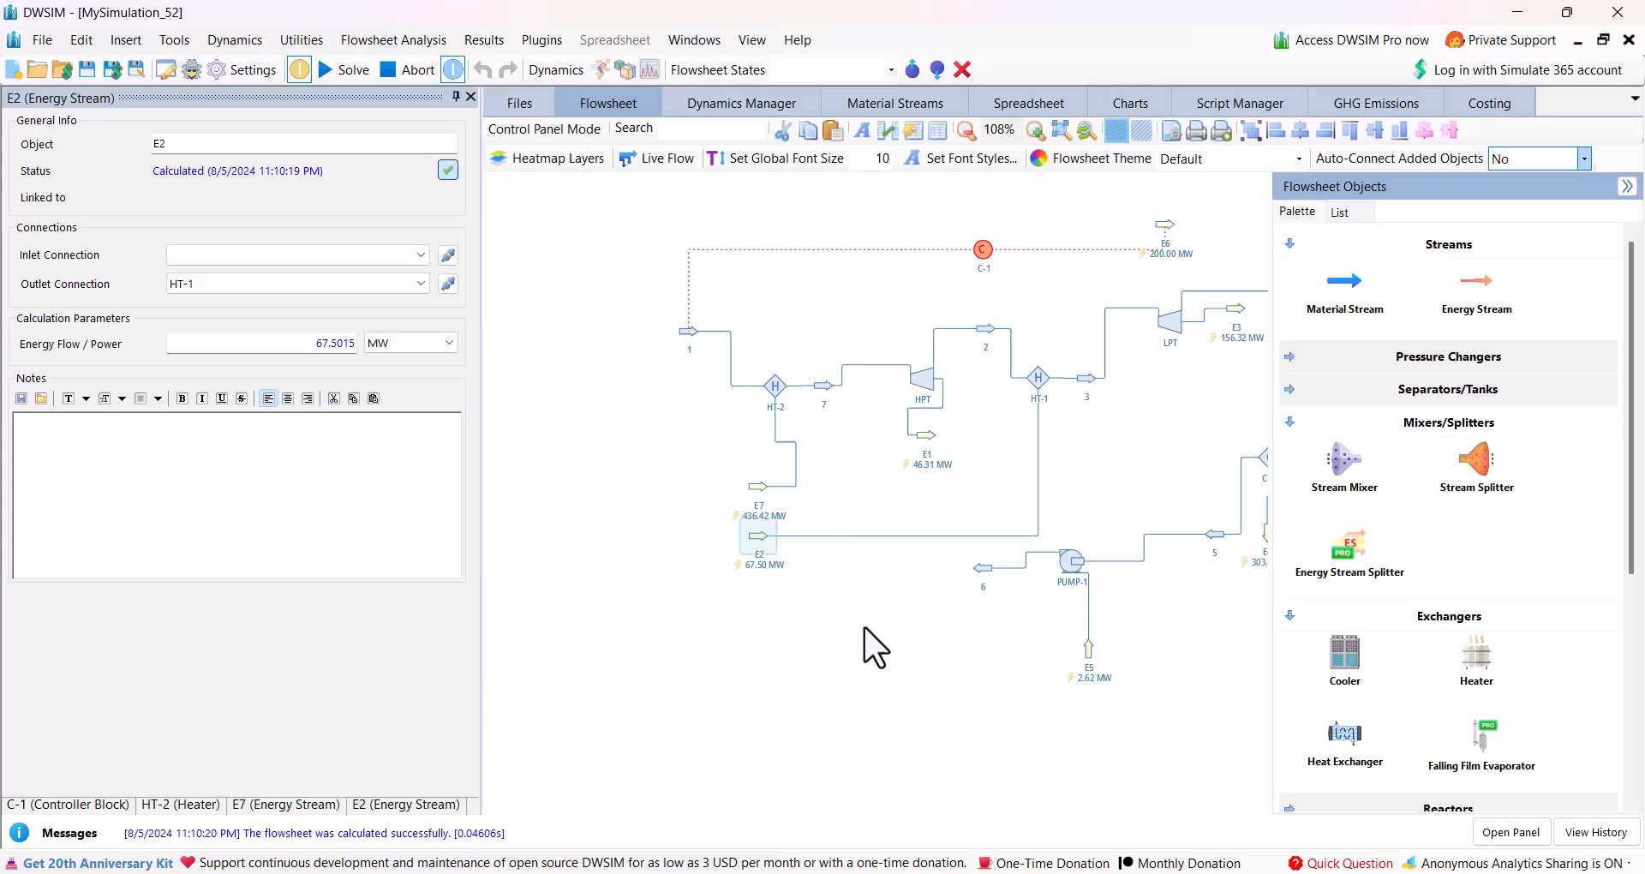
pyautogui.scroll(-3, 869, 647)
pyautogui.moveTo(1477, 292); pyautogui.dragTo(686, 576)
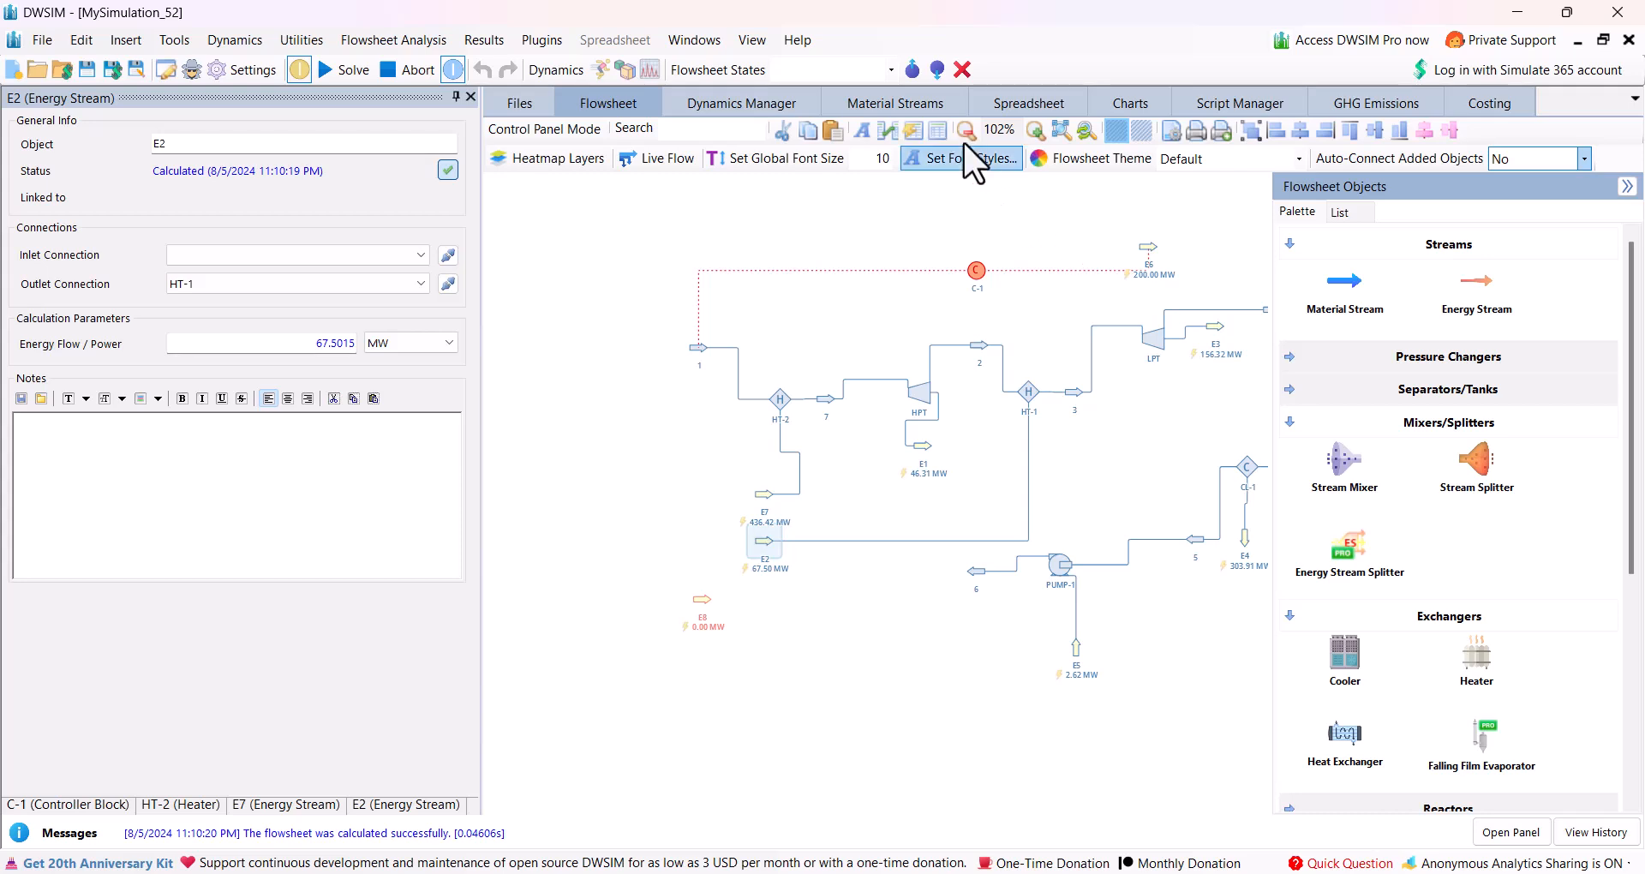
# Create a new script containing E8.EnergyFlow = (E2.EnergyFlow + E7.EnergyFlow)/0.9.
pyautogui.click(1267, 101)
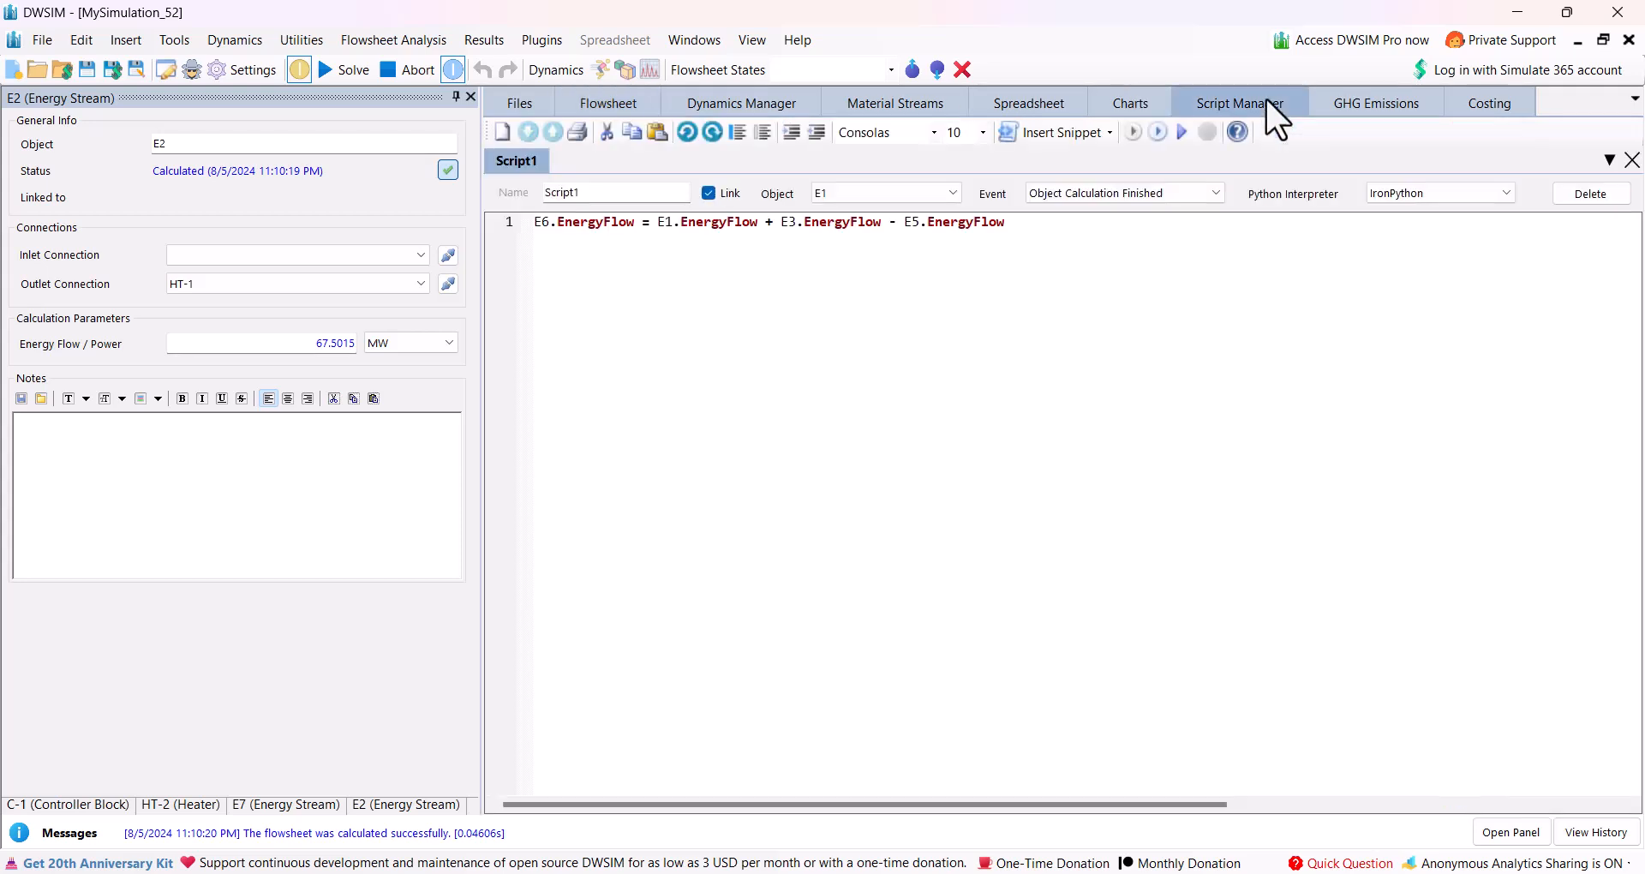
pyautogui.click(504, 133)
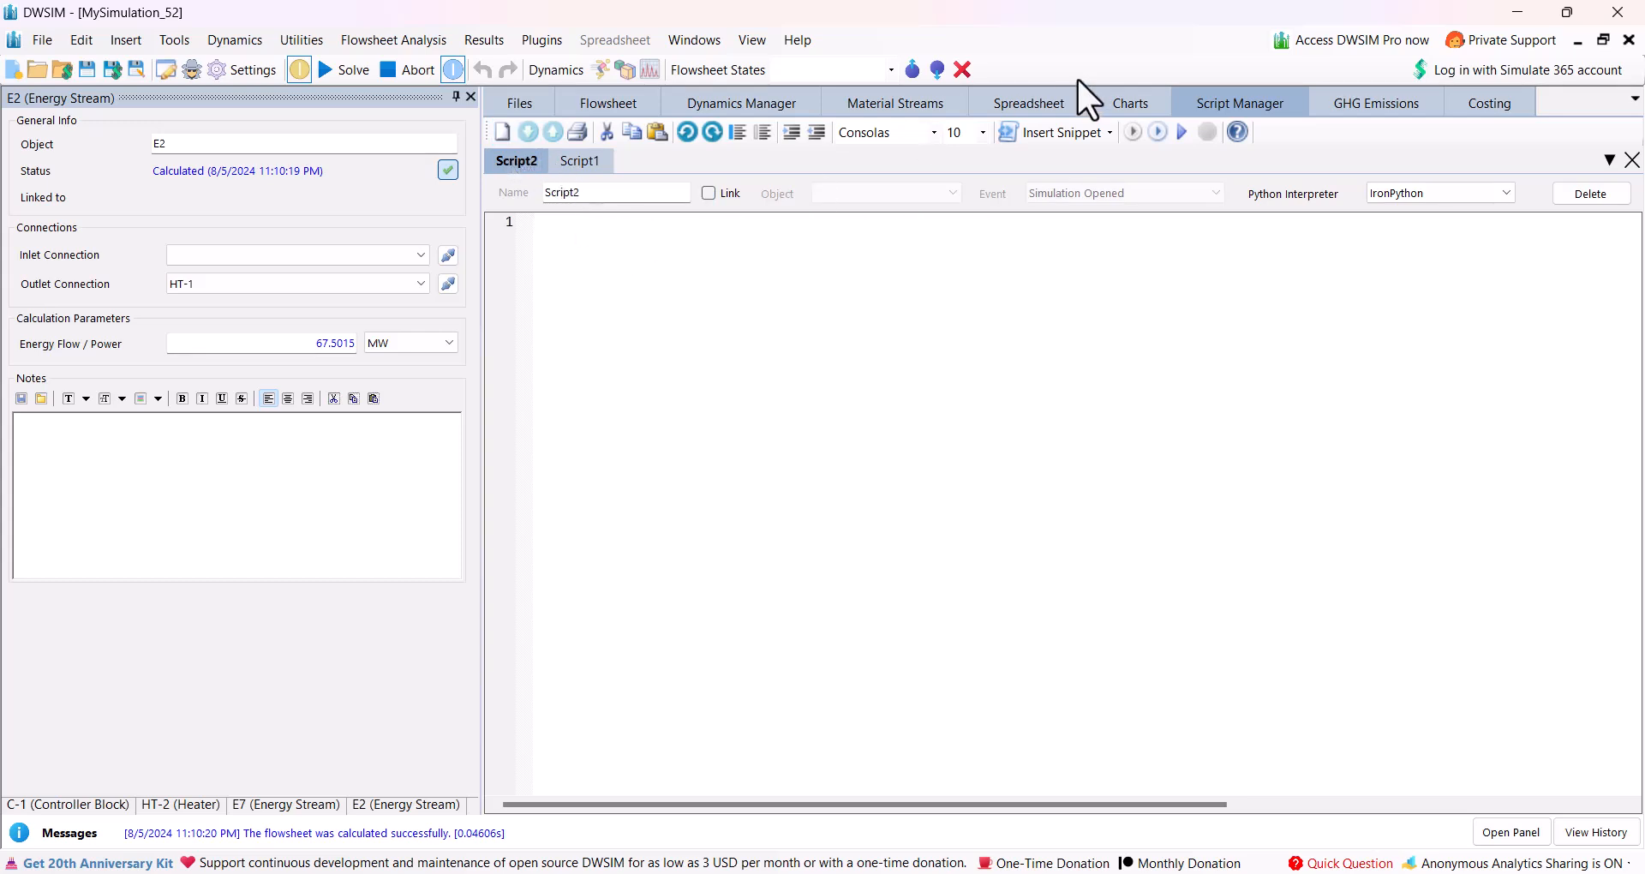
pyautogui.click(590, 105)
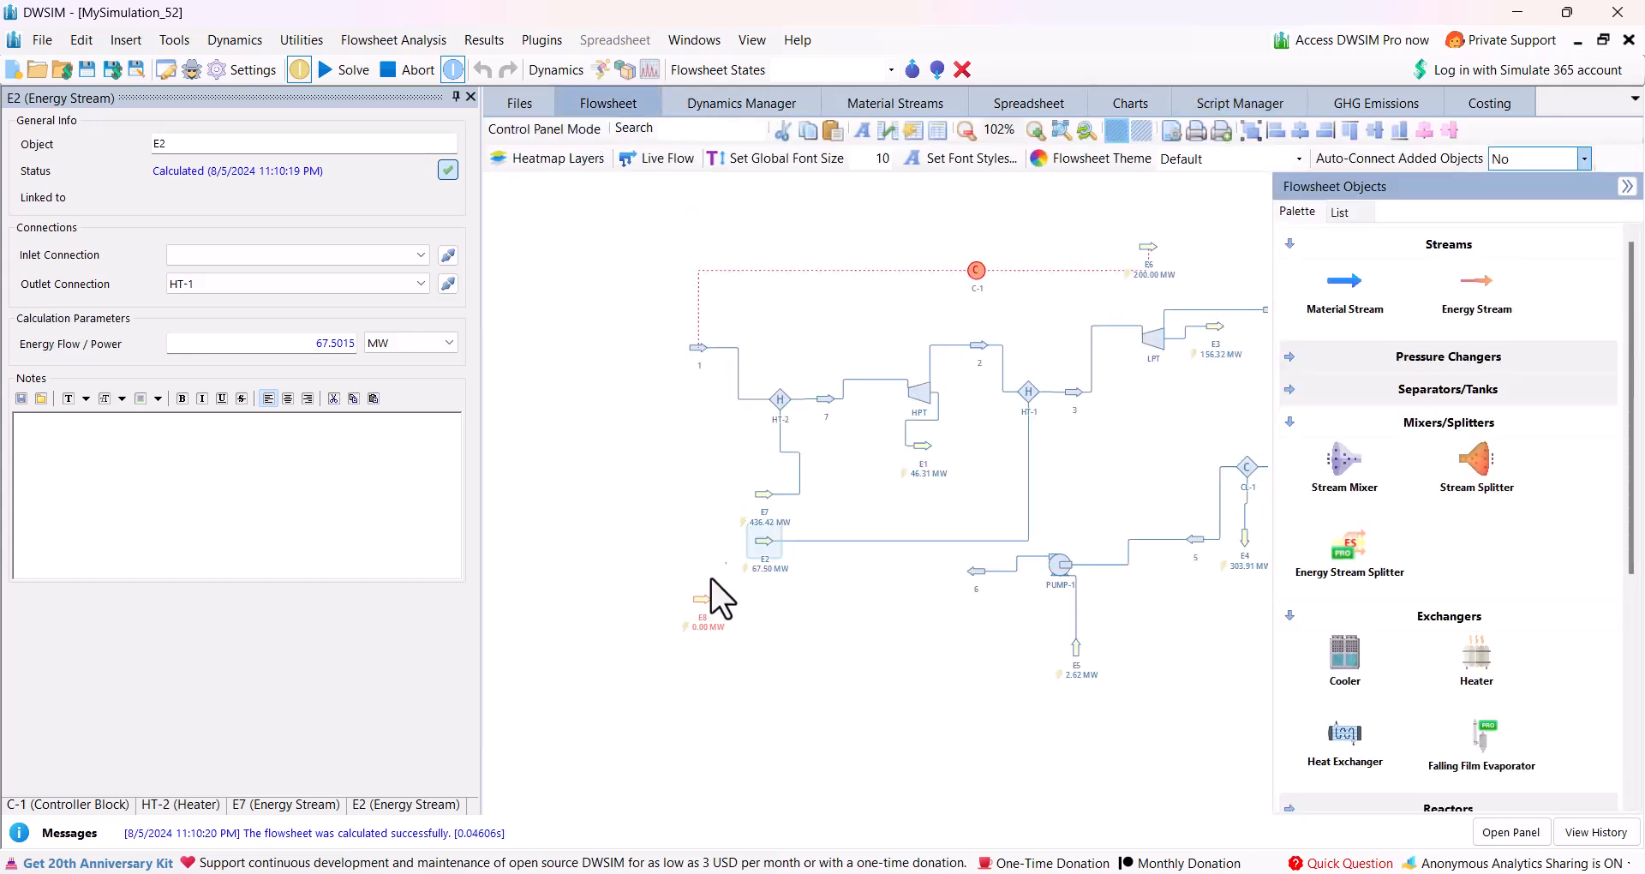
pyautogui.click(1210, 104)
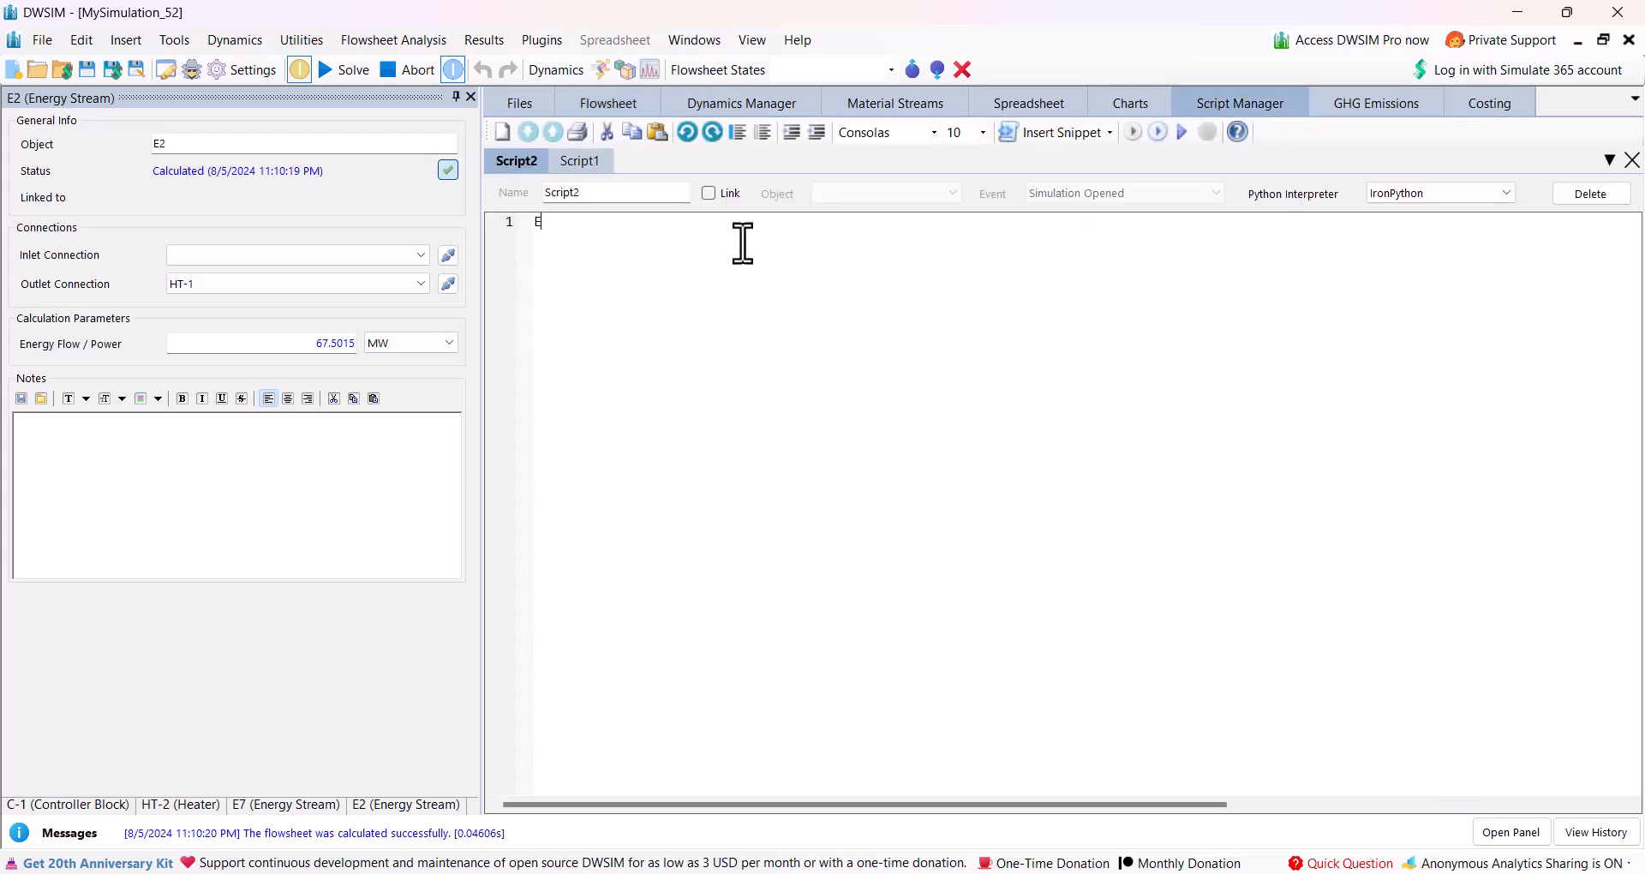
pyautogui.write('E8.Ener')
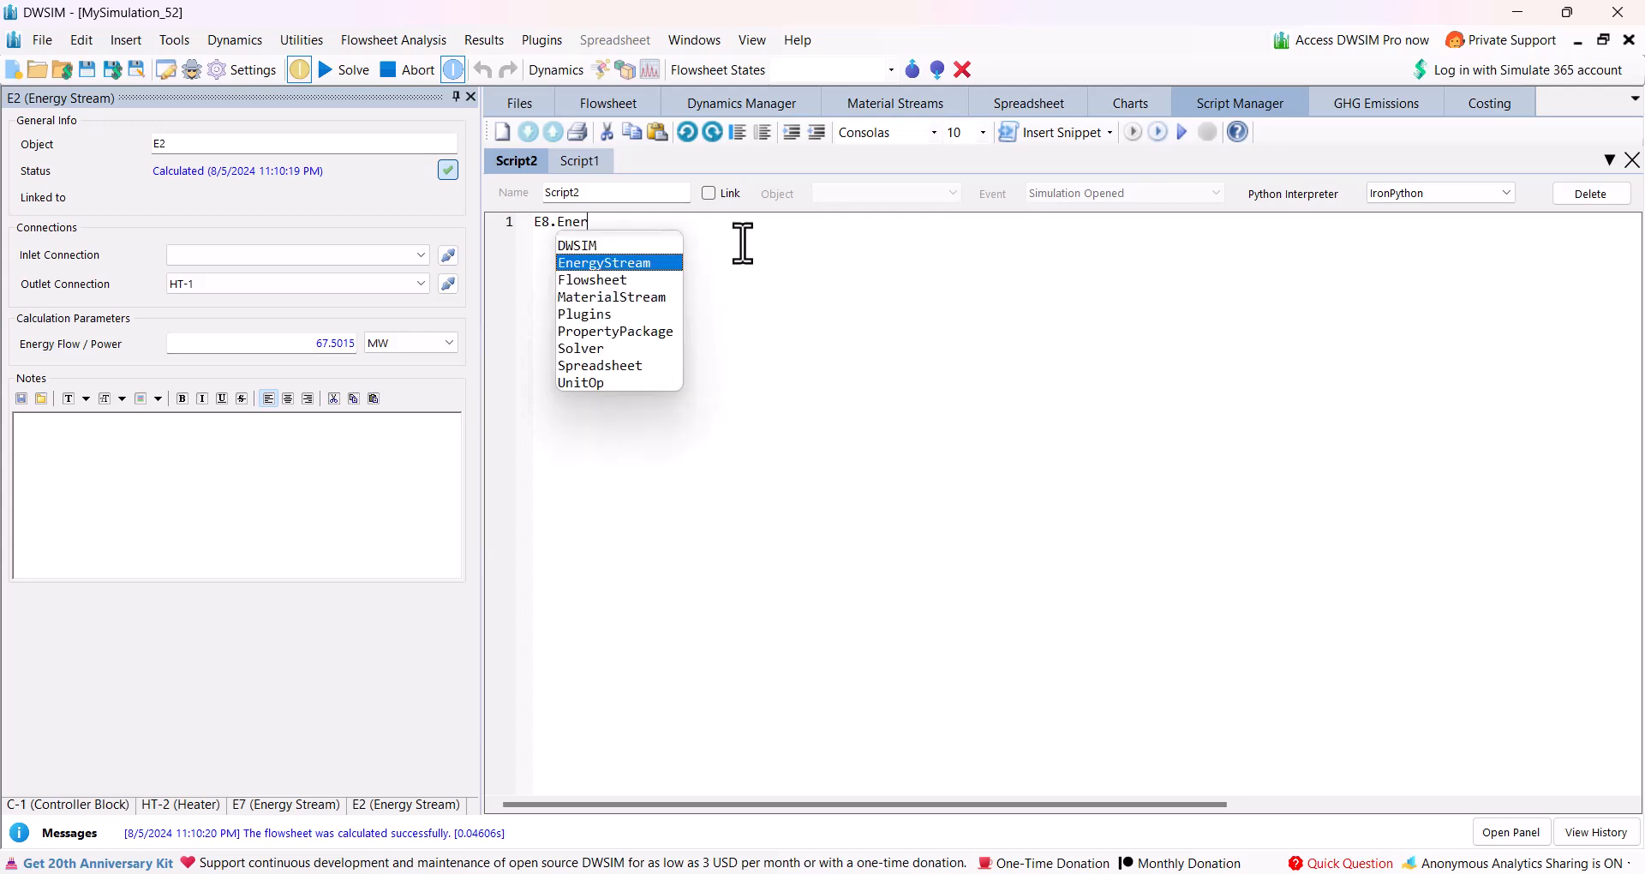
pyautogui.write('gyF')
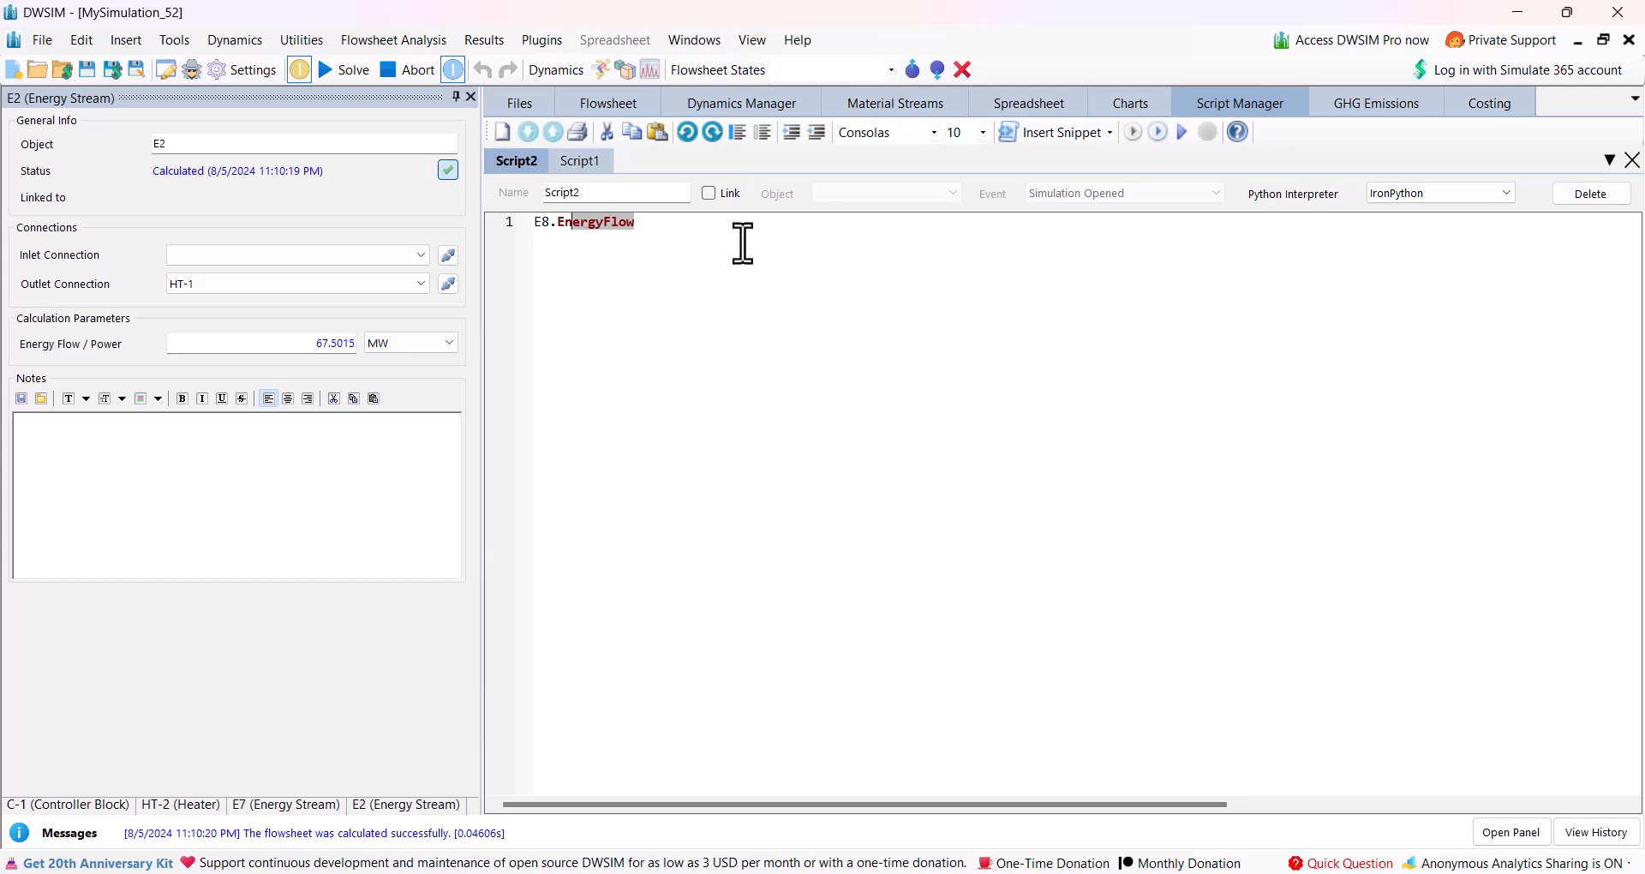
pyautogui.write('low + E7.EnergyFlow)/0.9')
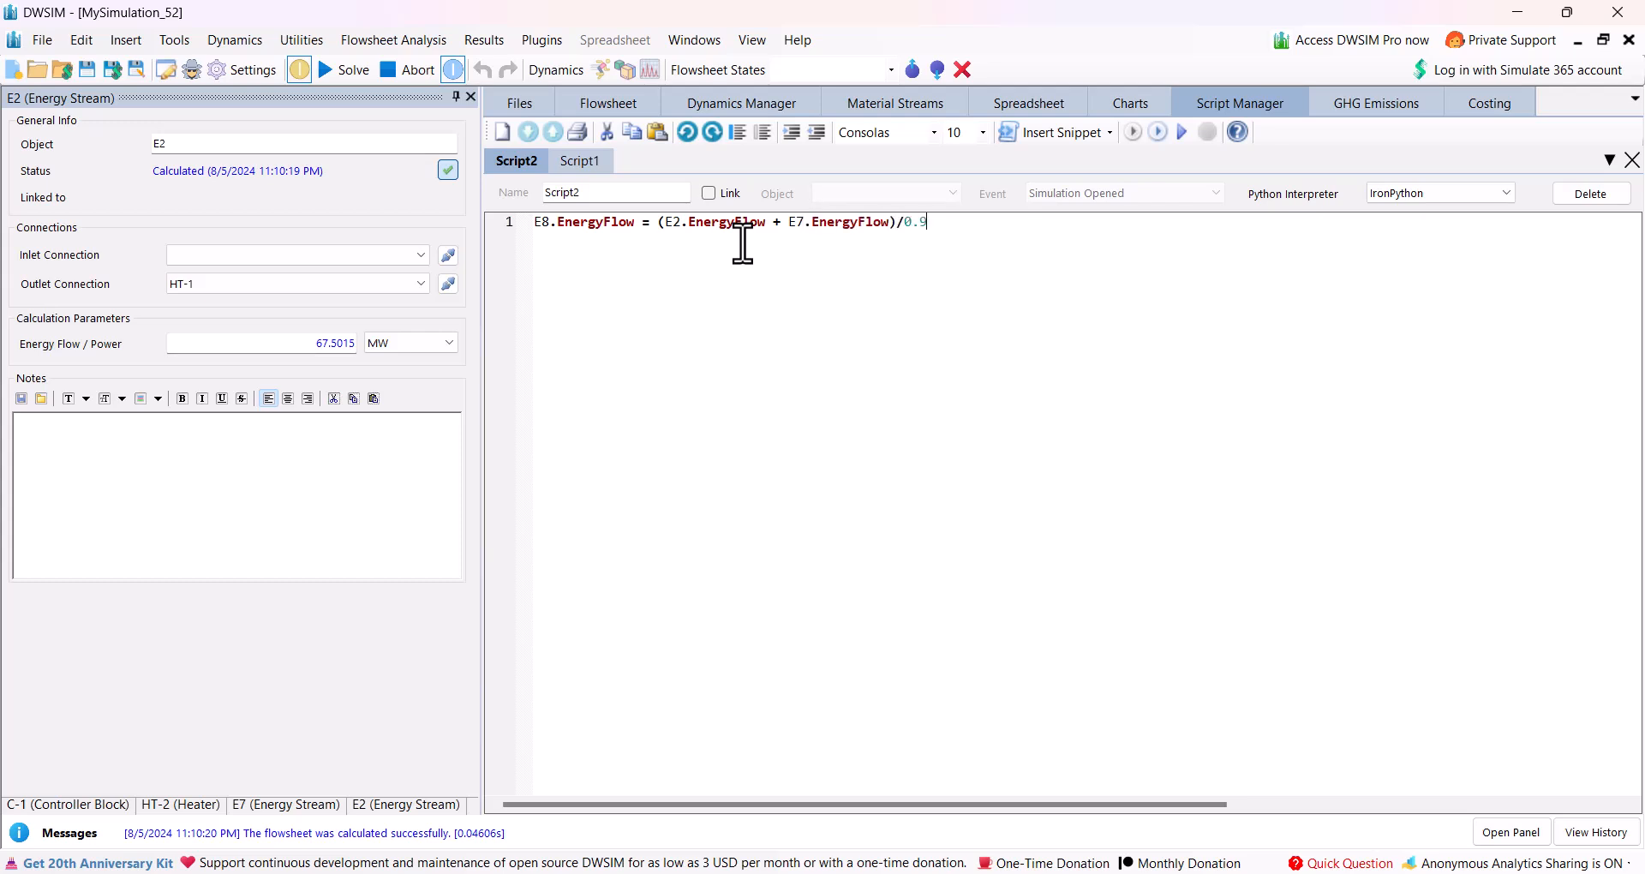
# Link the new script to object E2 with the event Object Calculation Finished.
pyautogui.click(707, 191)
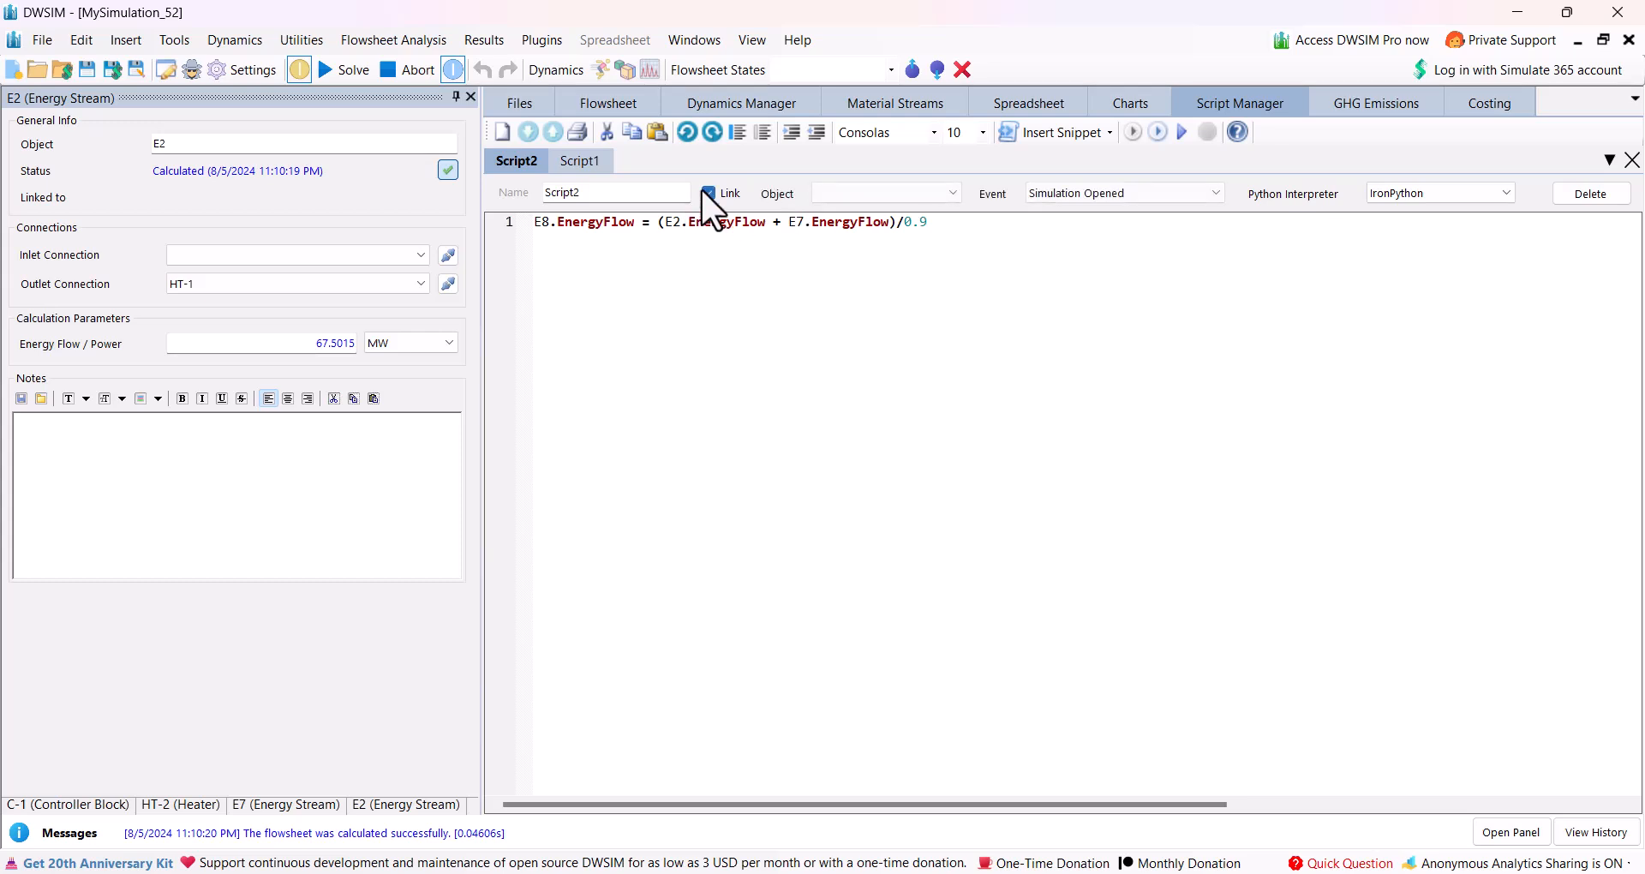
pyautogui.click(835, 194)
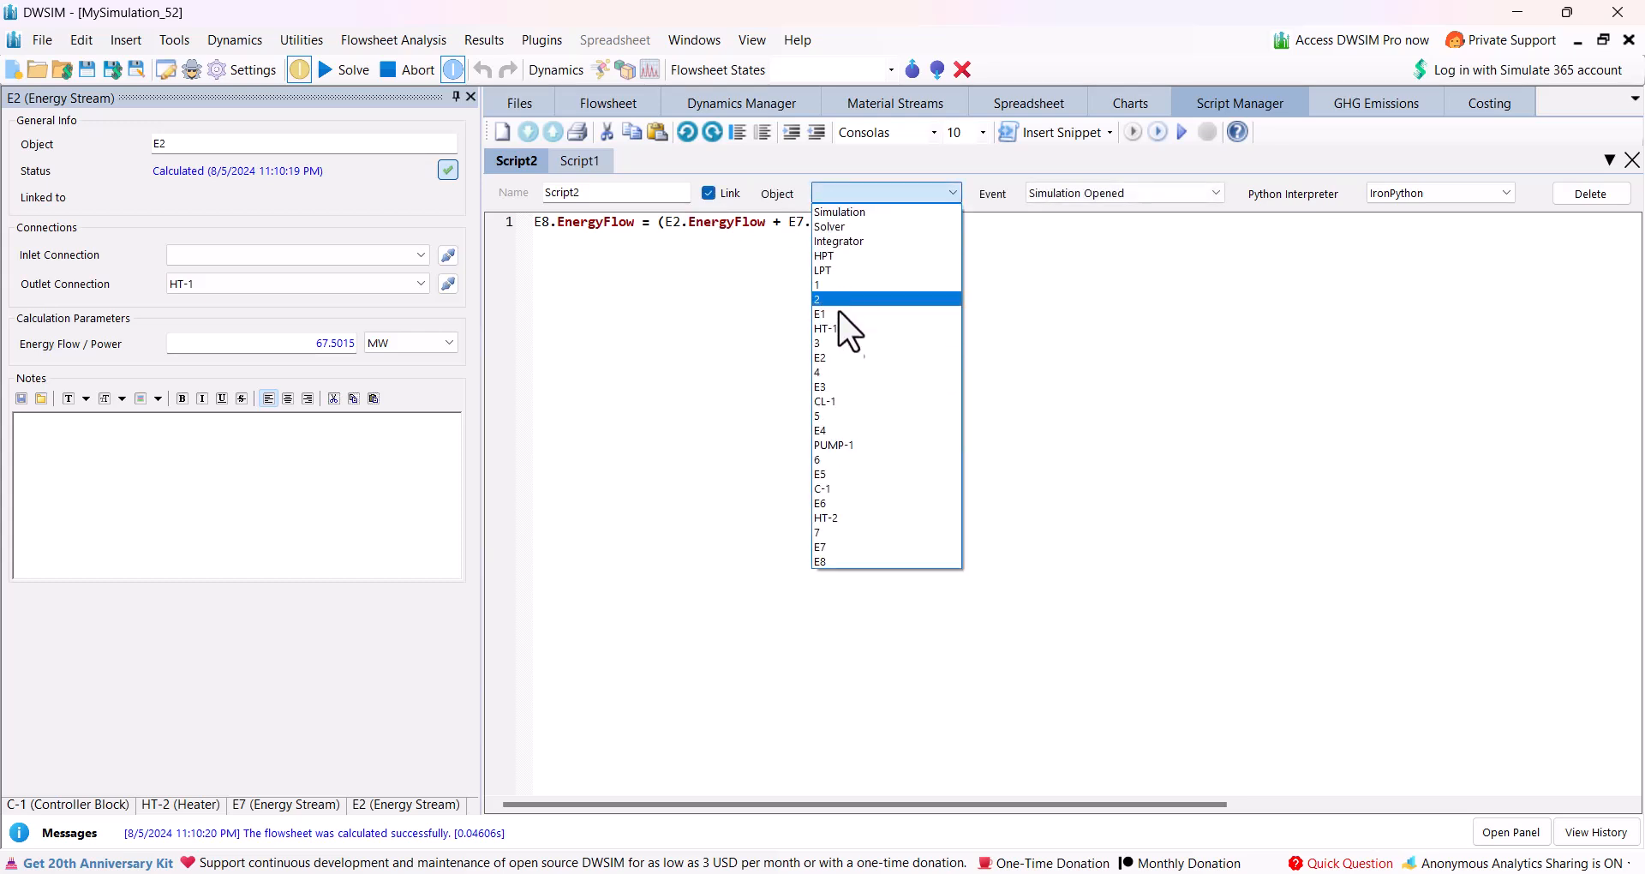
pyautogui.click(843, 357)
pyautogui.click(1139, 203)
pyautogui.click(1089, 226)
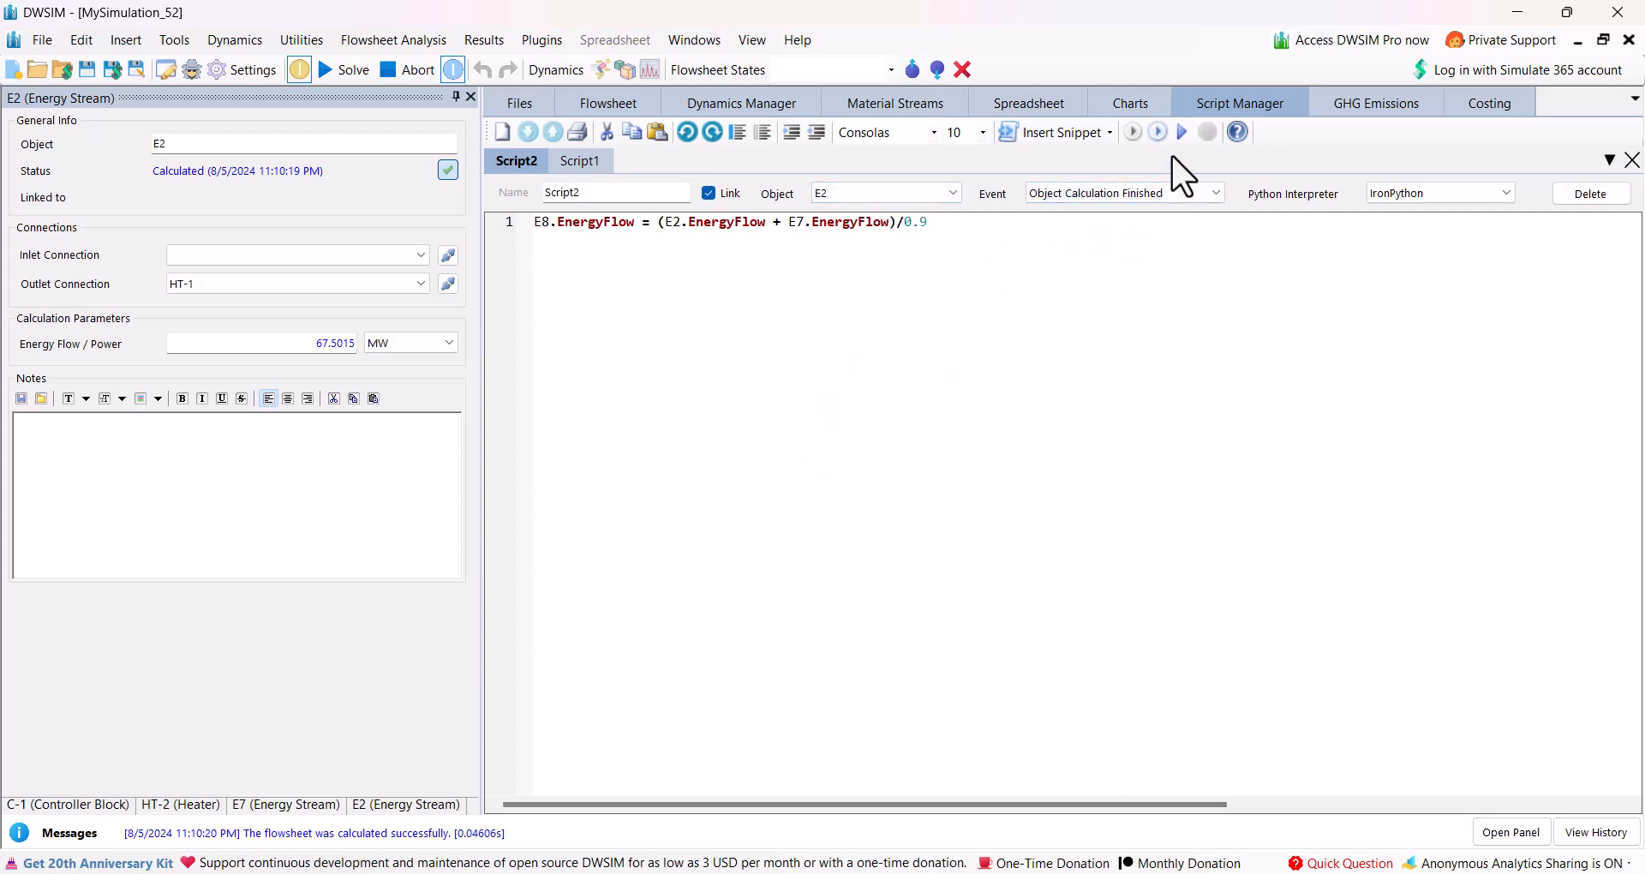
# Check the energy flow of stream E8 on the flowsheet.
pyautogui.click(614, 105)
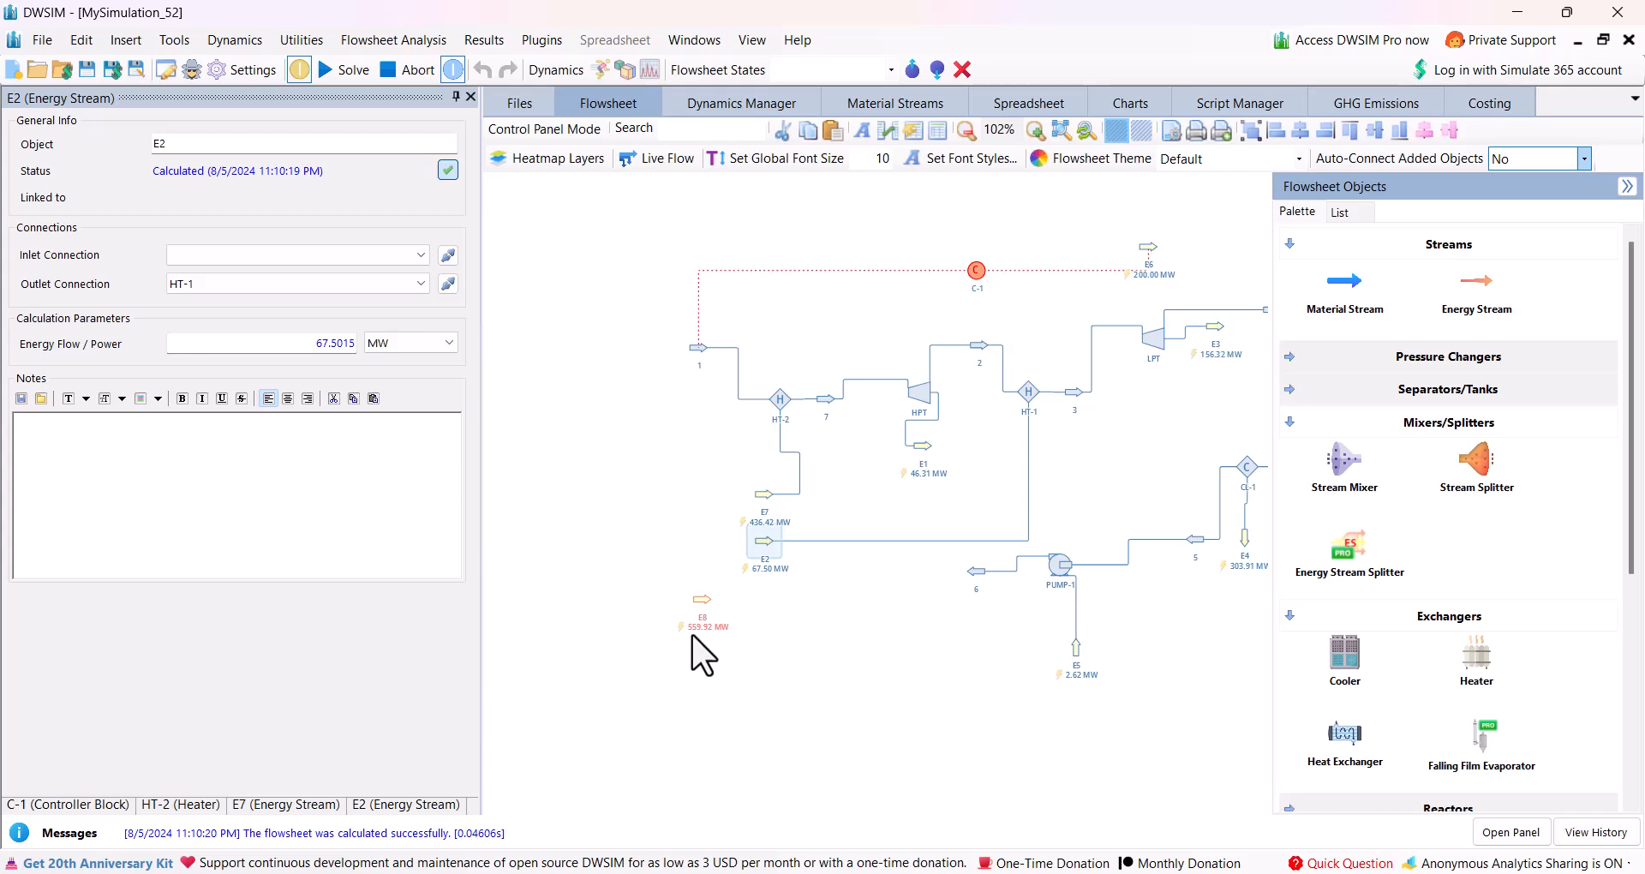
pyautogui.scroll(-3, 865, 669)
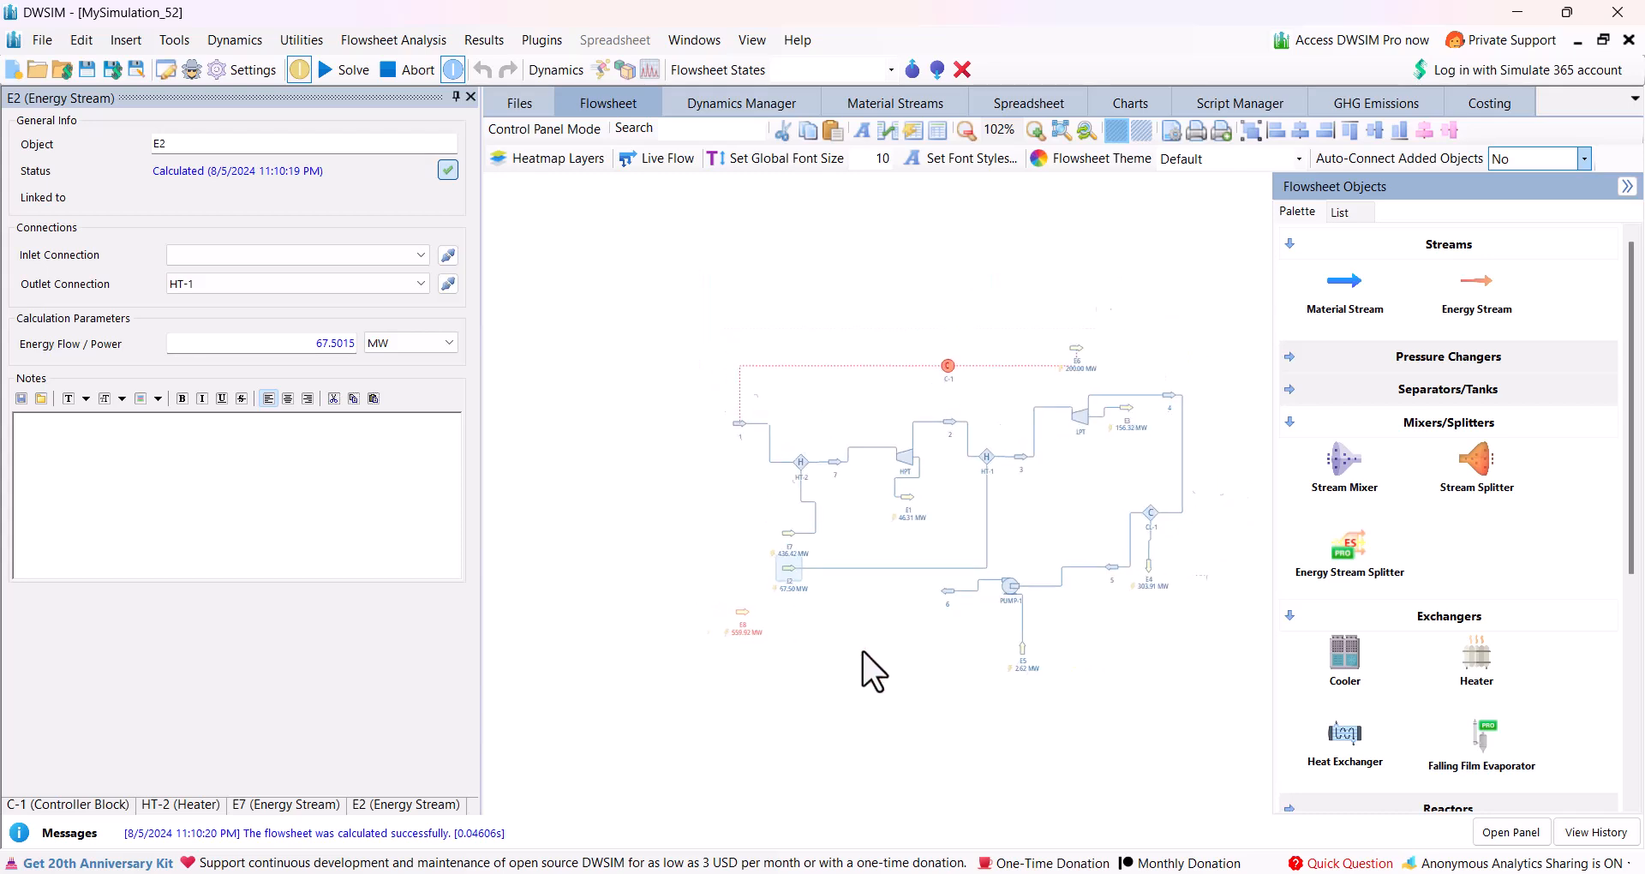
pyautogui.moveTo(729, 623); pyautogui.dragTo(742, 634)
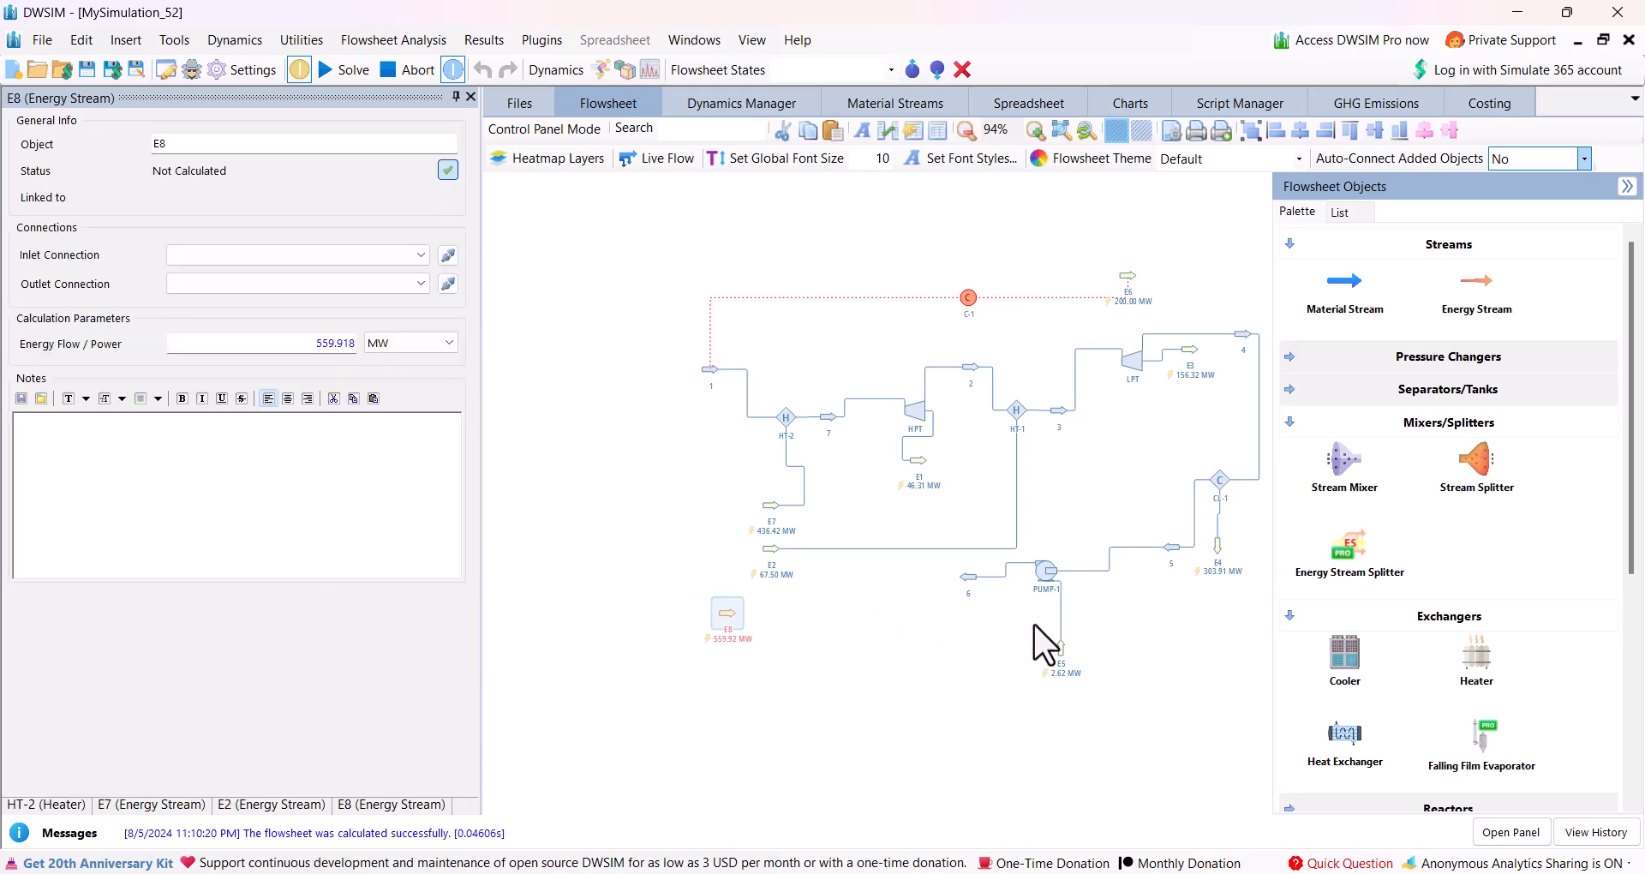
# Add a conversion reactor to the flowsheet, to the left of heater HT-2 and stream 1.
pyautogui.click(1292, 418)
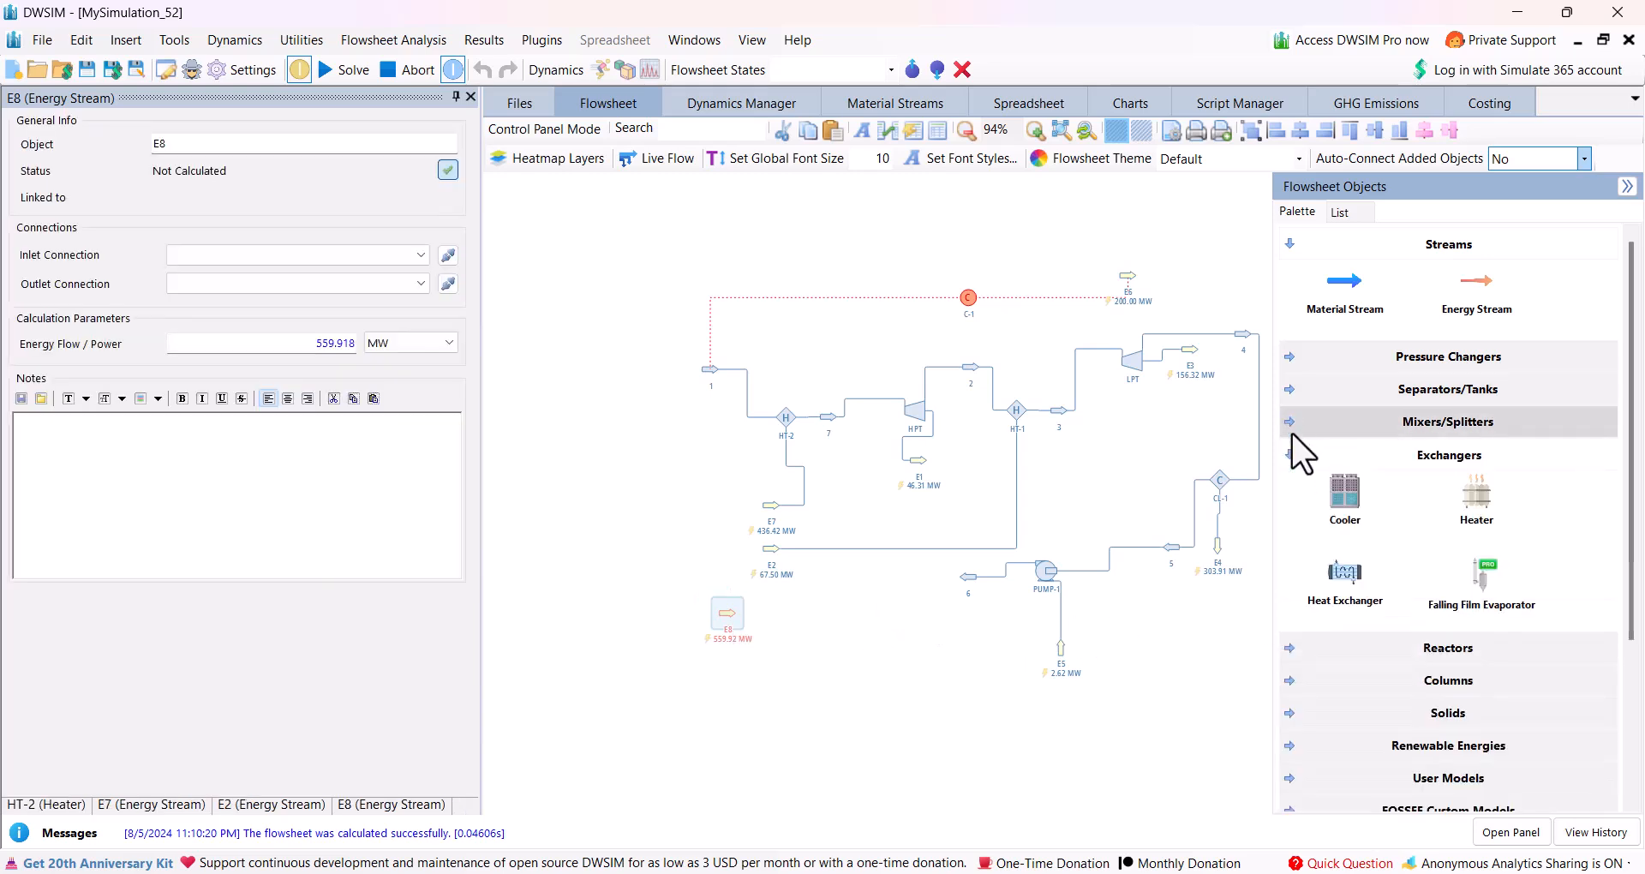
pyautogui.click(1290, 452)
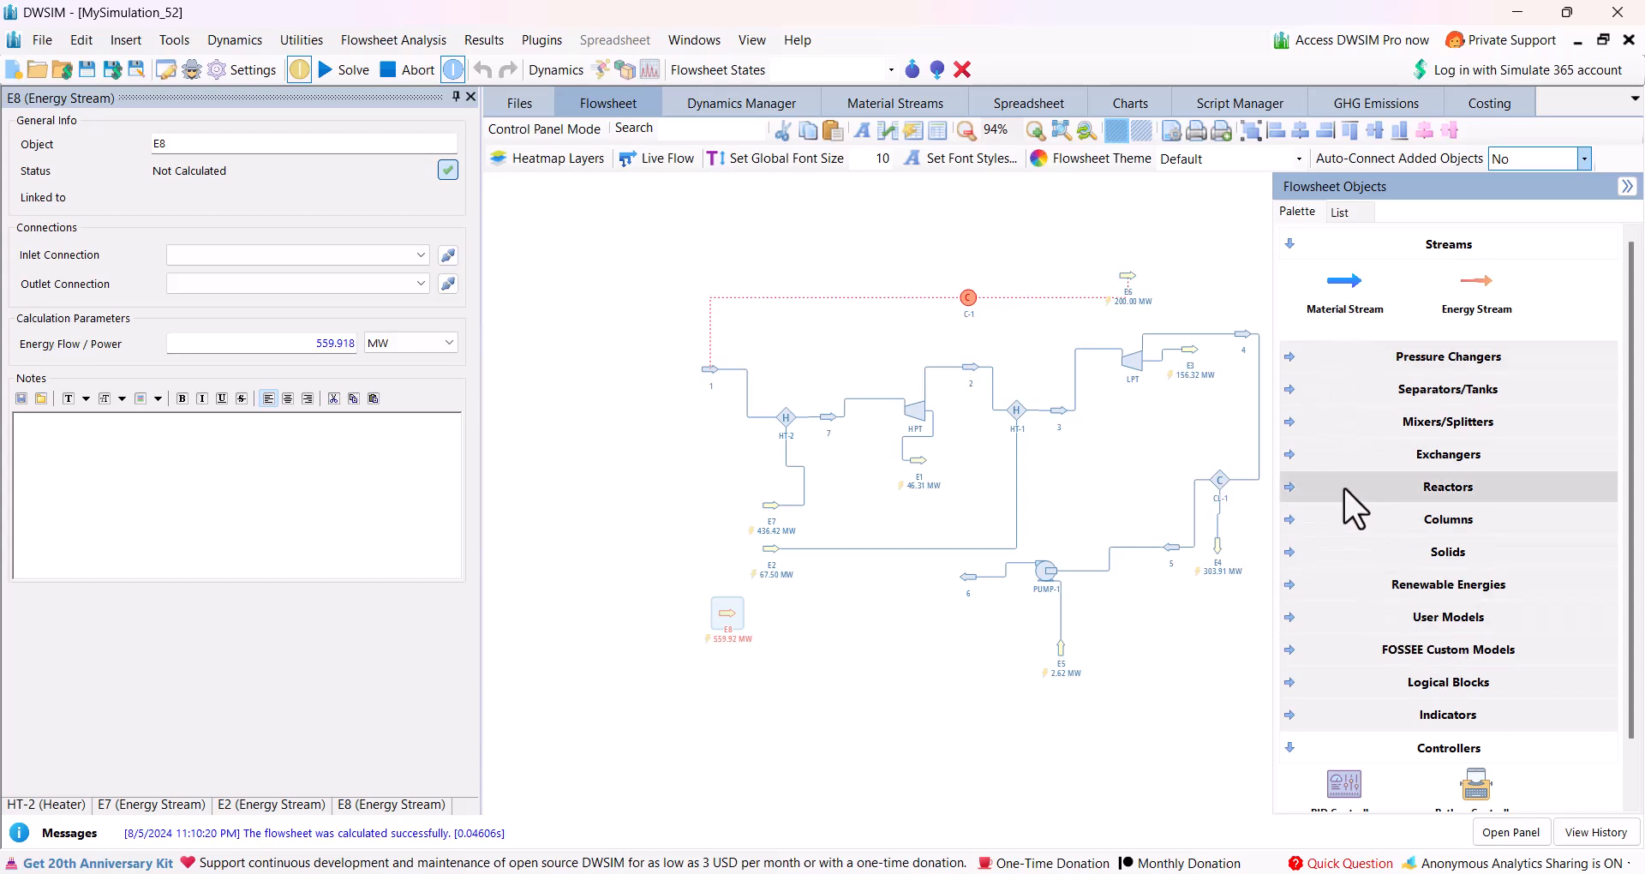
pyautogui.click(1291, 487)
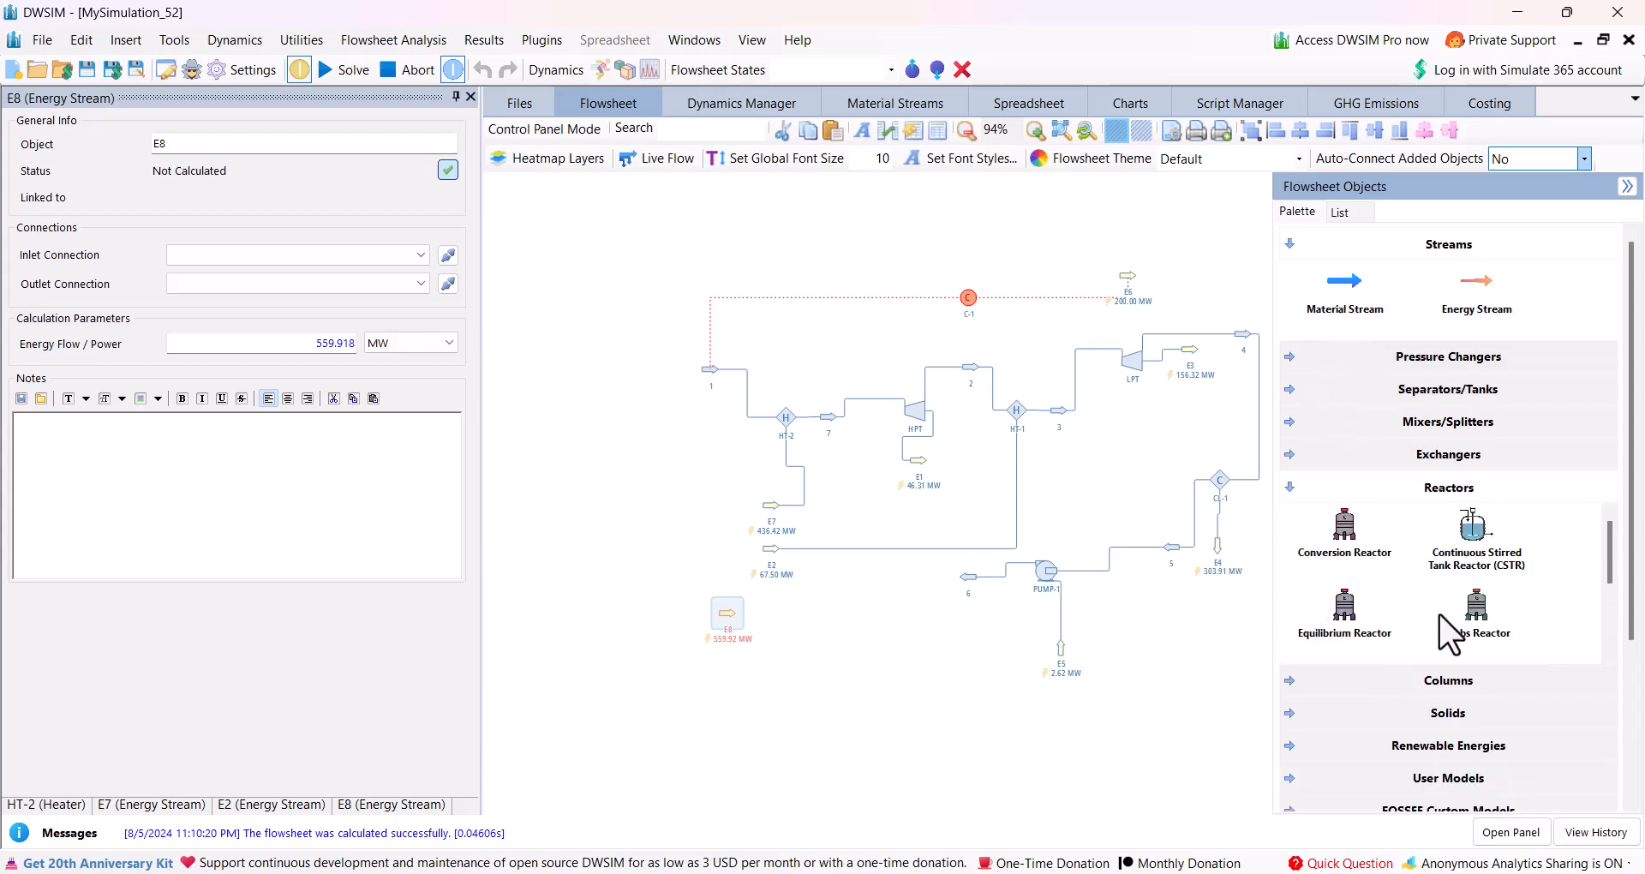
pyautogui.moveTo(1343, 566); pyautogui.dragTo(550, 413)
pyautogui.click(561, 398)
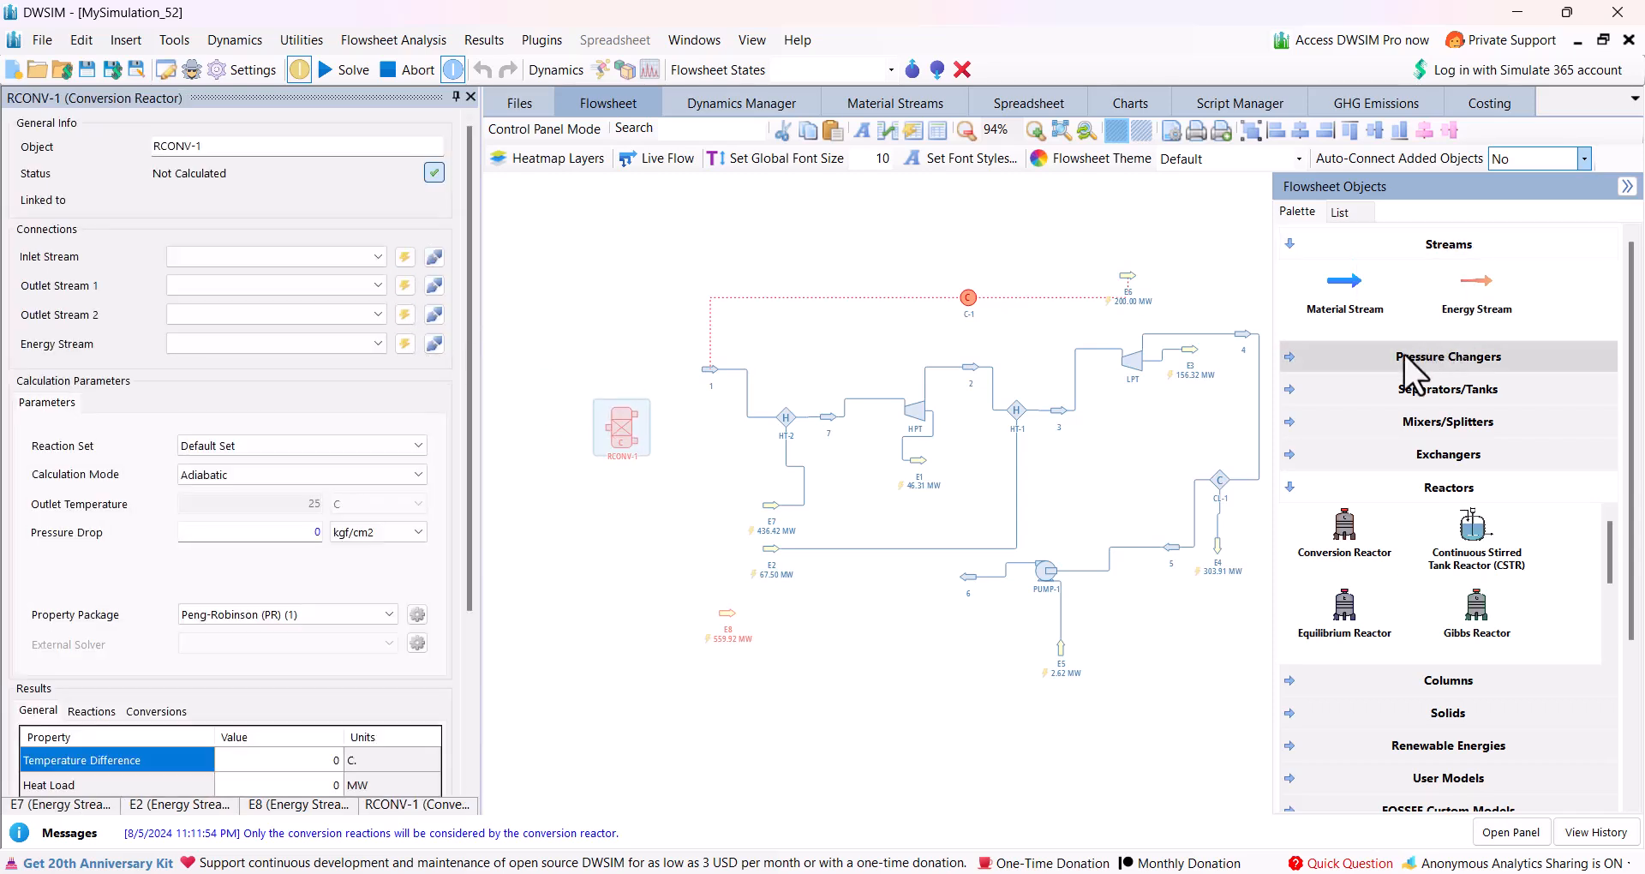
# Add two material streams above the conversion reactor and name them Fuel and Air.
pyautogui.moveTo(1324, 301); pyautogui.dragTo(552, 258)
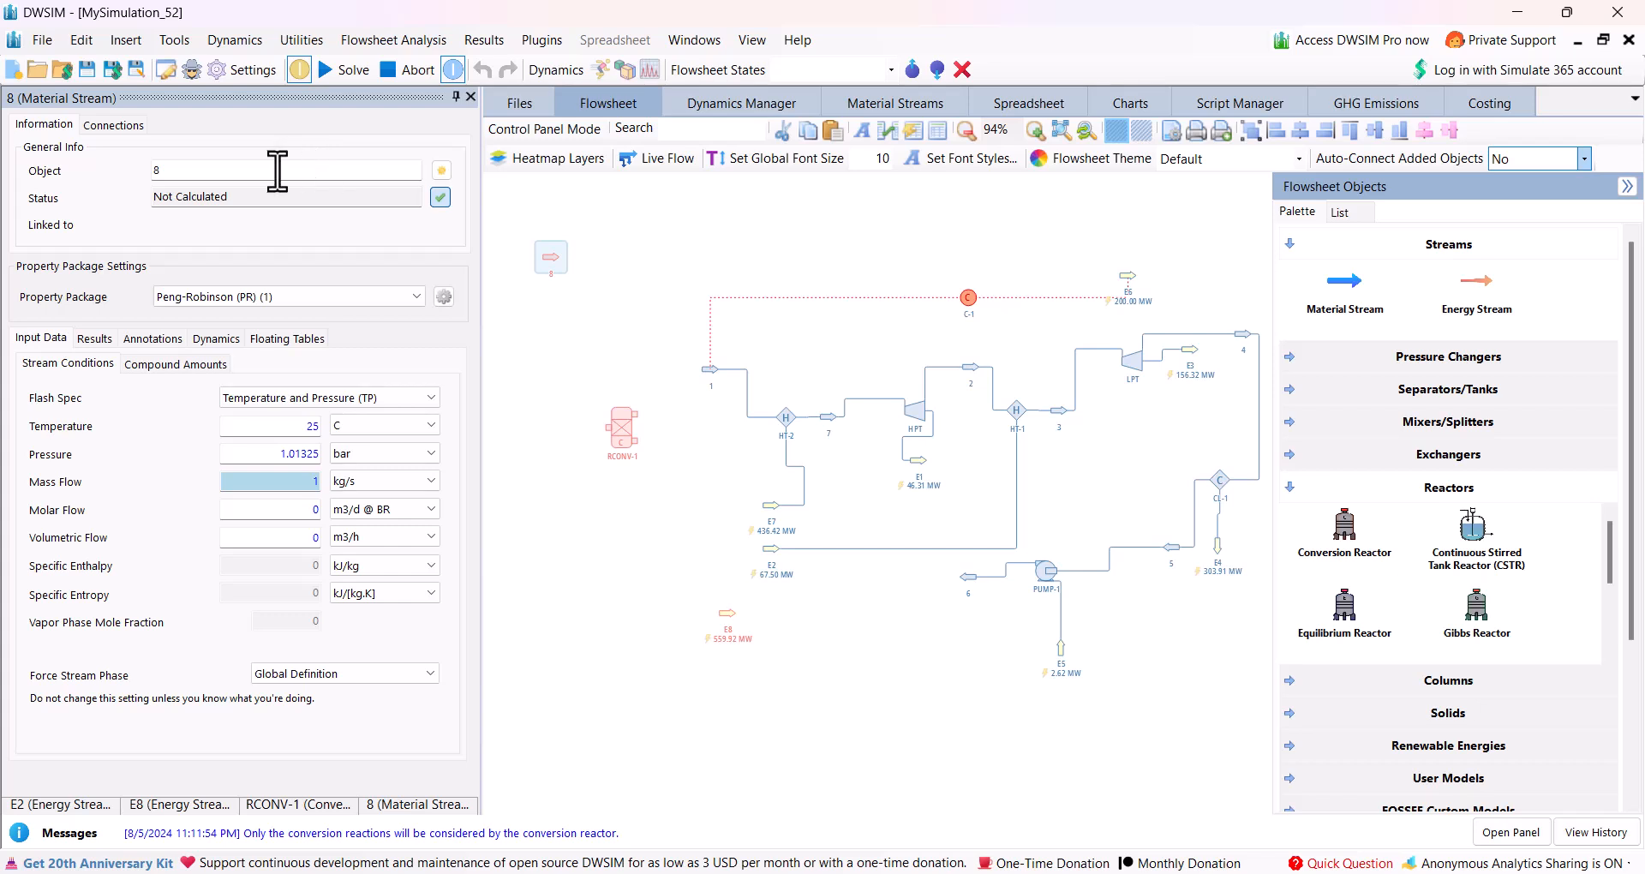
pyautogui.write('Fuel')
pyautogui.press('Return')
pyautogui.moveTo(1336, 304); pyautogui.dragTo(528, 310)
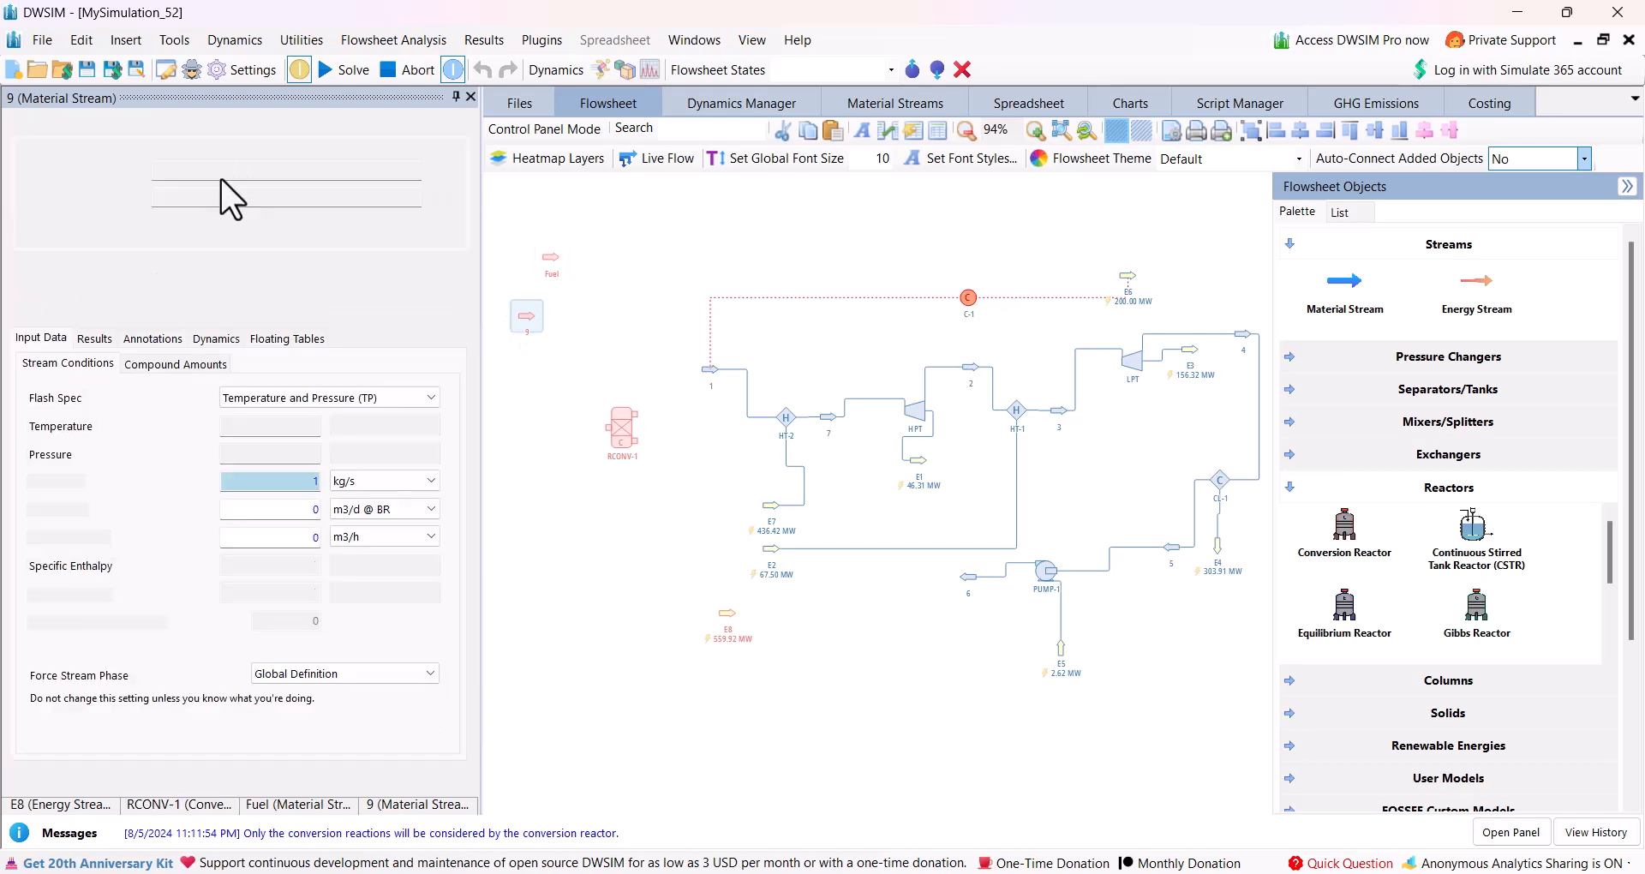
pyautogui.write('ir')
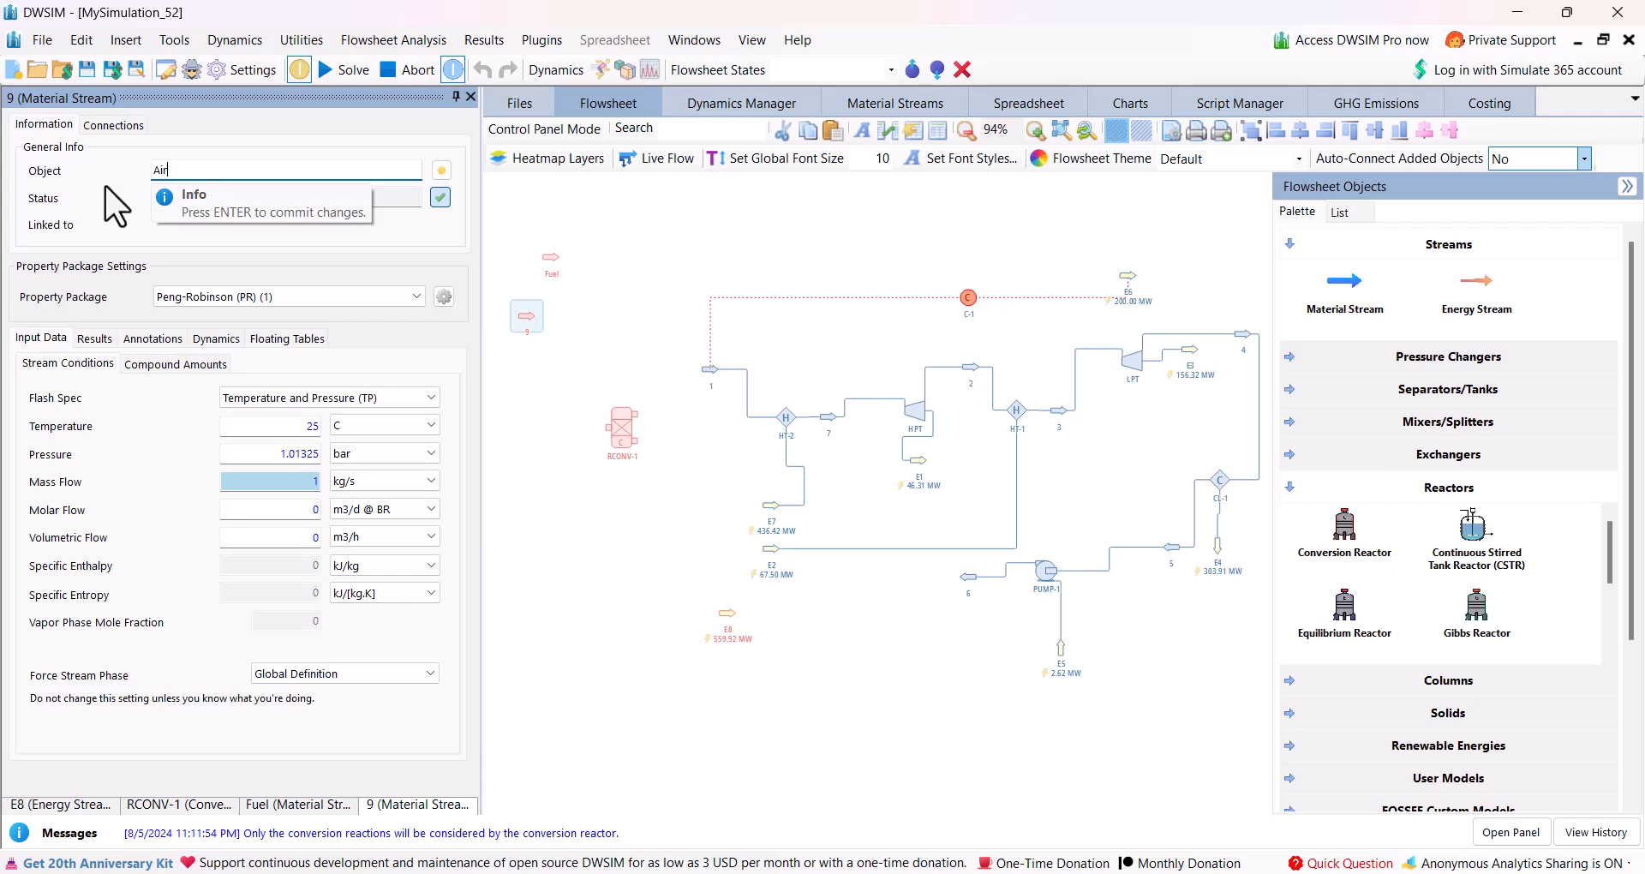
pyautogui.press('Return')
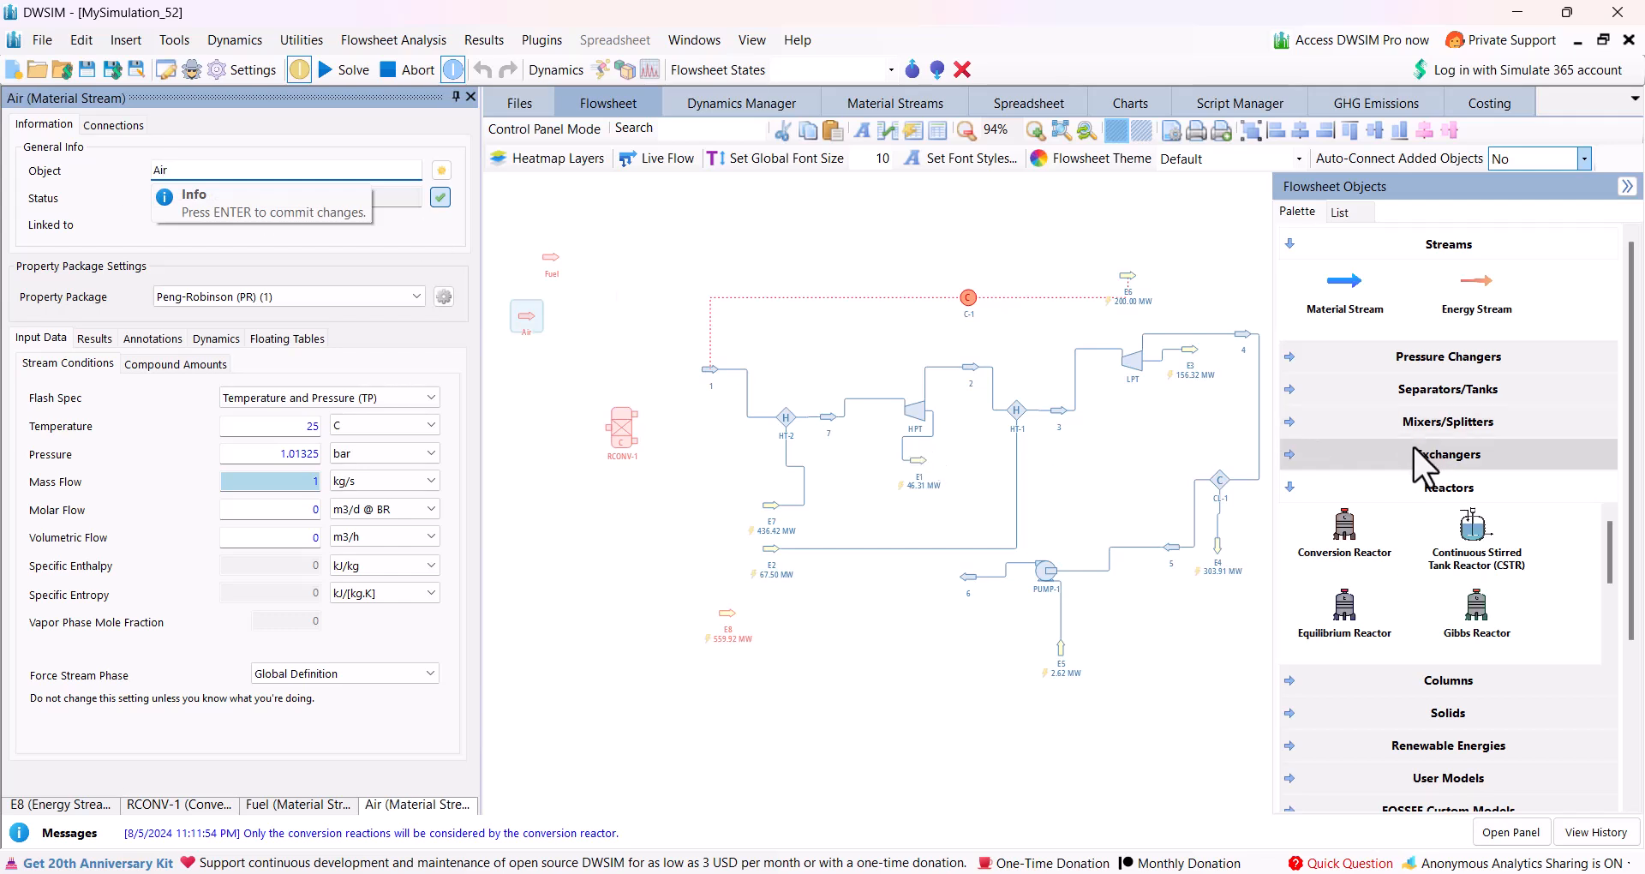
# Add a stream mixer beside the Fuel and Air streams, with Air and Fuel as its inlets and a new outlet stream.
pyautogui.click(1285, 413)
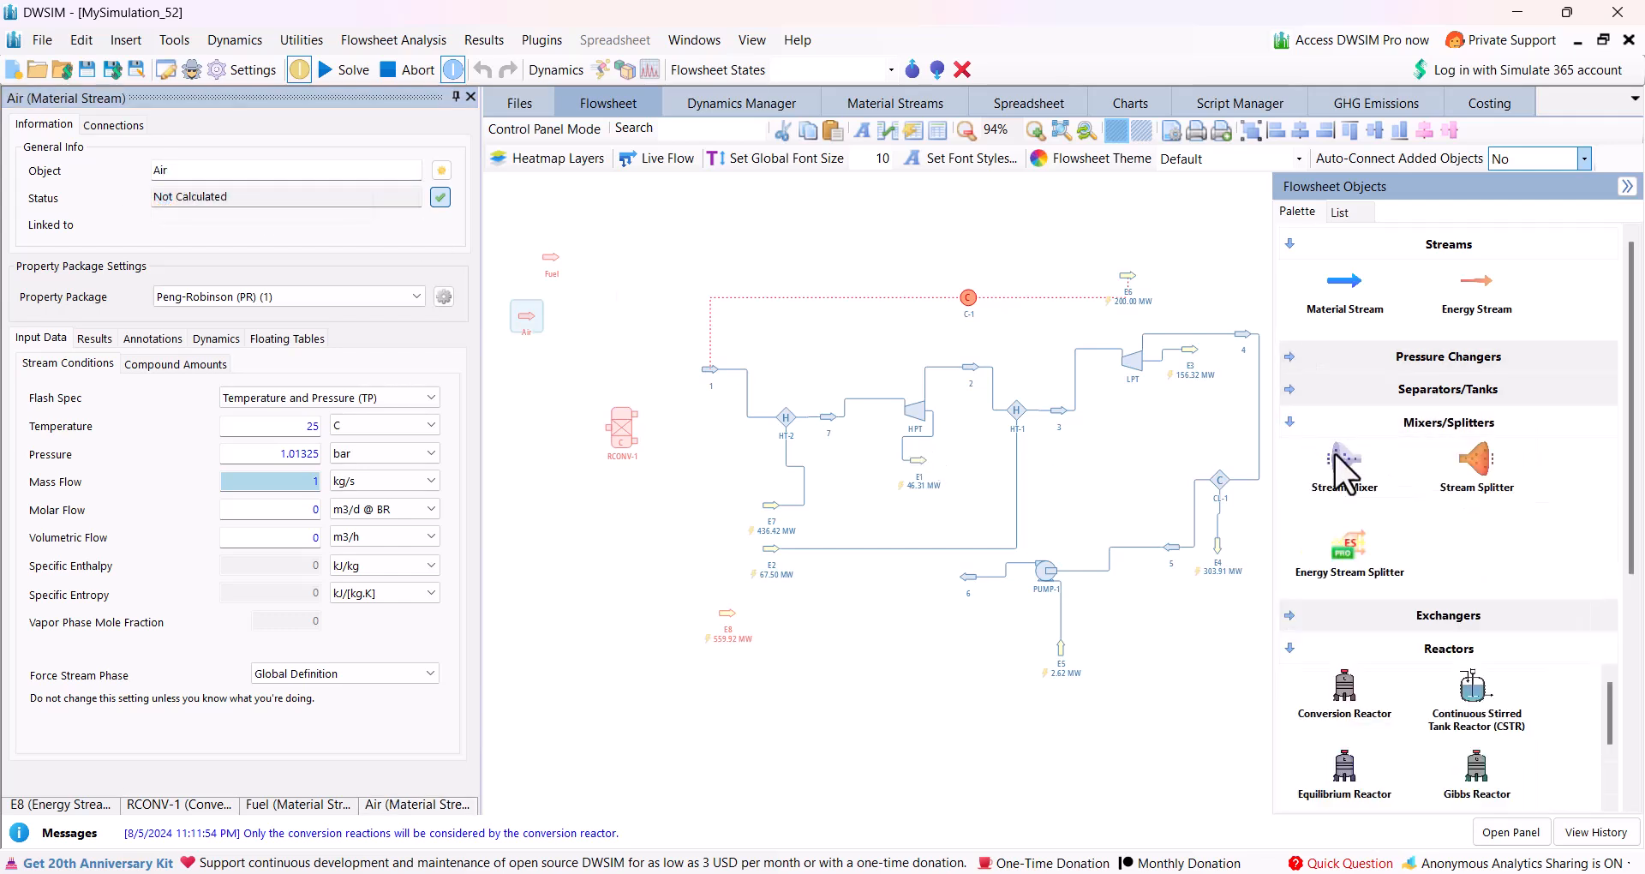
pyautogui.moveTo(1346, 464); pyautogui.dragTo(594, 290)
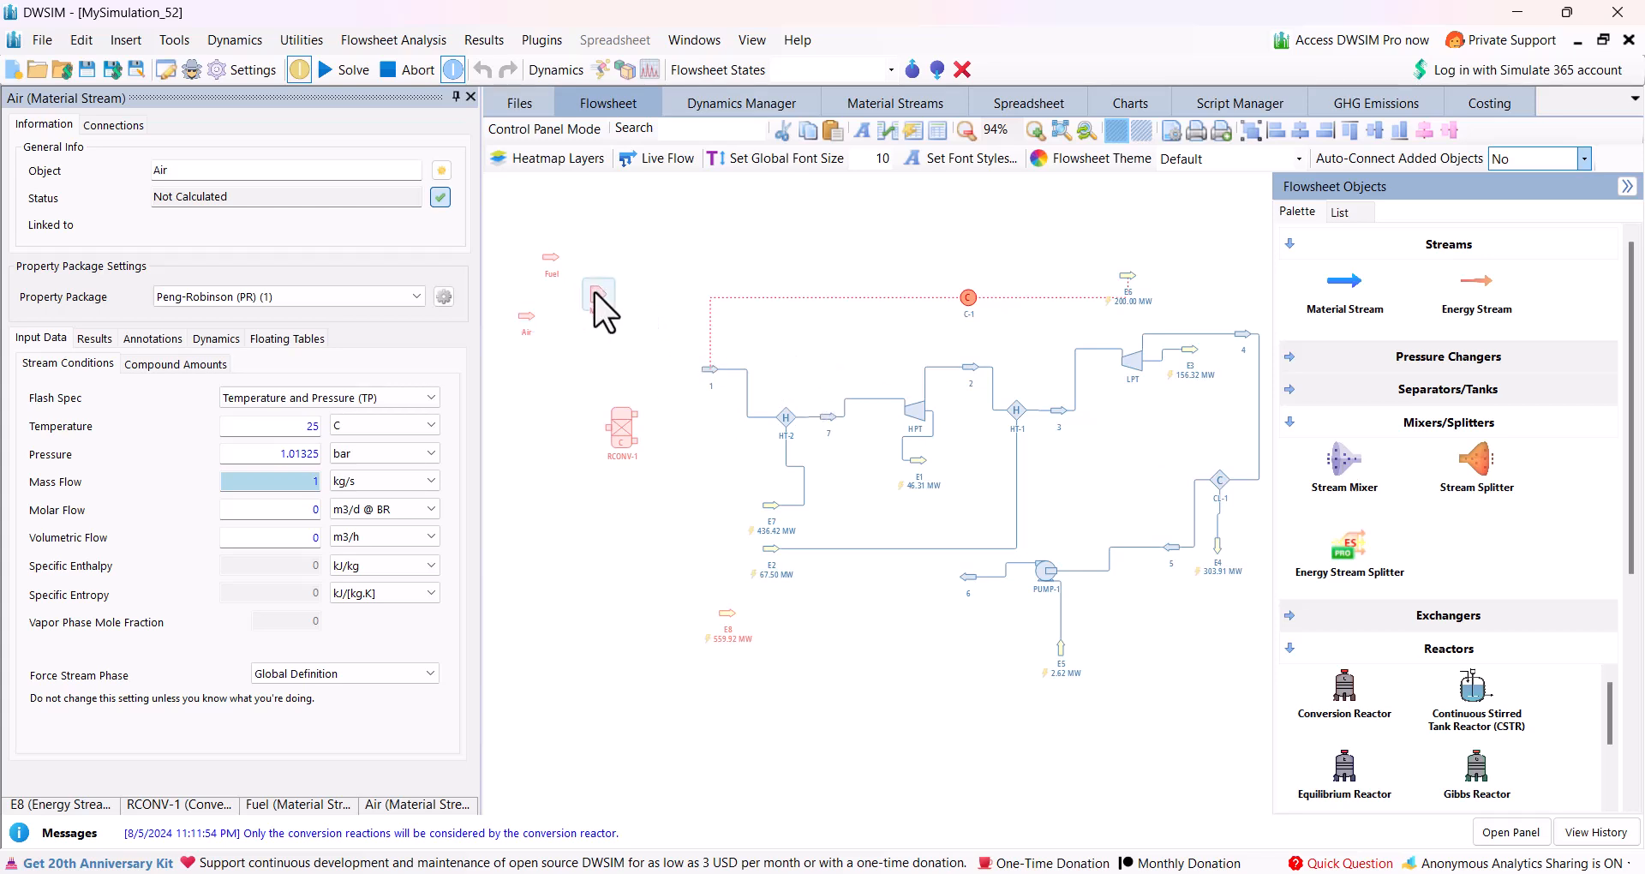
pyautogui.click(370, 259)
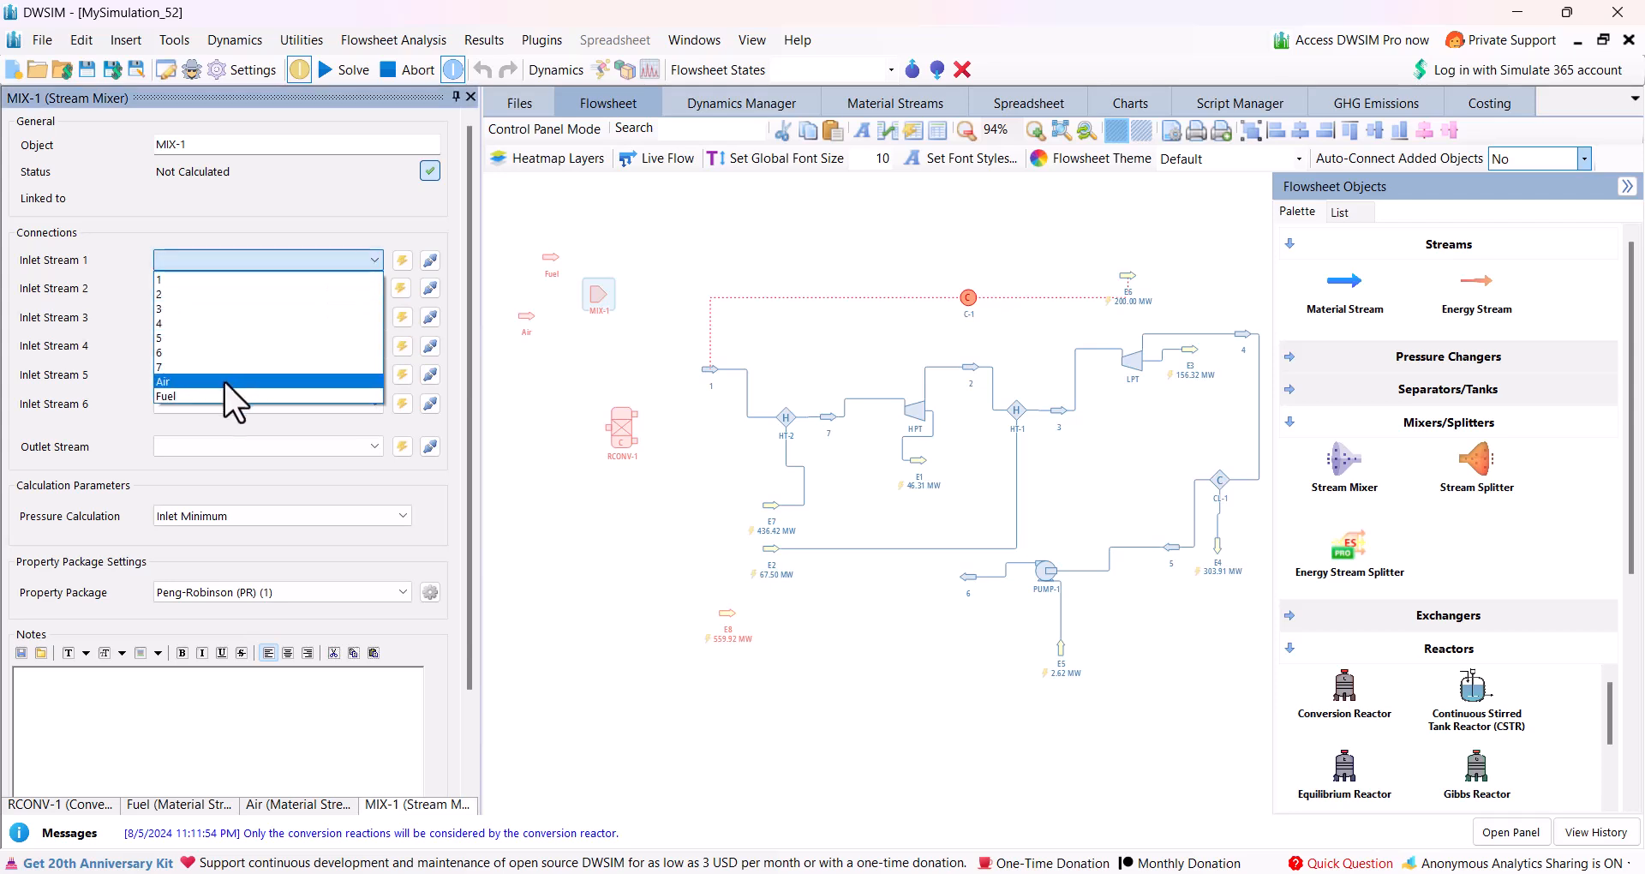
pyautogui.click(224, 382)
pyautogui.click(374, 288)
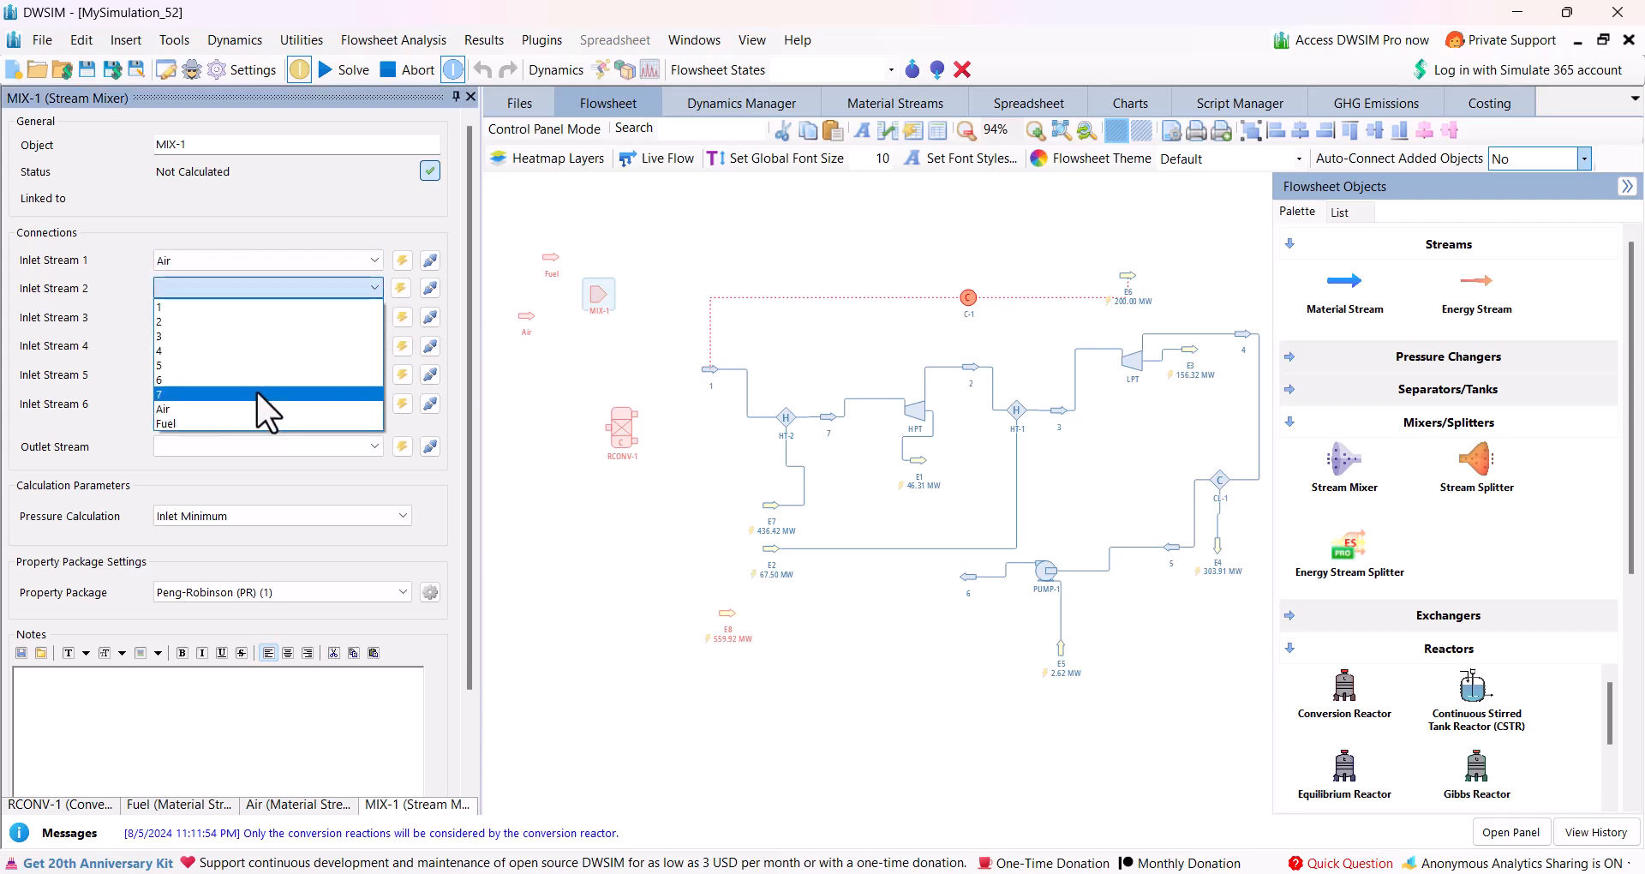
pyautogui.click(226, 421)
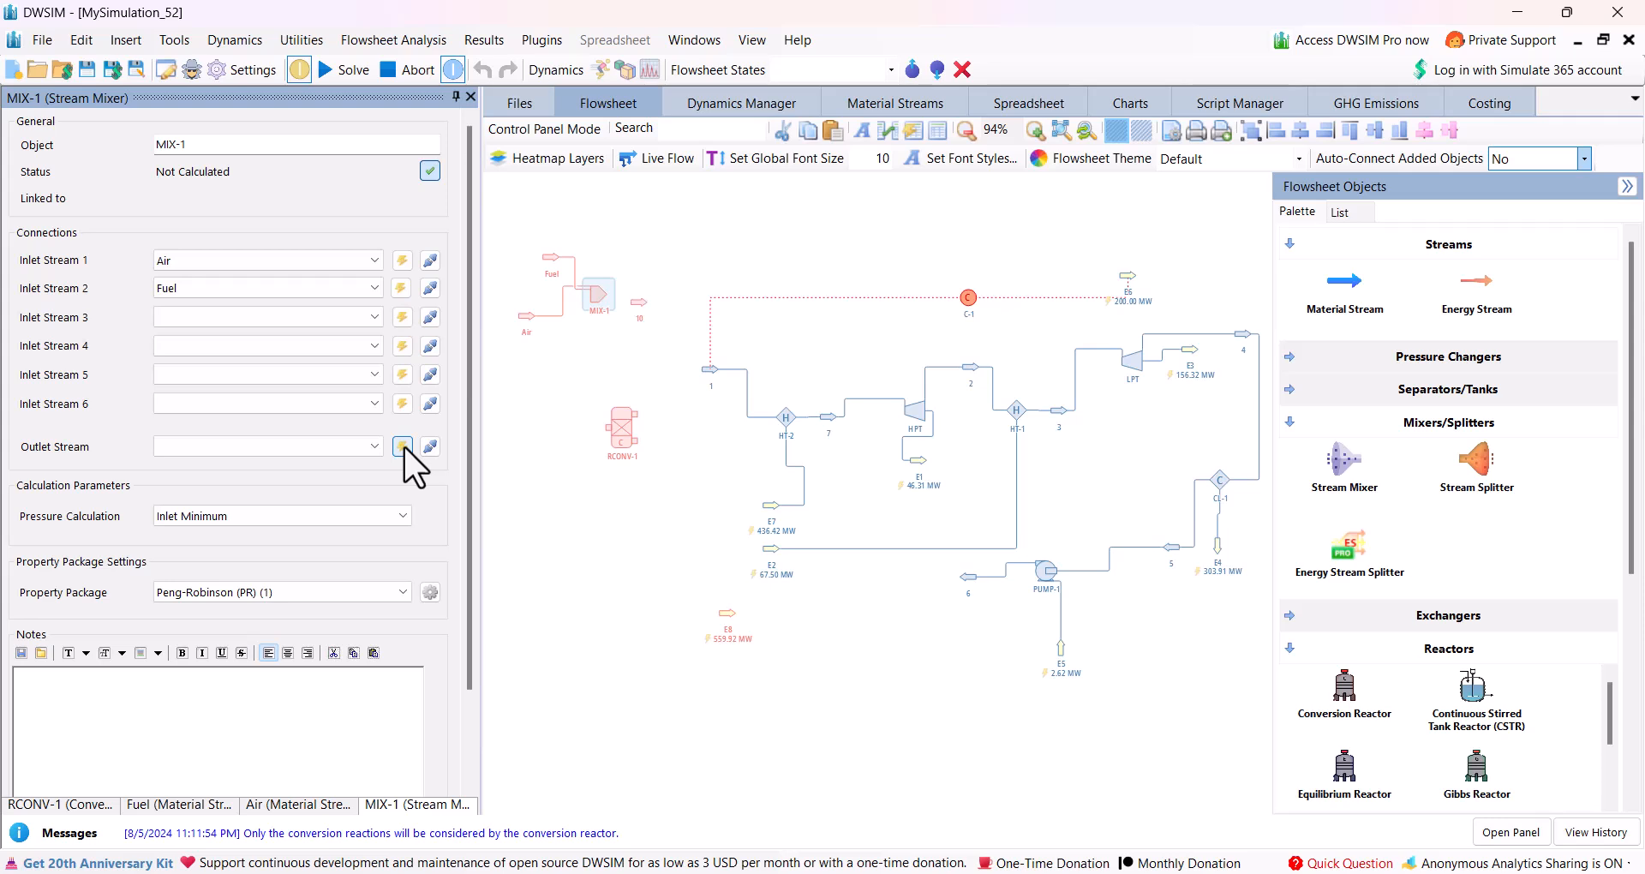
# Feed mixer outlet stream 10 into the conversion reactor and create its two outlet streams and energy stream.
pyautogui.click(626, 428)
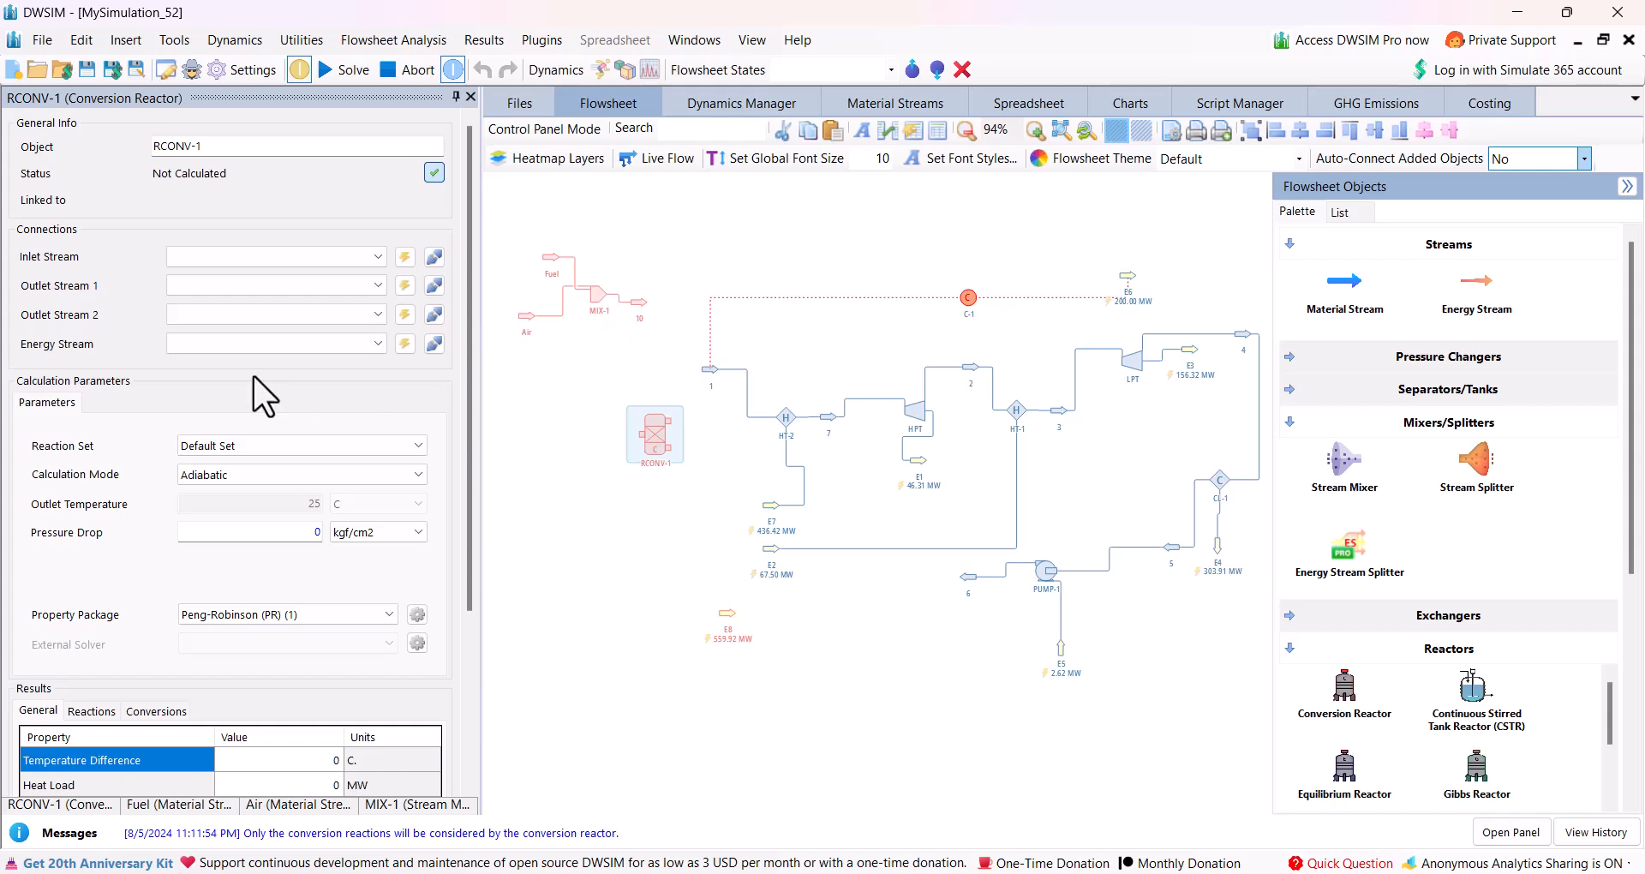
pyautogui.click(205, 257)
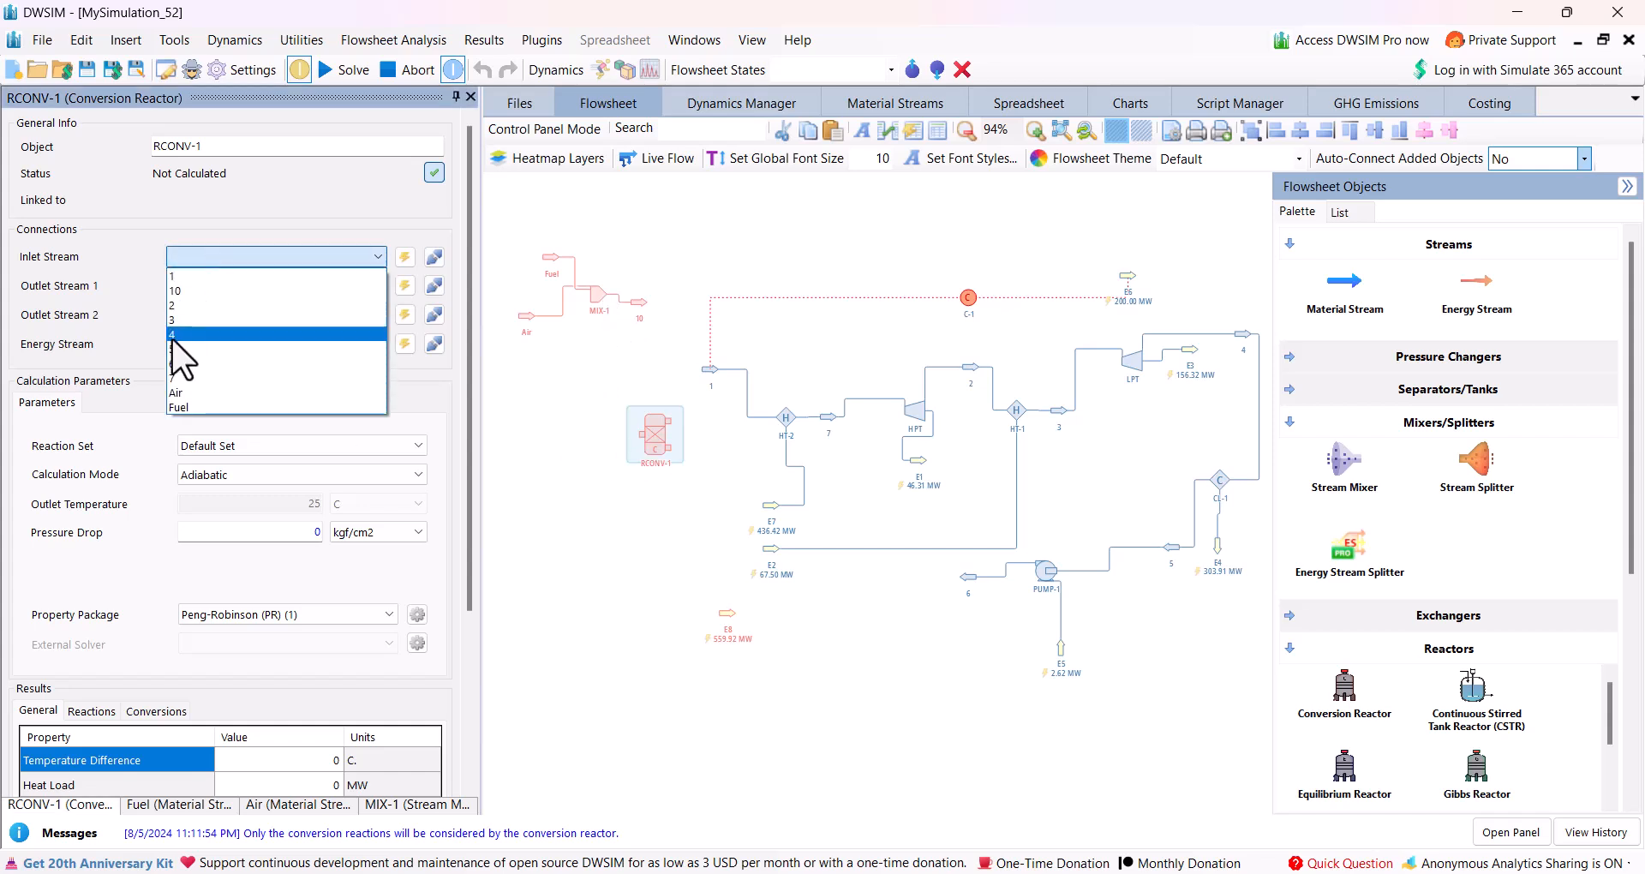
pyautogui.click(175, 291)
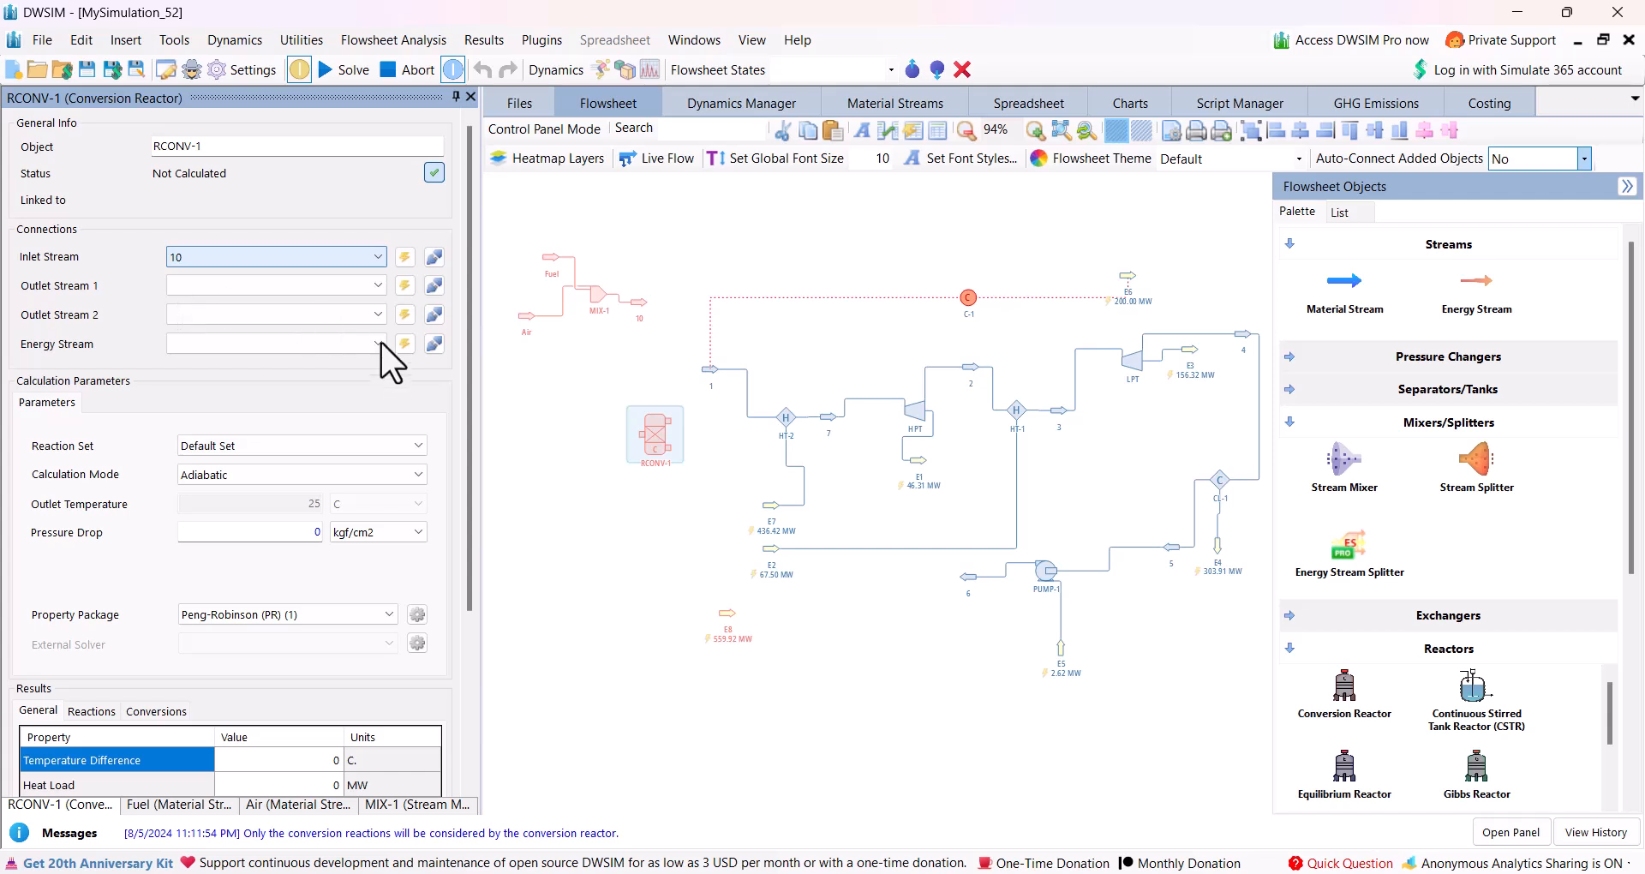
pyautogui.click(403, 288)
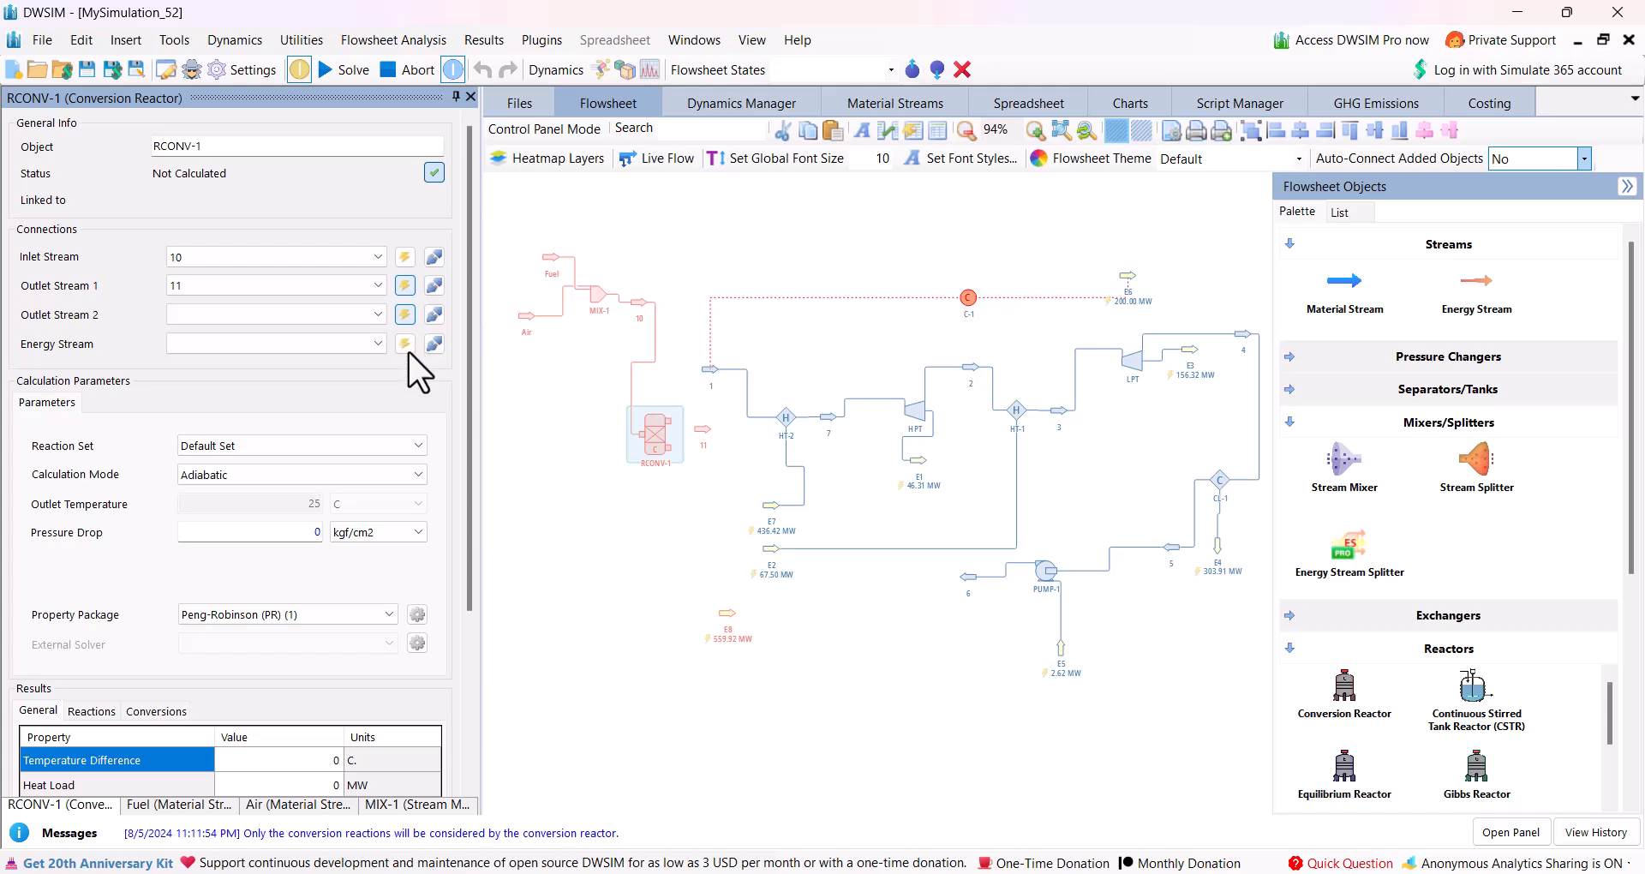
pyautogui.click(404, 343)
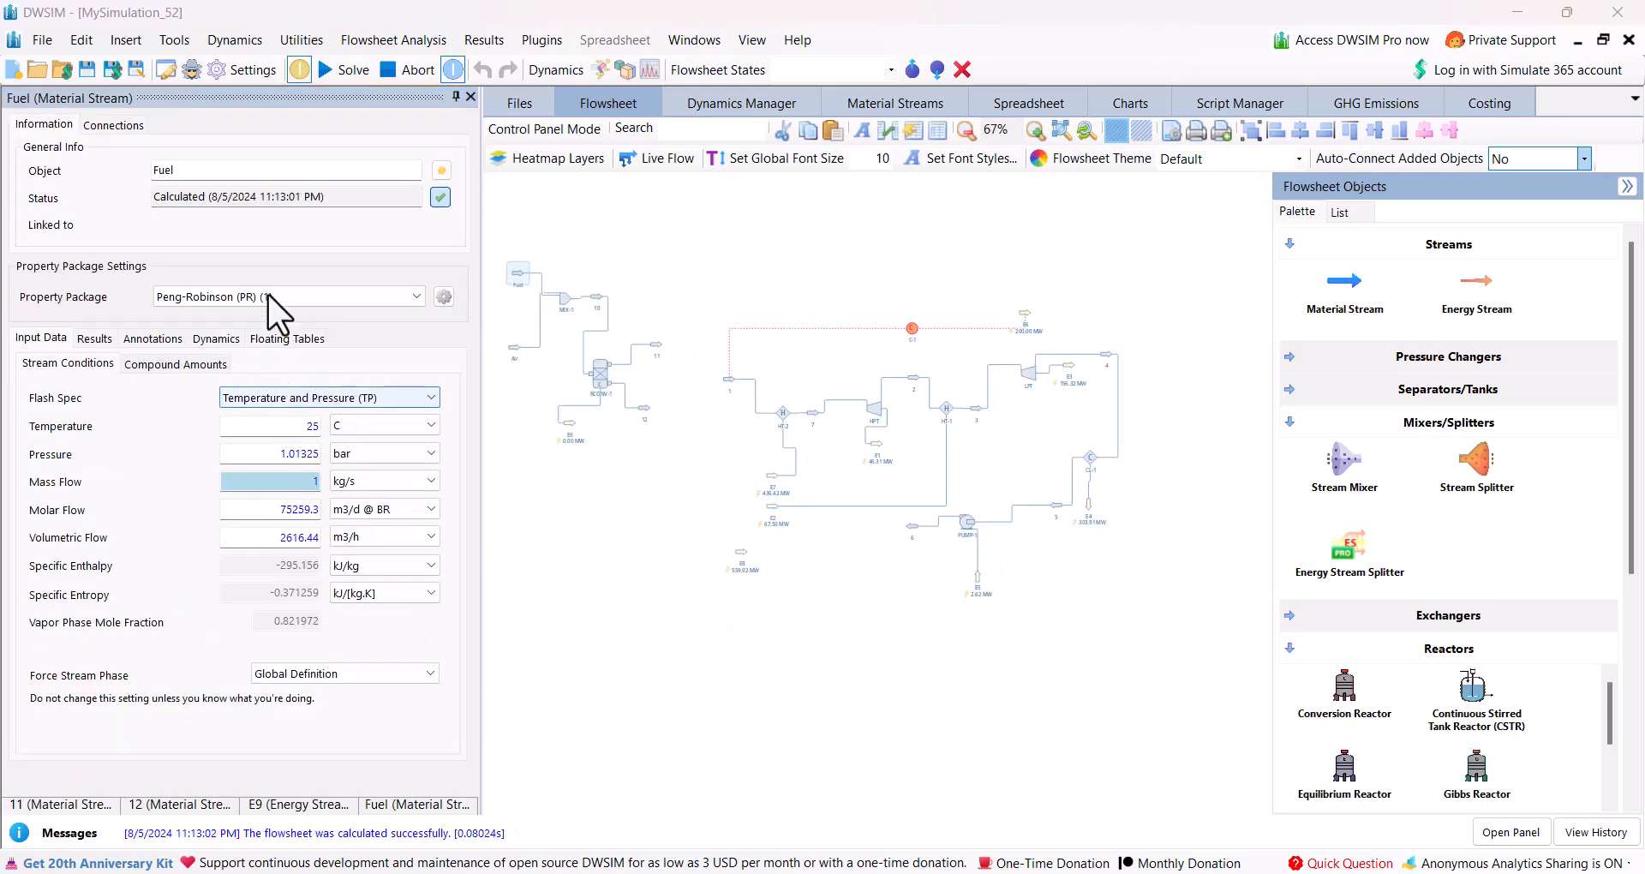
# Define the Fuel stream's composition as pure methane with a mole fraction of 1.
pyautogui.click(156, 367)
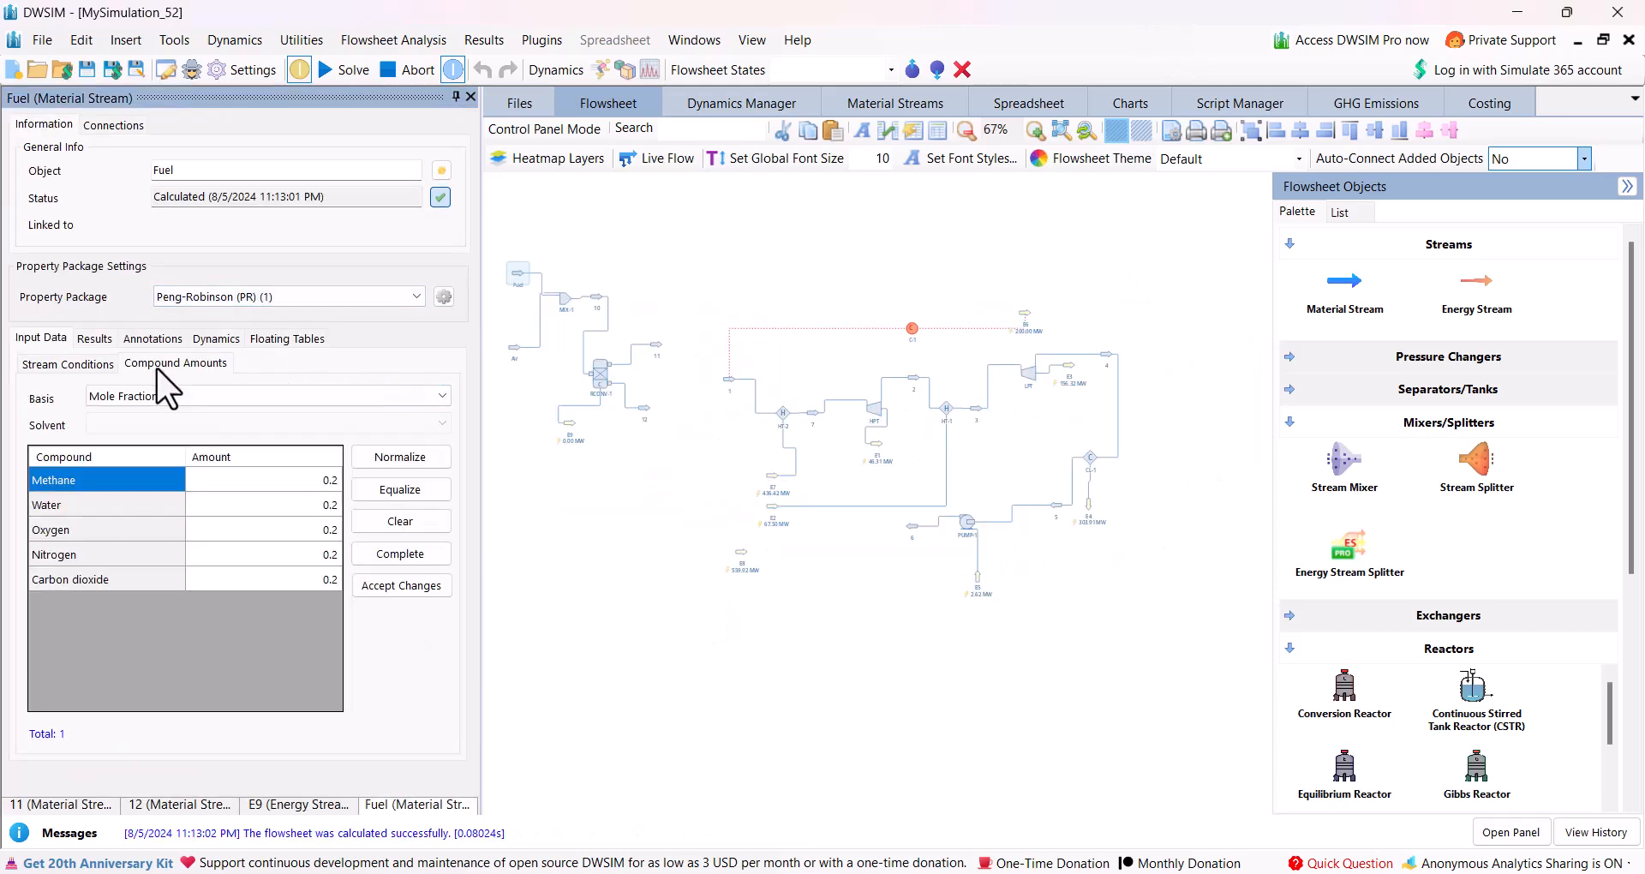
pyautogui.click(397, 524)
pyautogui.click(317, 475)
pyautogui.write('1')
pyautogui.press('Return')
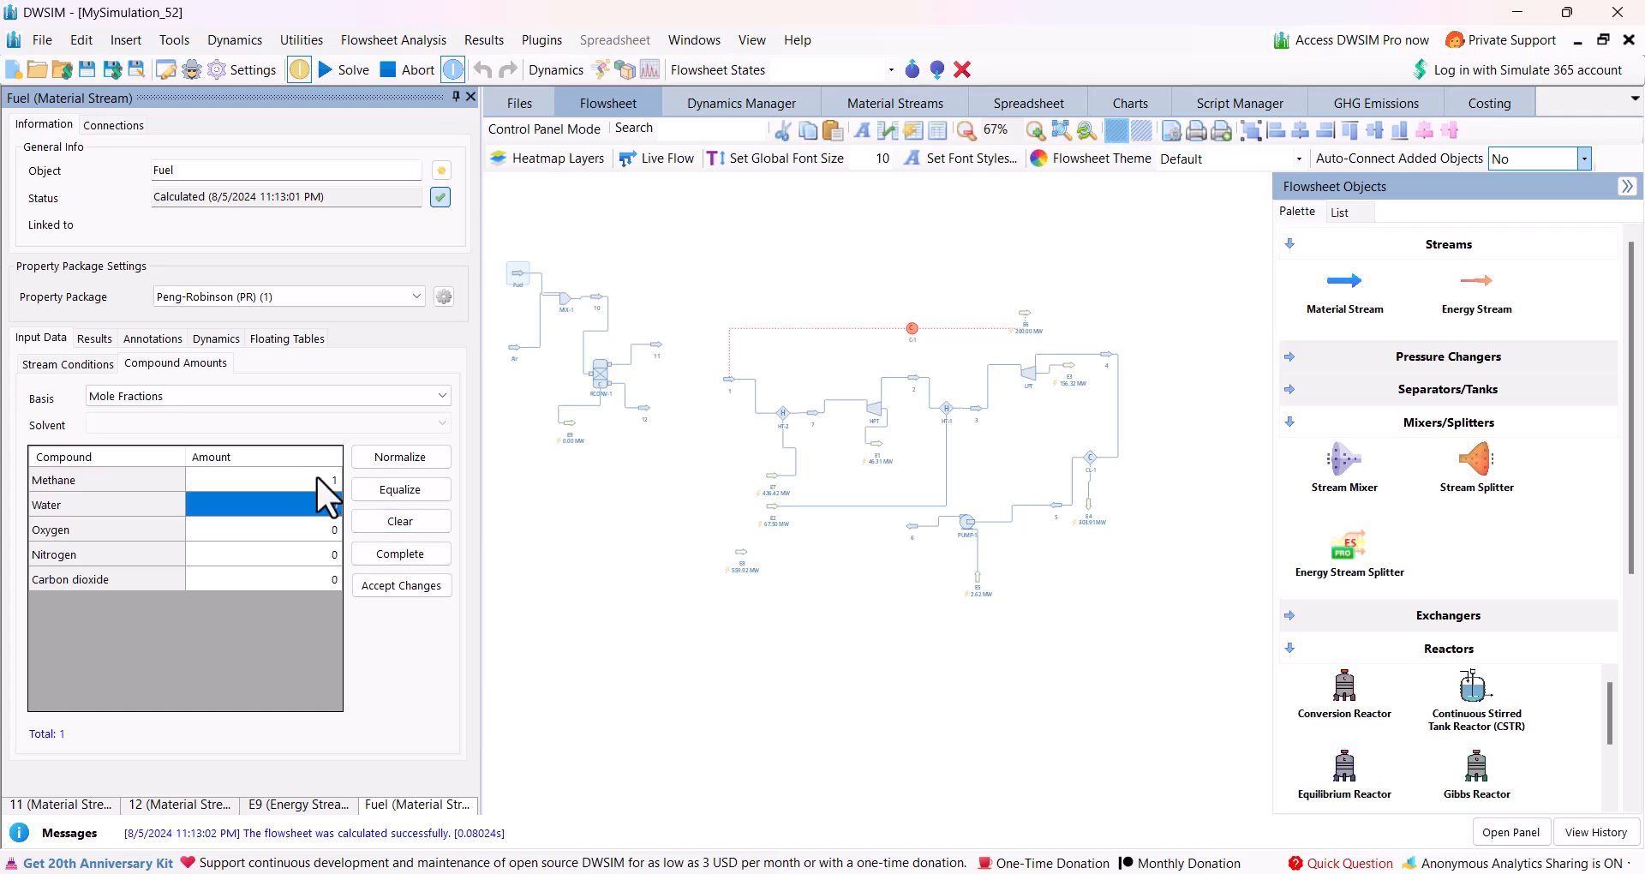
pyautogui.click(419, 583)
pyautogui.click(67, 364)
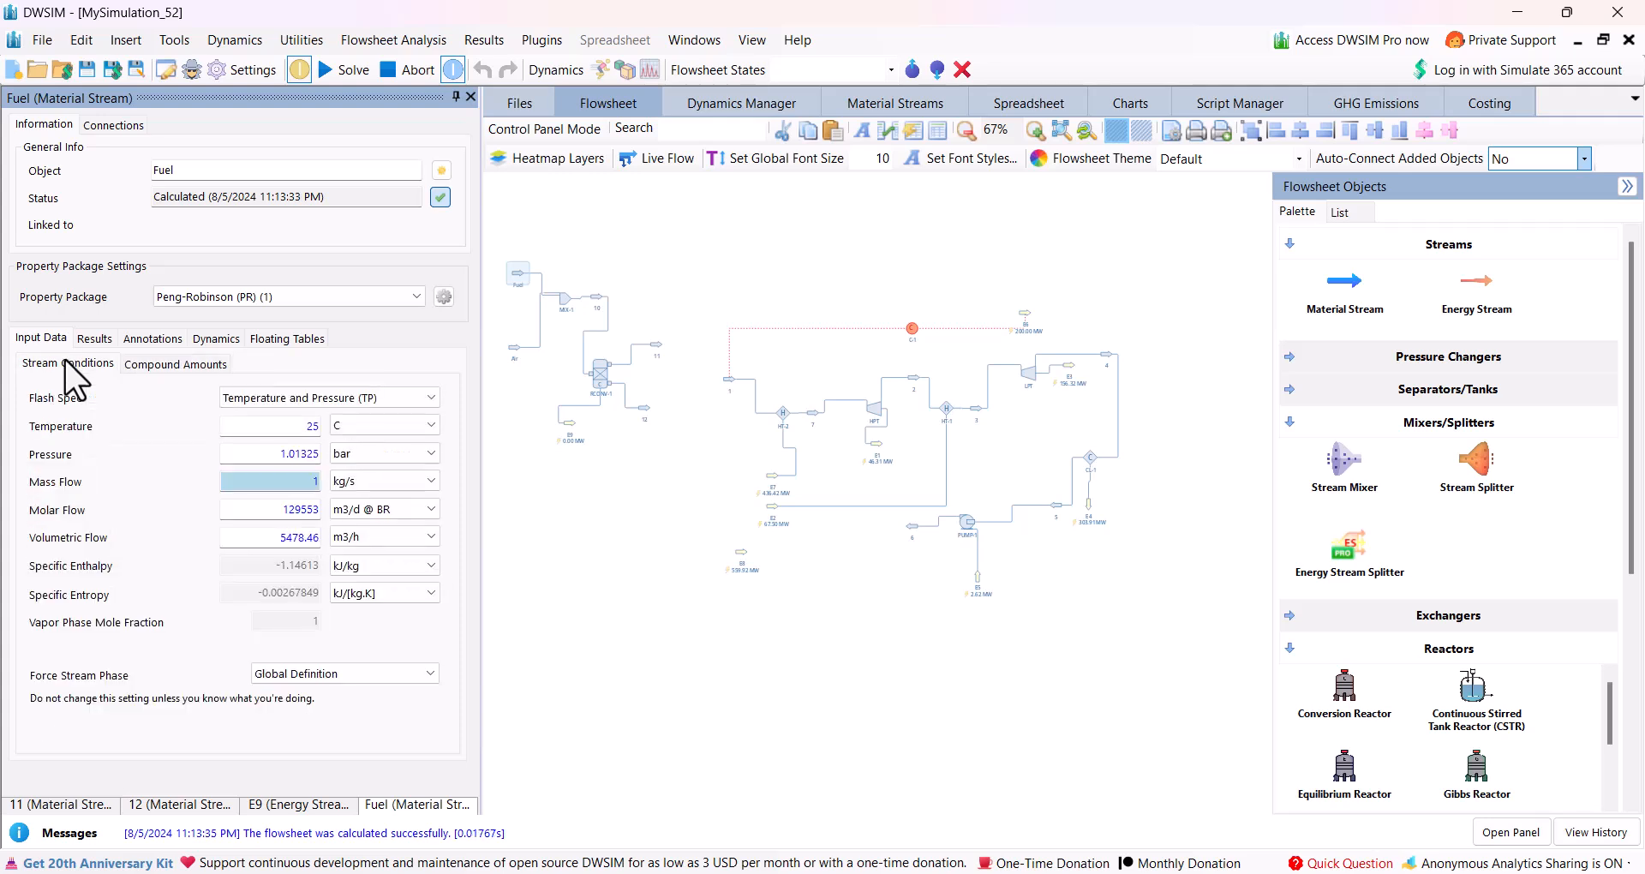
# Define the Air stream's composition as mole fractions of 0.21 oxygen and 0.79 nitrogen.
pyautogui.click(516, 346)
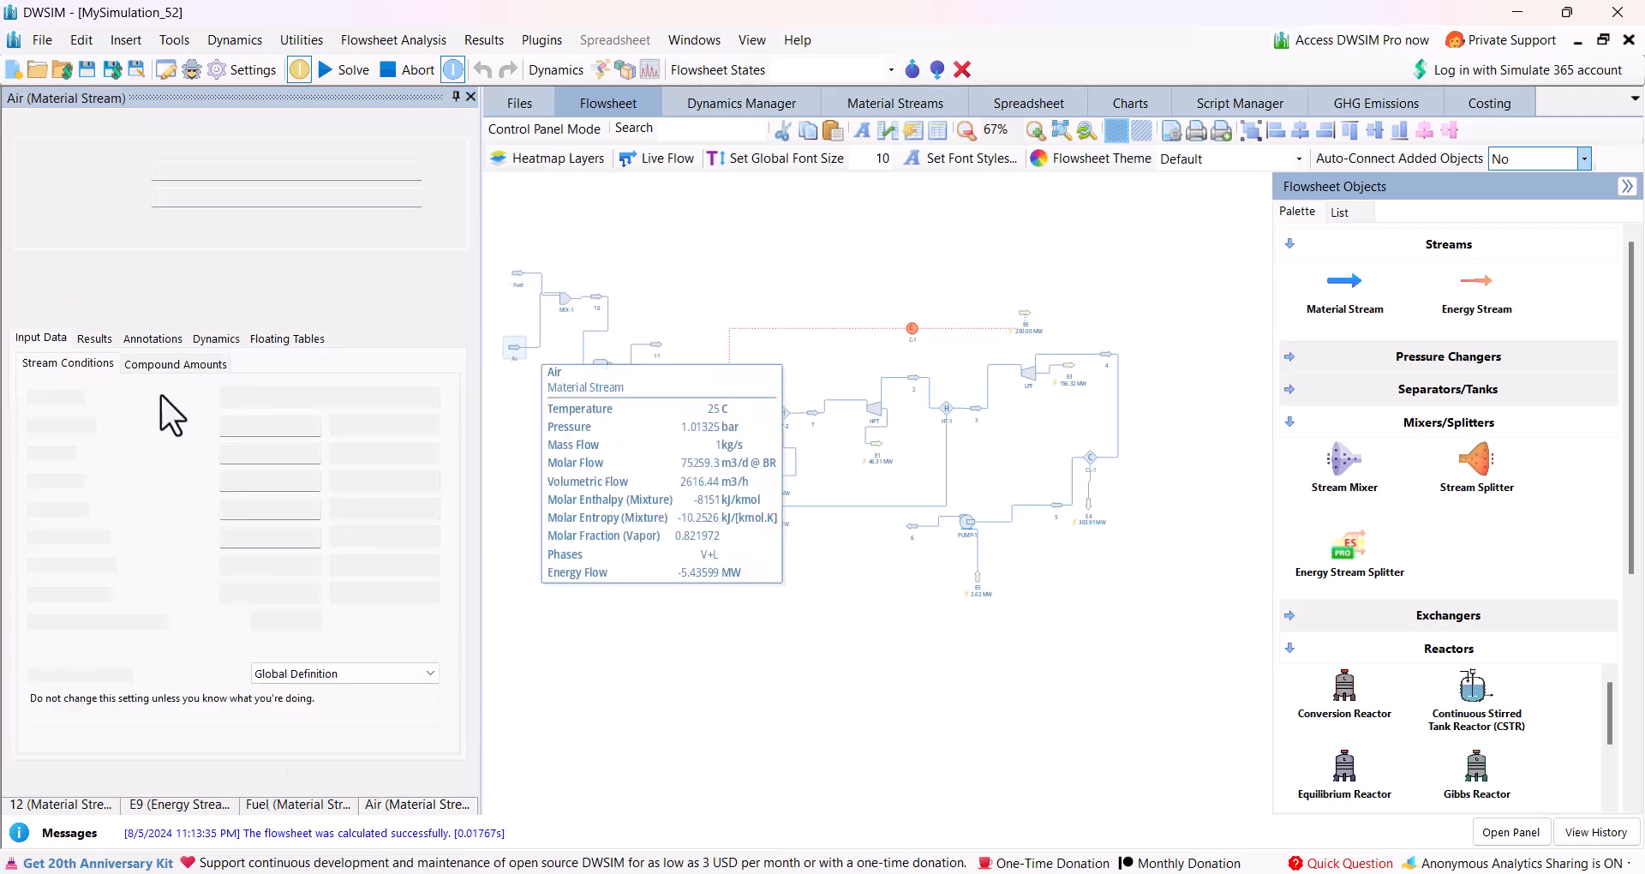
pyautogui.click(153, 366)
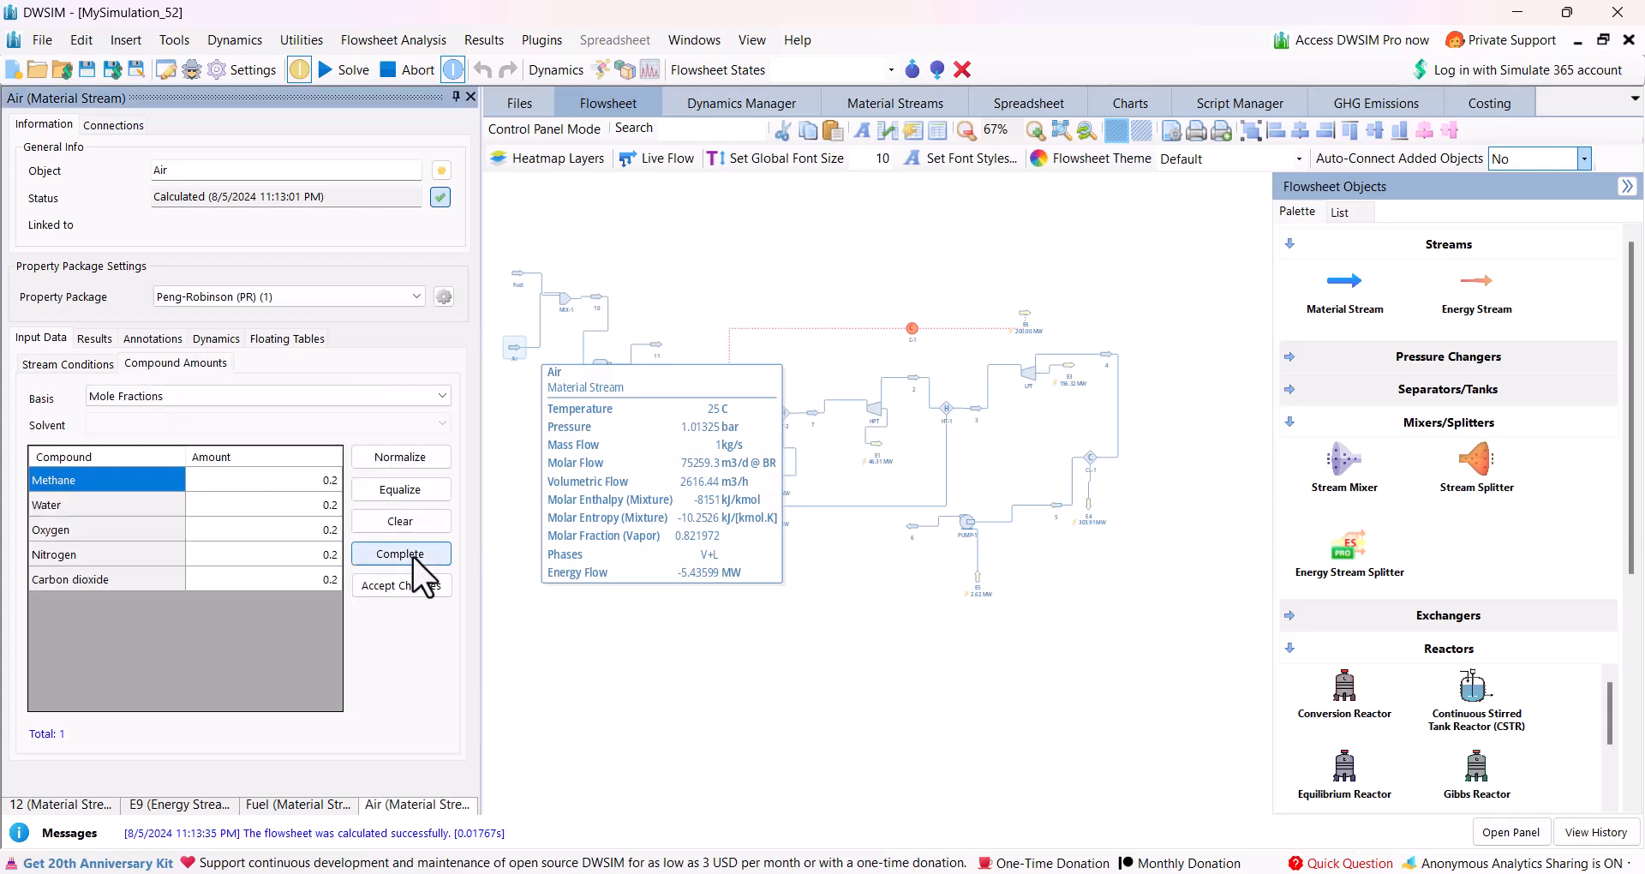
pyautogui.click(401, 521)
pyautogui.click(322, 527)
pyautogui.click(322, 526)
pyautogui.write('.21')
pyautogui.press('Return')
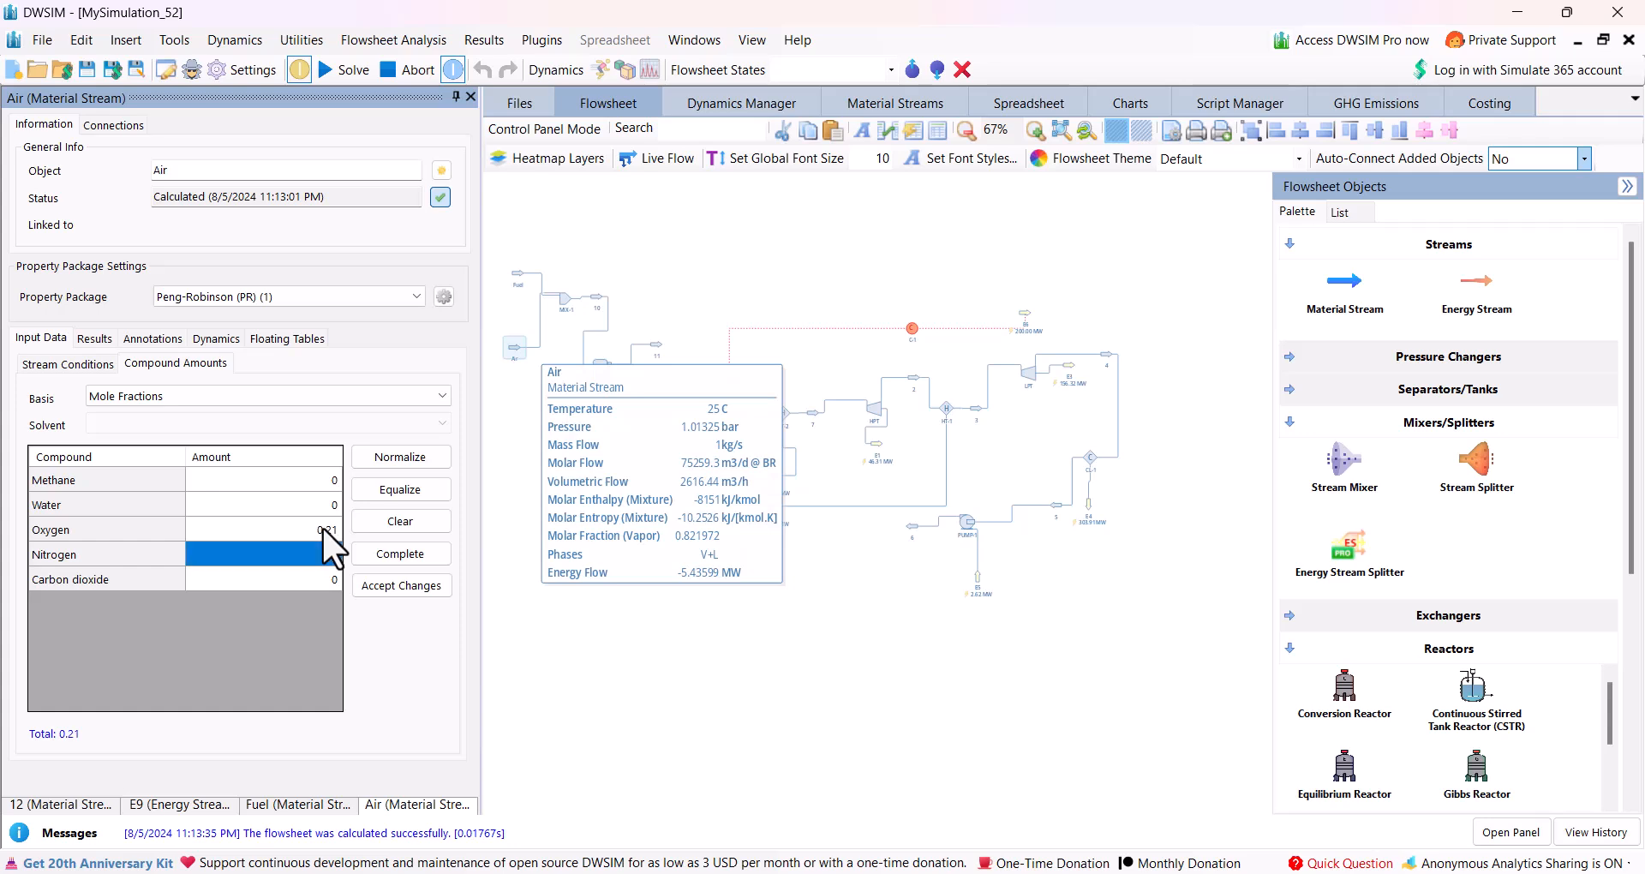
pyautogui.write('0')
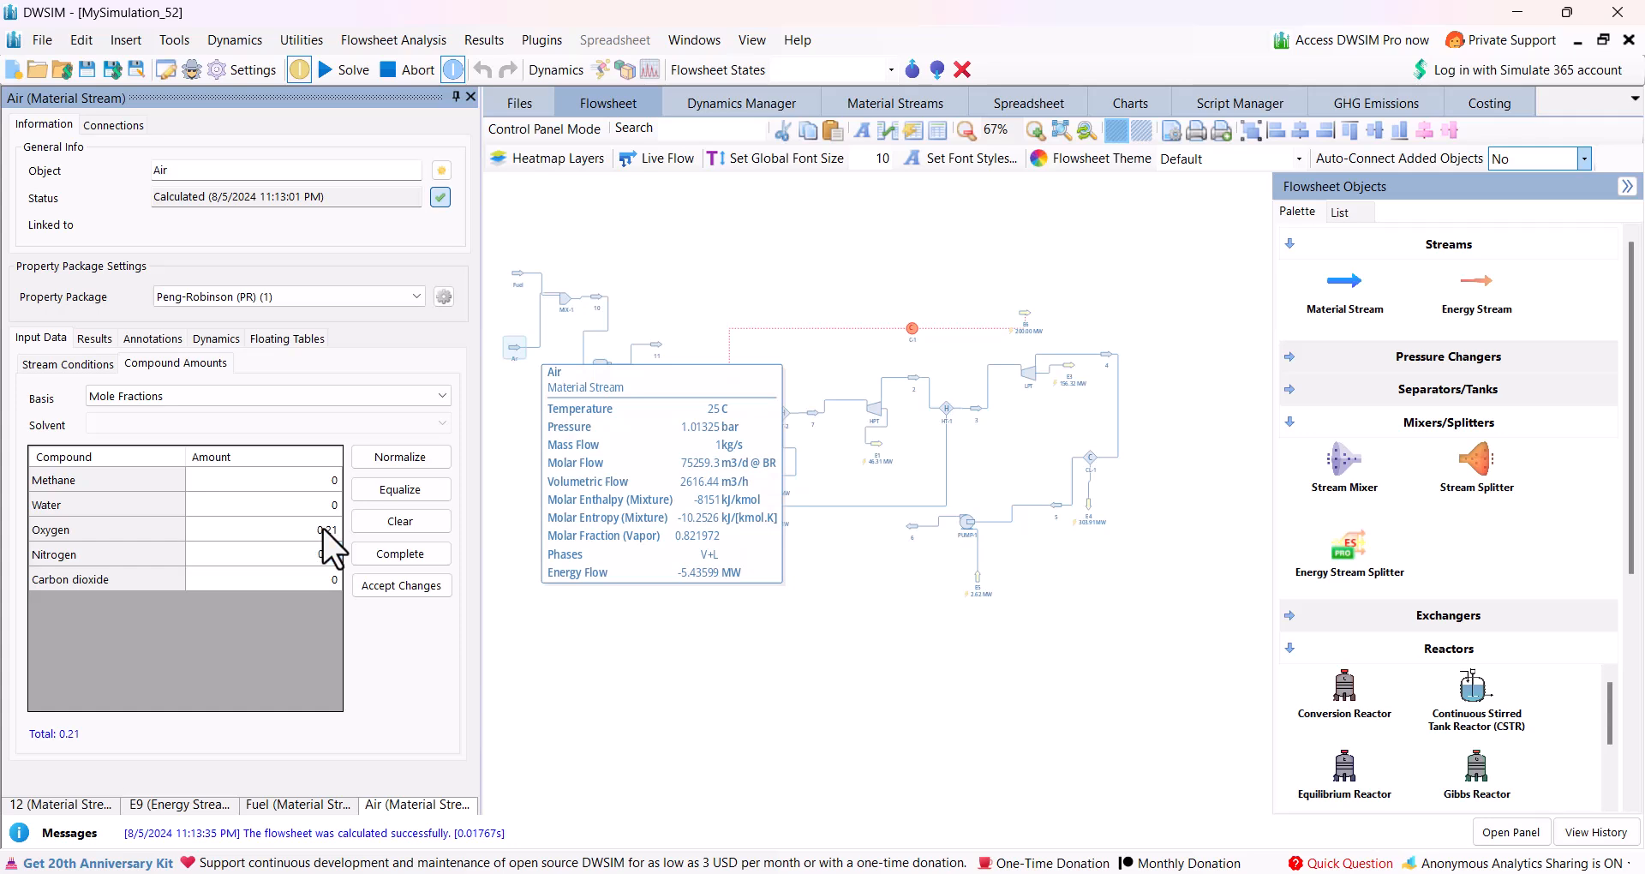
pyautogui.write('.79')
pyautogui.press('Return')
pyautogui.click(398, 584)
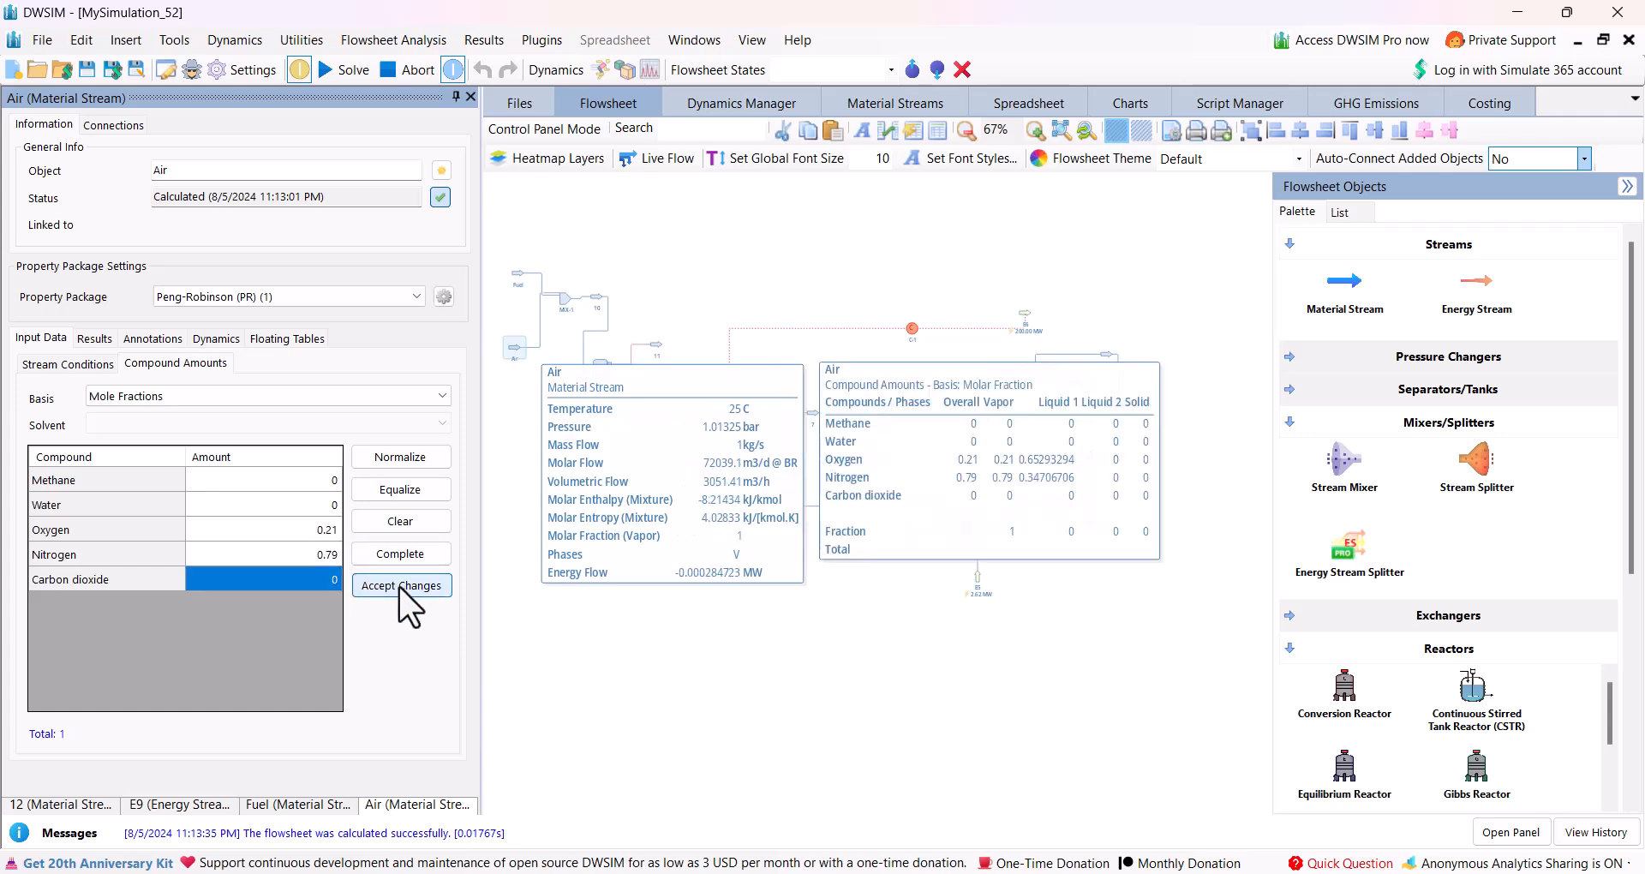
# Set the Air stream's mass flow to 5 kg/s.
pyautogui.click(73, 367)
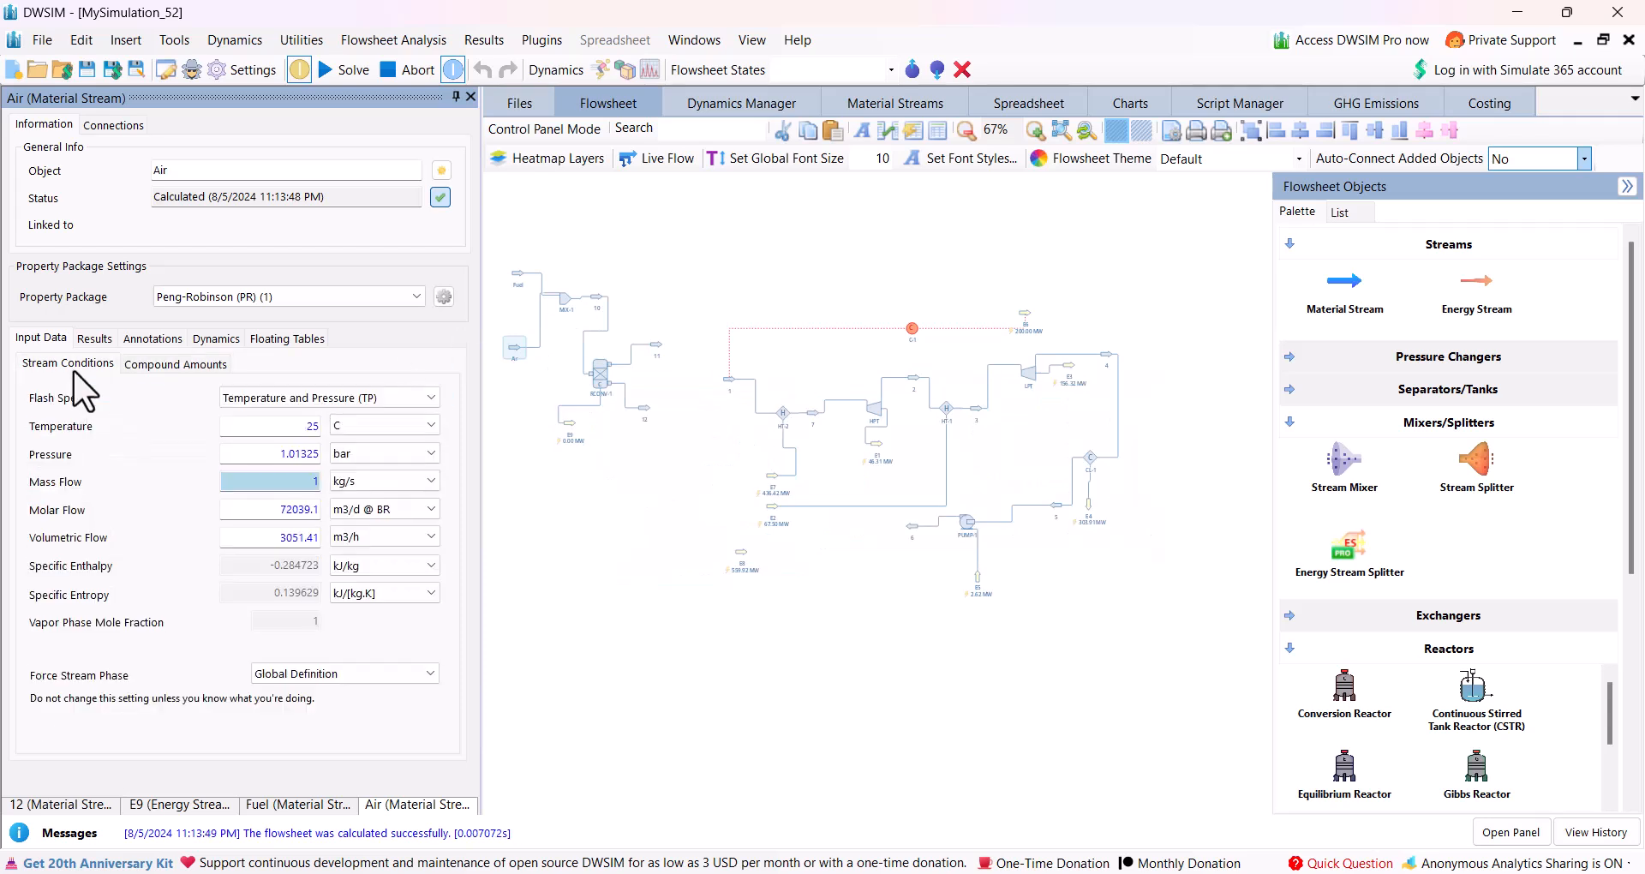
pyautogui.doubleClick(319, 481)
pyautogui.write('5')
pyautogui.press('Return')
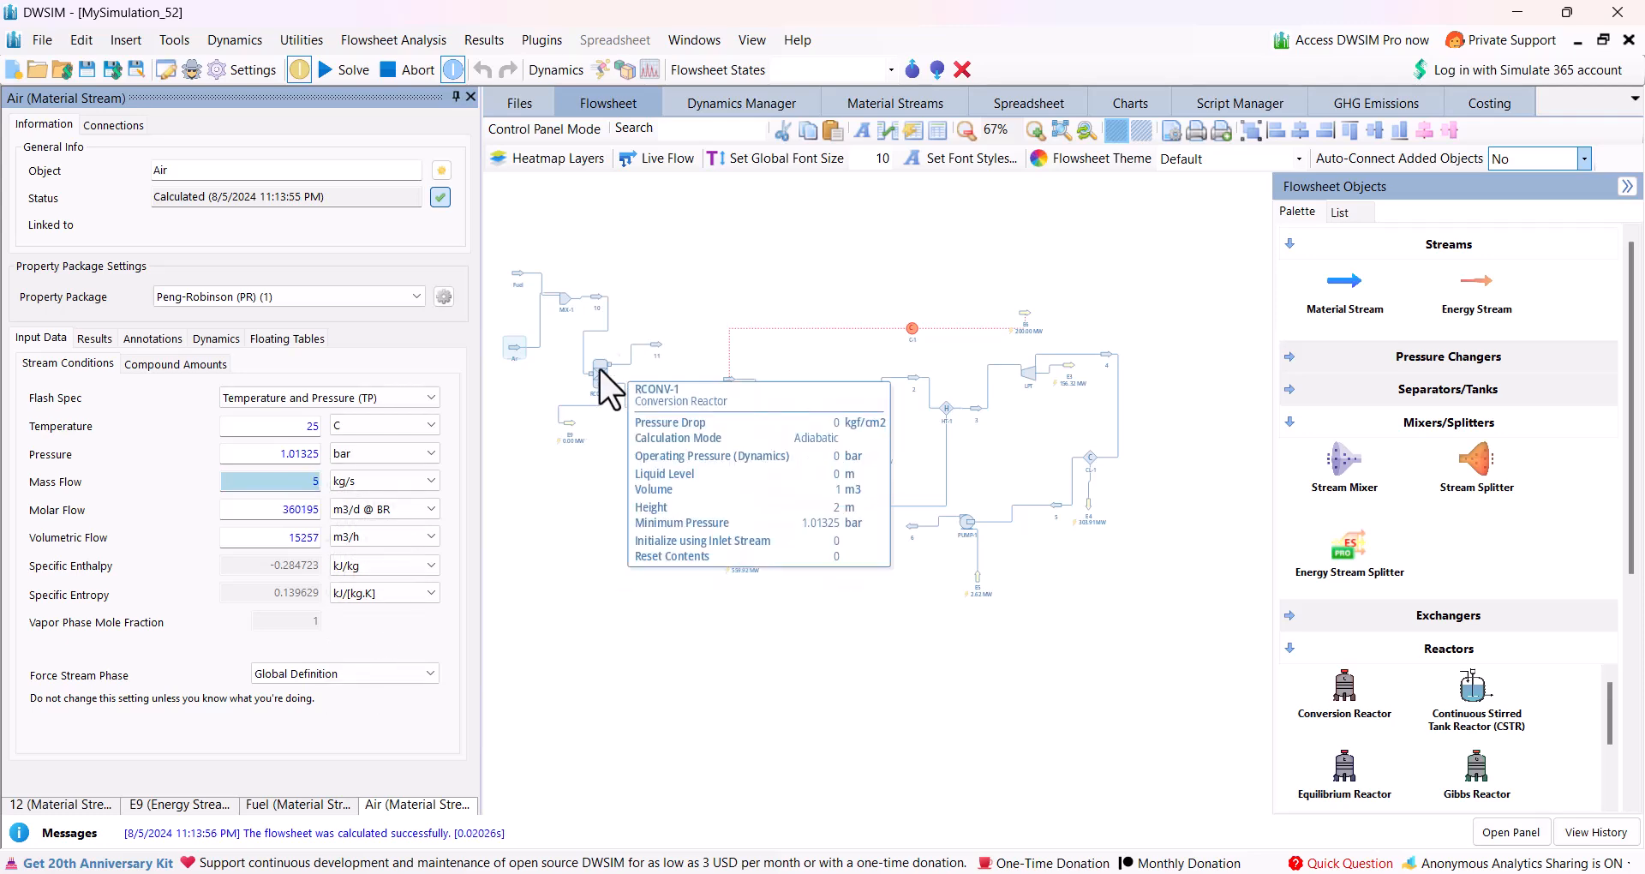
# Start a new conversion reaction in the simulation settings and include methane, water, oxygen and carbon dioxide.
pyautogui.click(610, 355)
pyautogui.scroll(3, 610, 355)
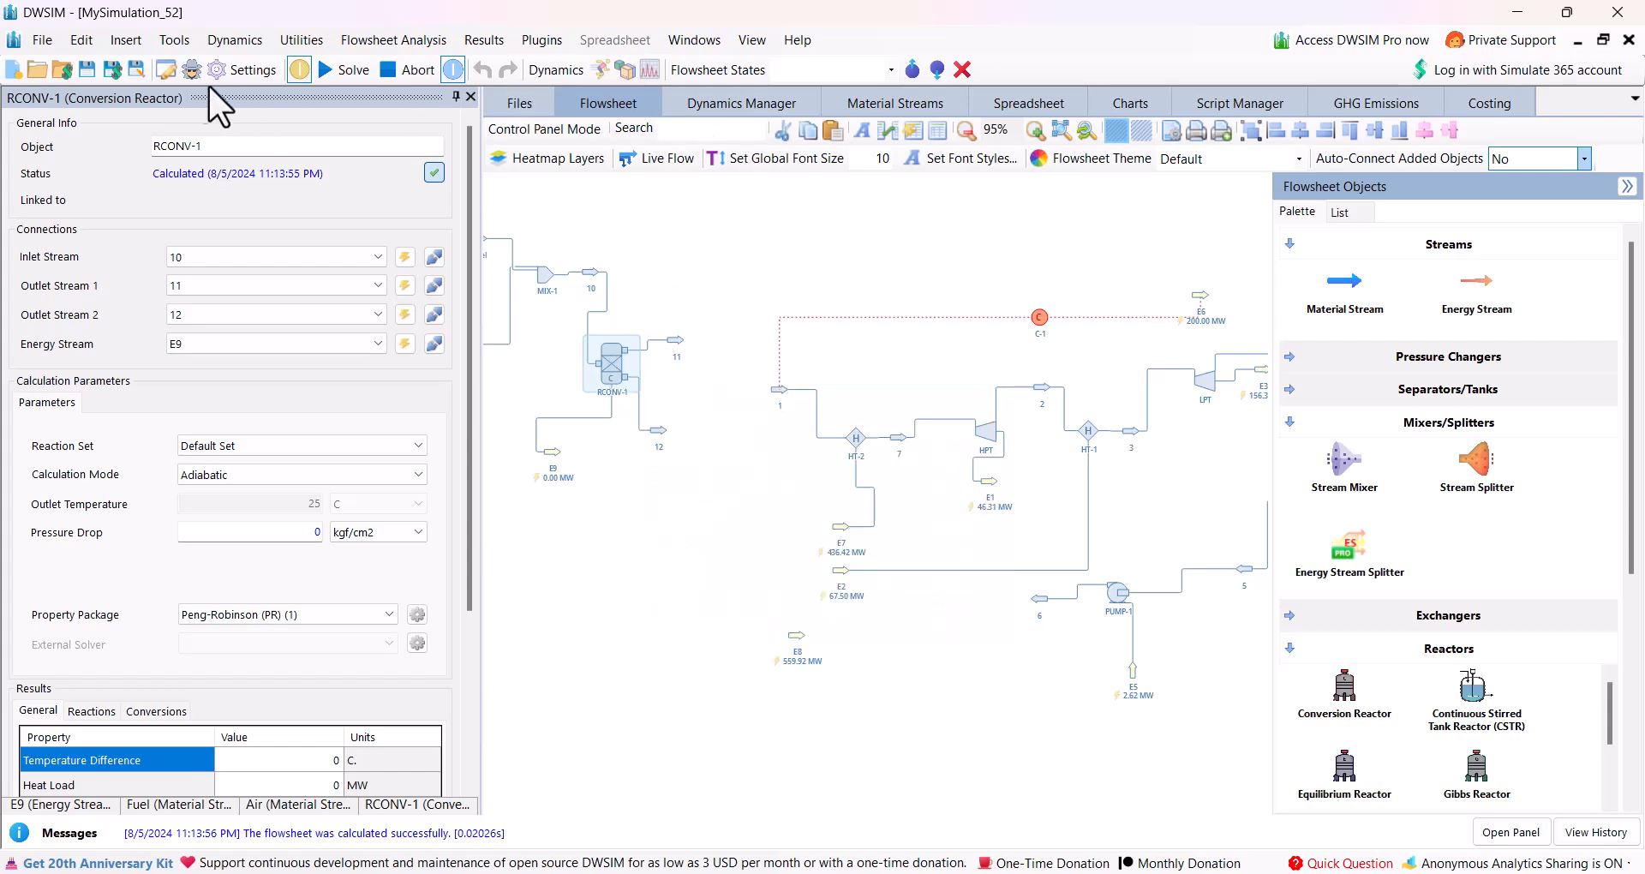
pyautogui.click(243, 65)
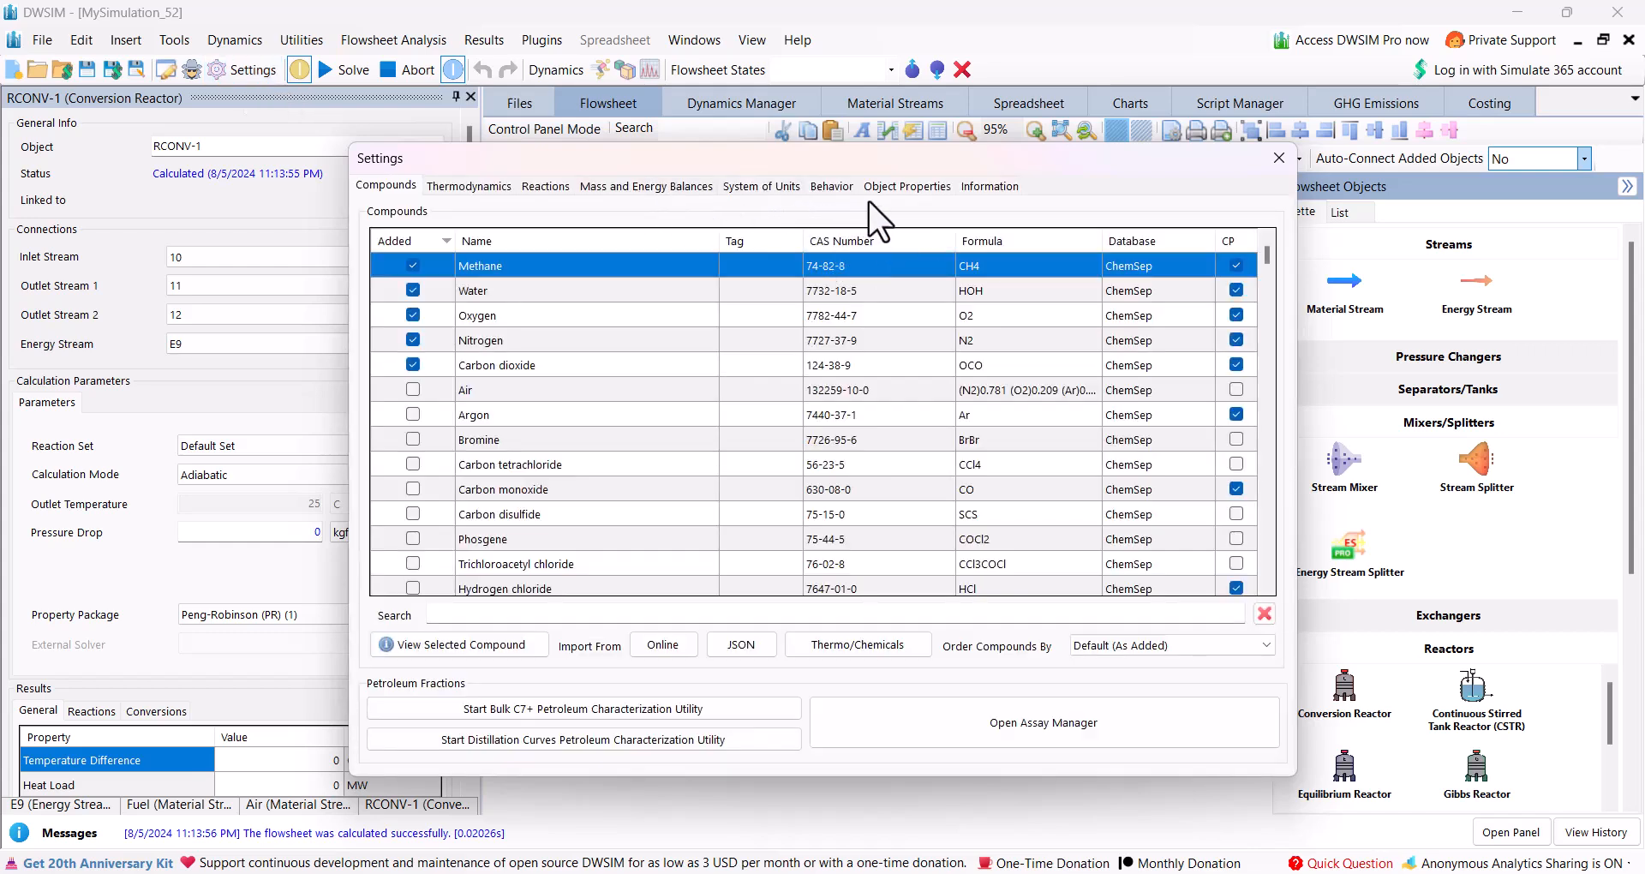
pyautogui.click(542, 186)
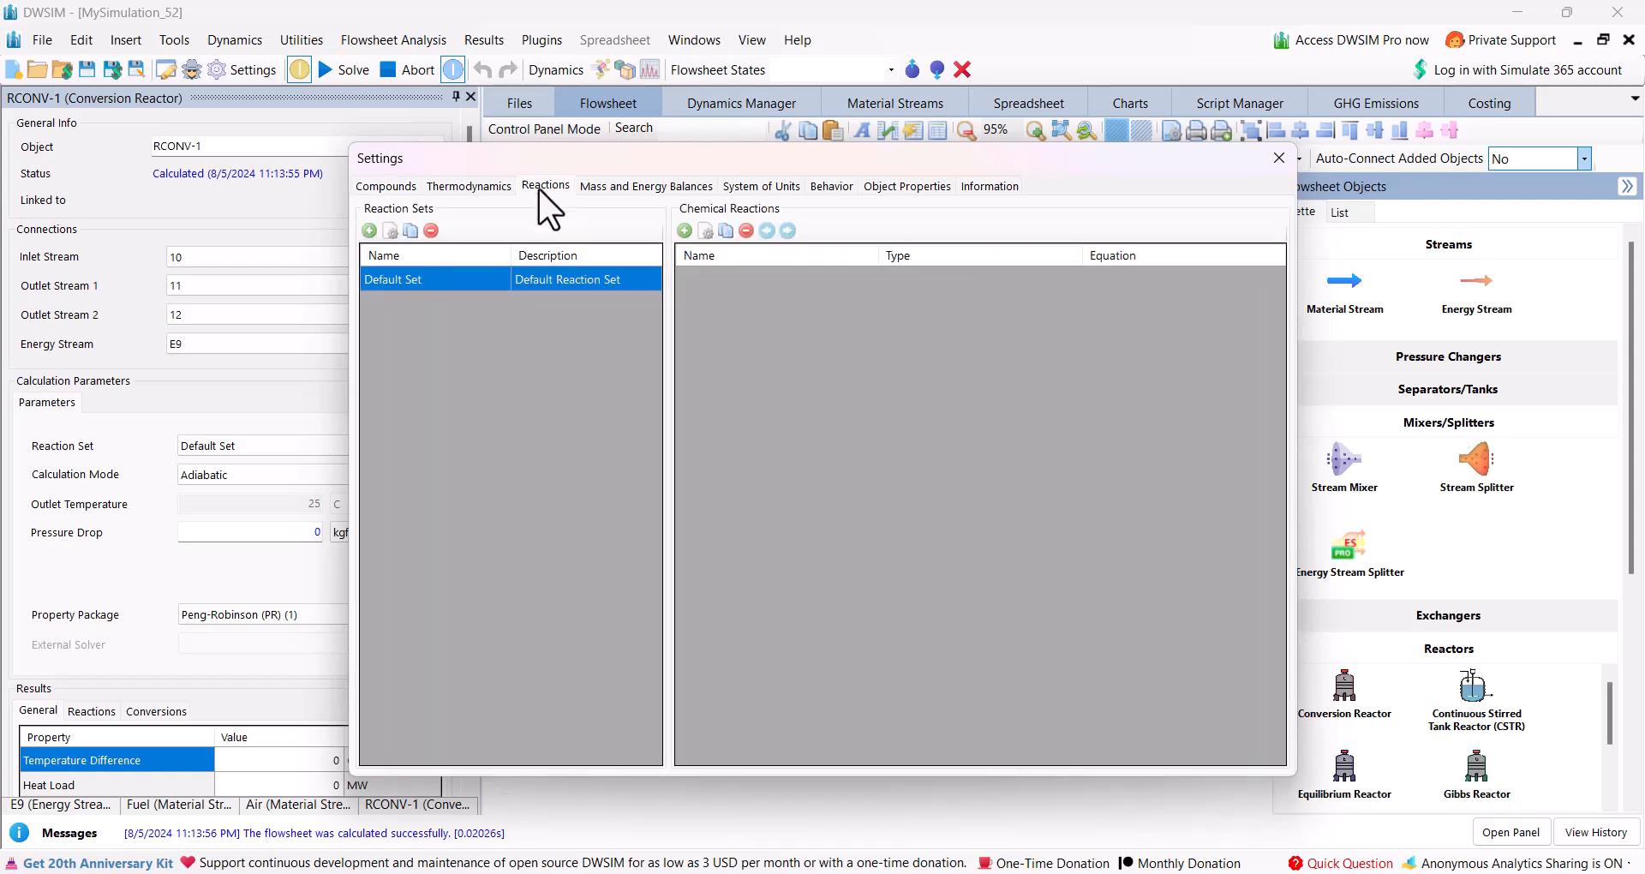
pyautogui.click(685, 230)
pyautogui.click(687, 230)
pyautogui.click(683, 230)
pyautogui.click(697, 246)
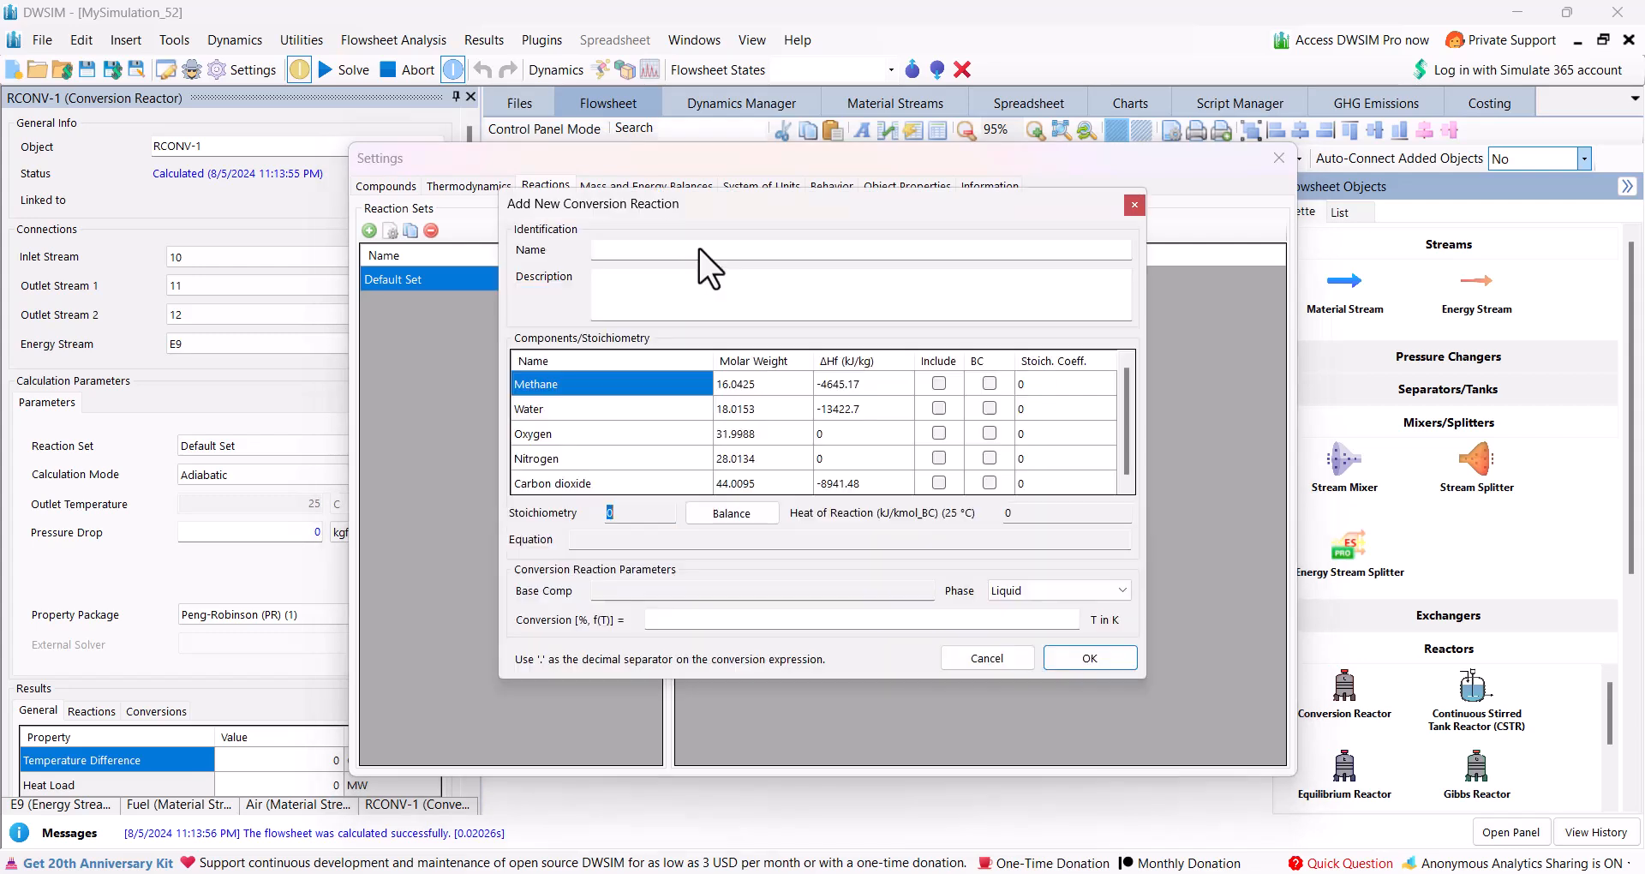
pyautogui.click(943, 388)
pyautogui.click(938, 409)
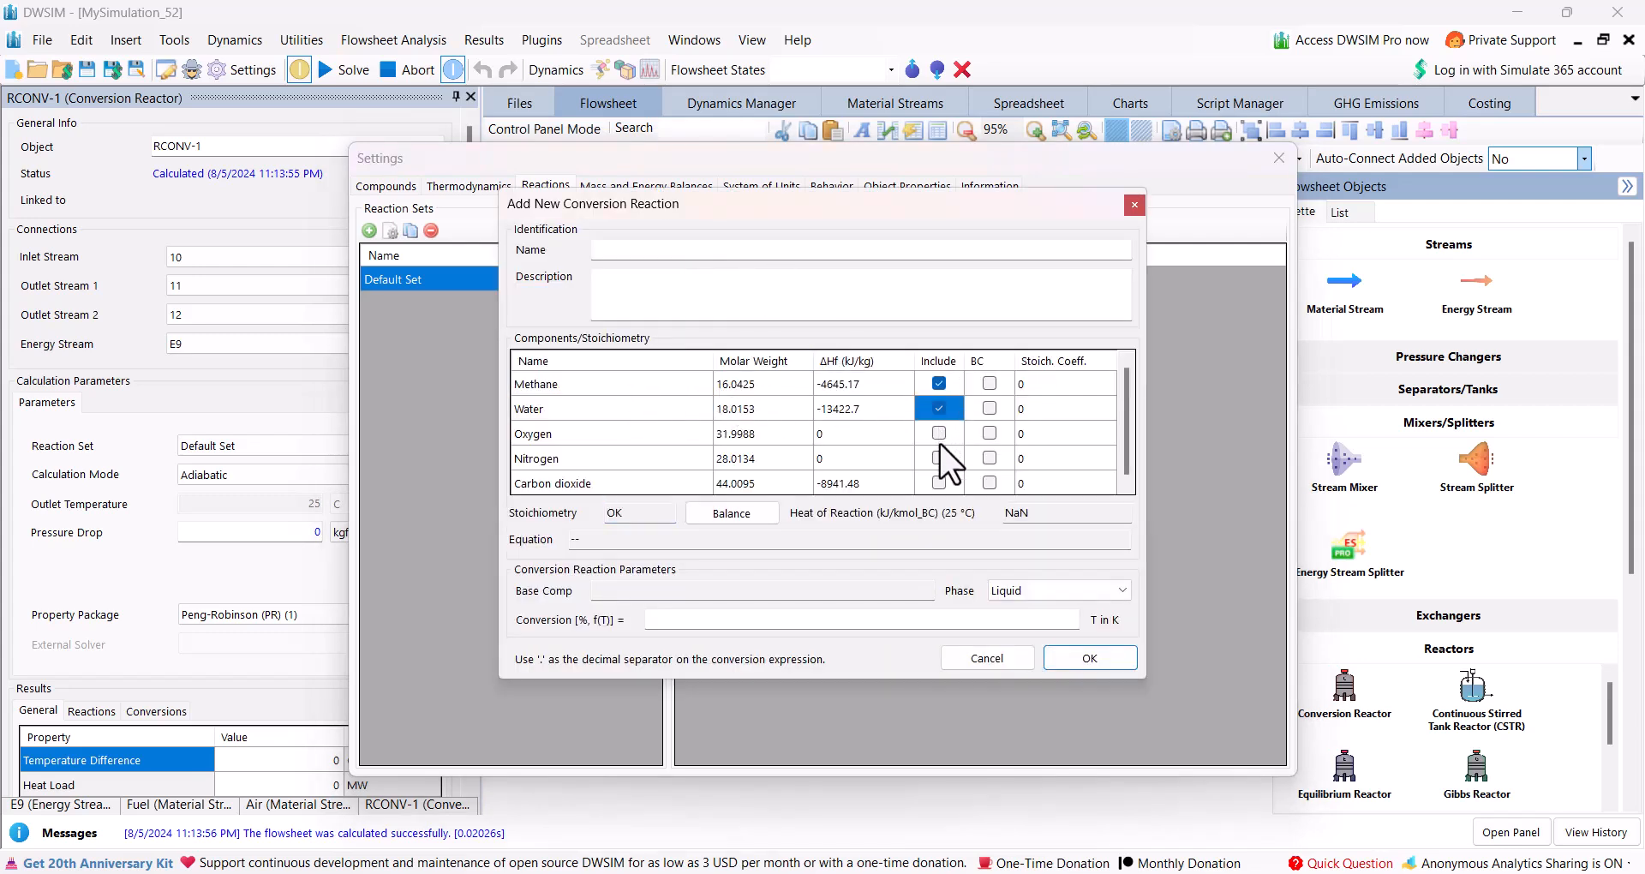
pyautogui.click(938, 435)
pyautogui.click(940, 481)
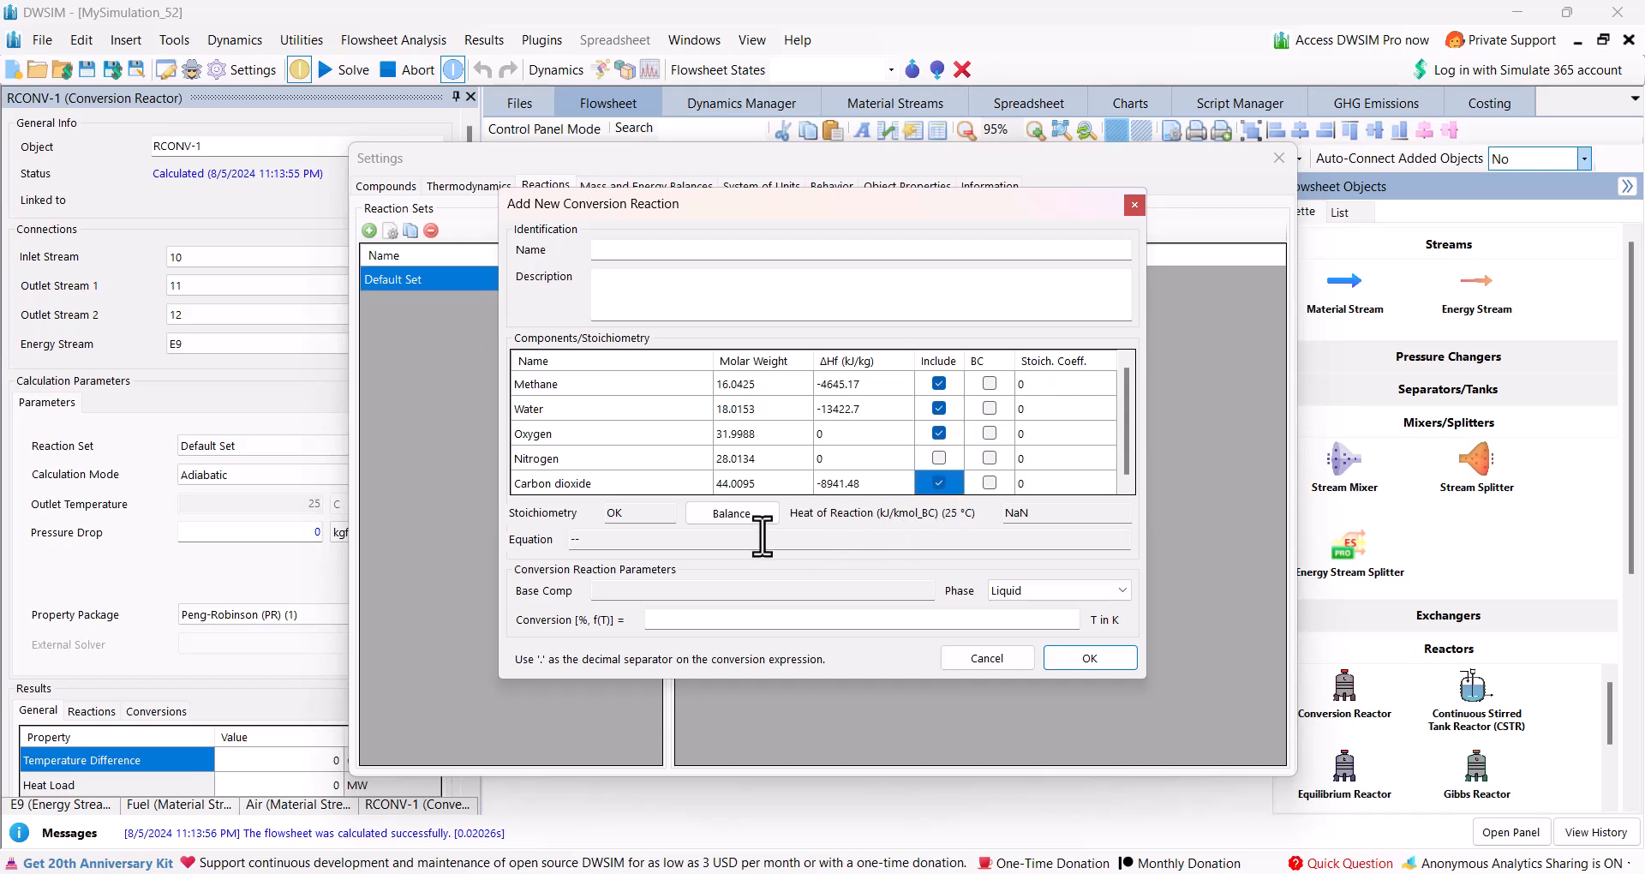
# Set the reaction's stoichiometric coefficients to -1 for methane and 2 for water.
pyautogui.click(1043, 384)
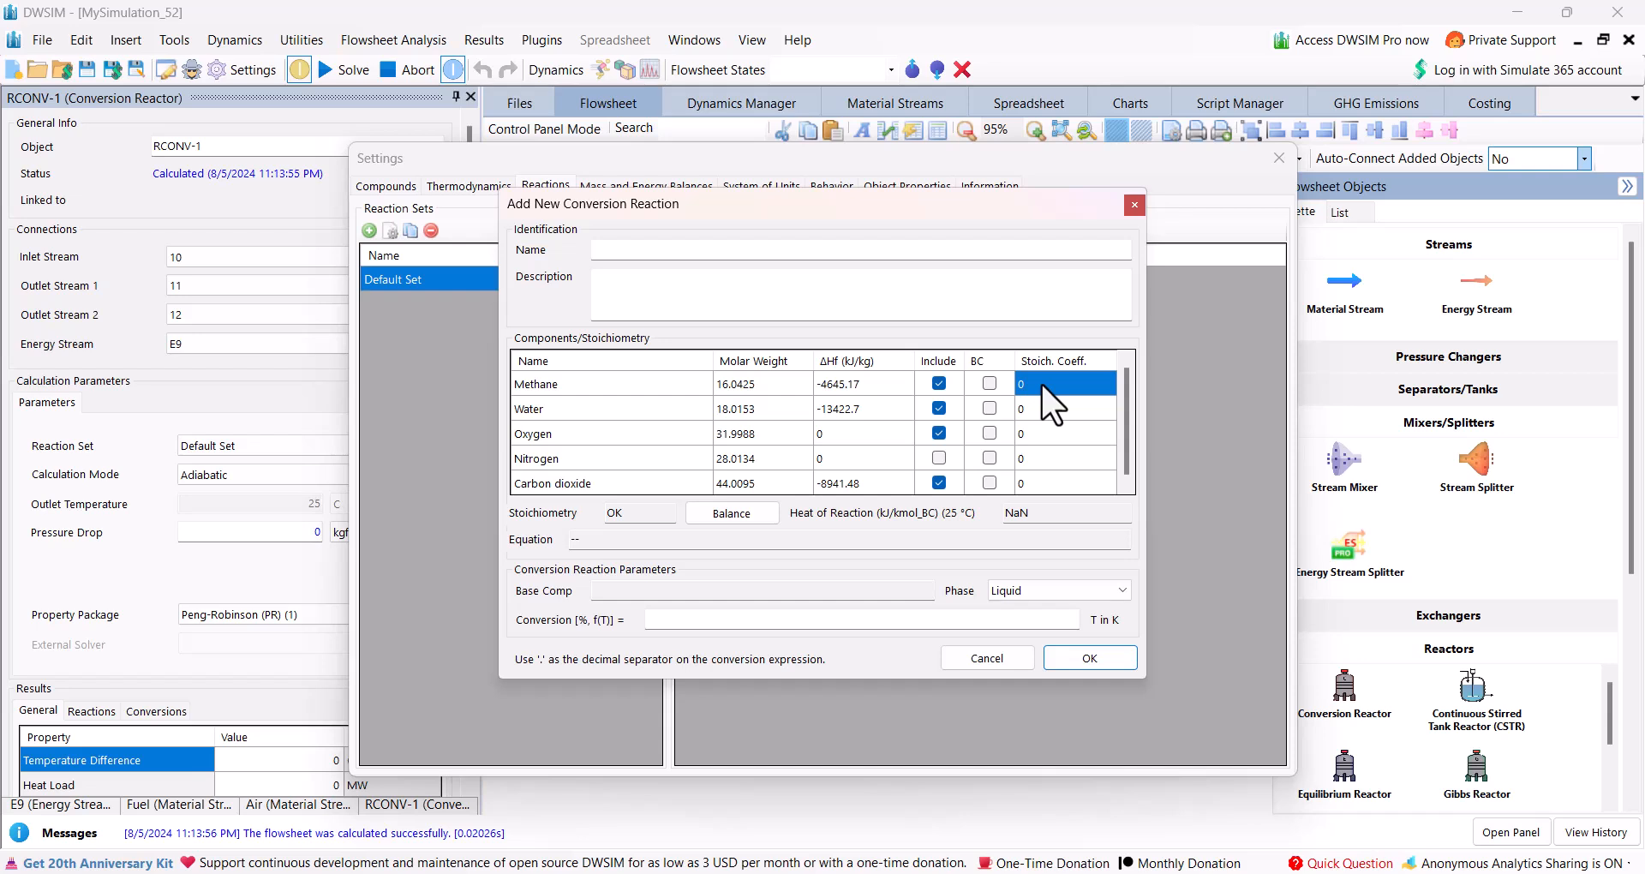
pyautogui.write('-1')
pyautogui.press('Return')
pyautogui.write('-2')
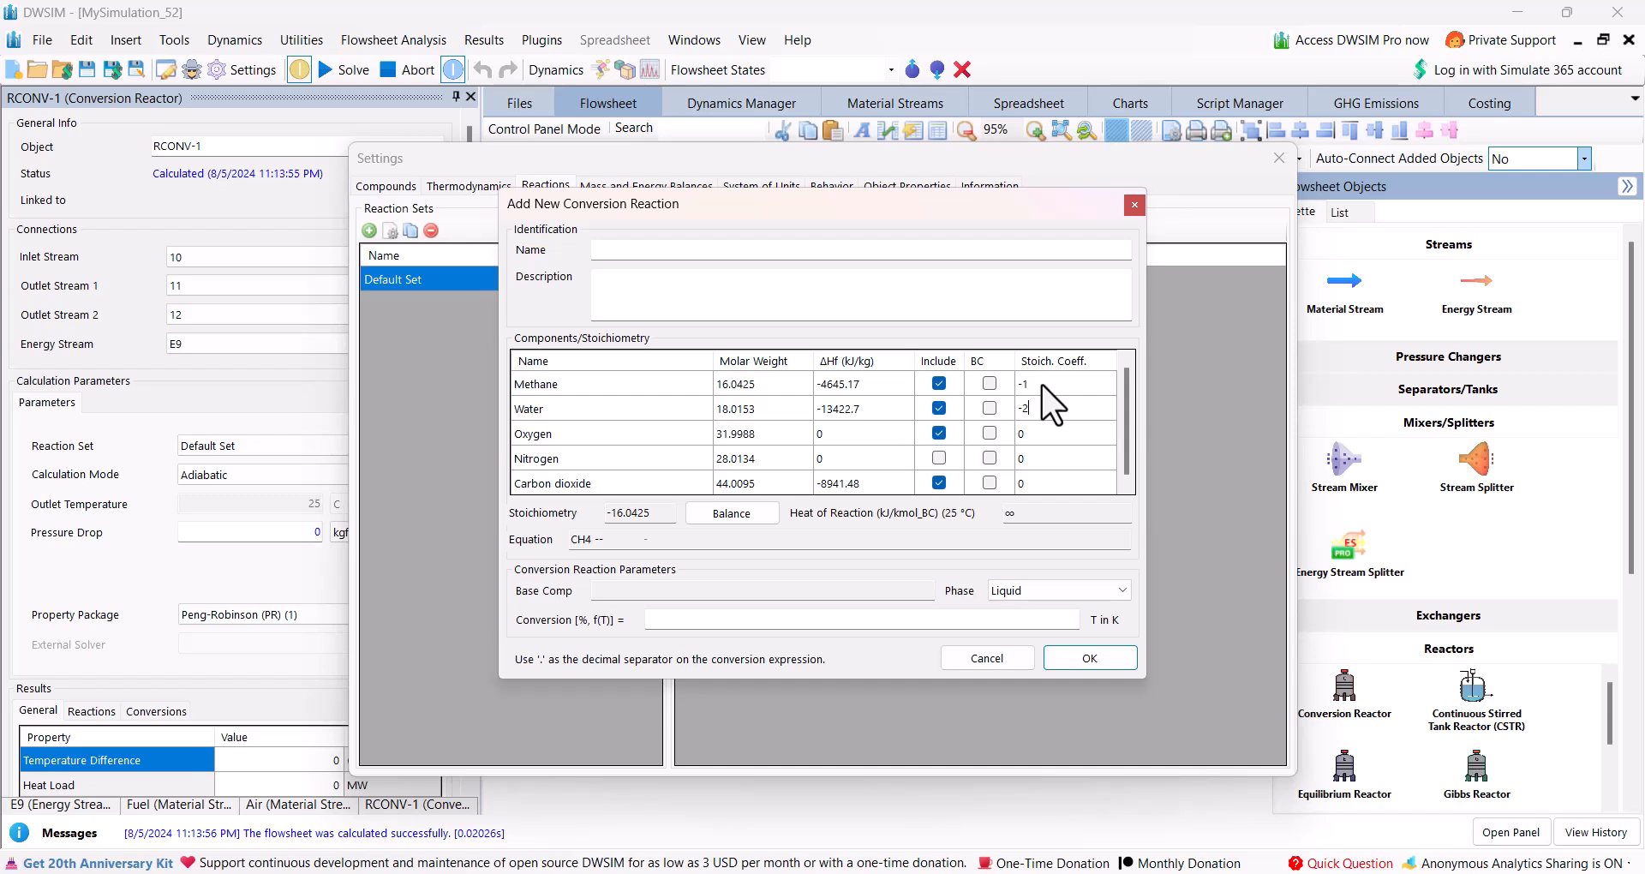
pyautogui.press('Return')
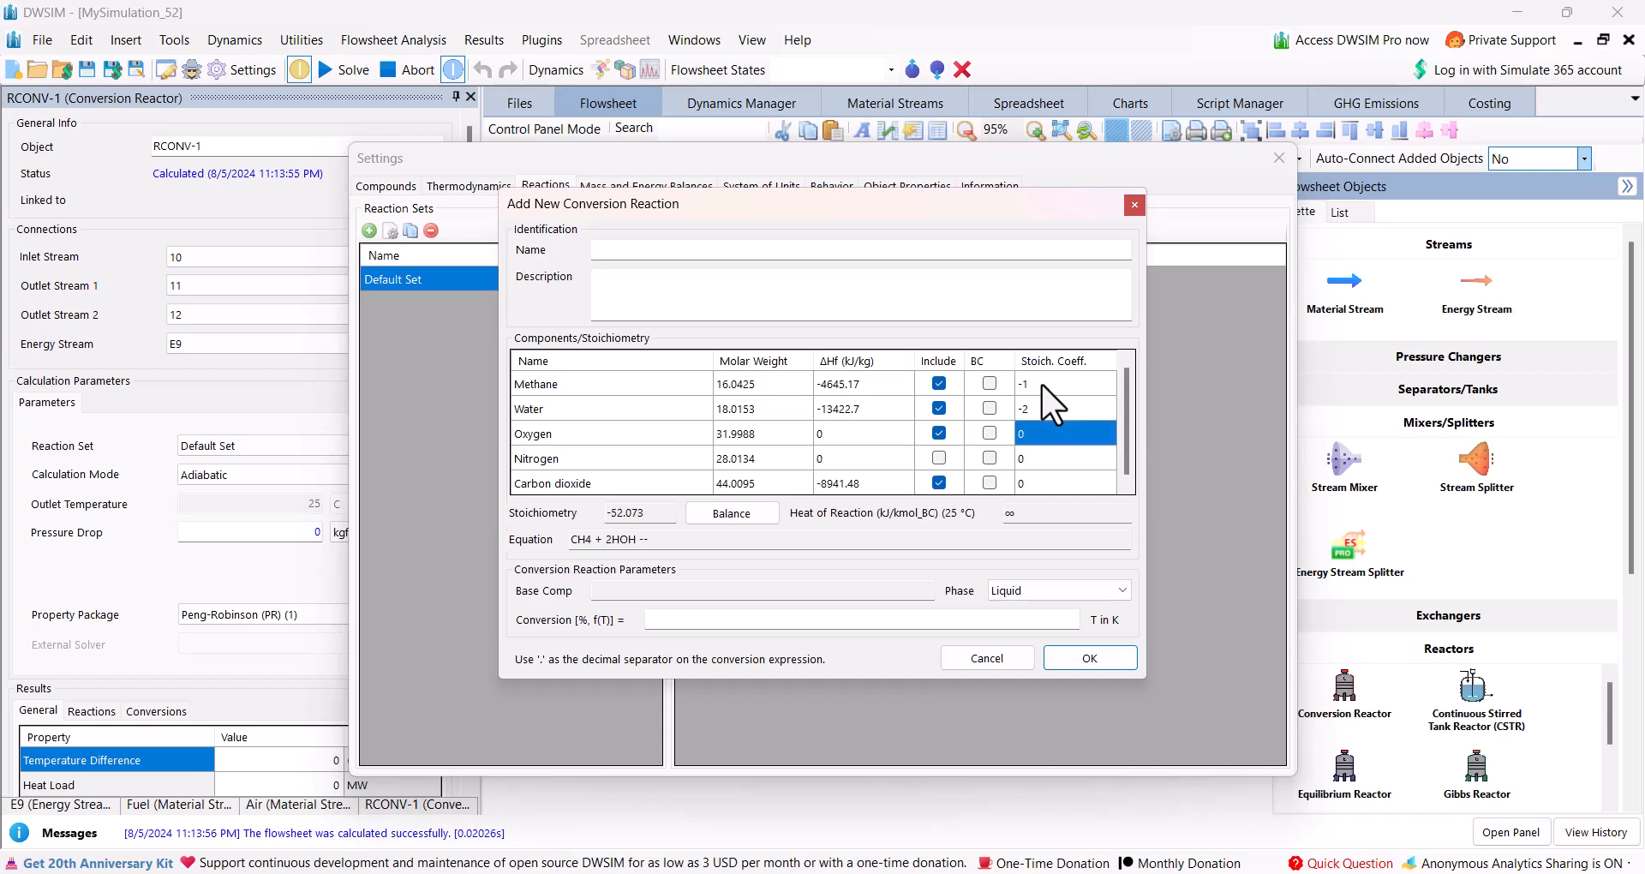
pyautogui.press('Up')
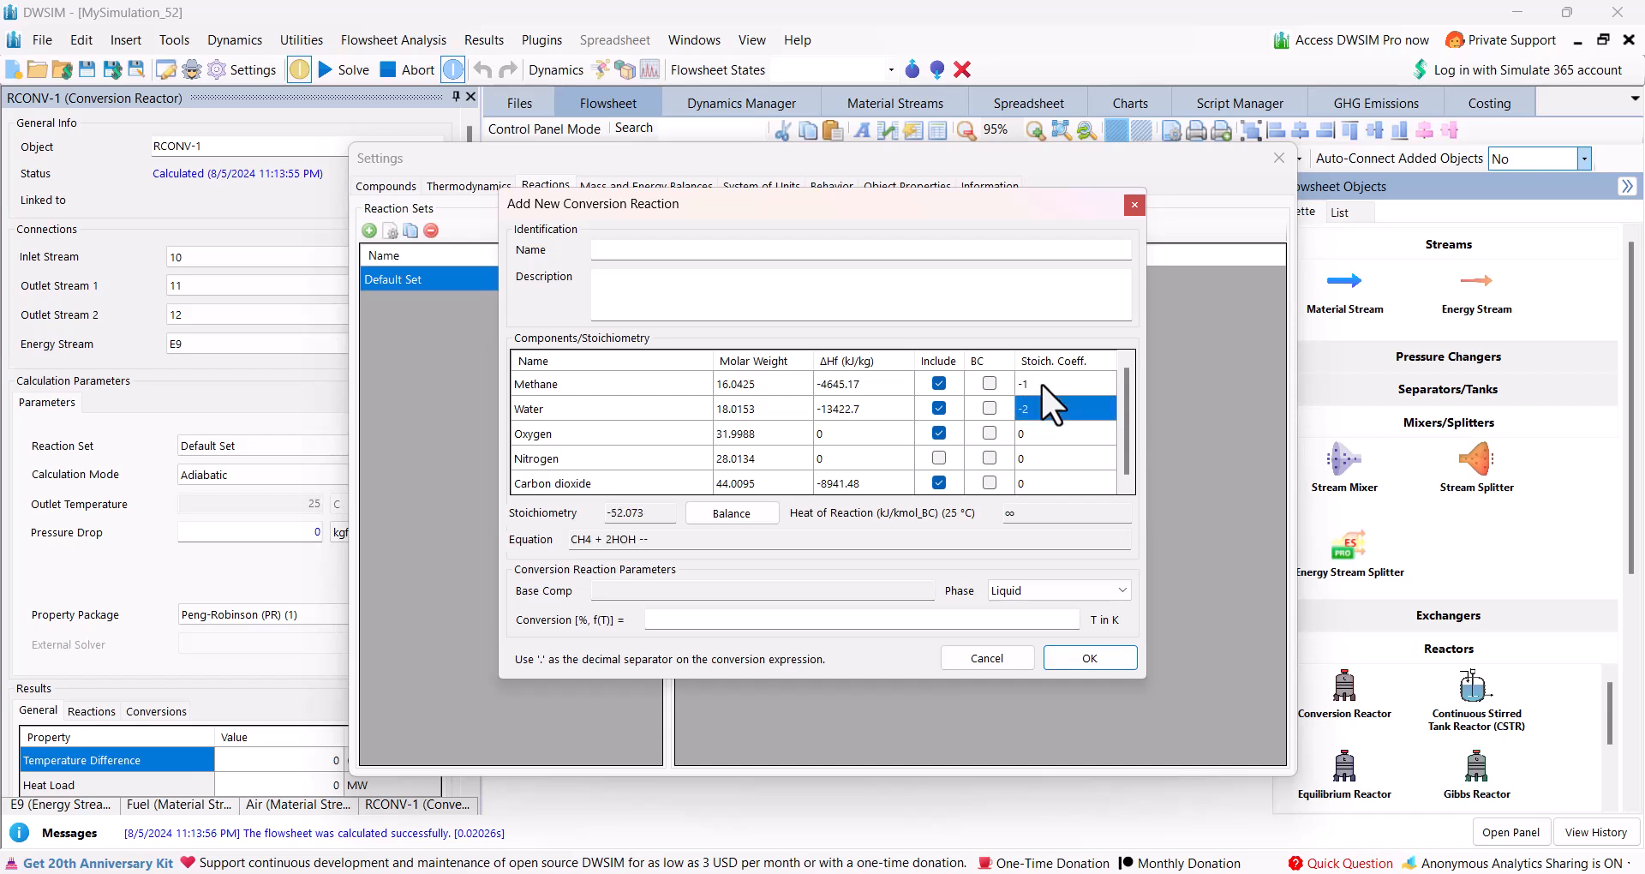
pyautogui.write('2')
pyautogui.press('Return')
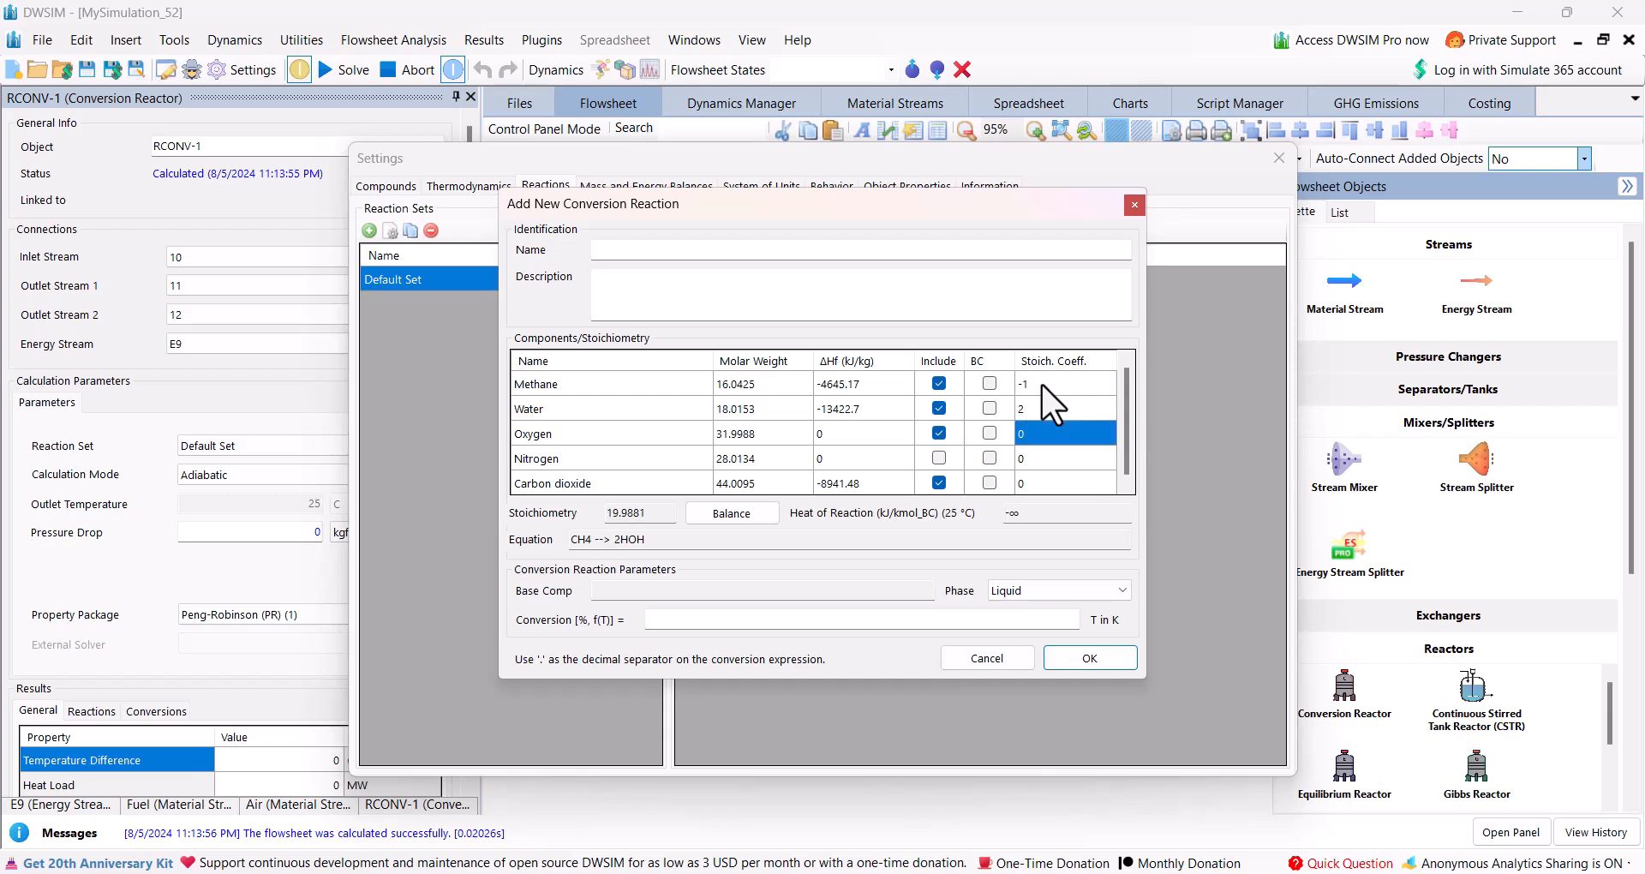
# Set the reaction's stoichiometric coefficients to -2 for oxygen and 1 for carbon dioxide.
pyautogui.press('Down')
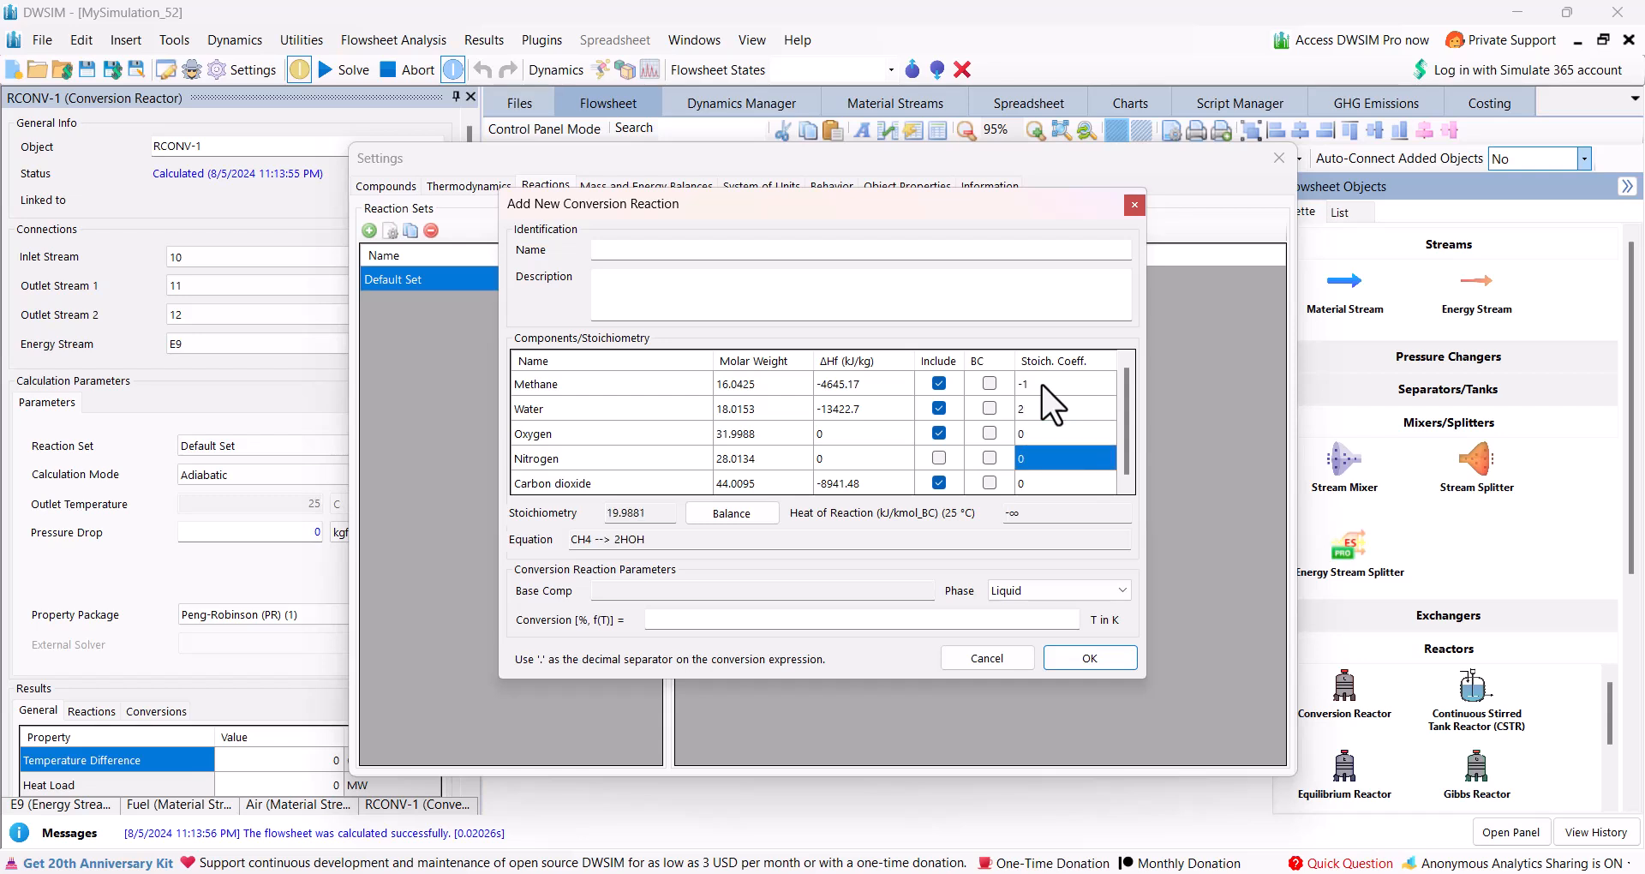
pyautogui.press('Up')
pyautogui.write('-2')
pyautogui.press('Return')
pyautogui.press('Down')
pyautogui.write('1')
pyautogui.press('Return')
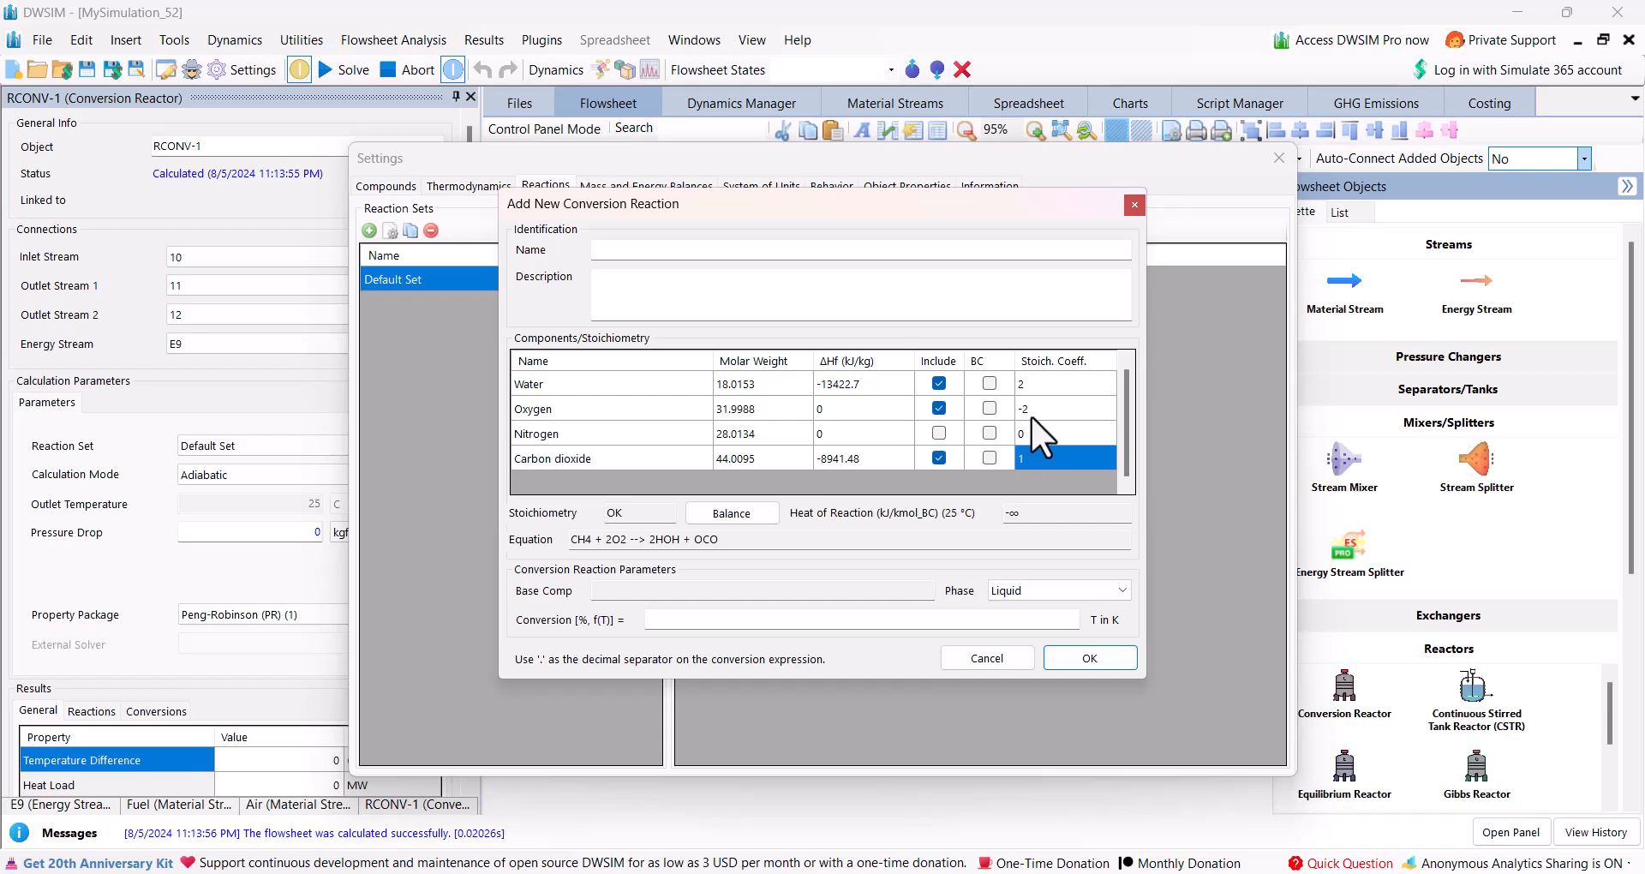
pyautogui.scroll(1, 1030, 417)
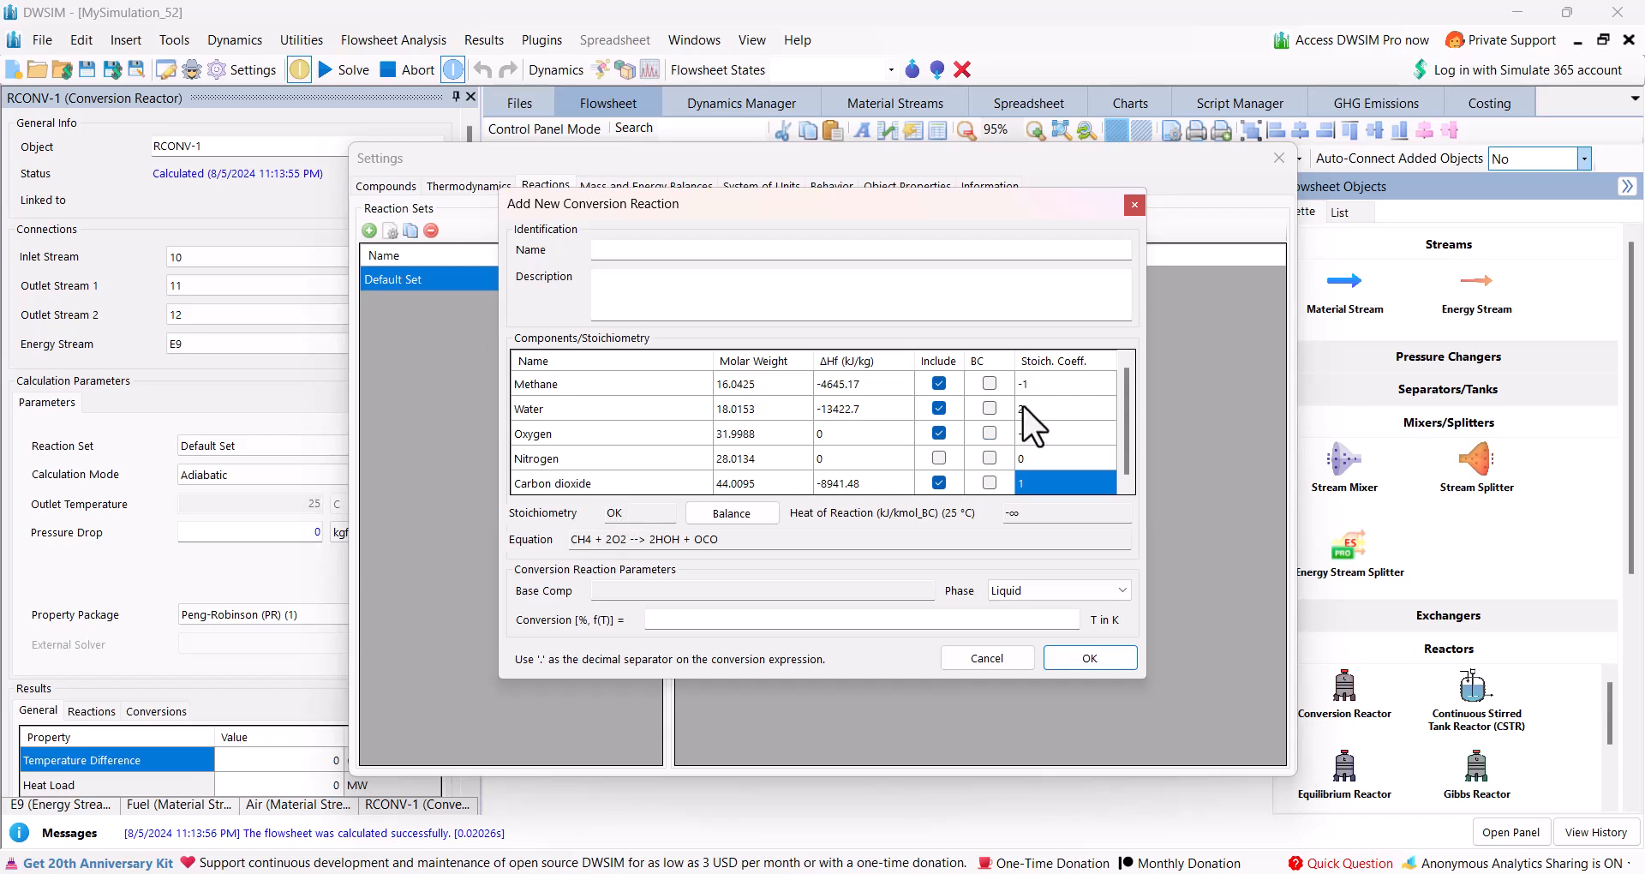
# Try a stoichiometric coefficient of 3 for water to test the reaction balance, and restore the coefficient to 2.
pyautogui.click(1040, 406)
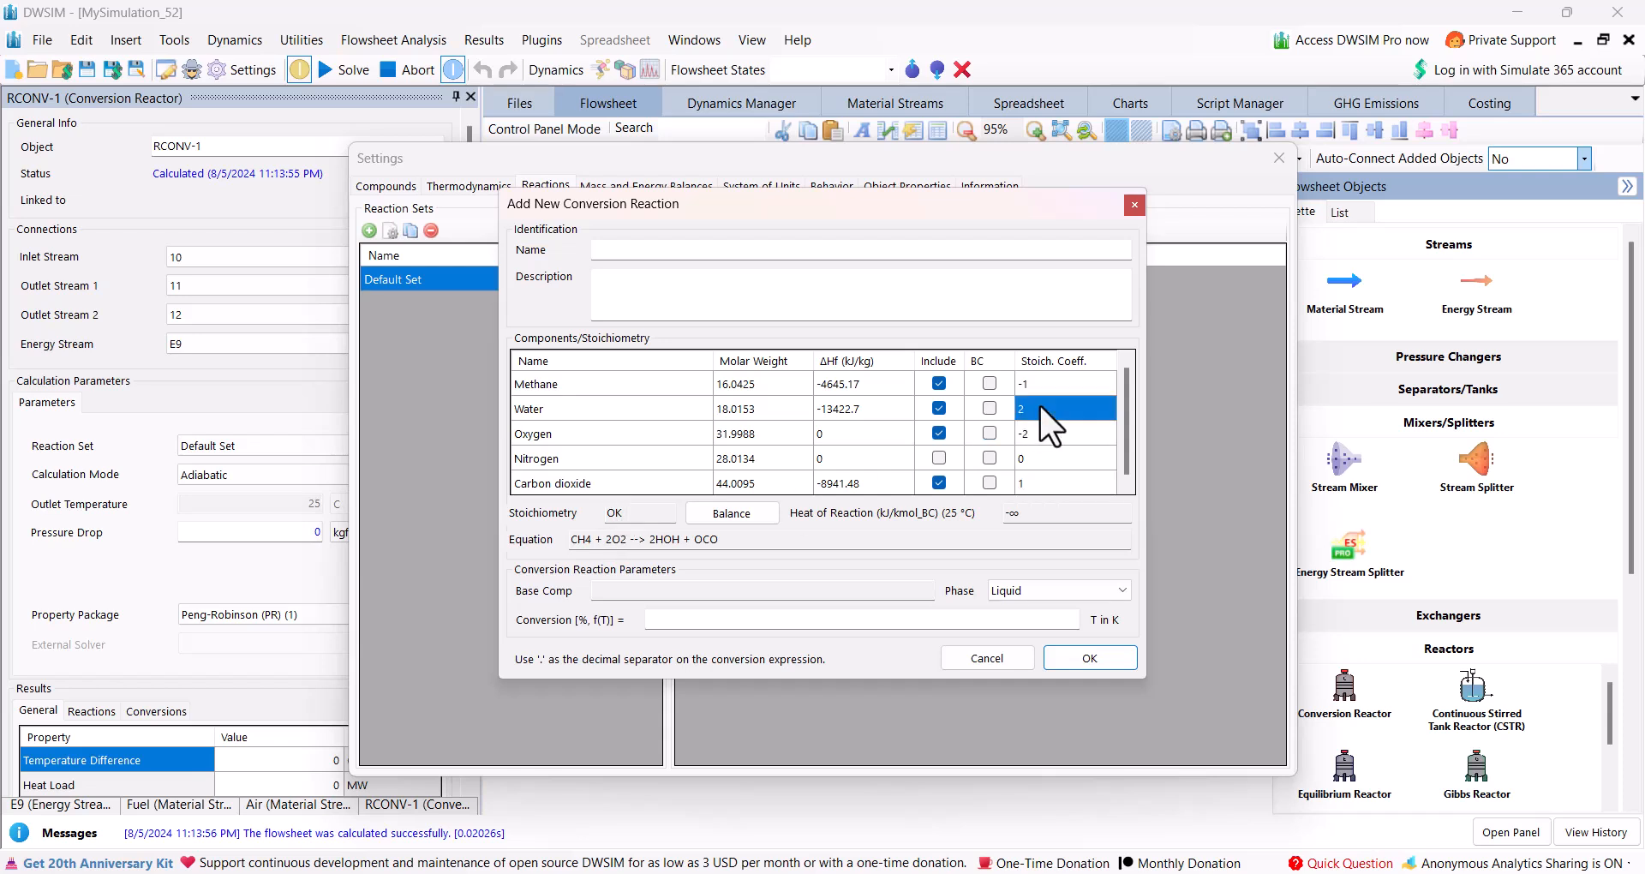
pyautogui.write('3')
pyautogui.press('Return')
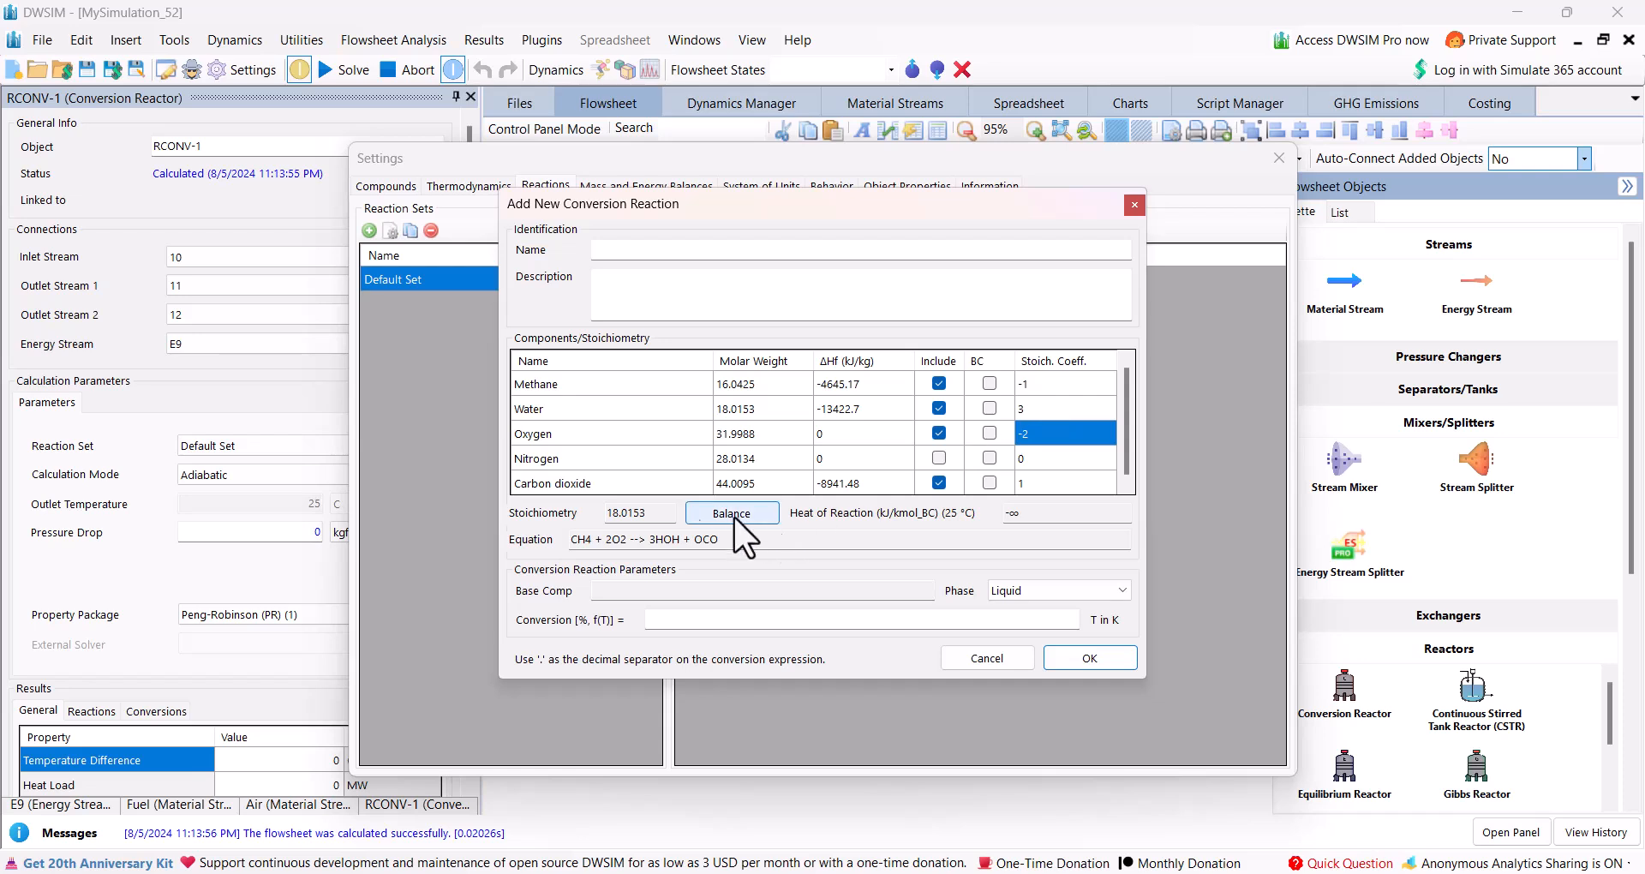
pyautogui.click(1043, 413)
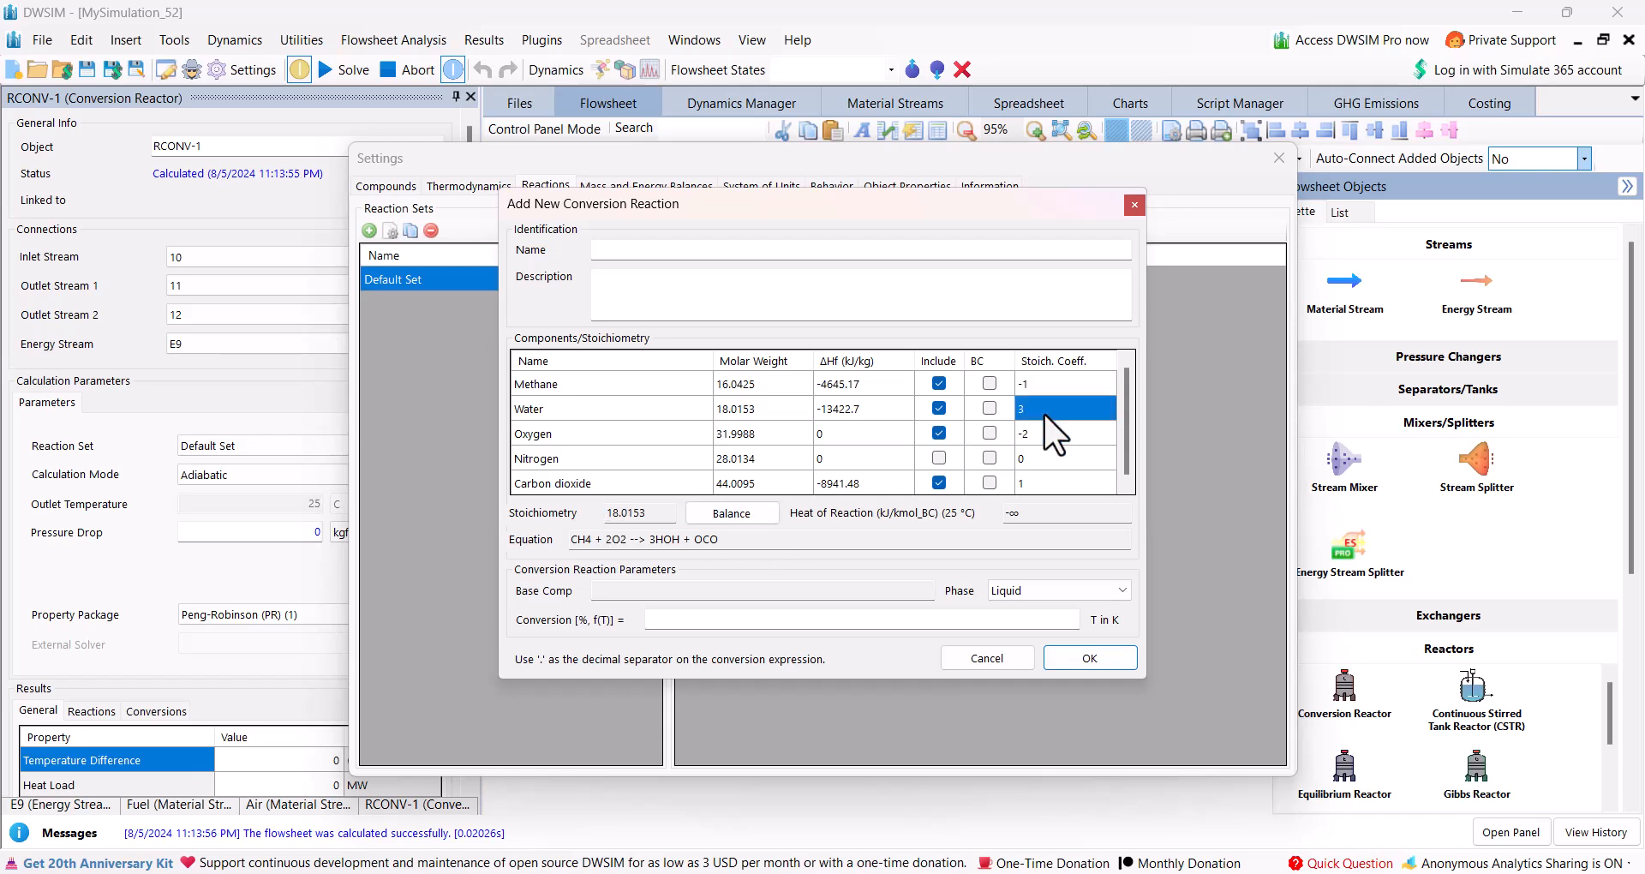
pyautogui.write('2')
pyautogui.press('Return')
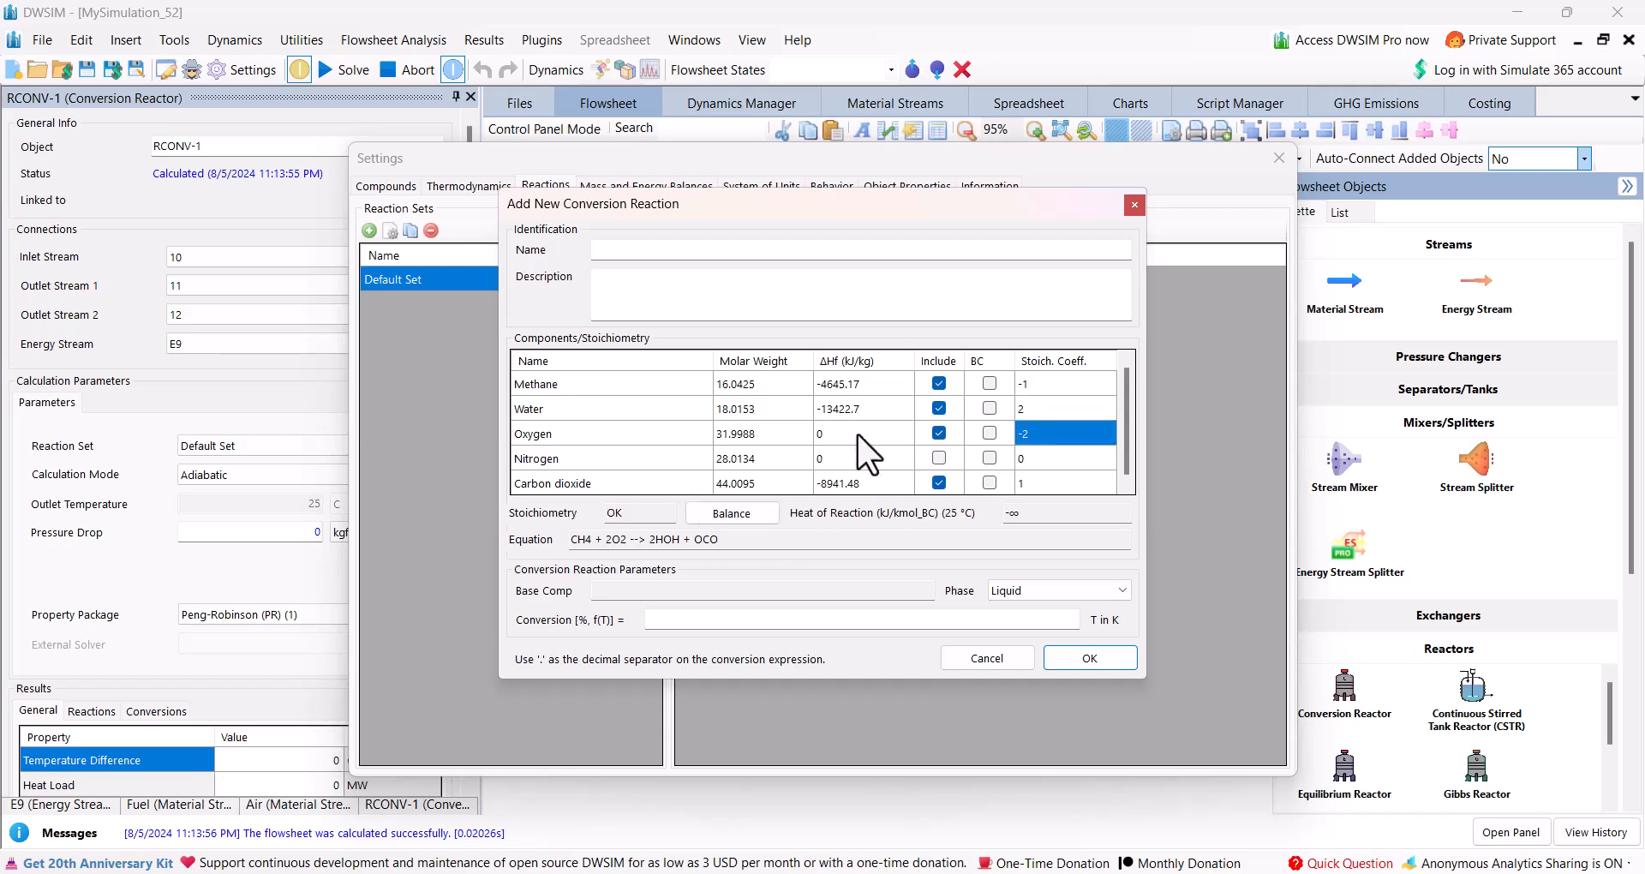
# Make methane the base component, set the reaction phase to Vapor, accept the conversion reaction and close the simulation settings.
pyautogui.click(989, 383)
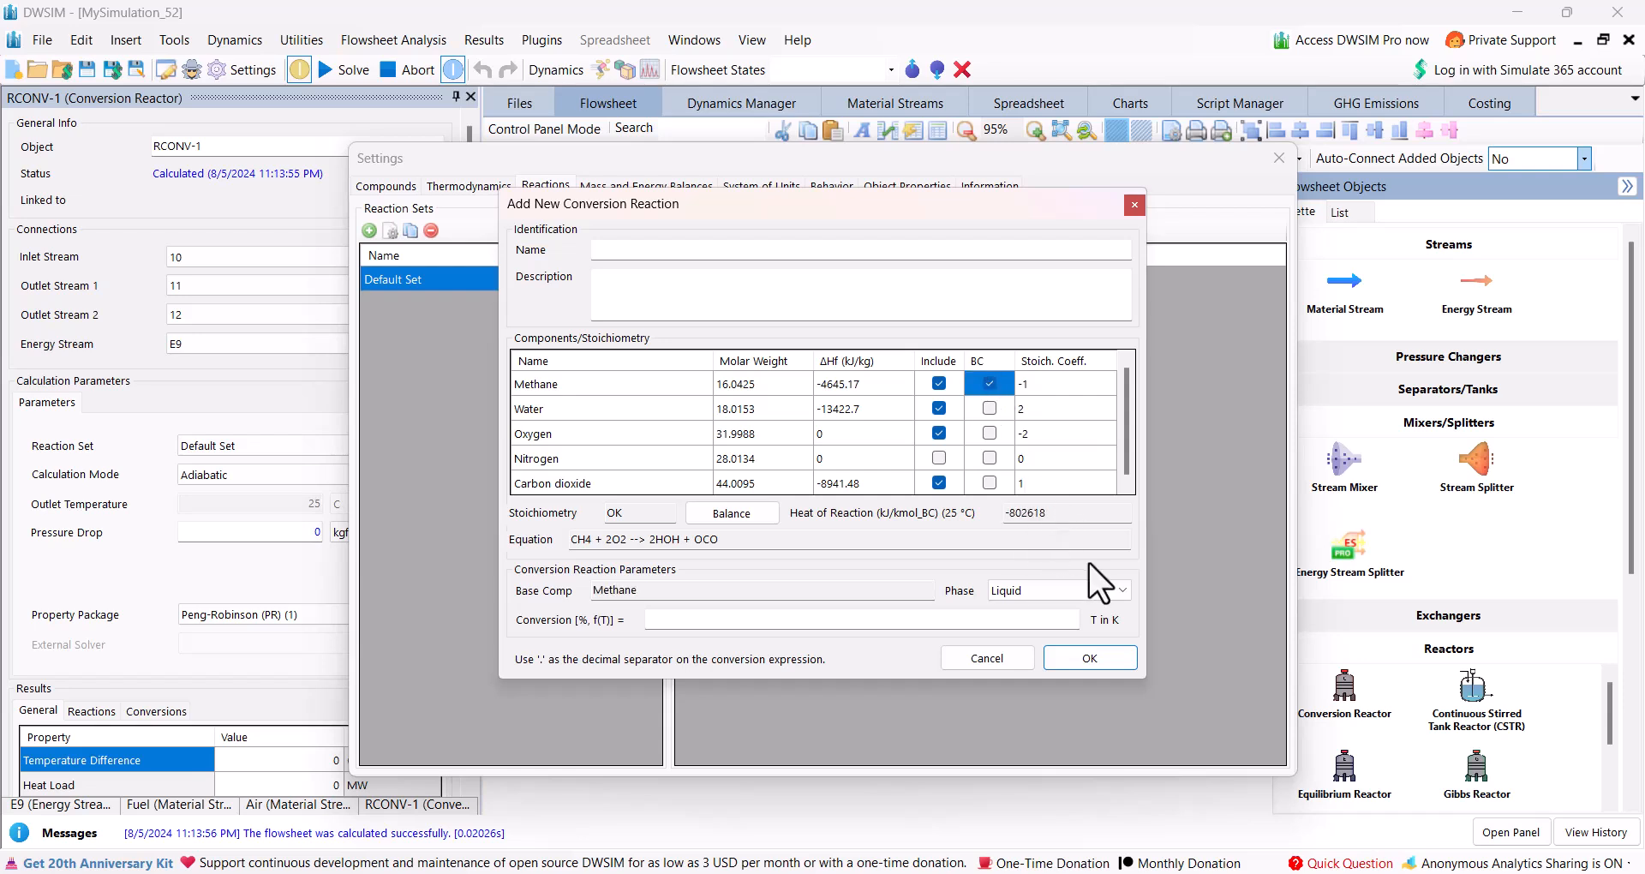
pyautogui.click(1059, 590)
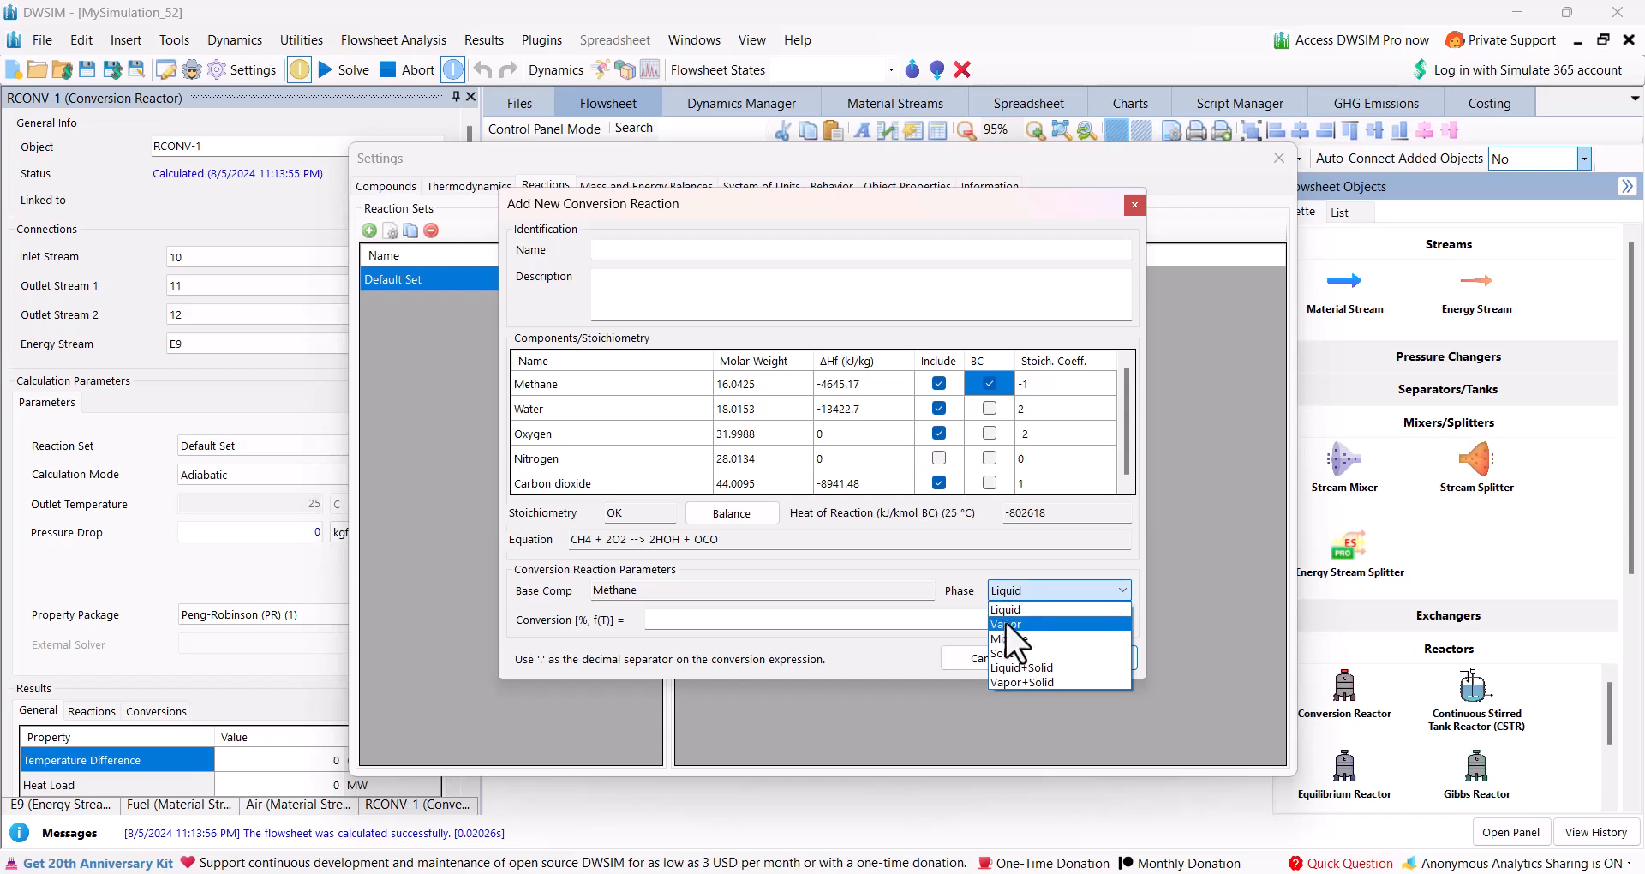
pyautogui.click(1004, 625)
pyautogui.click(824, 621)
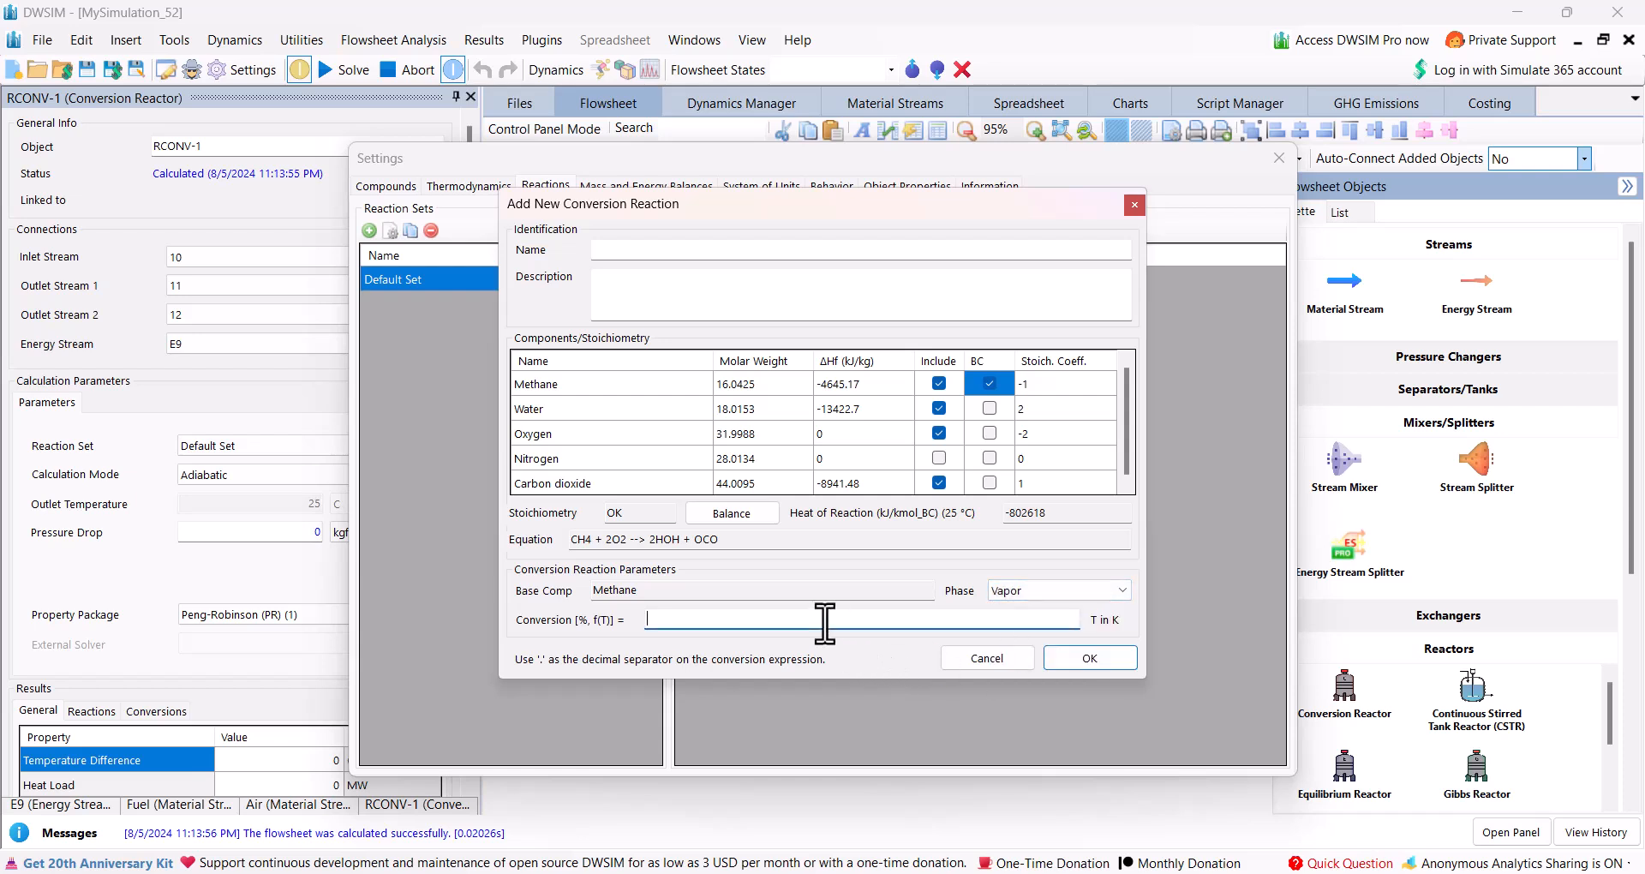
pyautogui.press('Return')
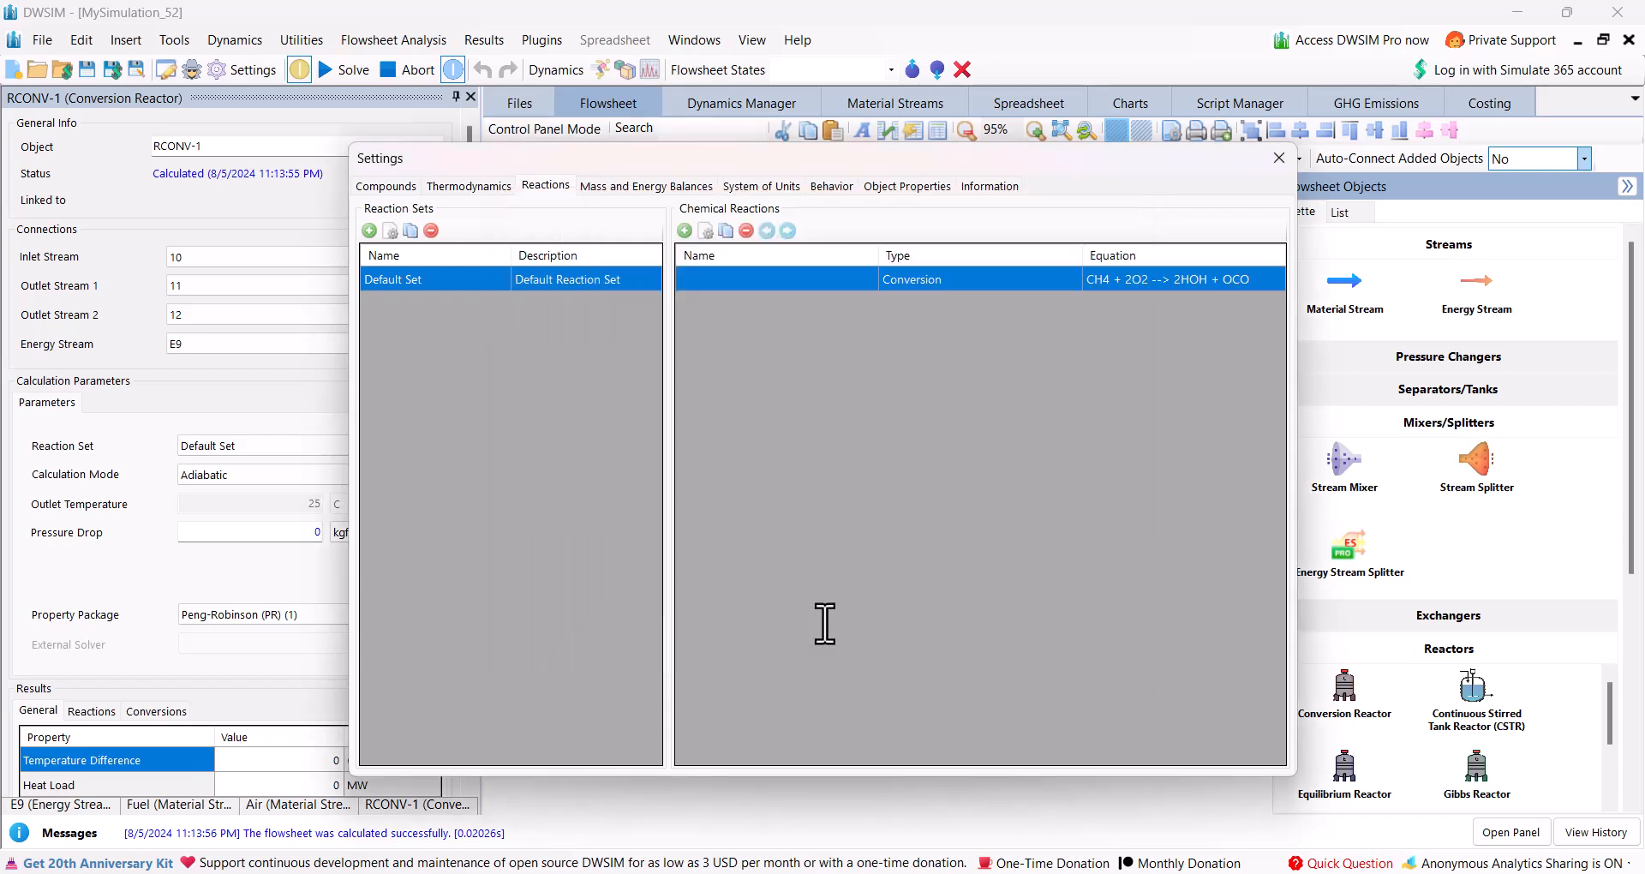
pyautogui.click(1281, 151)
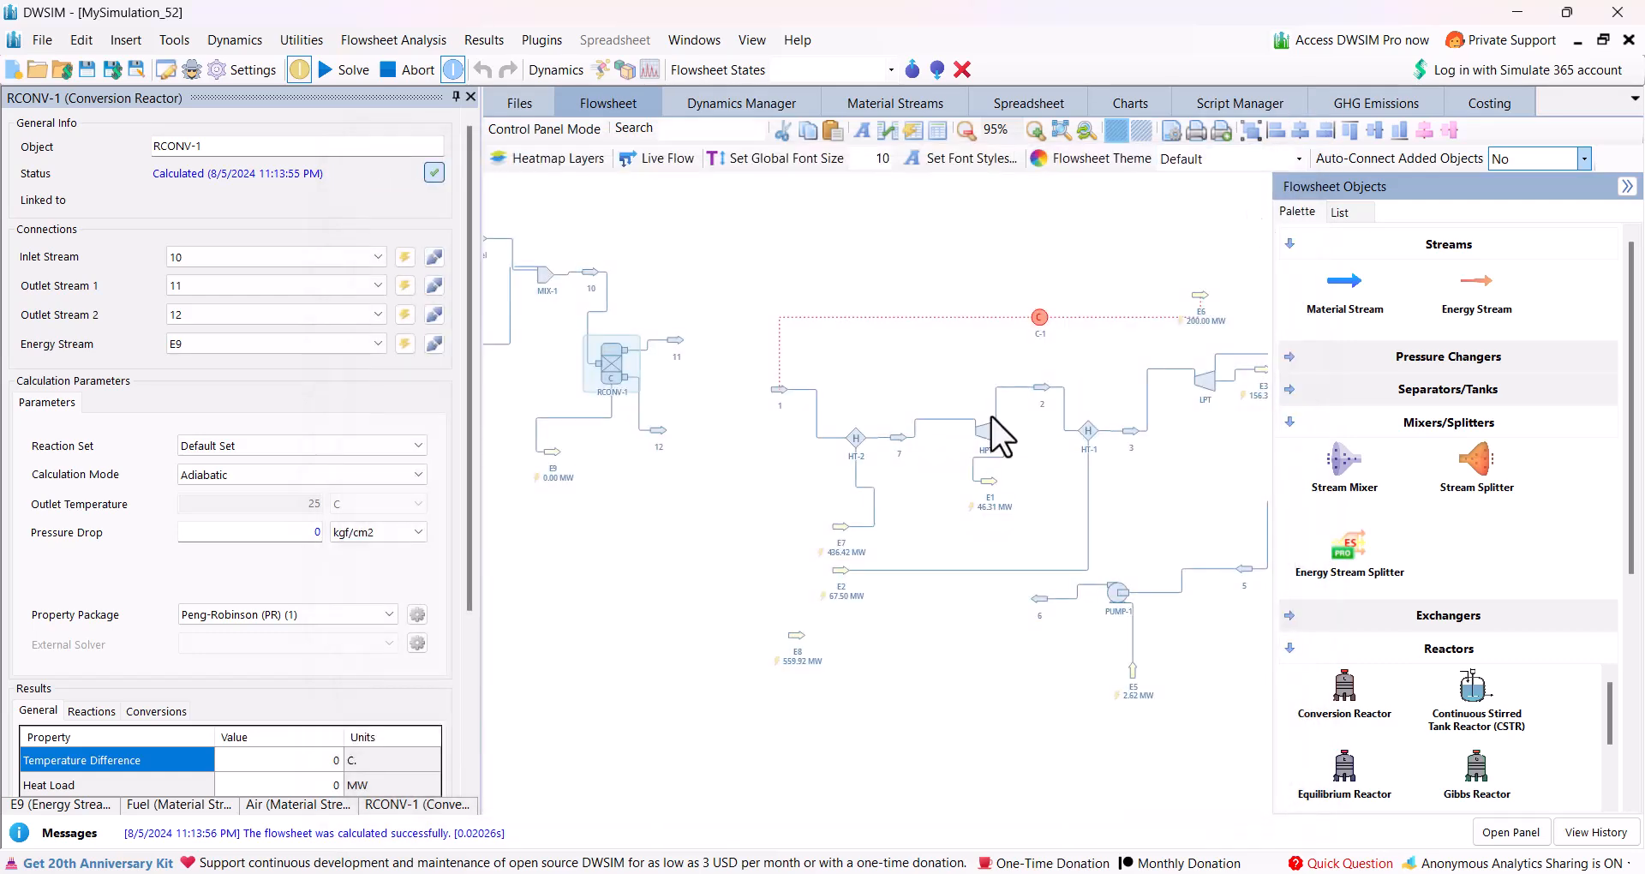
# Check the conversion reactor's results section and solve the flowsheet with the methane combustion reaction.
pyautogui.scroll(-2, 157, 589)
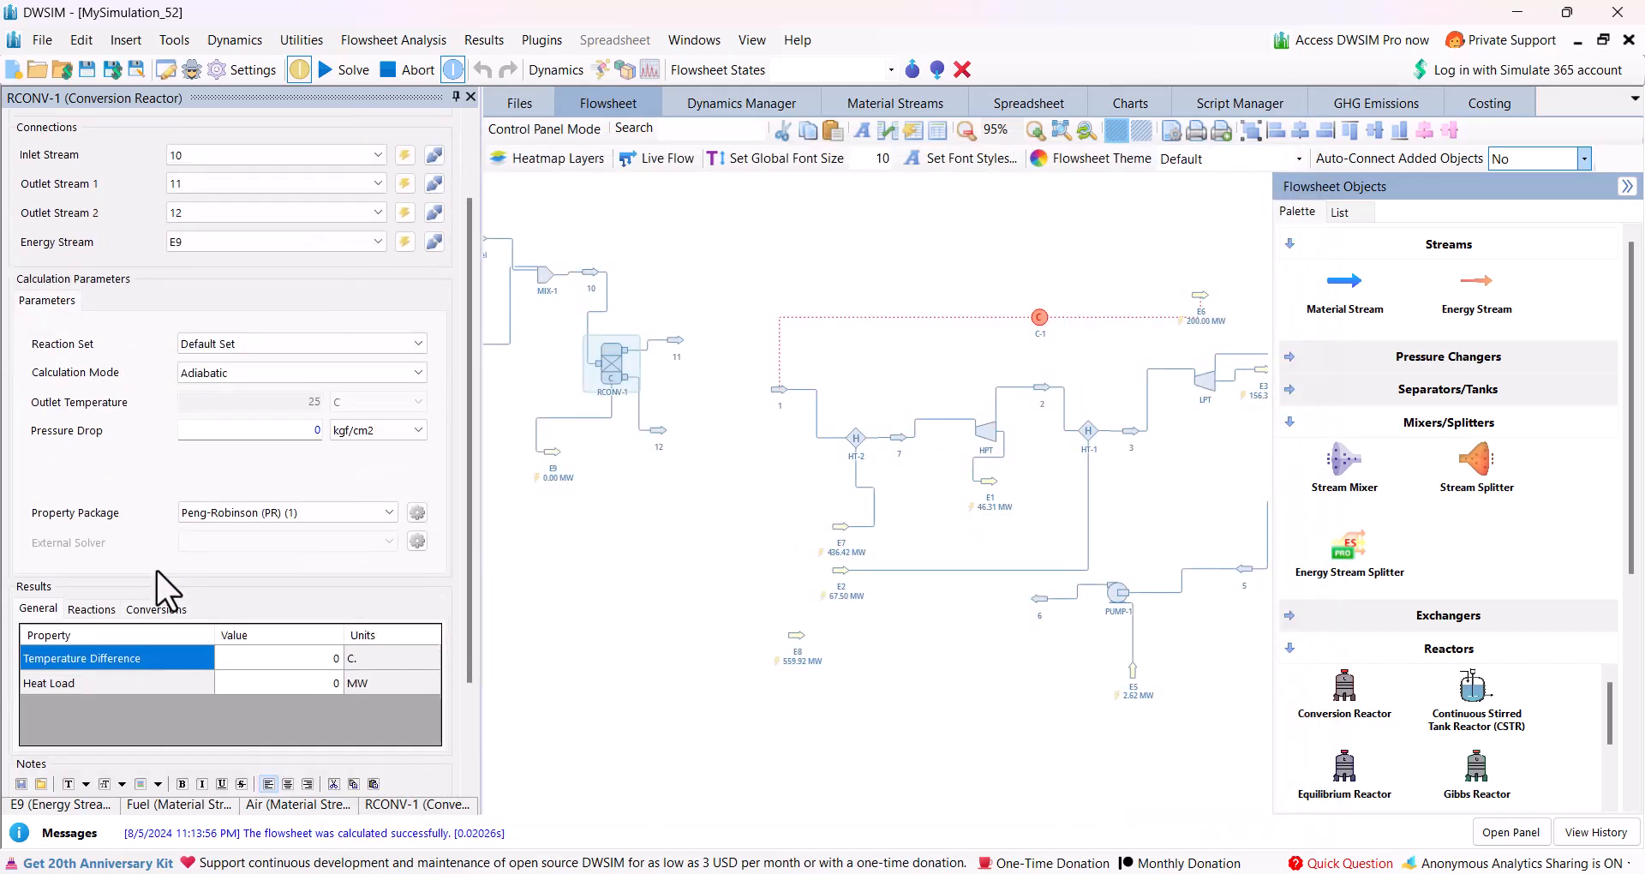
pyautogui.click(91, 608)
pyautogui.click(46, 608)
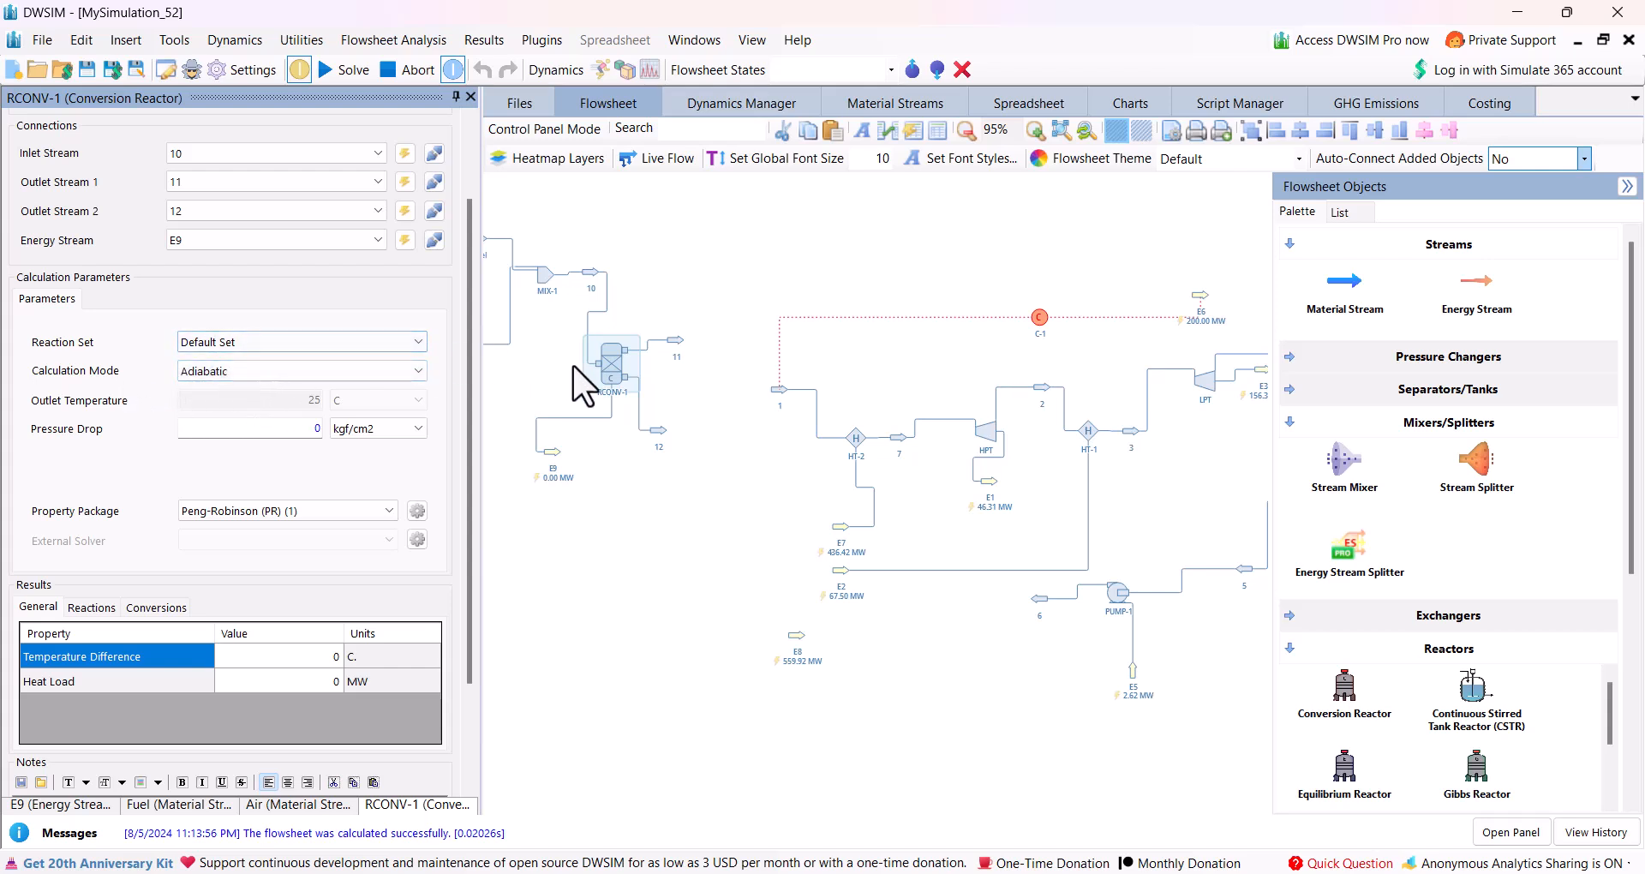
pyautogui.click(335, 65)
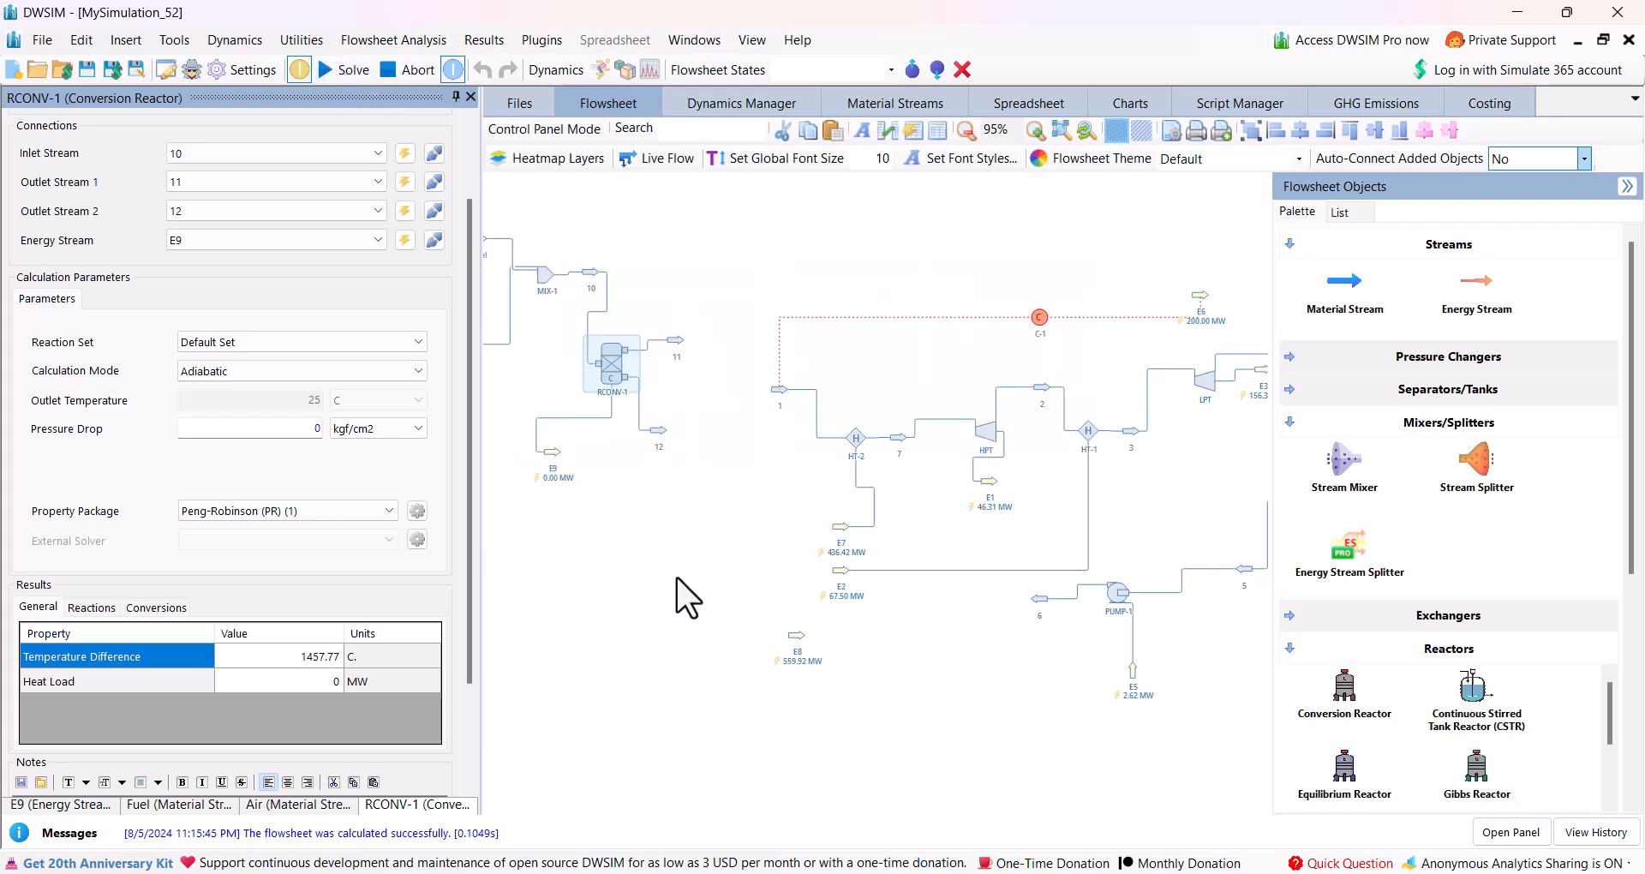
# Examine the conditions and compound amounts of the reactor's outlet stream 11.
pyautogui.moveTo(617, 365)
pyautogui.moveTo(674, 337)
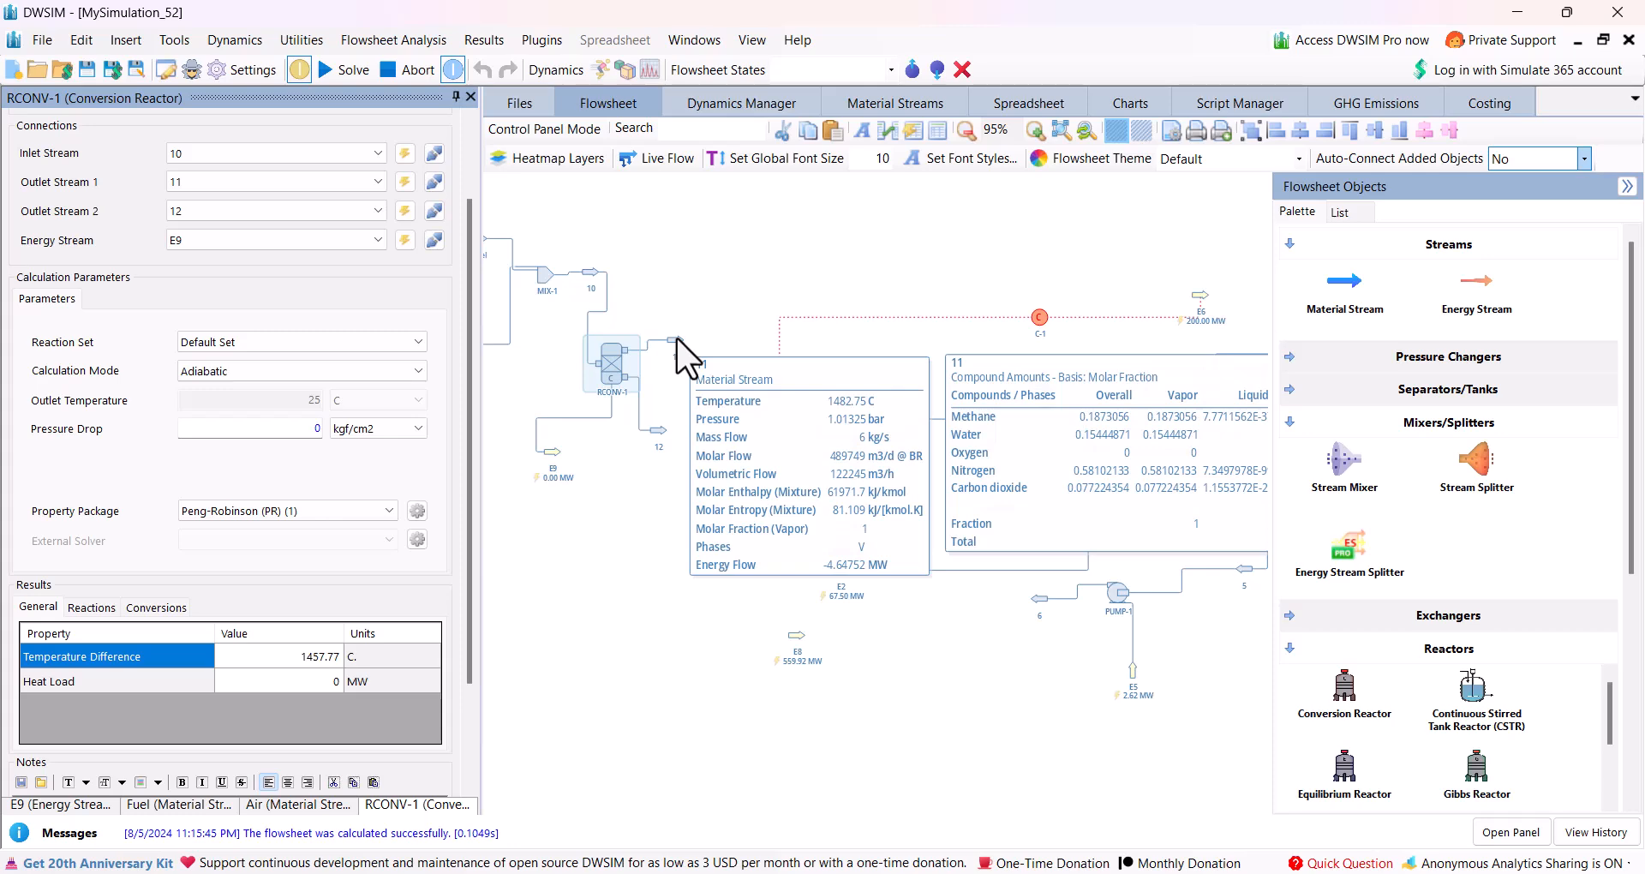
pyautogui.click(676, 338)
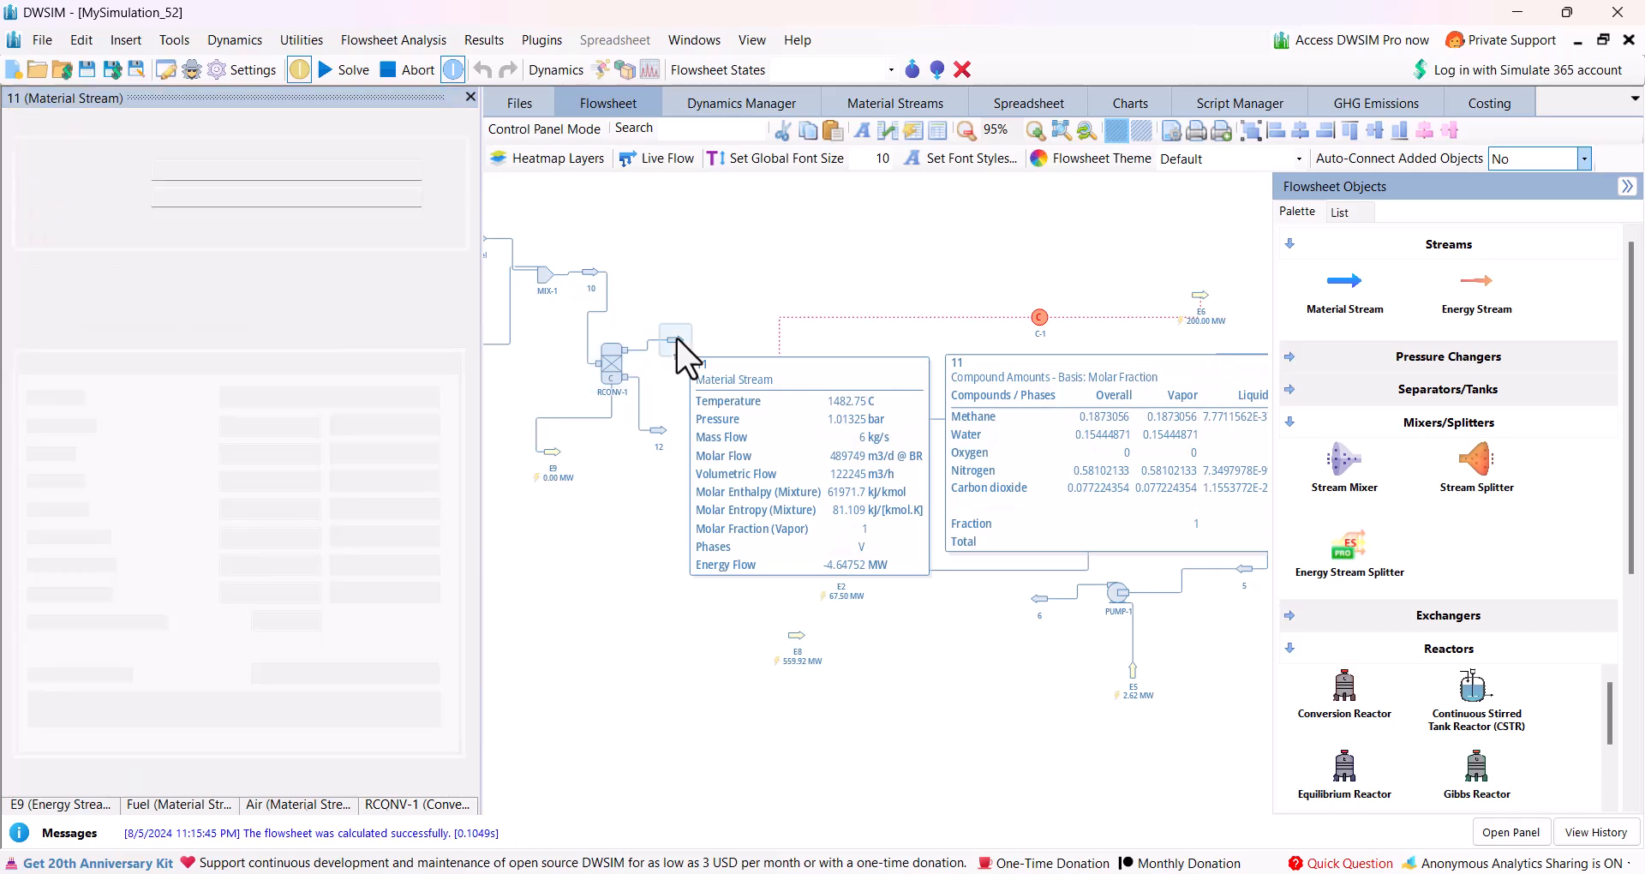
pyautogui.click(164, 367)
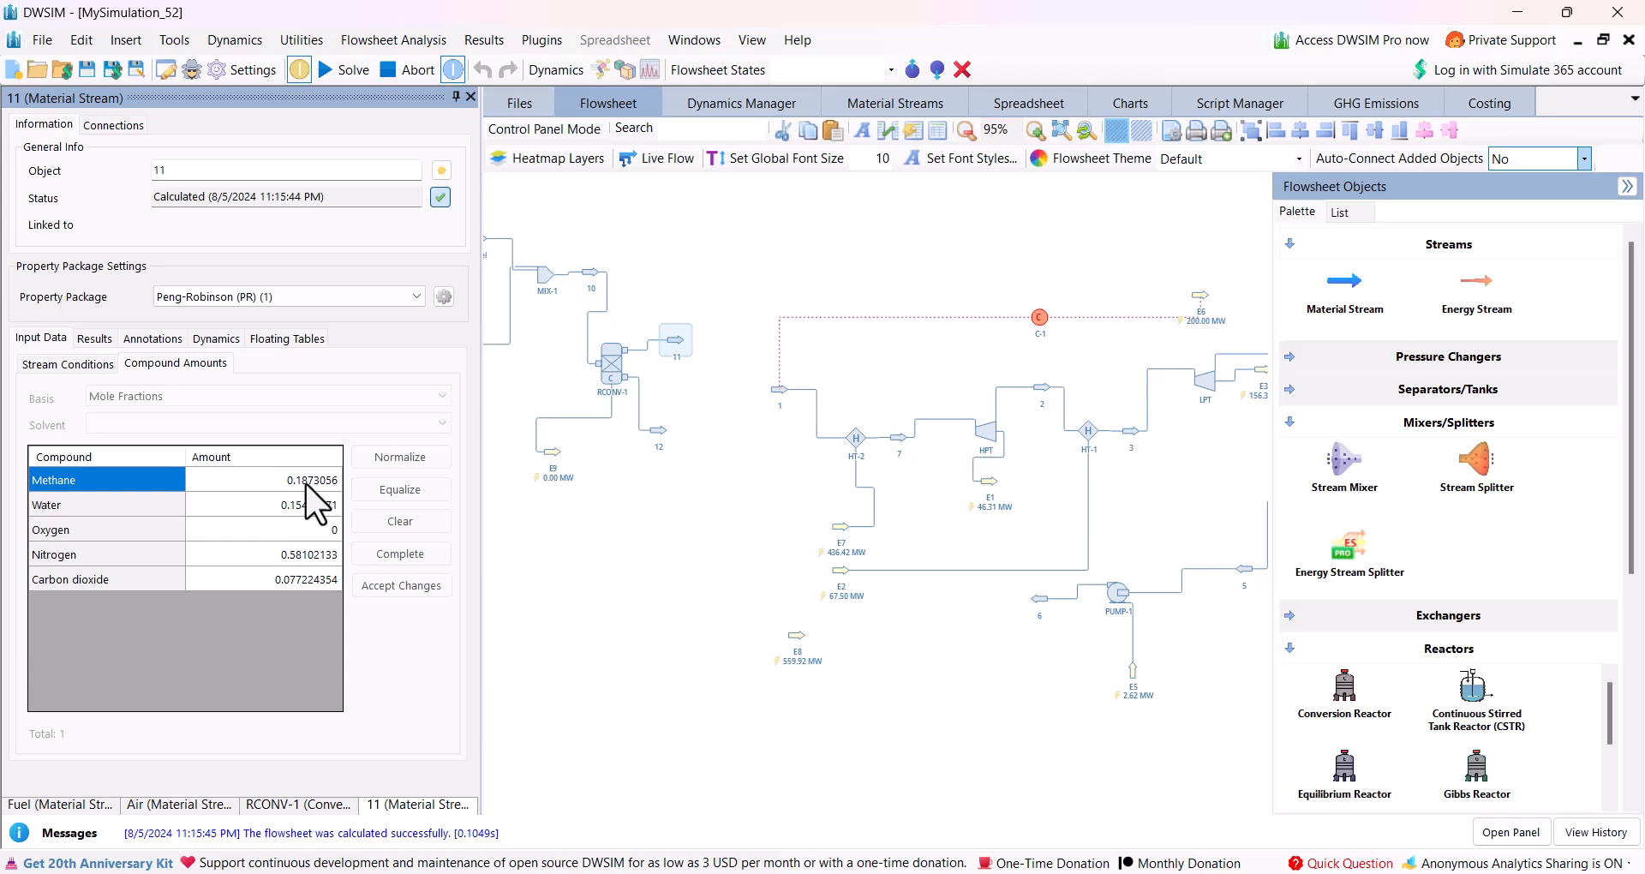
# Move the Fuel and Air streams farther apart on the flowsheet and show the available logical blocks.
pyautogui.scroll(-3, 649, 508)
pyautogui.moveTo(859, 420)
pyautogui.mouseDown()
pyautogui.moveTo(936, 414)
pyautogui.moveTo(980, 444)
pyautogui.moveTo(962, 444)
pyautogui.mouseUp()
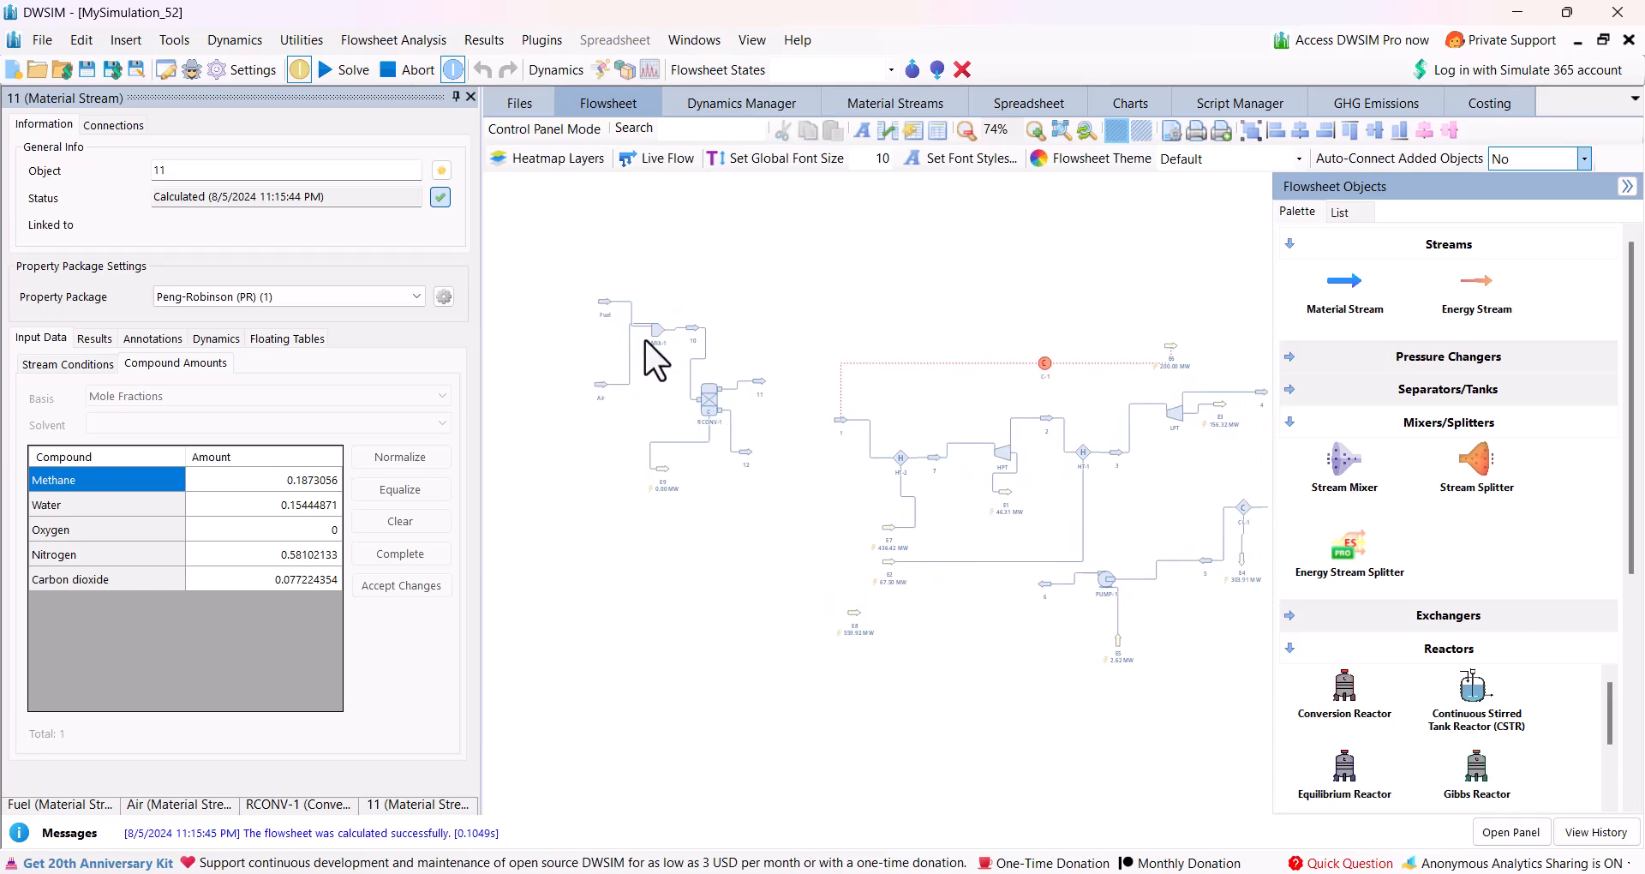
pyautogui.moveTo(605, 307); pyautogui.dragTo(567, 297)
pyautogui.moveTo(601, 387)
pyautogui.moveTo(601, 387); pyautogui.dragTo(598, 415)
pyautogui.scroll(-3, 1413, 597)
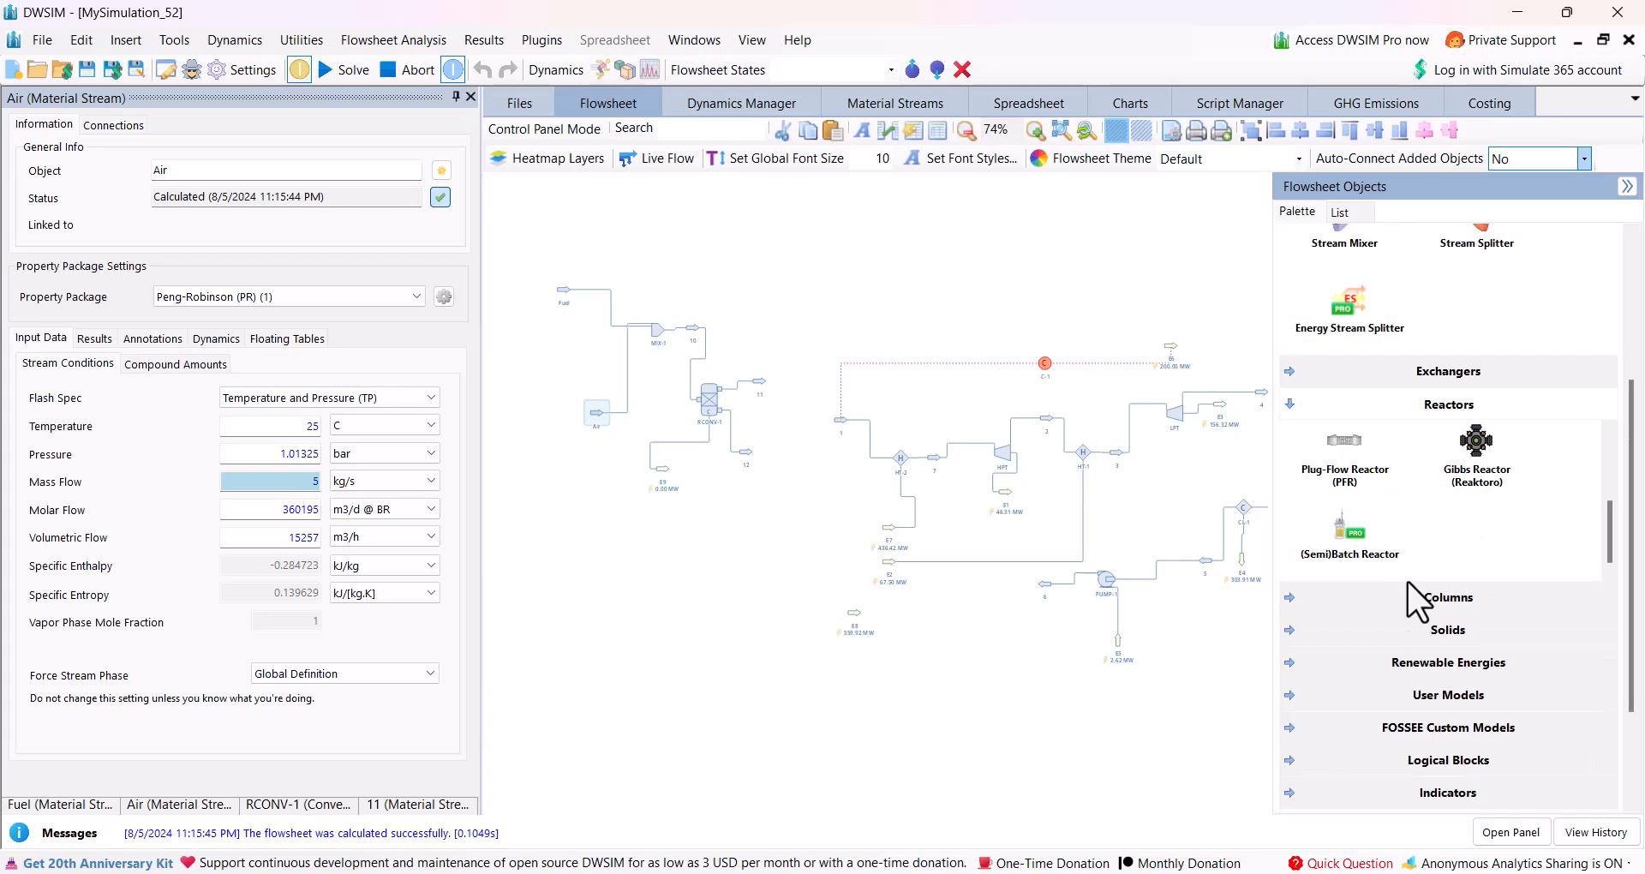
pyautogui.click(1283, 759)
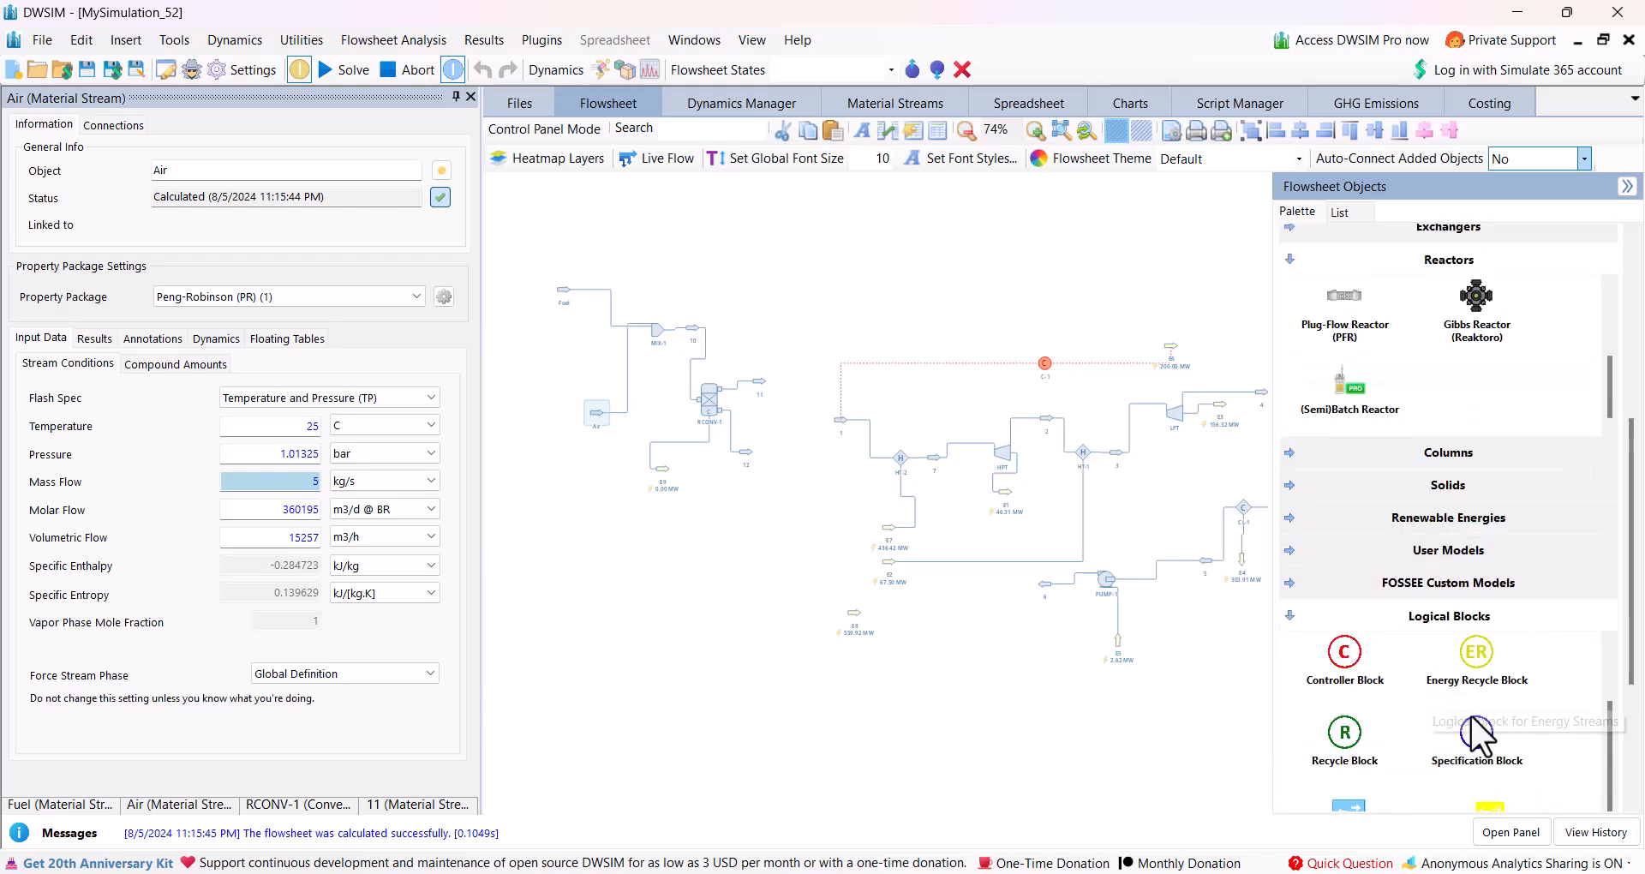
pyautogui.moveTo(1475, 659); pyautogui.dragTo(532, 375)
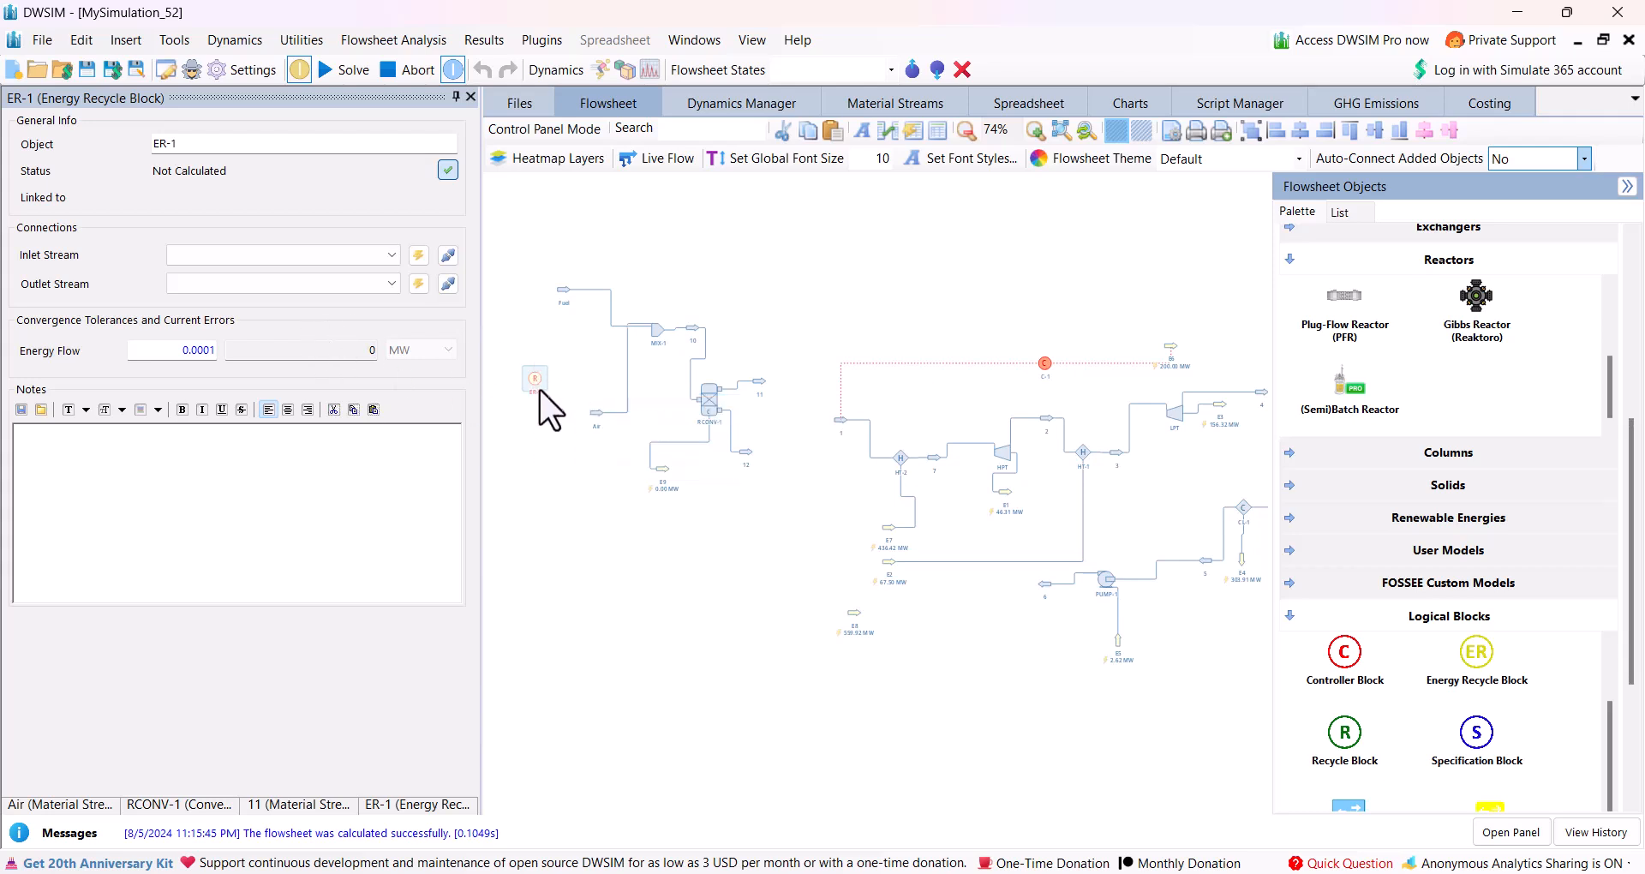
pyautogui.moveTo(531, 384)
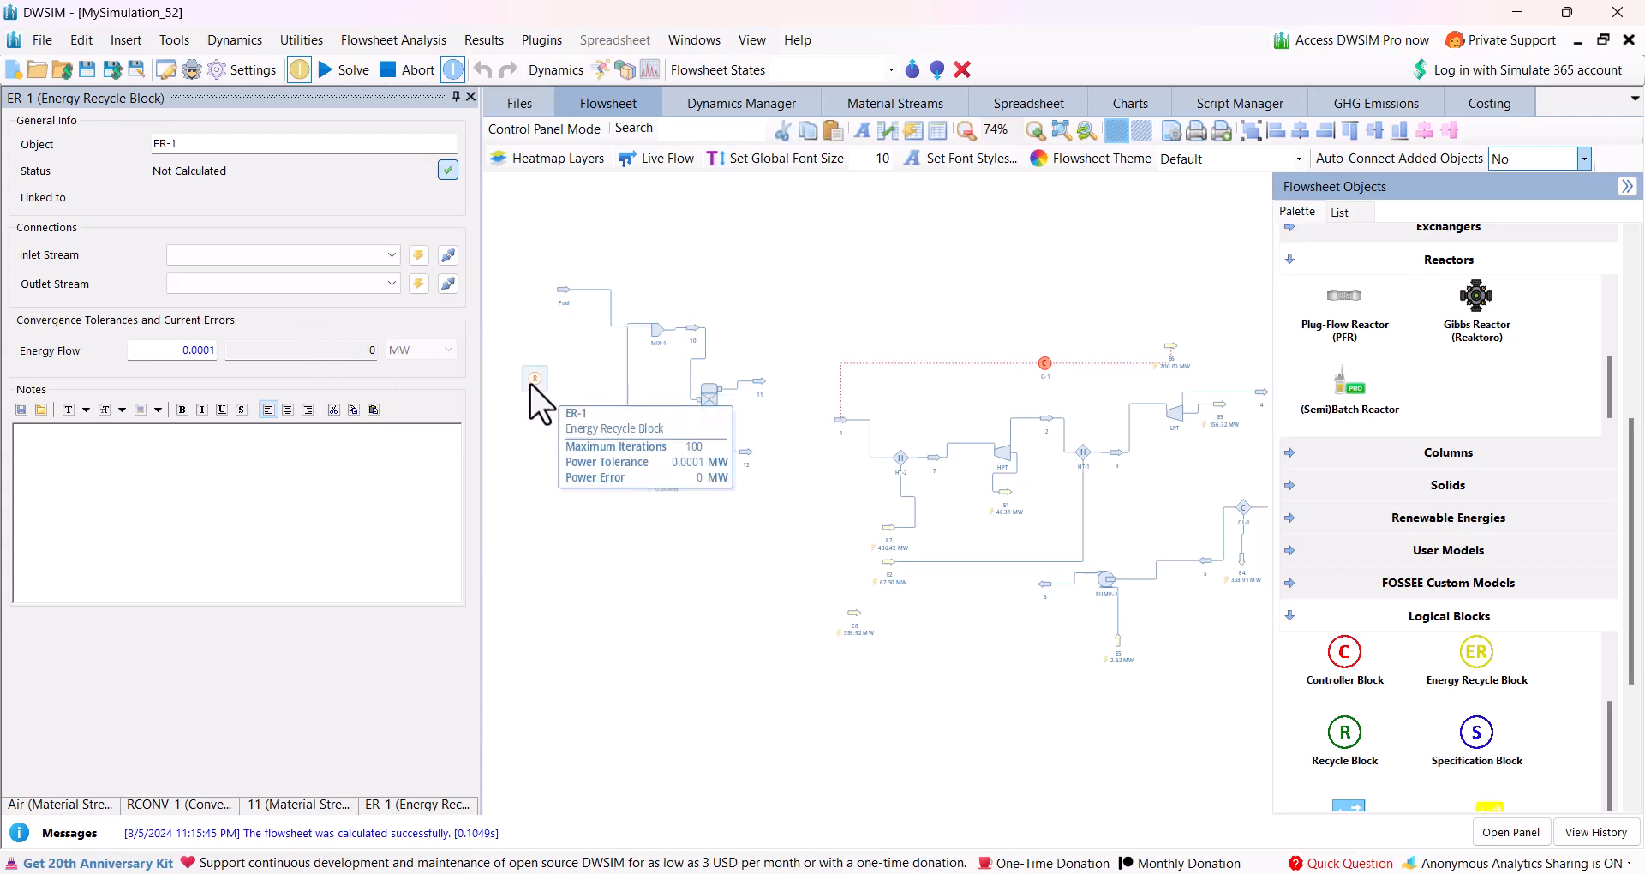
pyautogui.press('Delete')
pyautogui.press('Return')
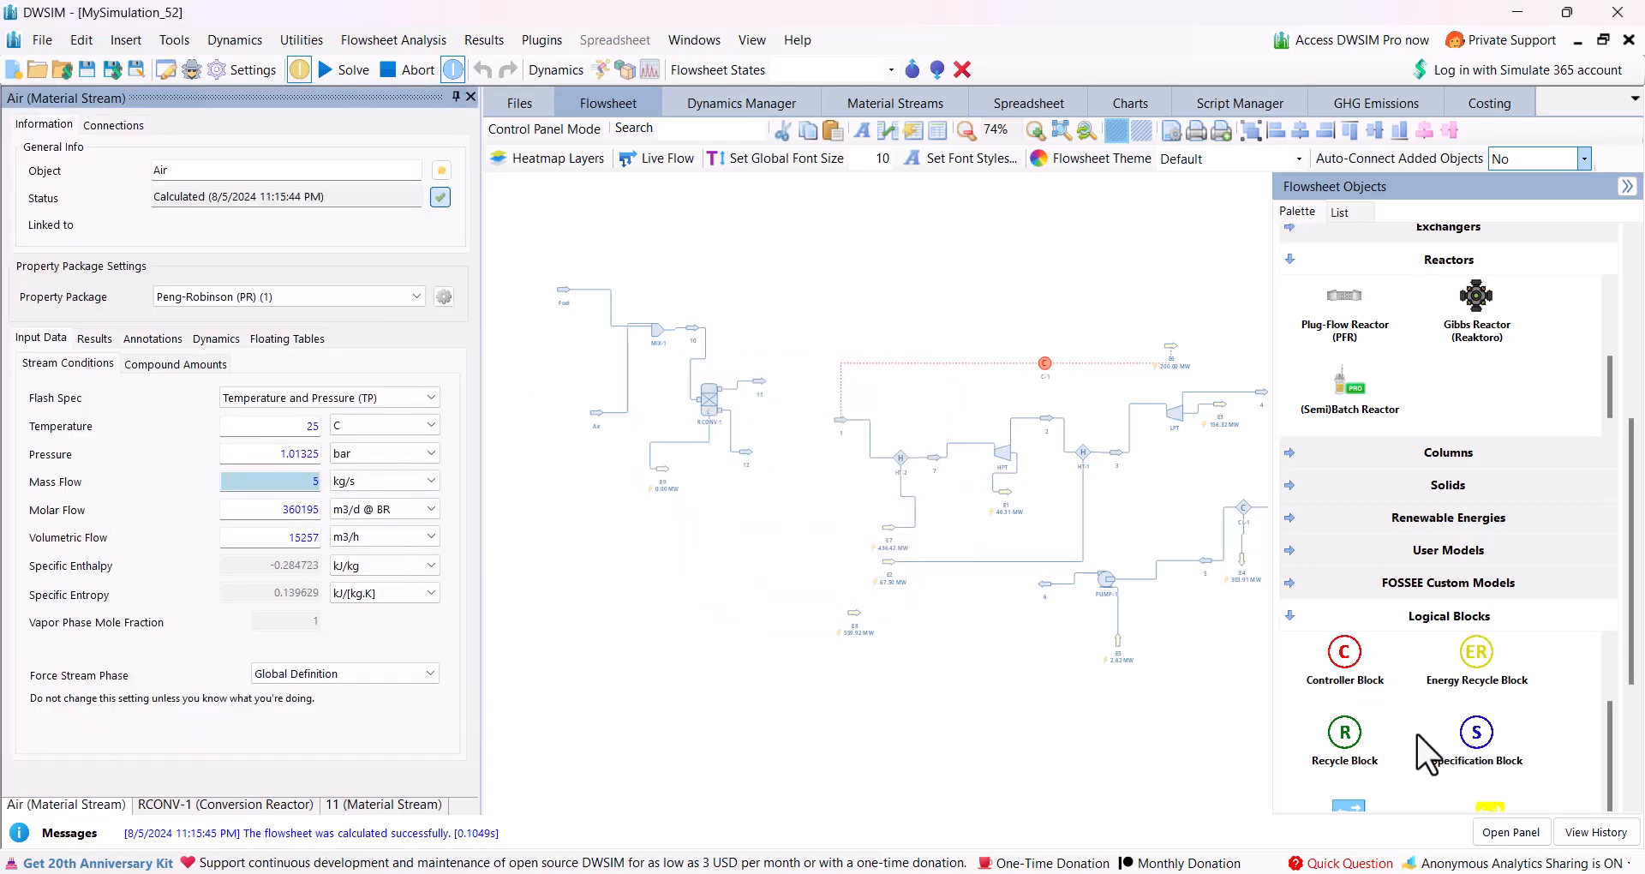
# Place a specification block beside the Fuel and Air streams and set its source to the Fuel stream's Mass Flow.
pyautogui.moveTo(1470, 748); pyautogui.dragTo(514, 356)
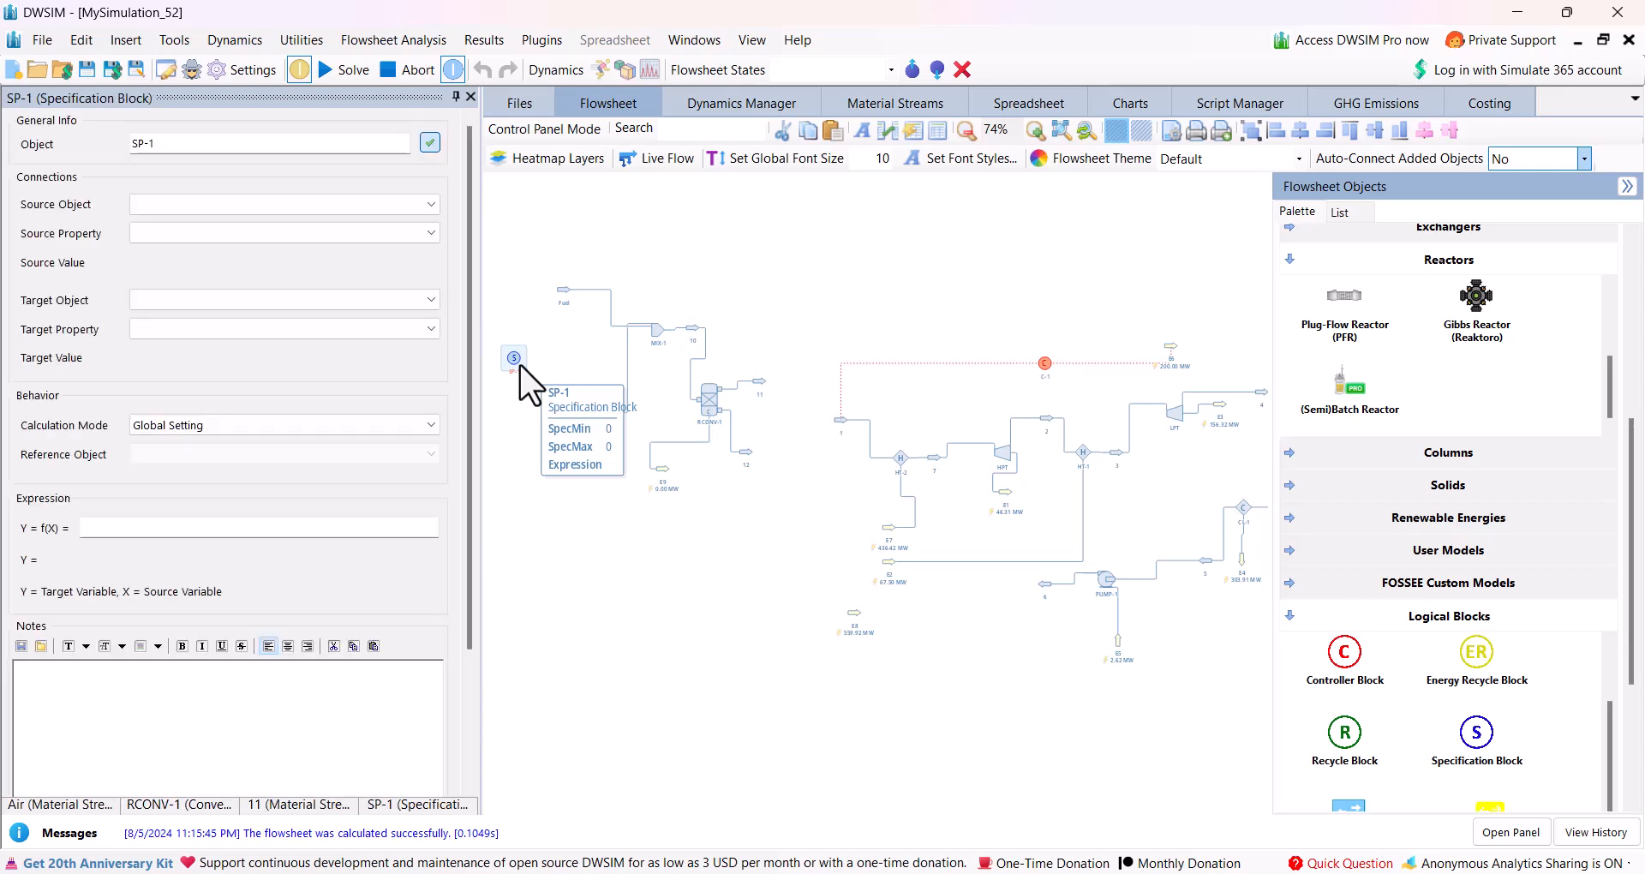
pyautogui.click(426, 203)
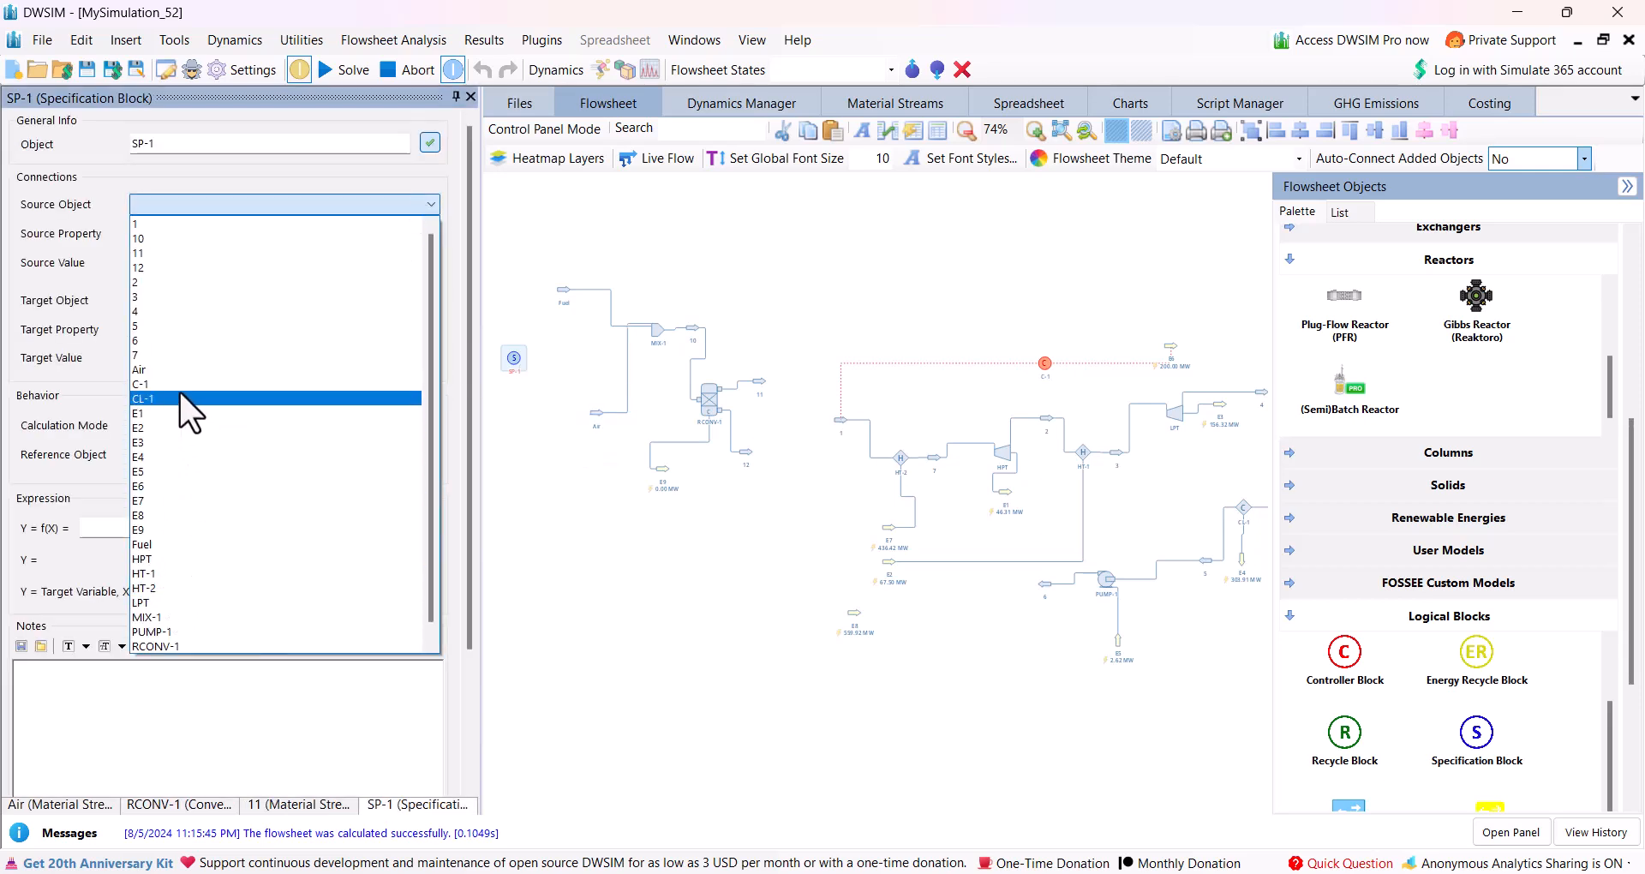
pyautogui.click(191, 550)
pyautogui.click(136, 239)
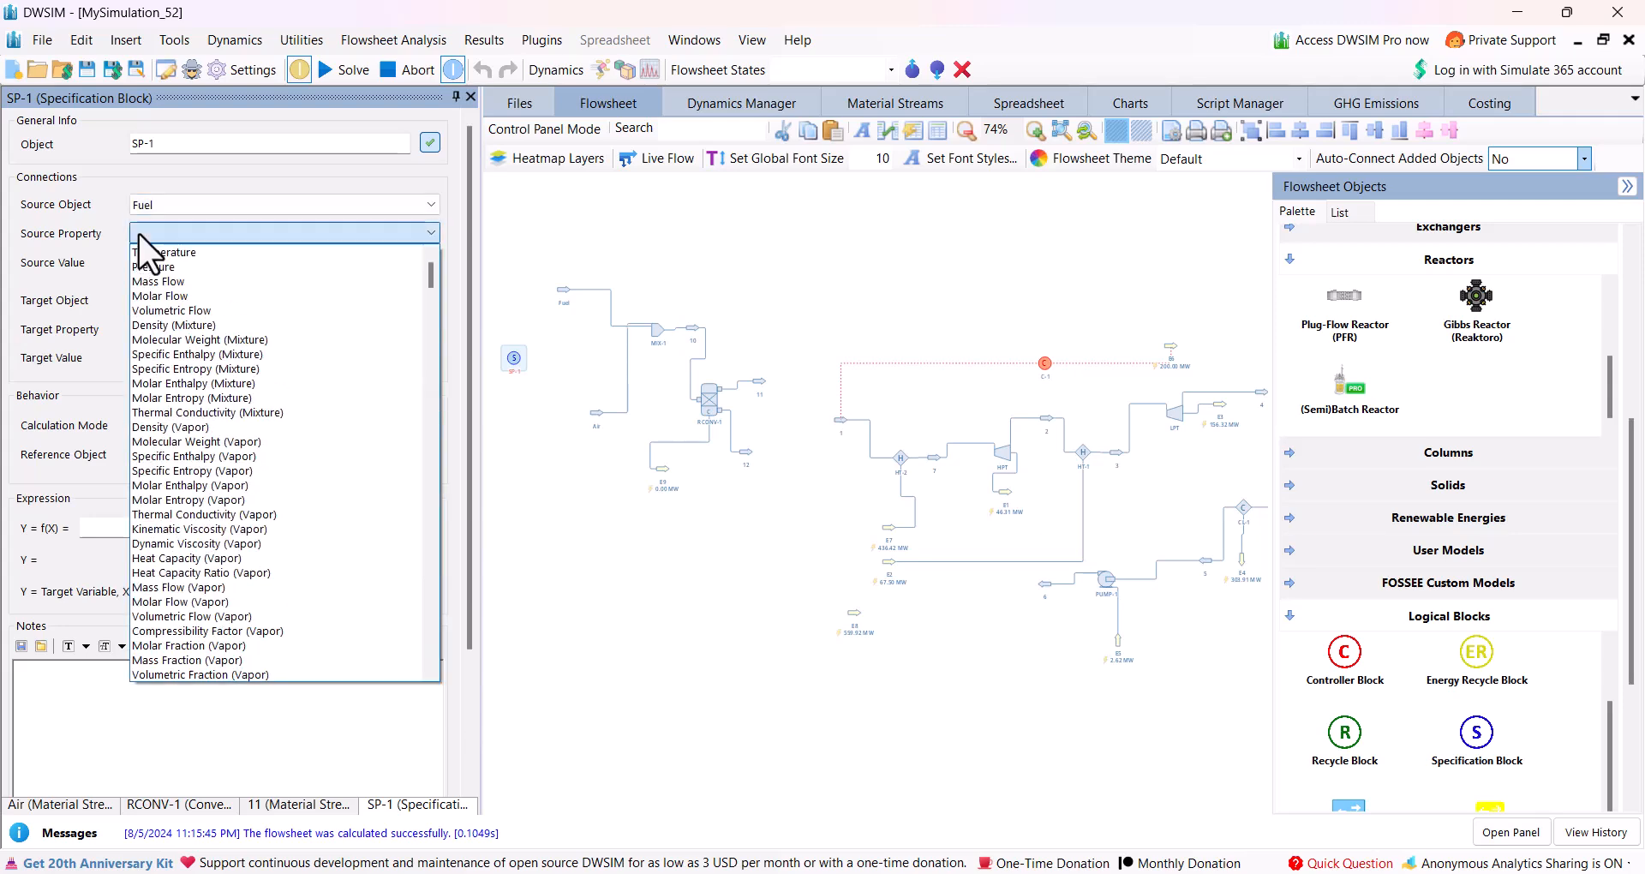
pyautogui.click(161, 279)
# Set the specification block's target to the Air stream's Mass Flow.
pyautogui.click(160, 301)
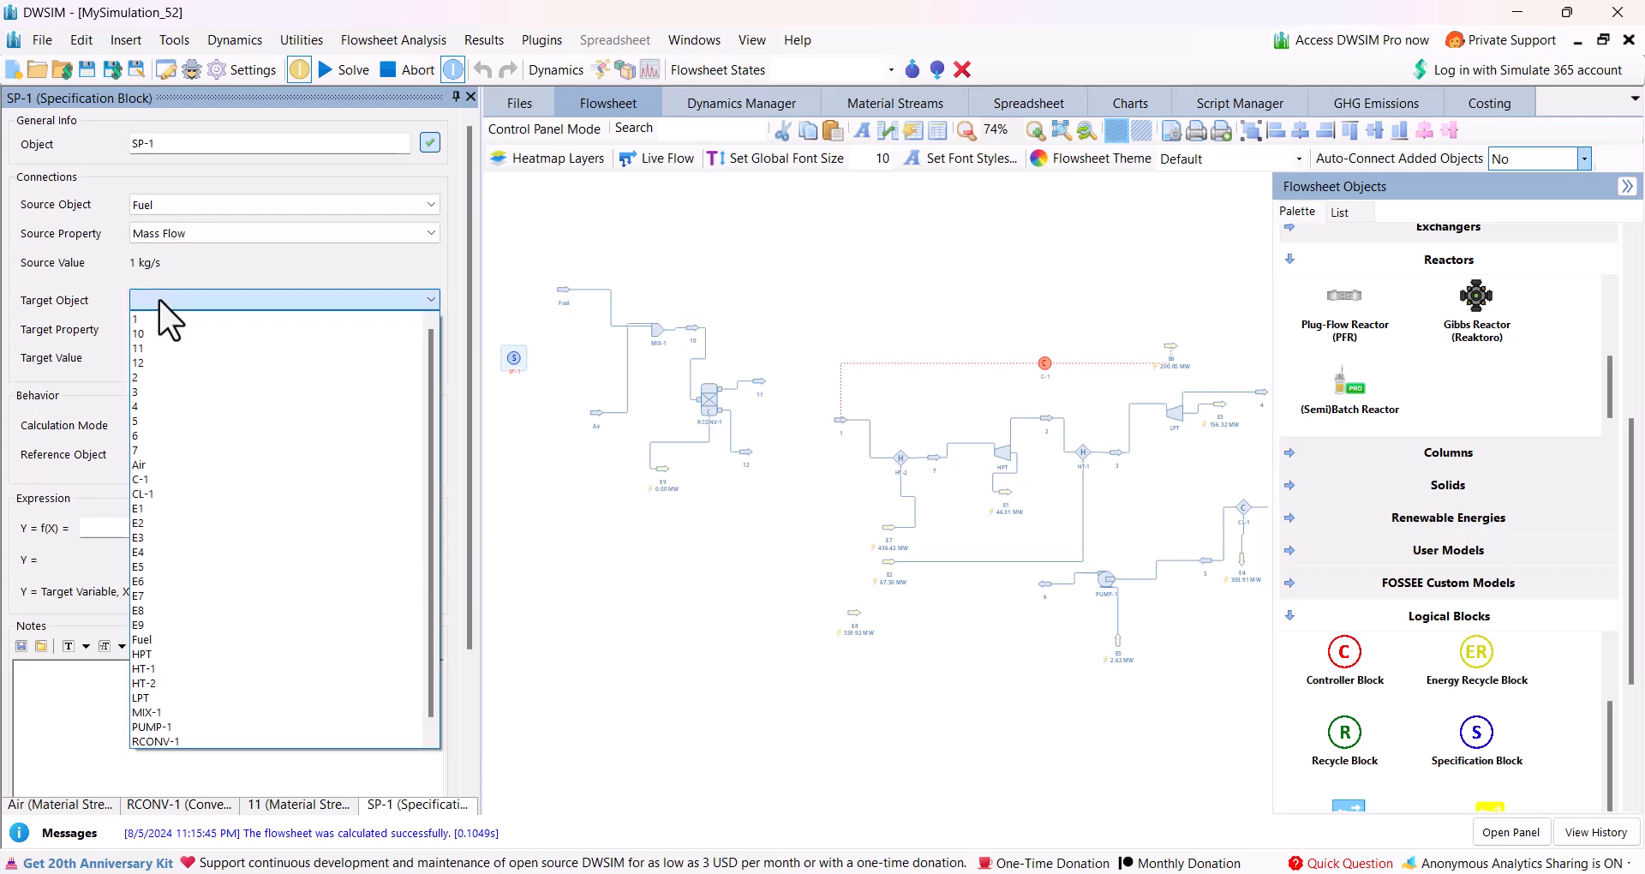
pyautogui.scroll(-1, 197, 699)
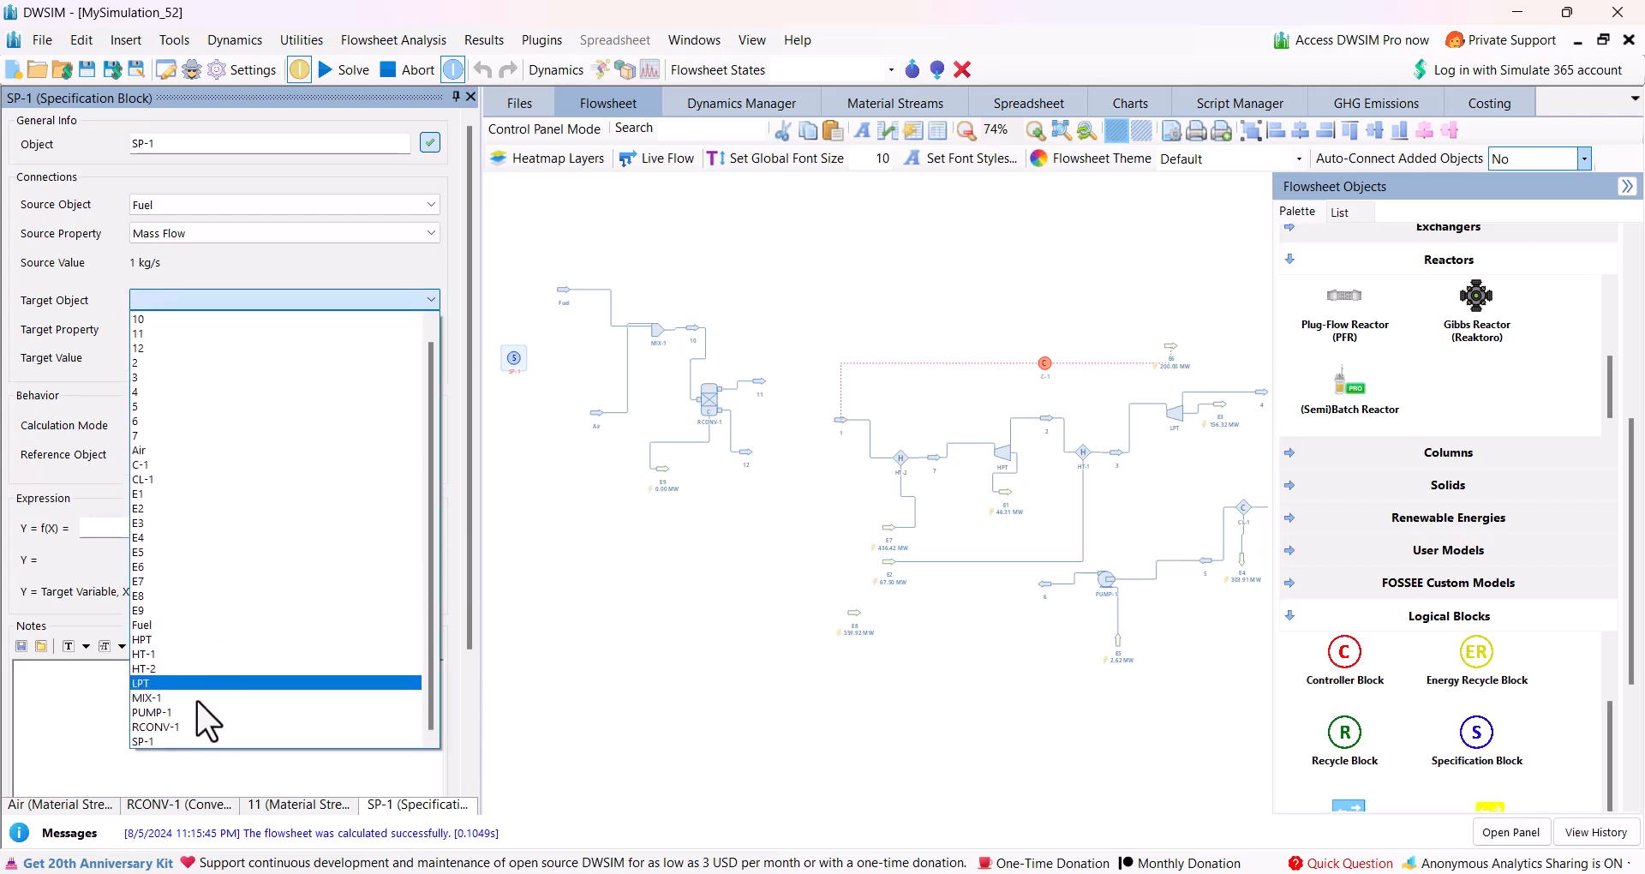
pyautogui.click(134, 450)
pyautogui.click(142, 329)
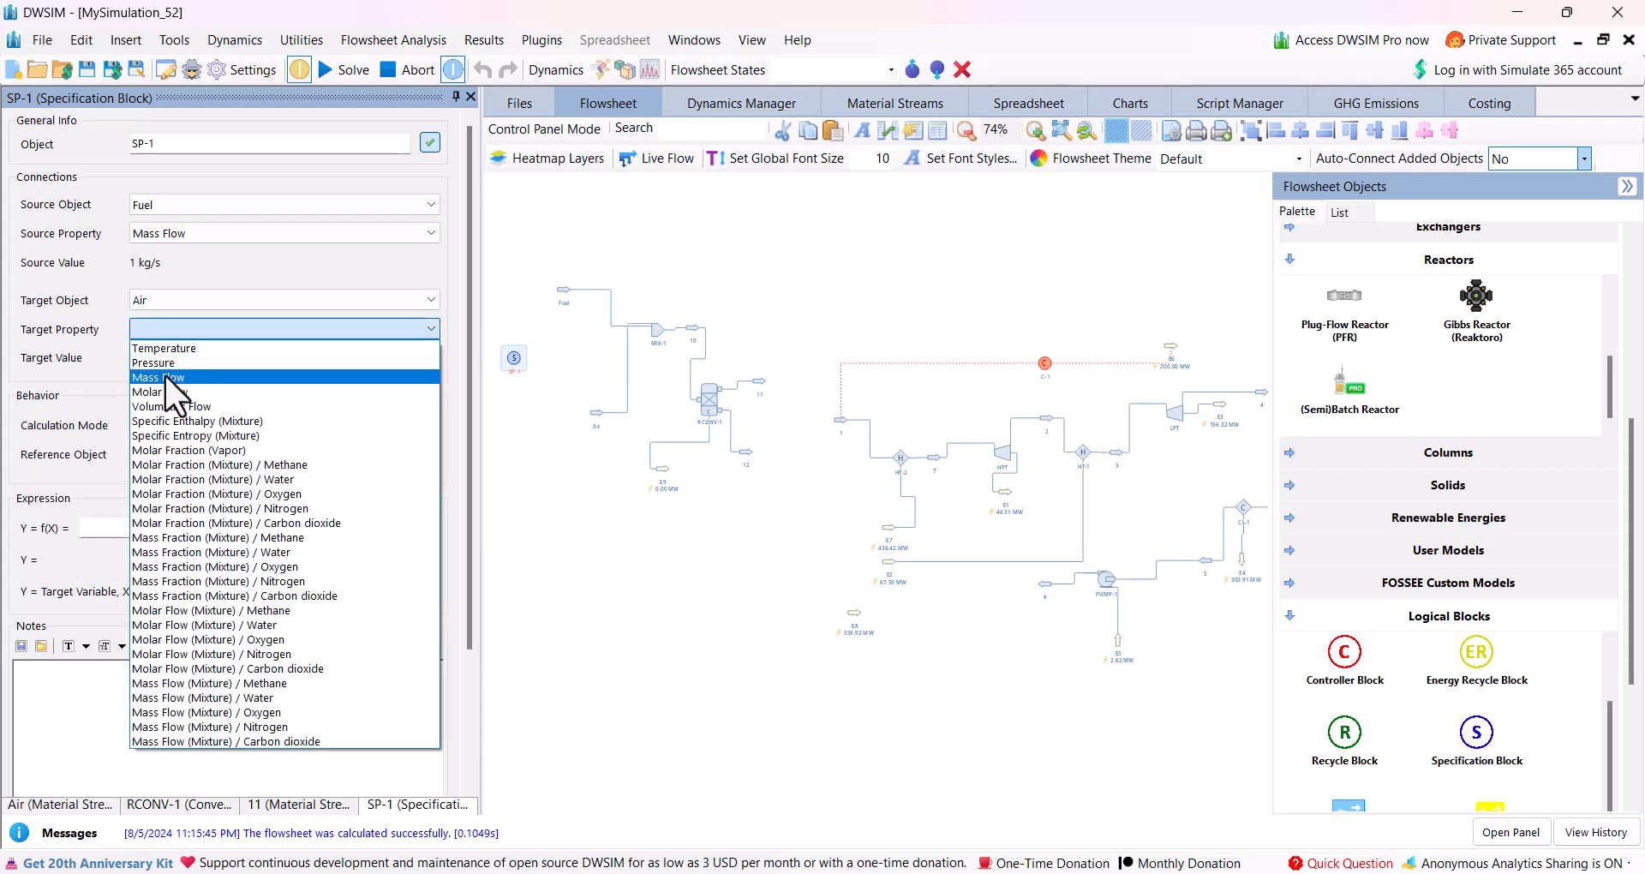
pyautogui.click(155, 376)
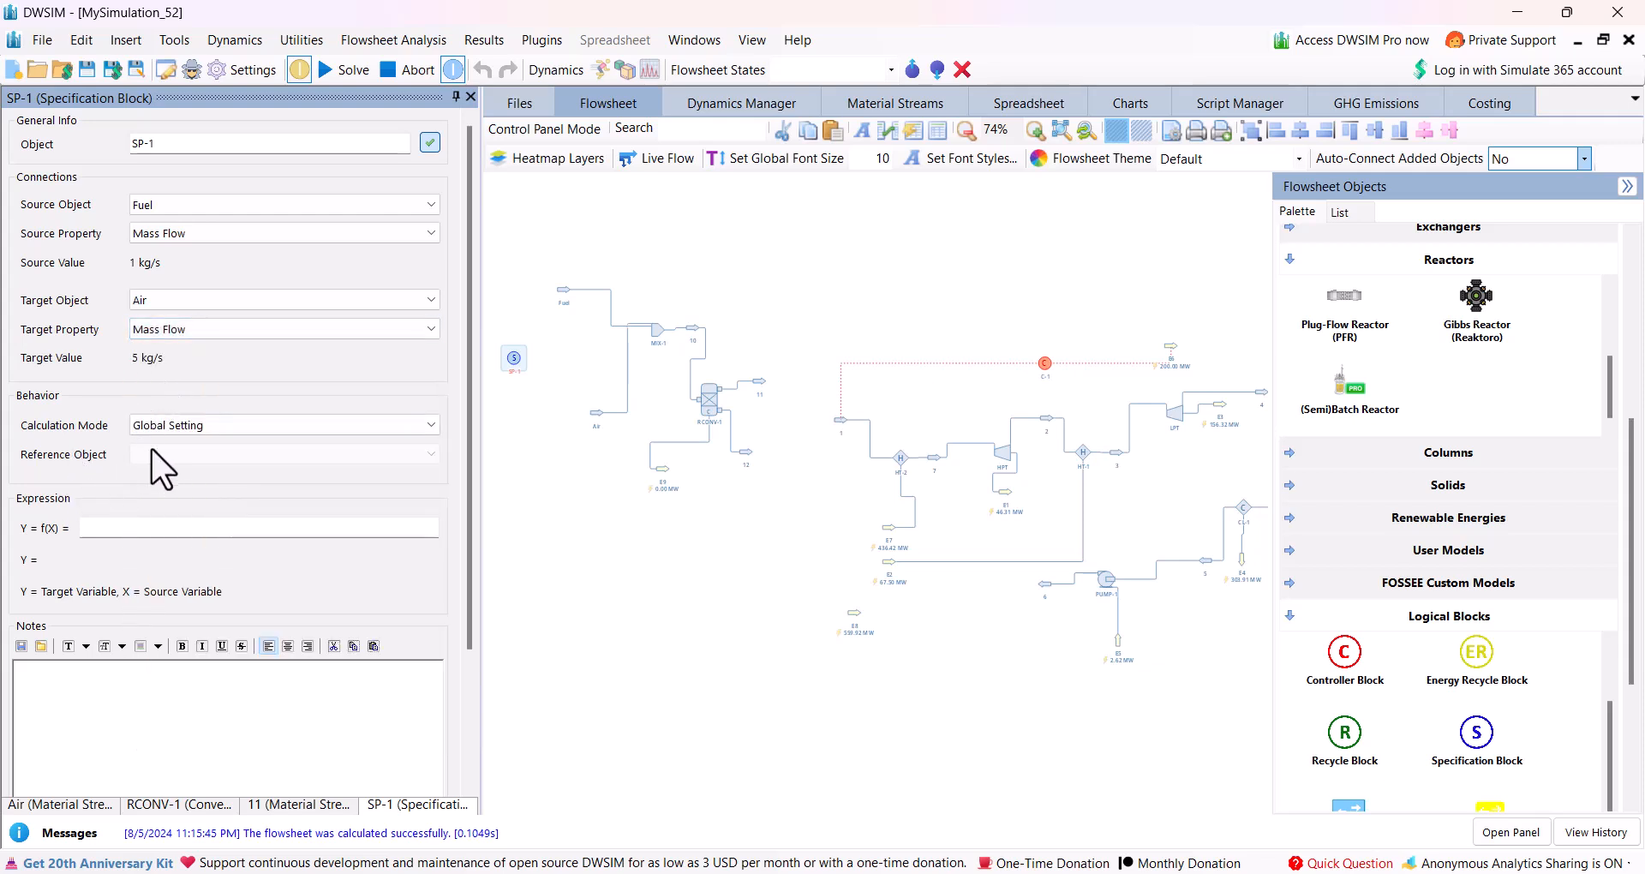
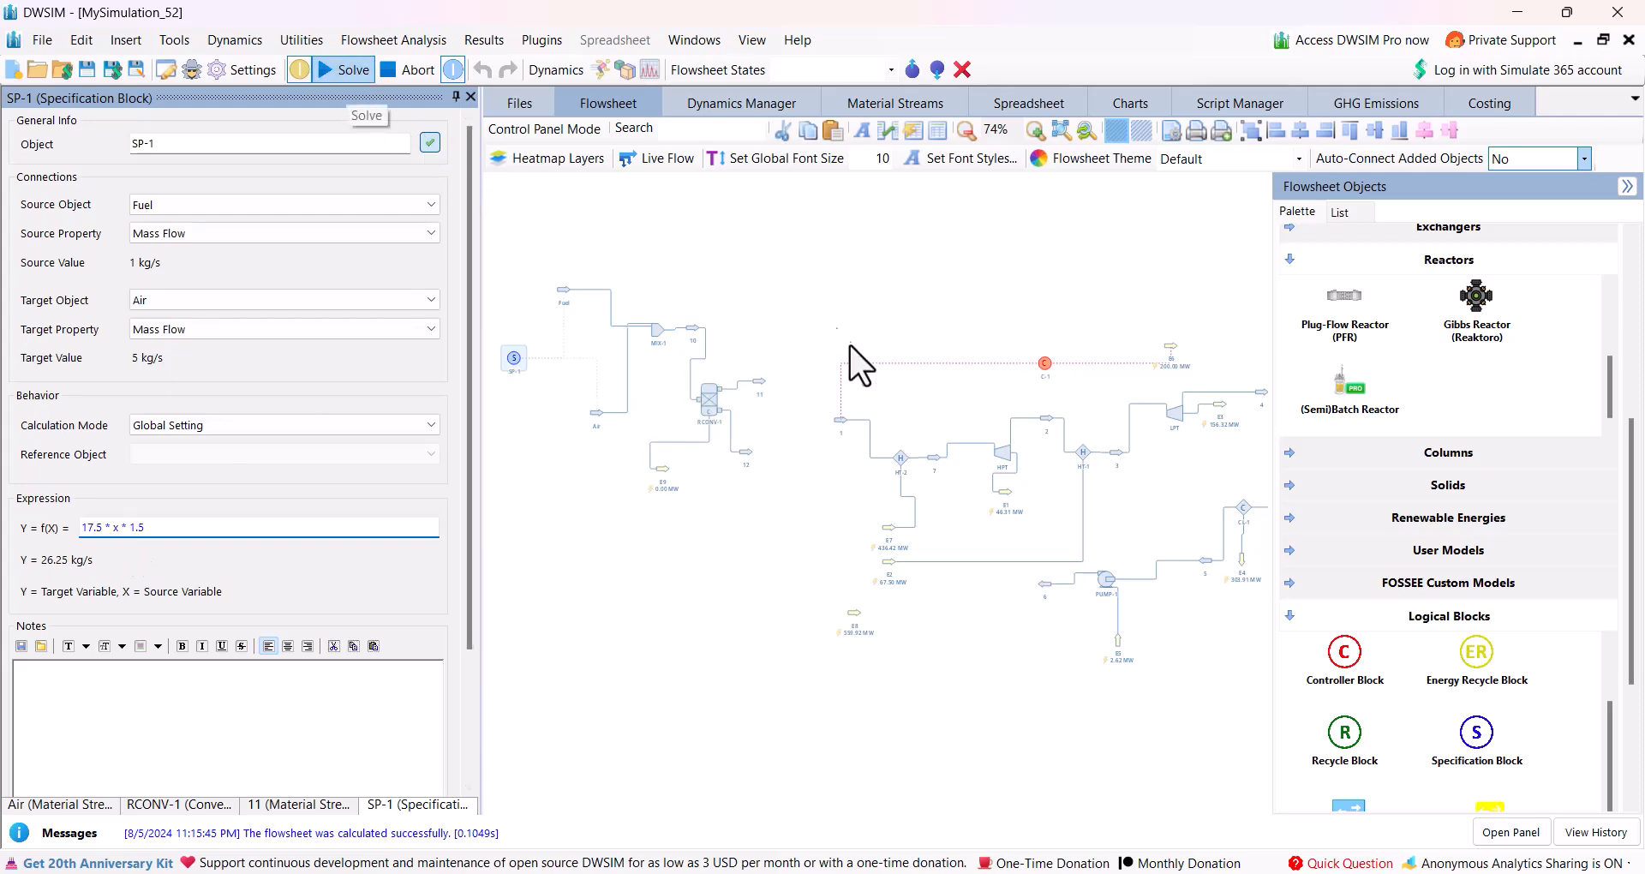
# Check the composition and conditions of reactor outlet stream 11, and place a cooler above it on the flowsheet.
pyautogui.click(759, 386)
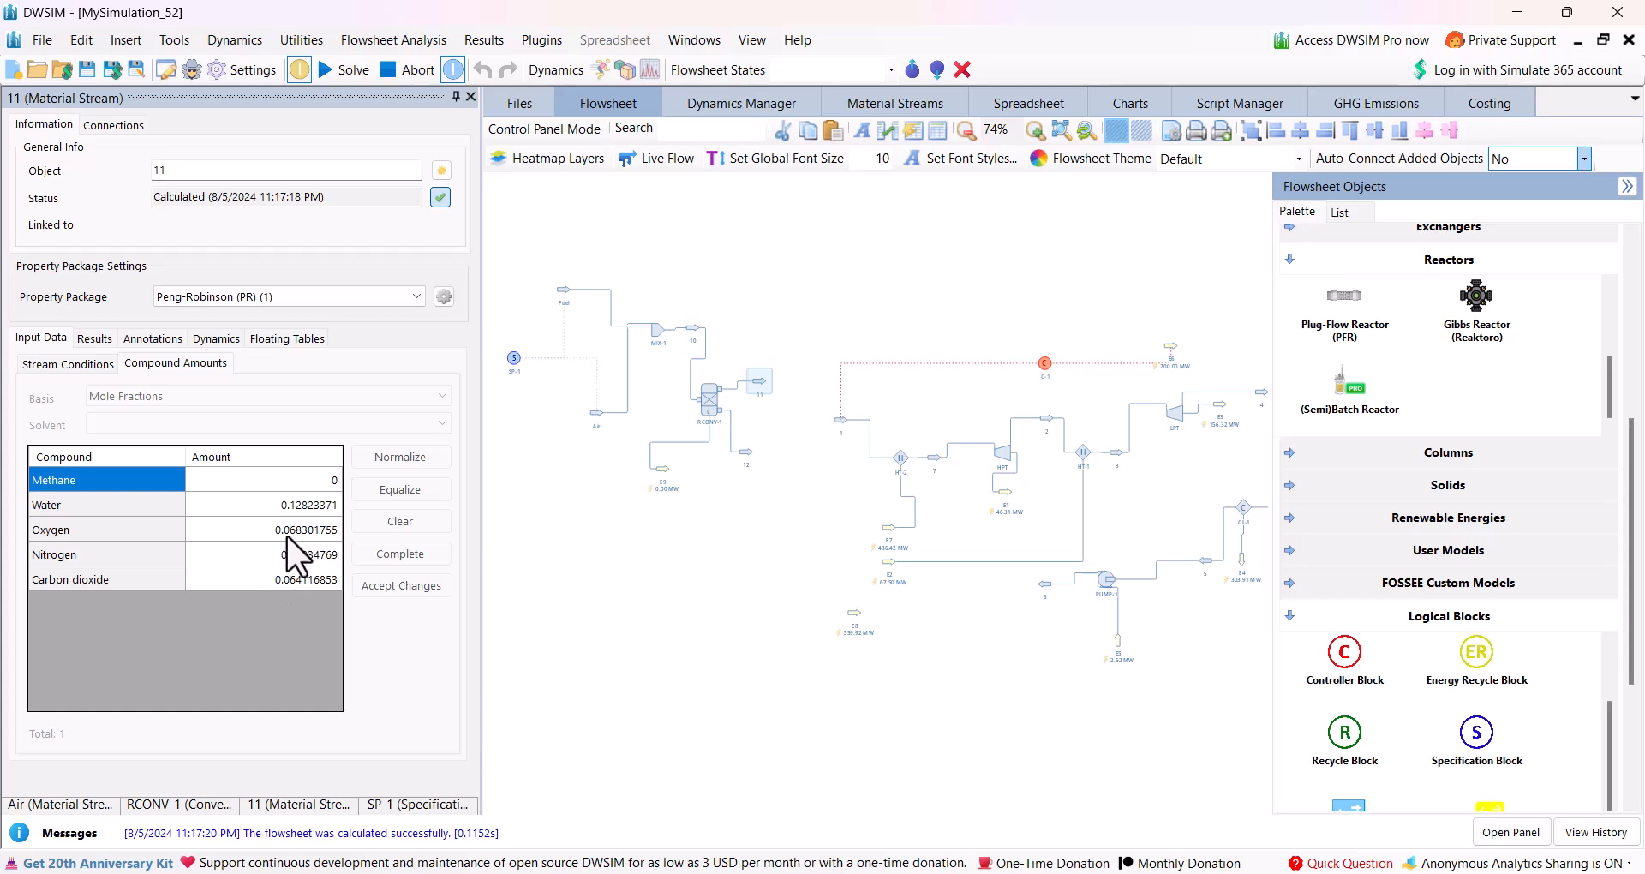
pyautogui.moveTo(764, 389)
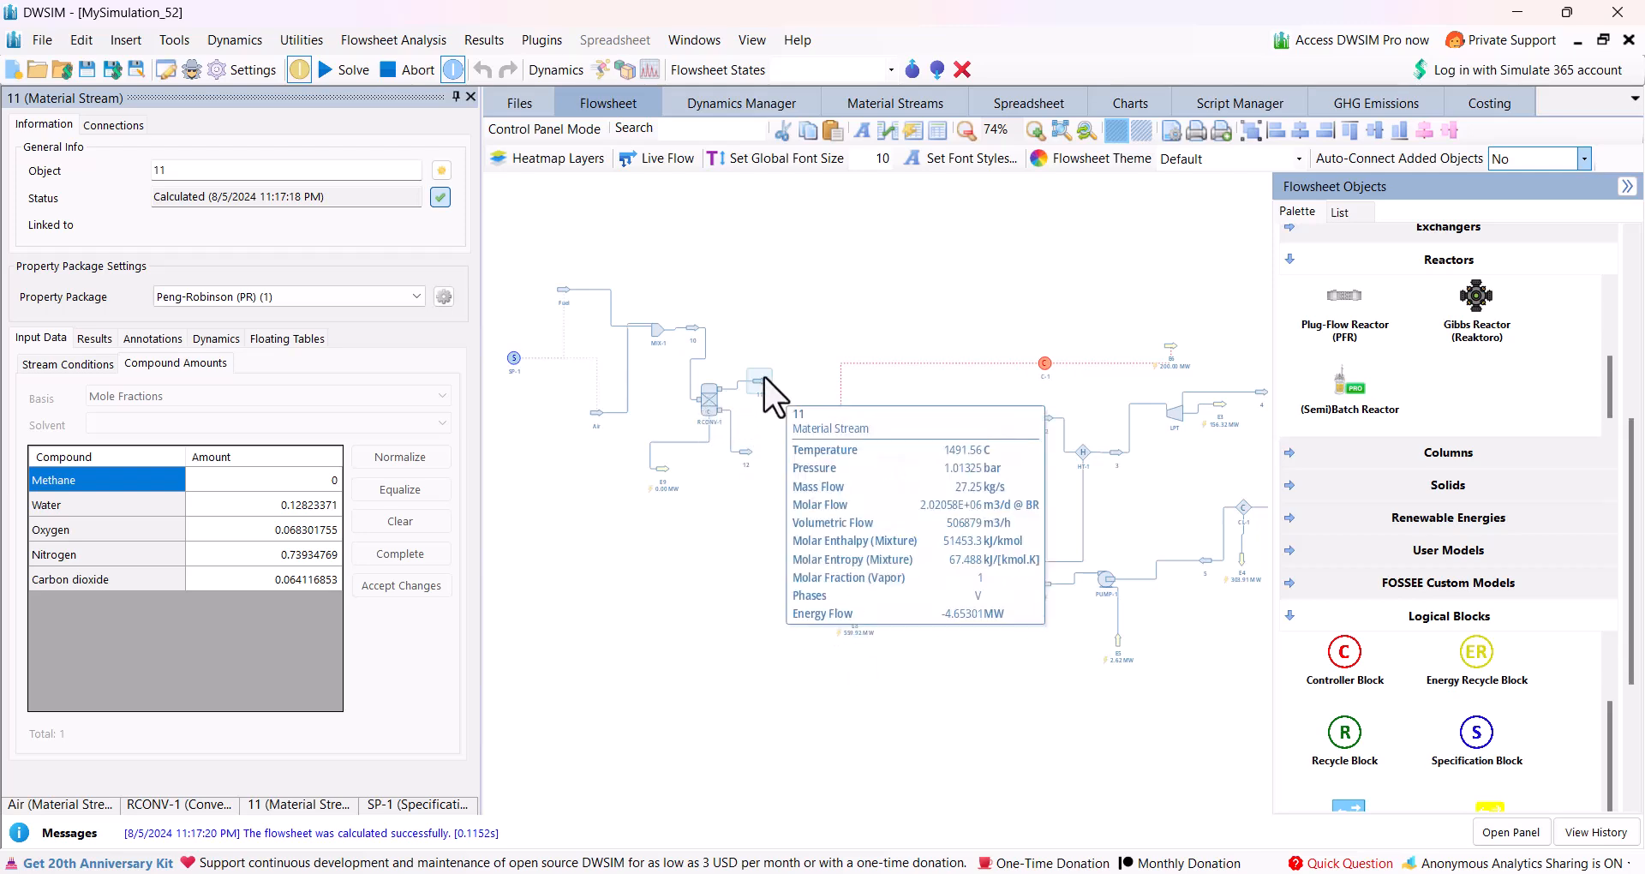
pyautogui.scroll(-3, 1442, 564)
pyautogui.scroll(2, 1405, 514)
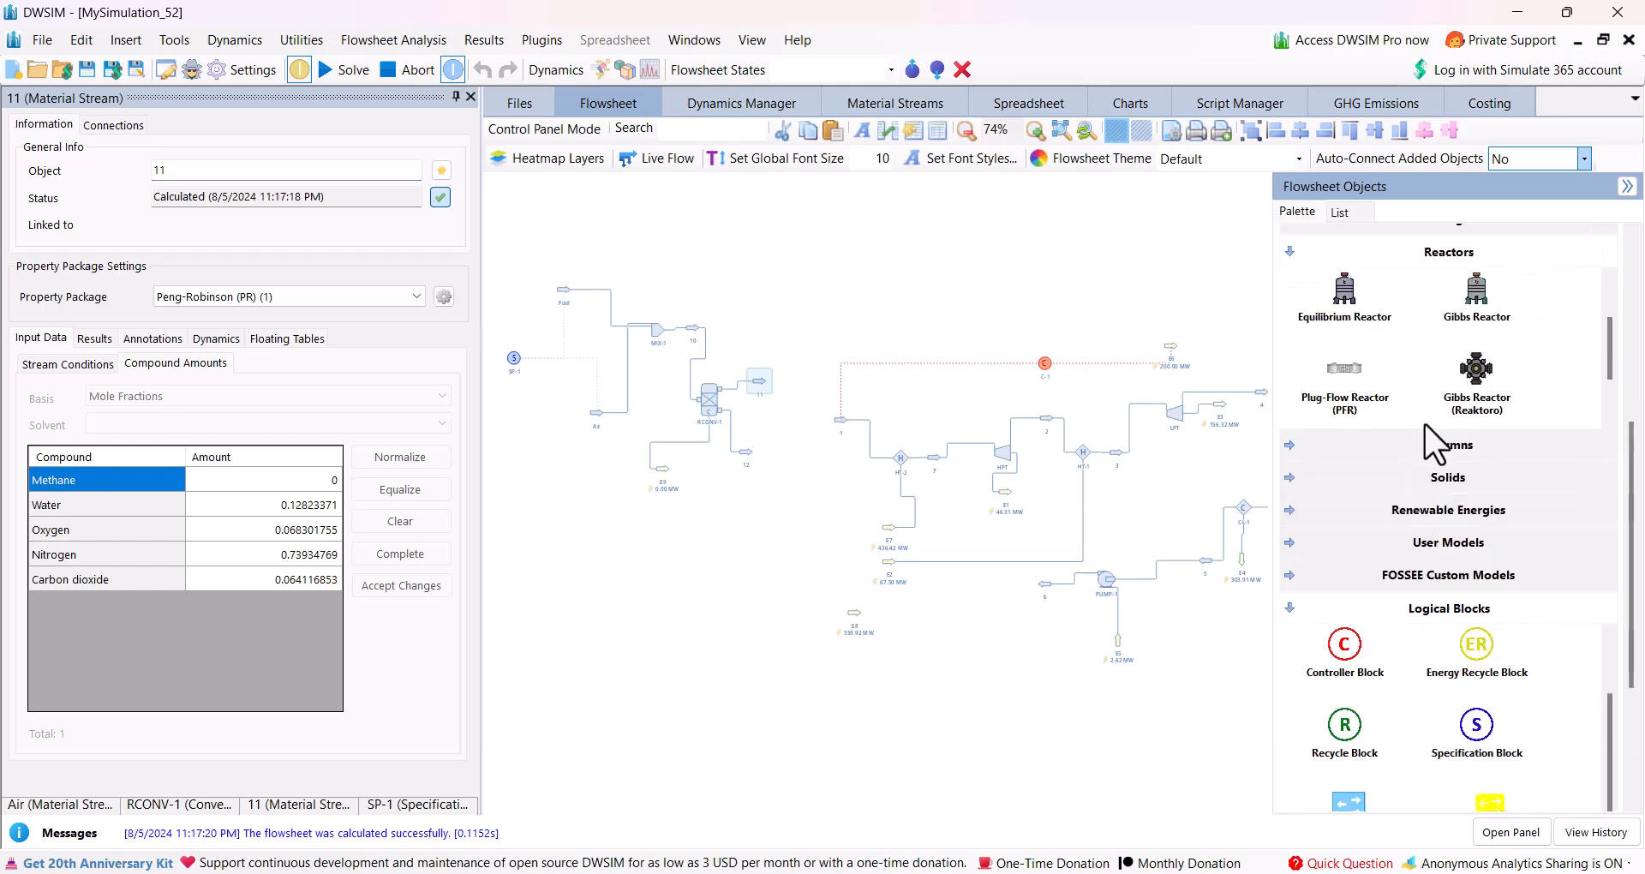
pyautogui.scroll(2, 1405, 502)
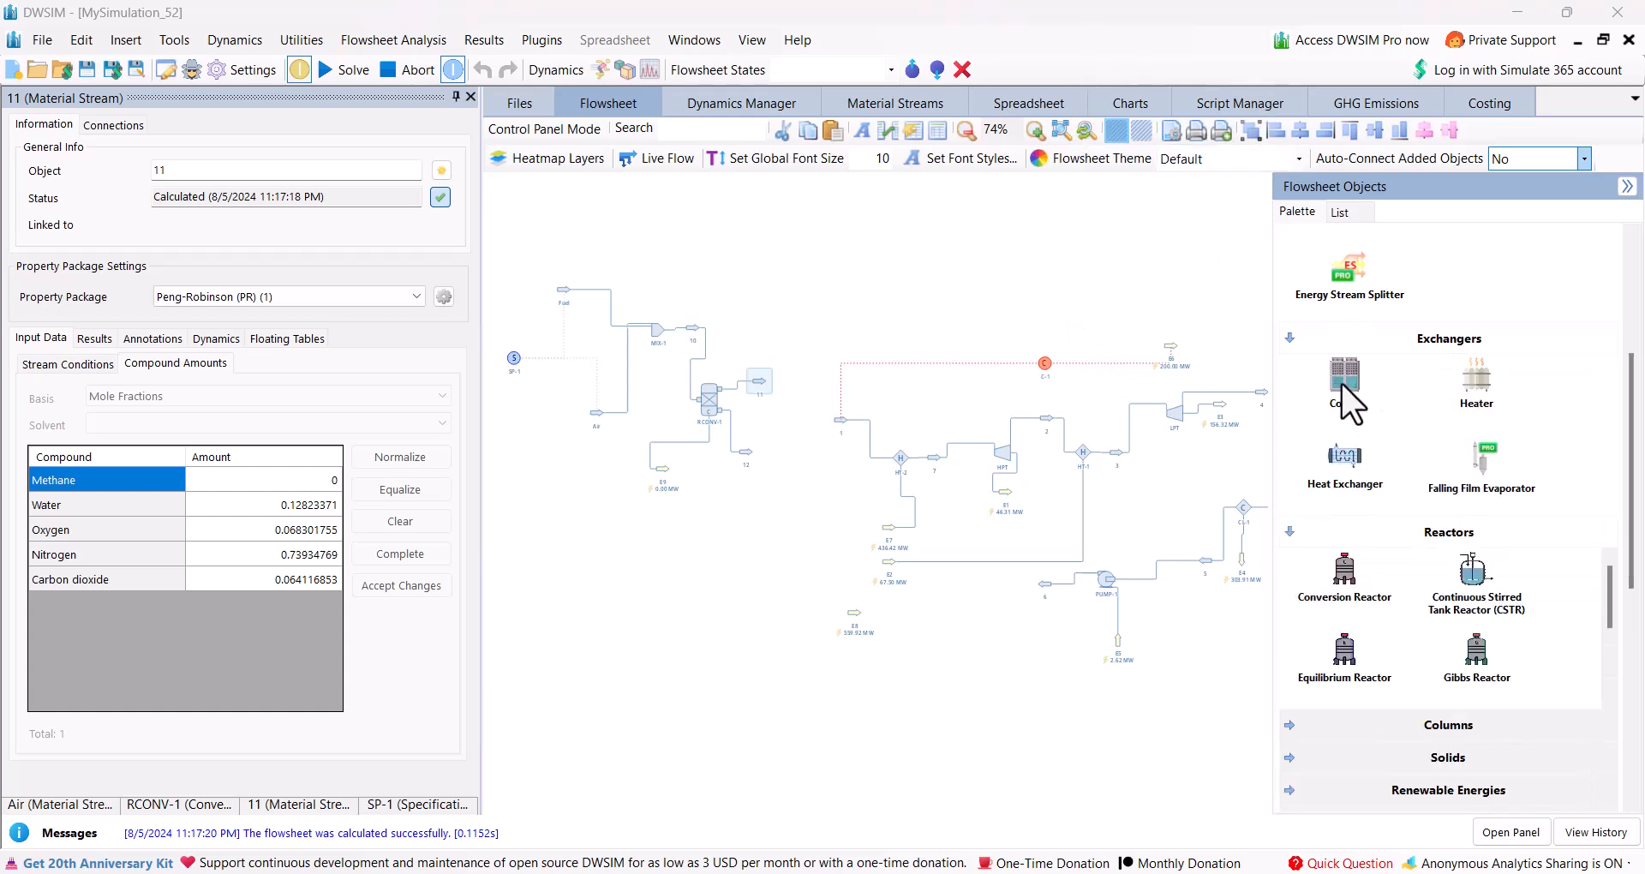
pyautogui.moveTo(1341, 385); pyautogui.dragTo(740, 286)
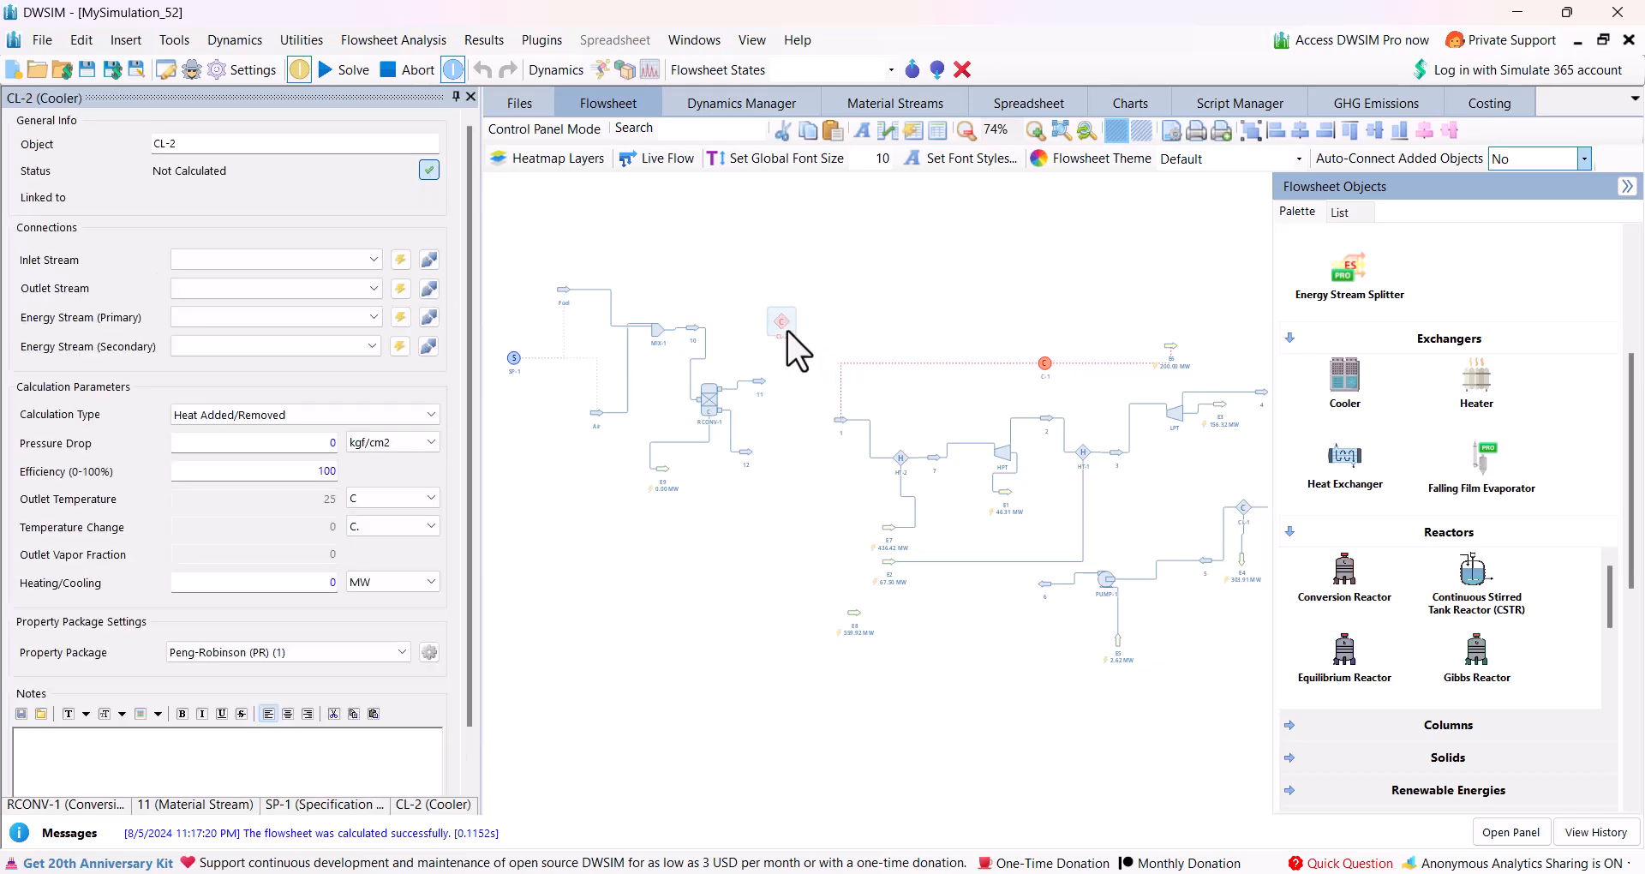
# Connect stream 11 as the cooler's inlet and create its outlet stream and primary energy stream.
pyautogui.click(375, 261)
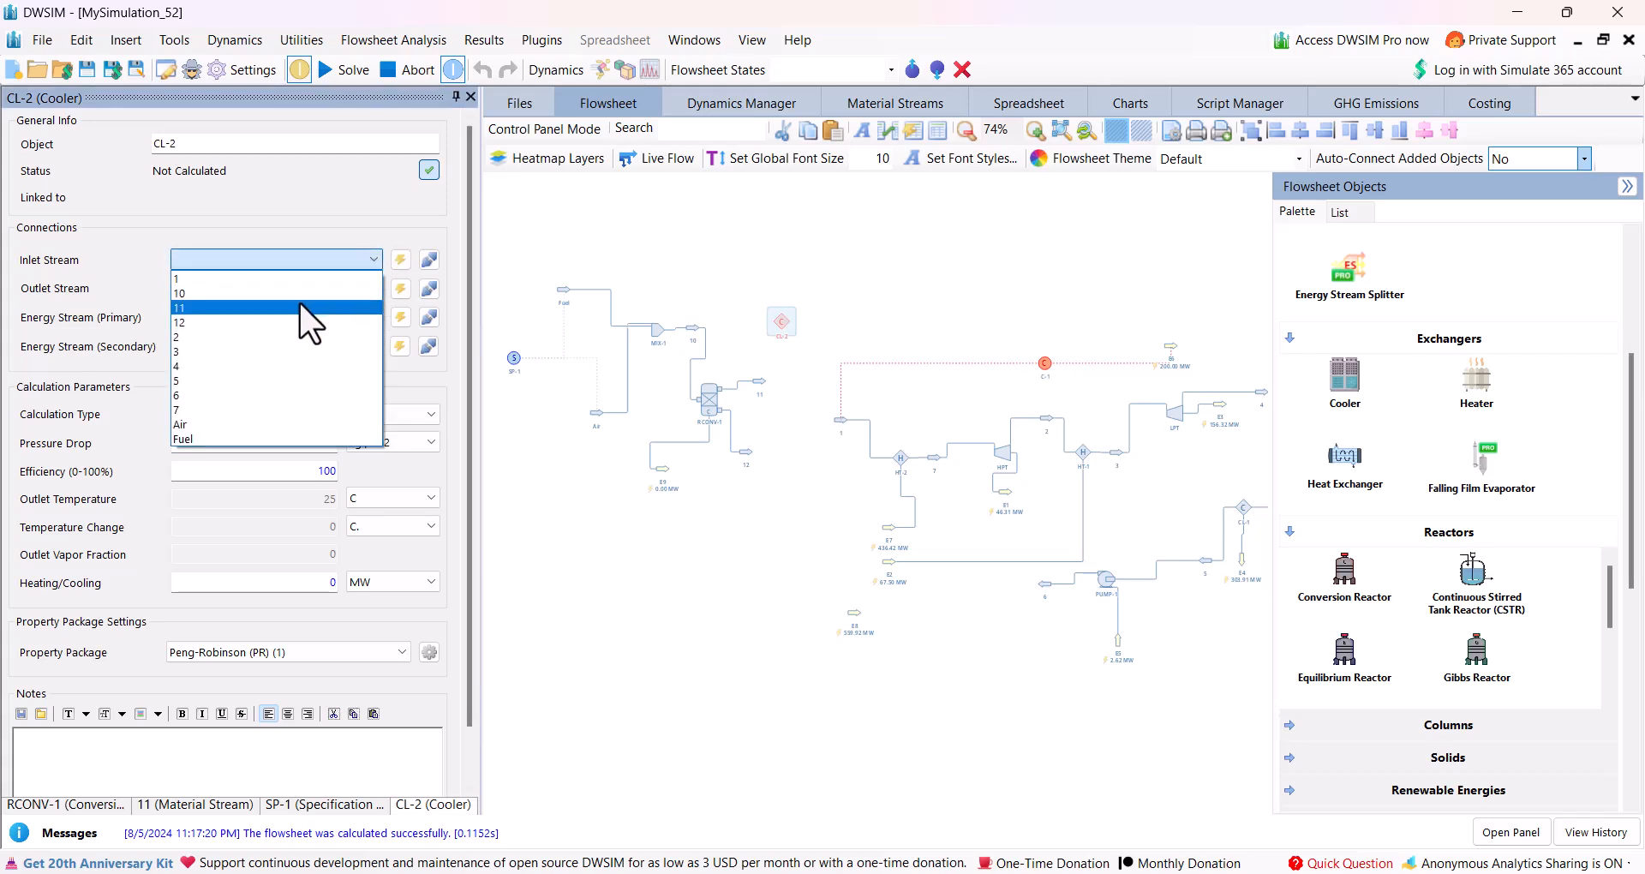
pyautogui.click(300, 307)
pyautogui.click(369, 292)
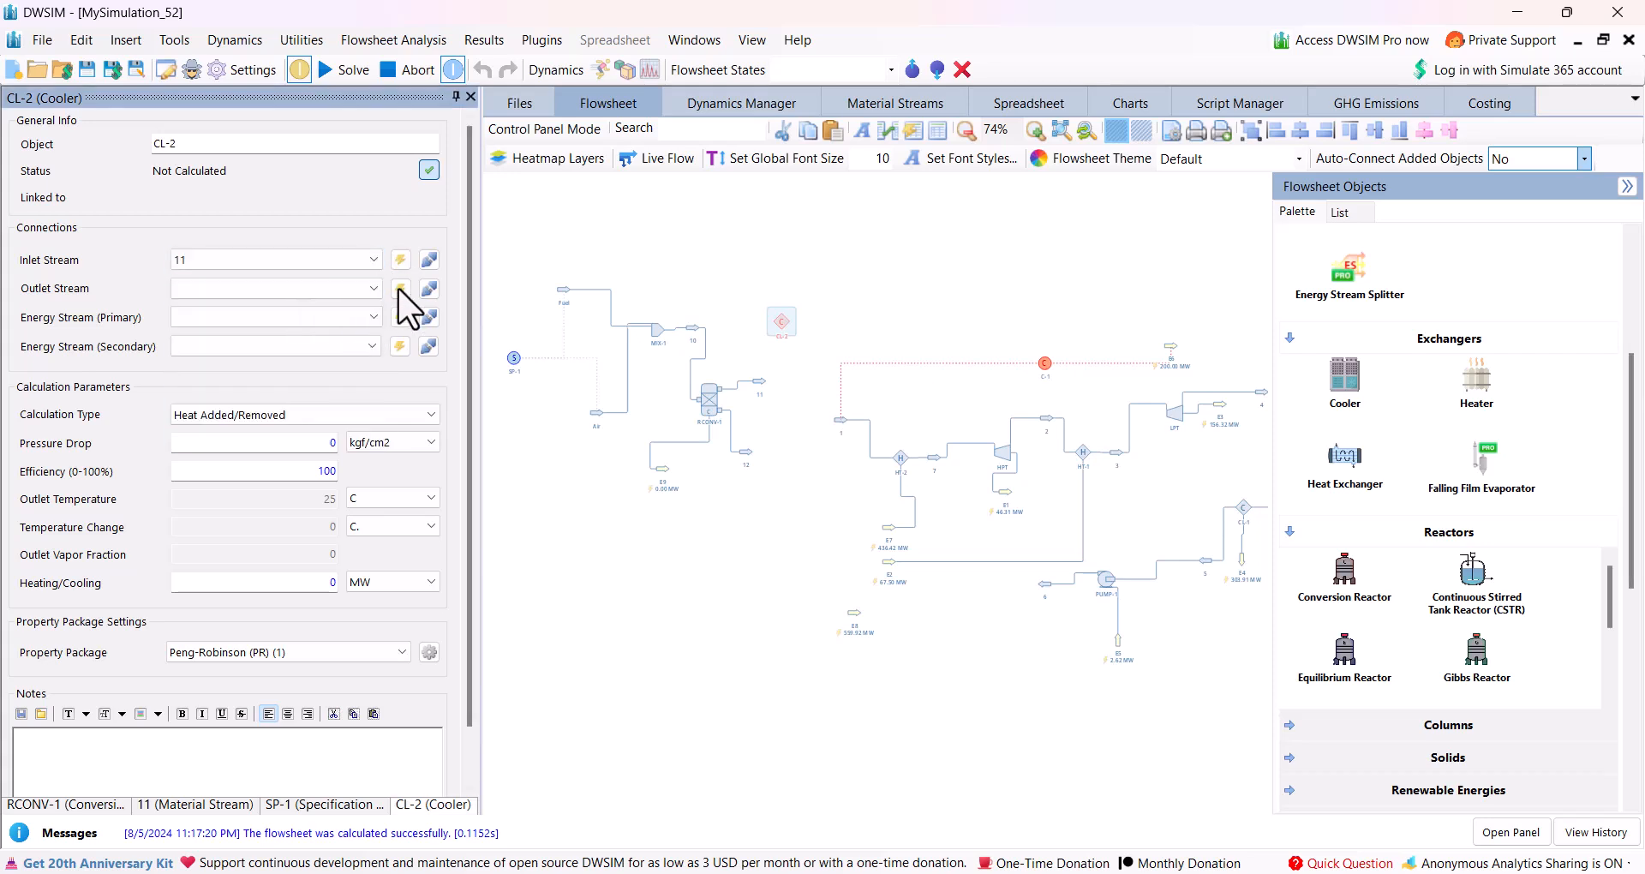
pyautogui.click(406, 289)
pyautogui.click(405, 310)
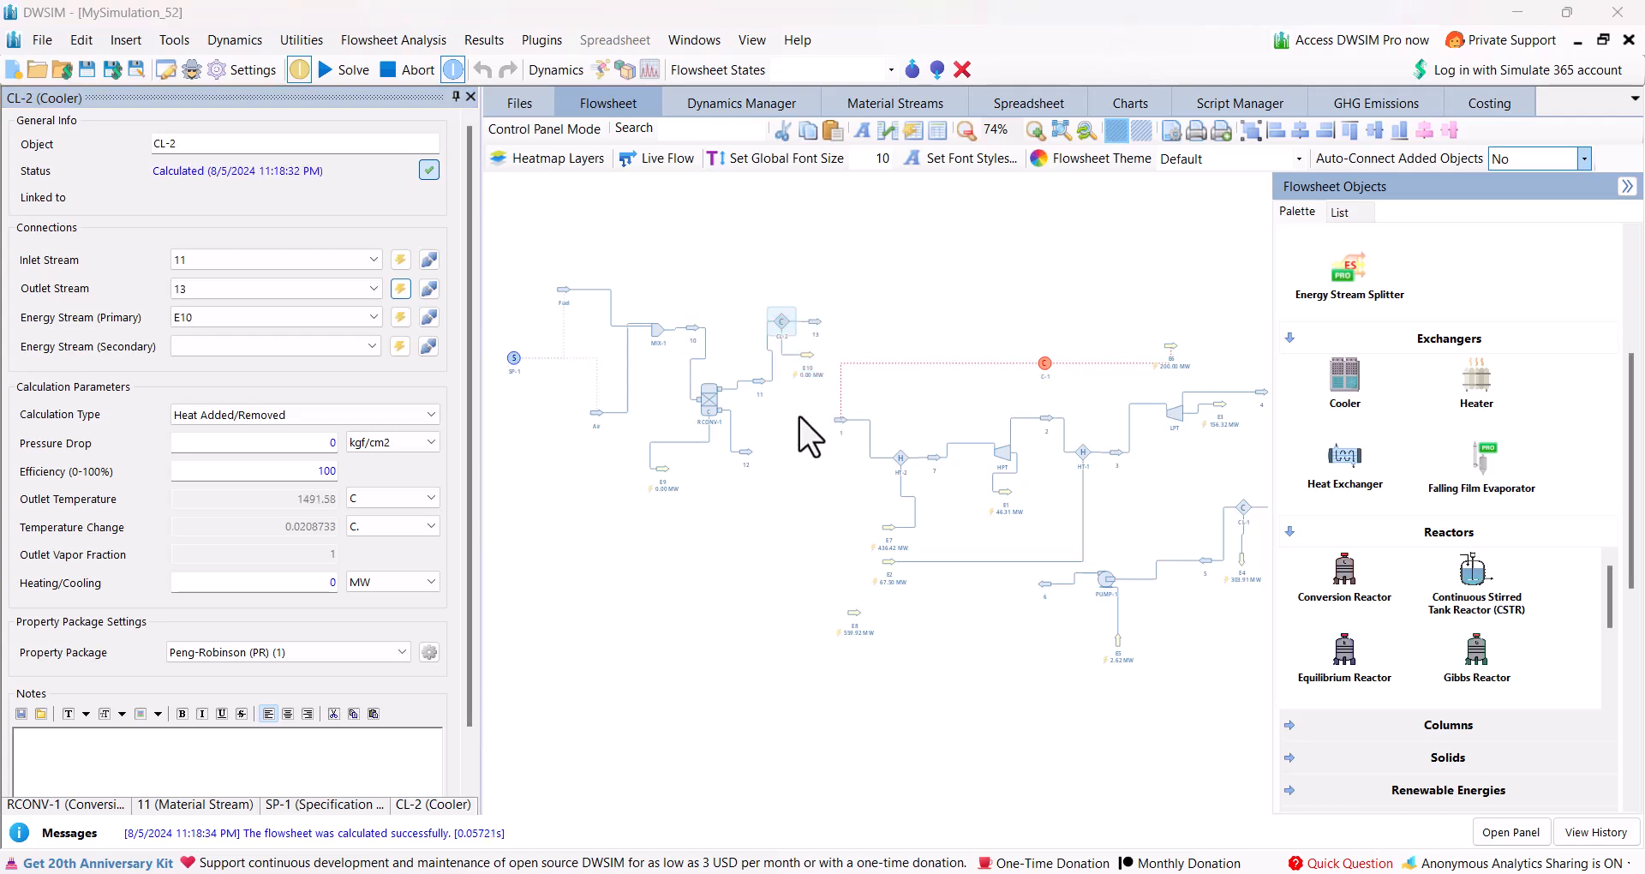
# Set the cooler's calculation type to Outlet Temperature with an outlet temperature of 130 C.
pyautogui.click(366, 414)
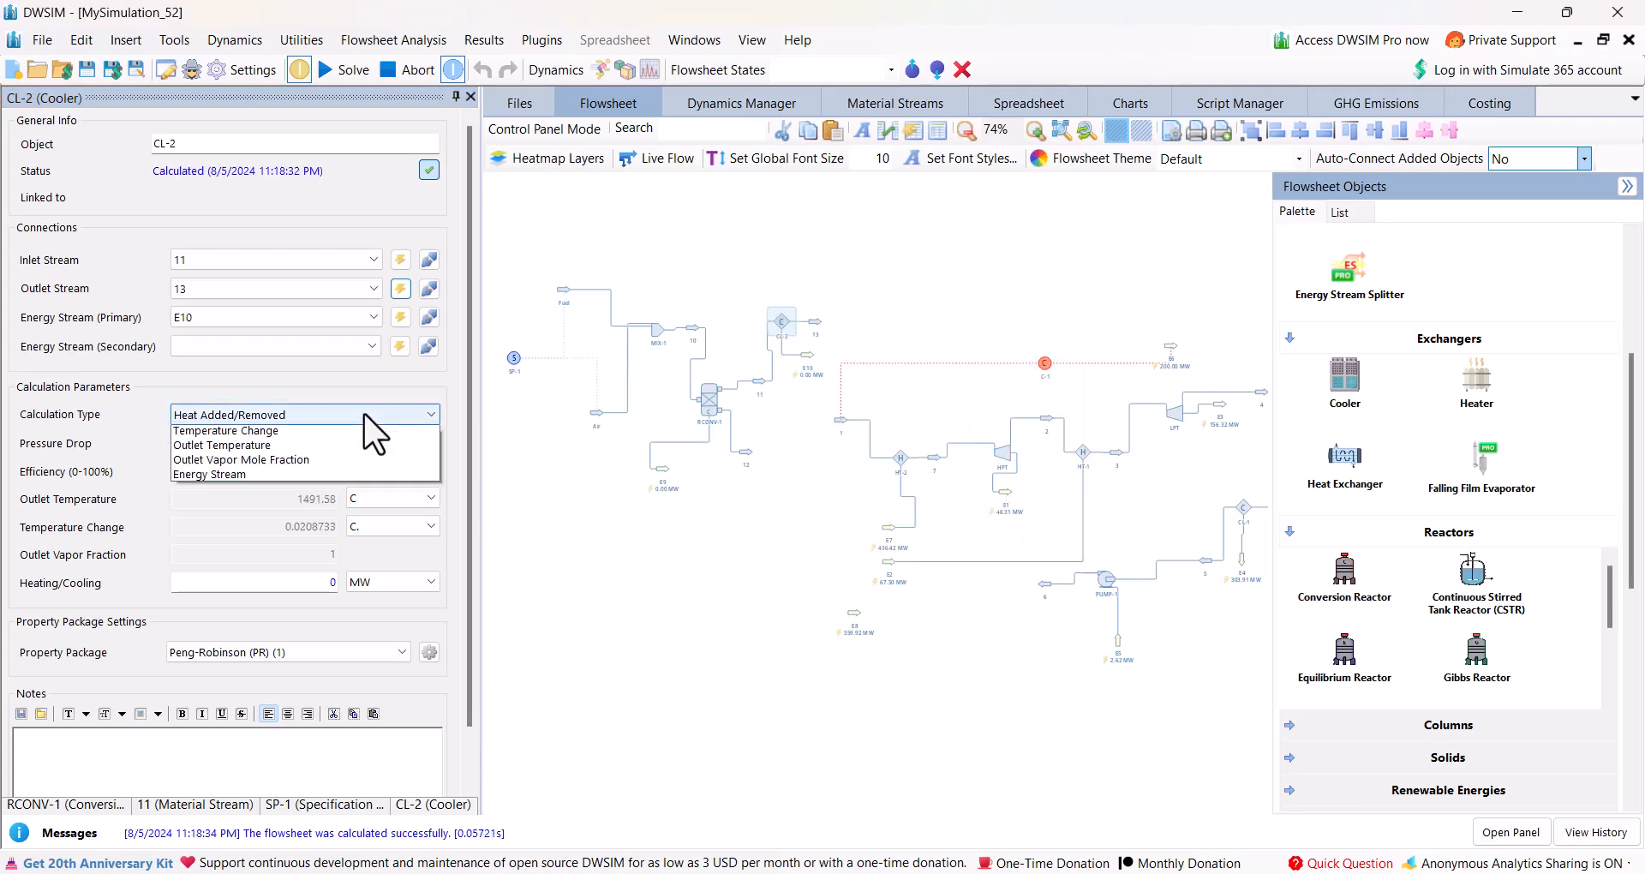
pyautogui.click(242, 445)
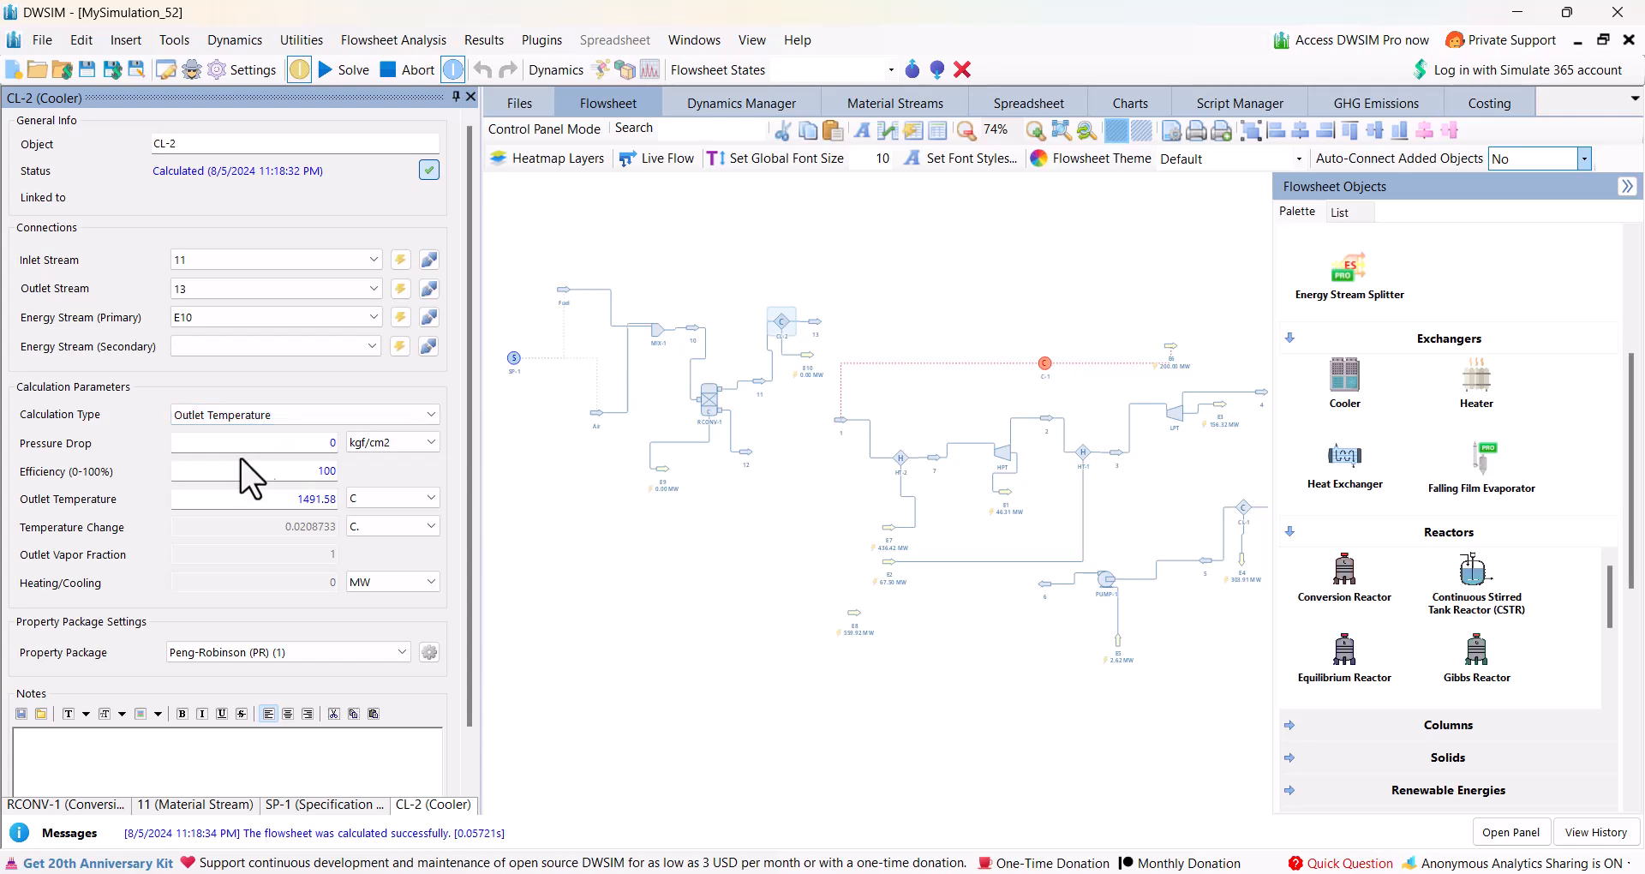
pyautogui.moveTo(290, 499); pyautogui.dragTo(369, 501)
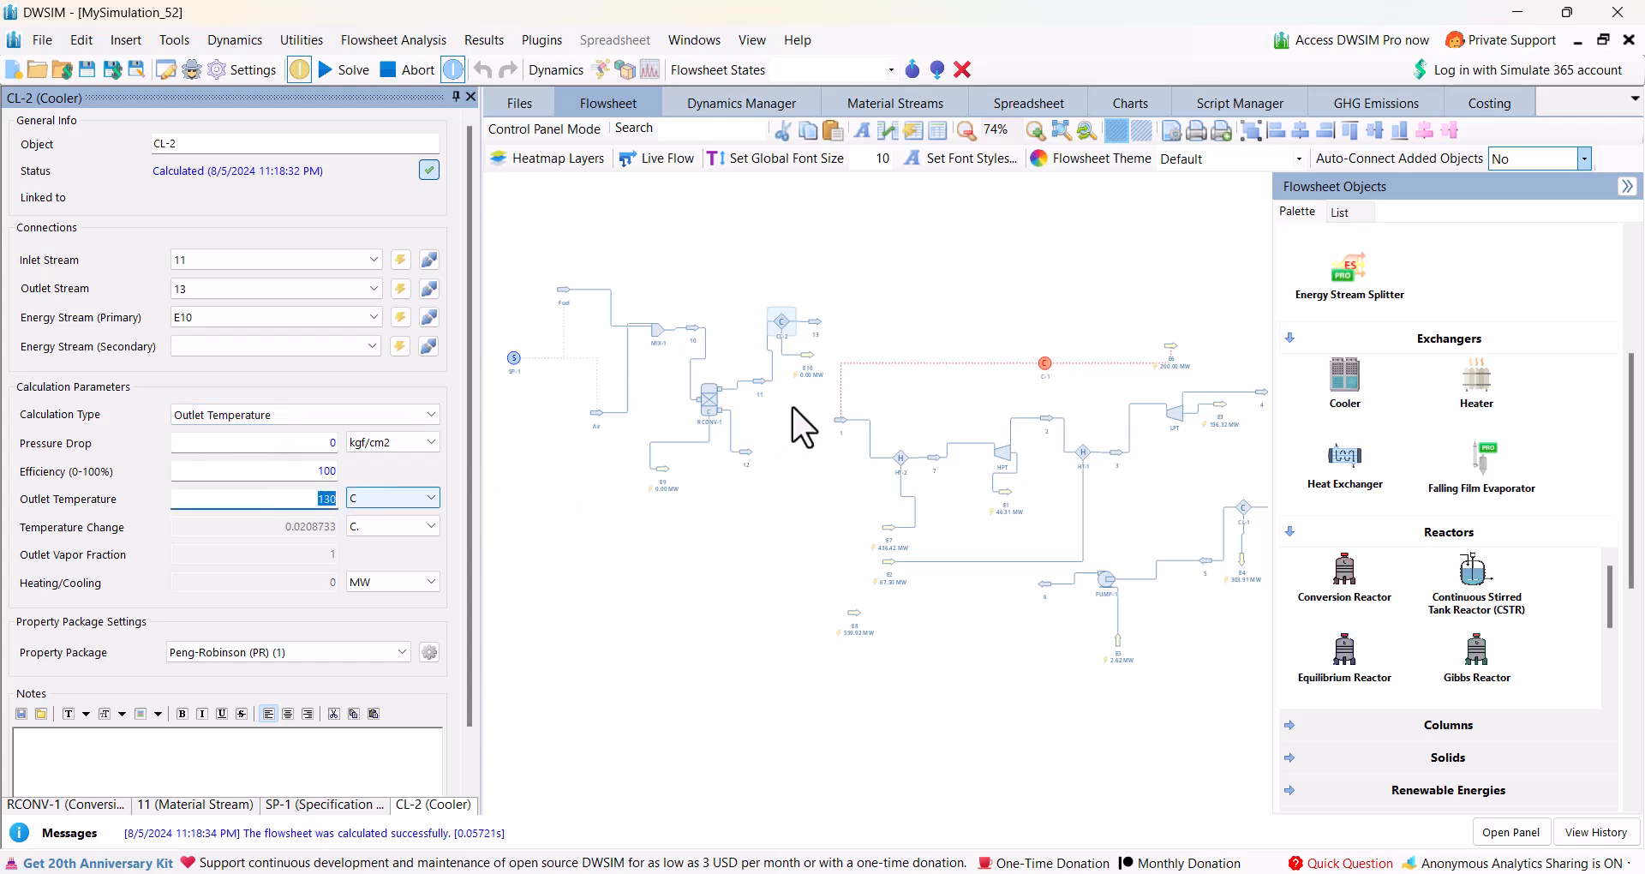
pyautogui.press('Return')
pyautogui.scroll(4, 816, 377)
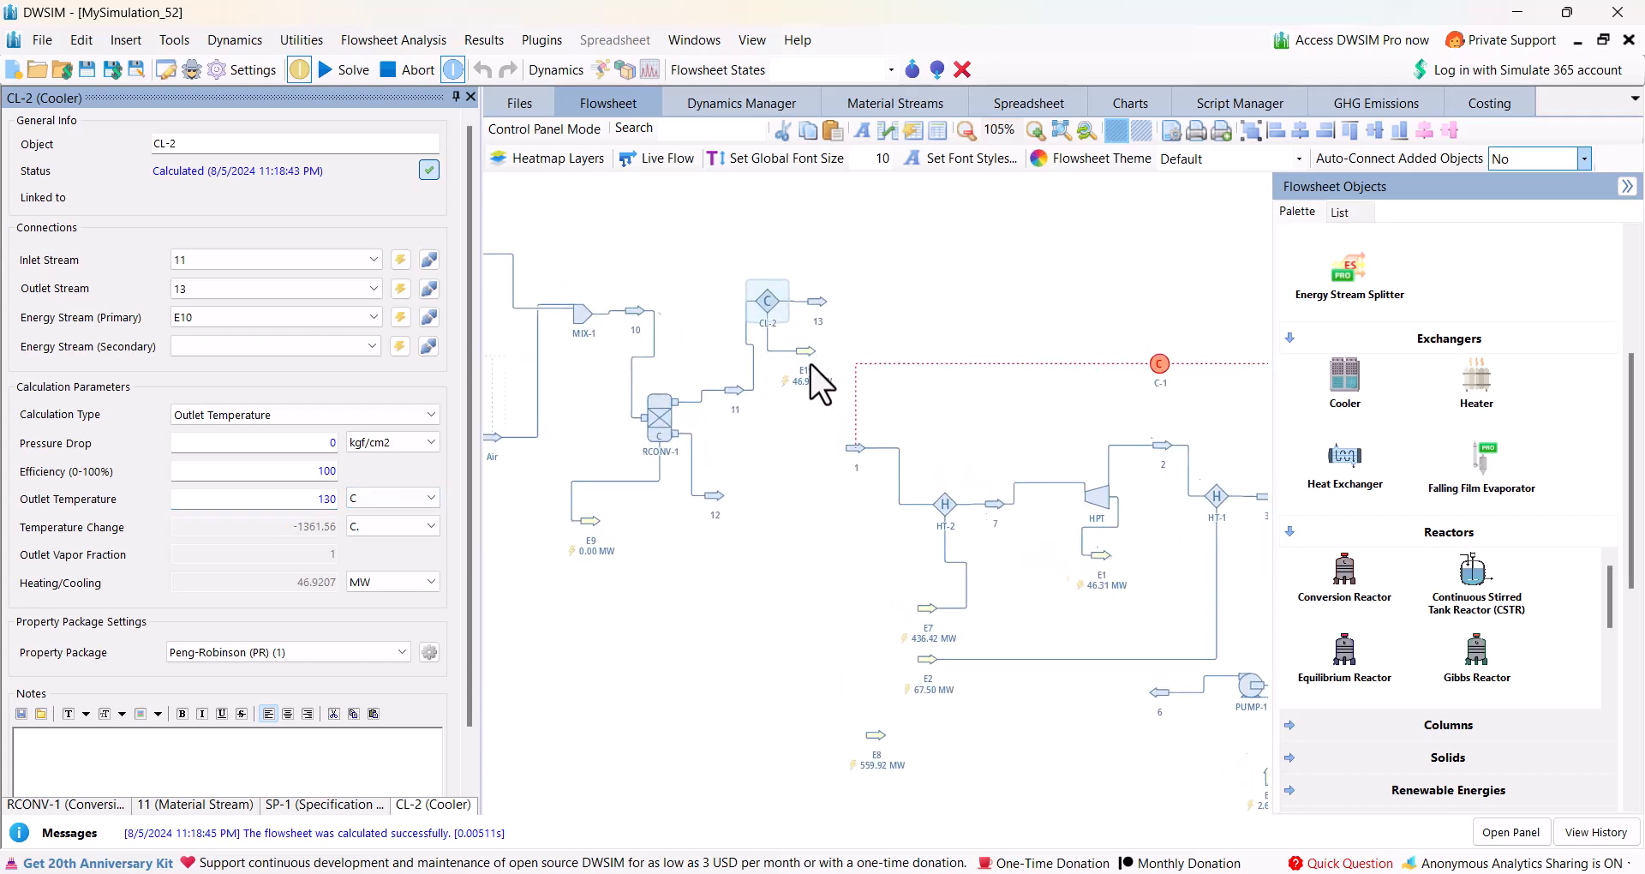
pyautogui.scroll(-2, 824, 418)
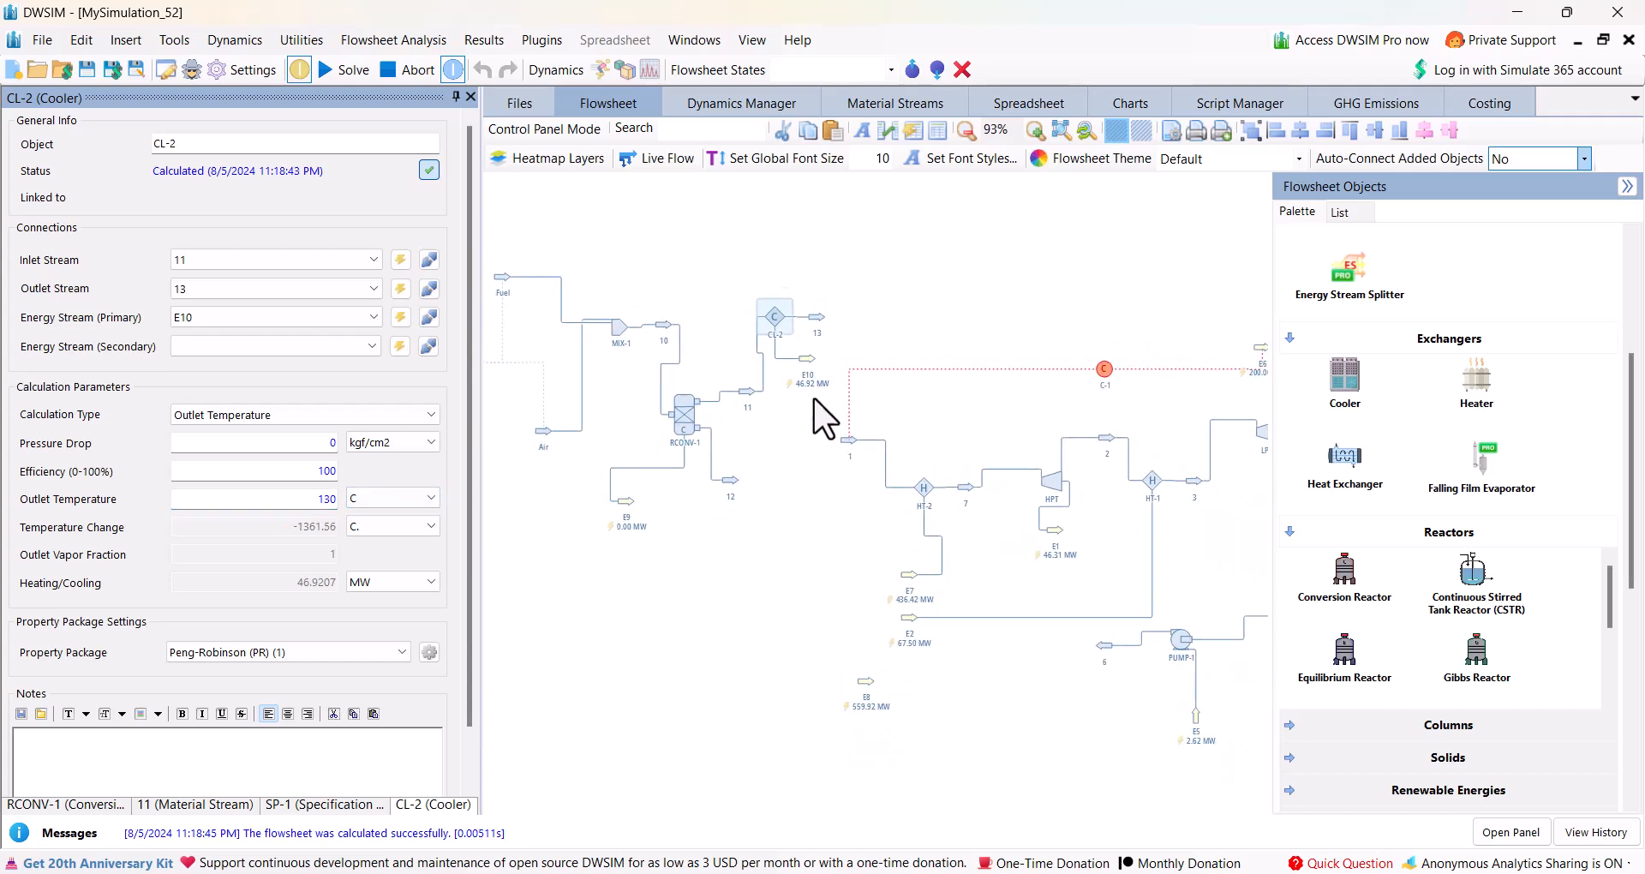
# Place a second controller block below the reactor section and review the settings of existing controller C-1 for reference.
pyautogui.scroll(-3, 1353, 582)
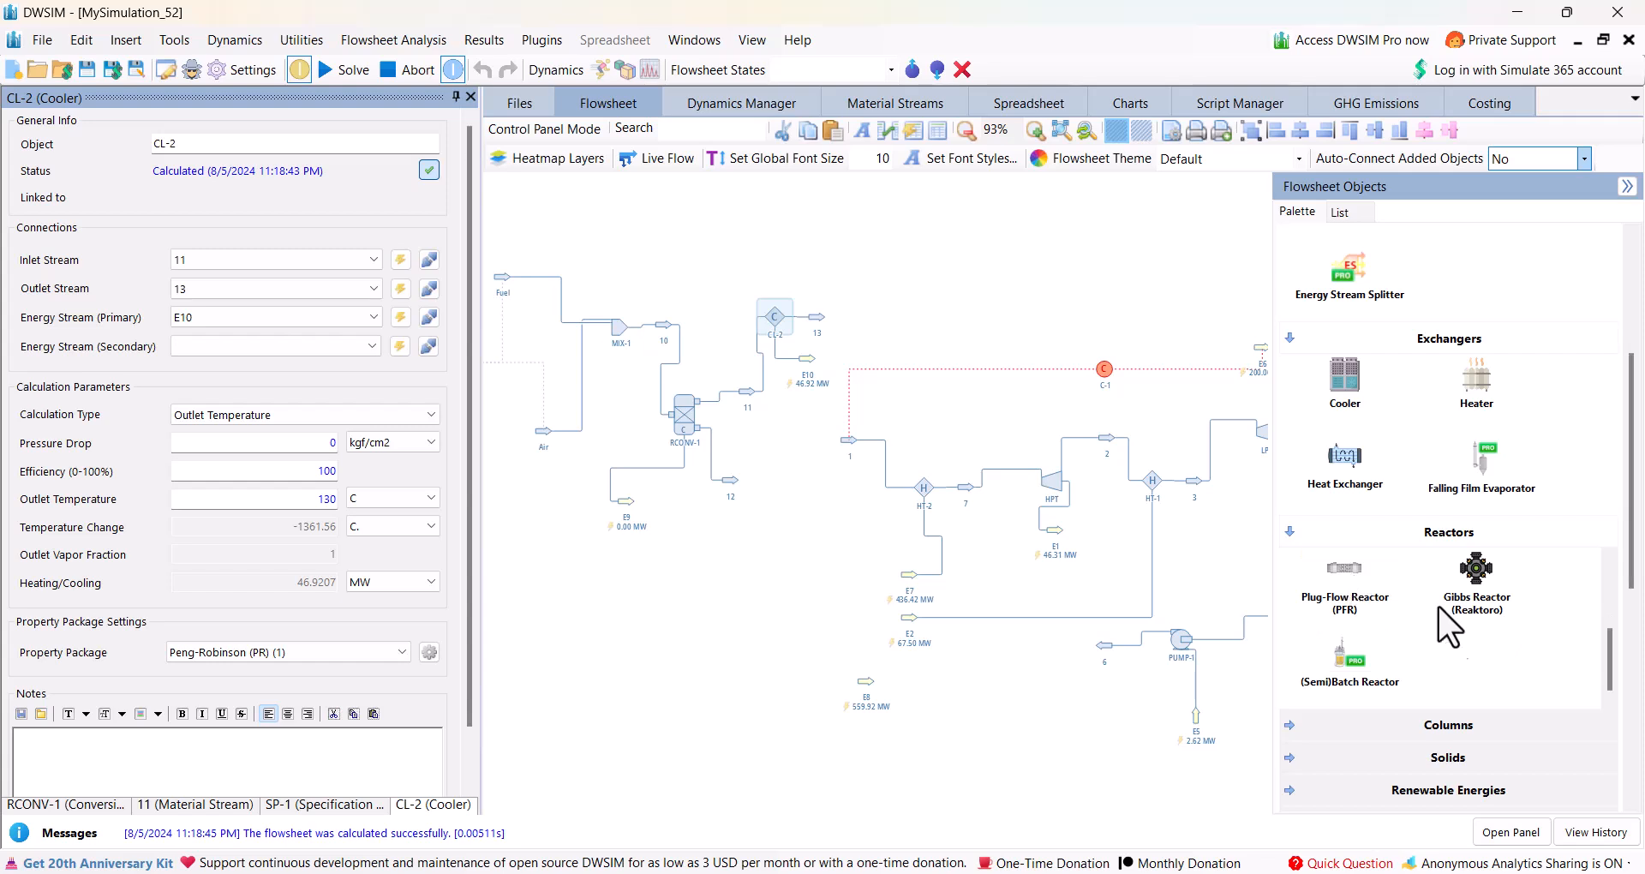
pyautogui.scroll(-3, 1528, 773)
pyautogui.moveTo(1349, 763); pyautogui.dragTo(748, 550)
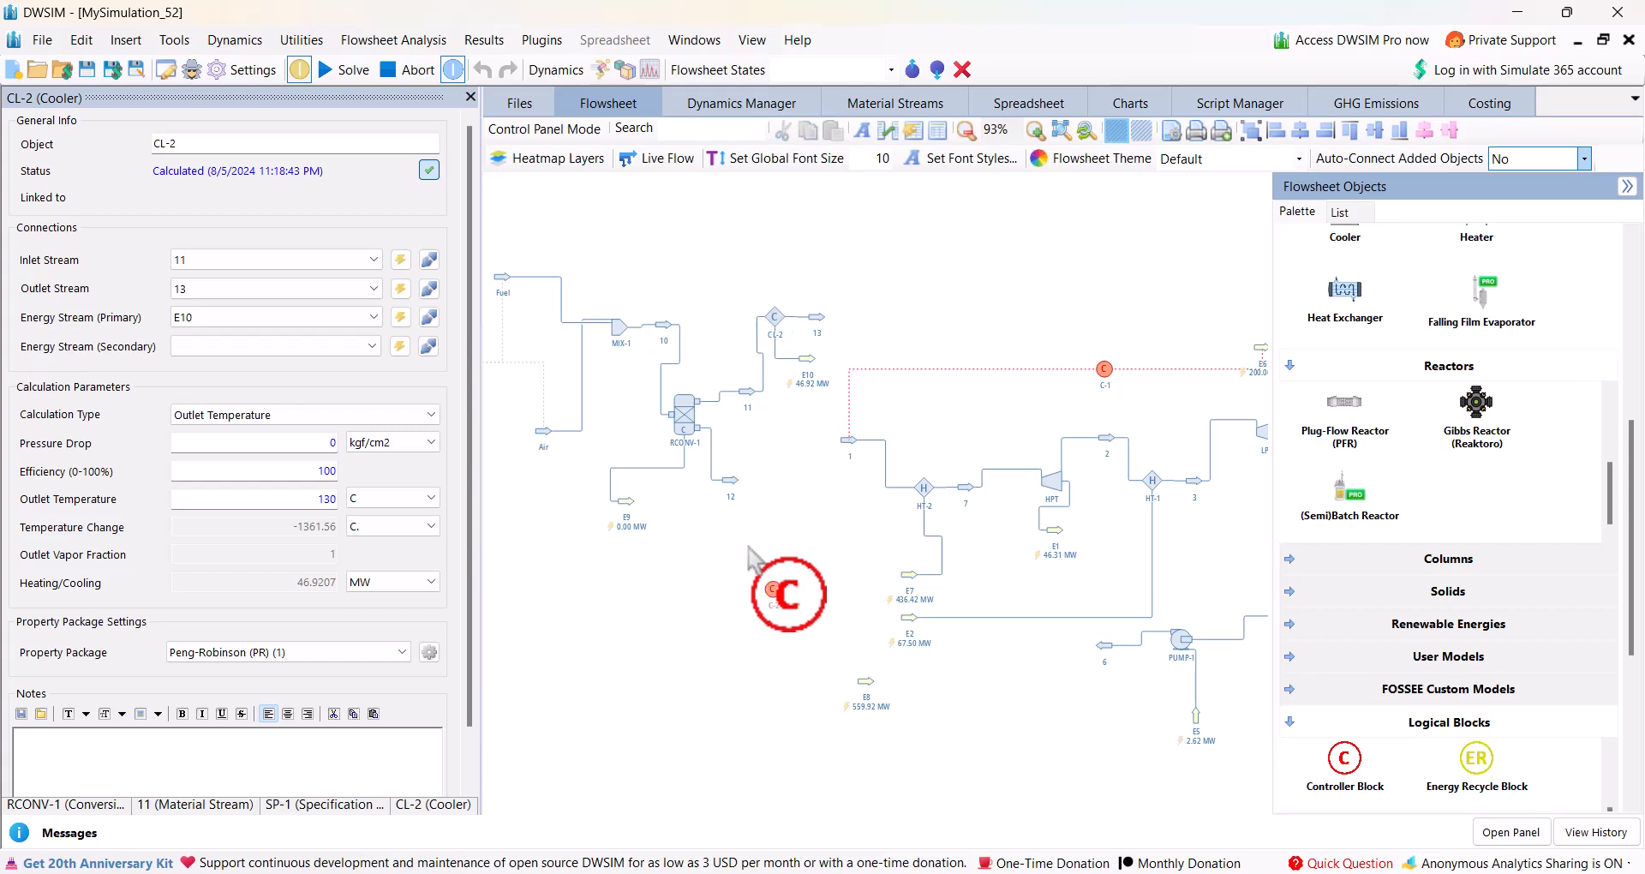
pyautogui.click(772, 586)
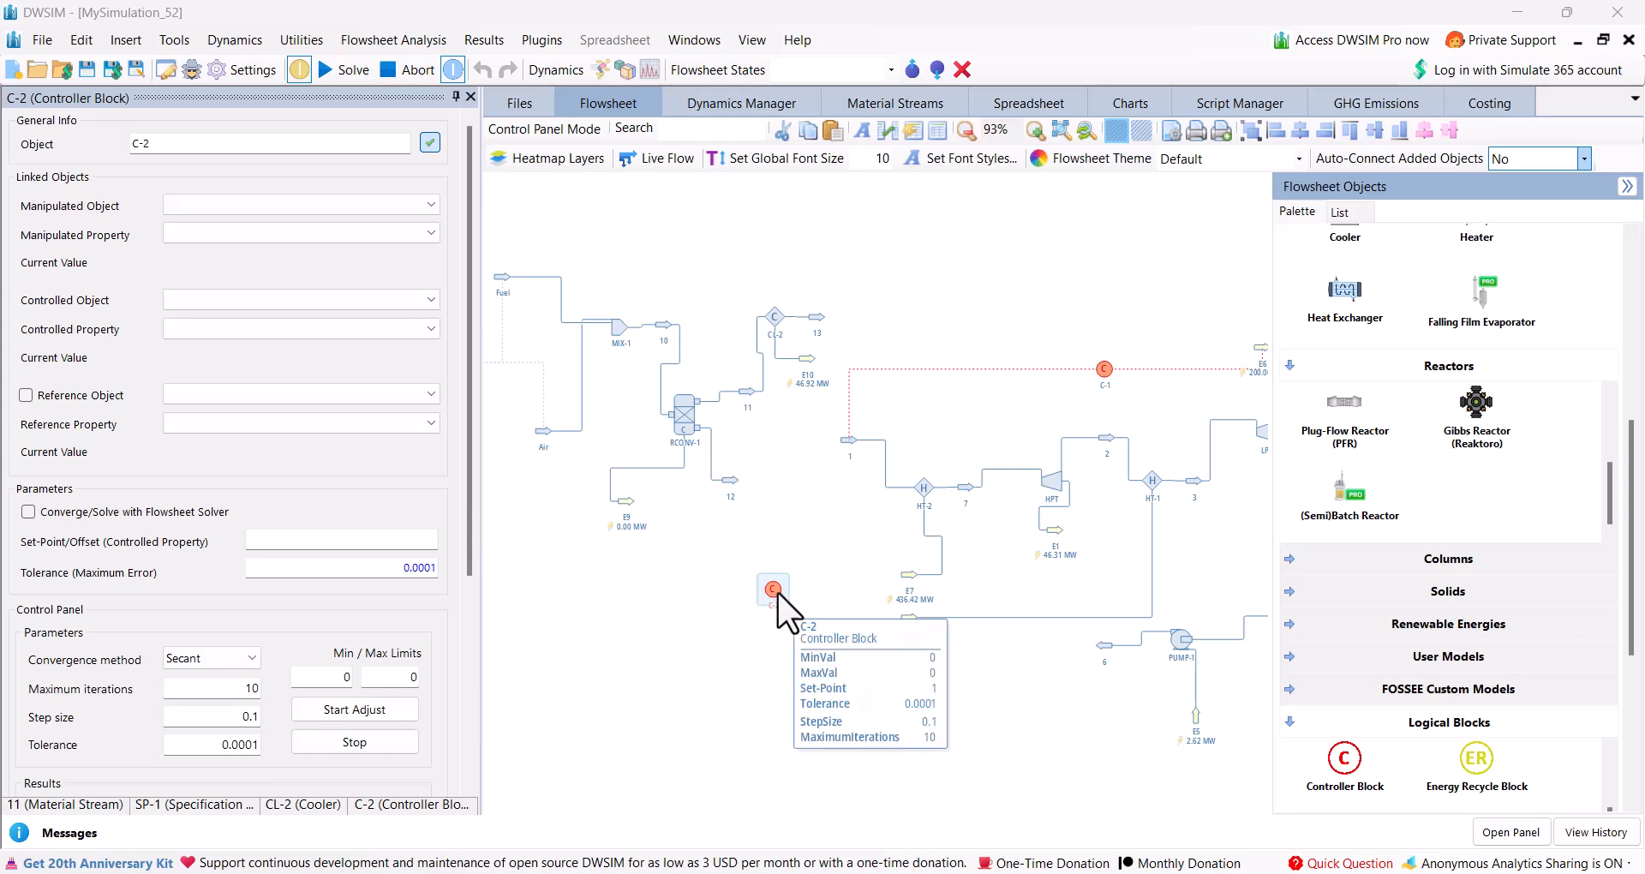
pyautogui.moveTo(777, 591)
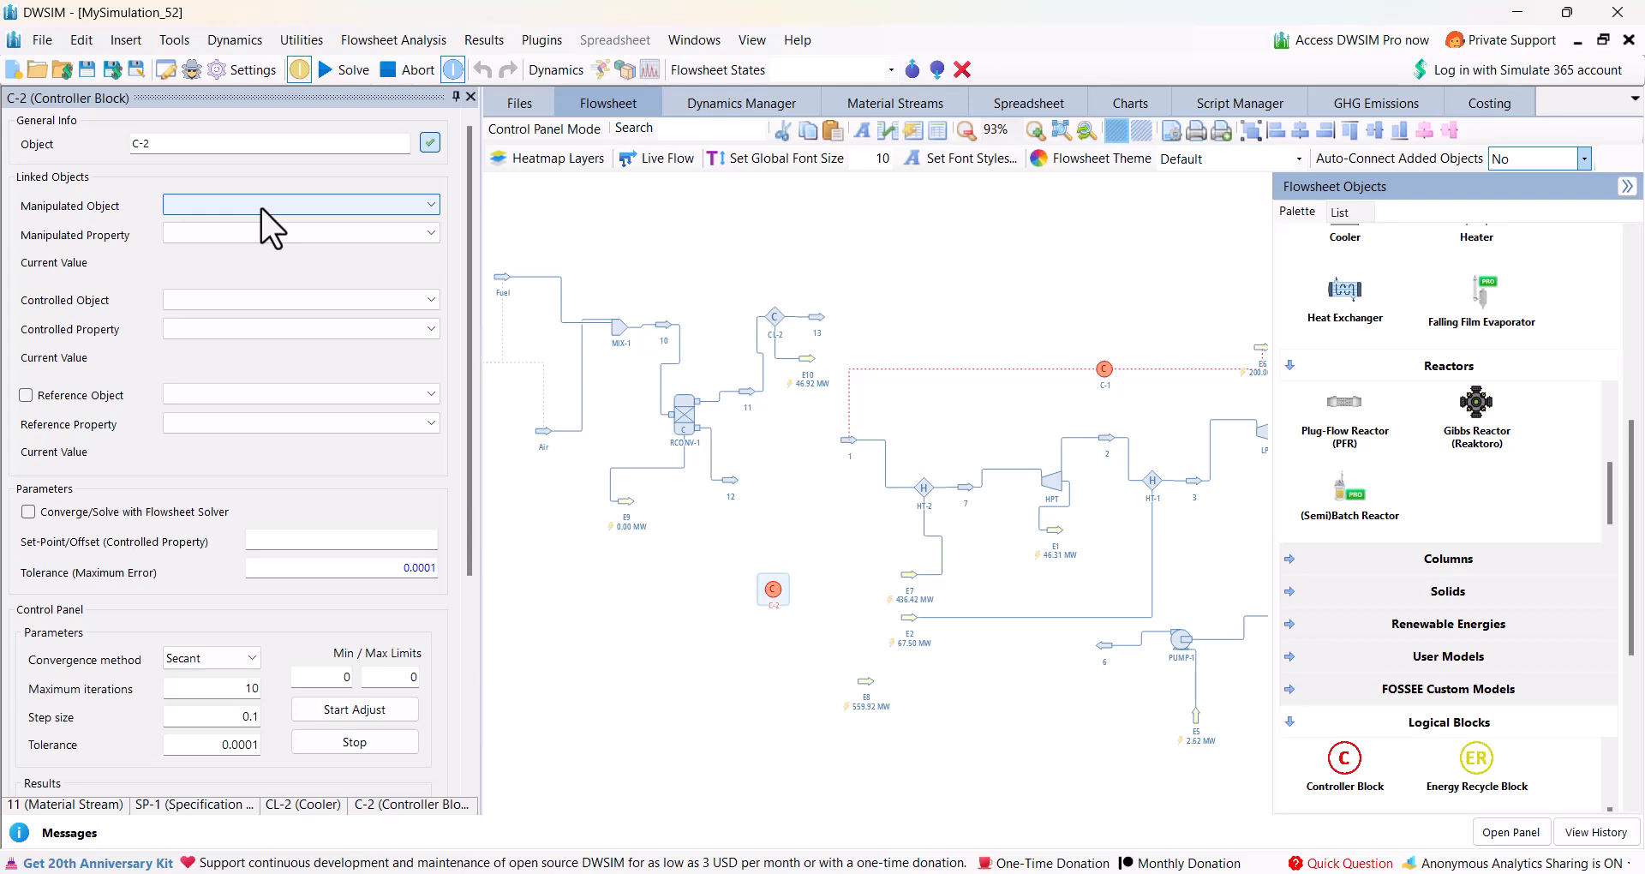
pyautogui.click(1102, 368)
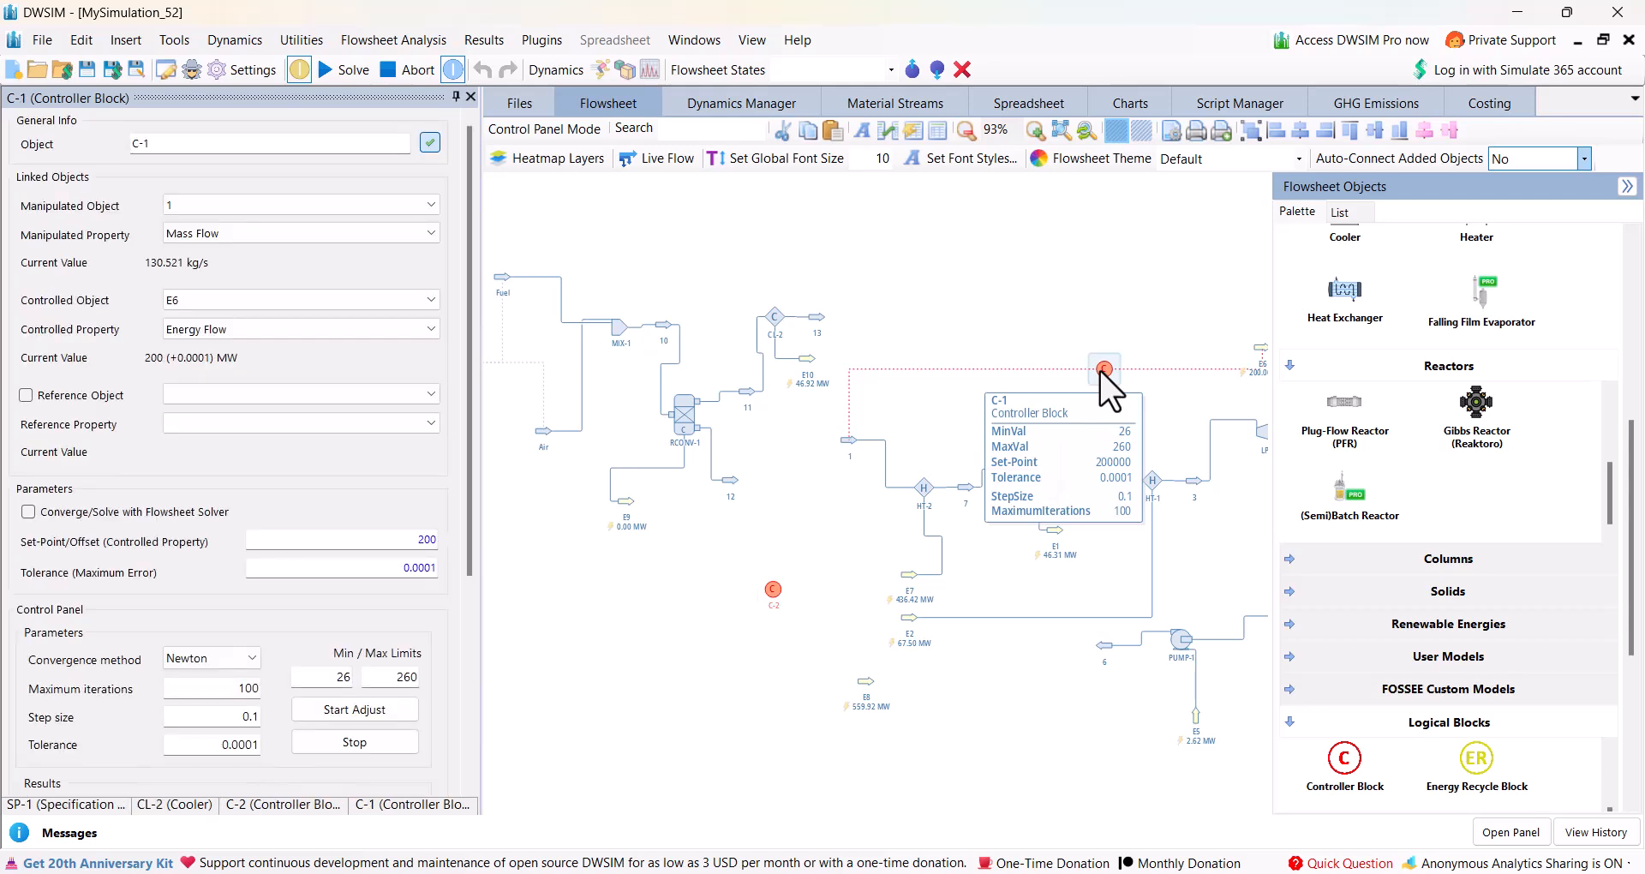
pyautogui.click(769, 590)
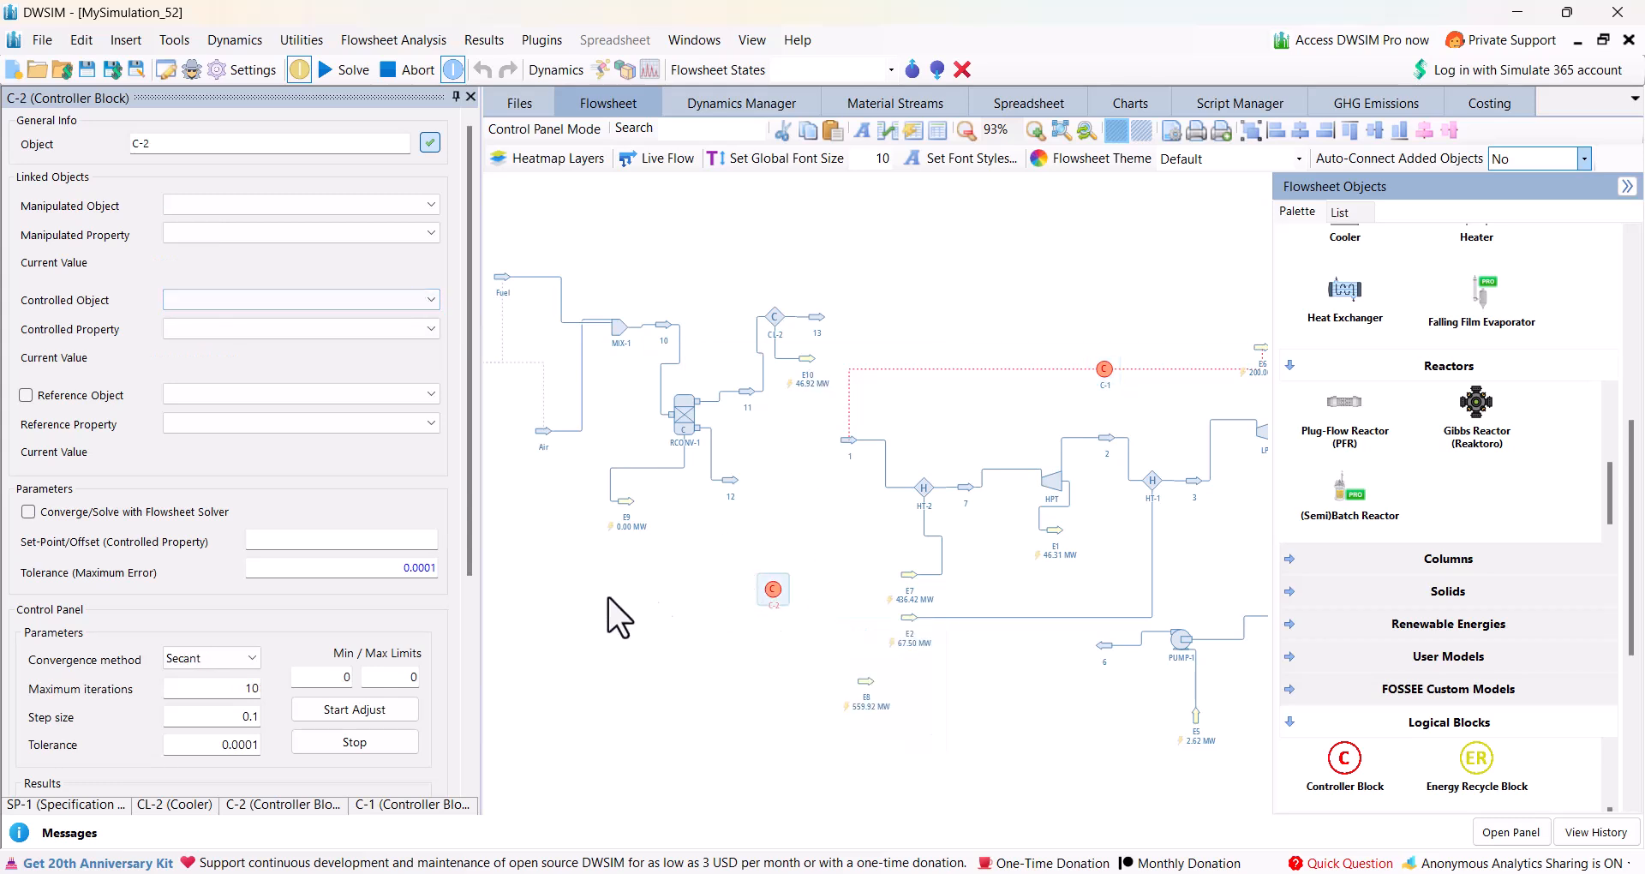
# Set the new controller's manipulated variable to the Fuel stream's Mass Flow.
pyautogui.click(285, 208)
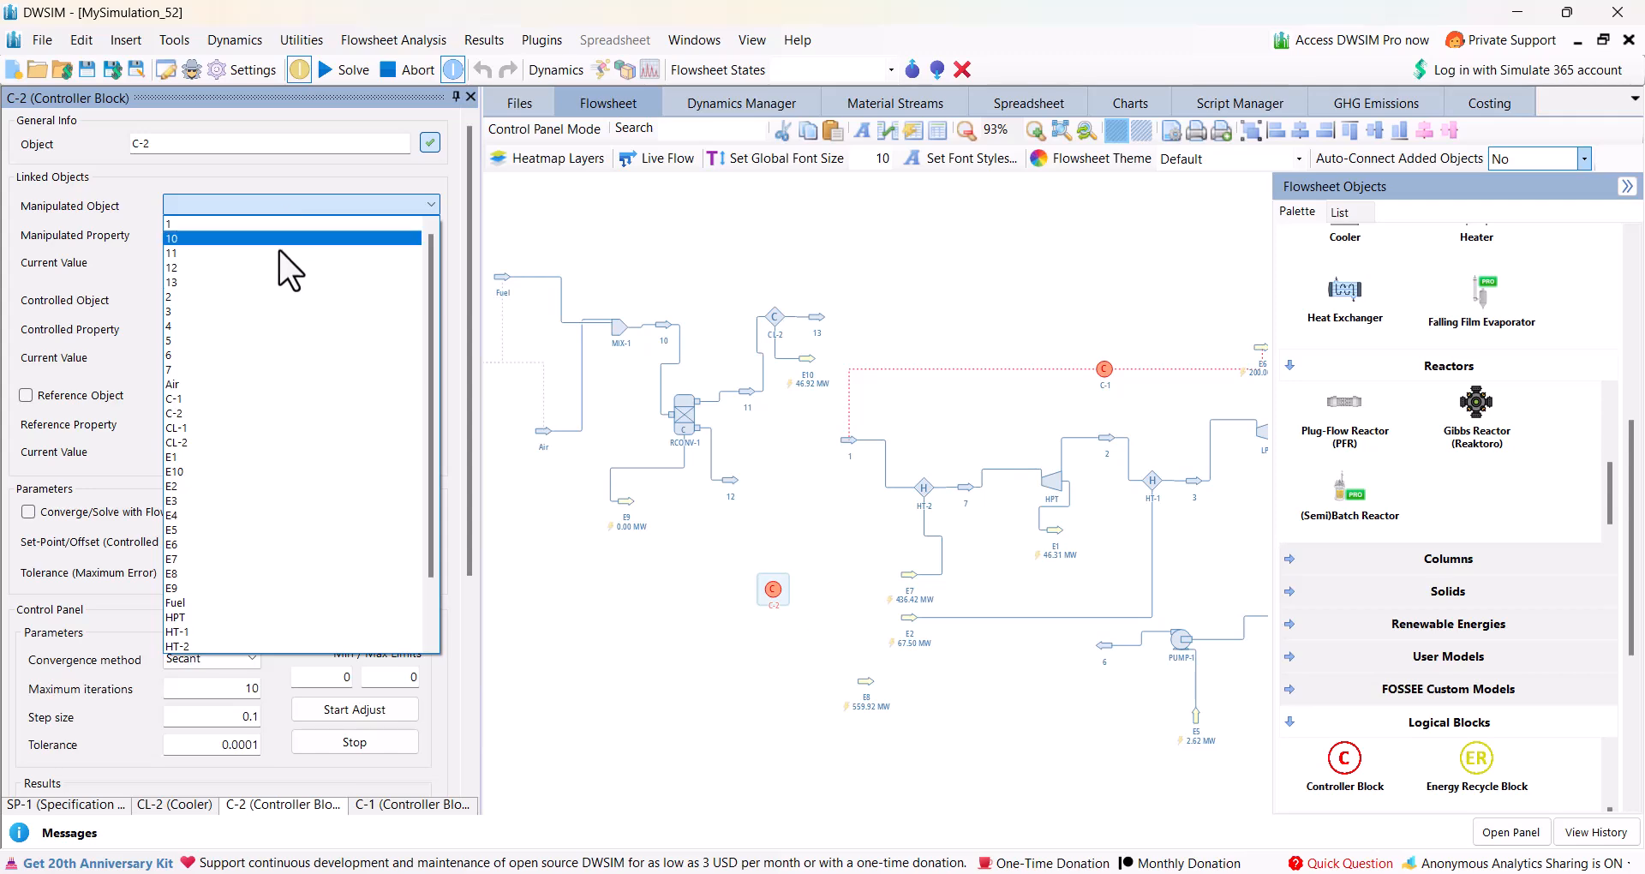
pyautogui.click(184, 604)
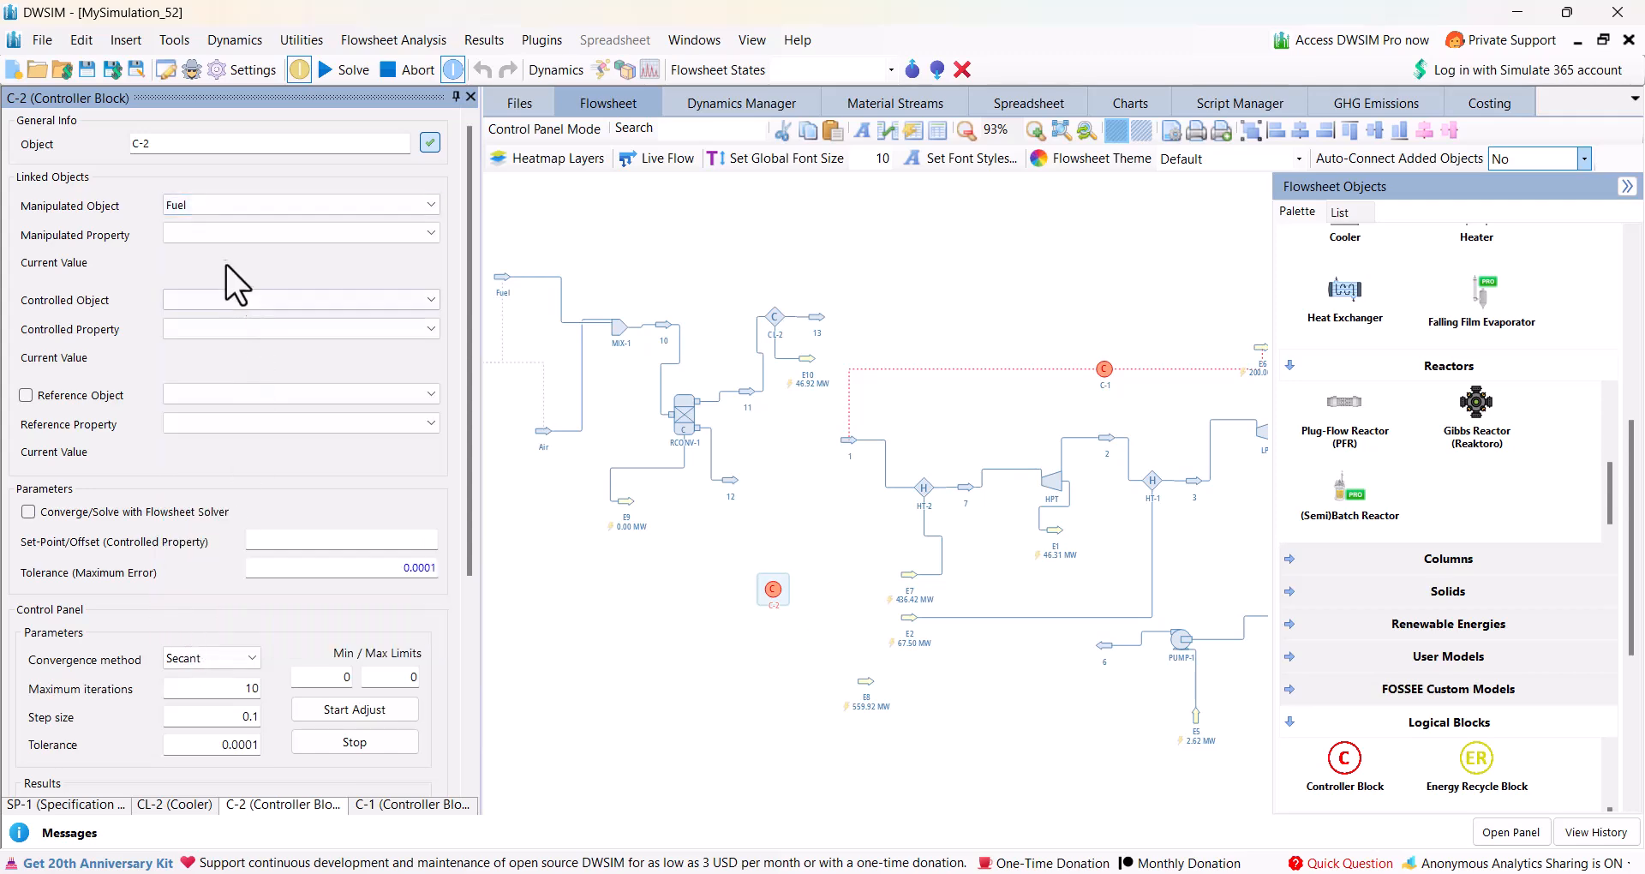
pyautogui.click(195, 235)
pyautogui.click(182, 283)
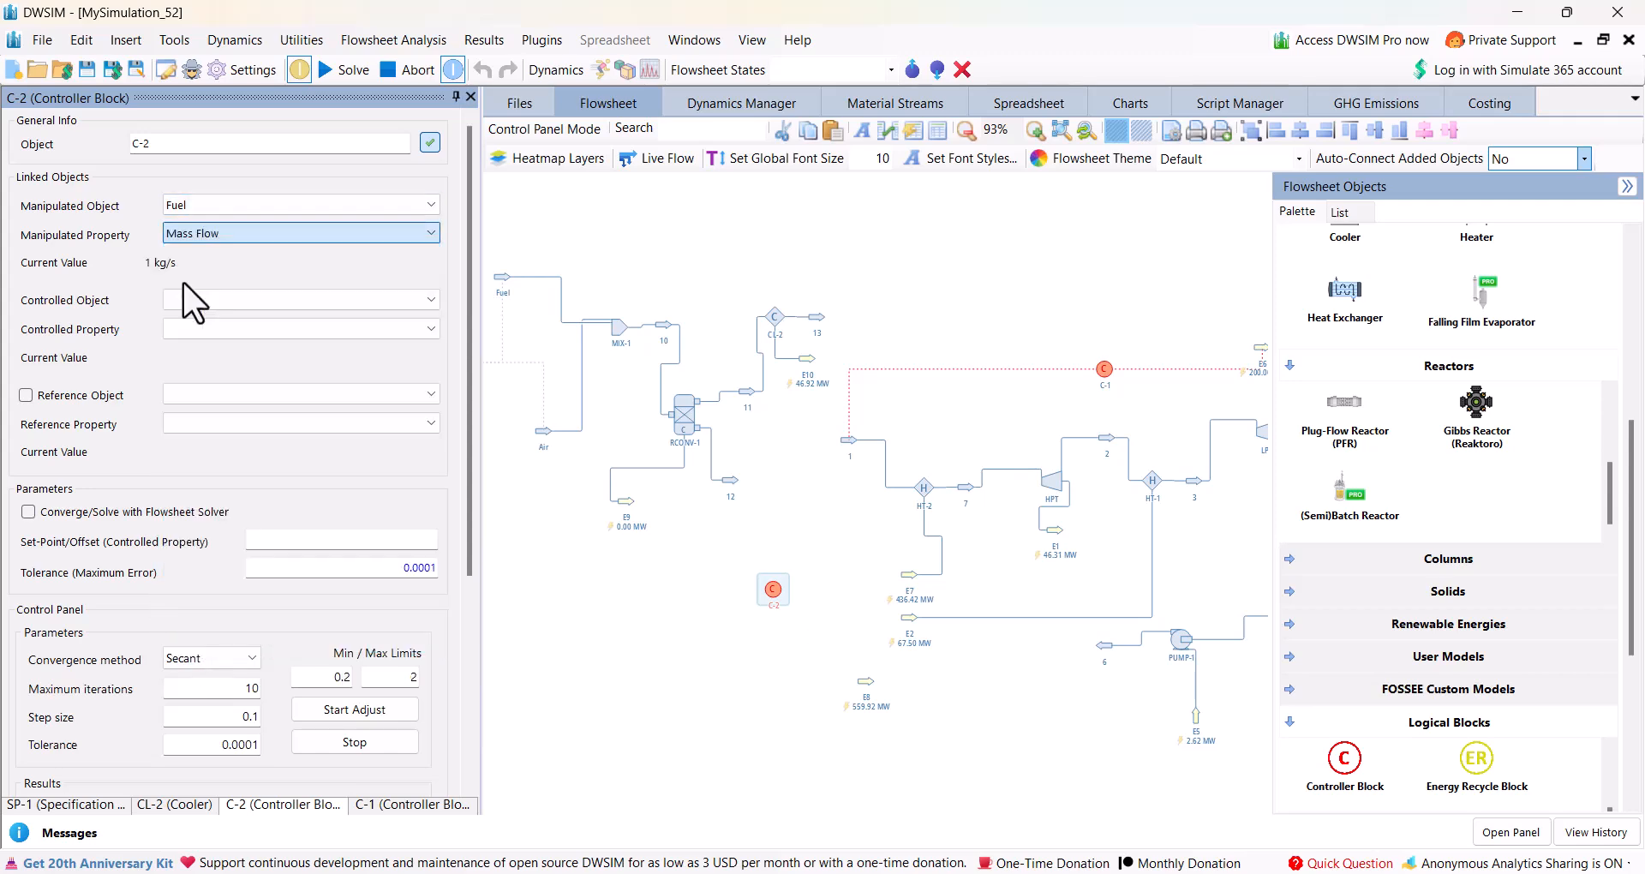
# Set the new controller's controlled variable to energy stream E10's Energy Flow, with a set-point of 559.92 MW.
pyautogui.click(210, 300)
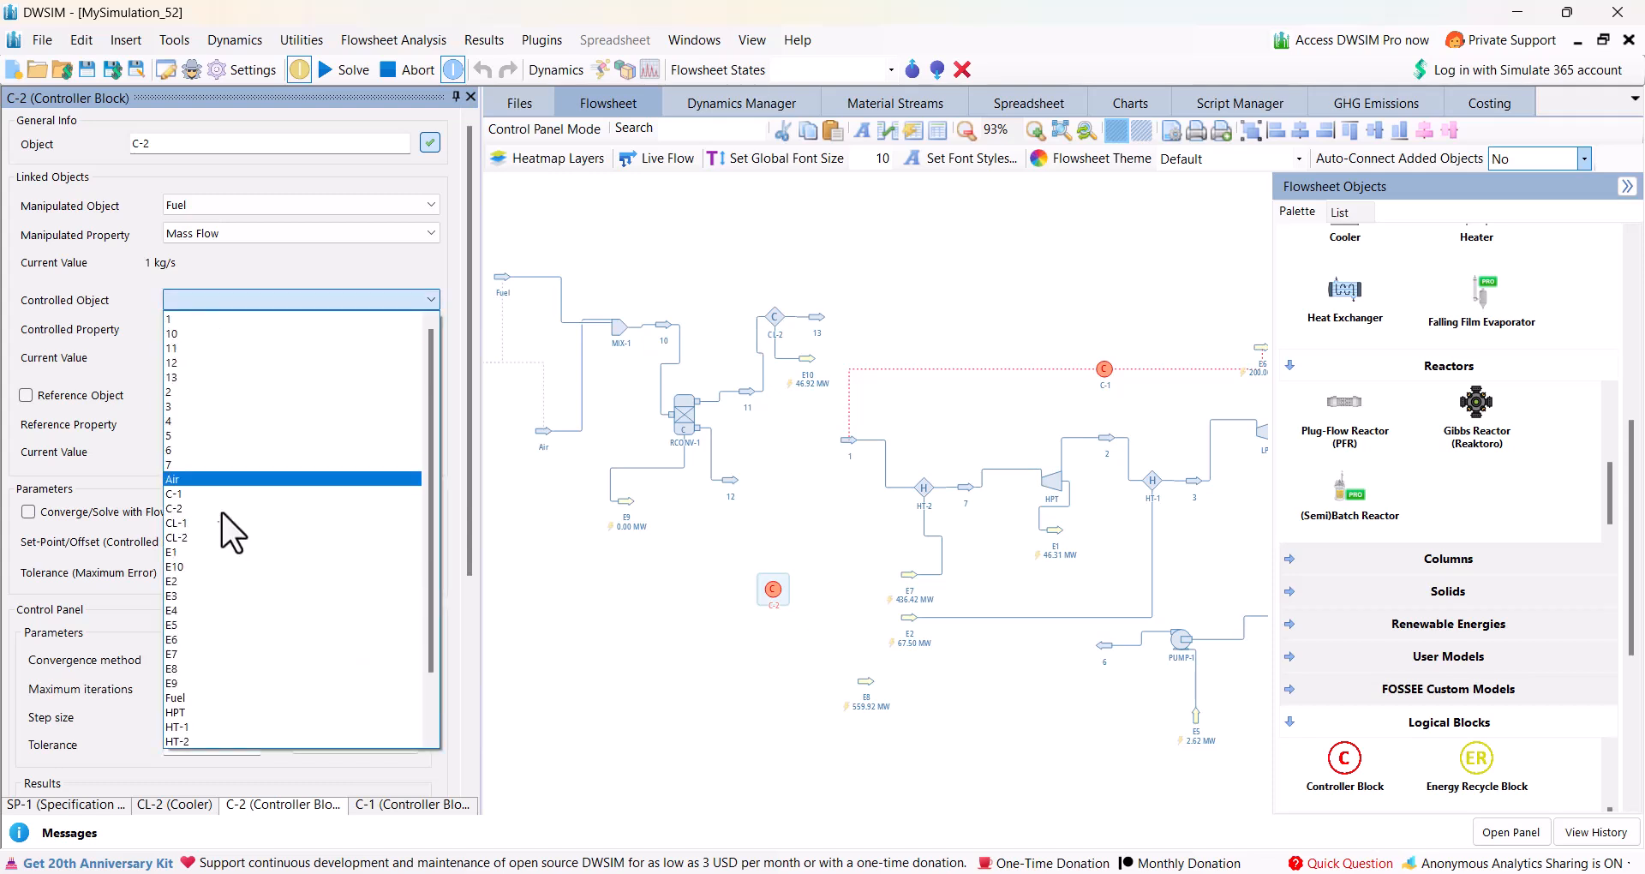
pyautogui.click(198, 569)
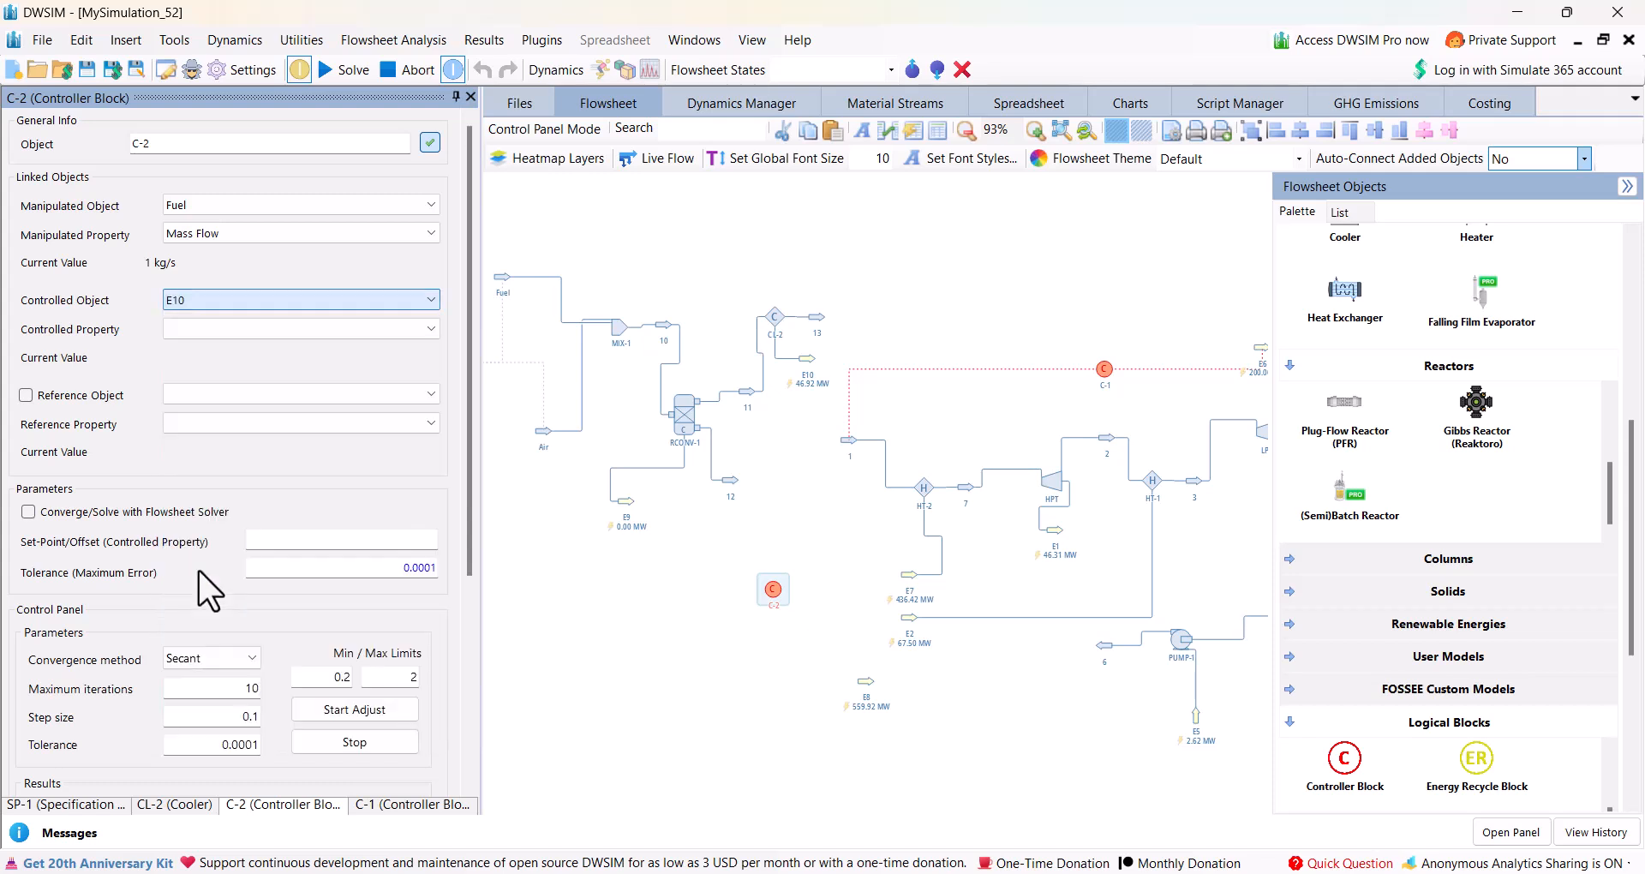
pyautogui.click(263, 328)
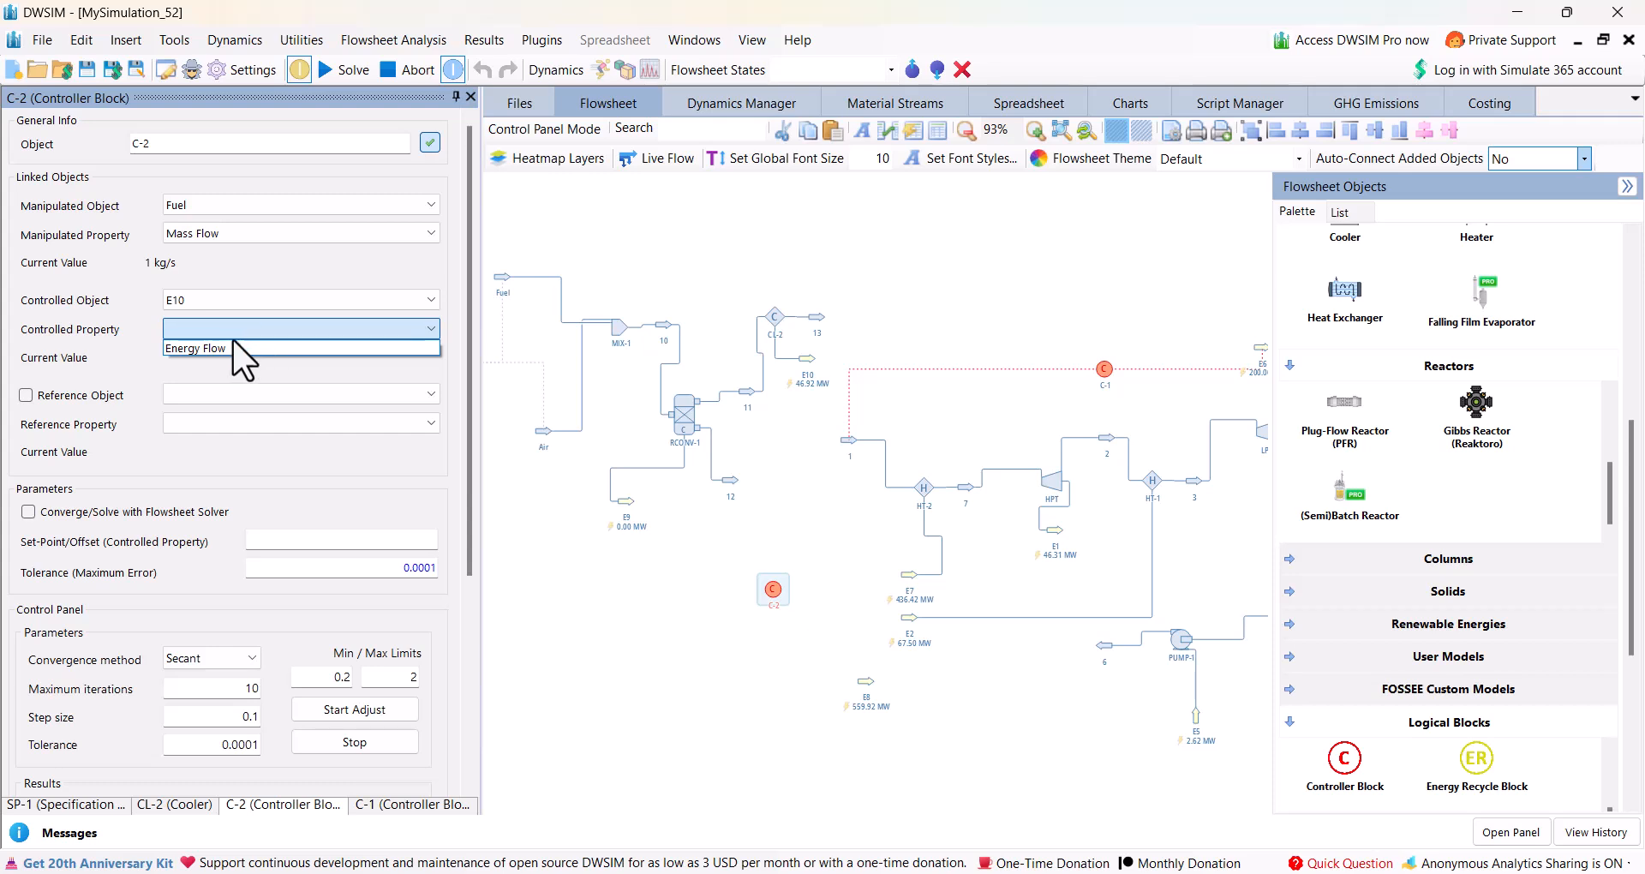
pyautogui.click(222, 347)
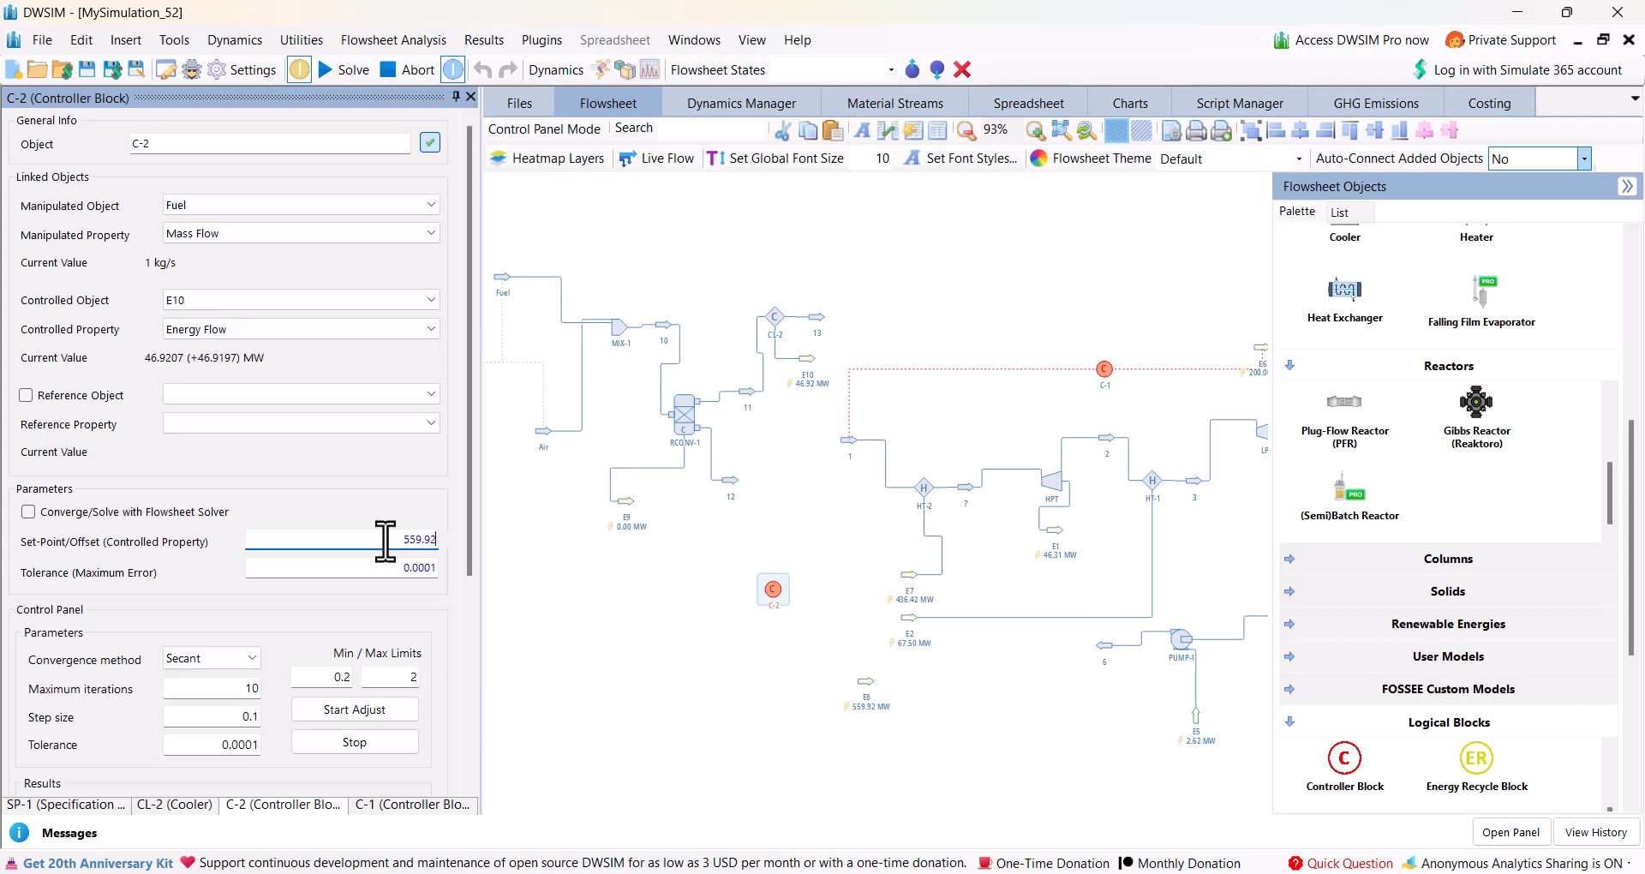
# Set the controller's tolerance to 0.01, Newton convergence, 100 maximum iterations and a maximum limit of 20, and start the adjustment.
pyautogui.click(427, 566)
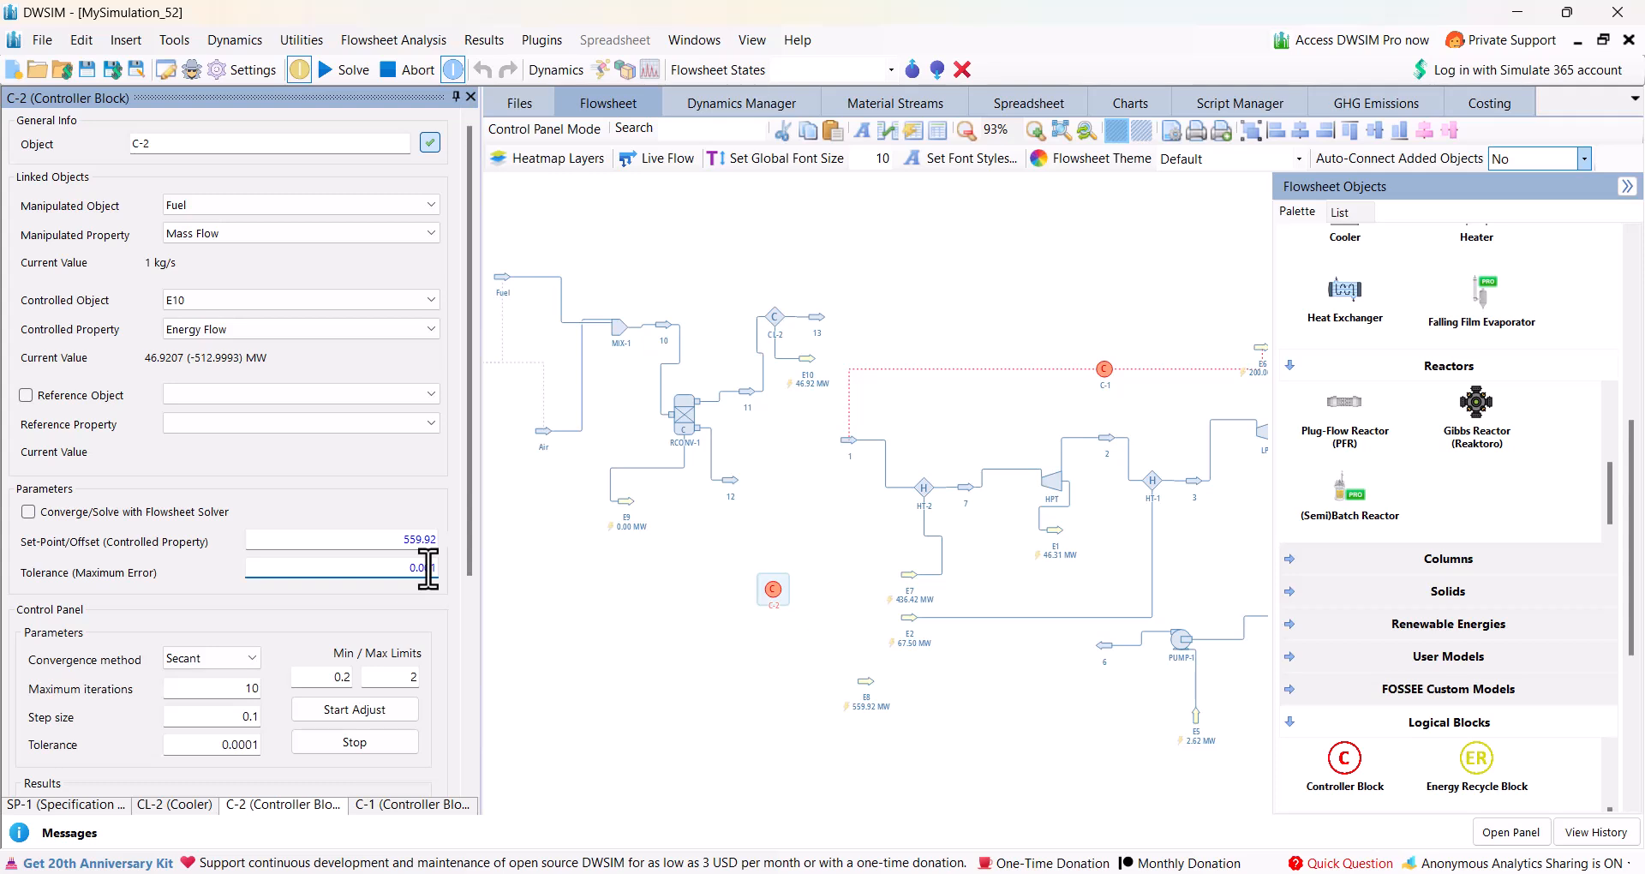
pyautogui.press('BackSpace')
pyautogui.click(239, 660)
pyautogui.click(195, 705)
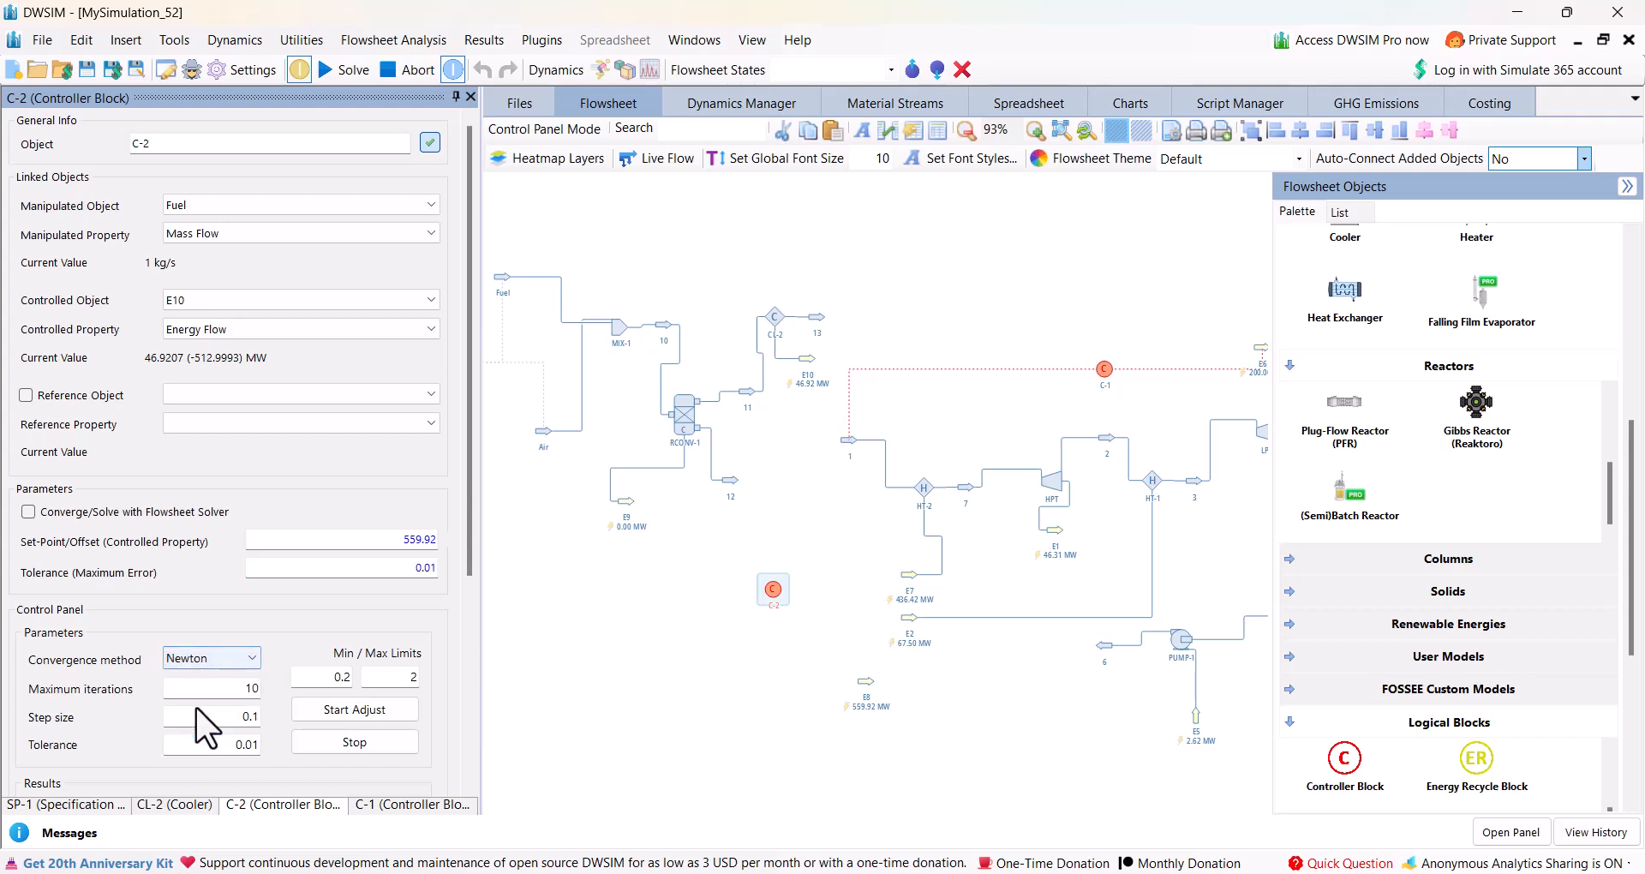
pyautogui.click(251, 686)
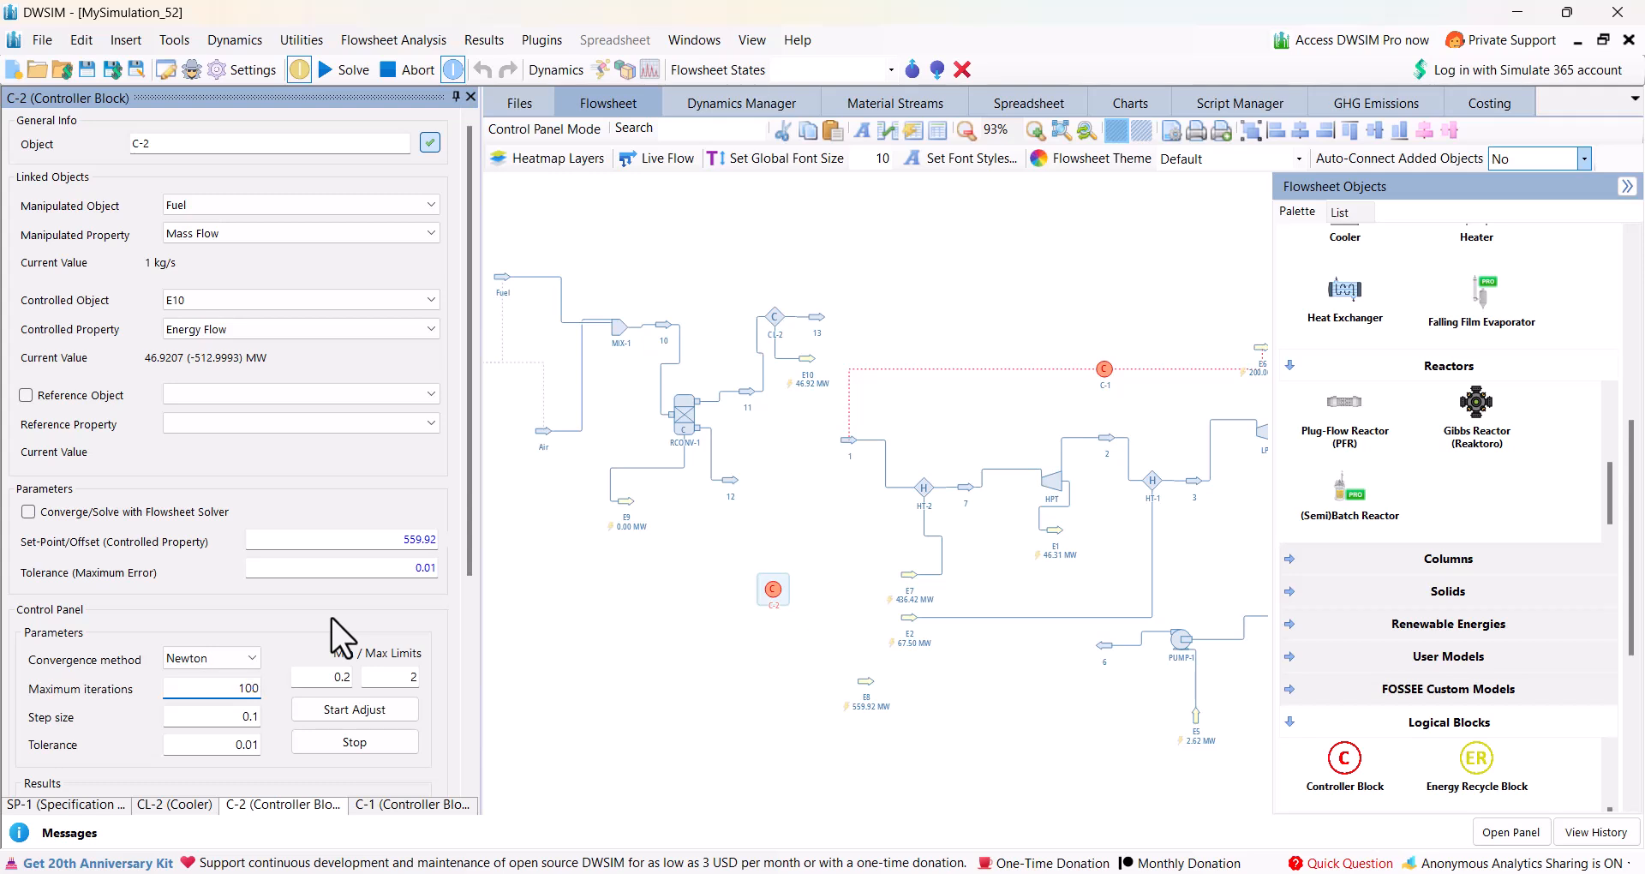
pyautogui.doubleClick(420, 676)
pyautogui.write('20')
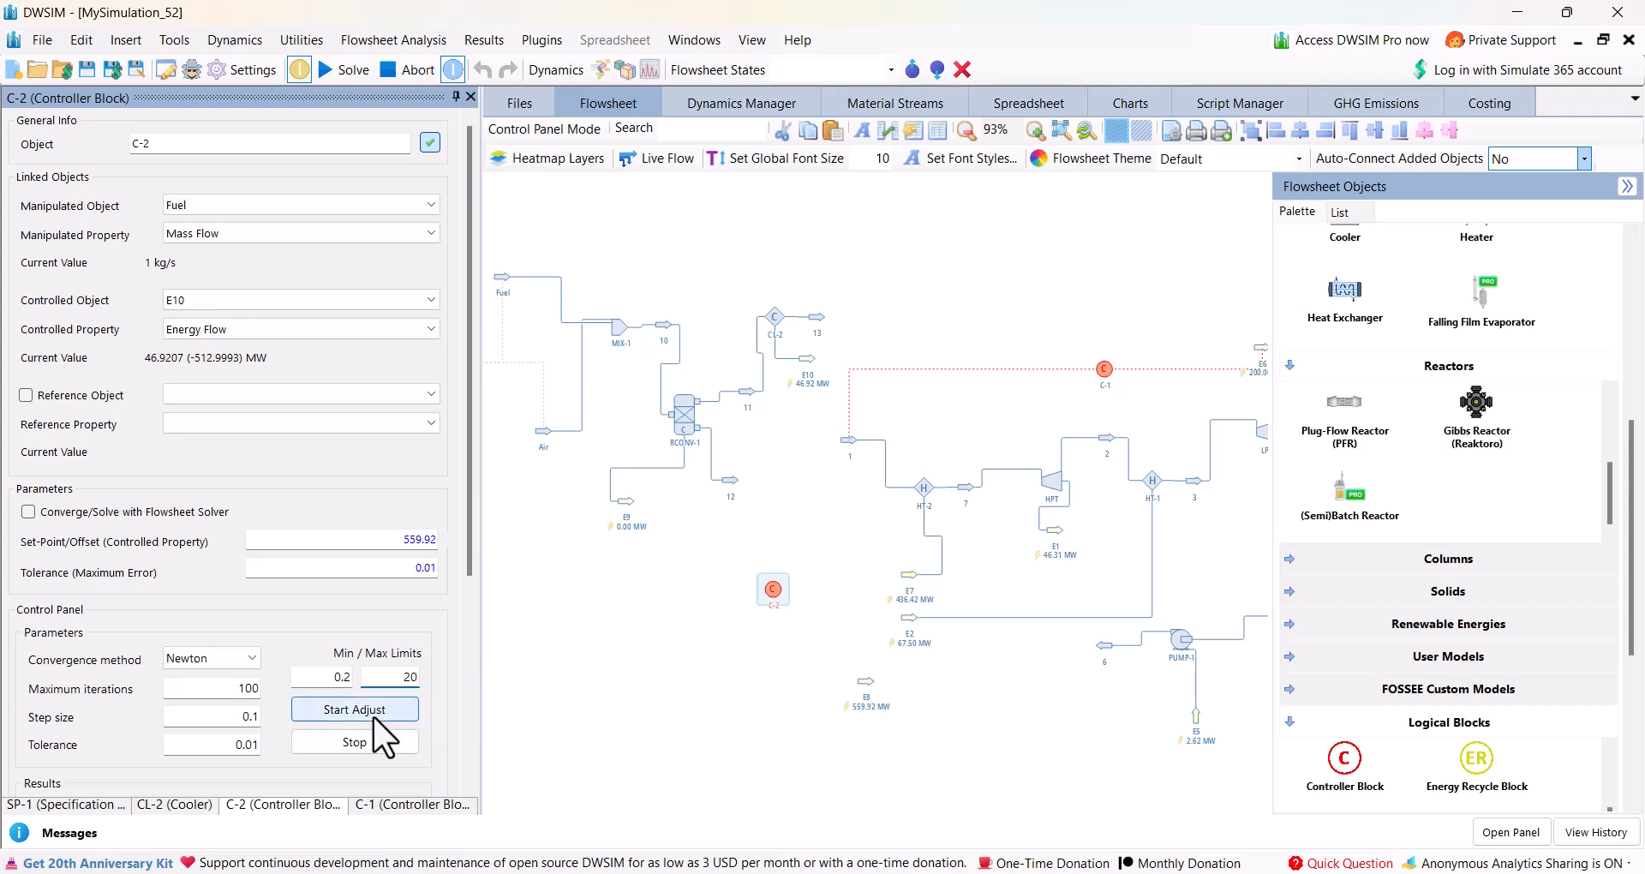
pyautogui.click(375, 717)
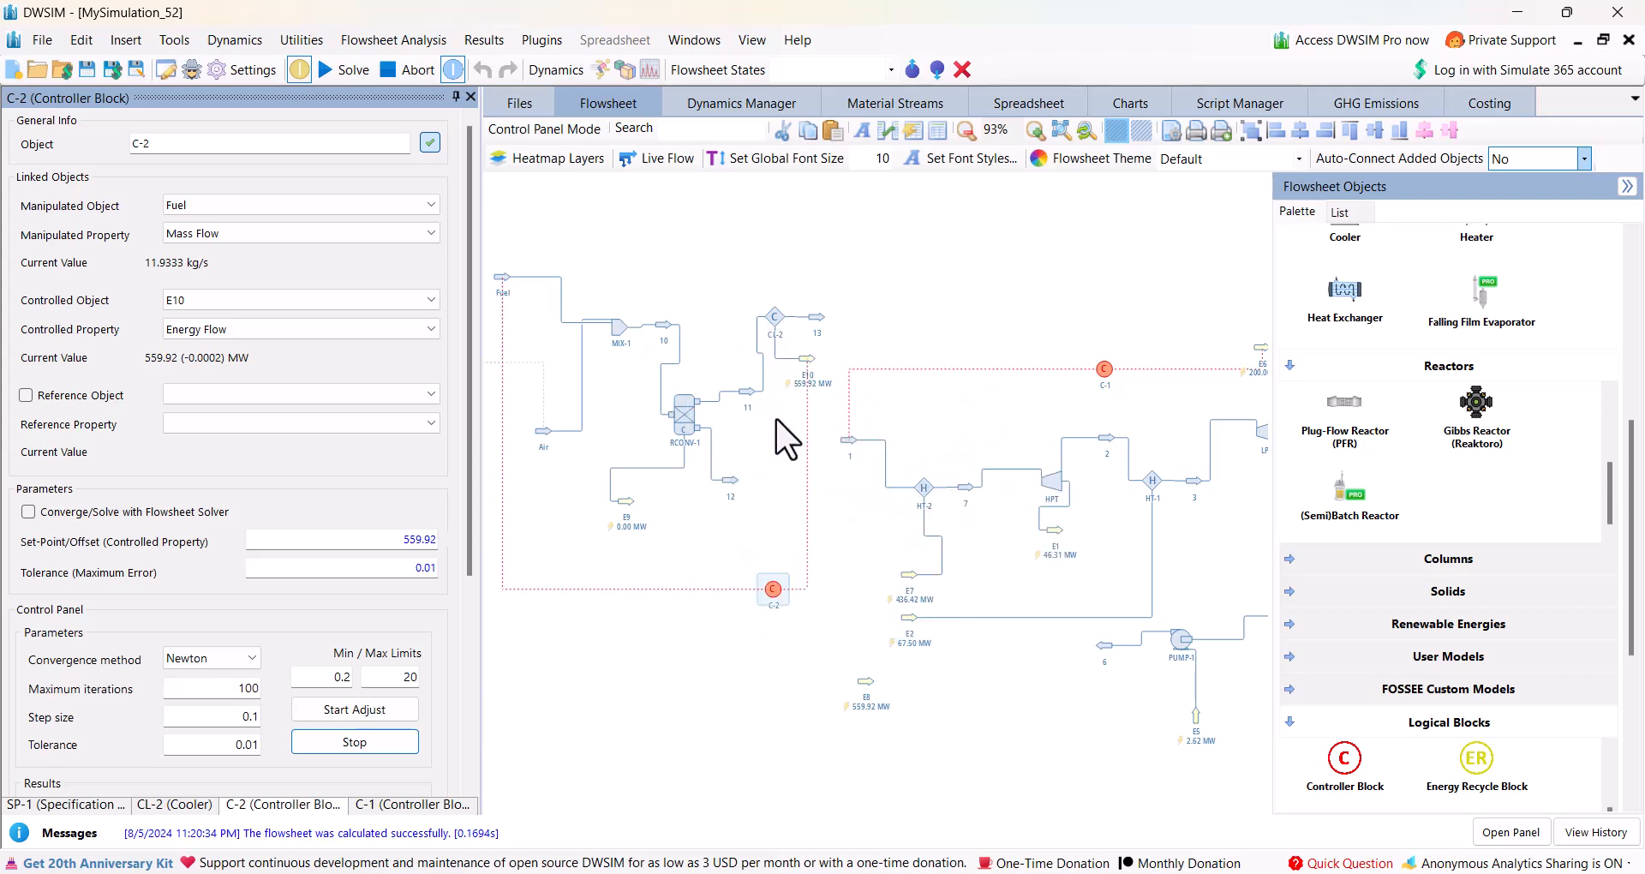
pyautogui.moveTo(770, 310)
pyautogui.moveTo(1017, 665); pyautogui.dragTo(880, 634)
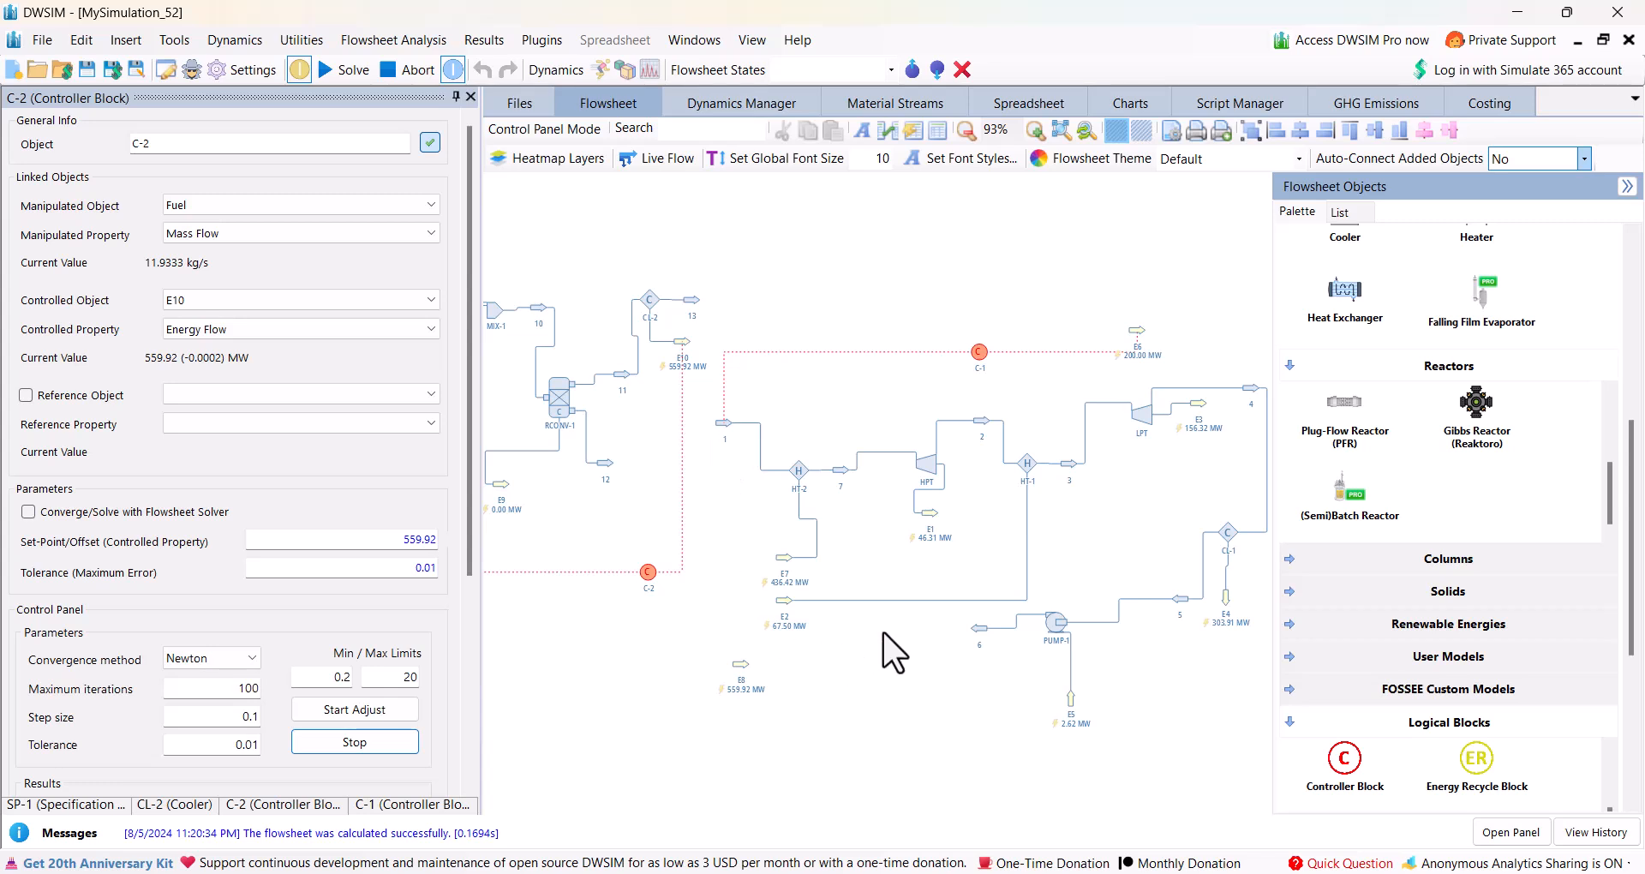
pyautogui.moveTo(883, 633); pyautogui.dragTo(942, 659)
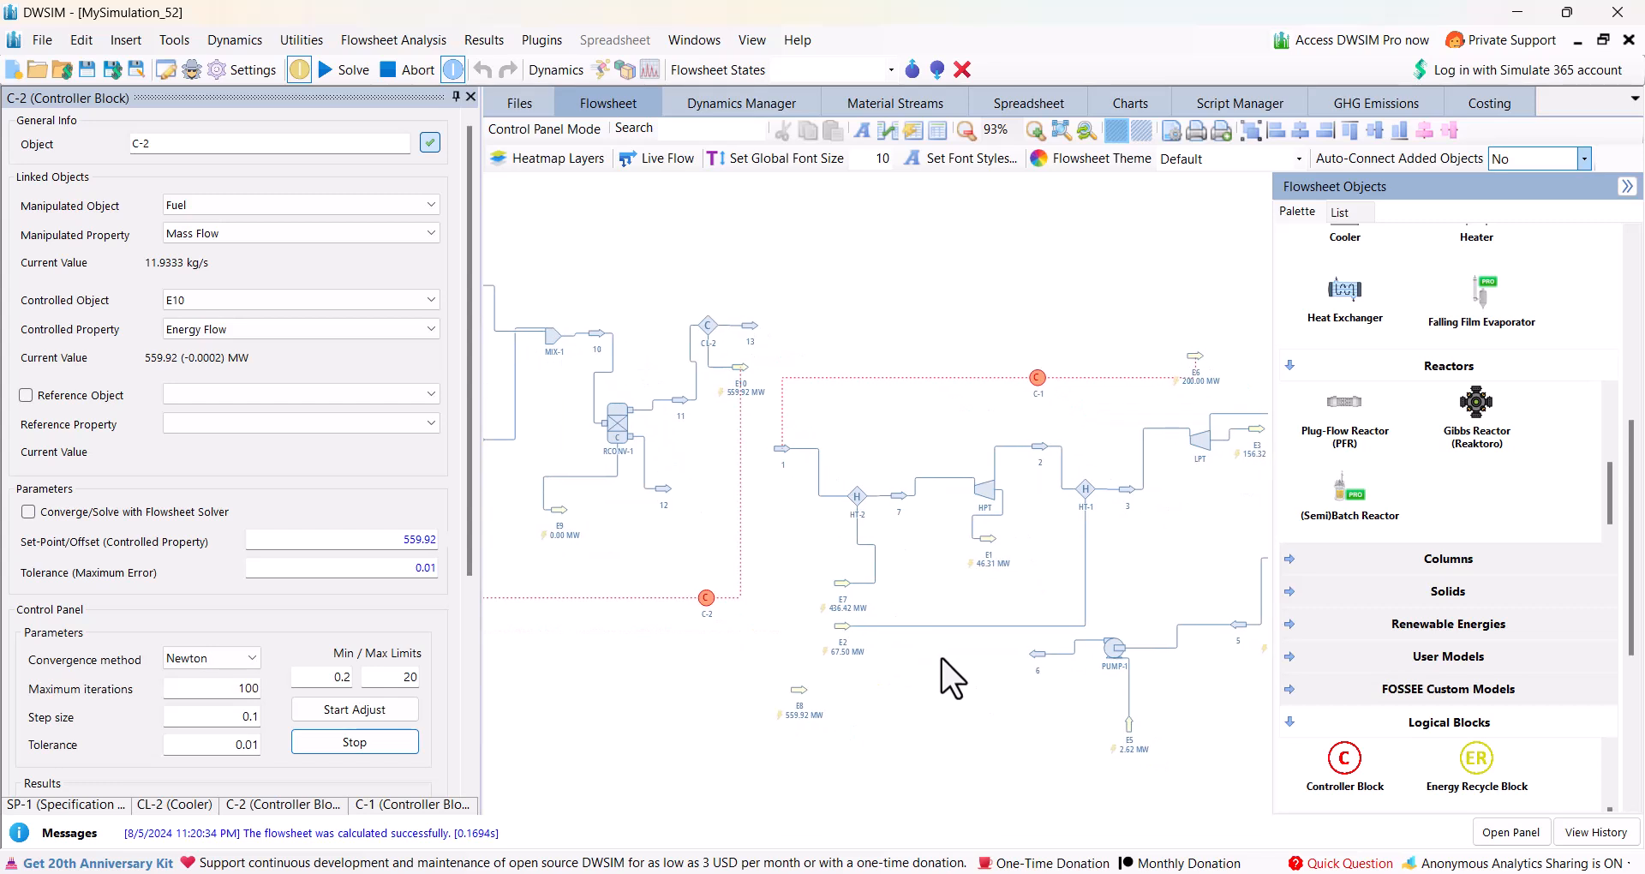